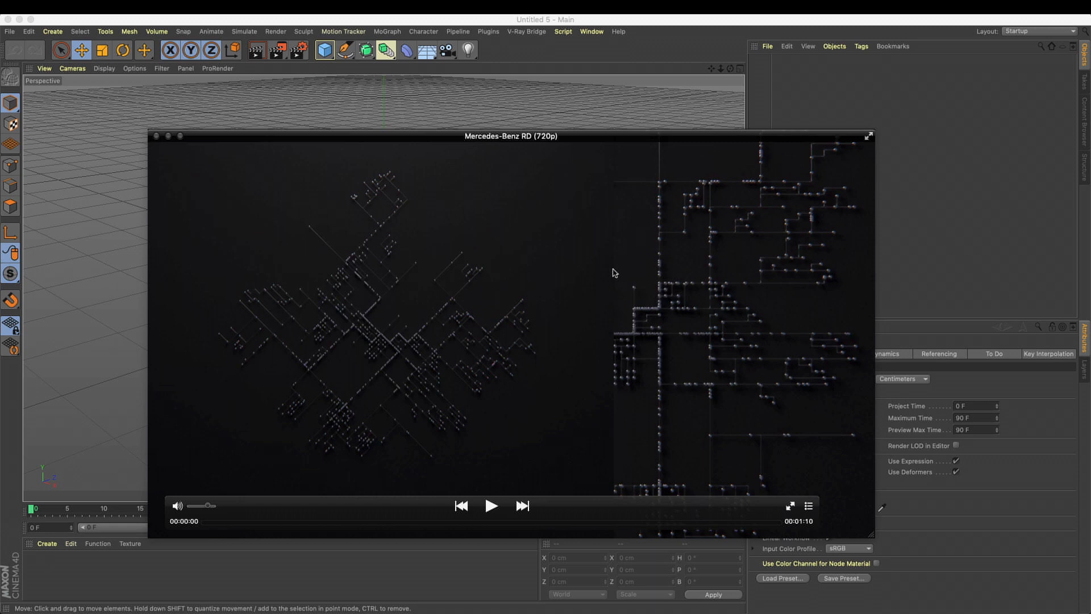
Play the Mercedes-Benz RD reference video through the branching growth shots and pause on the ring shot at about 15 seconds
{"action": "left_click_drag", "start_coordinate": [613, 136], "coordinate": [668, 105]}
{"action": "mouse_move", "coordinate": [467, 390]}
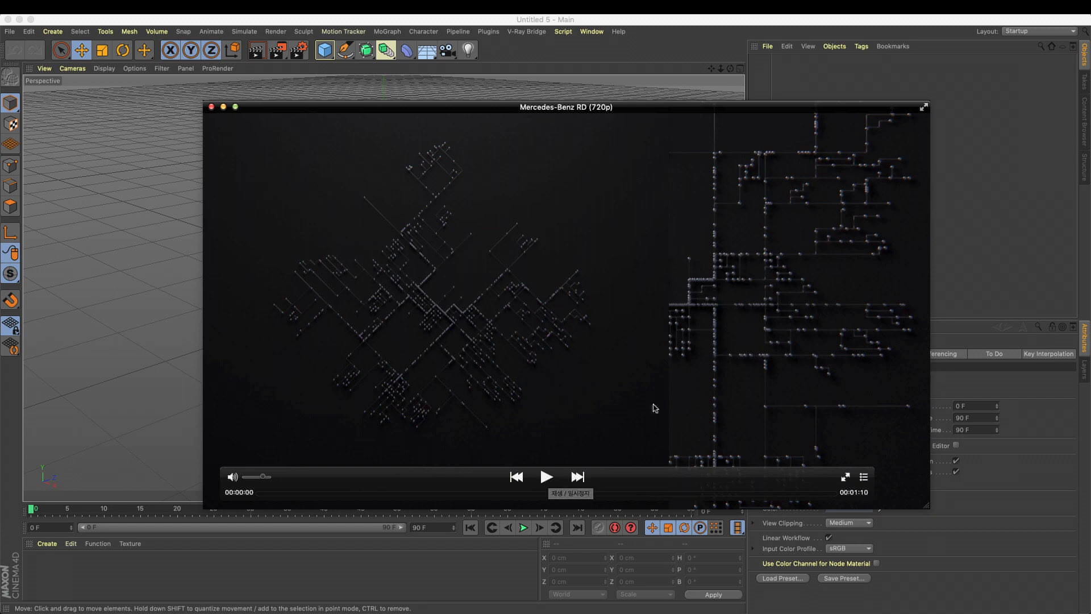
{"action": "left_click", "coordinate": [547, 477]}
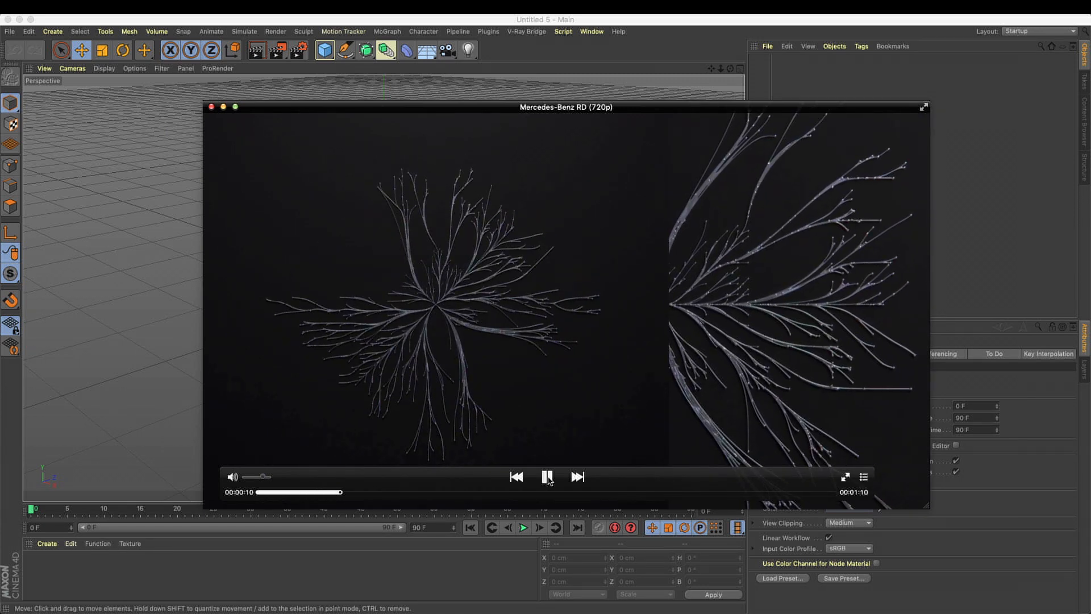
{"action": "left_click", "coordinate": [547, 478]}
{"action": "left_click", "coordinate": [547, 477]}
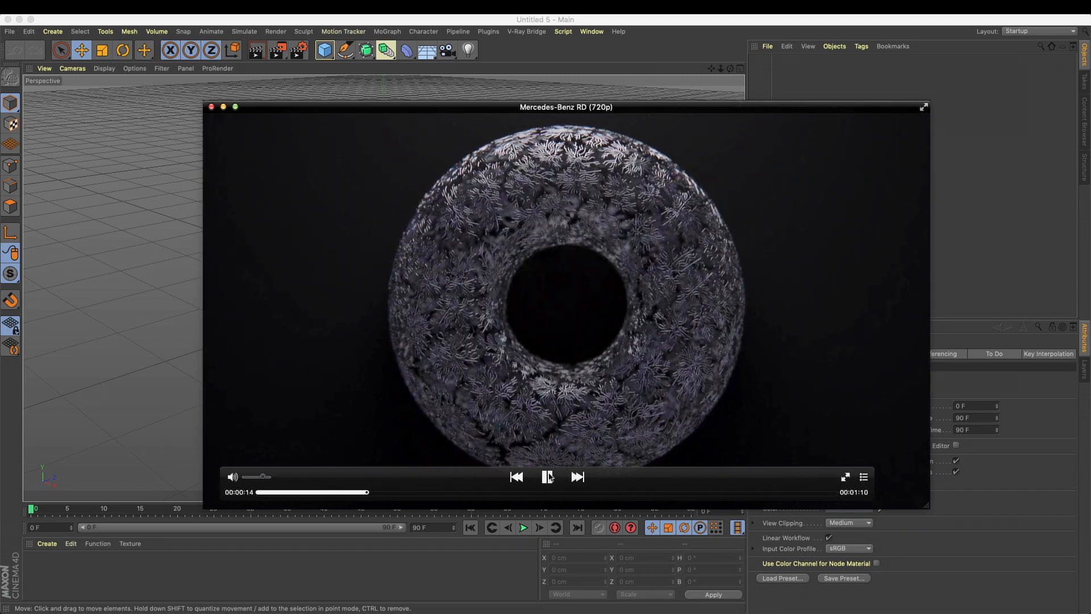
{"action": "left_click", "coordinate": [547, 477]}
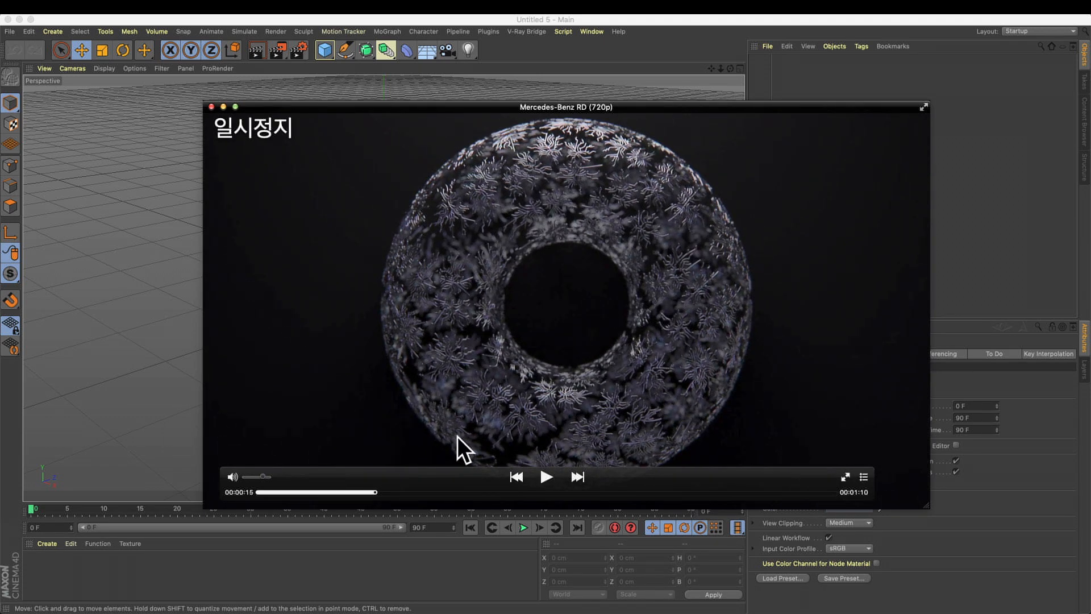
Rewind the reference video to the start and examine the circuit-like branching growth up to about 6 seconds
{"action": "left_click_drag", "start_coordinate": [377, 492], "coordinate": [256, 494]}
{"action": "left_click", "coordinate": [546, 478]}
{"action": "left_click", "coordinate": [546, 481]}
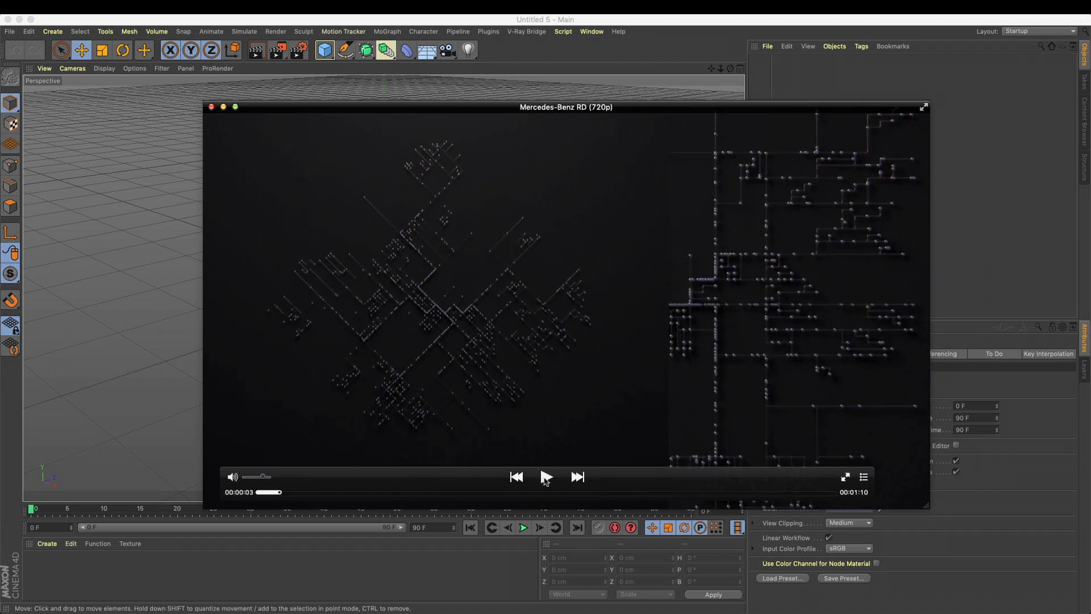
{"action": "left_click_drag", "start_coordinate": [286, 494], "coordinate": [230, 489]}
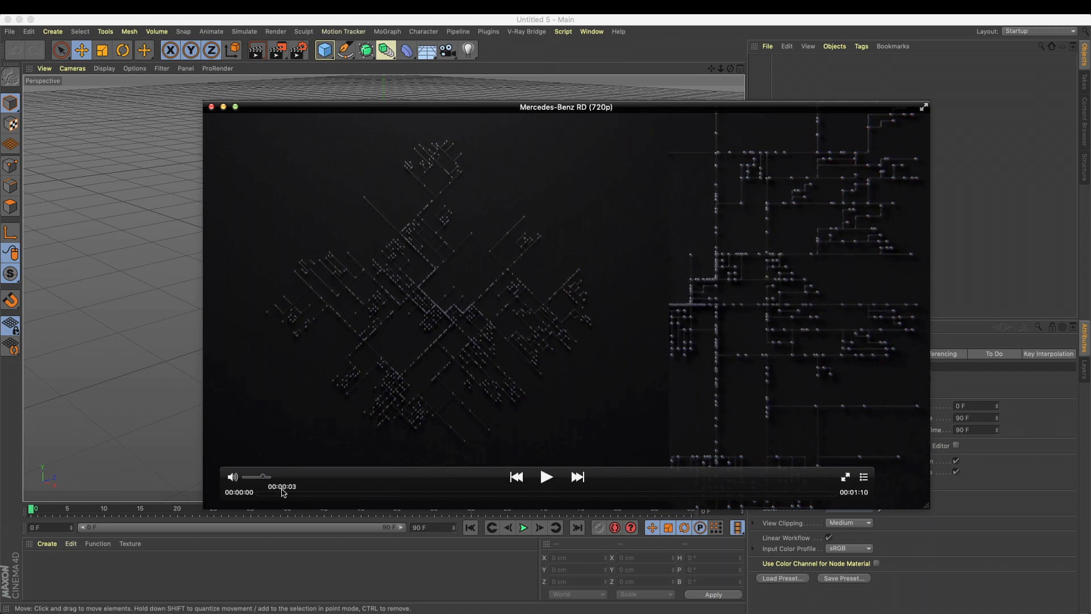
{"action": "left_click", "coordinate": [547, 478]}
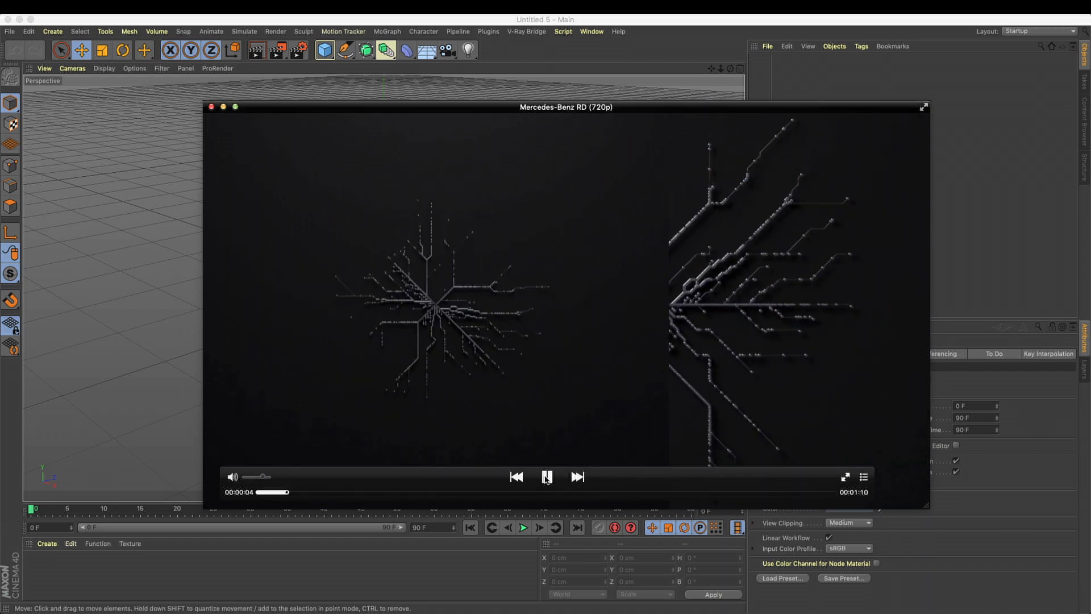
{"action": "left_click", "coordinate": [546, 477]}
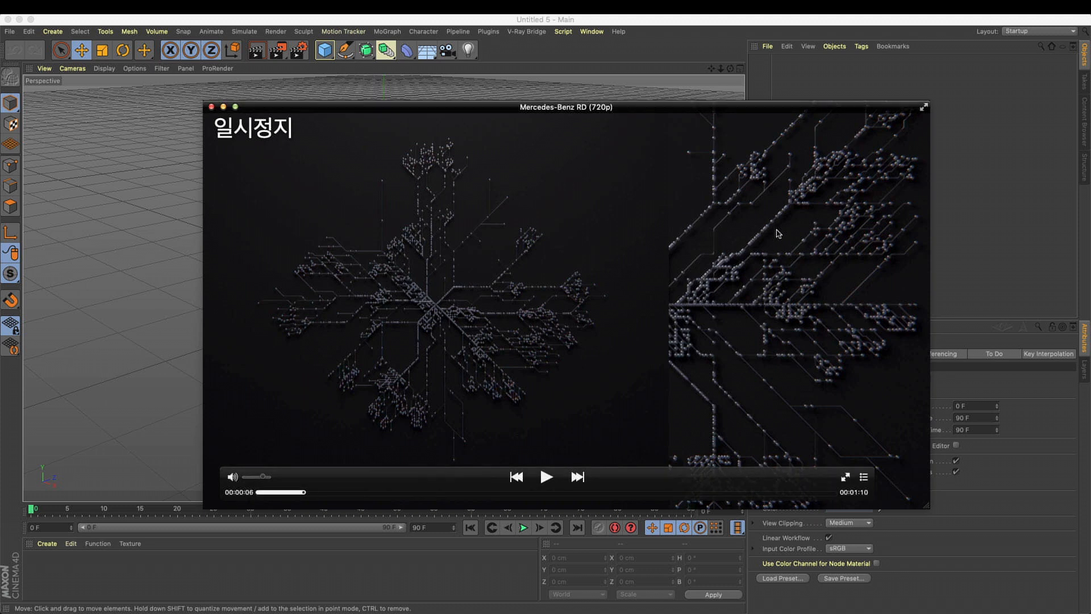
Examine the fully grown circuit pattern and the start of the curved branches, and return the video to its beginning
{"action": "left_click", "coordinate": [547, 478]}
{"action": "left_click", "coordinate": [742, 273]}
{"action": "left_click", "coordinate": [547, 478]}
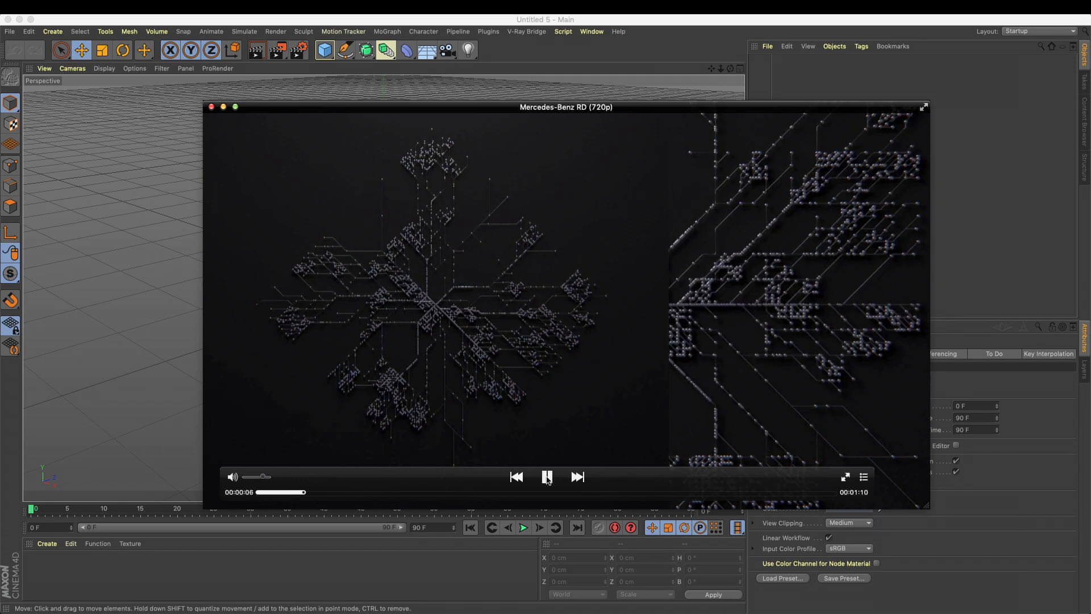
{"action": "left_click", "coordinate": [865, 226]}
{"action": "left_click", "coordinate": [547, 478]}
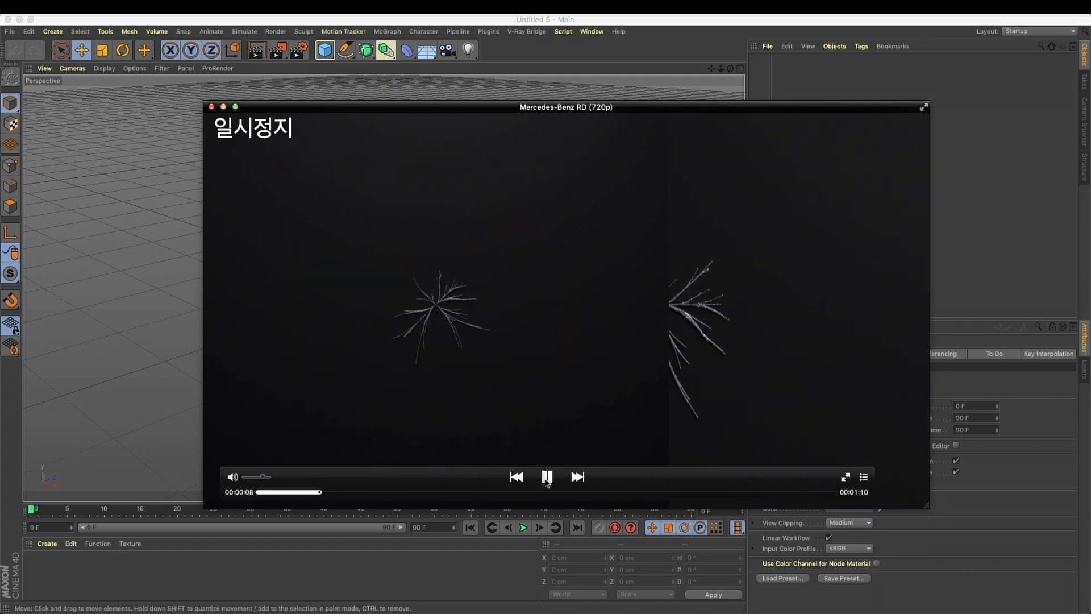
{"action": "left_click", "coordinate": [546, 478]}
{"action": "left_click_drag", "start_coordinate": [320, 492], "coordinate": [225, 493]}
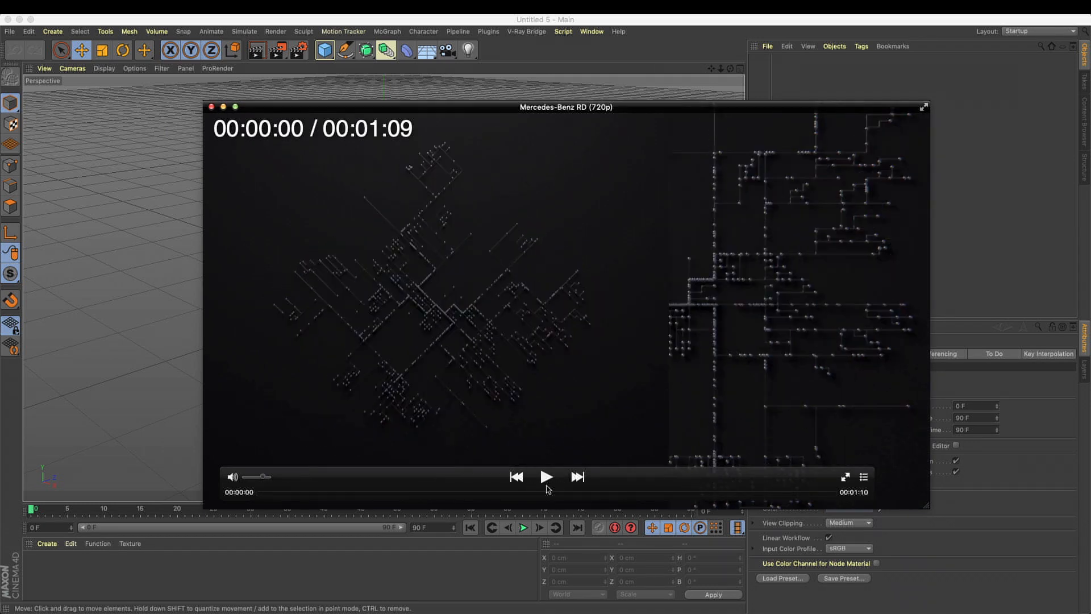
Replay the opening seconds of the reference video to study how the angular branches spread from the centre
{"action": "left_click", "coordinate": [546, 478]}
{"action": "left_click", "coordinate": [845, 408]}
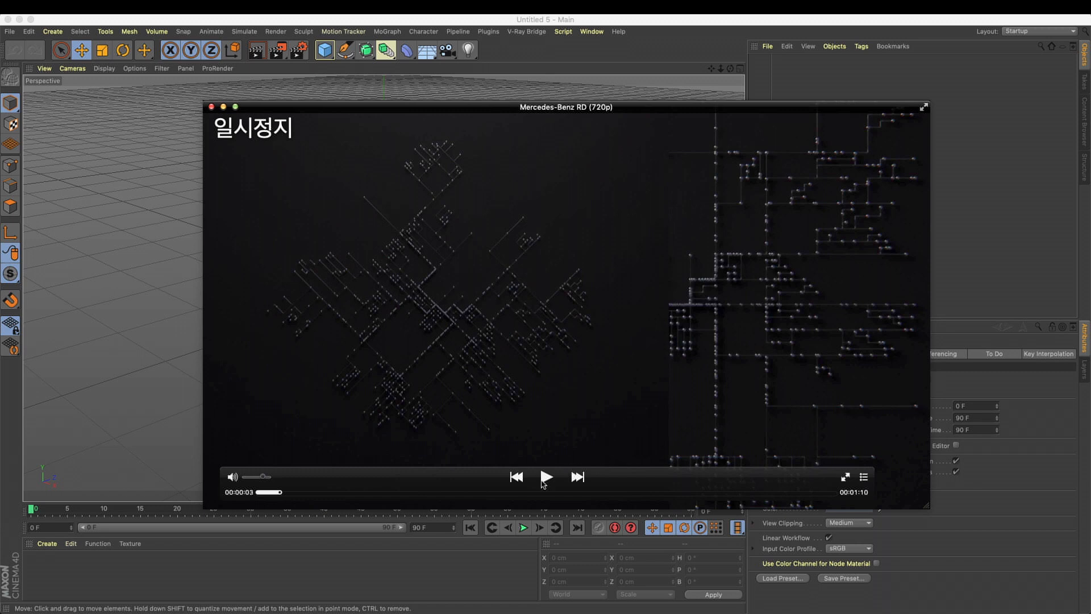
{"action": "left_click", "coordinate": [545, 480]}
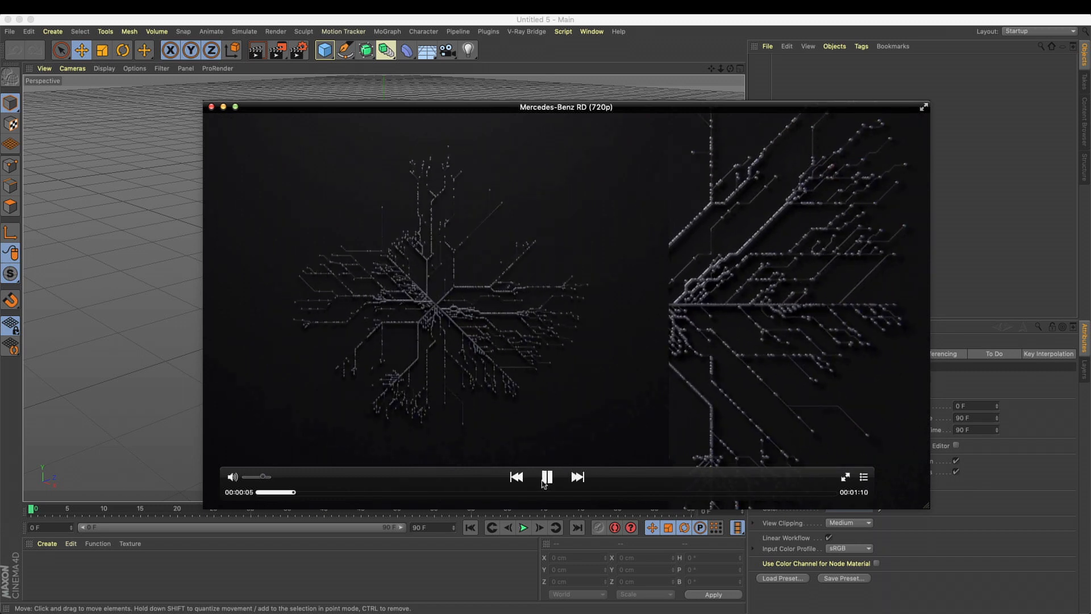
{"action": "left_click", "coordinate": [861, 392]}
{"action": "left_click", "coordinate": [257, 493]}
{"action": "left_click", "coordinate": [546, 479]}
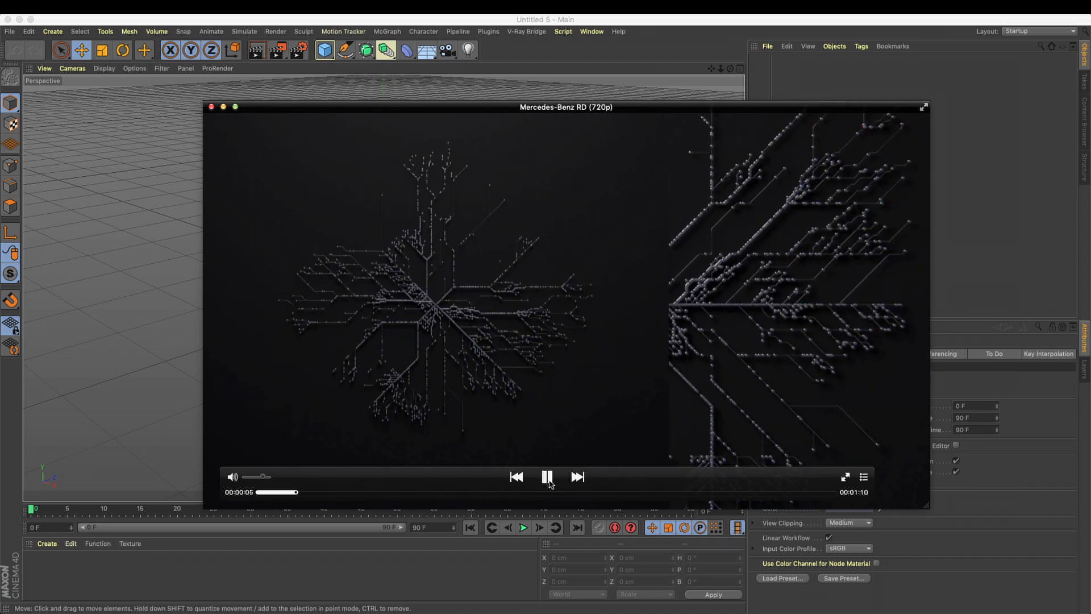
Play the reference video in short stretches from about 5 to 8 seconds, examining the nodes and lines of the circuit pattern
{"action": "left_click", "coordinate": [547, 478]}
{"action": "left_click", "coordinate": [546, 478]}
{"action": "left_click", "coordinate": [548, 480]}
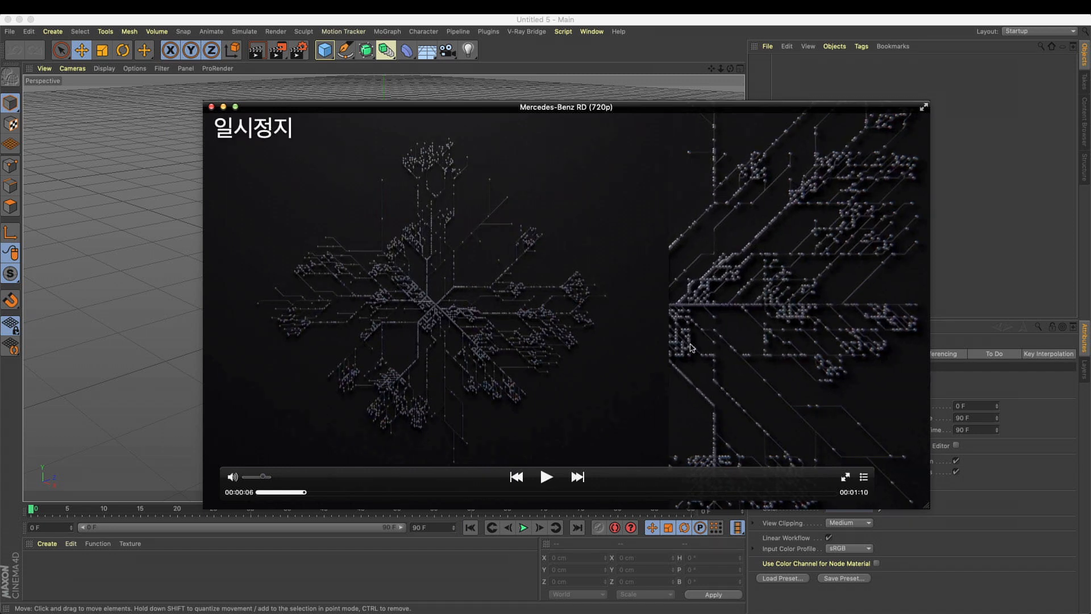
{"action": "left_click", "coordinate": [549, 479]}
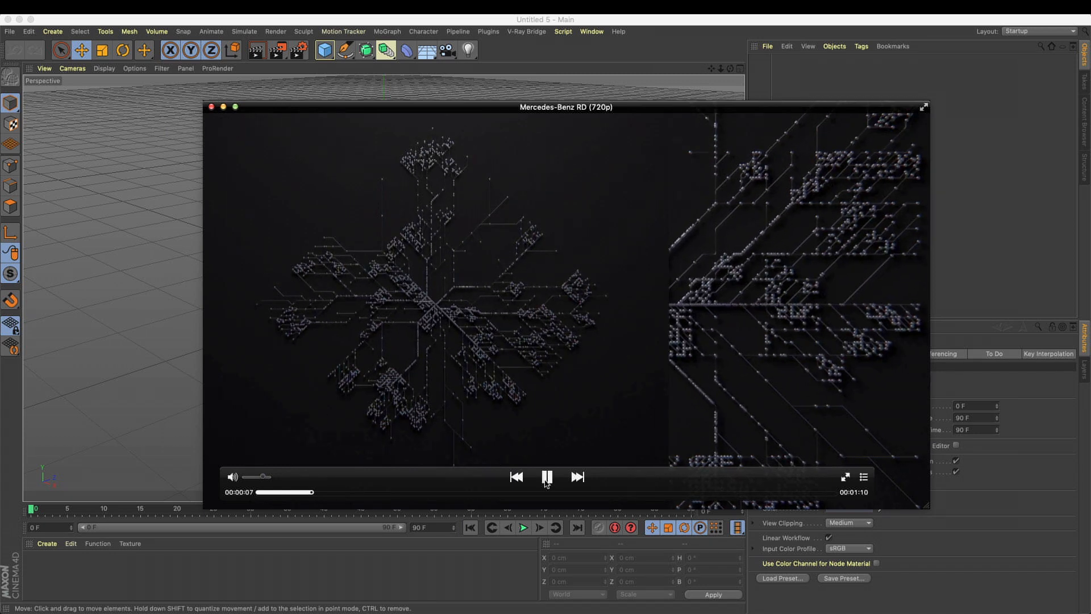
{"action": "left_click", "coordinate": [549, 480]}
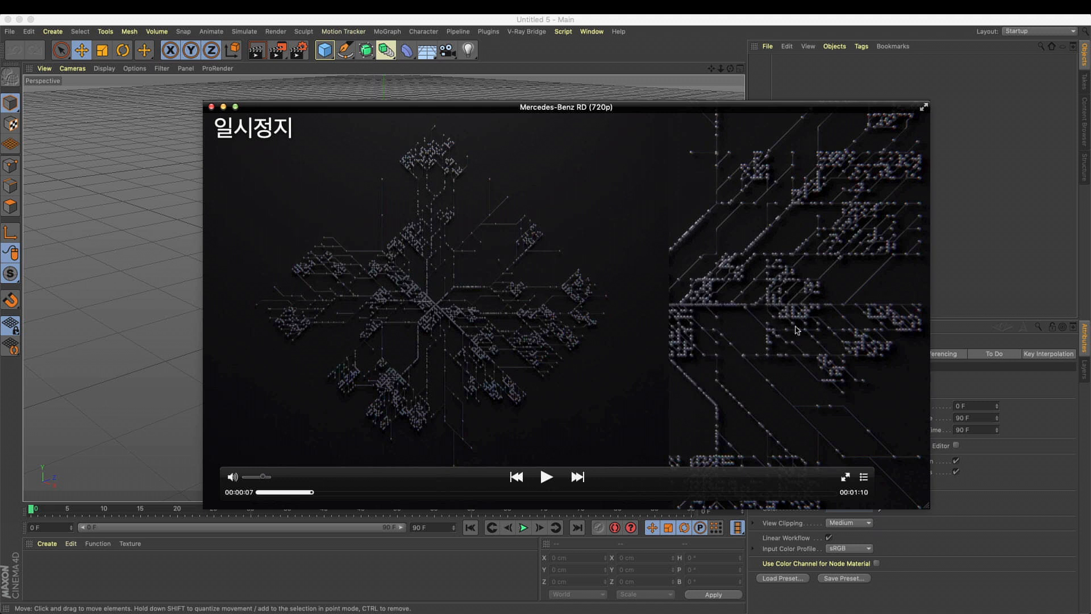
{"action": "left_click", "coordinate": [549, 479]}
{"action": "left_click", "coordinate": [875, 332]}
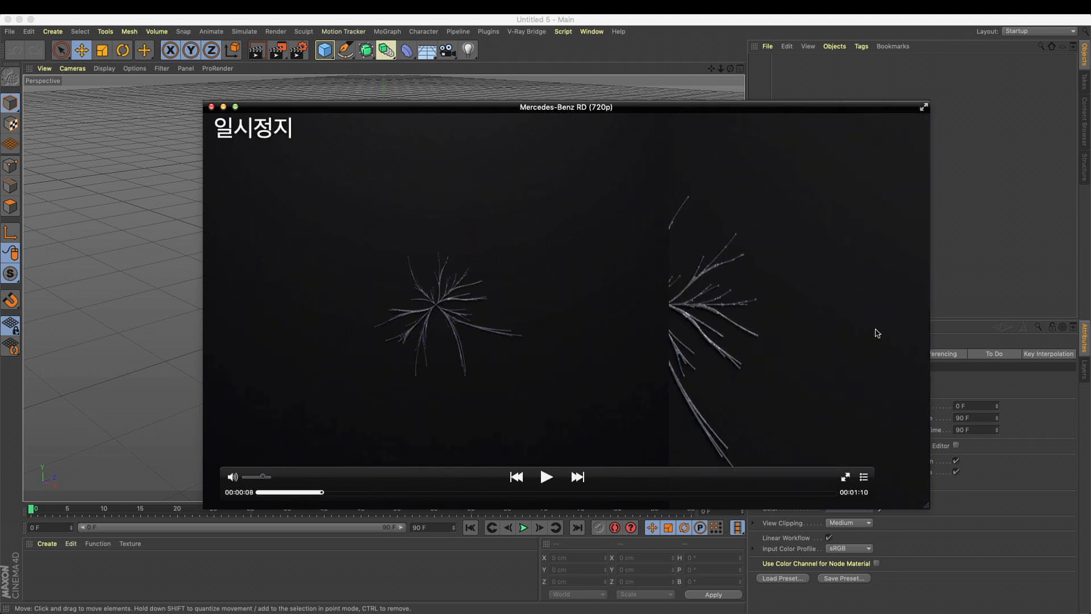
Review the early branch growth at about 3 to 4 seconds once more and close the reference video
{"action": "left_click", "coordinate": [284, 492]}
{"action": "left_click", "coordinate": [547, 477]}
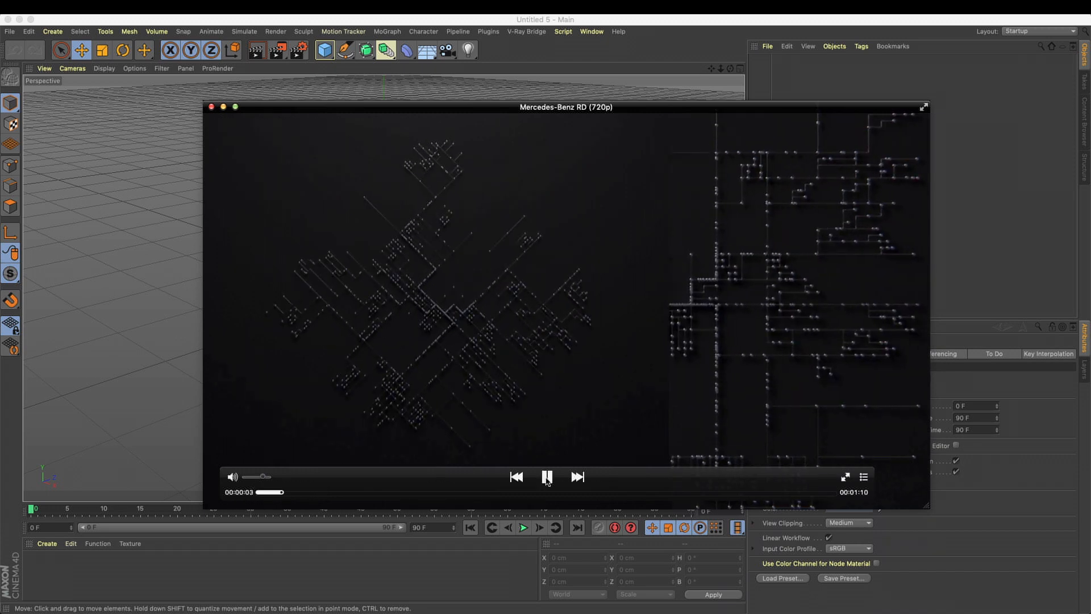
{"action": "left_click", "coordinate": [547, 480]}
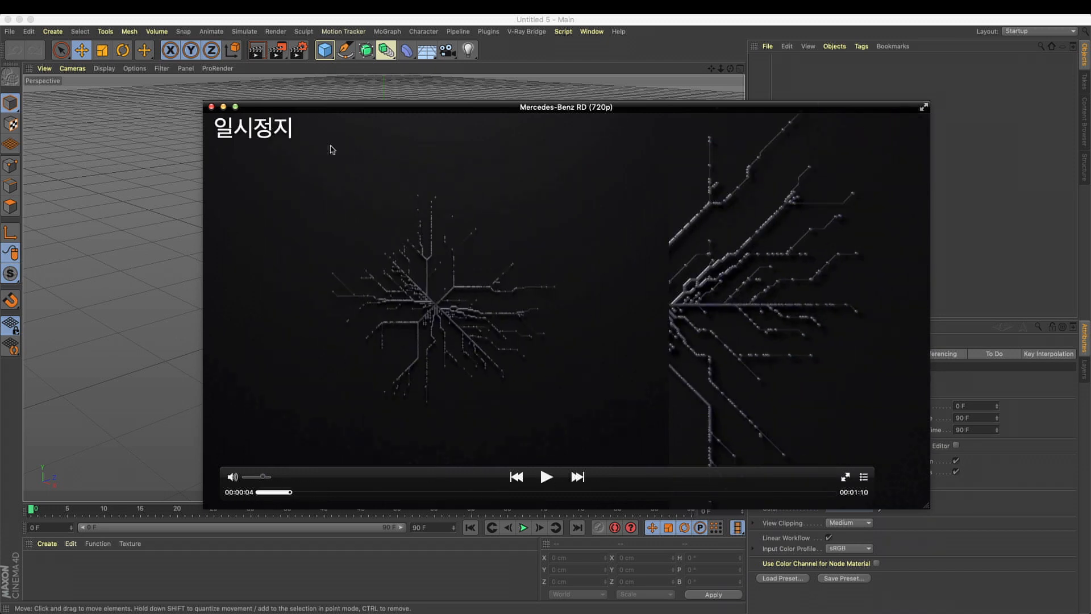
{"action": "left_click", "coordinate": [211, 107]}
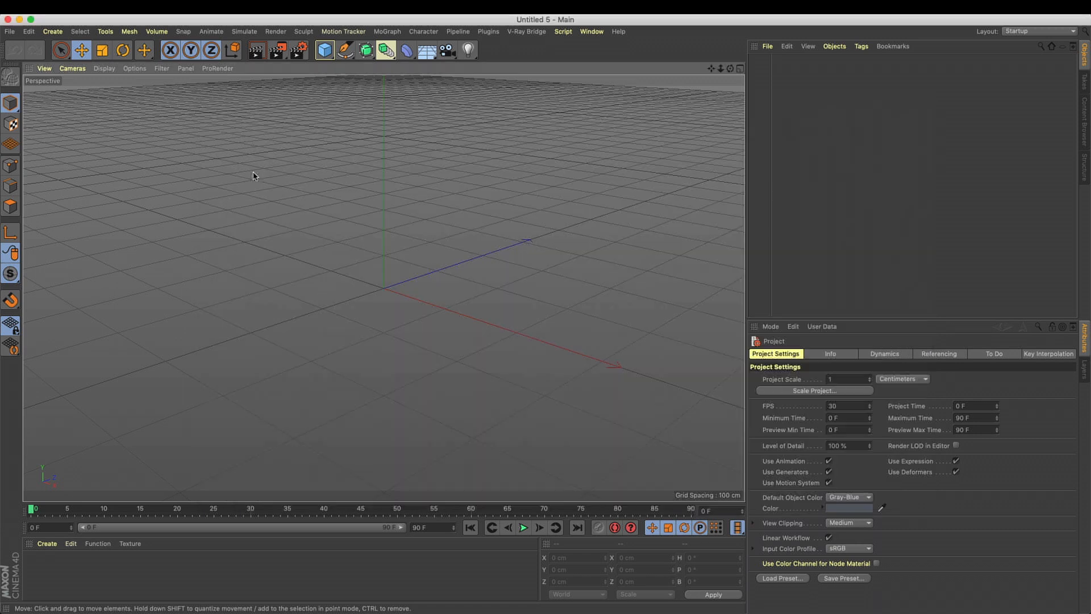
Switch to Adobe Illustrator and create a new A4 portrait document with the Print profile
{"action": "mouse_move", "coordinate": [660, 608]}
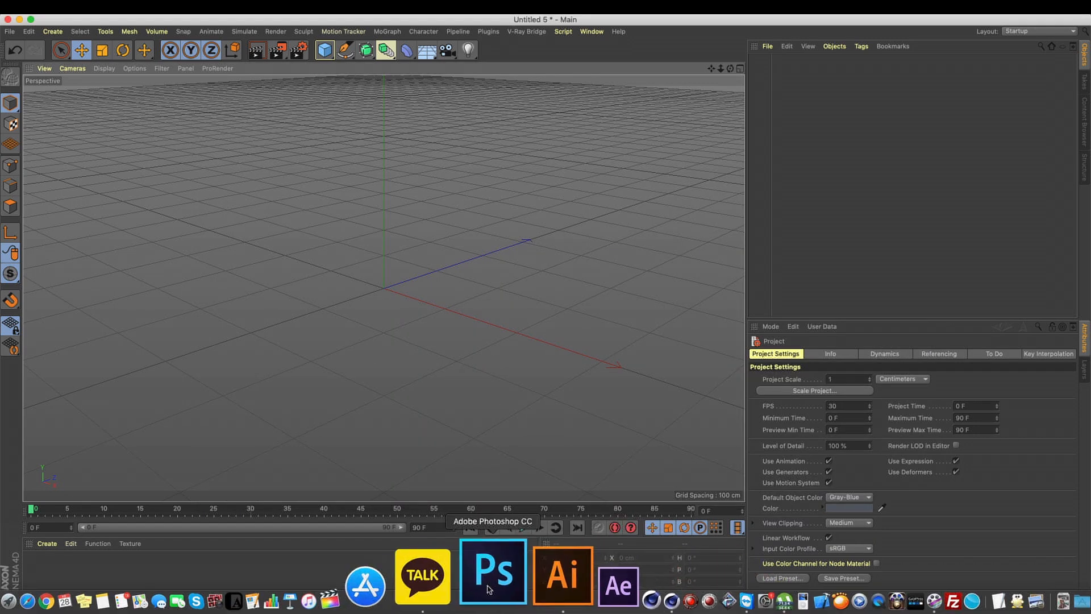
{"action": "left_click", "coordinate": [484, 574]}
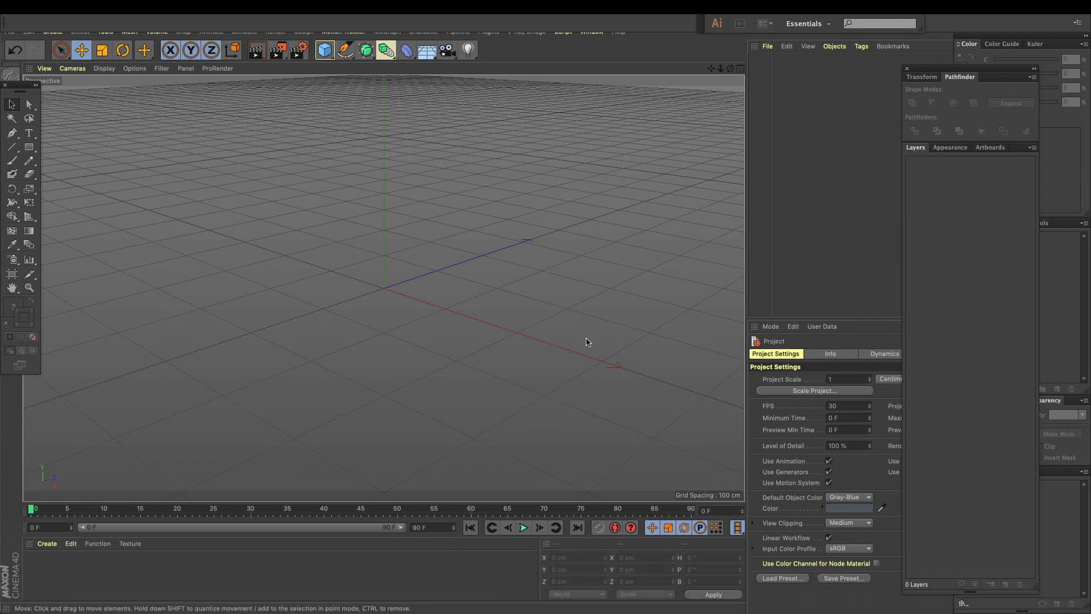
{"action": "key", "text": "super+n"}
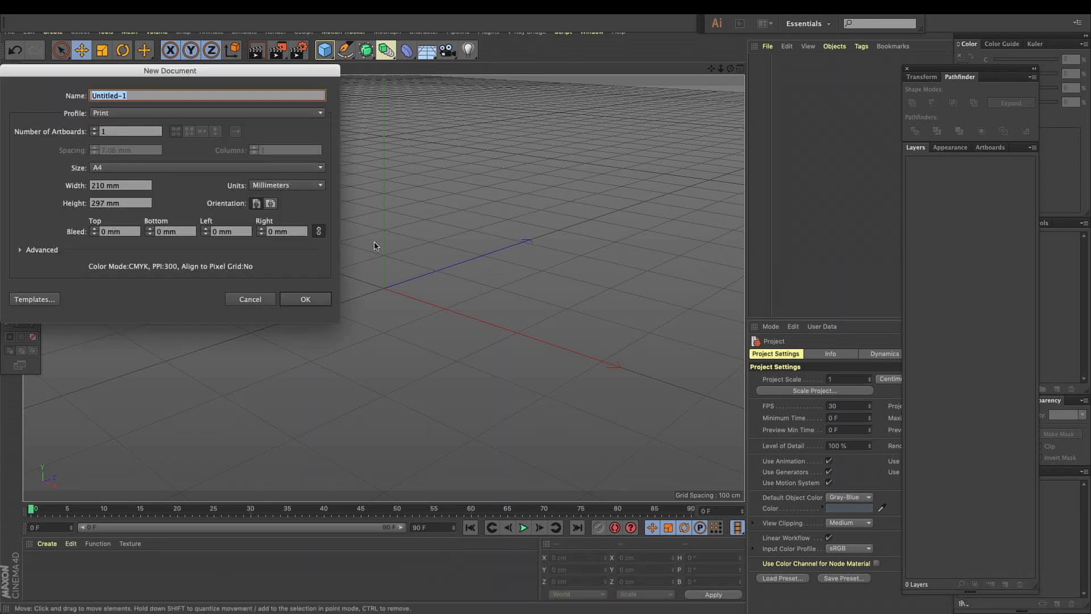
{"action": "key", "text": "Return"}
Draw an unfilled Pen path running horizontally, diagonally upward, and horizontally to the artboard's right edge, and deselect it
{"action": "left_click", "coordinate": [12, 133]}
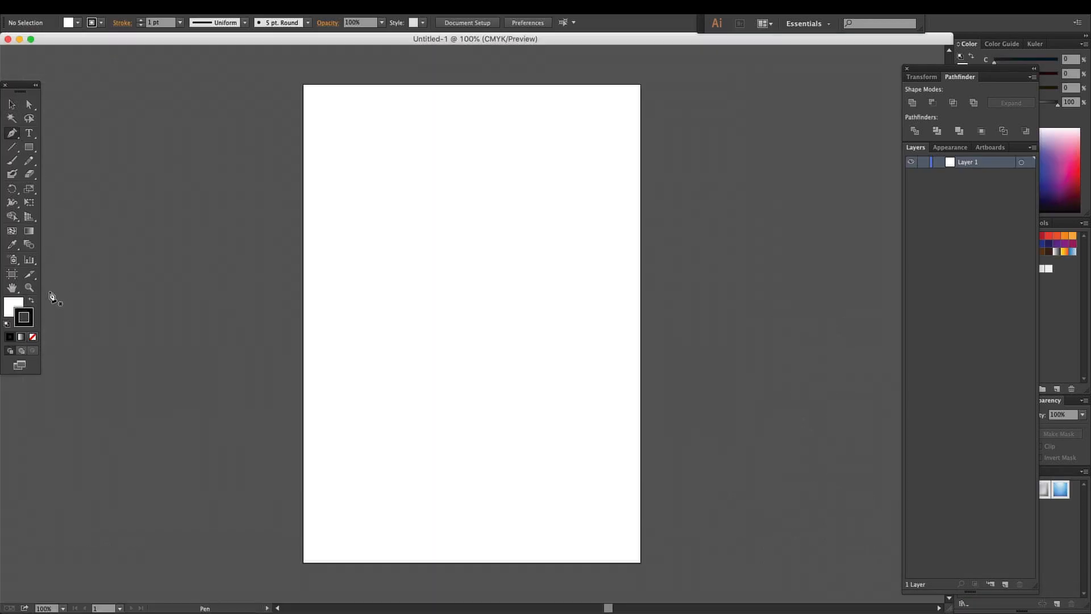
{"action": "left_click", "coordinate": [14, 306]}
{"action": "left_click", "coordinate": [33, 337]}
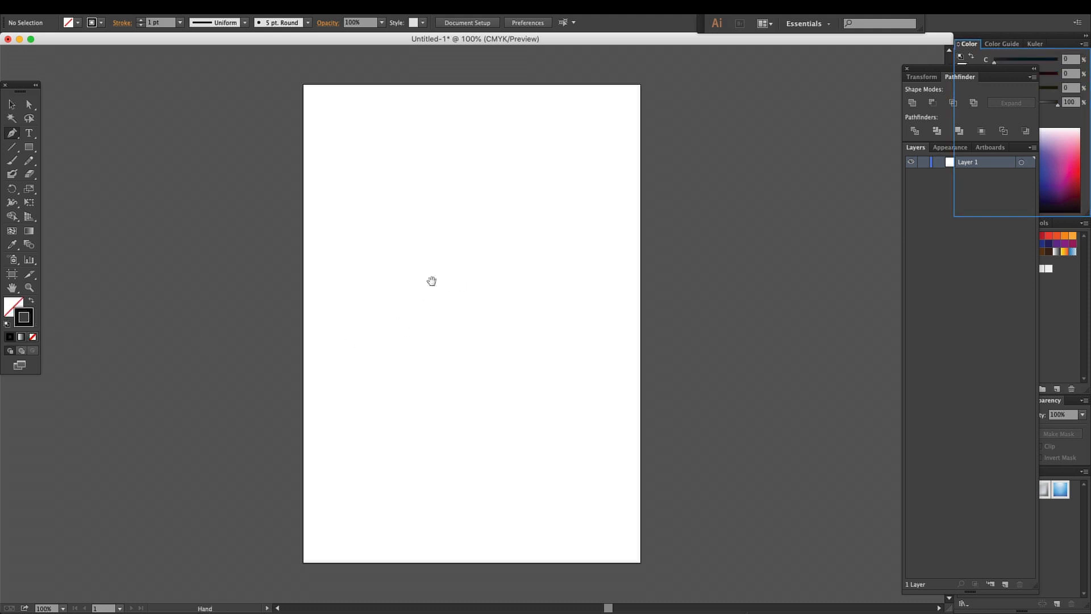
{"action": "scroll", "coordinate": [434, 288], "scroll_direction": "left", "scroll_amount": 3}
{"action": "left_click", "coordinate": [392, 290]}
{"action": "left_click", "coordinate": [495, 290]}
{"action": "left_click", "coordinate": [549, 247]}
{"action": "left_click", "coordinate": [705, 247]}
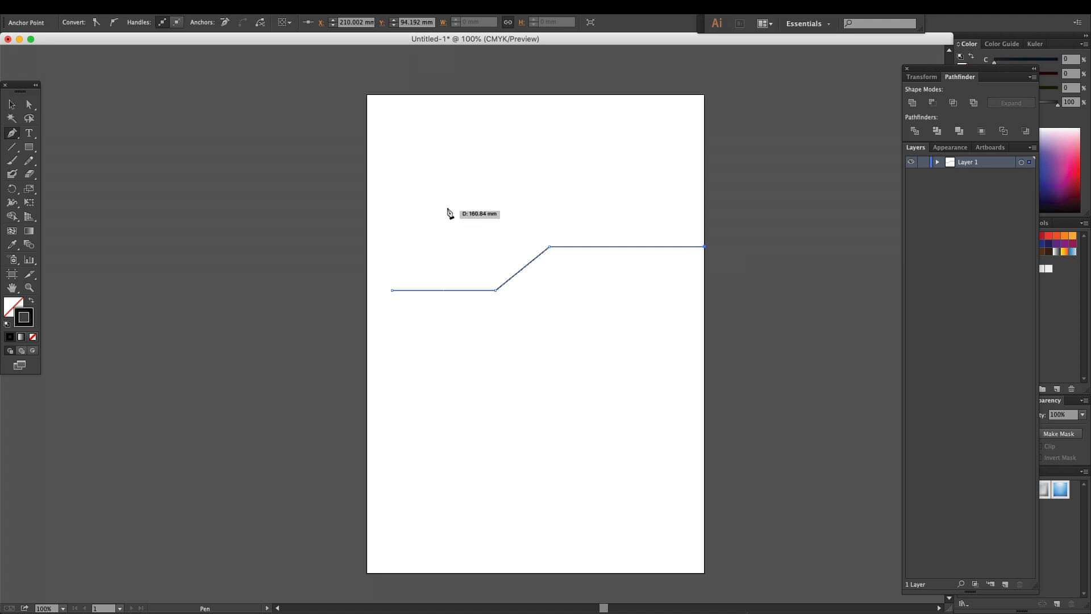
{"action": "left_click", "coordinate": [11, 104]}
{"action": "left_click", "coordinate": [193, 161]}
Draw a second Pen path from the first path's lower bend, running horizontally, diagonally down at 45 degrees, and horizontally again
{"action": "left_click_drag", "start_coordinate": [515, 282], "coordinate": [575, 267]}
{"action": "left_click", "coordinate": [511, 284], "text": "super"}
{"action": "left_click_drag", "start_coordinate": [479, 205], "coordinate": [514, 260]}
{"action": "left_click", "coordinate": [192, 165]}
{"action": "left_click", "coordinate": [12, 135]}
{"action": "left_click_drag", "start_coordinate": [257, 205], "coordinate": [273, 180]}
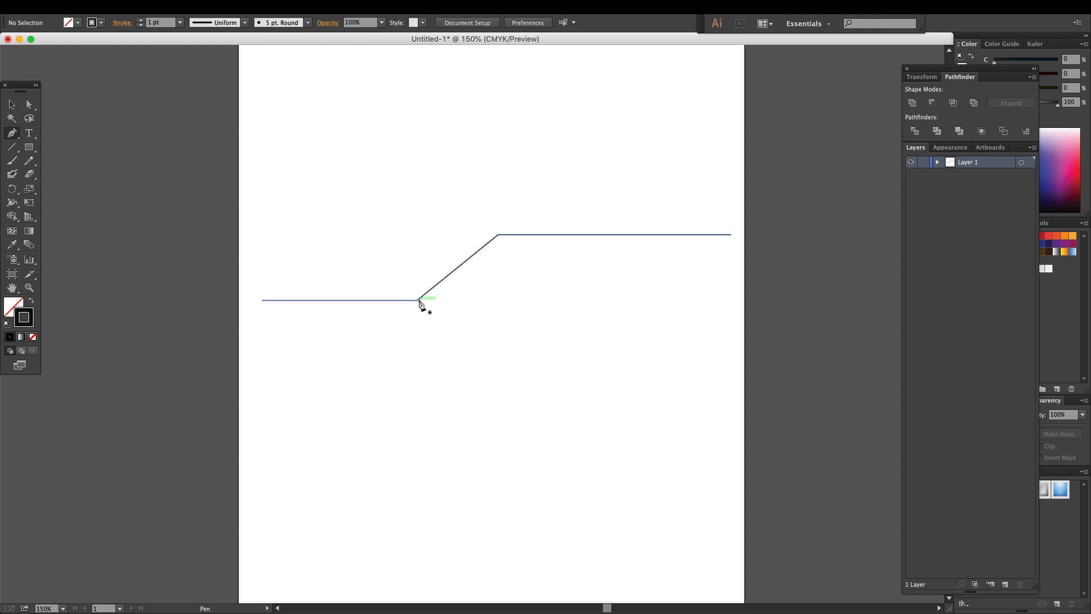
{"action": "left_click", "coordinate": [417, 300]}
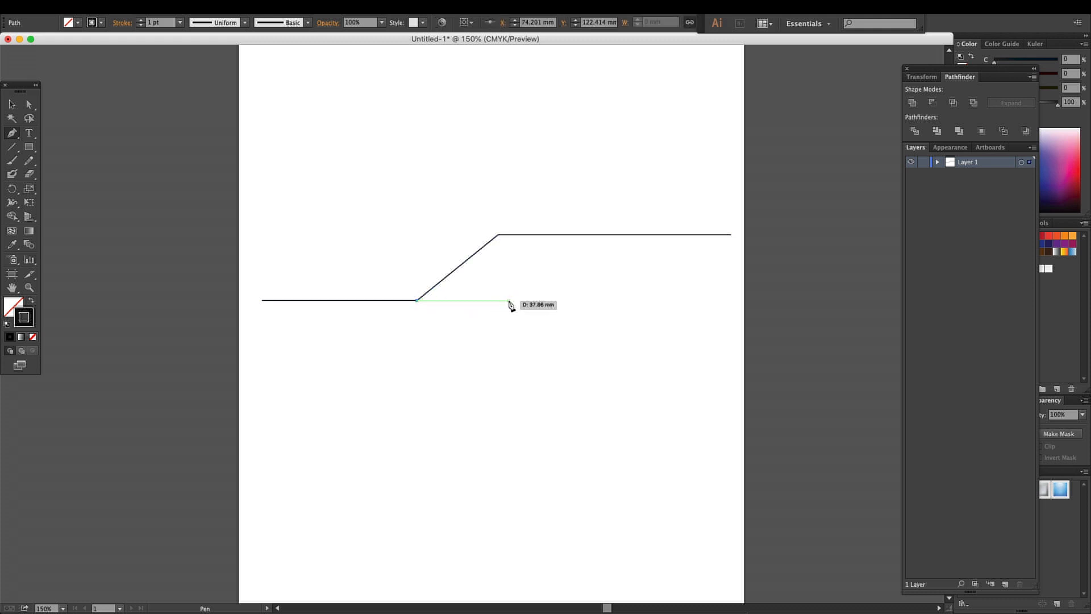
{"action": "left_click", "coordinate": [547, 300], "text": "shift"}
{"action": "left_click", "coordinate": [574, 328], "text": "shift"}
{"action": "left_click", "coordinate": [701, 328], "text": "shift"}
{"action": "left_click", "coordinate": [546, 387], "text": "super"}
Try to draw a third branch from the first path's left end, dropping diagonally, running horizontally, and descending diagonally again
{"action": "left_click_drag", "start_coordinate": [532, 368], "coordinate": [539, 378]}
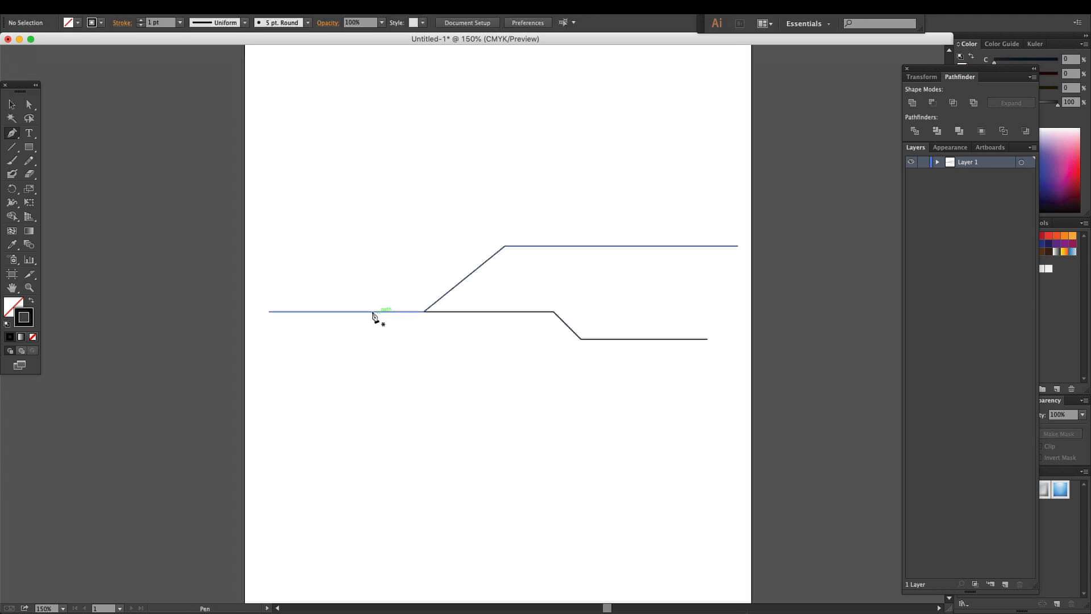
{"action": "left_click", "coordinate": [269, 311]}
{"action": "left_click", "coordinate": [328, 311]}
{"action": "left_click", "coordinate": [393, 360]}
{"action": "left_click", "coordinate": [514, 360]}
{"action": "left_click", "coordinate": [597, 431]}
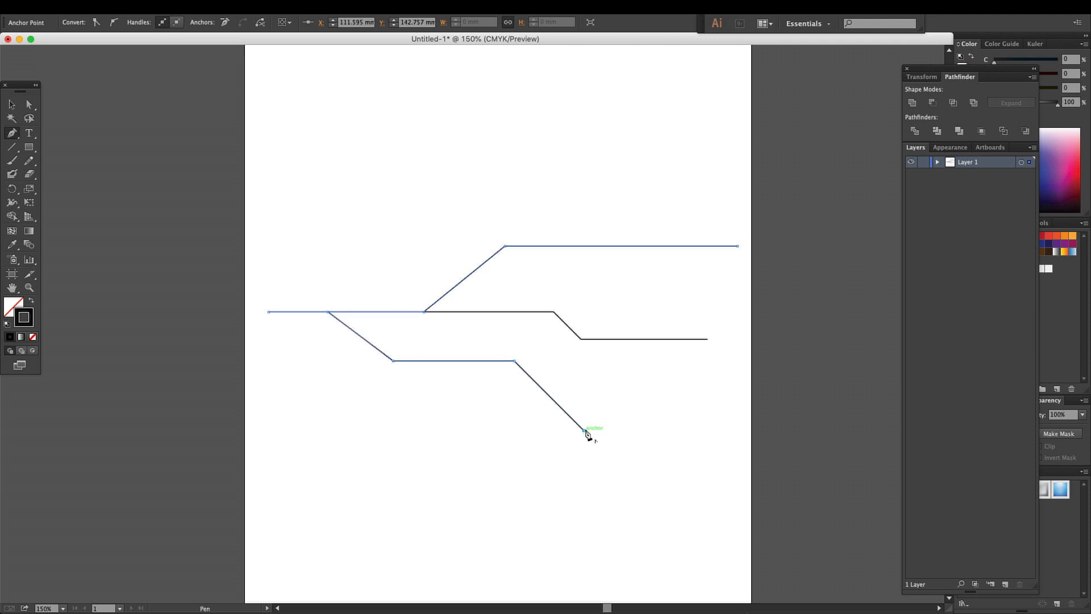
Try to move the third branch on its own, and undo the move and the branch's last segments
{"action": "left_click", "coordinate": [11, 104]}
{"action": "left_click_drag", "start_coordinate": [396, 360], "coordinate": [392, 402]}
{"action": "key", "text": "super+z"}
{"action": "scroll", "coordinate": [386, 307], "scroll_direction": "down", "scroll_amount": 2}
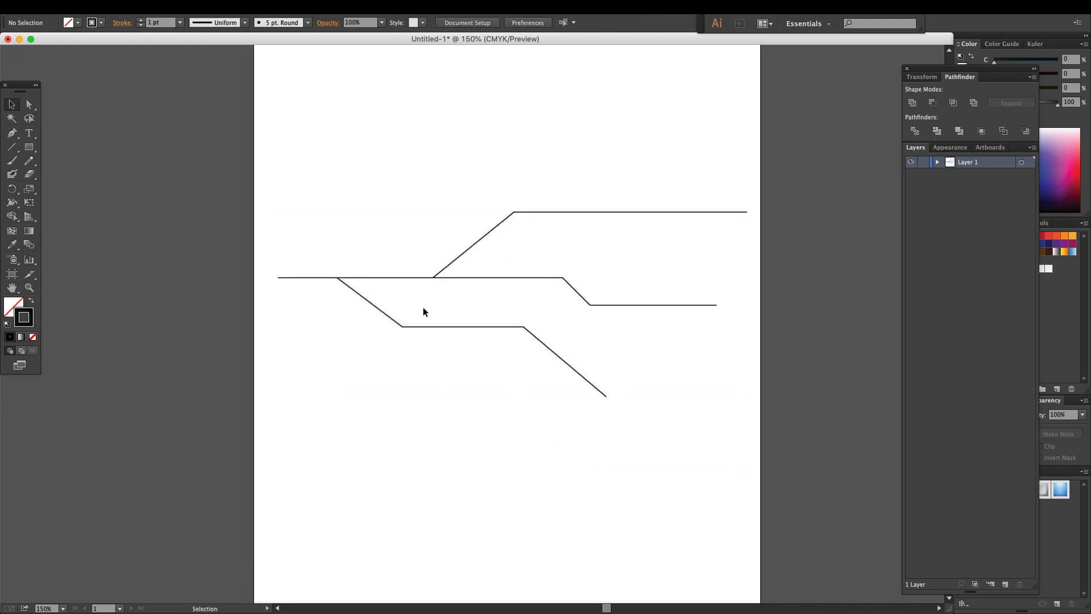
{"action": "left_click", "coordinate": [409, 326]}
{"action": "key", "text": "super+z"}
{"action": "key", "text": "super+z"}
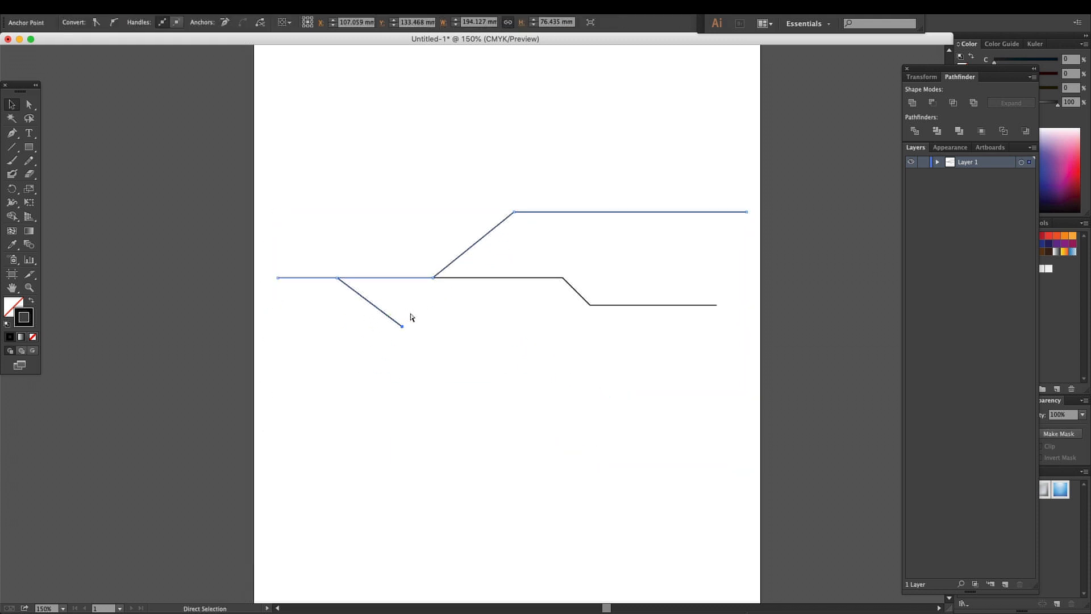
Test-move the remaining lines, undo the moves along with the rest of the third branch, and reactivate the Pen tool
{"action": "key", "text": "v"}
{"action": "left_click", "coordinate": [410, 312]}
{"action": "left_click_drag", "start_coordinate": [471, 279], "coordinate": [469, 322]}
{"action": "key", "text": "super+z"}
{"action": "left_click_drag", "start_coordinate": [465, 251], "coordinate": [465, 226]}
{"action": "key", "text": "super+z"}
{"action": "left_click", "coordinate": [349, 245]}
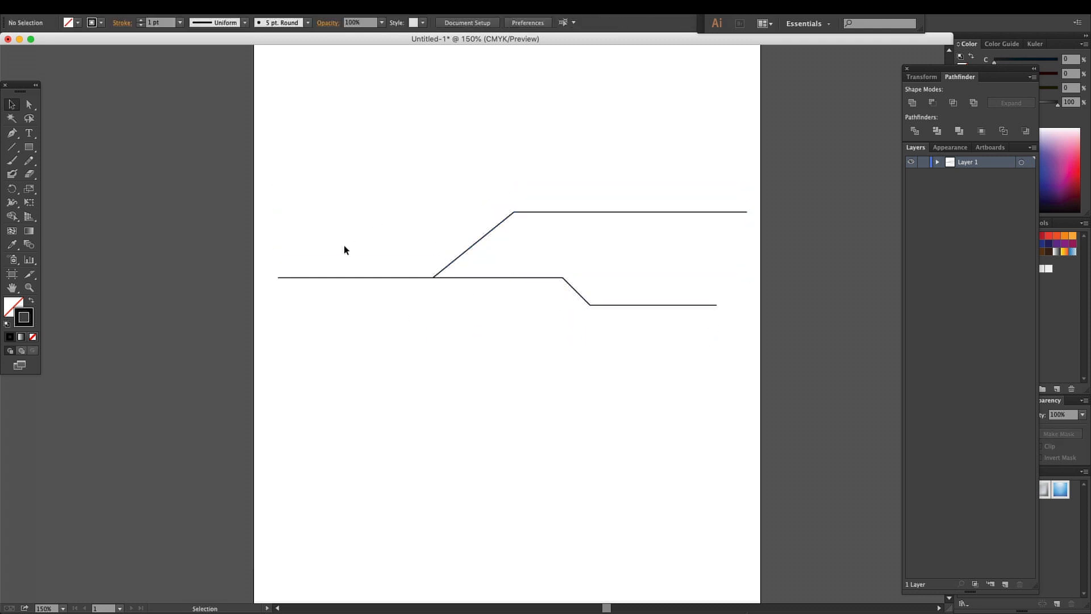
{"action": "key", "text": "p"}
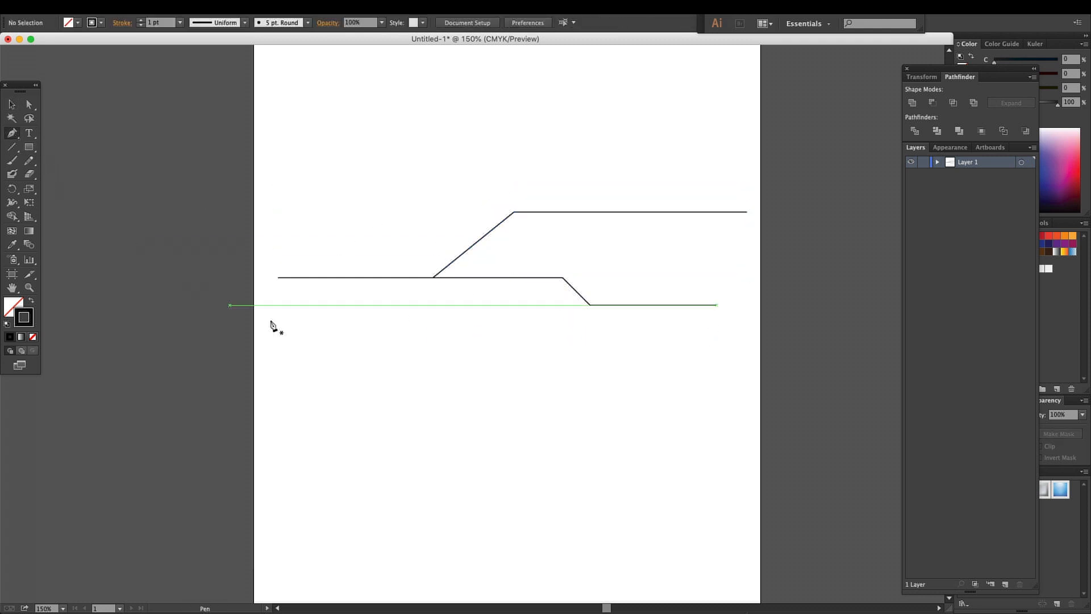
{"action": "left_click", "coordinate": [278, 278]}
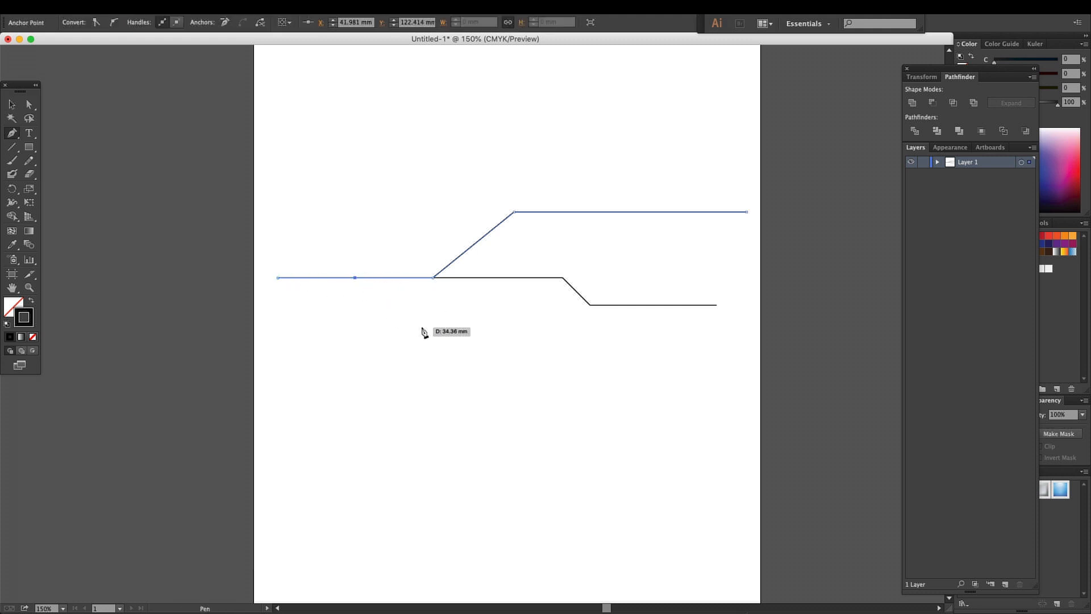
{"action": "left_click", "coordinate": [403, 243], "text": "super"}
{"action": "left_click_drag", "start_coordinate": [450, 264], "coordinate": [463, 214], "text": "super"}
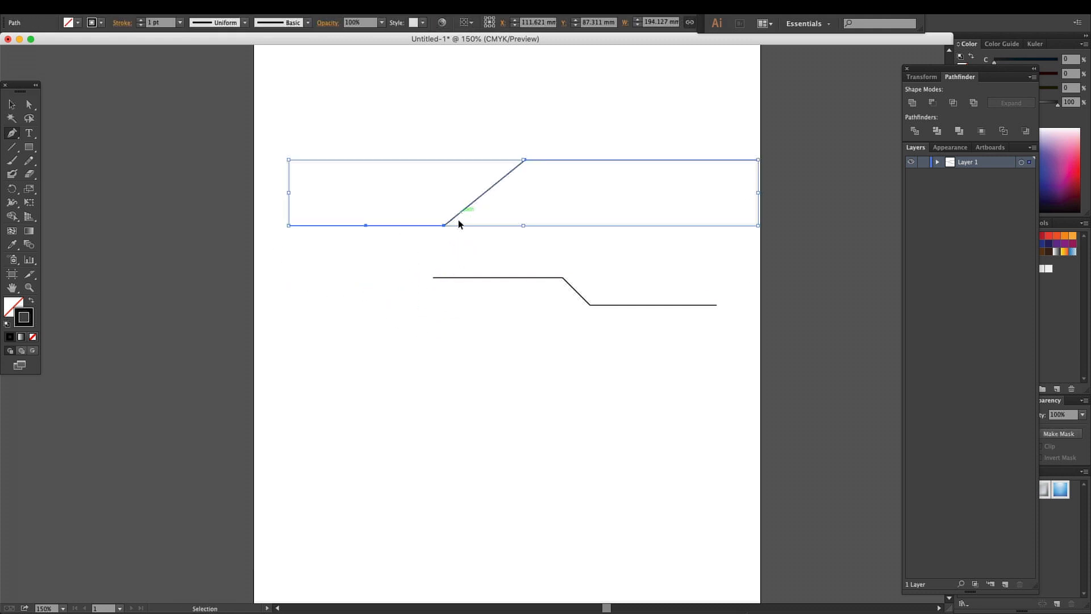
{"action": "left_click", "coordinate": [349, 335], "text": "super"}
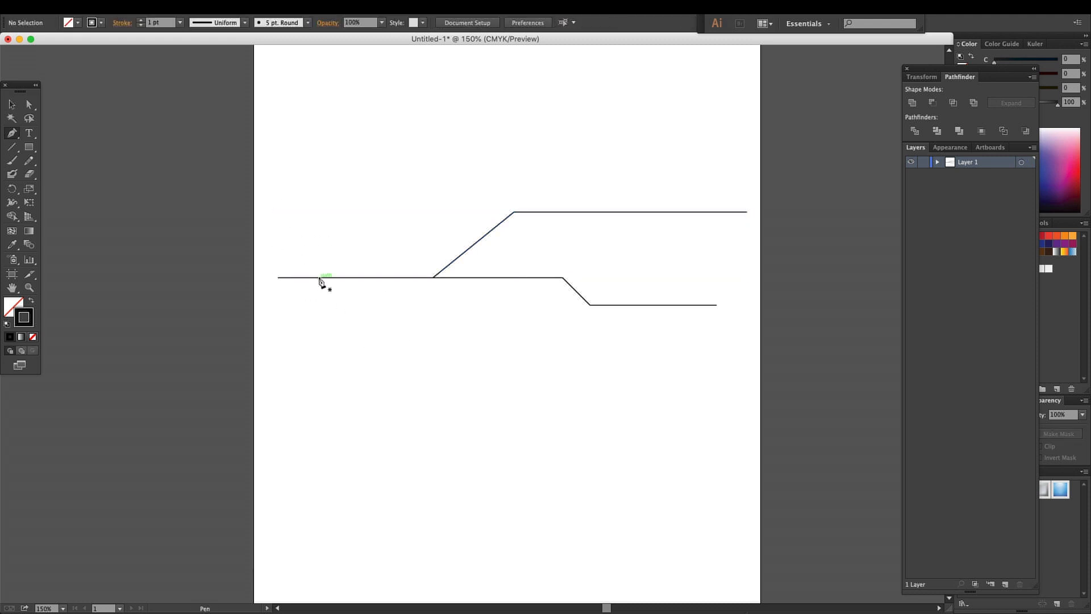
Draw a third Pen path from the main line's left end, running horizontally, down at 45 degrees, horizontally, and down at 45 degrees again
{"action": "left_click", "coordinate": [279, 278]}
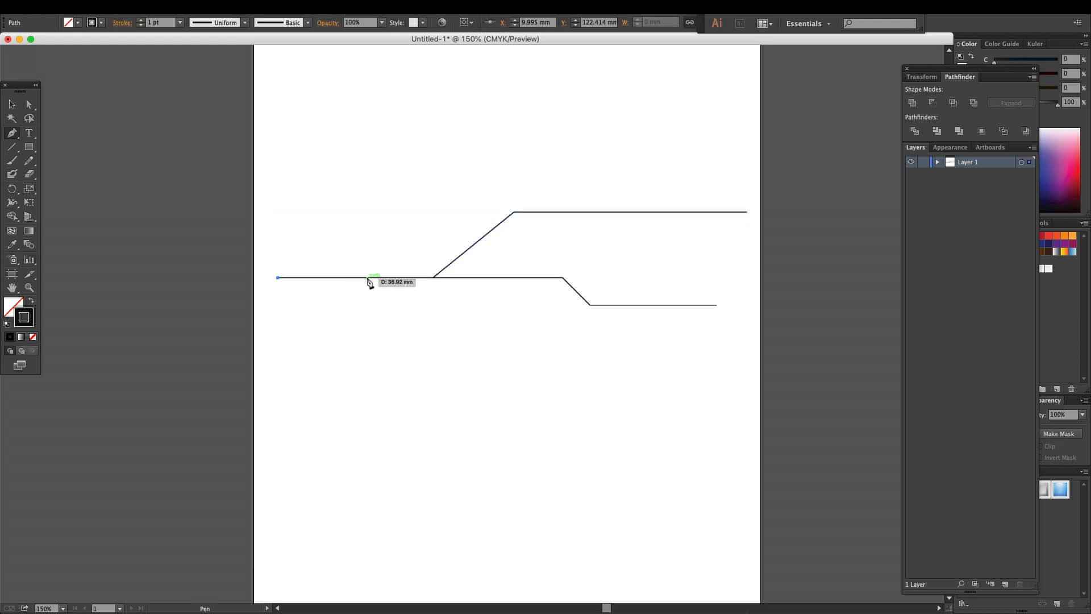
{"action": "left_click", "coordinate": [369, 278]}
{"action": "left_click", "coordinate": [429, 338]}
{"action": "left_click", "coordinate": [552, 338]}
{"action": "left_click", "coordinate": [584, 371]}
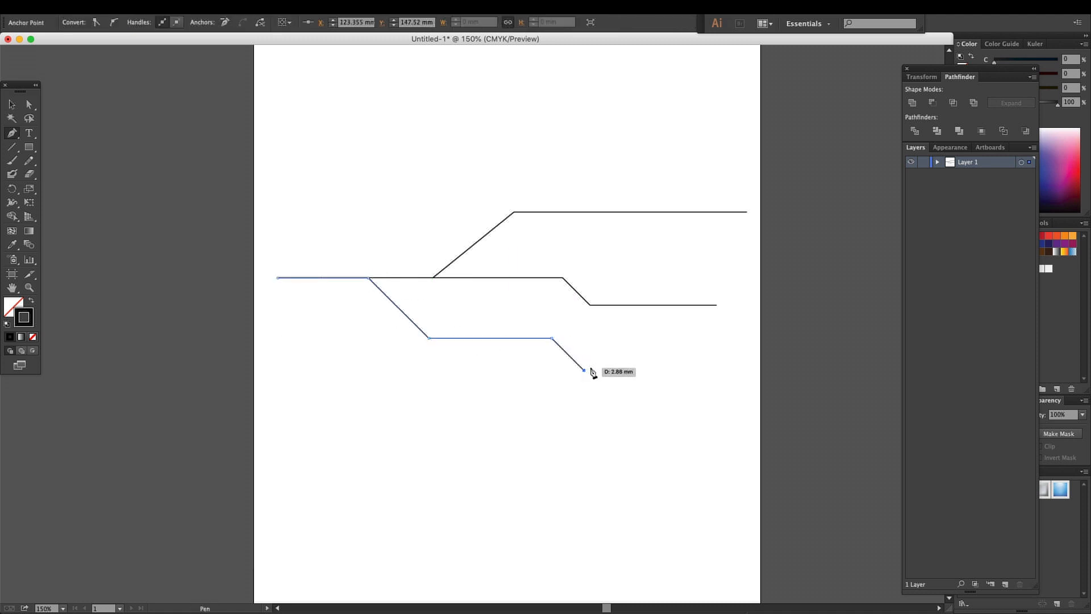
{"action": "left_click", "coordinate": [11, 104]}
{"action": "left_click_drag", "start_coordinate": [447, 313], "coordinate": [387, 361]}
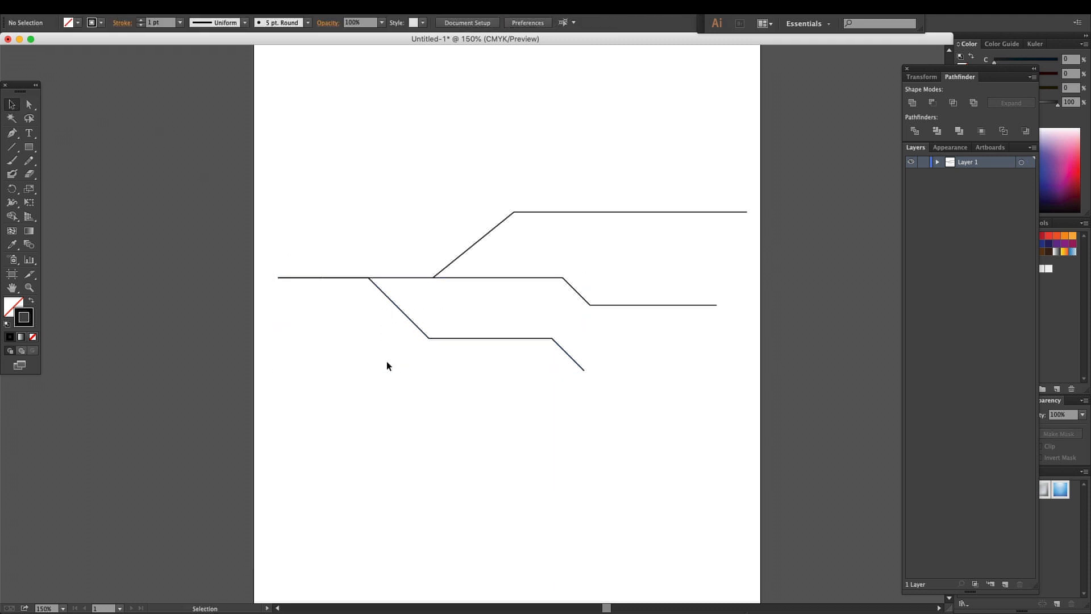
Try moving the upper branch away from the other lines, undo the move, and deselect it
{"action": "left_click", "coordinate": [377, 283]}
{"action": "left_click_drag", "start_coordinate": [415, 257], "coordinate": [485, 139]}
{"action": "key", "text": "super+z"}
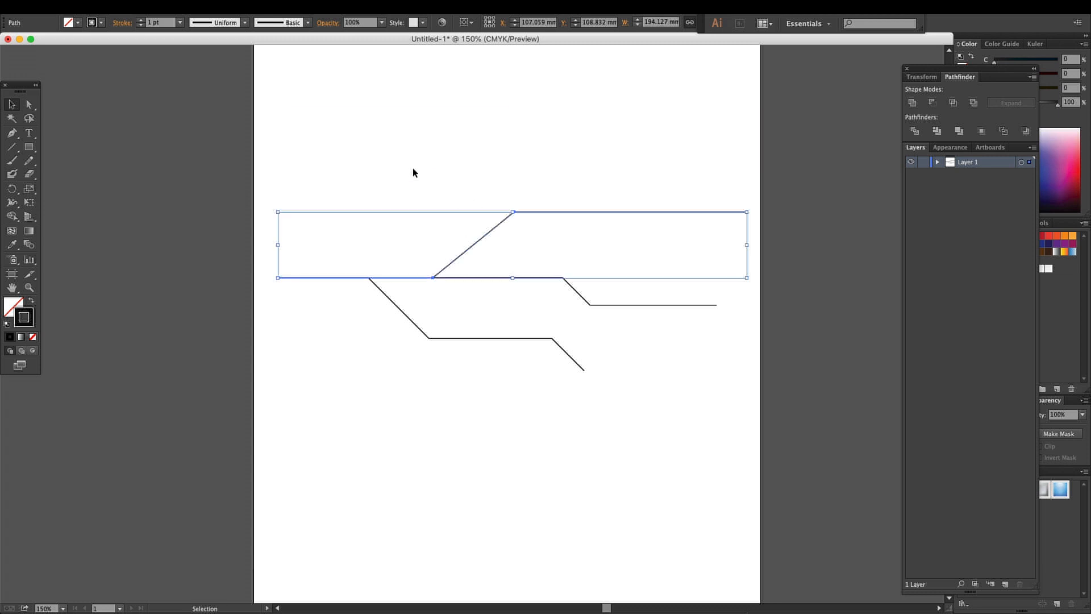
{"action": "left_click", "coordinate": [413, 169]}
Select all three branching paths together and examine the whole layout on the artboard
{"action": "key", "text": "z"}
{"action": "left_click", "coordinate": [487, 263]}
{"action": "left_click", "coordinate": [524, 262], "text": "alt"}
{"action": "left_click", "coordinate": [524, 262], "text": "alt"}
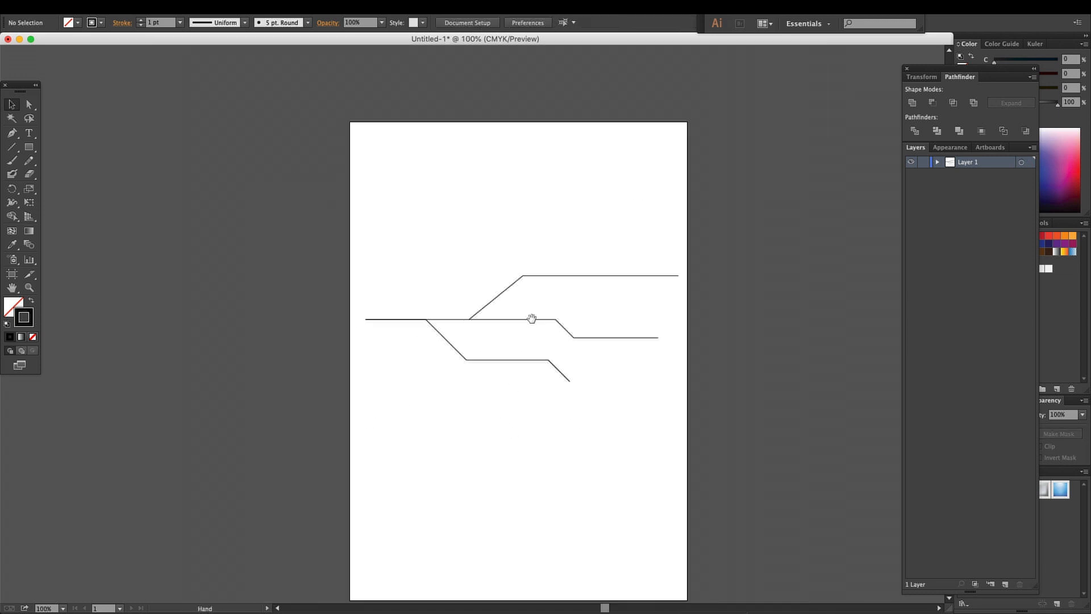
{"action": "key", "text": "v"}
{"action": "key", "text": "super+a"}
{"action": "left_click", "coordinate": [514, 250]}
{"action": "key", "text": "super+space"}
{"action": "left_click", "coordinate": [544, 327]}
{"action": "left_click_drag", "start_coordinate": [553, 321], "coordinate": [632, 331]}
{"action": "left_click_drag", "start_coordinate": [421, 207], "coordinate": [640, 463]}
{"action": "scroll", "coordinate": [640, 462], "scroll_direction": "up", "scroll_amount": 2}
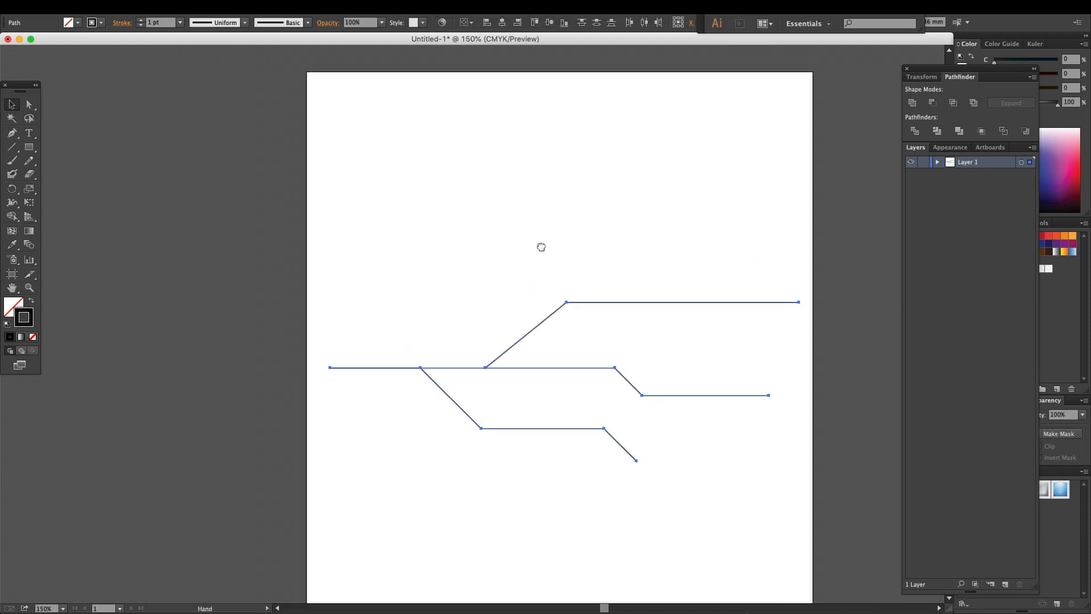
{"action": "scroll", "coordinate": [504, 258], "scroll_direction": "down", "scroll_amount": 2}
{"action": "left_click", "coordinate": [560, 436]}
{"action": "scroll", "coordinate": [597, 419], "scroll_direction": "left", "scroll_amount": 3}
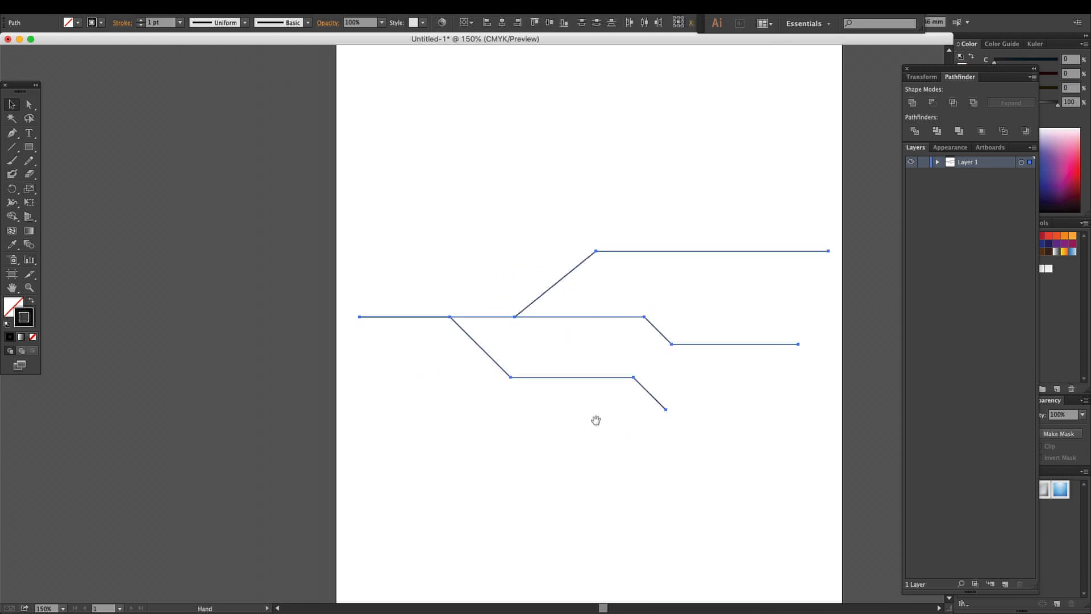
{"action": "left_click_drag", "start_coordinate": [597, 426], "coordinate": [532, 408]}
{"action": "left_click_drag", "start_coordinate": [391, 179], "coordinate": [684, 496]}
Save the document to the desktop as an Adobe Illustrator file named line guide
{"action": "key", "text": "a"}
{"action": "key", "text": "super+s"}
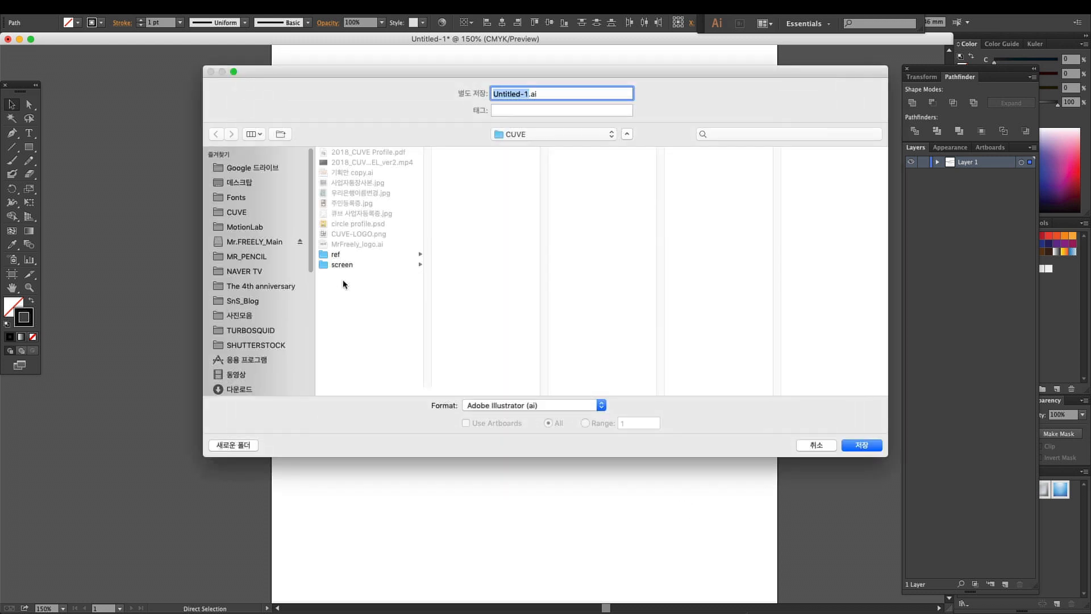
{"action": "type", "text": "ㅣㅏㅜㄷ"}
{"action": "left_click", "coordinate": [242, 182]}
{"action": "left_click", "coordinate": [861, 446]}
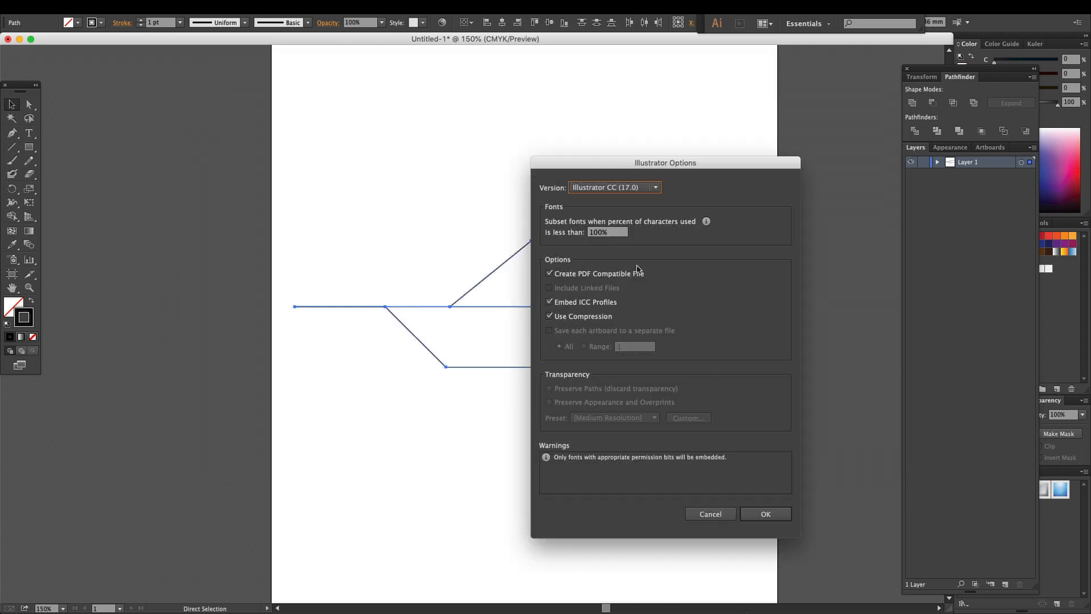
Set the file's compatibility version to Illustrator 8, finish saving, and deselect the paths
{"action": "left_click", "coordinate": [615, 188]}
{"action": "left_click", "coordinate": [636, 314]}
{"action": "left_click", "coordinate": [636, 188]}
{"action": "left_click", "coordinate": [646, 327]}
{"action": "left_click", "coordinate": [765, 513]}
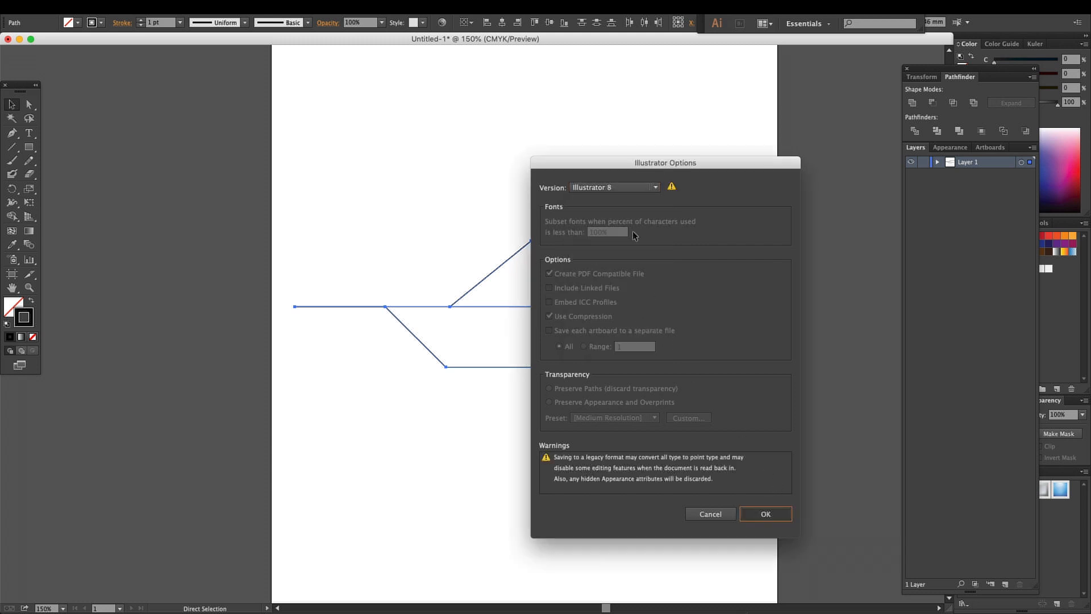
{"action": "key", "text": "v"}
{"action": "left_click", "coordinate": [619, 195]}
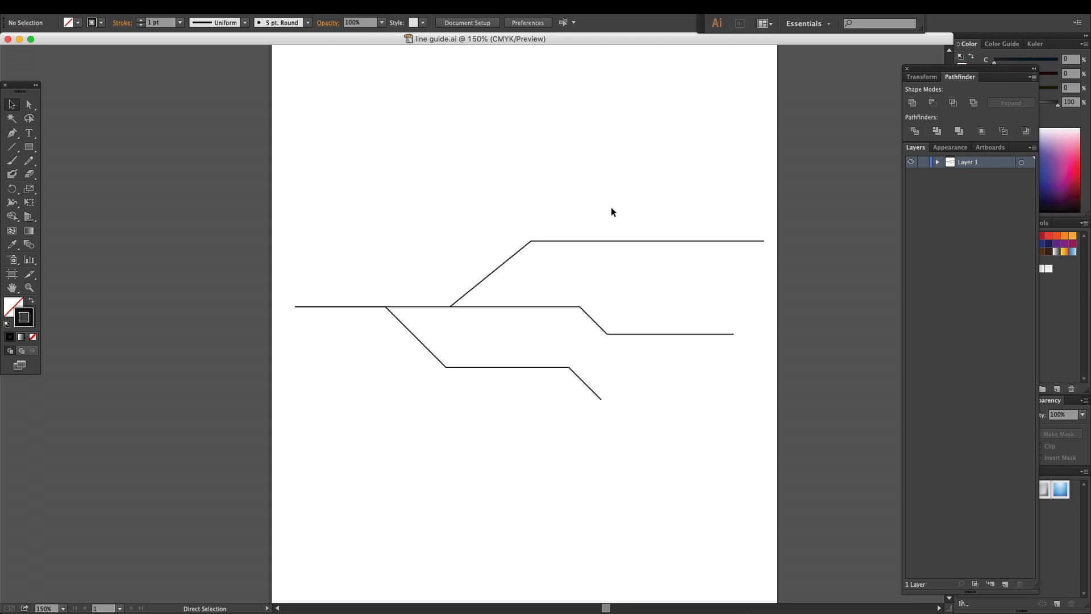
Switch to Cinema 4D, browse the Desktop folder for line guide.ai, and cancel the file dialog
{"action": "key", "text": "super+Tab"}
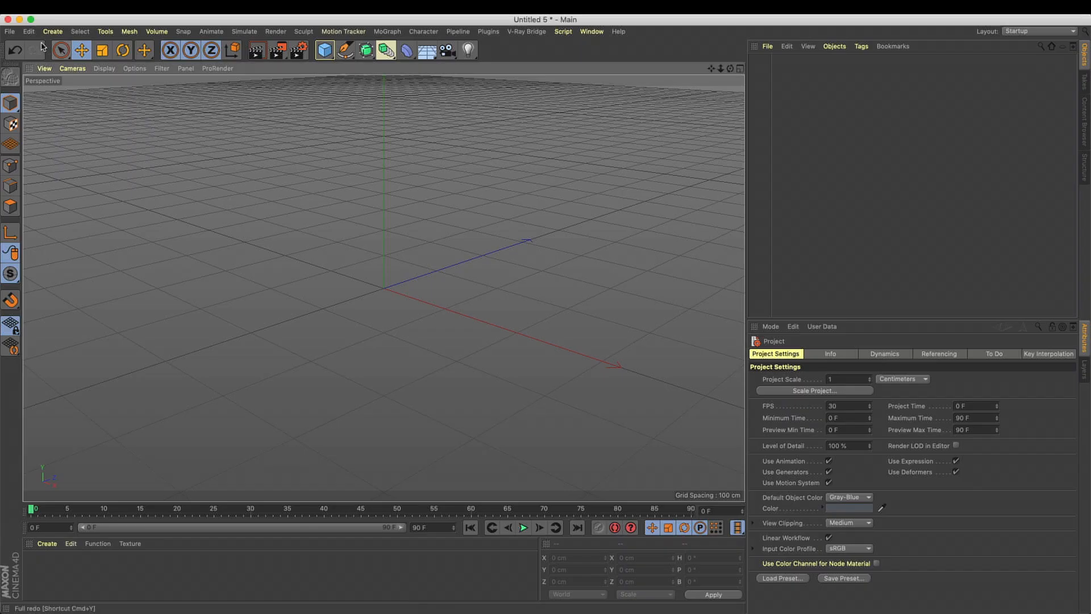
{"action": "left_click", "coordinate": [10, 31]}
{"action": "left_click", "coordinate": [26, 60]}
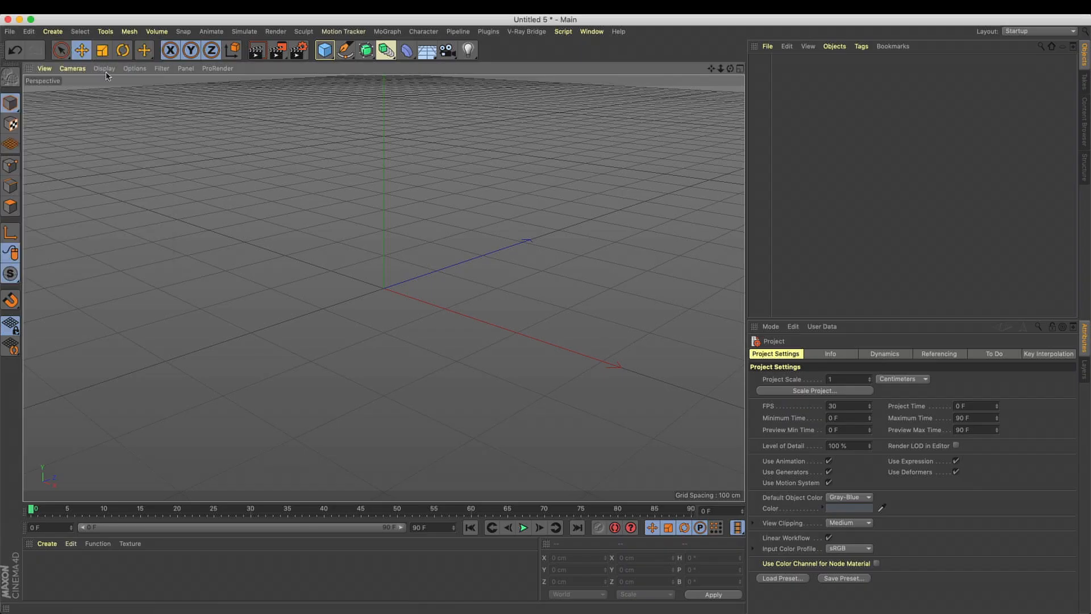
{"action": "left_click", "coordinate": [218, 150]}
{"action": "left_click", "coordinate": [218, 135]}
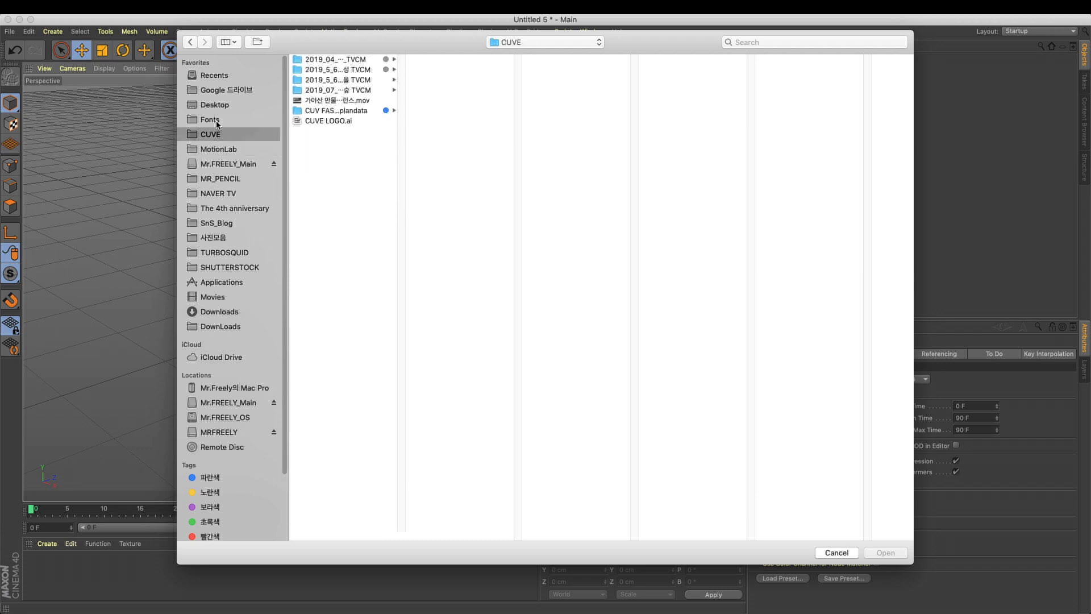
{"action": "left_click", "coordinate": [217, 120]}
{"action": "left_click", "coordinate": [217, 106]}
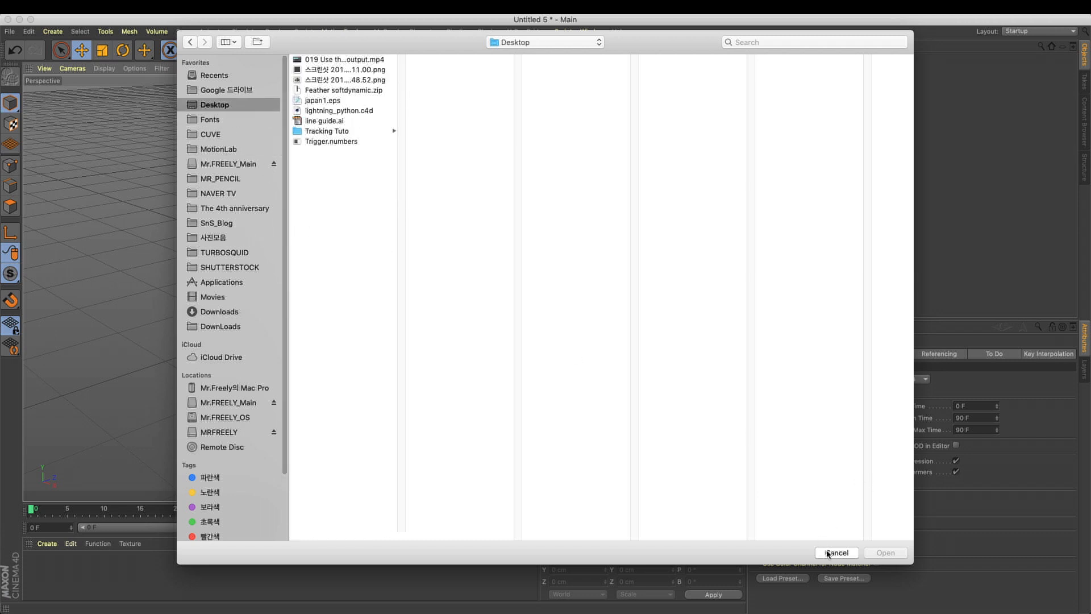
{"action": "left_click", "coordinate": [835, 553]}
Import line guide.ai from the desktop folder window into Cinema 4D, keeping the offered Illustrator import settings
{"action": "left_click", "coordinate": [624, 220]}
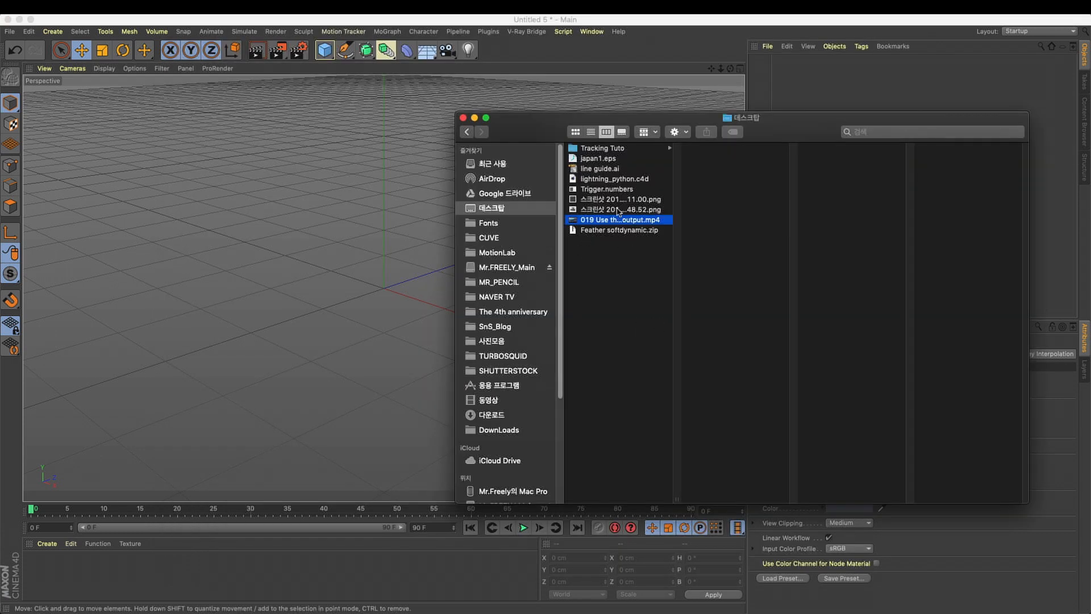
{"action": "left_click", "coordinate": [603, 178]}
{"action": "left_click", "coordinate": [597, 169]}
{"action": "left_click_drag", "start_coordinate": [582, 168], "coordinate": [333, 262]}
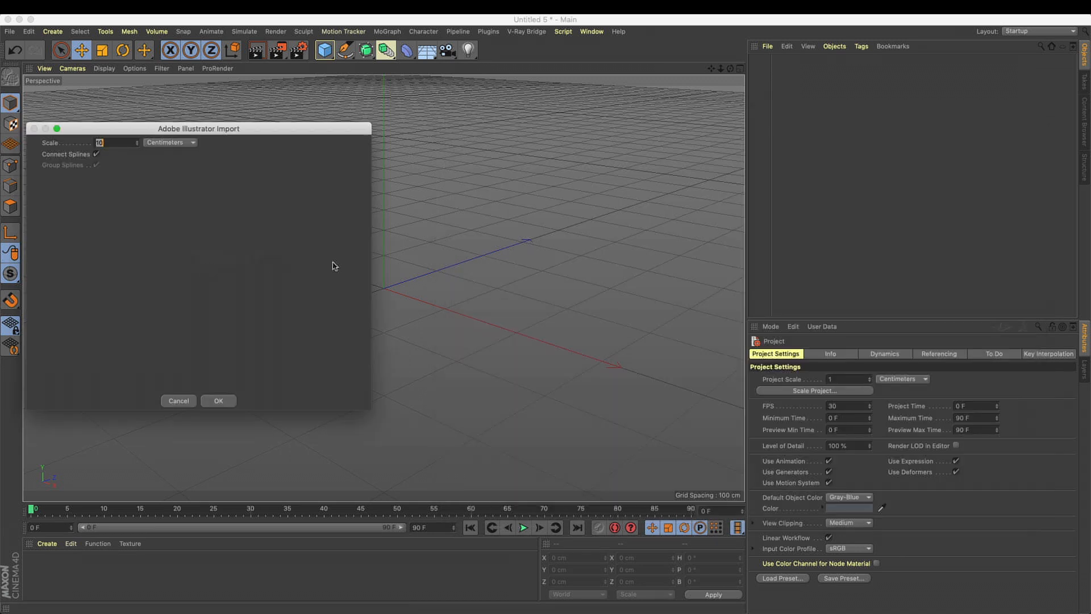
{"action": "left_click", "coordinate": [209, 405]}
Enlarge the imported line guide group uniformly with the Scale tool, and return to the Move tool
{"action": "left_click_drag", "start_coordinate": [358, 334], "coordinate": [390, 310], "text": "alt"}
{"action": "right_click_drag", "start_coordinate": [479, 274], "coordinate": [227, 392], "text": "alt"}
{"action": "left_click_drag", "start_coordinate": [375, 310], "coordinate": [407, 484], "text": "alt"}
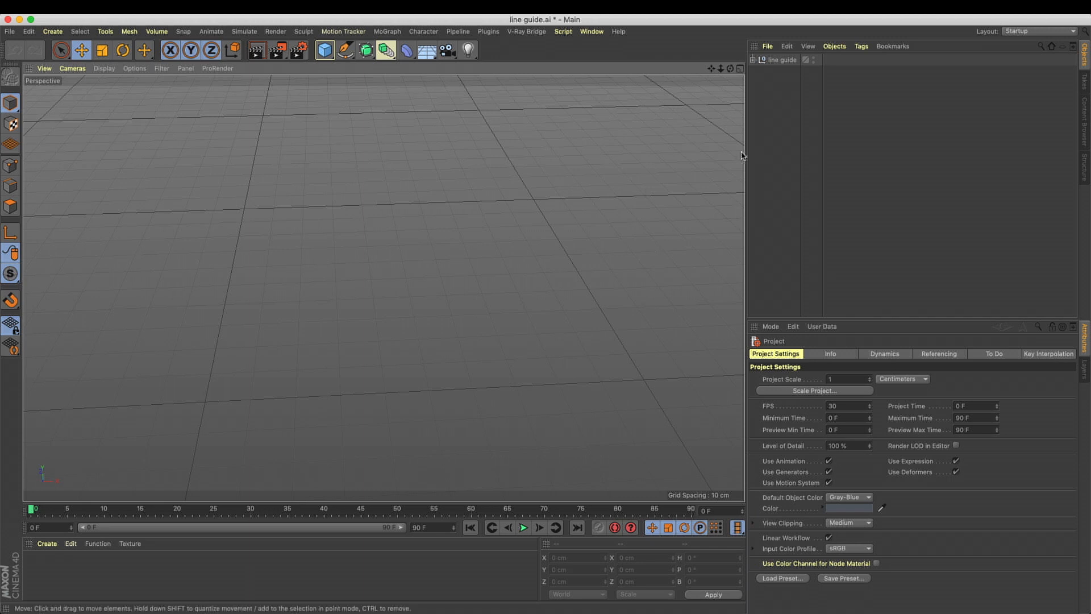
{"action": "right_click_drag", "start_coordinate": [539, 254], "coordinate": [290, 386], "text": "alt"}
{"action": "left_click_drag", "start_coordinate": [455, 412], "coordinate": [489, 328], "text": "alt"}
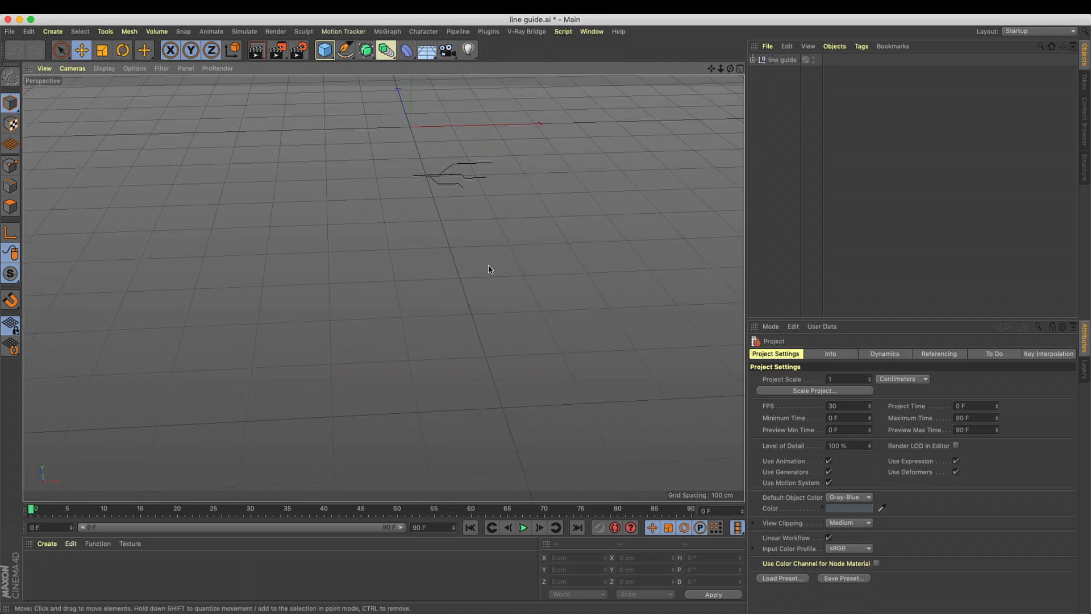
{"action": "left_click", "coordinate": [774, 62]}
{"action": "left_click", "coordinate": [103, 51]}
{"action": "left_click_drag", "start_coordinate": [227, 193], "coordinate": [319, 193]}
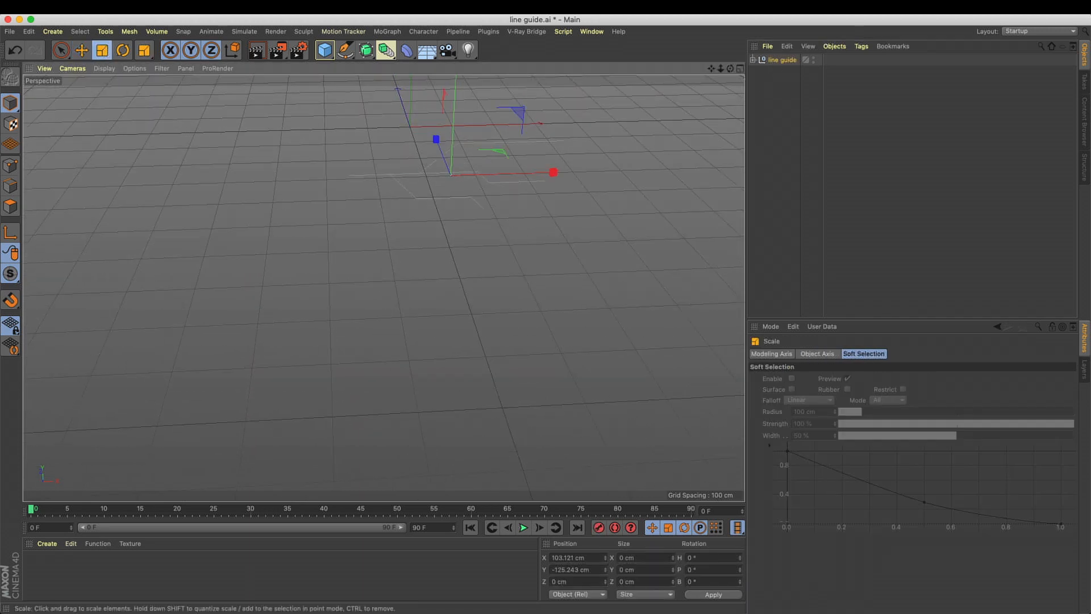
{"action": "key", "text": "e"}
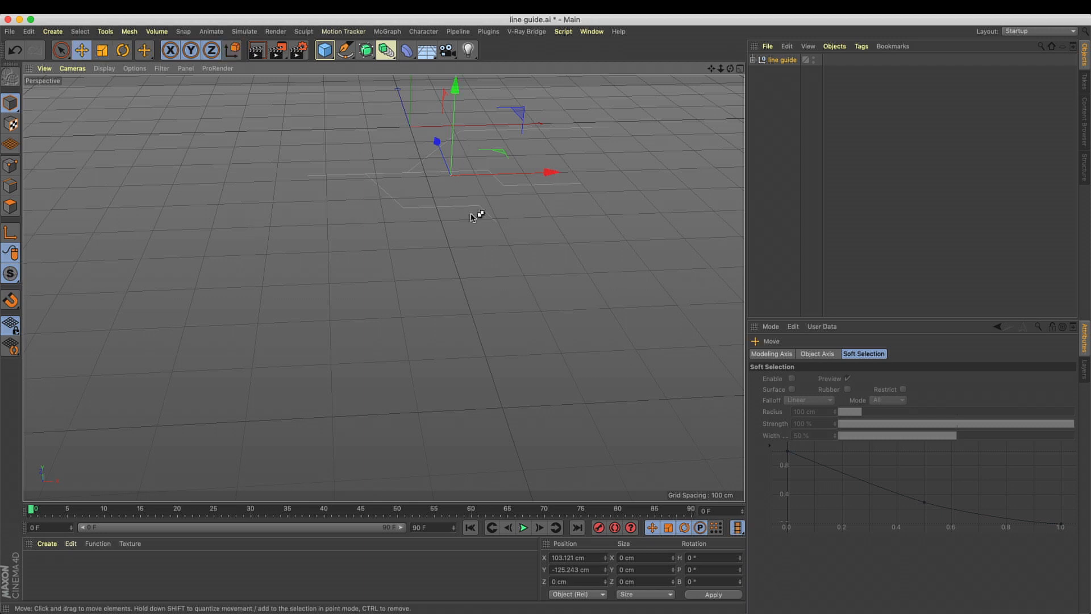
Expand the line guide group, inspect each of its three path splines, and reselect and frame the group
{"action": "scroll", "coordinate": [373, 251], "scroll_direction": "up", "scroll_amount": 15}
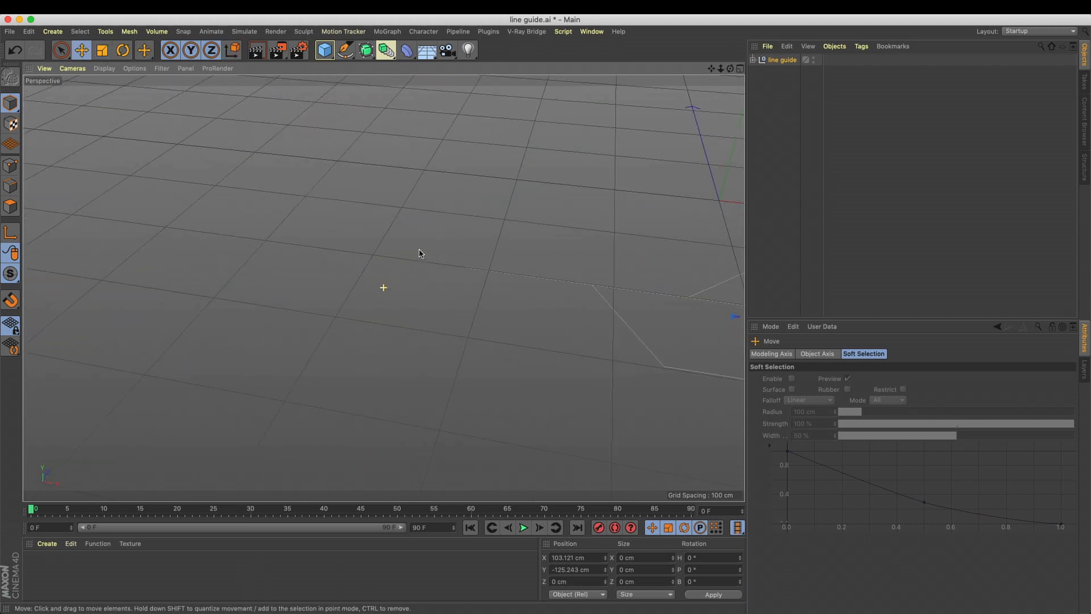
{"action": "left_click", "coordinate": [785, 60]}
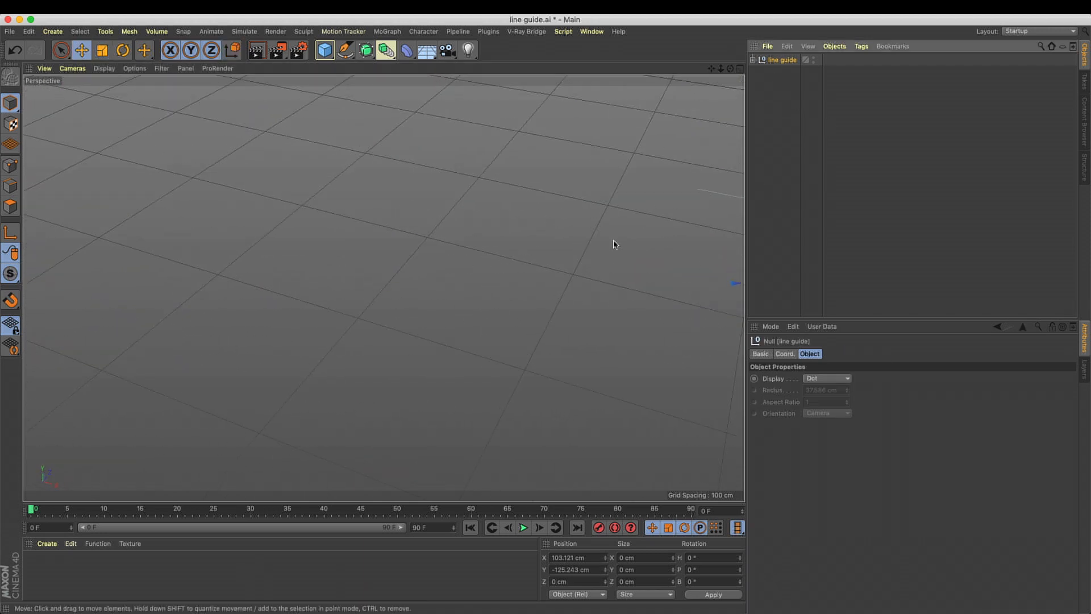
{"action": "left_click", "coordinate": [753, 60]}
{"action": "left_click", "coordinate": [785, 73]}
{"action": "left_click", "coordinate": [786, 83]}
{"action": "left_click", "coordinate": [786, 95]}
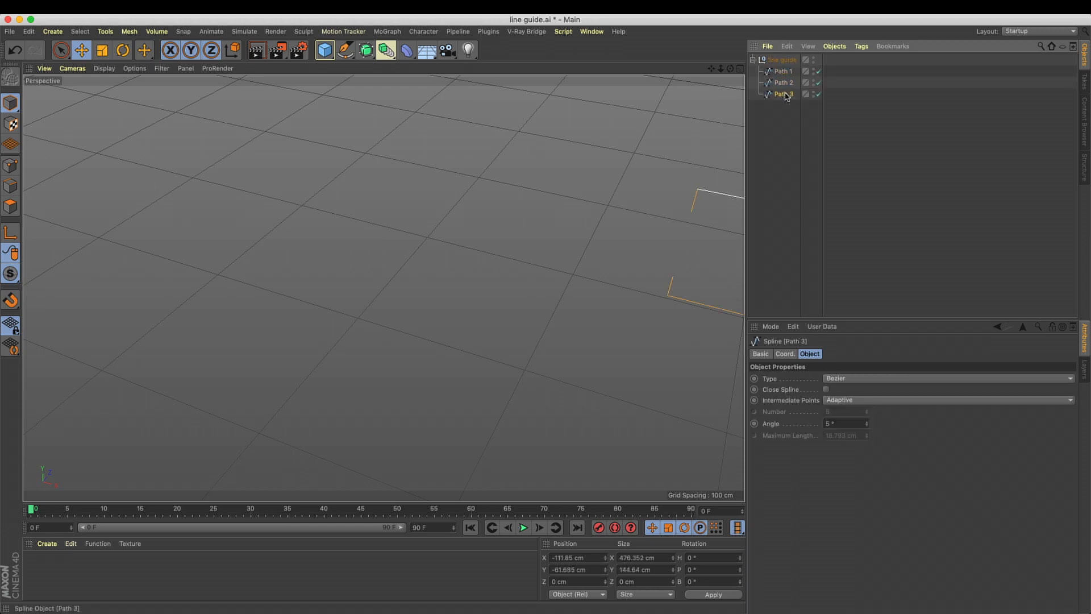
{"action": "left_click", "coordinate": [782, 63]}
{"action": "key", "text": "s"}
{"action": "left_click_drag", "start_coordinate": [479, 230], "coordinate": [403, 260], "text": "alt"}
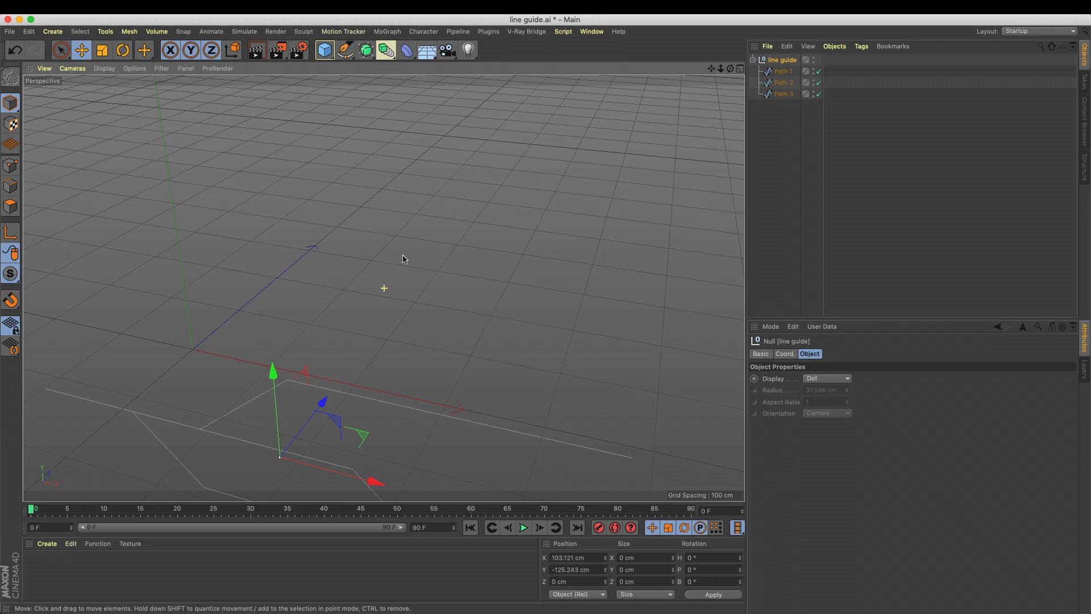
Add a cube to compare its size with the imported lines, and delete it
{"action": "left_click", "coordinate": [753, 189]}
{"action": "left_click", "coordinate": [325, 51]}
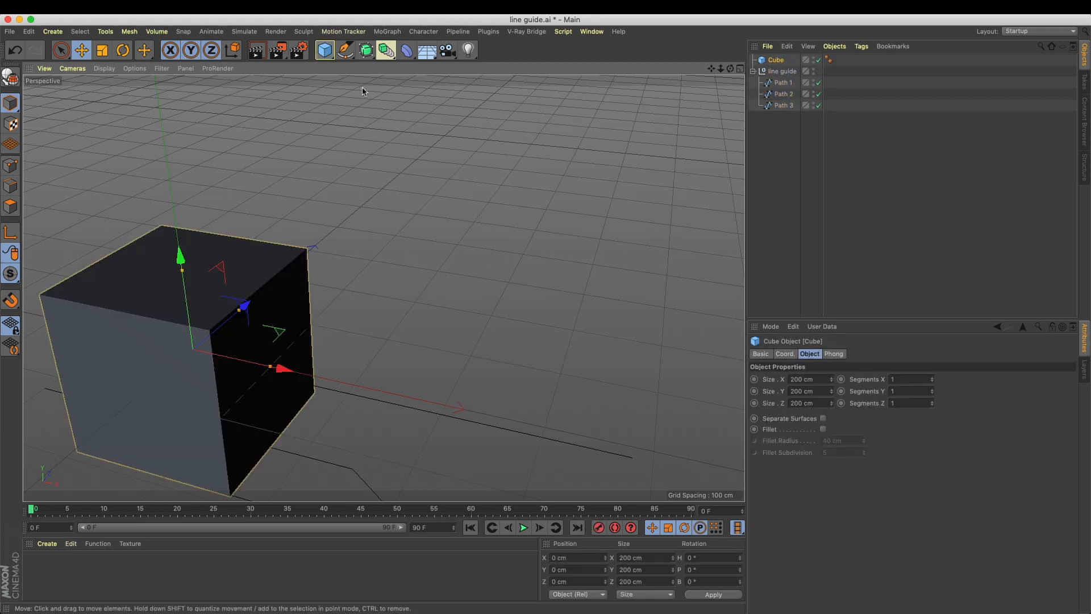
{"action": "key", "text": "s"}
{"action": "left_click_drag", "start_coordinate": [231, 275], "coordinate": [283, 288], "text": "alt"}
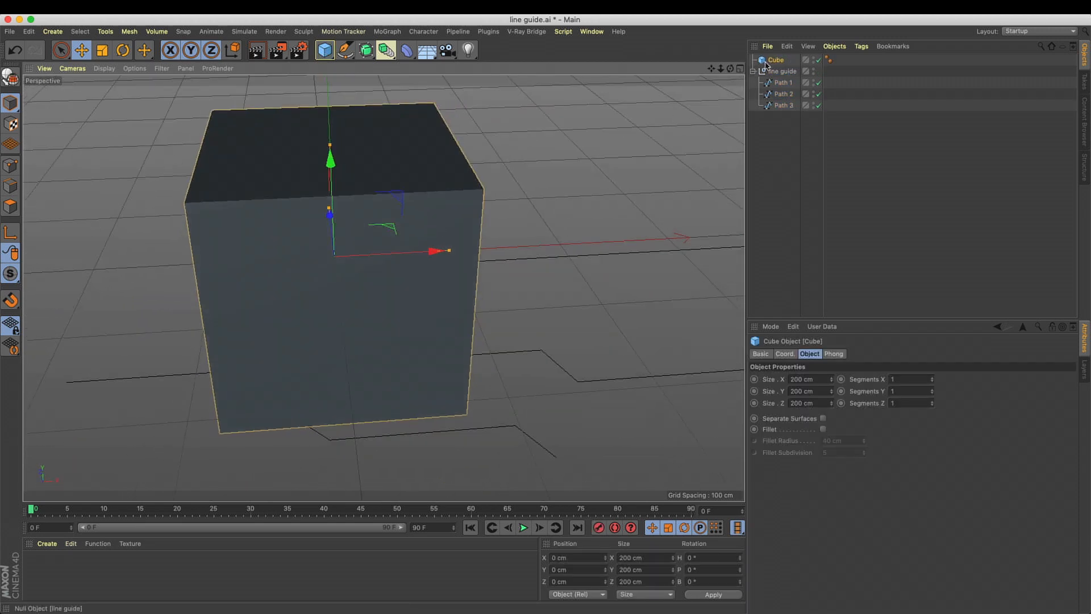
{"action": "key", "text": "Delete"}
{"action": "left_click_drag", "start_coordinate": [503, 302], "coordinate": [479, 245], "text": "alt"}
{"action": "mouse_move", "coordinate": [432, 278]}
{"action": "left_mouse_down", "text": "alt"}
{"action": "mouse_move", "coordinate": [443, 283]}
{"action": "mouse_move", "coordinate": [451, 190]}
{"action": "mouse_move", "coordinate": [449, 310]}
{"action": "left_mouse_up", "text": "alt"}
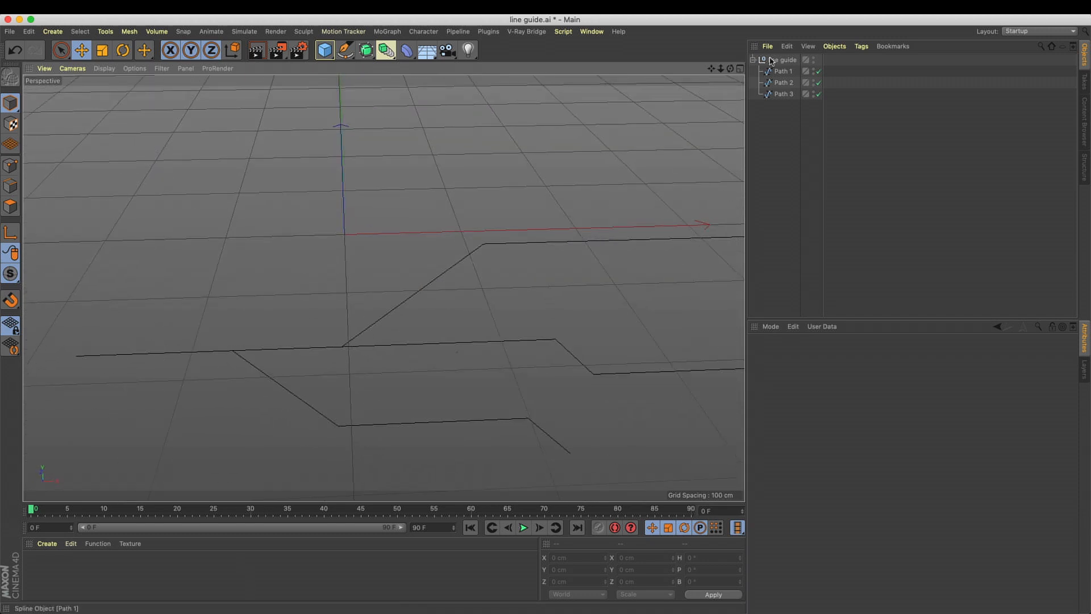
Select the line guide group, check its placement in the four views, and show its coordinates
{"action": "left_click", "coordinate": [772, 59]}
{"action": "middle_click", "coordinate": [436, 318]}
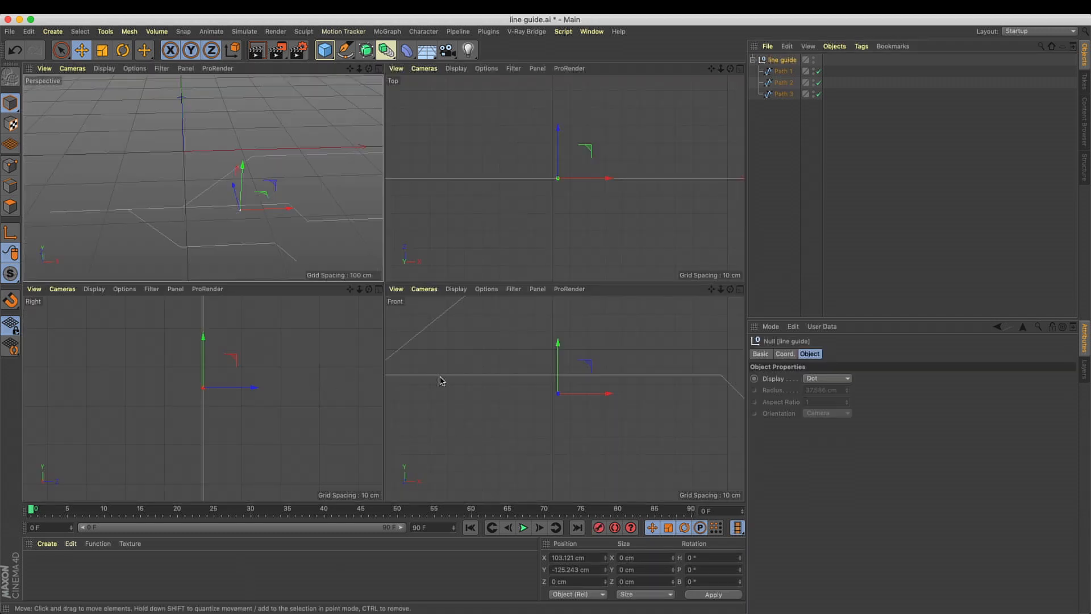
{"action": "middle_click", "coordinate": [480, 380]}
{"action": "scroll", "coordinate": [434, 407], "scroll_direction": "down", "scroll_amount": 5}
{"action": "middle_click", "coordinate": [473, 380]}
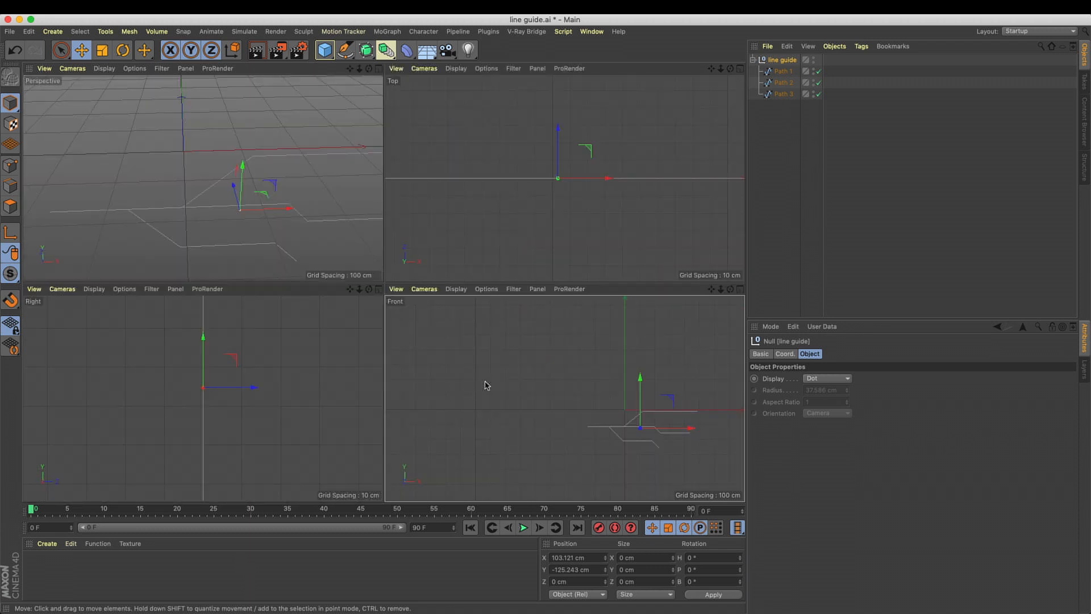
{"action": "middle_click", "coordinate": [251, 235]}
{"action": "left_click", "coordinate": [785, 354]}
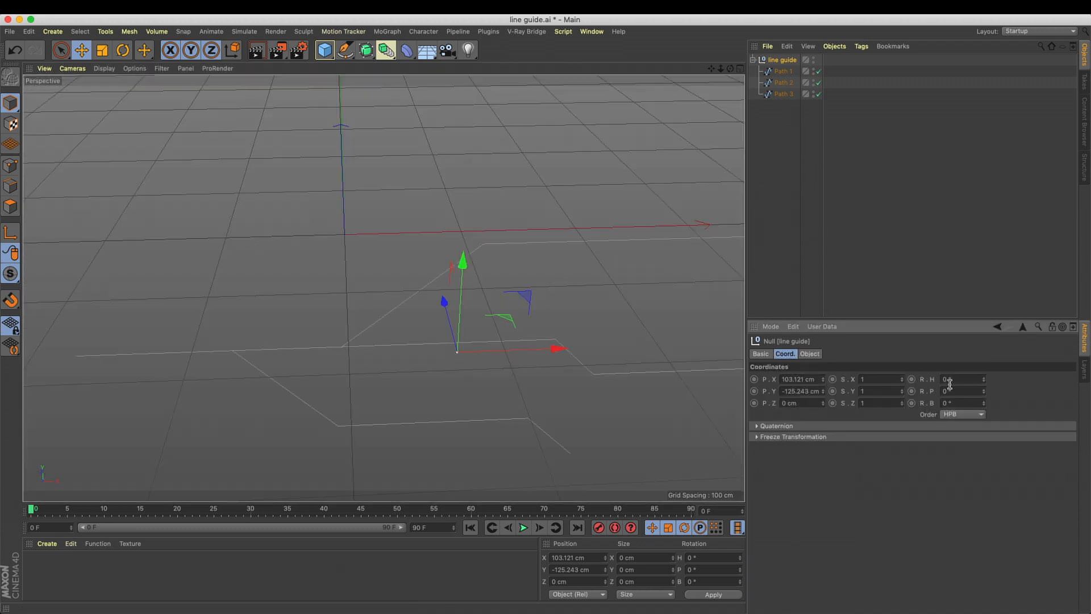
Try rotating the line guide group by 90° and undo the rotation
{"action": "type", "text": "90"}
{"action": "key", "text": "Return"}
{"action": "key", "text": "super+z"}
Set the line guide group's pitch rotation to 90° and raise its Y position to about 8.2 cm
{"action": "left_click", "coordinate": [933, 392]}
{"action": "type", "text": "90"}
{"action": "key", "text": "Return"}
{"action": "left_click_drag", "start_coordinate": [555, 353], "coordinate": [487, 253], "text": "alt"}
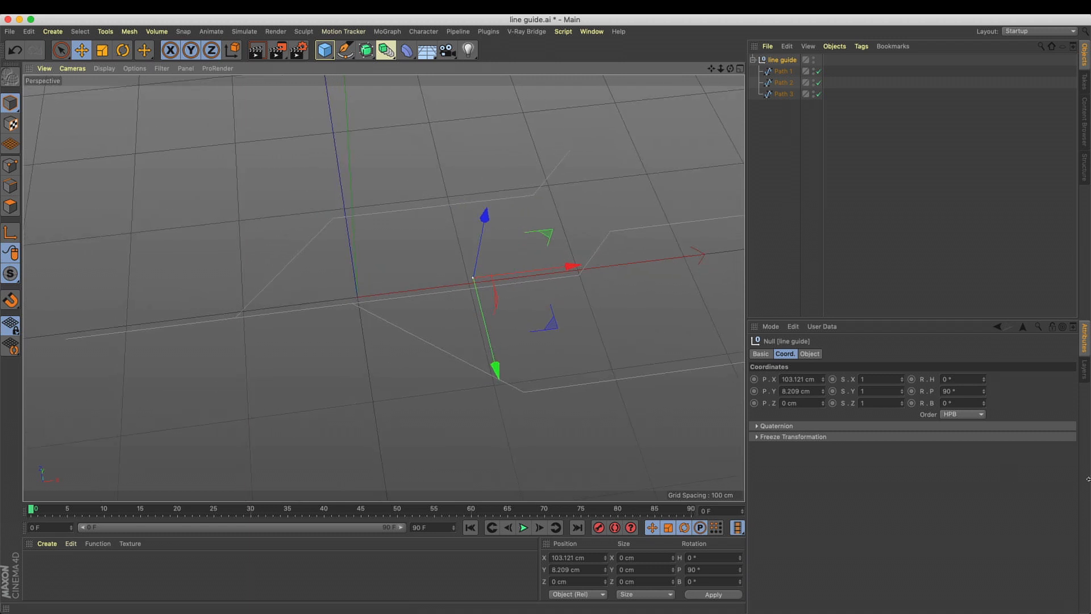
Examine the rotated line guide splines from several angles and select Path 1
{"action": "left_click", "coordinate": [783, 111]}
{"action": "left_click", "coordinate": [780, 60]}
{"action": "left_click_drag", "start_coordinate": [594, 231], "coordinate": [596, 243], "text": "alt"}
{"action": "middle_click_drag", "start_coordinate": [597, 243], "coordinate": [676, 207], "text": "alt"}
{"action": "left_click", "coordinate": [783, 72]}
{"action": "left_click_drag", "start_coordinate": [609, 204], "coordinate": [587, 266], "text": "alt"}
{"action": "middle_click_drag", "start_coordinate": [587, 265], "coordinate": [573, 266], "text": "alt"}
{"action": "left_click_drag", "start_coordinate": [441, 265], "coordinate": [377, 248], "text": "alt"}
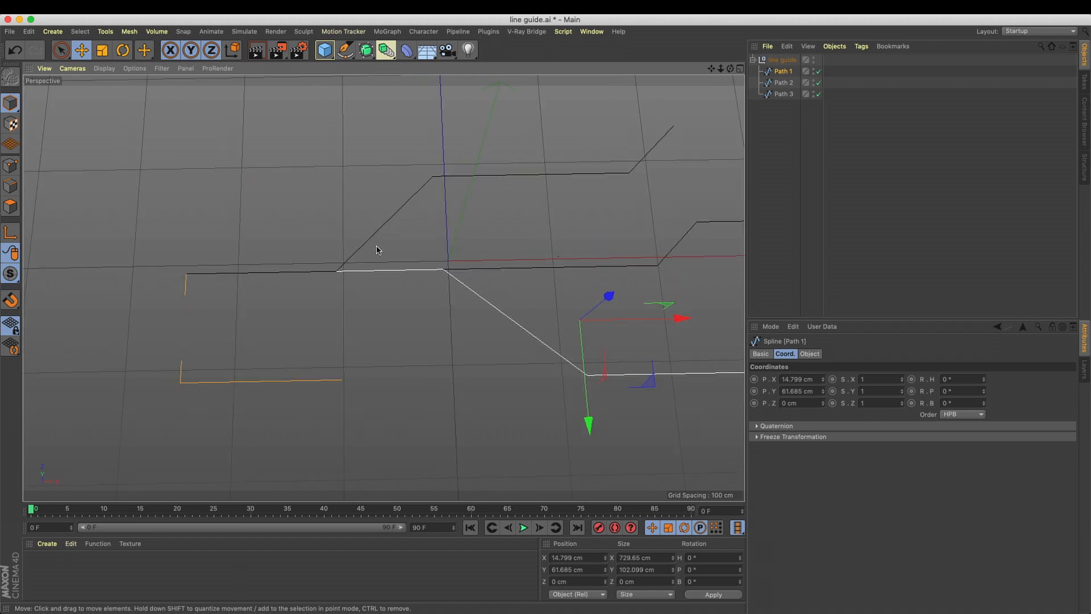
Add a cube at the origin and set its X, Y and Z sizes to 5 cm
{"action": "left_click", "coordinate": [325, 50]}
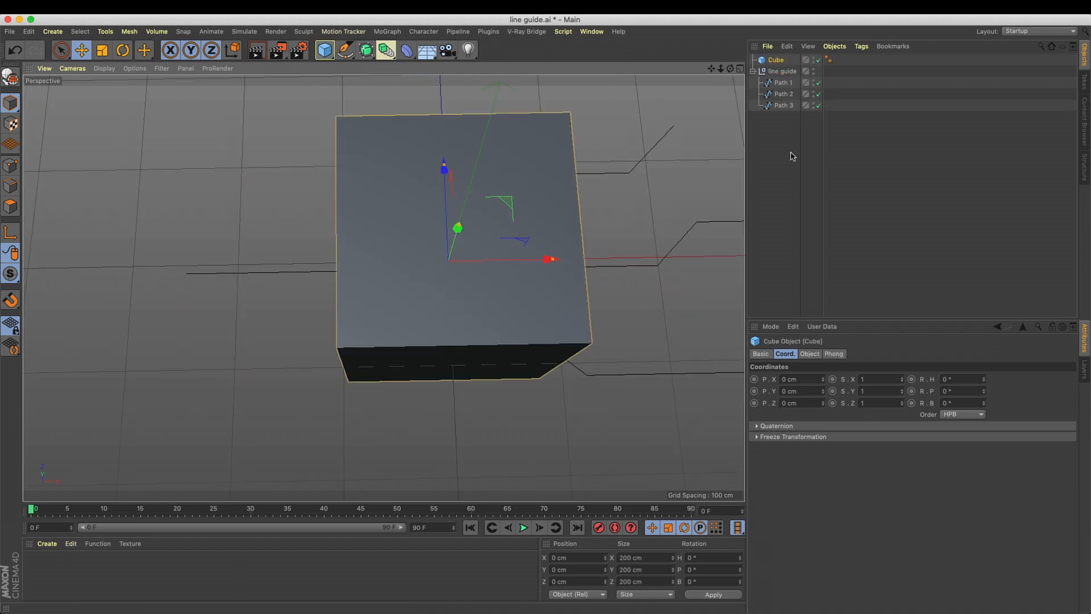
{"action": "left_click", "coordinate": [810, 354]}
{"action": "left_click_drag", "start_coordinate": [819, 381], "coordinate": [489, 314]}
{"action": "type", "text": "5"}
{"action": "key", "text": "Tab"}
{"action": "type", "text": "5"}
{"action": "key", "text": "Tab"}
{"action": "type", "text": "5"}
{"action": "key", "text": "Return"}
{"action": "left_click", "coordinate": [774, 61]}
{"action": "key", "text": "Delete"}
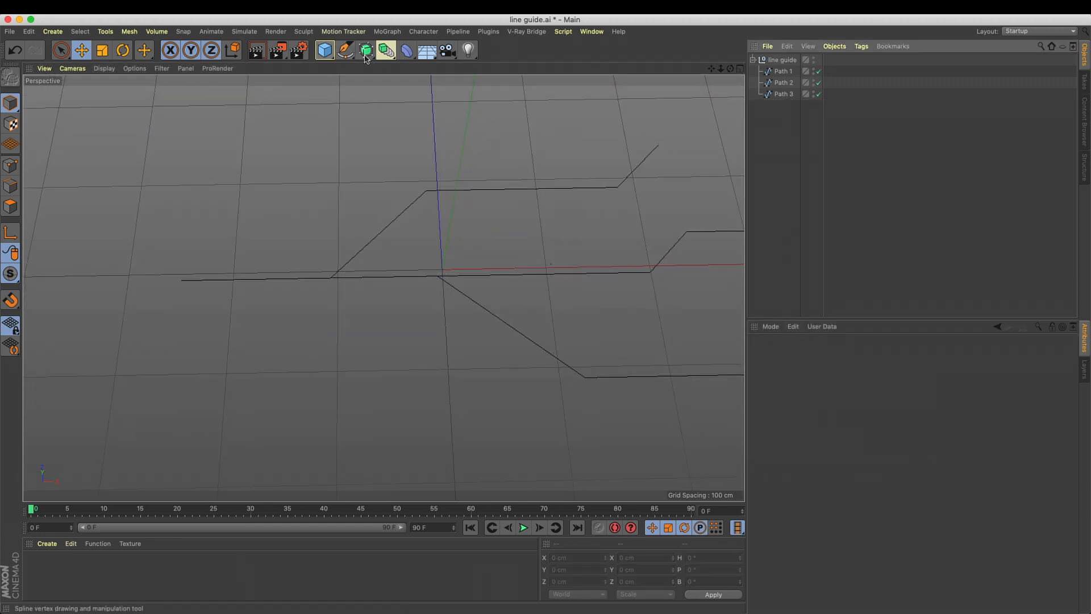
{"action": "key", "text": "super+z"}
Enable the cube's fillet with a 1.5 cm radius and a subdivision of 5
{"action": "left_click", "coordinate": [823, 430]}
{"action": "left_click_drag", "start_coordinate": [842, 440], "coordinate": [664, 424]}
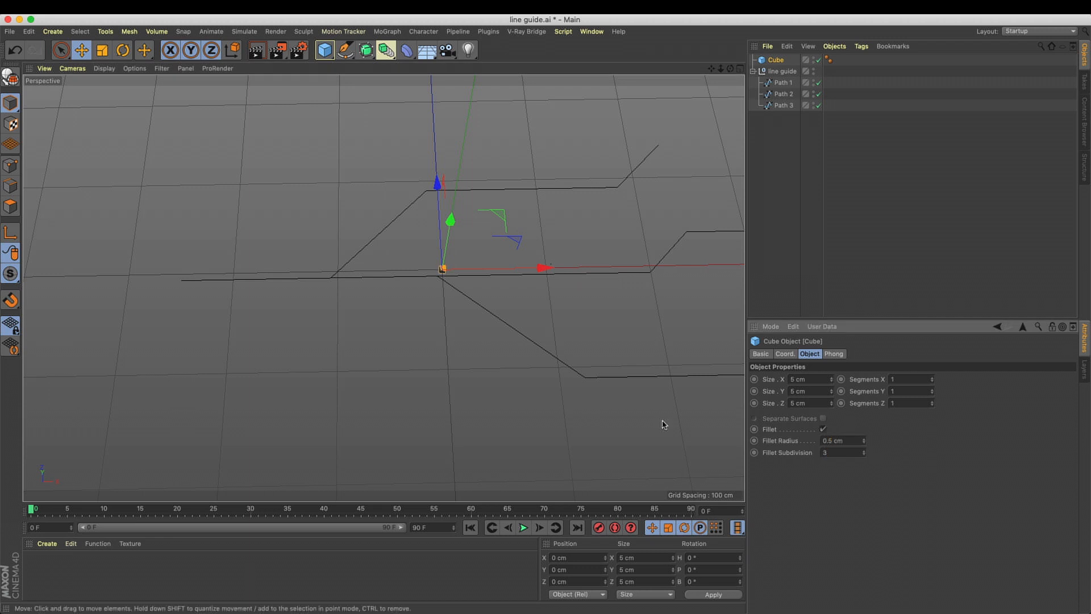
{"action": "right_click_drag", "start_coordinate": [453, 254], "coordinate": [638, 285], "text": "alt"}
{"action": "right_click_drag", "start_coordinate": [517, 336], "coordinate": [497, 371], "text": "alt"}
{"action": "middle_click_drag", "start_coordinate": [497, 372], "coordinate": [509, 337], "text": "alt"}
{"action": "right_click_drag", "start_coordinate": [530, 239], "coordinate": [690, 275], "text": "alt"}
{"action": "left_click", "coordinate": [866, 439]}
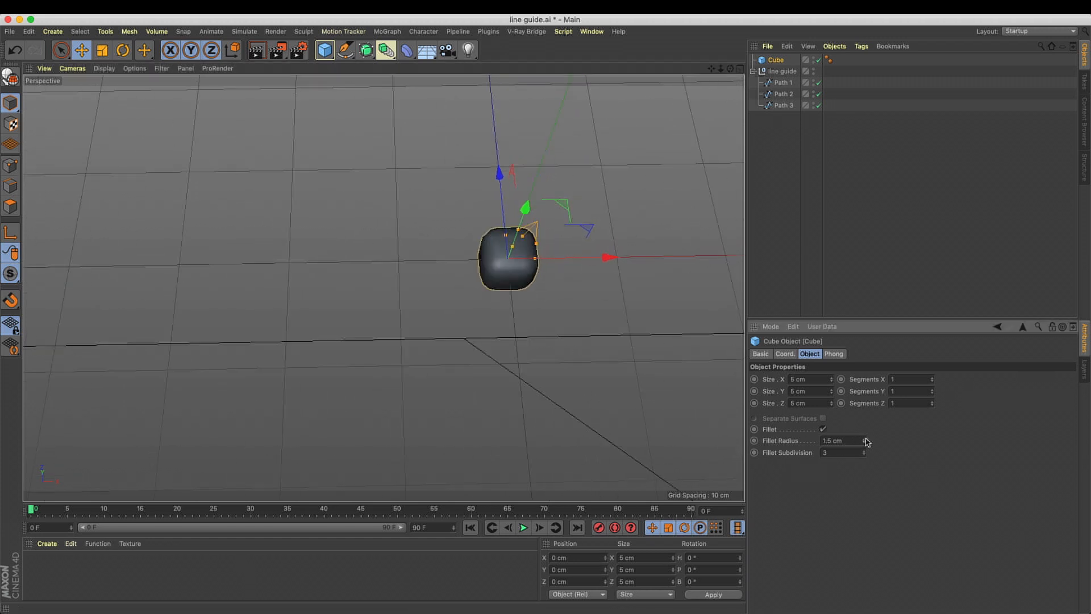
{"action": "scroll", "coordinate": [563, 335], "scroll_direction": "down", "scroll_amount": 5}
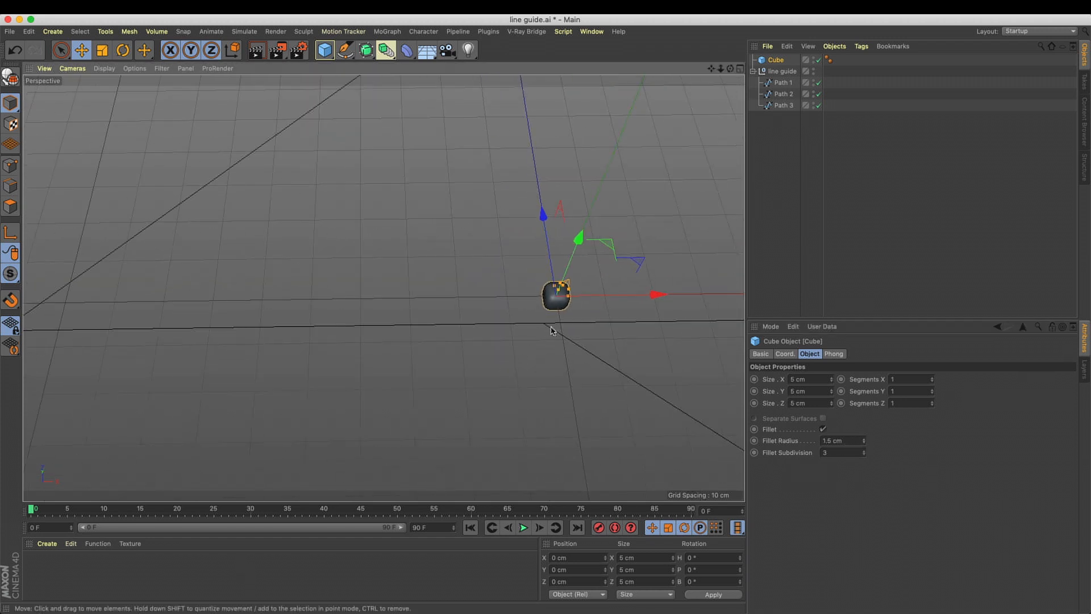
{"action": "left_click_drag", "start_coordinate": [848, 453], "coordinate": [625, 452]}
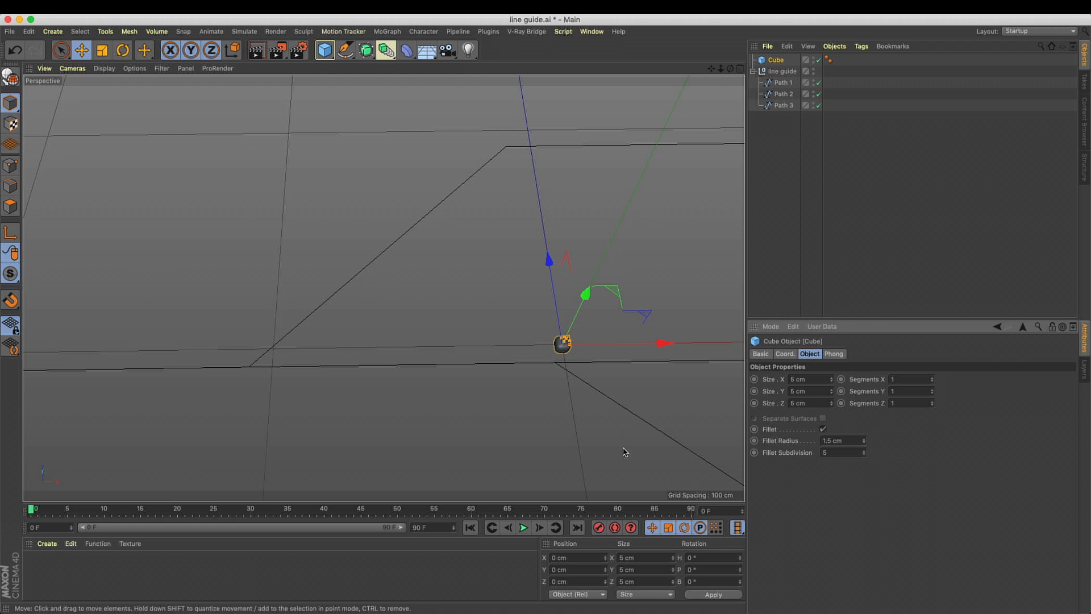
Render the view to judge the cube, and try a fillet radius of 1 cm
{"action": "left_click_drag", "start_coordinate": [606, 357], "coordinate": [464, 329], "text": "alt"}
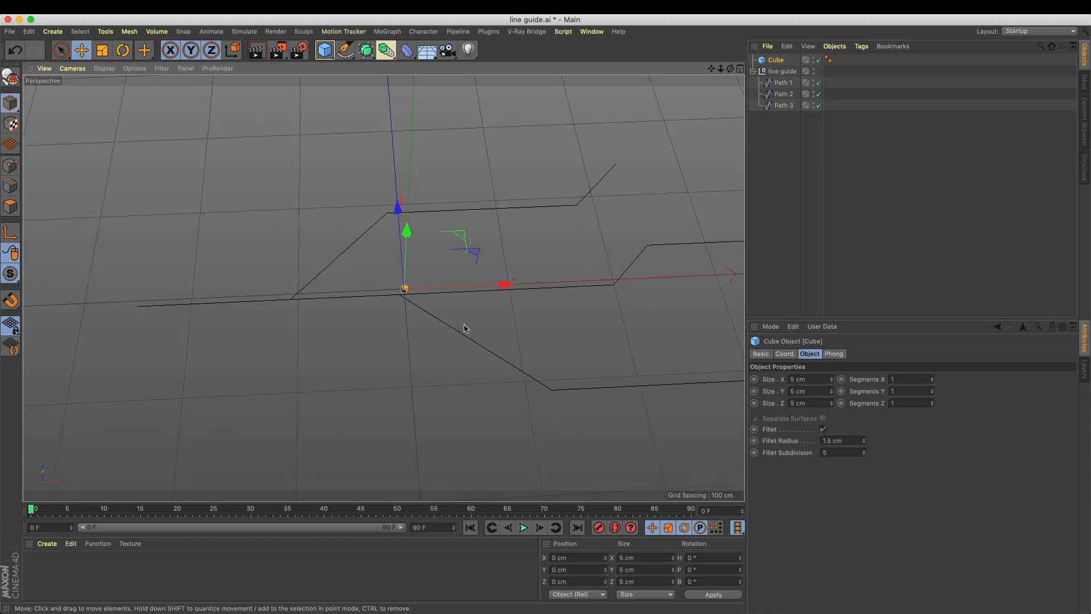
{"action": "key", "text": "super+r"}
{"action": "left_click_drag", "start_coordinate": [397, 318], "coordinate": [422, 330], "text": "alt"}
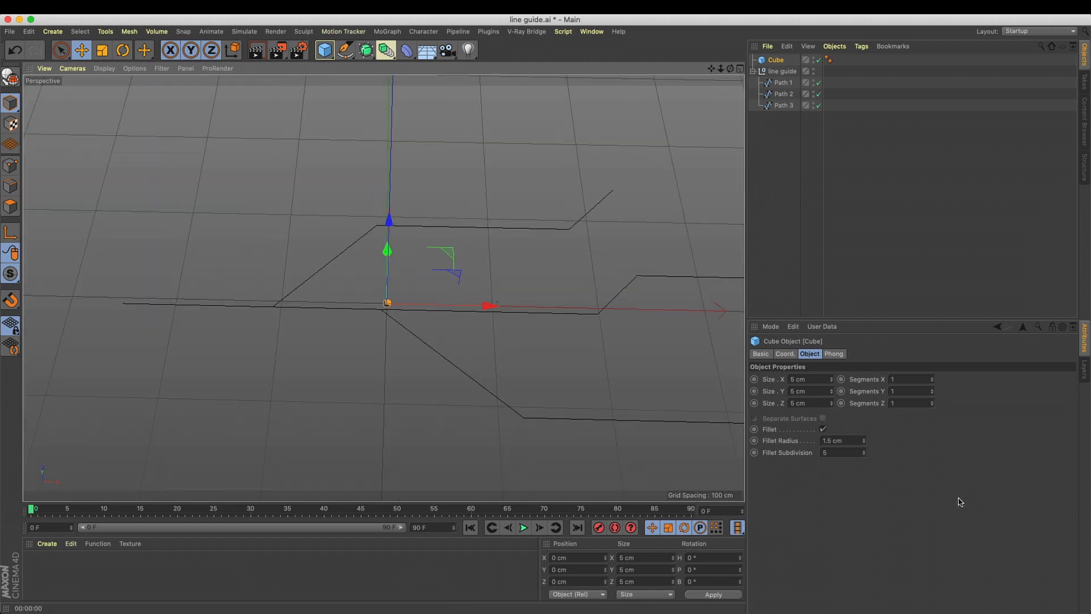
{"action": "left_click", "coordinate": [852, 441]}
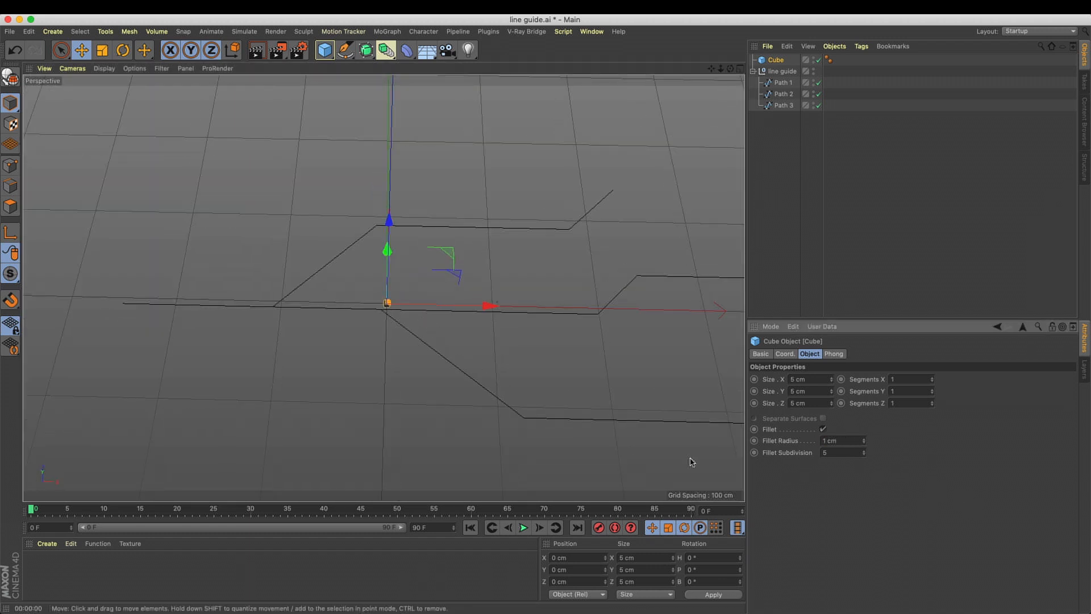
{"action": "key", "text": "super+r"}
{"action": "left_click", "coordinate": [563, 385]}
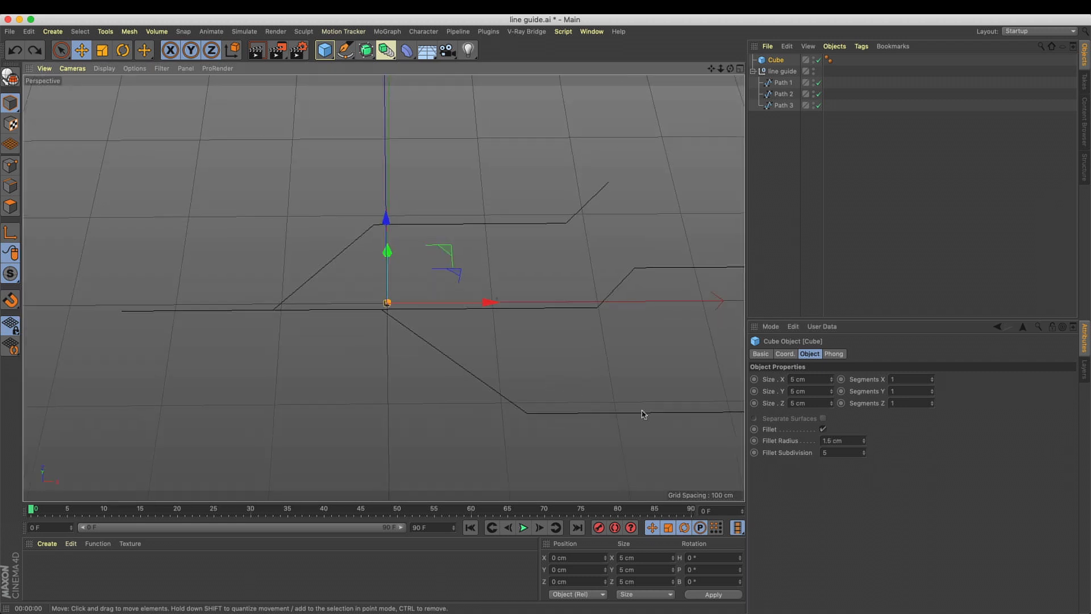
Try a 2.5 cm fillet radius on the cube and preview it with a viewport render
{"action": "double_click", "coordinate": [853, 442]}
{"action": "type", "text": "2.5"}
{"action": "key", "text": "Return"}
{"action": "key", "text": "super+r"}
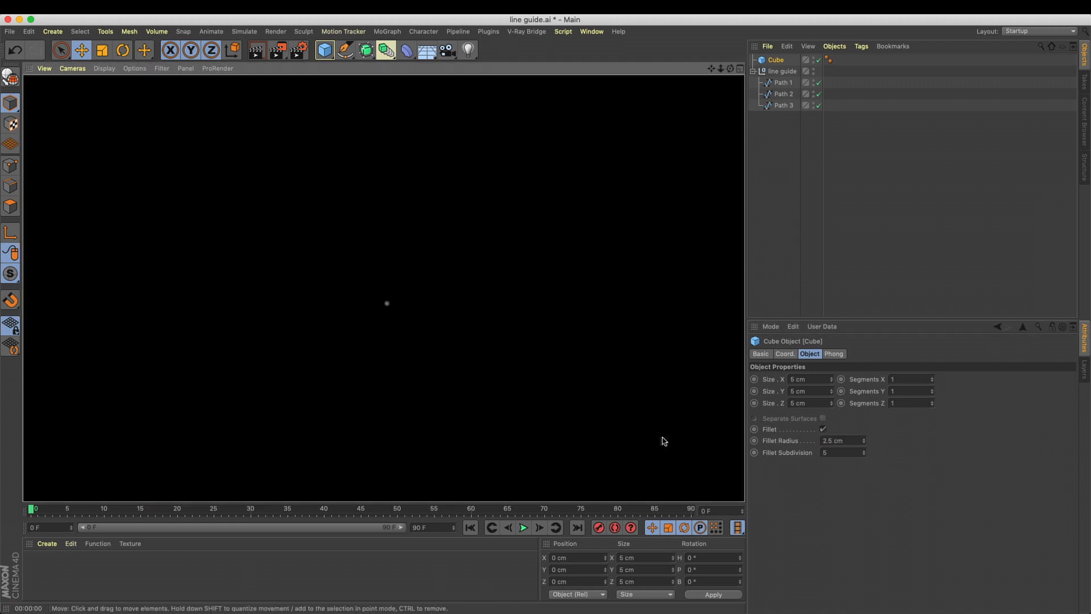
{"action": "left_click", "coordinate": [420, 332]}
Set the cube's fillet radius to 2 cm and check its shape against the lines
{"action": "right_click_drag", "start_coordinate": [396, 313], "coordinate": [689, 313], "text": "alt"}
{"action": "double_click", "coordinate": [852, 441]}
{"action": "key", "text": "Return"}
{"action": "mouse_move", "coordinate": [592, 357]}
{"action": "left_mouse_down", "text": "alt"}
{"action": "mouse_move", "coordinate": [601, 325]}
{"action": "mouse_move", "coordinate": [595, 354]}
{"action": "left_mouse_up", "text": "alt"}
{"action": "right_click_drag", "start_coordinate": [595, 353], "coordinate": [398, 350], "text": "alt"}
{"action": "left_click_drag", "start_coordinate": [569, 350], "coordinate": [444, 326], "text": "alt"}
{"action": "key", "text": "super+Tab"}
{"action": "left_click_drag", "start_coordinate": [512, 217], "coordinate": [510, 203], "text": "alt"}
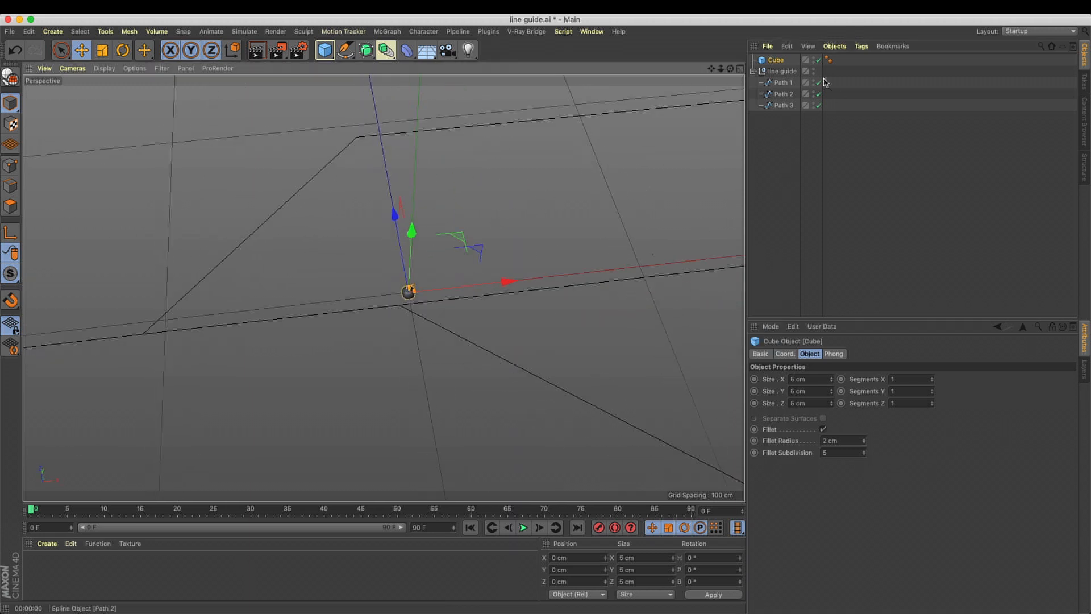
Place the cube after the line guide group under the name Particle obj, and save the scene to the Desktop as line guide.c4d
{"action": "right_click", "coordinate": [774, 59]}
{"action": "left_click", "coordinate": [770, 59]}
{"action": "left_click_drag", "start_coordinate": [770, 59], "coordinate": [779, 155]}
{"action": "double_click", "coordinate": [776, 107]}
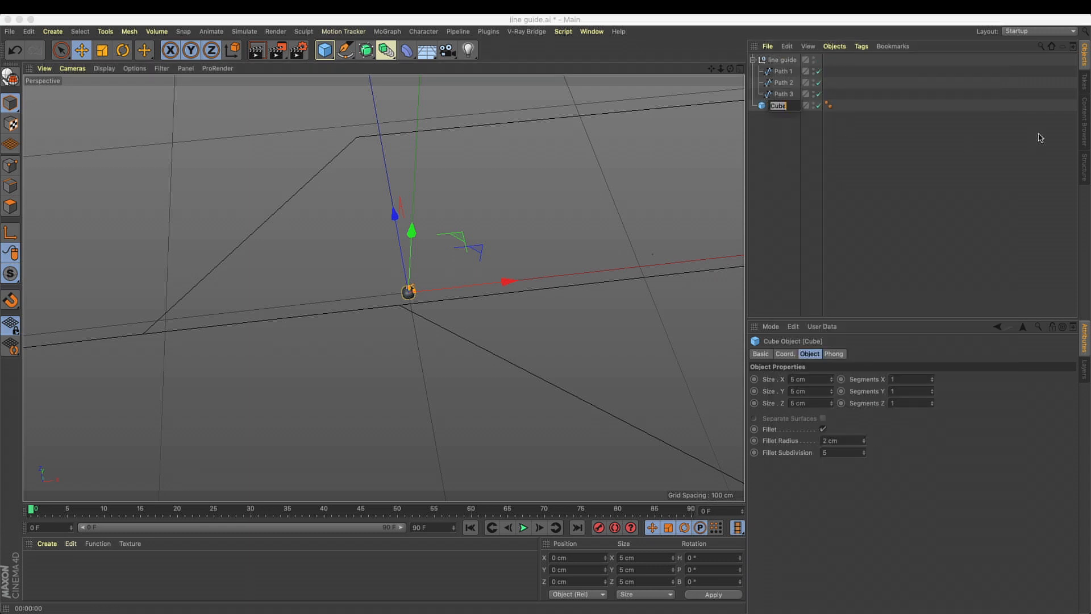
{"action": "type", "text": "Particle obj"}
{"action": "key", "text": "Return"}
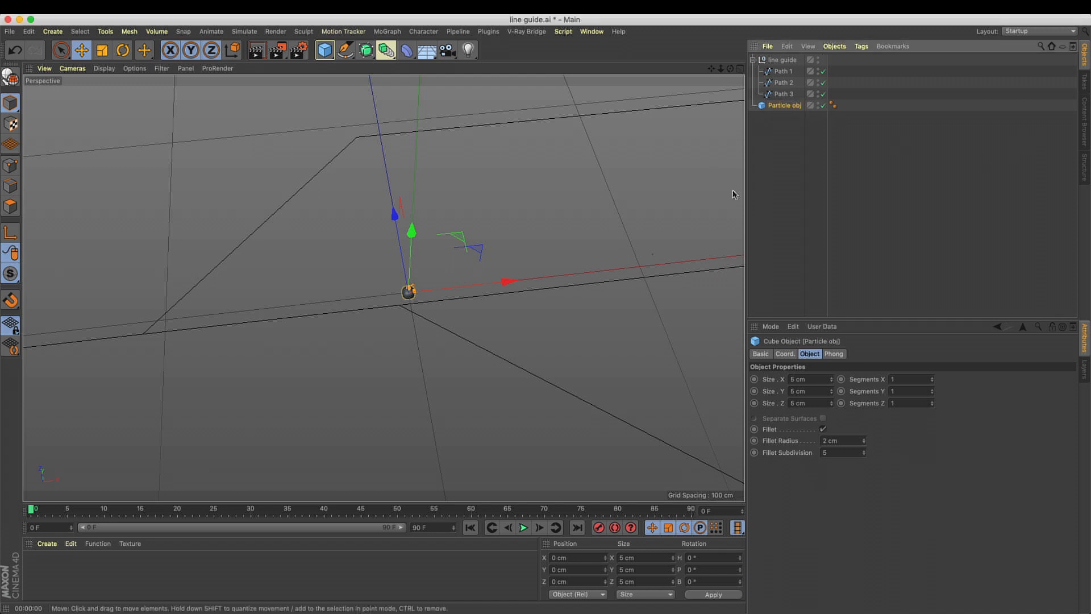
{"action": "key", "text": "super+s"}
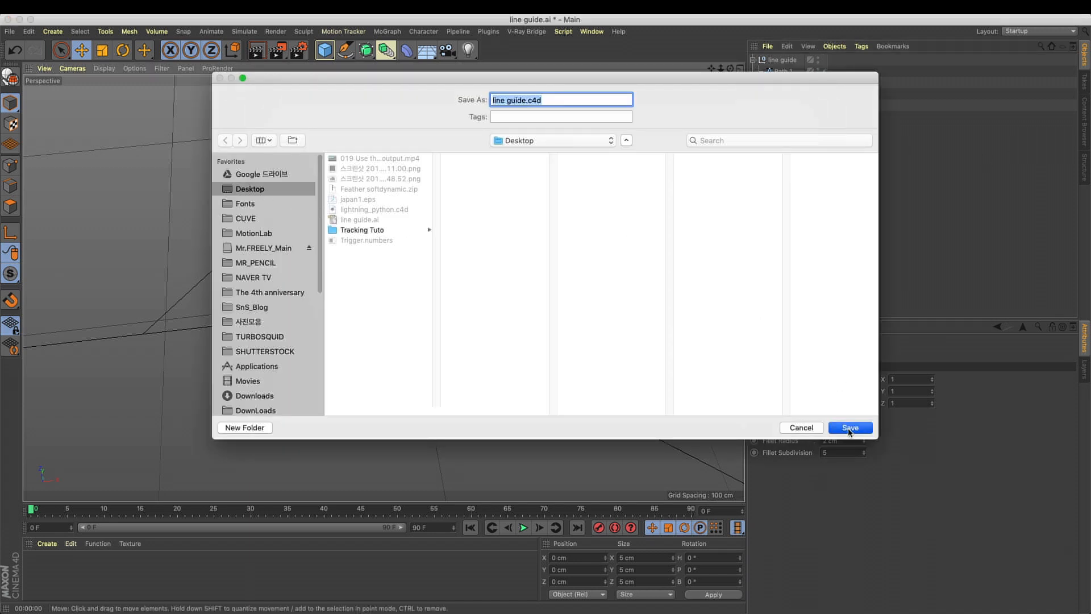
{"action": "left_click", "coordinate": [849, 428]}
Add an Align to Spline tag to Particle obj
{"action": "right_click", "coordinate": [789, 108]}
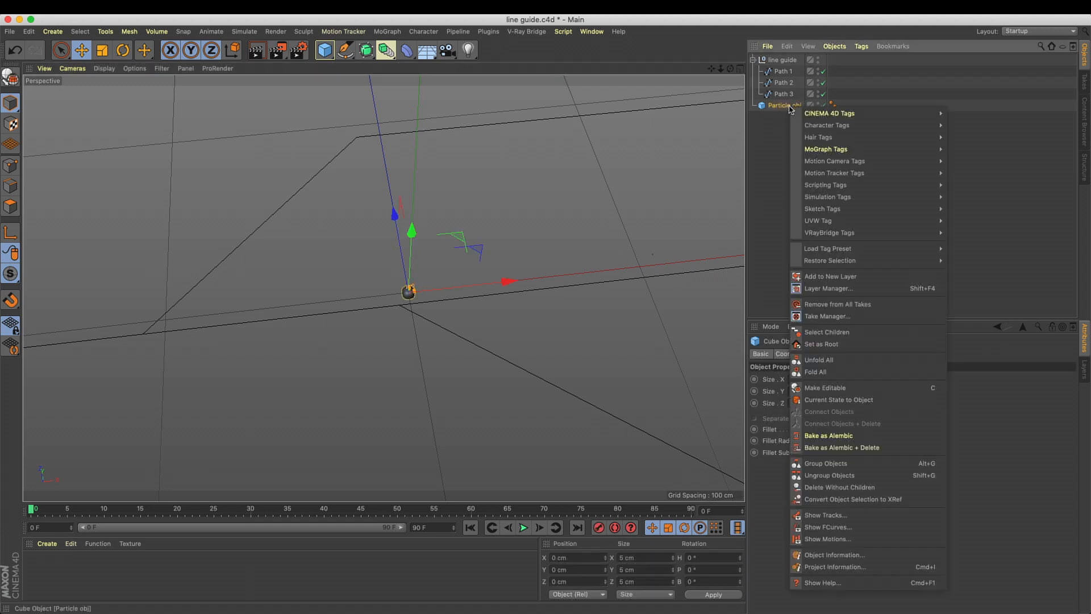
{"action": "mouse_move", "coordinate": [856, 113]}
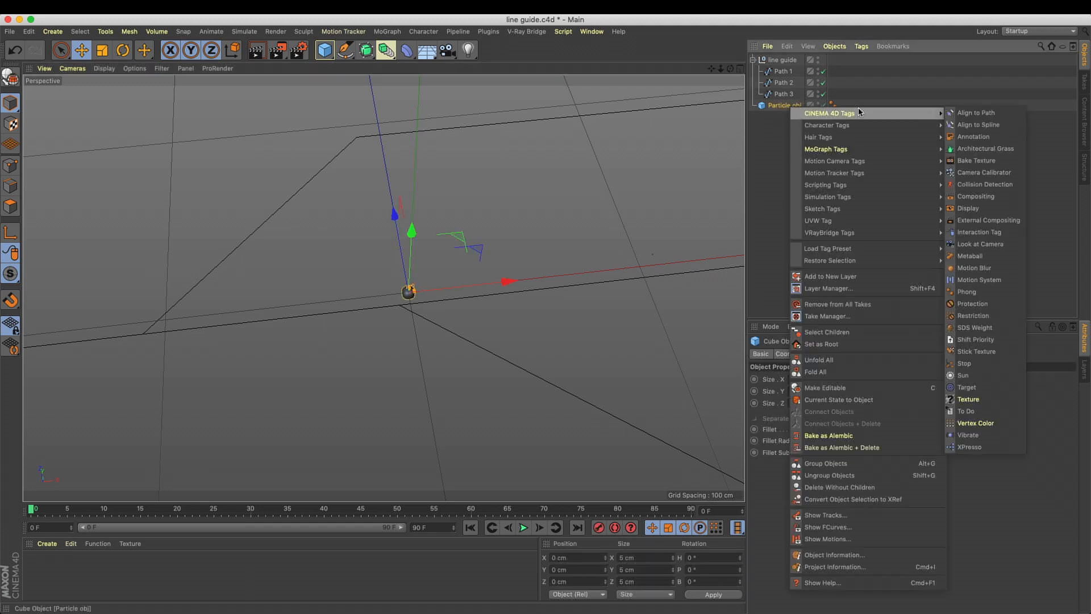
{"action": "left_click", "coordinate": [991, 125]}
Extend the animation to 300 frames and show the full range in the timeline
{"action": "type", "text": "300"}
{"action": "key", "text": "Return"}
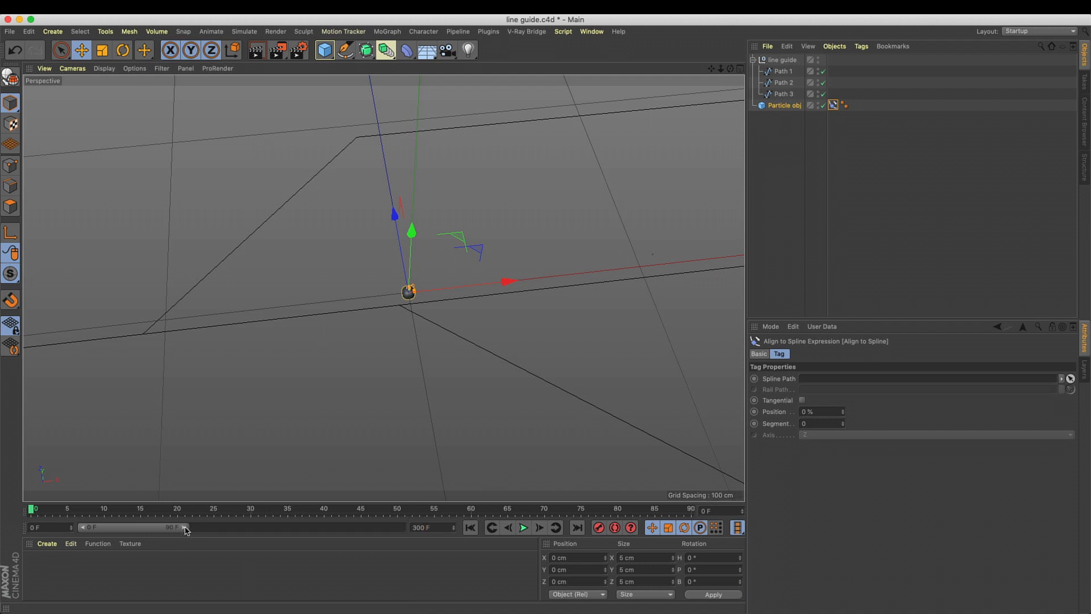
{"action": "left_click_drag", "start_coordinate": [184, 529], "coordinate": [401, 529]}
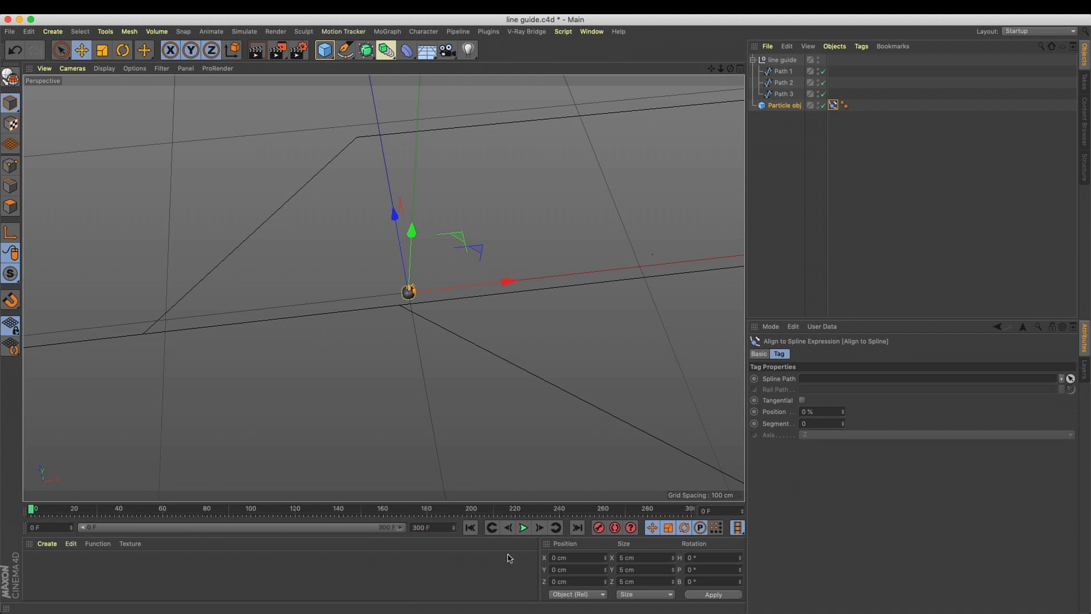
Assign Path 1 as the spline path of Particle obj's Align to Spline tag
{"action": "left_click", "coordinate": [782, 107]}
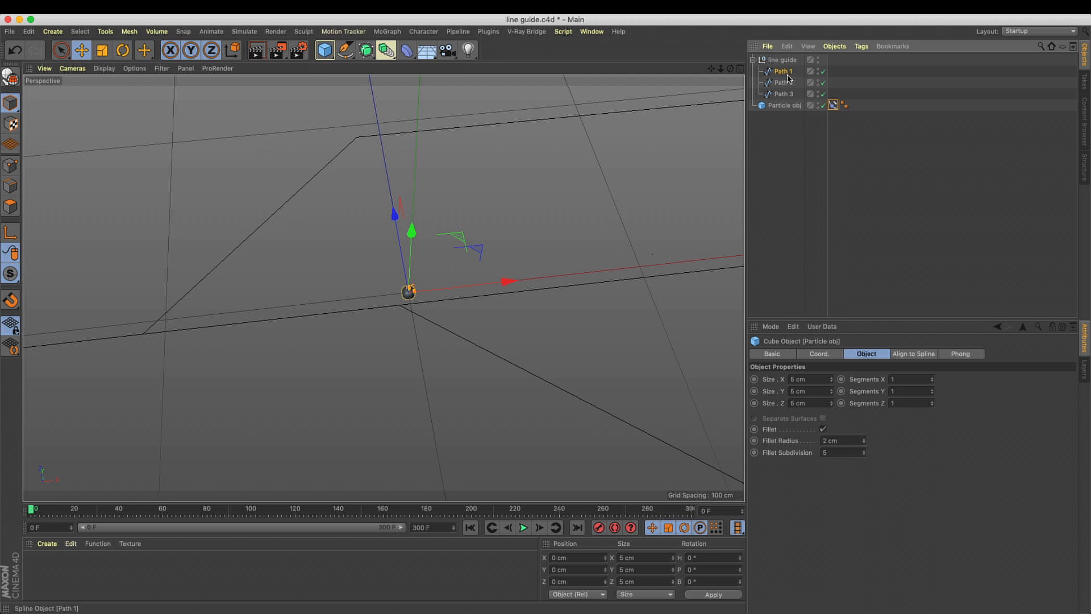
{"action": "left_click_drag", "start_coordinate": [833, 105], "coordinate": [851, 358]}
{"action": "left_click_drag", "start_coordinate": [396, 333], "coordinate": [383, 344], "text": "alt"}
{"action": "middle_click_drag", "start_coordinate": [395, 329], "coordinate": [507, 336], "text": "alt"}
{"action": "middle_click_drag", "start_coordinate": [585, 314], "coordinate": [608, 323], "text": "alt"}
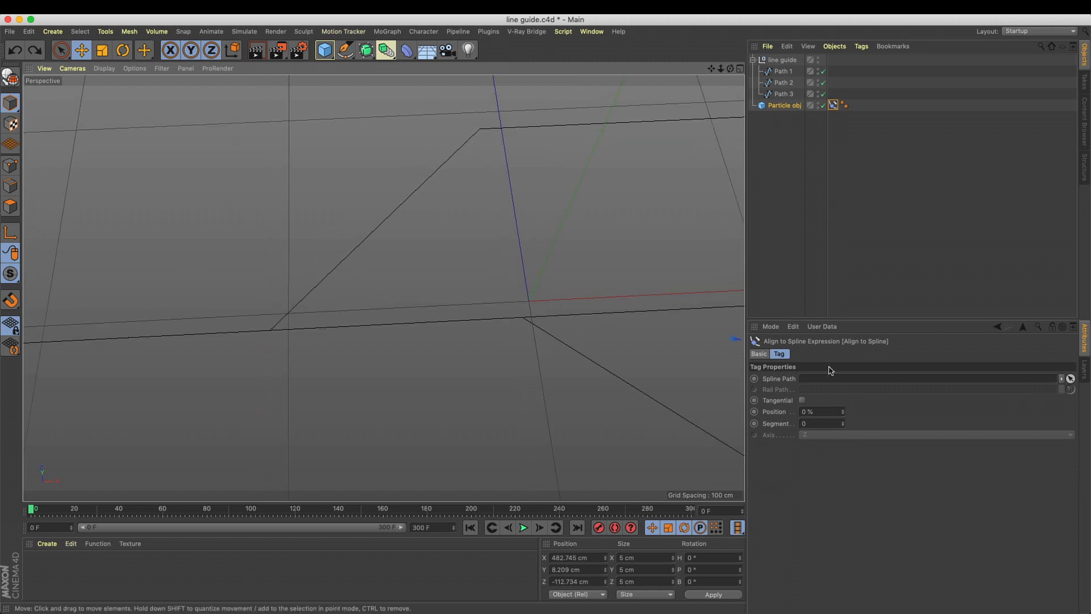
{"action": "left_click", "coordinate": [1070, 378]}
{"action": "left_click", "coordinate": [783, 72]}
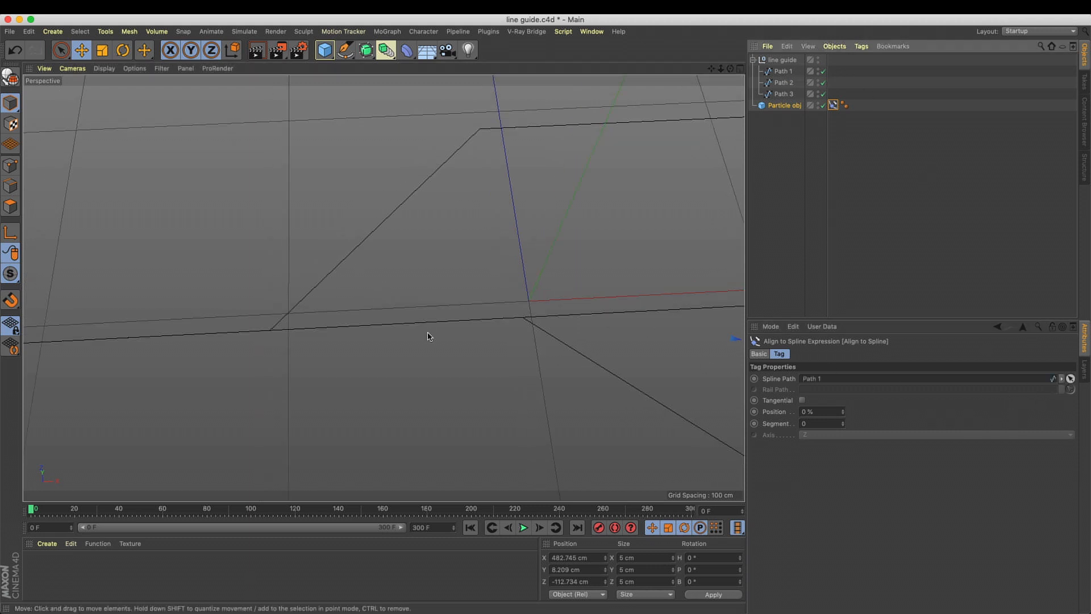
Set the Align to Spline position to 100% and keyframe it at frame 0
{"action": "scroll", "coordinate": [428, 333], "scroll_direction": "down", "scroll_amount": 5}
{"action": "scroll", "coordinate": [385, 345], "scroll_direction": "down", "scroll_amount": 3}
{"action": "left_click_drag", "start_coordinate": [404, 319], "coordinate": [453, 338], "text": "alt"}
{"action": "middle_click_drag", "start_coordinate": [510, 199], "coordinate": [516, 197], "text": "alt"}
{"action": "left_click", "coordinate": [833, 105]}
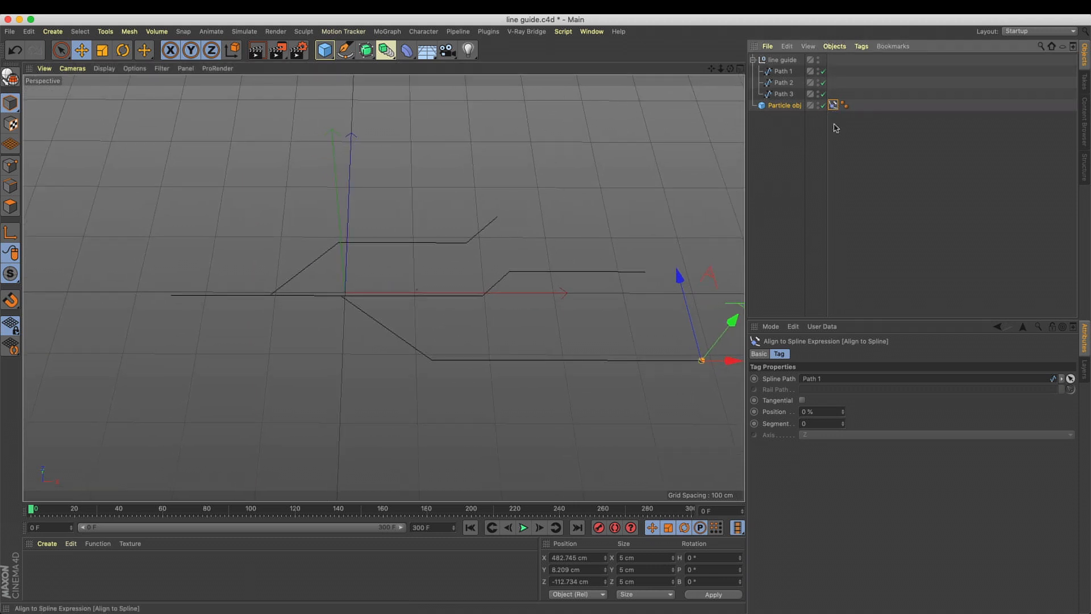
{"action": "left_click", "coordinate": [837, 411]}
{"action": "mouse_move", "coordinate": [843, 411]}
{"action": "left_mouse_down"}
{"action": "mouse_move", "coordinate": [843, 469]}
{"action": "mouse_move", "coordinate": [843, 411]}
{"action": "left_mouse_up"}
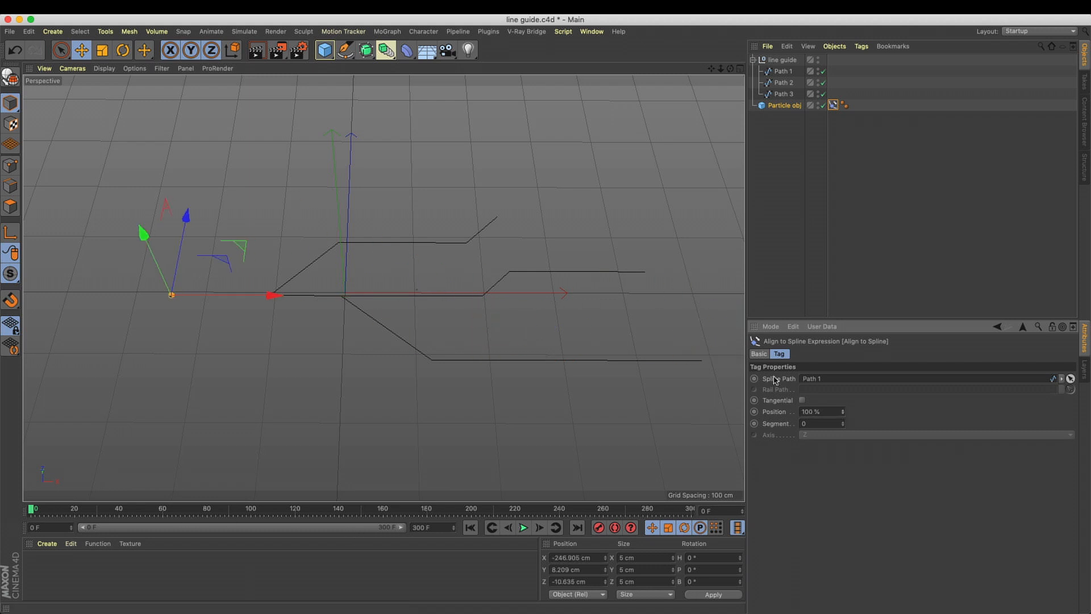
{"action": "left_click", "coordinate": [755, 411], "text": "super"}
Keyframe the Align to Spline position at 0% on frame 100 and play the animation from the start
{"action": "left_click", "coordinate": [250, 511]}
{"action": "left_click_drag", "start_coordinate": [843, 411], "coordinate": [843, 469]}
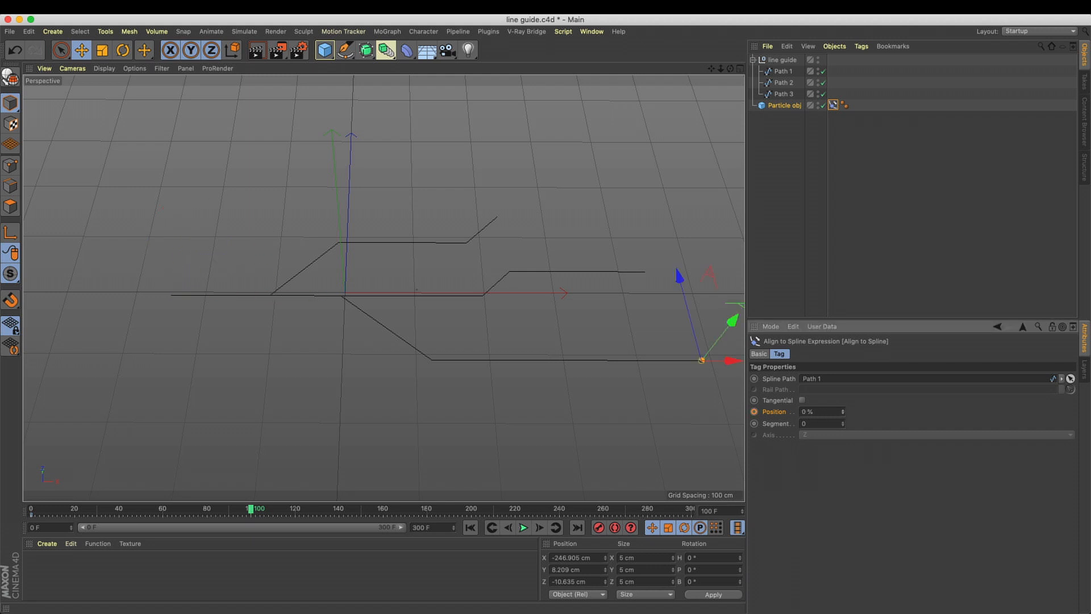
{"action": "left_click", "coordinate": [471, 529]}
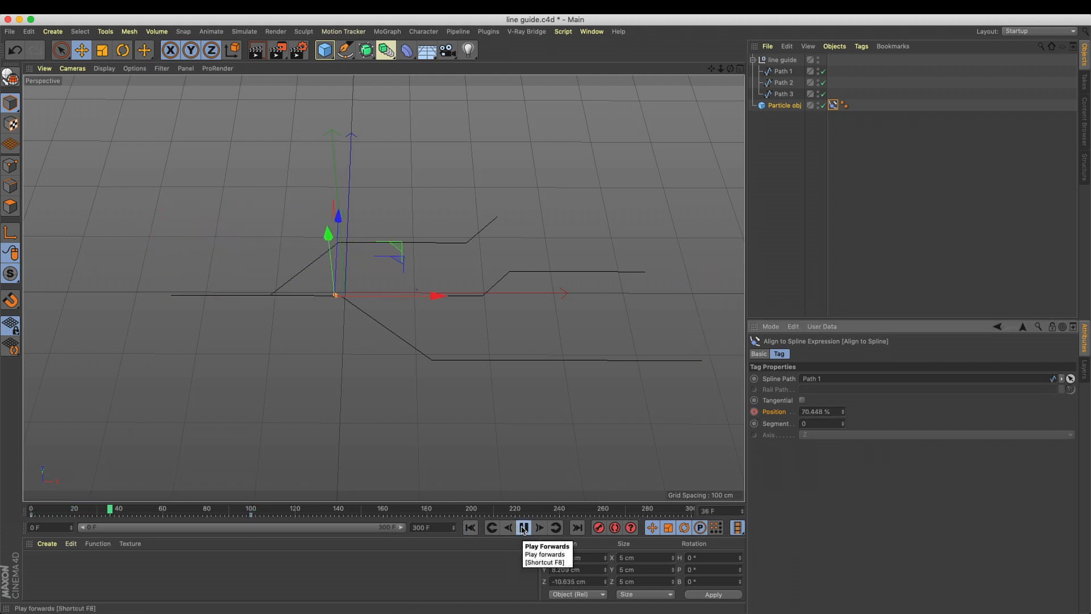
{"action": "left_click", "coordinate": [524, 529]}
{"action": "middle_click_drag", "start_coordinate": [417, 359], "coordinate": [461, 361], "text": "alt"}
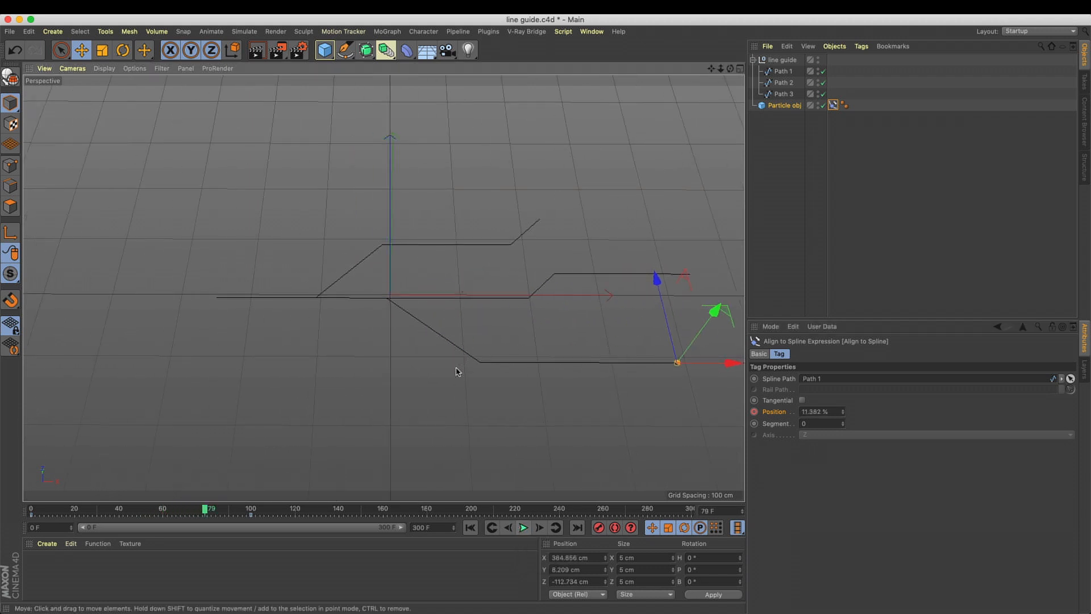
Replay the particle's movement from the start in a closer view, stopping at frame 38 near the bend
{"action": "left_click", "coordinate": [471, 528]}
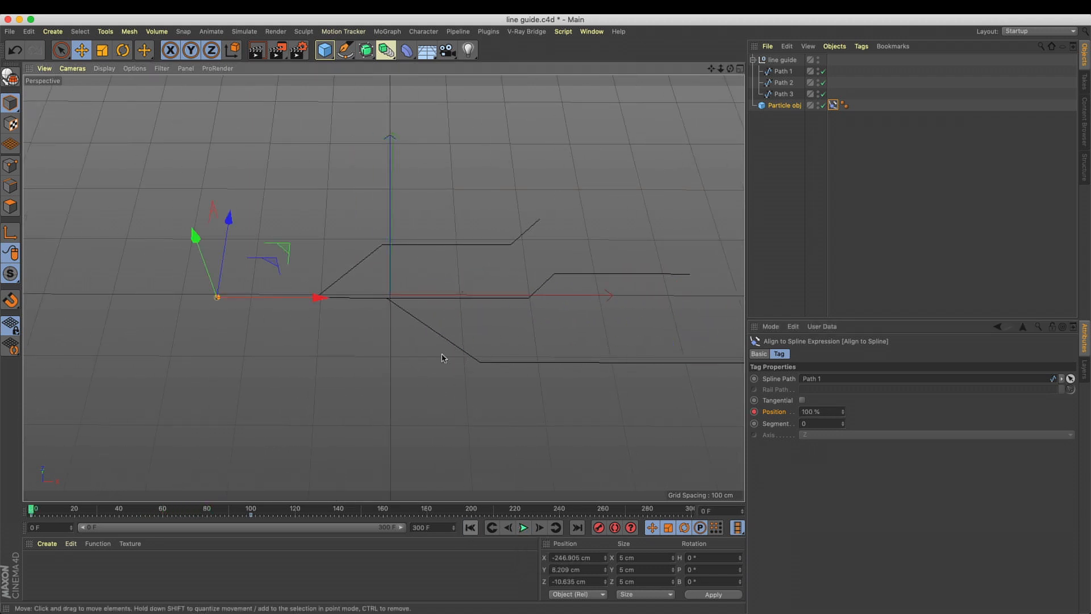
{"action": "right_click_drag", "start_coordinate": [363, 298], "coordinate": [457, 308], "text": "alt"}
{"action": "middle_click_drag", "start_coordinate": [414, 325], "coordinate": [457, 337], "text": "alt"}
{"action": "left_click", "coordinate": [524, 528]}
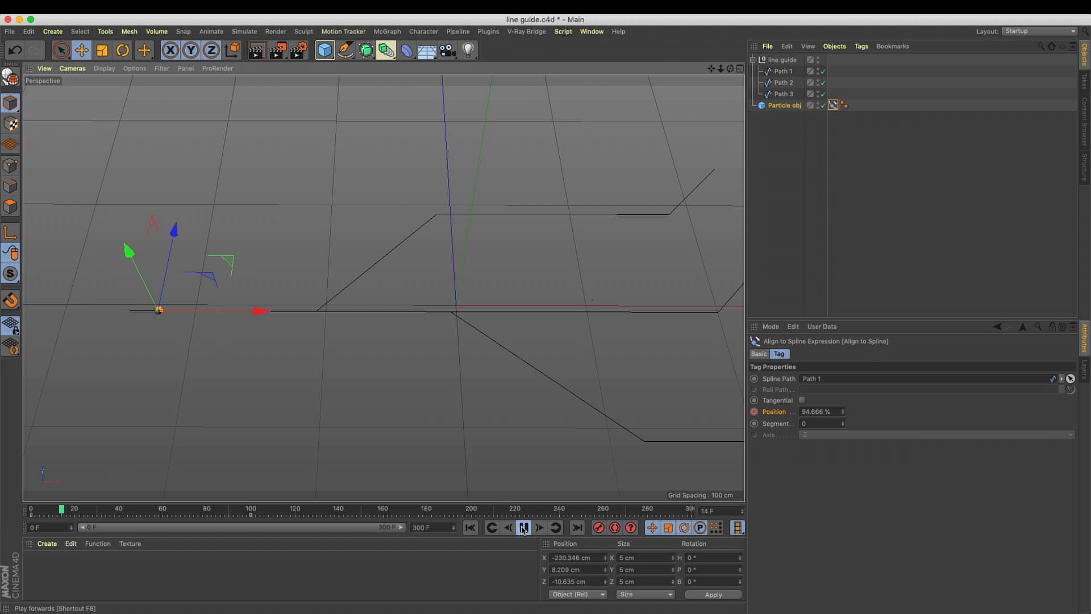
{"action": "middle_click_drag", "start_coordinate": [510, 440], "coordinate": [370, 389], "text": "alt"}
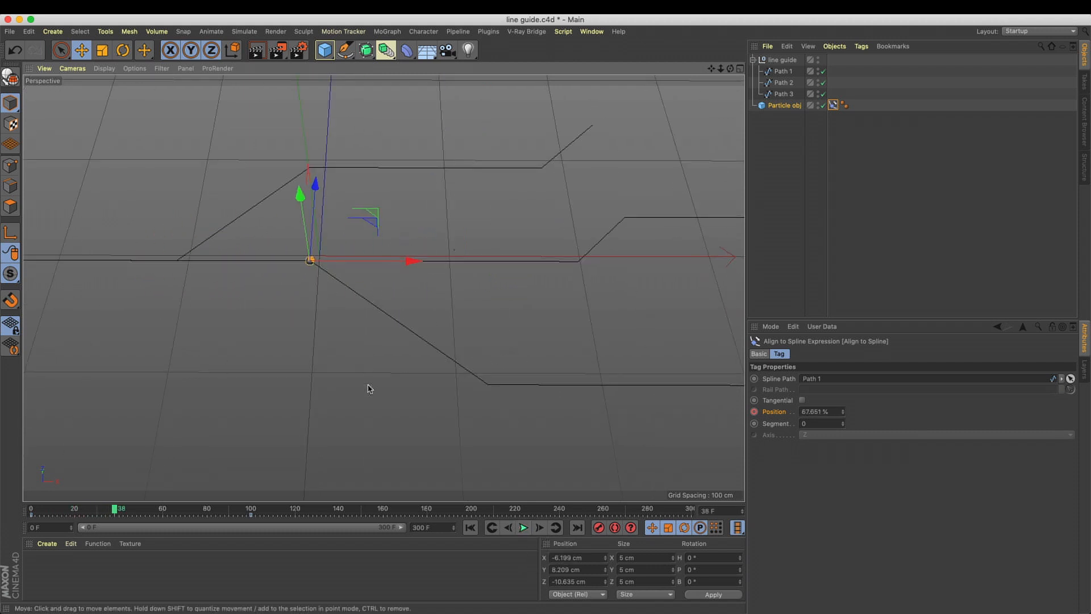
Select Path 1 and all of its points in point mode
{"action": "left_click", "coordinate": [413, 333]}
{"action": "left_click", "coordinate": [10, 165]}
{"action": "key", "text": "super+a"}
{"action": "middle_click_drag", "start_coordinate": [364, 360], "coordinate": [447, 444], "text": "alt"}
{"action": "right_click_drag", "start_coordinate": [447, 444], "coordinate": [358, 382], "text": "alt"}
{"action": "middle_click_drag", "start_coordinate": [359, 382], "coordinate": [358, 380], "text": "alt"}
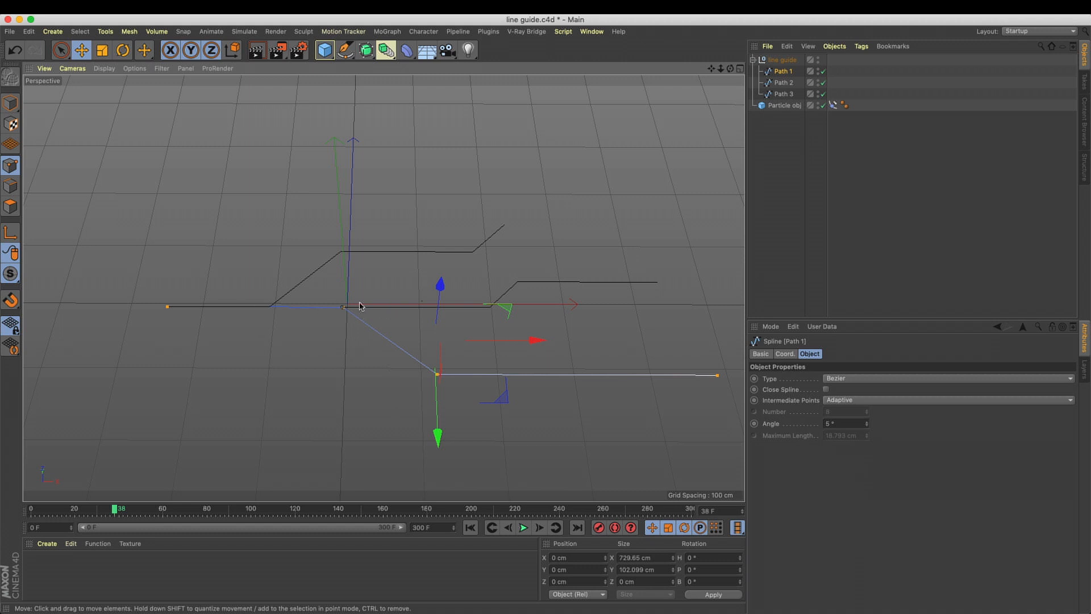
Play the particle's motion from the start, and scrub back to frame 61 with its Align to Spline tag selected
{"action": "left_click", "coordinate": [473, 528]}
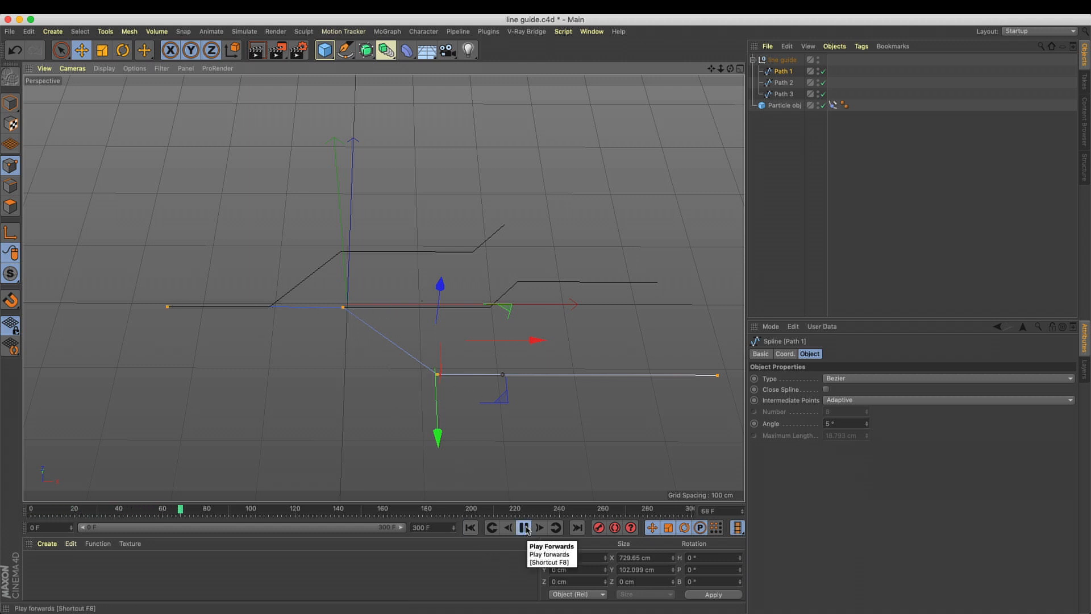
{"action": "left_click", "coordinate": [524, 528]}
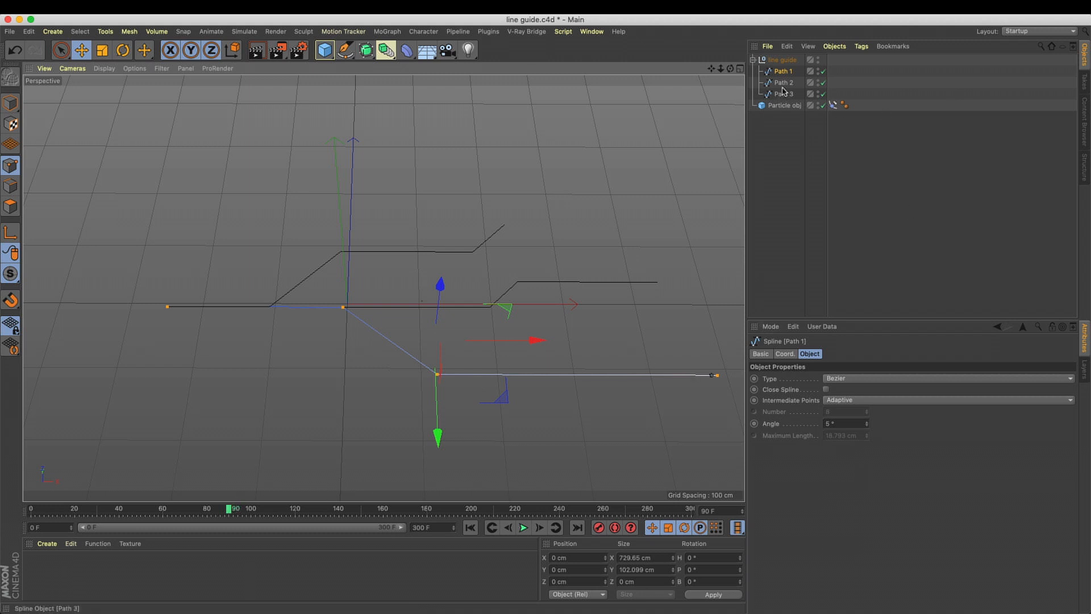
{"action": "left_click", "coordinate": [833, 105]}
{"action": "left_click", "coordinate": [228, 509]}
{"action": "left_click_drag", "start_coordinate": [225, 510], "coordinate": [159, 511]}
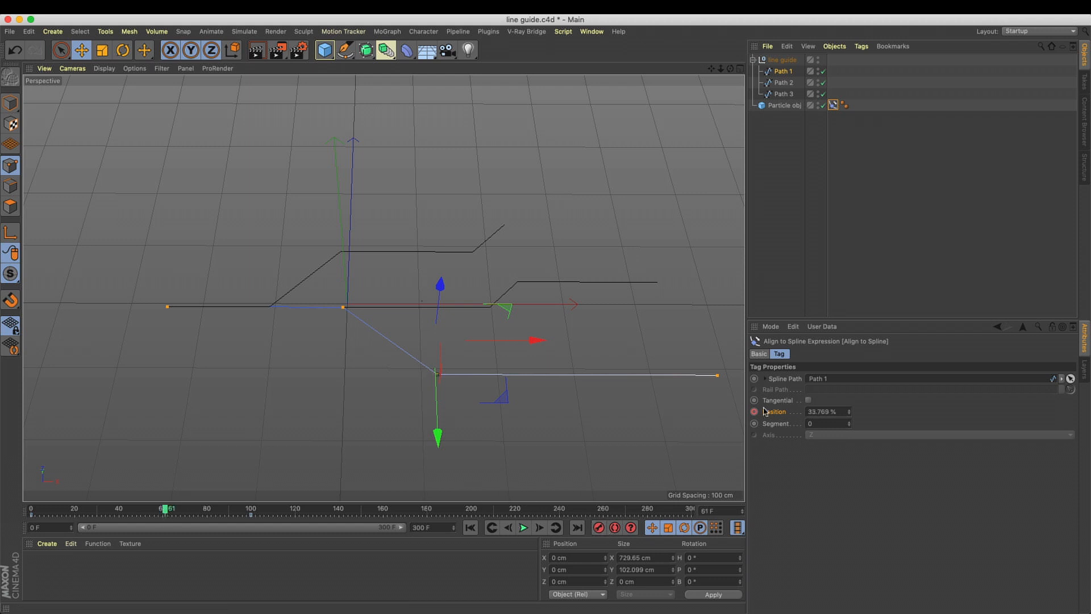
Move the particle's 33.769% Position keyframe to frame 44 and play the motion from the start to frame 79
{"action": "left_click_drag", "start_coordinate": [203, 516], "coordinate": [125, 516]}
{"action": "left_click", "coordinate": [470, 527]}
{"action": "left_click", "coordinate": [524, 528]}
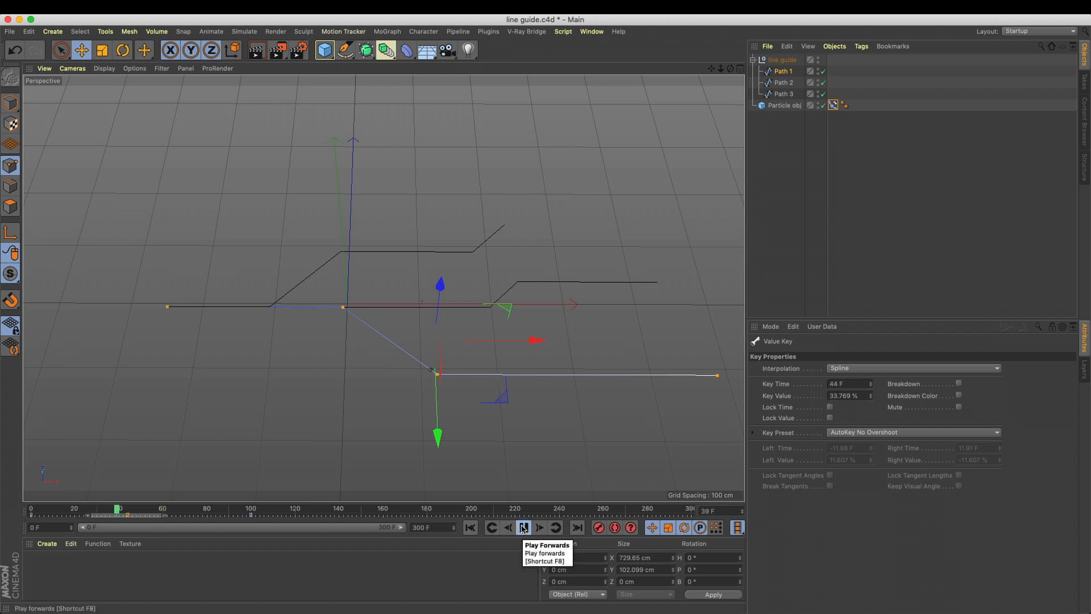
{"action": "left_click", "coordinate": [524, 528]}
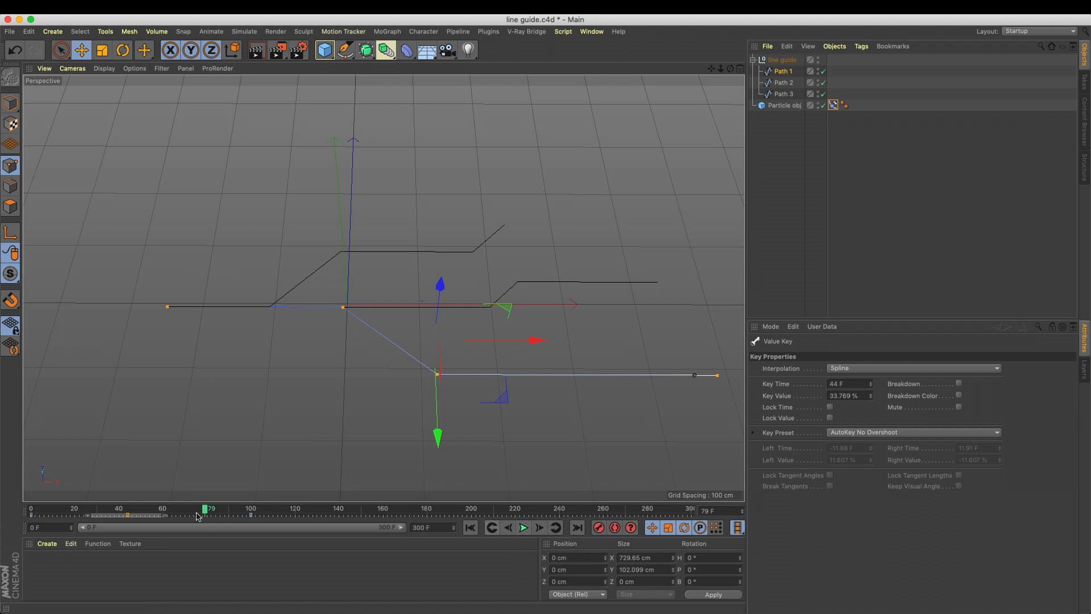
{"action": "left_click", "coordinate": [173, 519]}
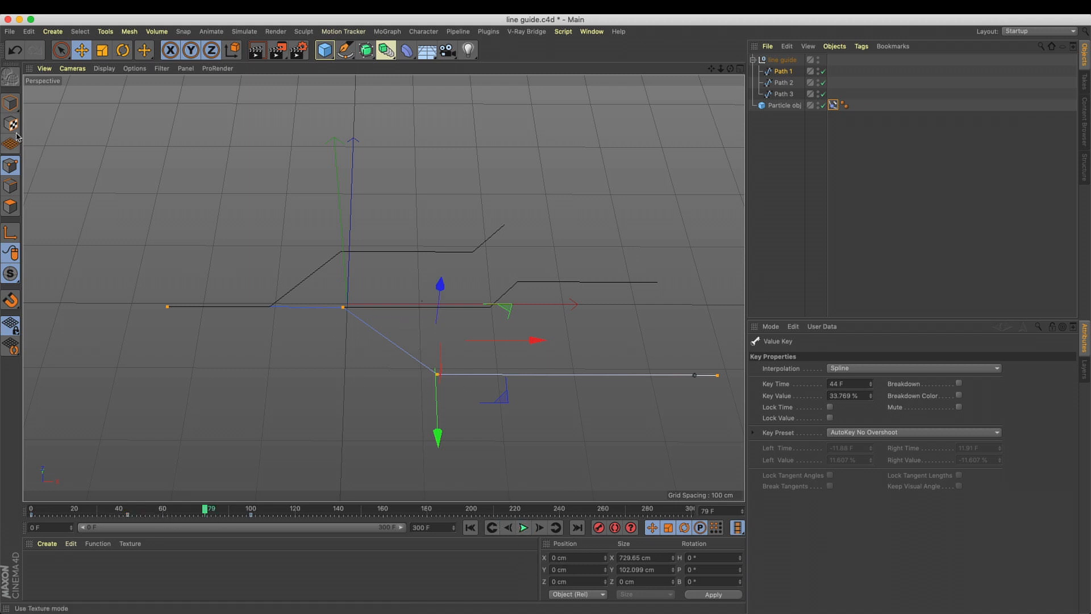
Return to Model mode and add a MoGraph Tracer for the Particle obj, listed directly below it in the hierarchy
{"action": "left_click", "coordinate": [11, 105]}
{"action": "left_click_drag", "start_coordinate": [438, 214], "coordinate": [488, 259], "text": "alt"}
{"action": "left_click", "coordinate": [771, 106]}
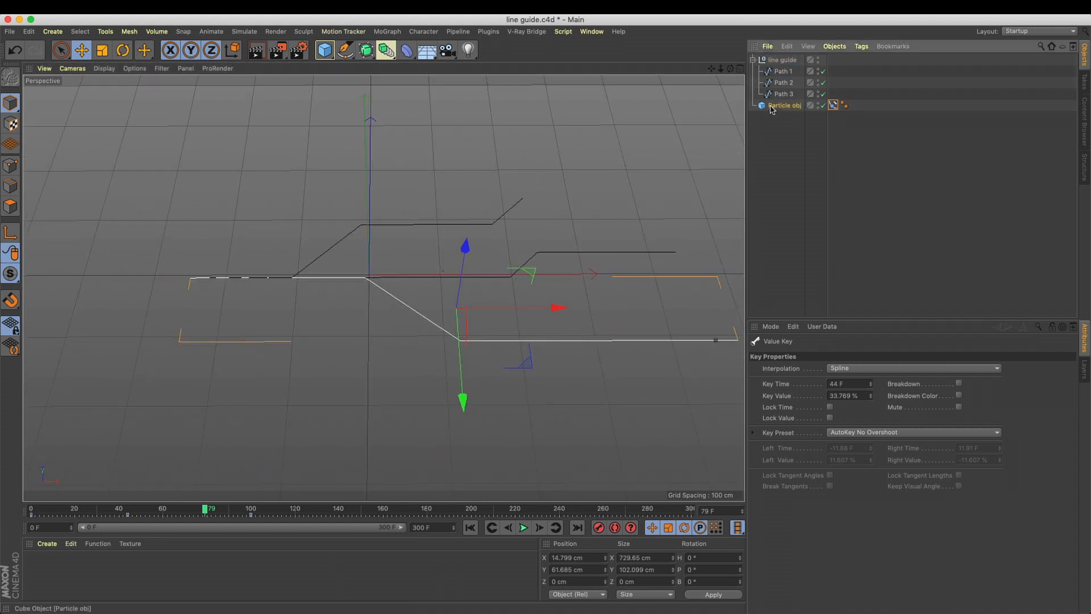
{"action": "left_click", "coordinate": [387, 32]}
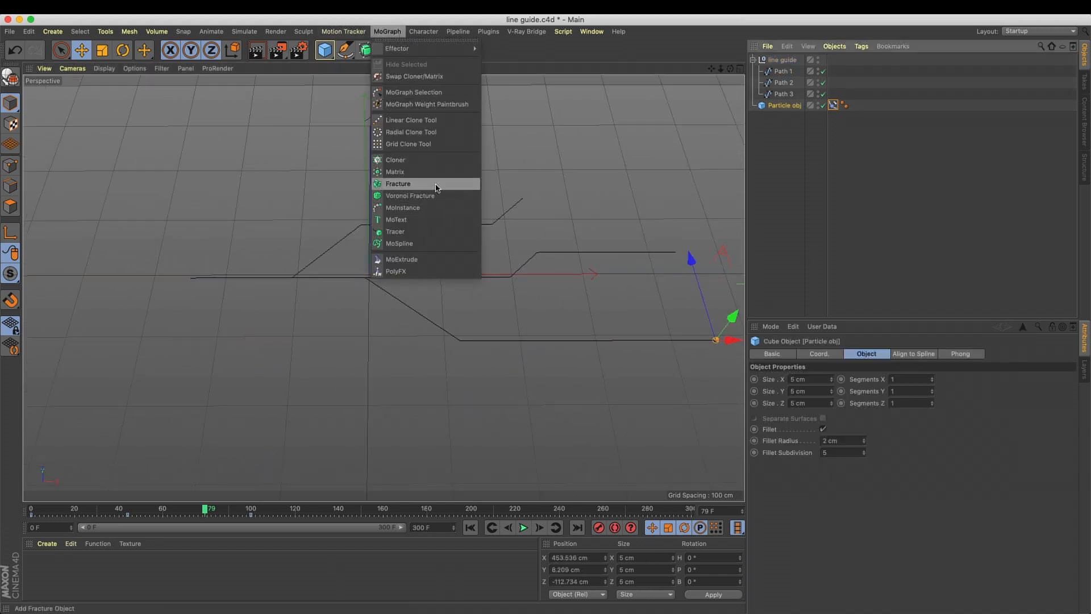
{"action": "left_click", "coordinate": [435, 231]}
{"action": "left_click_drag", "start_coordinate": [783, 126], "coordinate": [784, 122]}
Rename the particle cube to Particle obj_1 and the Tracer to Tracer_1
{"action": "left_click", "coordinate": [786, 106]}
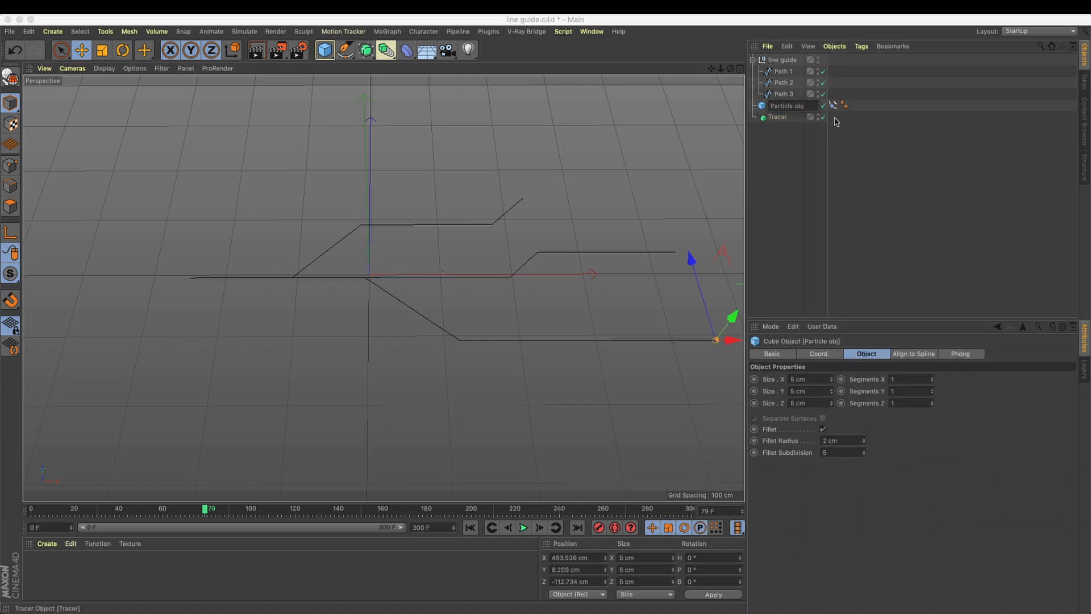
{"action": "type", "text": "_1"}
{"action": "key", "text": "Return"}
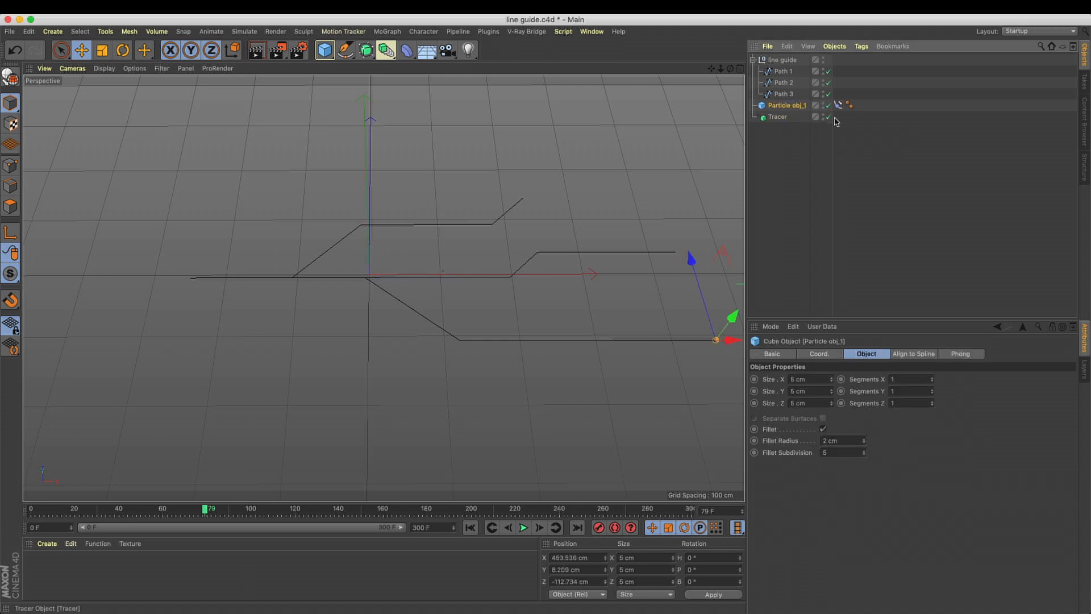
{"action": "double_click", "coordinate": [784, 118]}
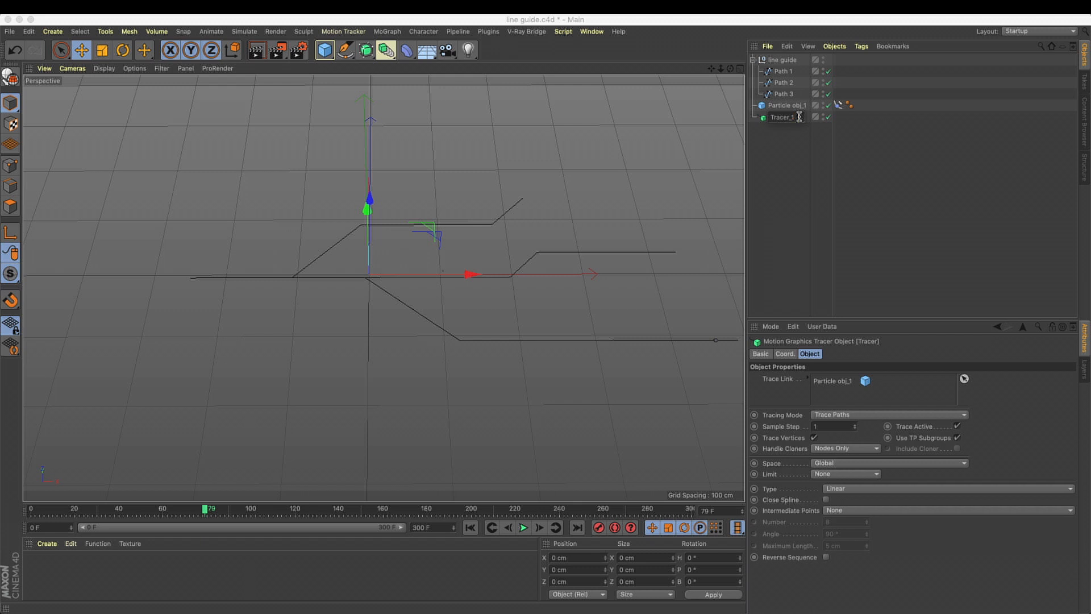
{"action": "key", "text": "Return"}
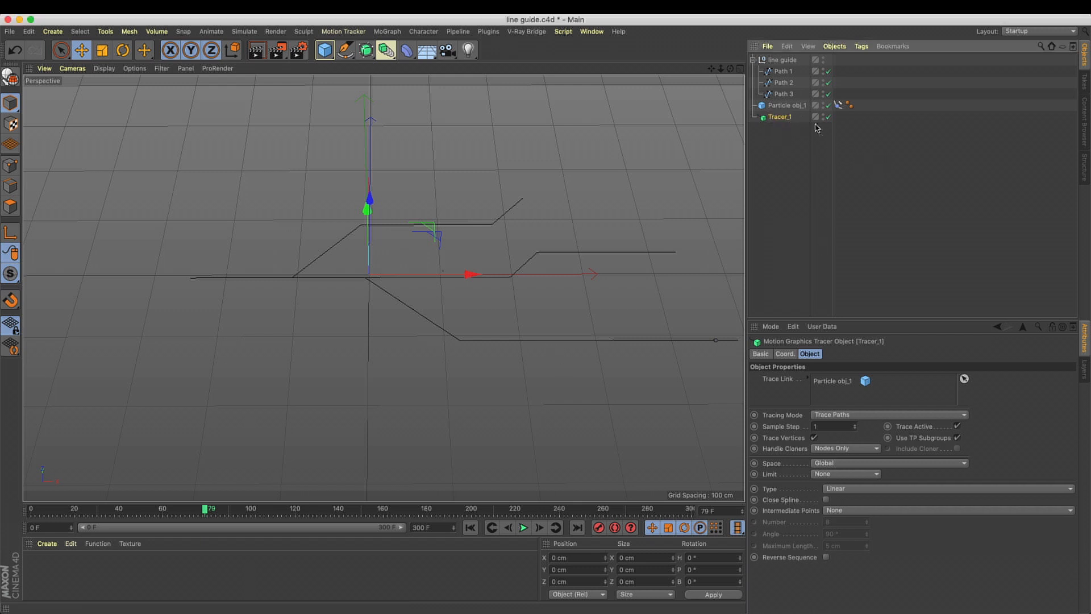
Turn off Trace Vertices on Tracer_1, and check the trace by playing from the start to frame 90 and rendering the view
{"action": "left_click", "coordinate": [787, 107]}
{"action": "left_click", "coordinate": [780, 117]}
{"action": "left_click", "coordinate": [470, 528]}
{"action": "left_click", "coordinate": [523, 528]}
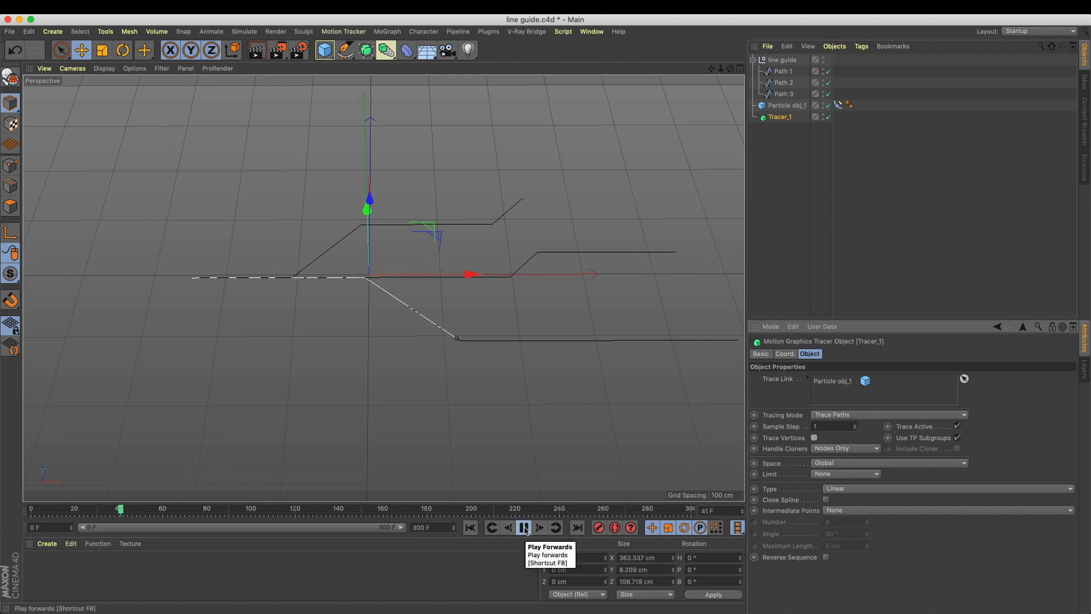
{"action": "left_click", "coordinate": [523, 527]}
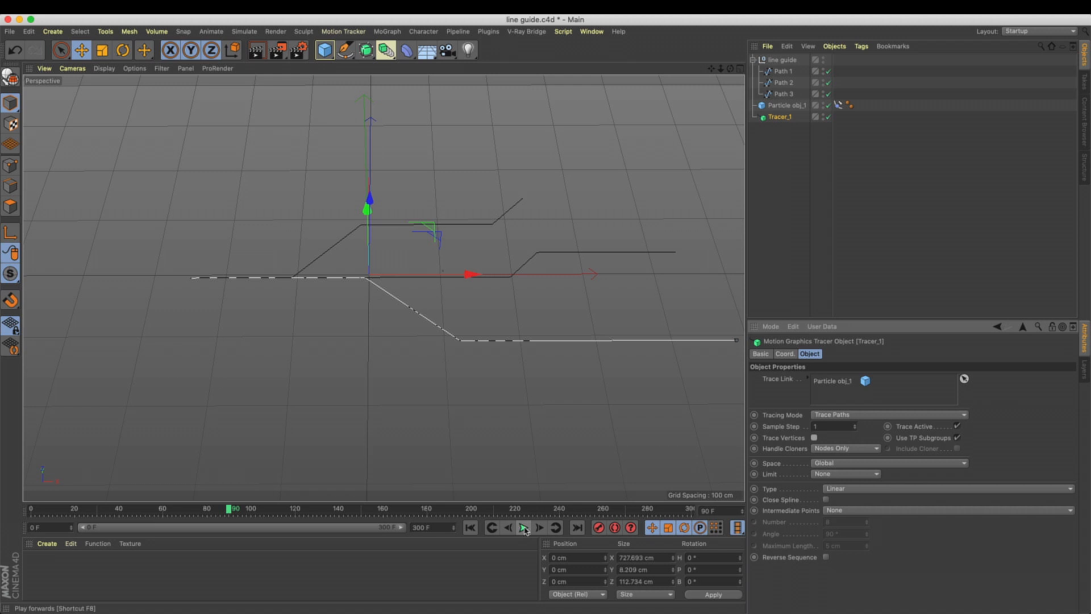
{"action": "key", "text": "ctrl+r"}
{"action": "left_click_drag", "start_coordinate": [399, 459], "coordinate": [378, 267], "text": "alt"}
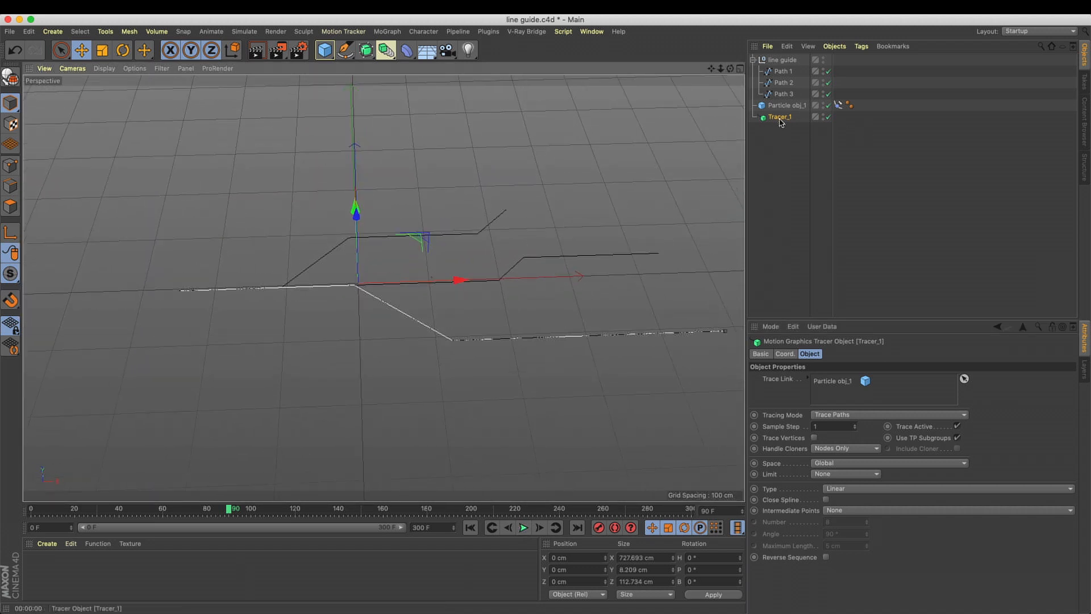
Hide the Path 1 spline in both the editor and the renderer
{"action": "left_click", "coordinate": [783, 72]}
{"action": "left_click", "coordinate": [822, 72], "text": "alt"}
{"action": "left_click", "coordinate": [822, 72], "text": "alt"}
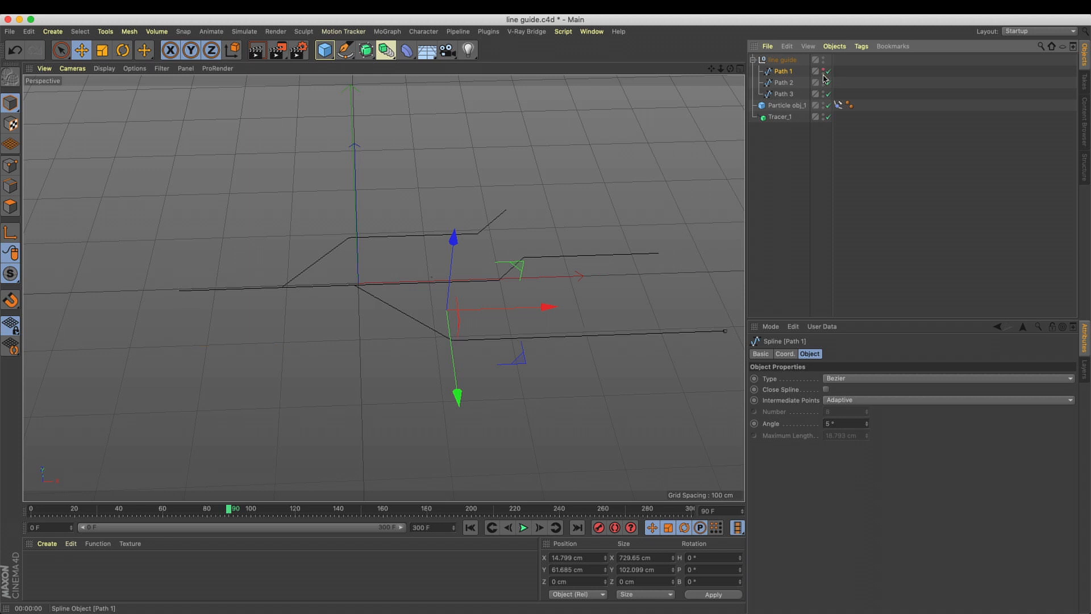
{"action": "middle_click_drag", "start_coordinate": [431, 272], "coordinate": [458, 274], "text": "alt"}
{"action": "middle_click_drag", "start_coordinate": [536, 322], "coordinate": [441, 314], "text": "alt"}
Create a new Hair Material and name it 1
{"action": "left_click", "coordinate": [67, 575]}
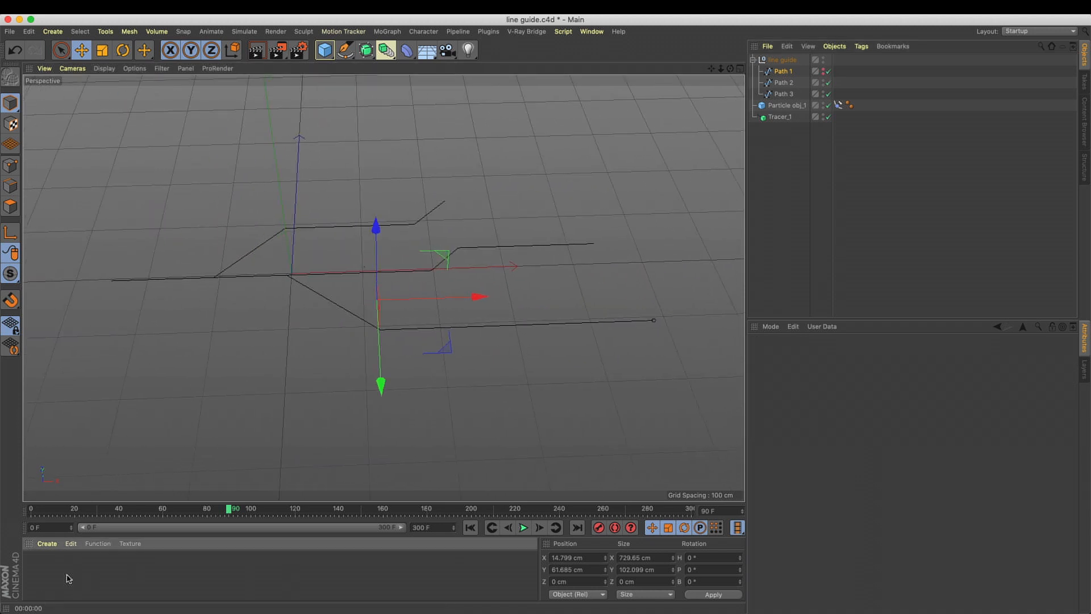
{"action": "left_click", "coordinate": [47, 545]}
{"action": "mouse_move", "coordinate": [106, 407]}
{"action": "mouse_move", "coordinate": [197, 410]}
{"action": "left_click", "coordinate": [195, 490]}
{"action": "double_click", "coordinate": [36, 581]}
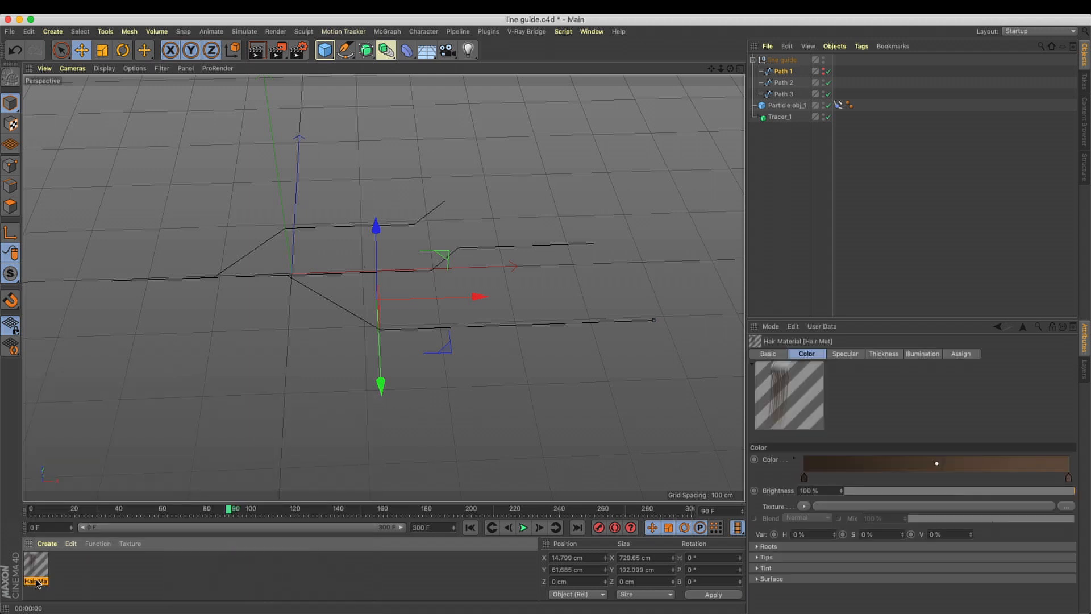
{"action": "type", "text": "1"}
{"action": "key", "text": "Return"}
Make hair material 1 a uniform neutral grey by desaturating the gradient's first knot and removing its end knot
{"action": "double_click", "coordinate": [36, 564]}
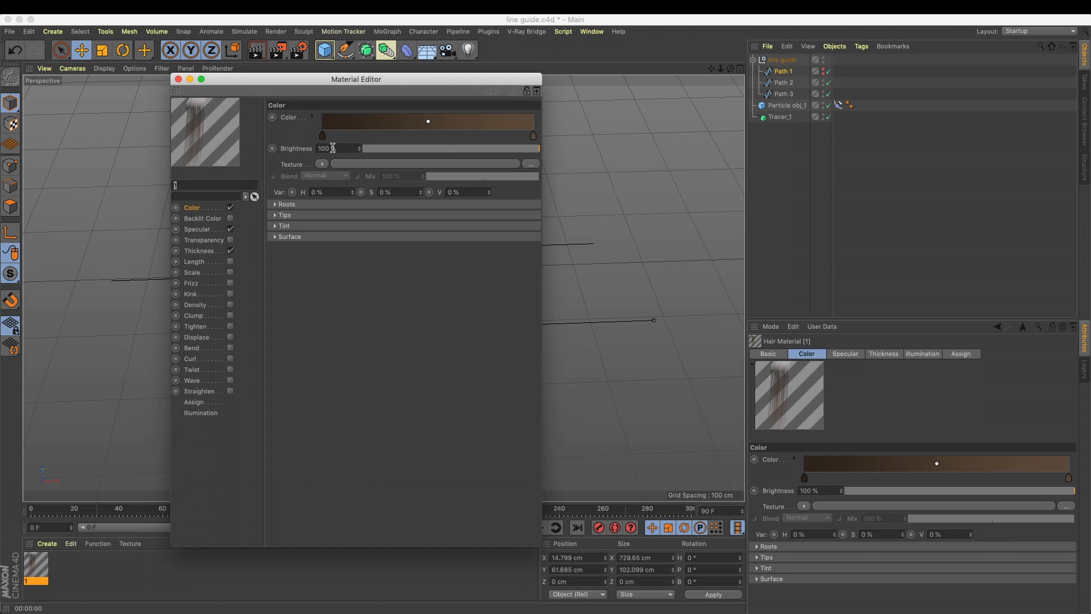
{"action": "double_click", "coordinate": [323, 136]}
{"action": "left_click", "coordinate": [293, 164]}
{"action": "mouse_move", "coordinate": [316, 176]}
{"action": "left_mouse_down"}
{"action": "mouse_move", "coordinate": [339, 177]}
{"action": "mouse_move", "coordinate": [252, 158]}
{"action": "mouse_move", "coordinate": [207, 176]}
{"action": "left_mouse_up"}
{"action": "left_click", "coordinate": [344, 192]}
{"action": "left_click_drag", "start_coordinate": [533, 135], "coordinate": [530, 170]}
Set the hair material's primary specular to 37% strength and 100 sharpness, and its secondary specular to 4% strength and 100 sharpness
{"action": "left_click", "coordinate": [216, 230]}
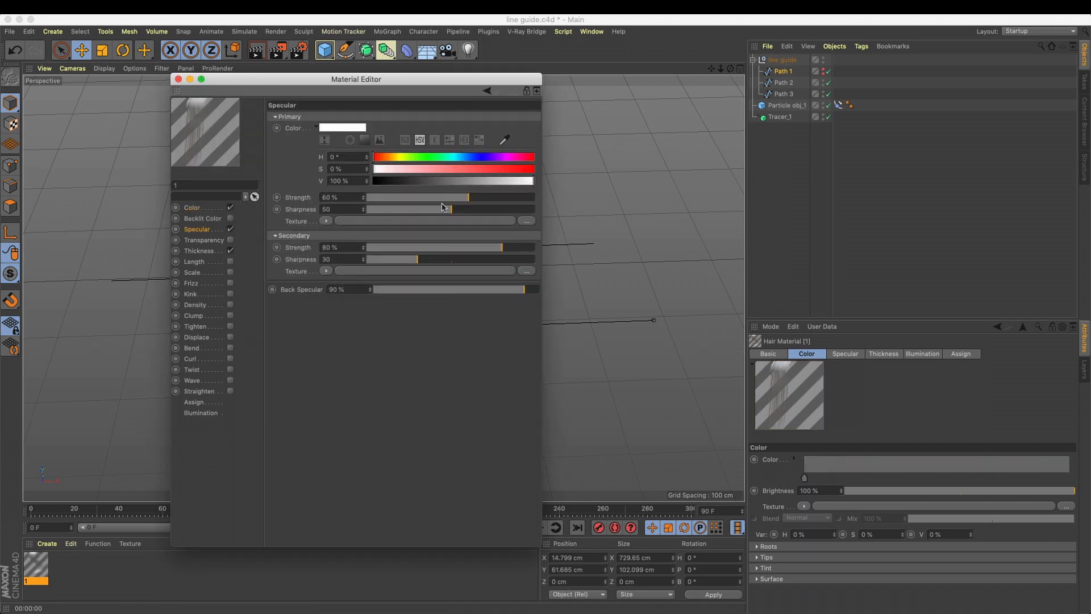
{"action": "left_click_drag", "start_coordinate": [454, 203], "coordinate": [555, 213]}
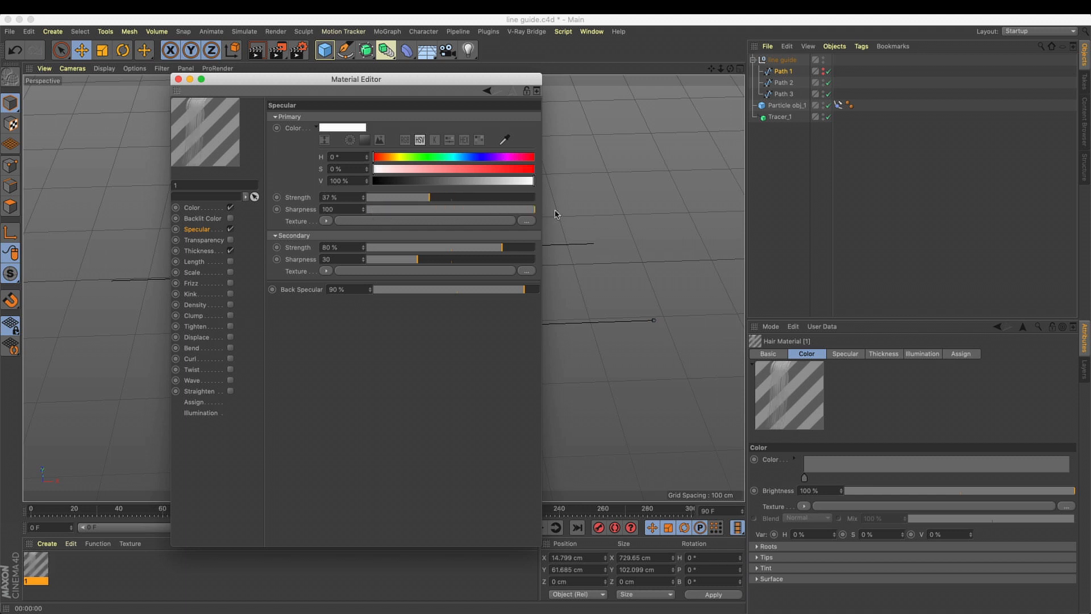
{"action": "left_click", "coordinate": [374, 249]}
{"action": "left_click_drag", "start_coordinate": [396, 259], "coordinate": [651, 262]}
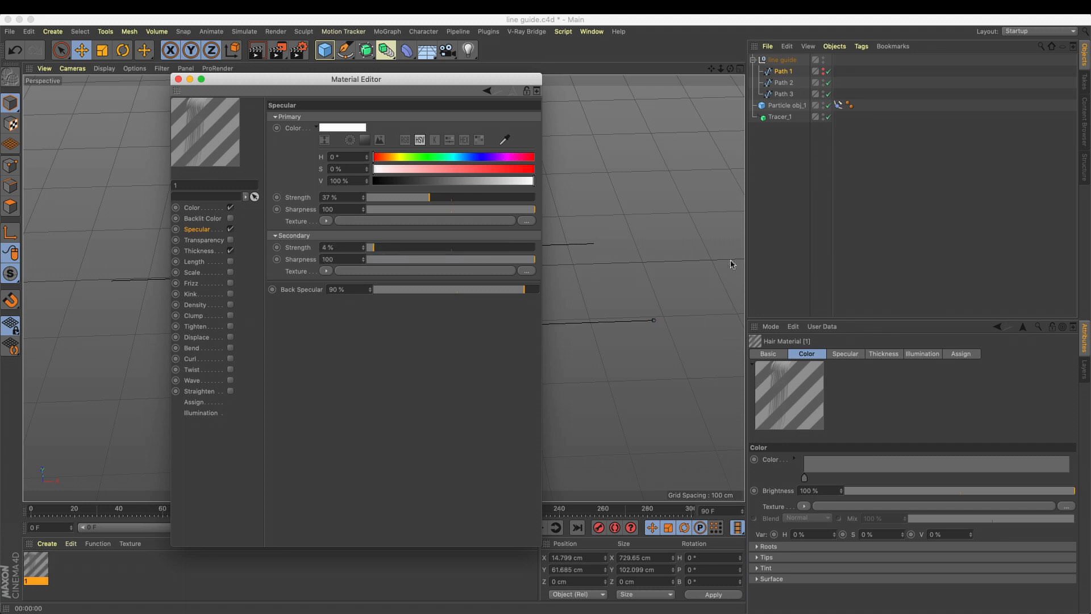
Set the hair material's tip thickness to 1 cm and apply the material to Tracer_1
{"action": "left_click", "coordinate": [208, 251]}
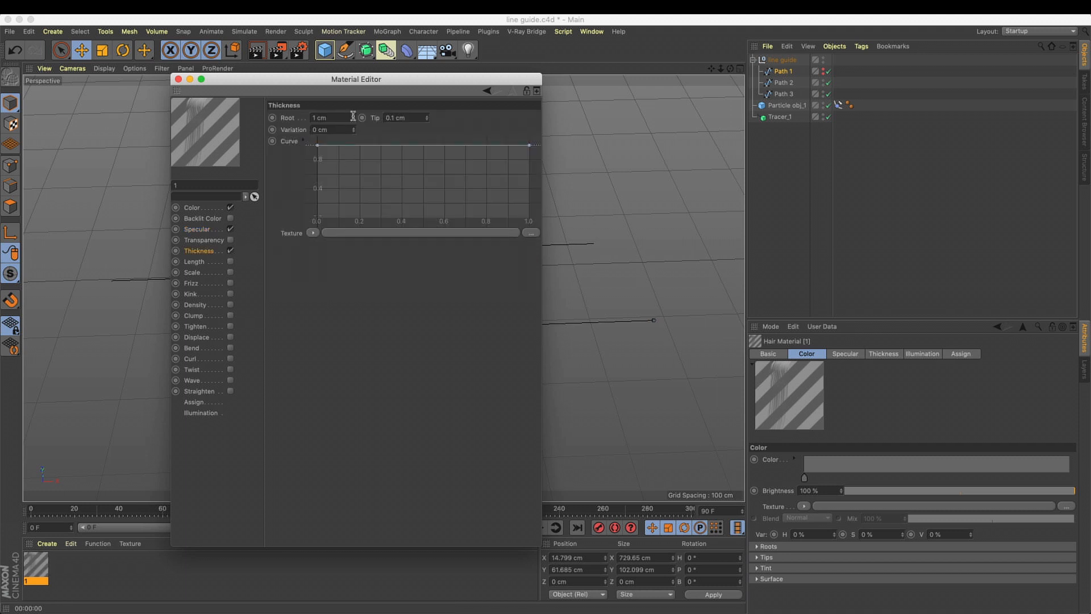
{"action": "type", "text": "1"}
{"action": "key", "text": "Return"}
{"action": "left_click_drag", "start_coordinate": [36, 564], "coordinate": [785, 117]}
{"action": "left_click_drag", "start_coordinate": [356, 80], "coordinate": [670, 374]}
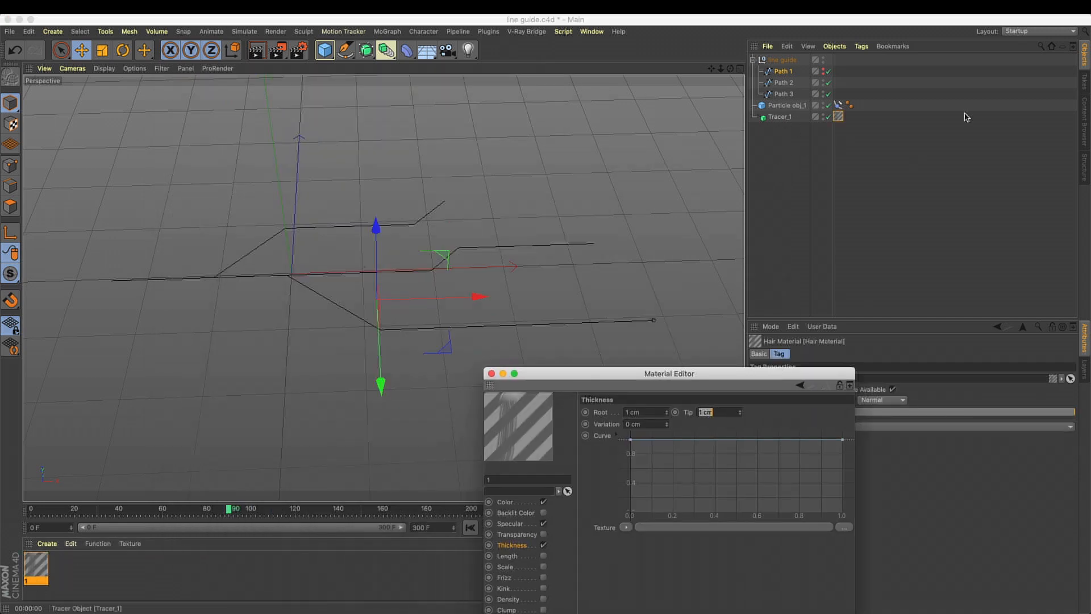
Add a Render tag from the Hair tags to Tracer_1 and test-render the perspective view
{"action": "right_click", "coordinate": [787, 119]}
{"action": "mouse_move", "coordinate": [824, 150]}
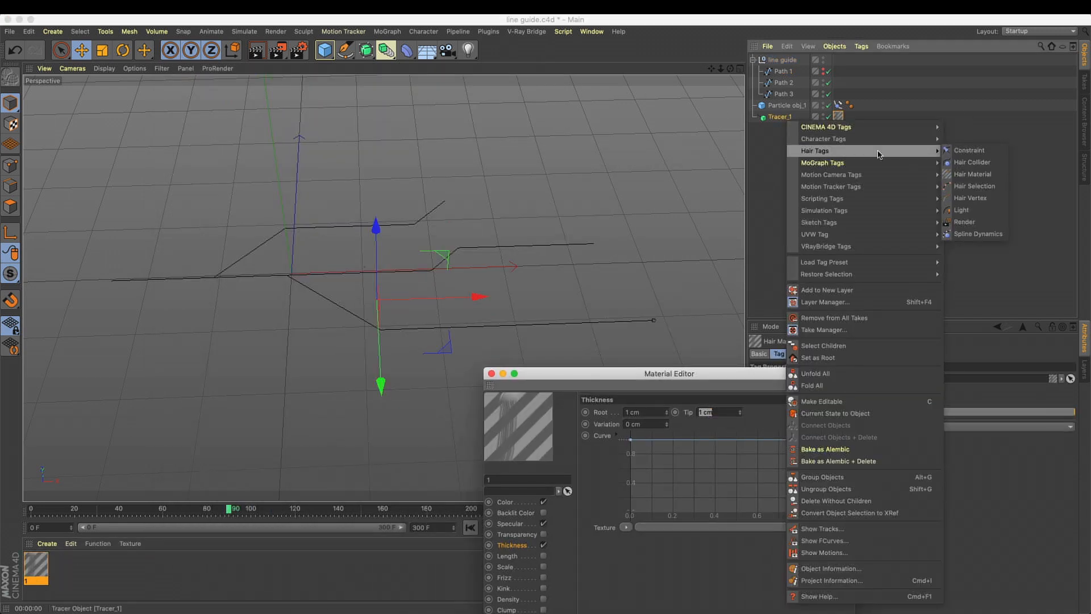
{"action": "left_click", "coordinate": [960, 213]}
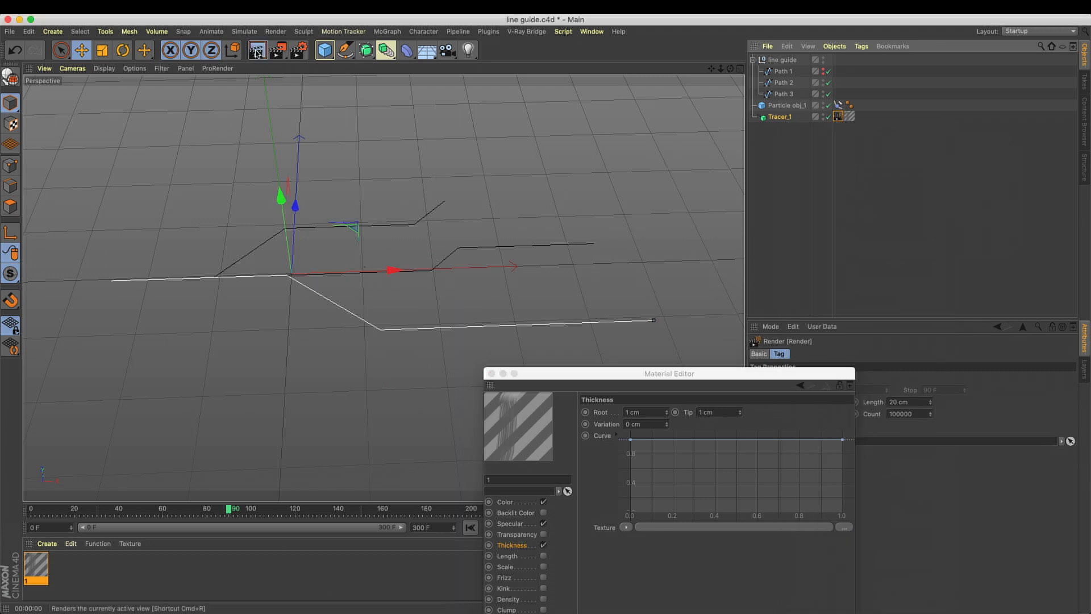
{"action": "key", "text": "ctrl+r"}
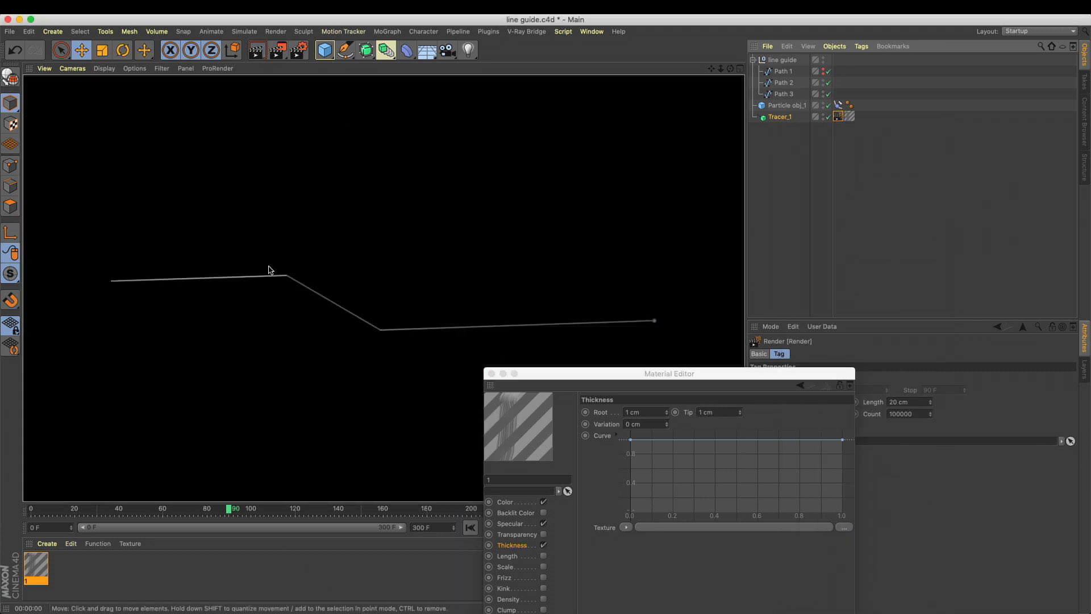
Render the traced line close up near its first bend, and close the Material Editor
{"action": "left_click_drag", "start_coordinate": [285, 280], "coordinate": [497, 285], "text": "alt"}
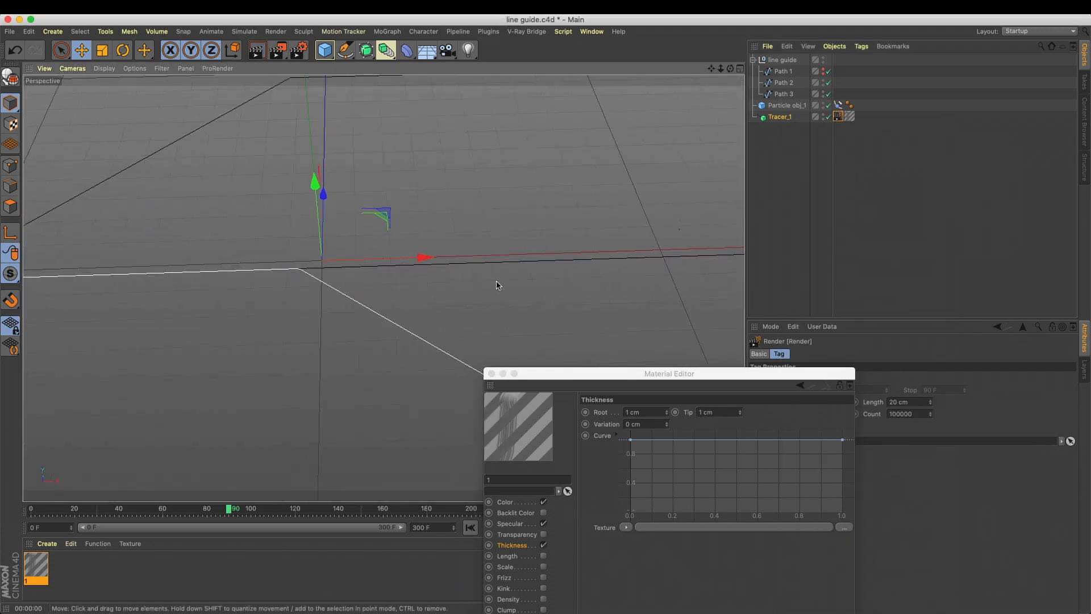
{"action": "key", "text": "ctrl+r"}
{"action": "scroll", "coordinate": [466, 297], "scroll_direction": "down", "scroll_amount": 10}
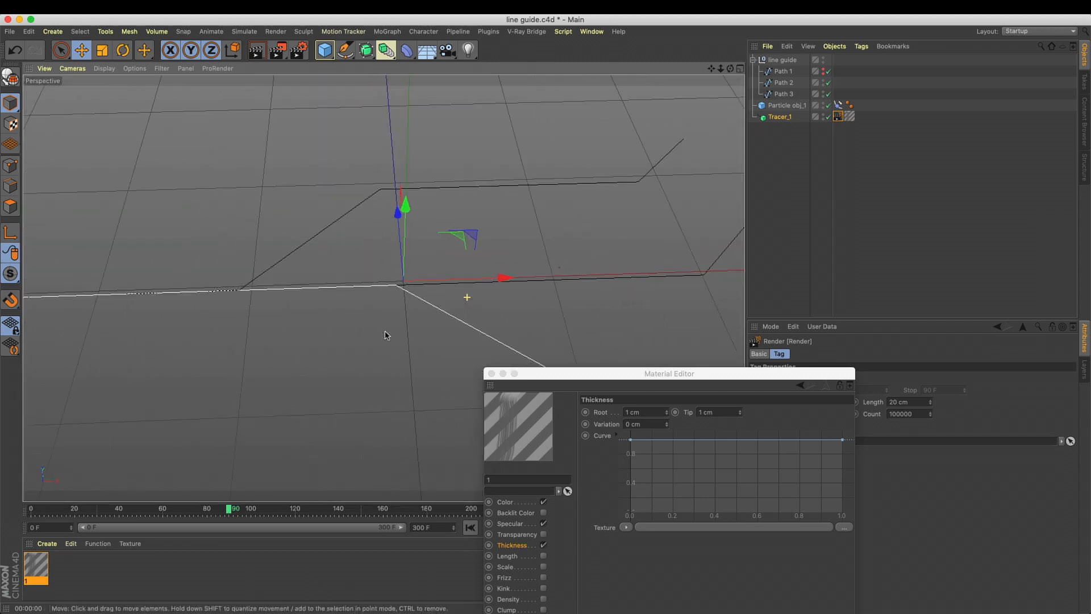
{"action": "left_click", "coordinate": [493, 375]}
{"action": "left_click_drag", "start_coordinate": [471, 332], "coordinate": [625, 341], "text": "alt"}
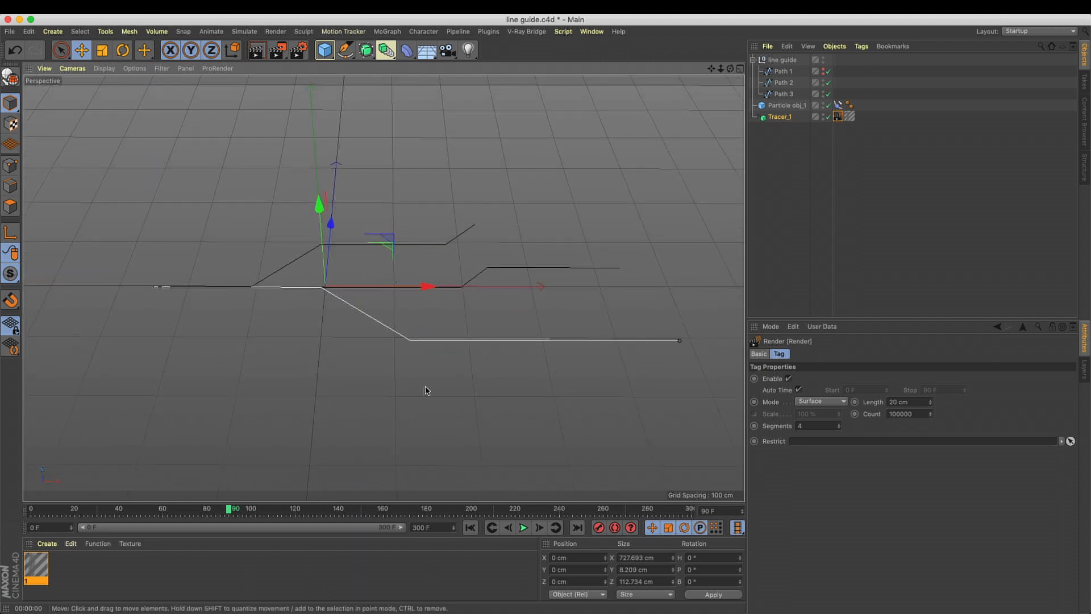
Create a new standard material and apply it to Particle obj_1
{"action": "double_click", "coordinate": [98, 557]}
{"action": "left_click", "coordinate": [98, 557]}
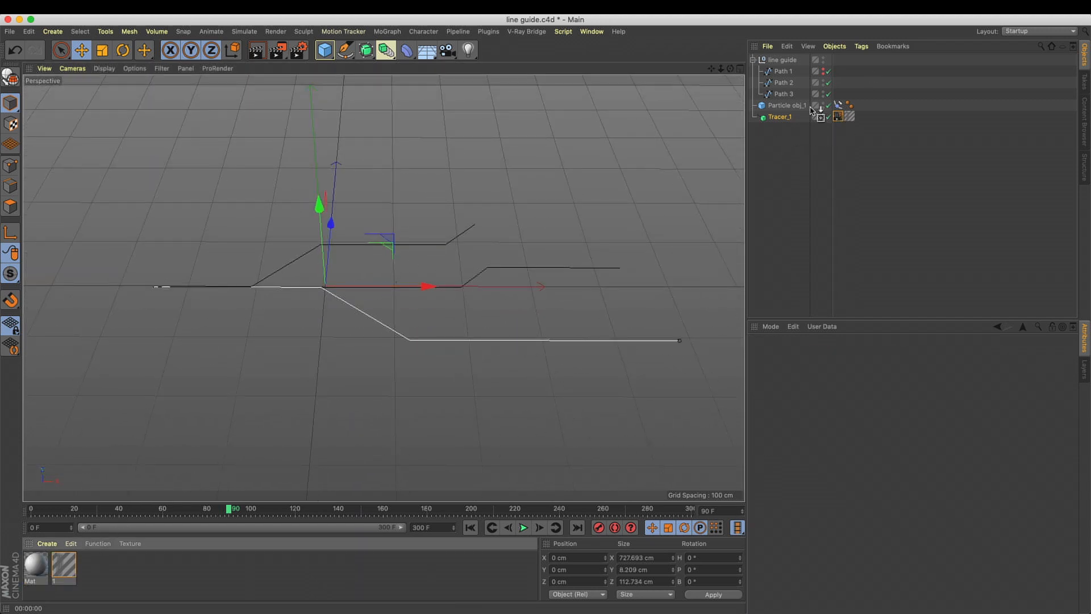
{"action": "left_click_drag", "start_coordinate": [816, 111], "coordinate": [818, 109]}
Set the new standard material's color to a neutral grey with a value of 45%
{"action": "double_click", "coordinate": [35, 557]}
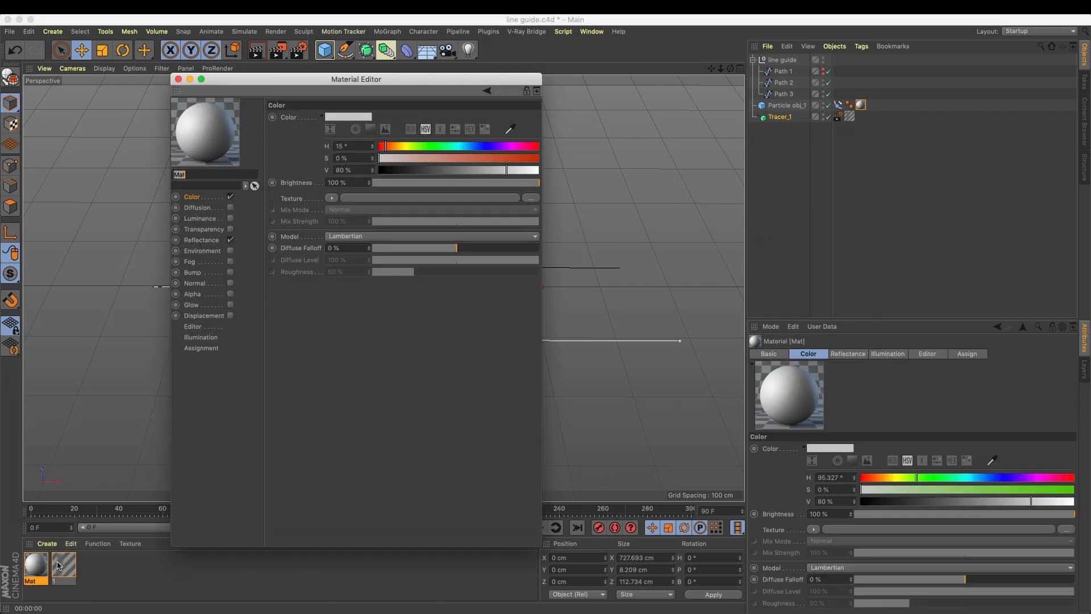
{"action": "left_click", "coordinate": [358, 116]}
{"action": "left_click", "coordinate": [370, 141]}
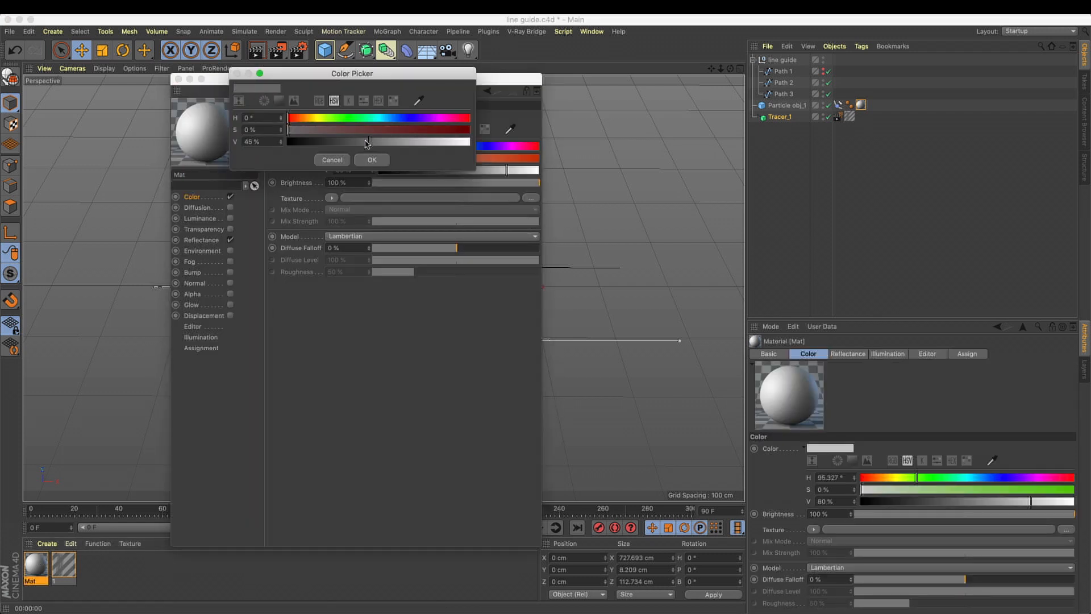
{"action": "left_click", "coordinate": [367, 160]}
Set the material's Default Specular to 30% width, -13% falloff and 100% specular strength
{"action": "left_click", "coordinate": [222, 240]}
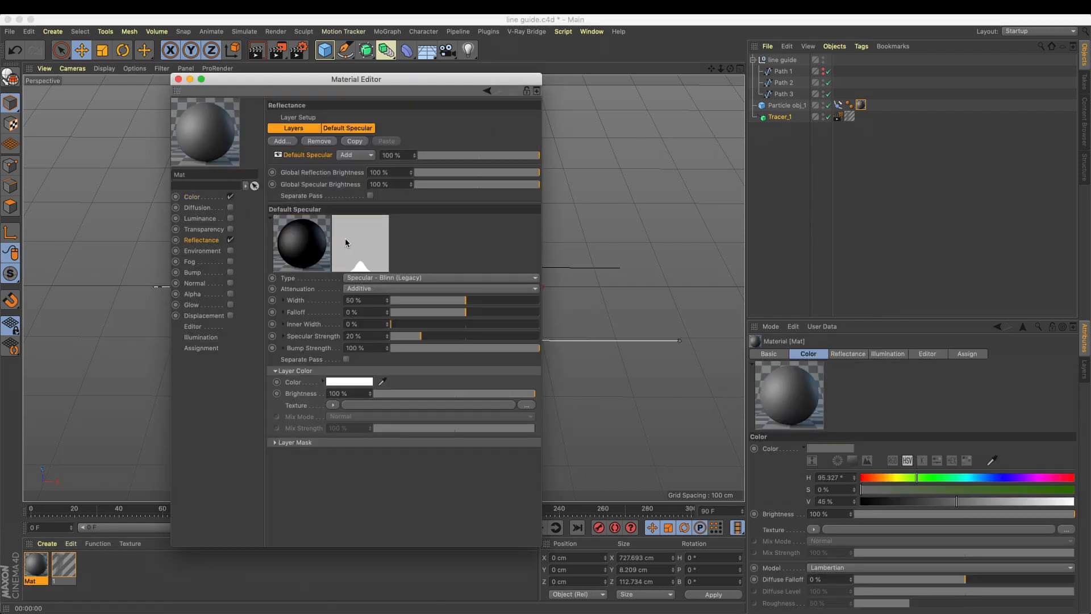
{"action": "mouse_move", "coordinate": [446, 301]}
{"action": "left_mouse_down"}
{"action": "mouse_move", "coordinate": [436, 301]}
{"action": "mouse_move", "coordinate": [523, 316]}
{"action": "mouse_move", "coordinate": [456, 317]}
{"action": "left_mouse_up"}
{"action": "left_click_drag", "start_coordinate": [458, 336], "coordinate": [541, 336]}
Add a Reflection (Legacy) layer named reflection at 44% opacity, and set the Global Reflection Brightness to 30%
{"action": "left_click", "coordinate": [282, 142]}
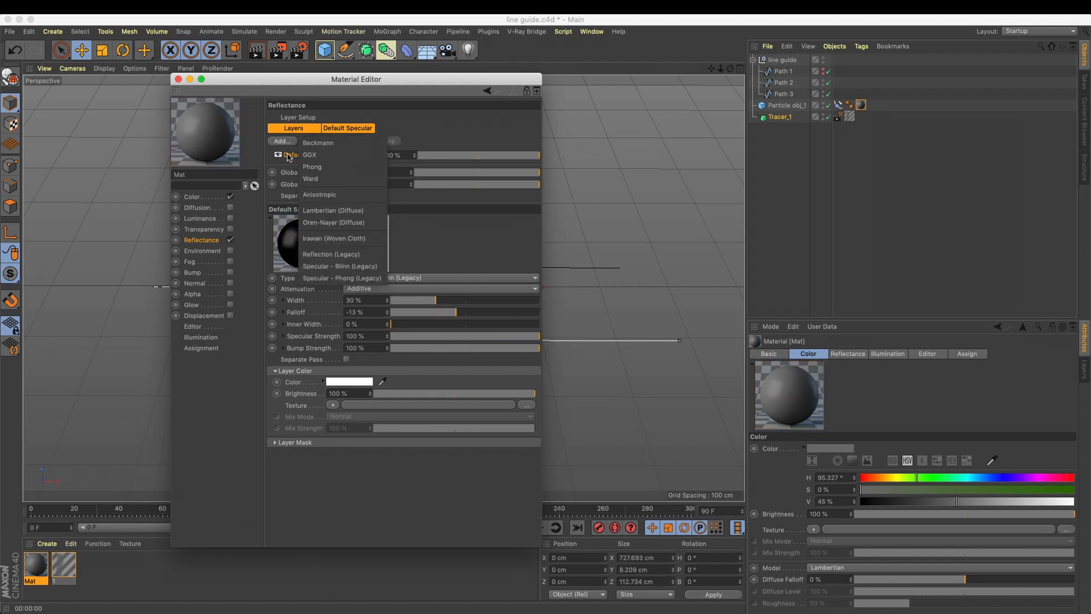
{"action": "left_click", "coordinate": [348, 254]}
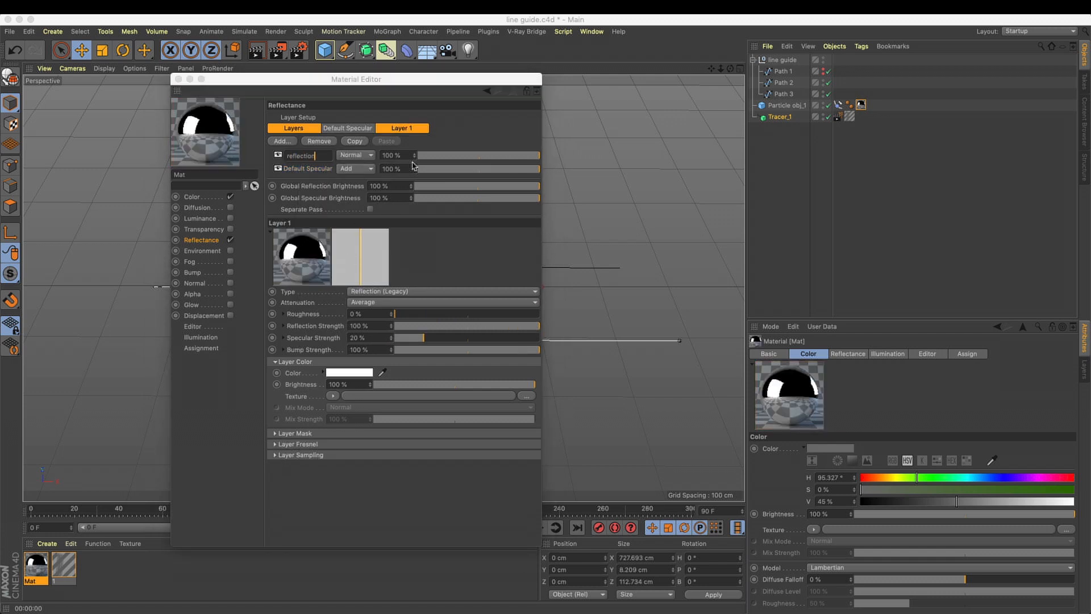
{"action": "key", "text": "Return"}
{"action": "left_click", "coordinate": [471, 157]}
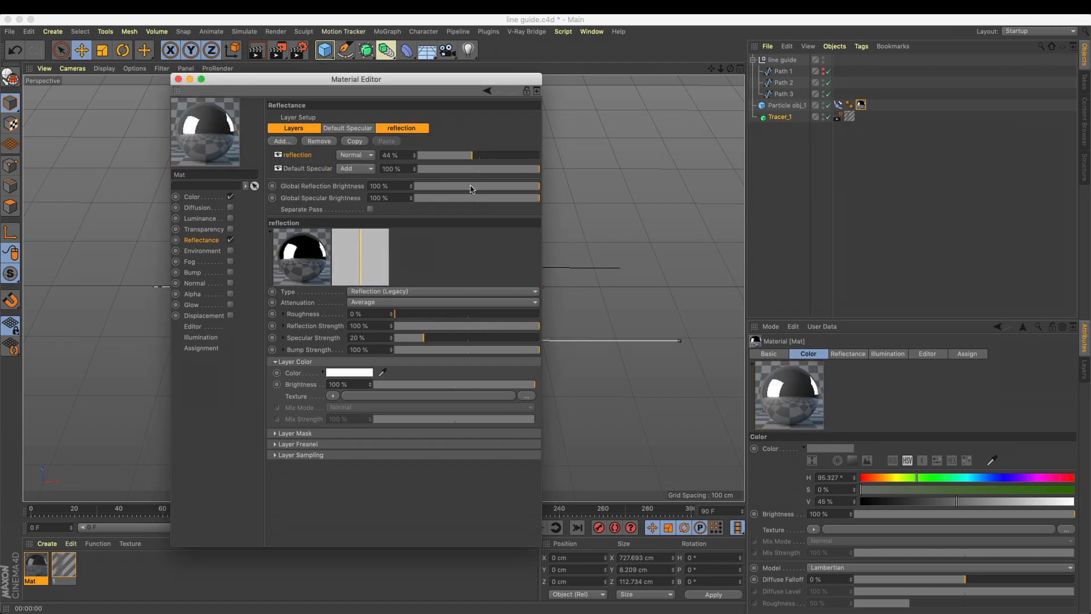
{"action": "left_click", "coordinate": [452, 187]}
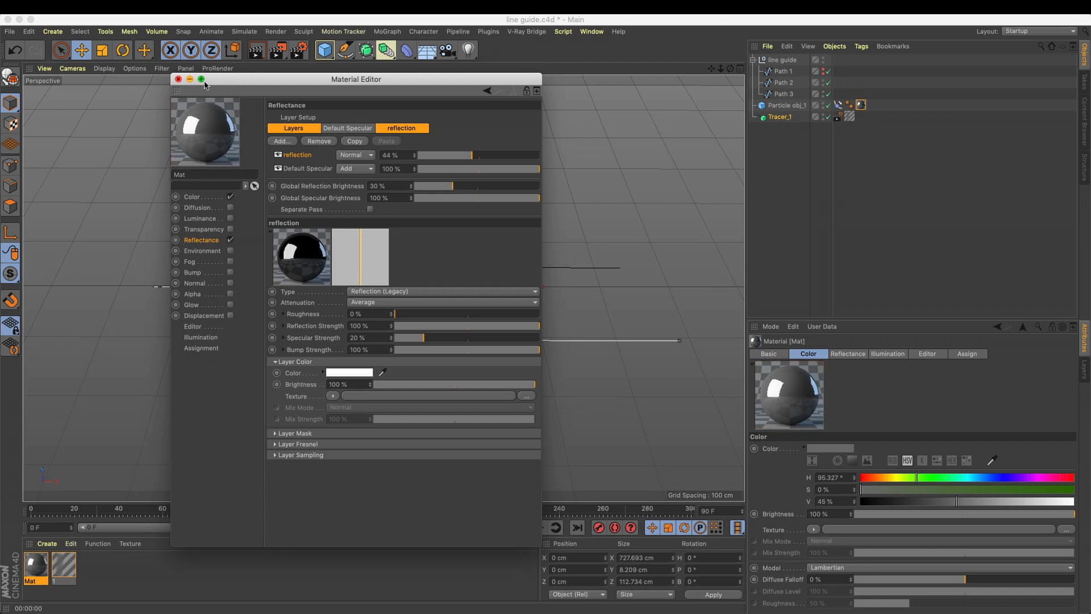
Close the material editor and render the view to preview the material on the particle and traced line
{"action": "left_click", "coordinate": [178, 79]}
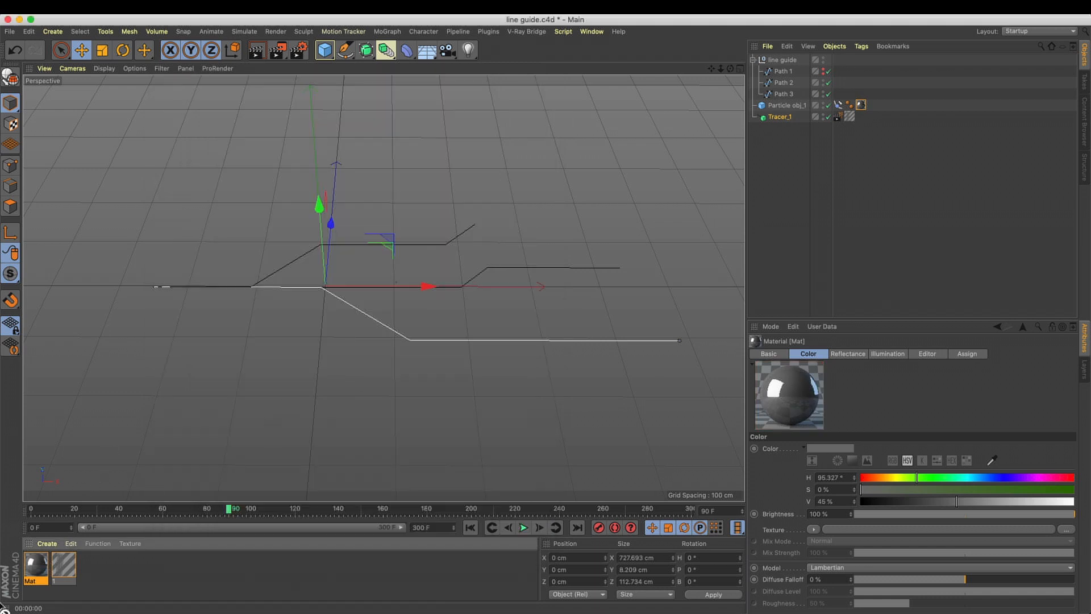
{"action": "left_click_drag", "start_coordinate": [1, 607], "coordinate": [28, 593]}
{"action": "key", "text": "super+r"}
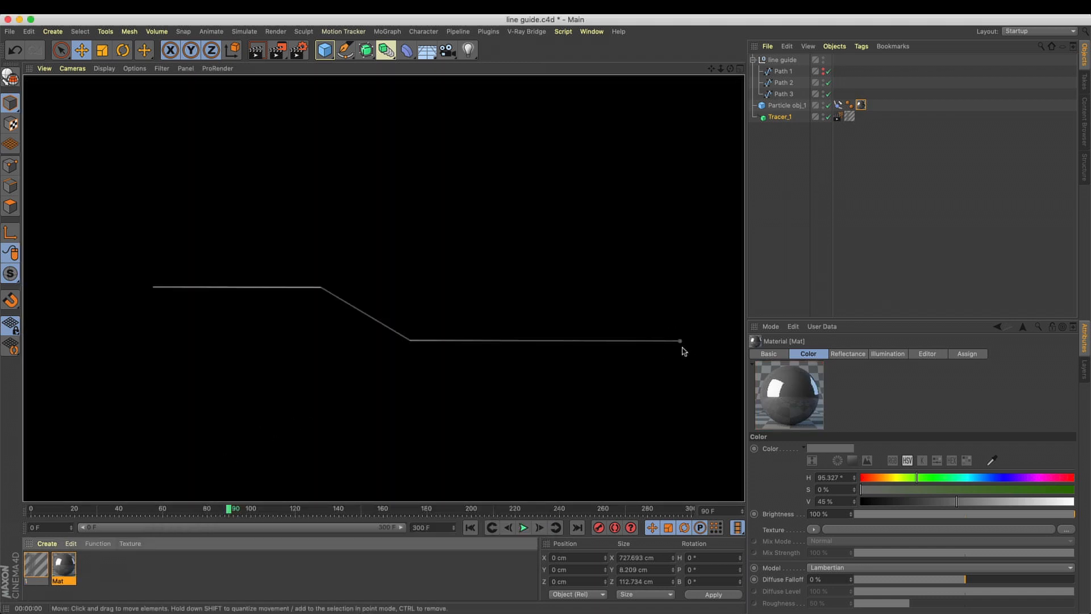
{"action": "left_click_drag", "start_coordinate": [460, 231], "coordinate": [464, 247], "text": "alt"}
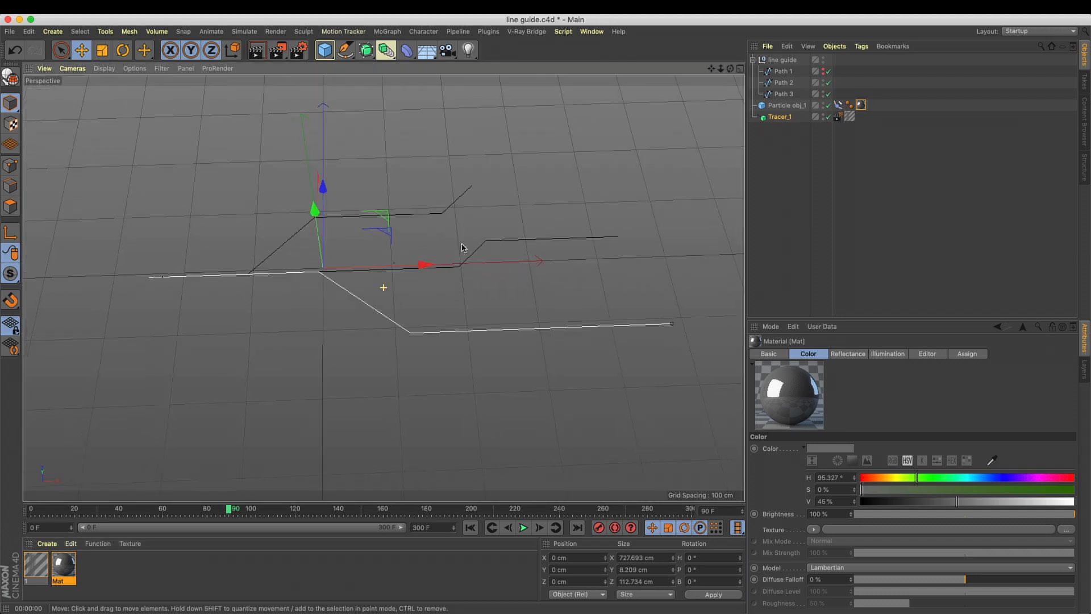
Add an Omni light and raise it above the guide paths to a Y position of about 706 cm
{"action": "left_click", "coordinate": [469, 50]}
{"action": "left_click_drag", "start_coordinate": [489, 305], "coordinate": [480, 241], "text": "alt"}
{"action": "left_click_drag", "start_coordinate": [335, 262], "coordinate": [307, 88]}
{"action": "left_click_drag", "start_coordinate": [382, 278], "coordinate": [407, 347], "text": "alt"}
Render overall and close-up previews of the lit particle and its traced line
{"action": "key", "text": "super+r"}
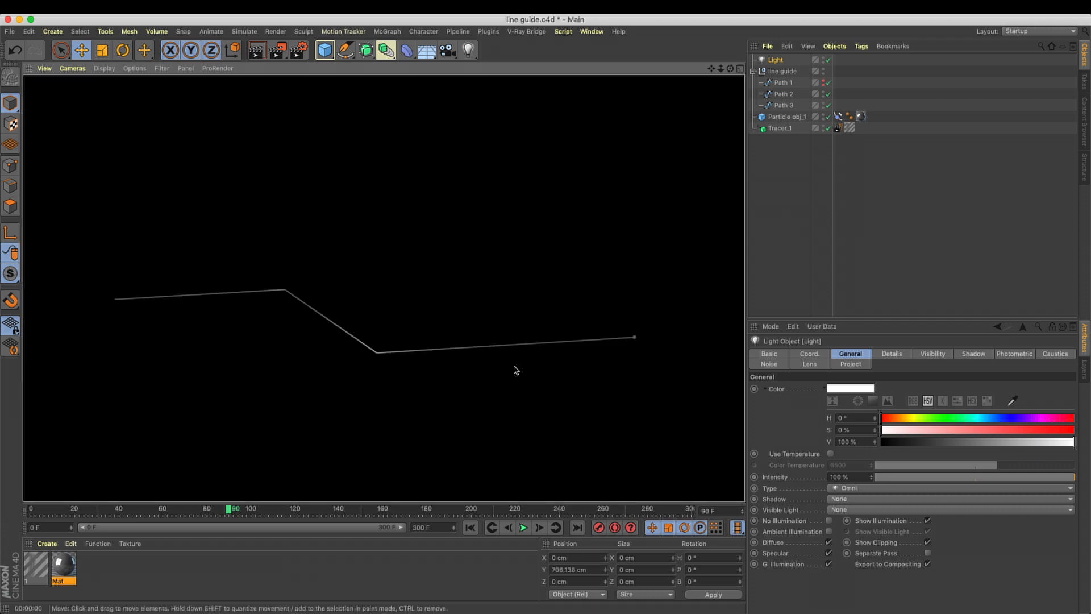
{"action": "left_click_drag", "start_coordinate": [637, 357], "coordinate": [619, 370], "text": "alt"}
{"action": "right_click_drag", "start_coordinate": [606, 421], "coordinate": [721, 409], "text": "alt"}
{"action": "middle_click_drag", "start_coordinate": [699, 317], "coordinate": [673, 333], "text": "alt"}
{"action": "key", "text": "super+r"}
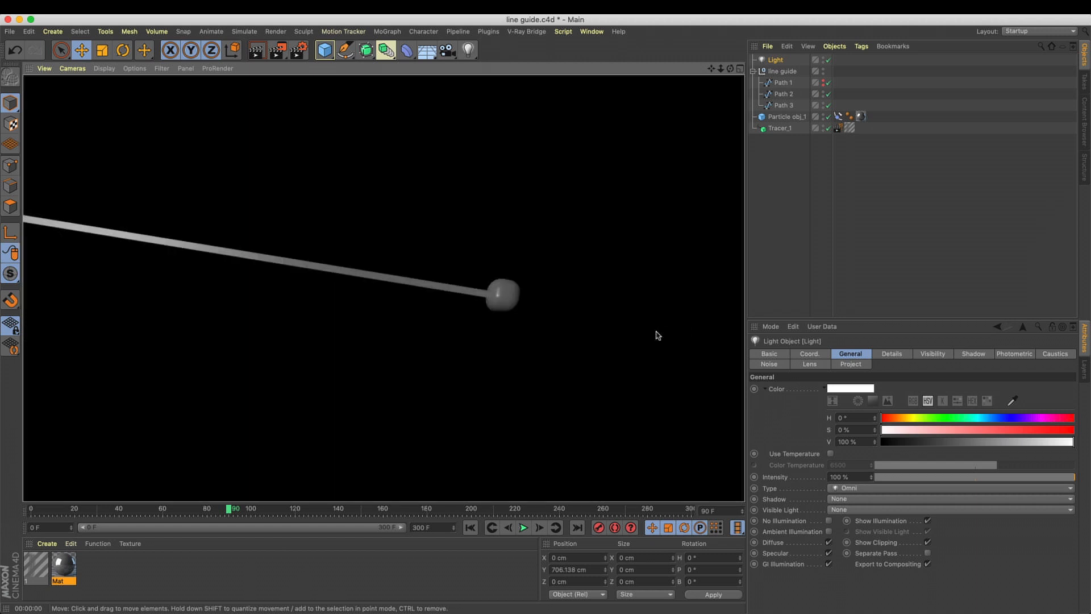
{"action": "right_click_drag", "start_coordinate": [550, 269], "coordinate": [363, 346], "text": "alt"}
{"action": "middle_click_drag", "start_coordinate": [418, 295], "coordinate": [438, 334], "text": "alt"}
{"action": "left_click_drag", "start_coordinate": [438, 334], "coordinate": [463, 321], "text": "alt"}
{"action": "middle_click_drag", "start_coordinate": [430, 312], "coordinate": [438, 261], "text": "alt"}
{"action": "left_click_drag", "start_coordinate": [409, 327], "coordinate": [424, 288], "text": "alt"}
{"action": "key", "text": "ctrl+r"}
{"action": "left_click_drag", "start_coordinate": [528, 361], "coordinate": [447, 316], "text": "alt"}
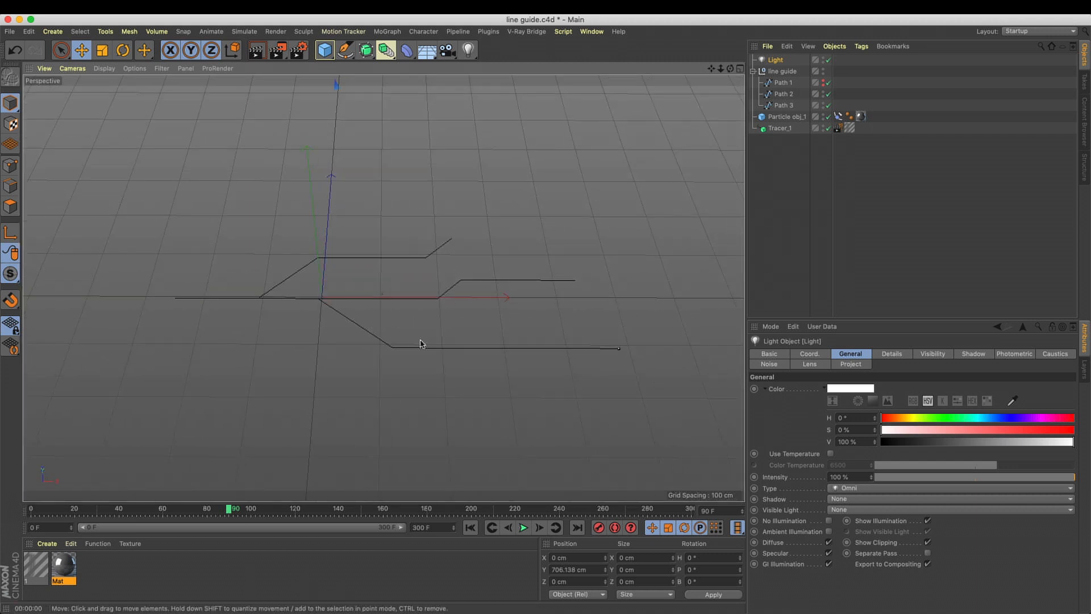
Set the hair material's specular strength to 73% primary and 47% secondary, and preview the render
{"action": "double_click", "coordinate": [40, 560]}
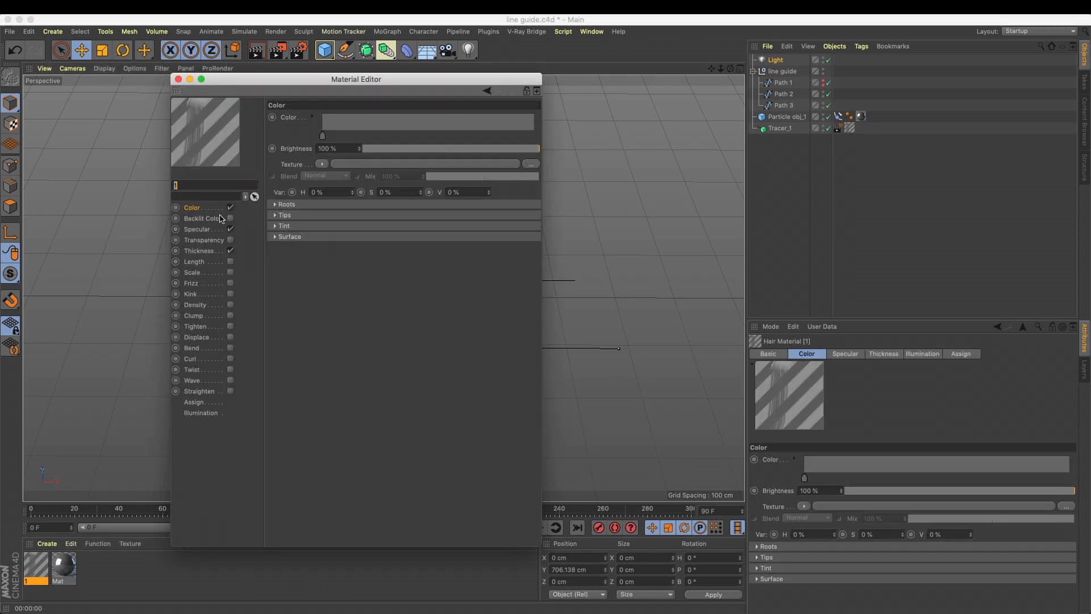
{"action": "left_click", "coordinate": [199, 229]}
{"action": "left_click_drag", "start_coordinate": [427, 198], "coordinate": [491, 197]}
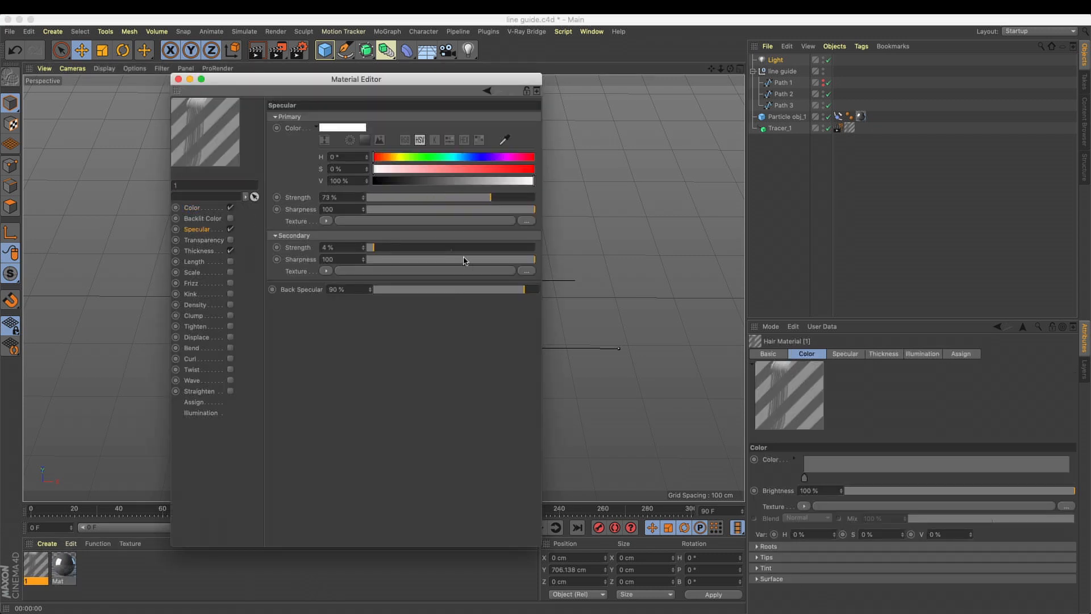
{"action": "left_click", "coordinate": [447, 248]}
{"action": "left_click_drag", "start_coordinate": [353, 86], "coordinate": [845, 243]}
{"action": "key", "text": "ctrl+r"}
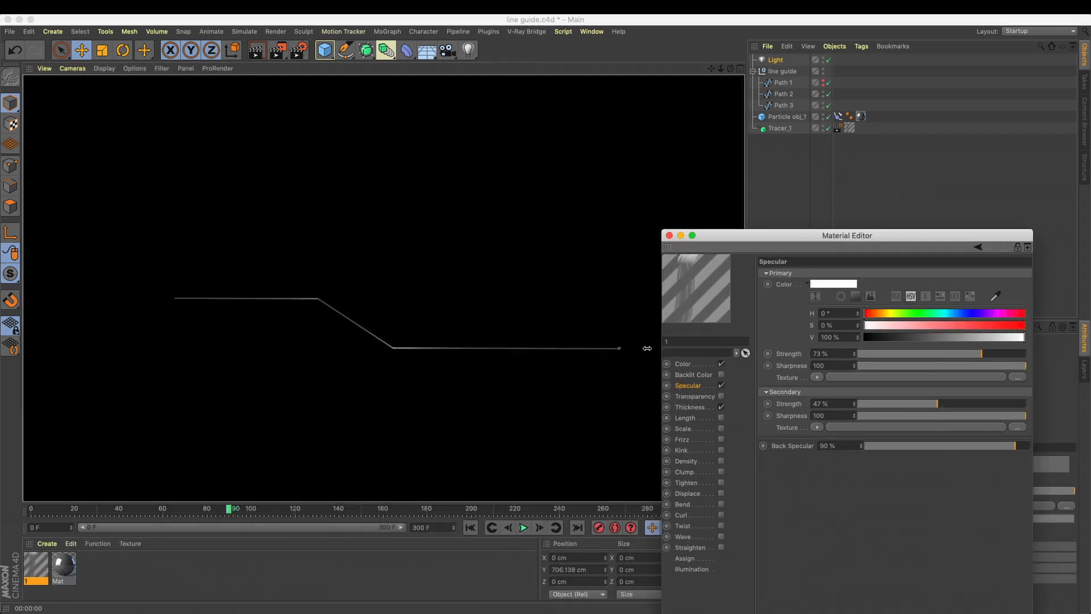
{"action": "left_click", "coordinate": [669, 235]}
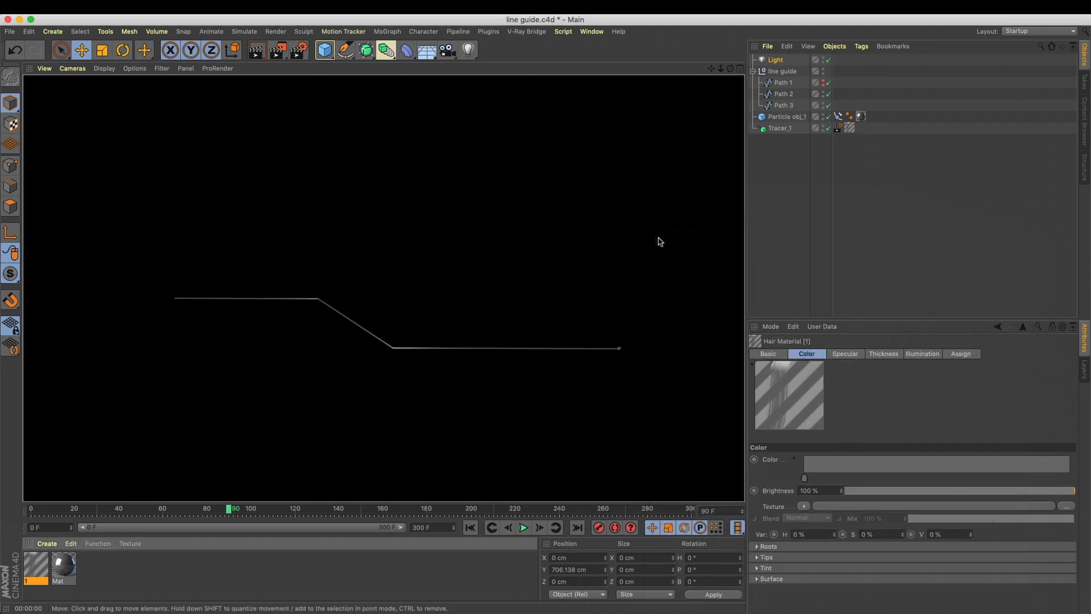
Add a Sky object and search the Content Browser presets for hdri
{"action": "left_click", "coordinate": [427, 50]}
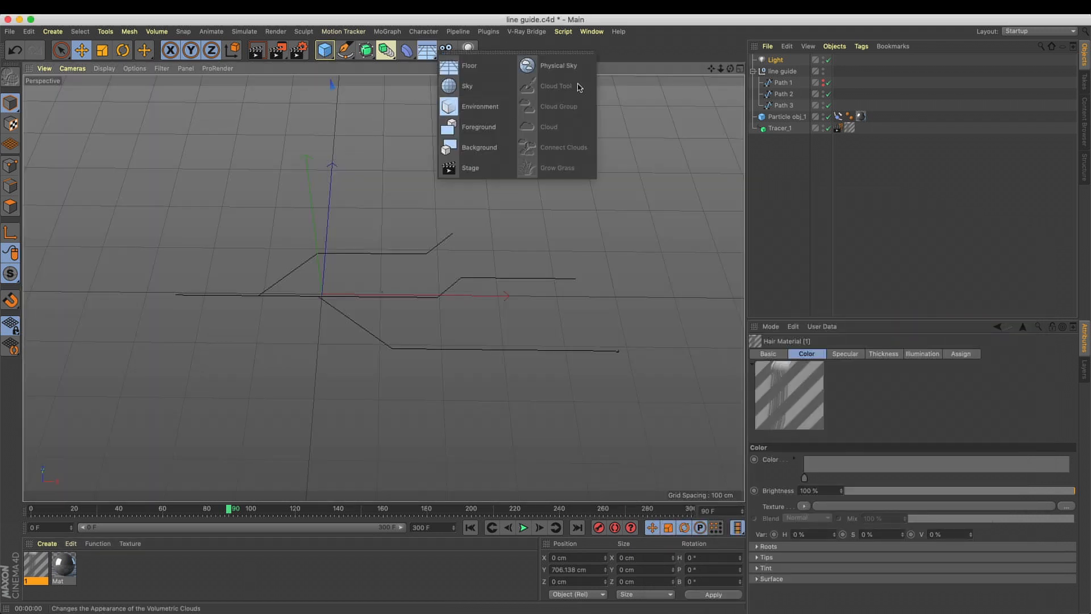
{"action": "left_click", "coordinate": [454, 85]}
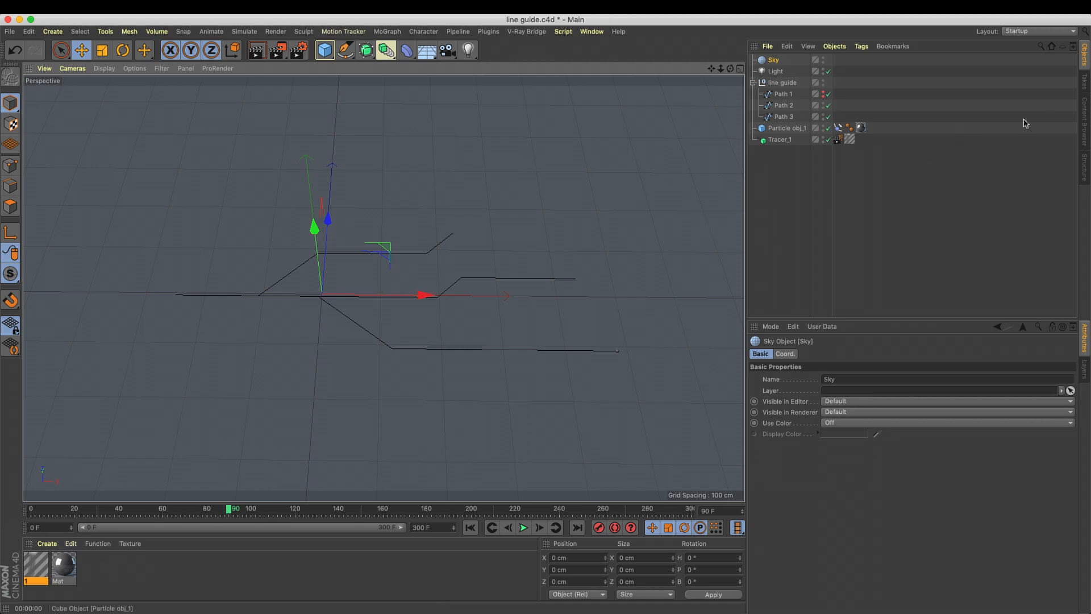
{"action": "left_click", "coordinate": [1082, 119]}
{"action": "left_click", "coordinate": [1032, 48]}
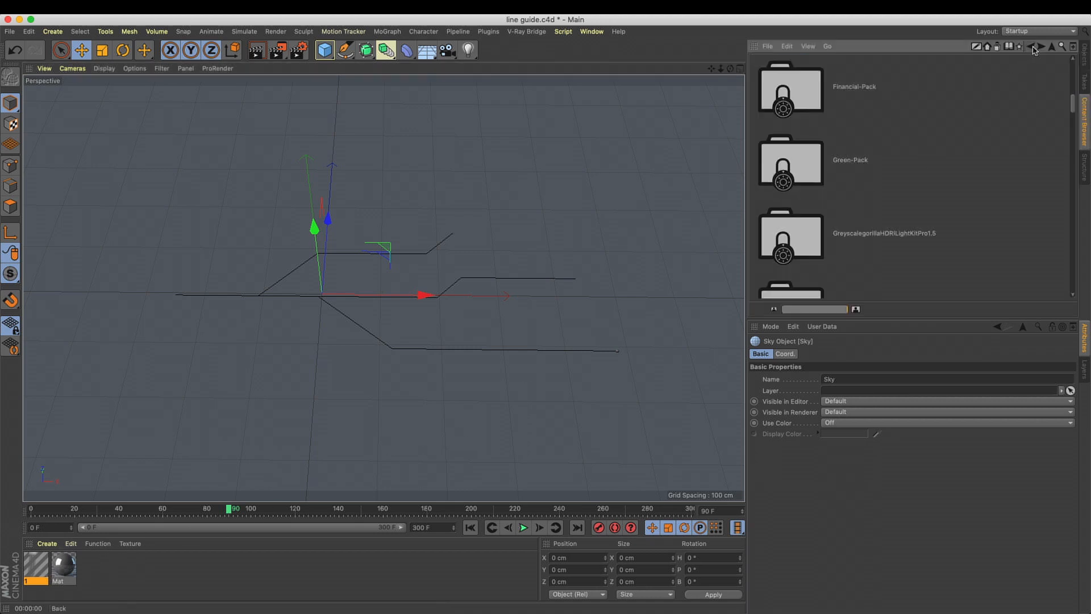
{"action": "left_click", "coordinate": [1062, 48]}
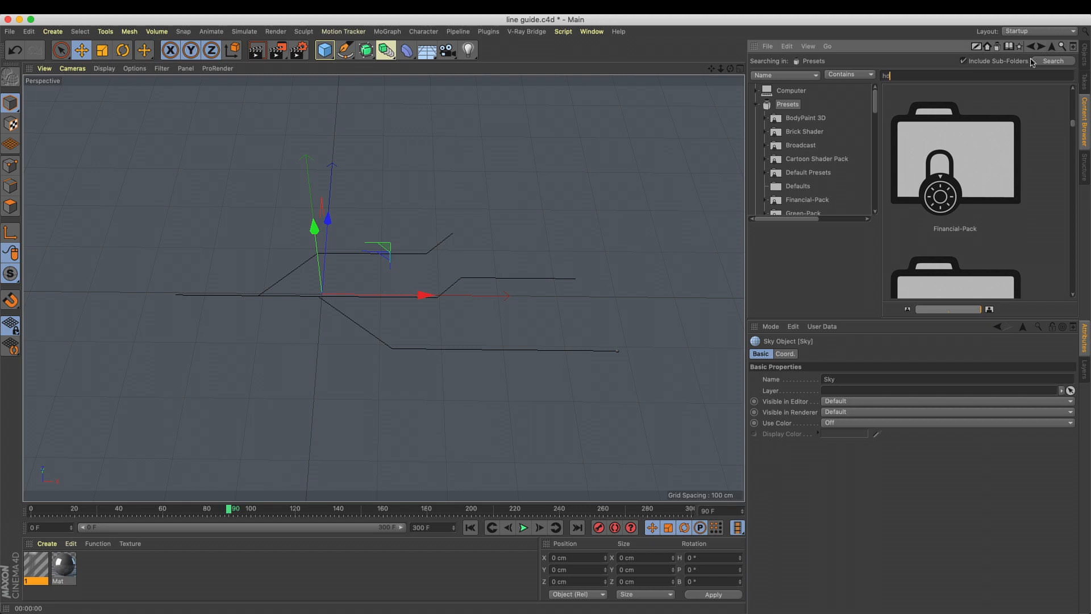
{"action": "left_click", "coordinate": [1033, 61]}
Browse the hdri search results with smaller thumbnails and select PLHDRI 002.hdr
{"action": "scroll", "coordinate": [971, 216], "scroll_direction": "down", "scroll_amount": 2}
{"action": "scroll", "coordinate": [983, 247], "scroll_direction": "down", "scroll_amount": 3}
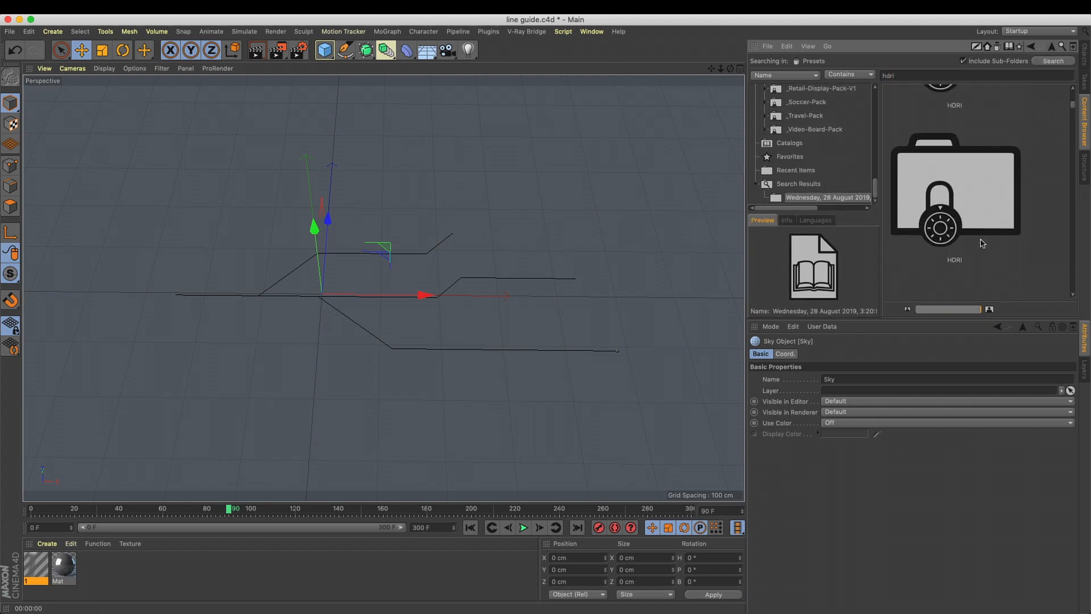
{"action": "scroll", "coordinate": [984, 249], "scroll_direction": "down", "scroll_amount": 2}
{"action": "scroll", "coordinate": [1074, 120], "scroll_direction": "down", "scroll_amount": 5}
{"action": "left_click_drag", "start_coordinate": [980, 309], "coordinate": [933, 310]}
{"action": "scroll", "coordinate": [1010, 242], "scroll_direction": "up", "scroll_amount": 1}
{"action": "scroll", "coordinate": [1015, 244], "scroll_direction": "up", "scroll_amount": 1}
{"action": "left_click", "coordinate": [1018, 205]}
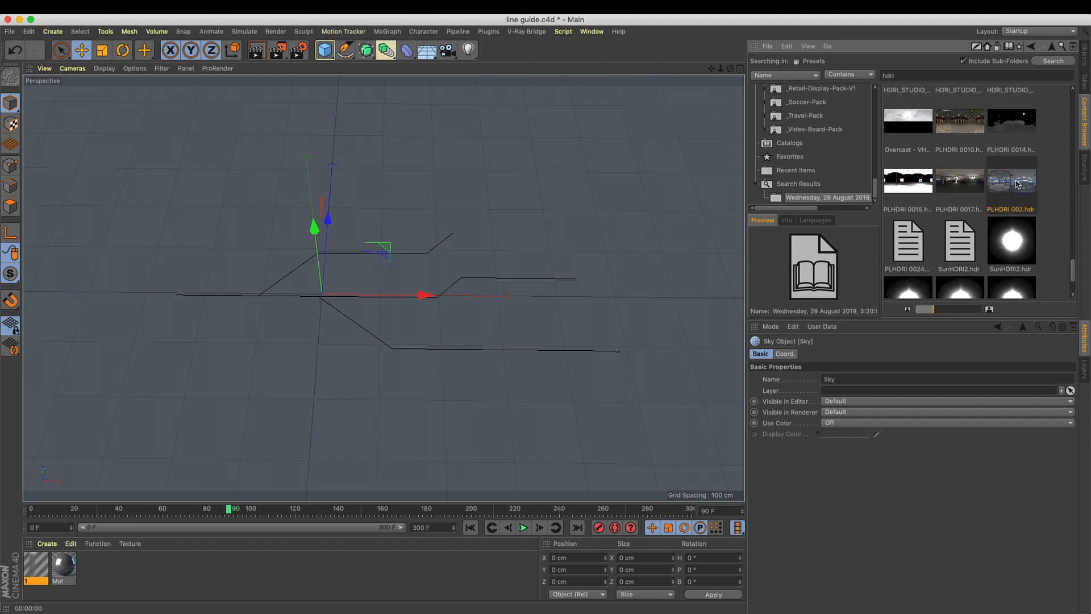
Create a luminance-only material with PLHDRI 002.hdr as its luminance texture and apply it to the Sky object
{"action": "double_click", "coordinate": [97, 577]}
{"action": "double_click", "coordinate": [35, 566]}
{"action": "left_click", "coordinate": [230, 197]}
{"action": "left_click", "coordinate": [231, 218]}
{"action": "left_click_drag", "start_coordinate": [995, 195], "coordinate": [366, 206]}
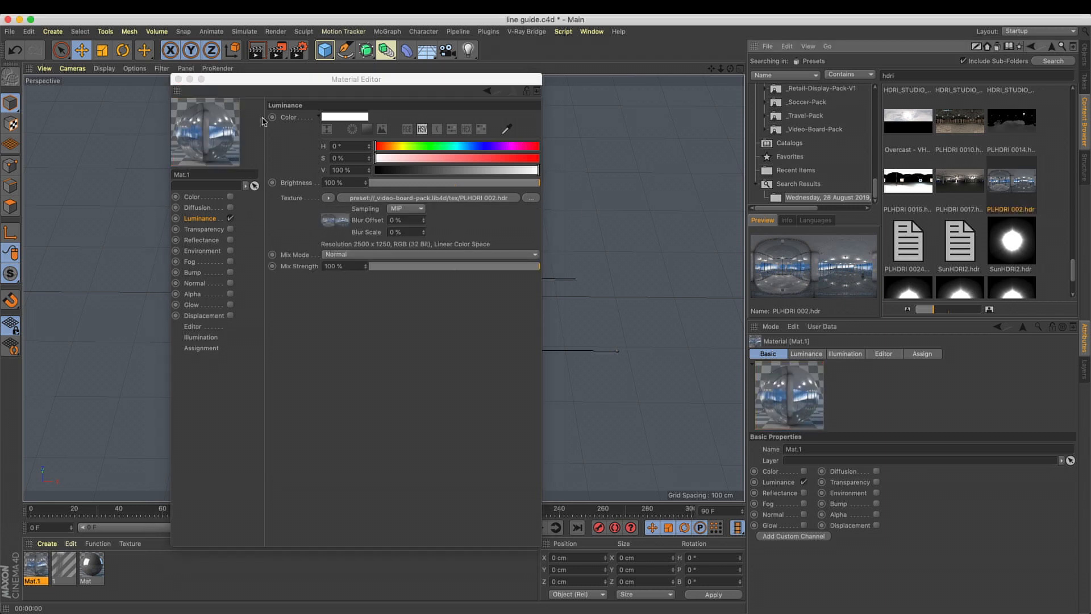
{"action": "left_click", "coordinate": [178, 79]}
{"action": "left_click", "coordinate": [1085, 55]}
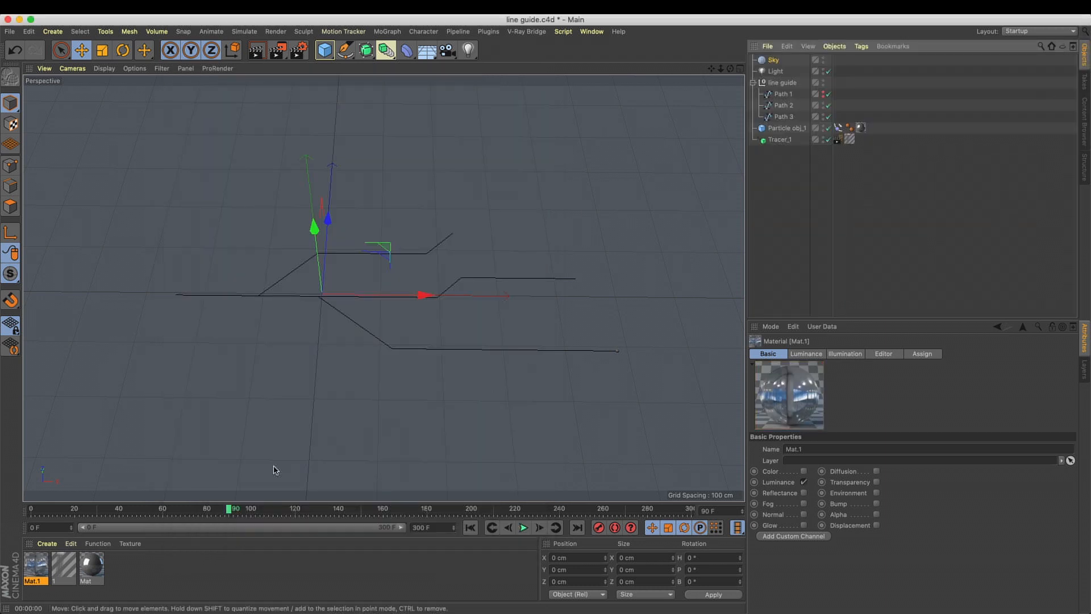
{"action": "left_click_drag", "start_coordinate": [37, 565], "coordinate": [774, 60]}
Add a Compositing tag to the Sky with Seen by Camera disabled, and preview the particle's reflections
{"action": "right_click", "coordinate": [774, 60]}
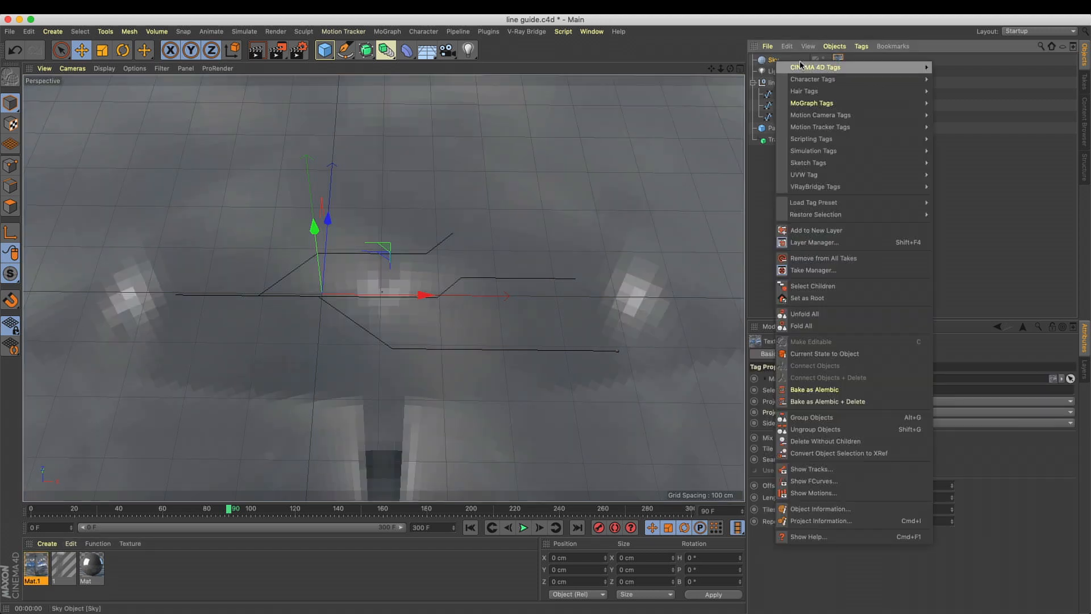
{"action": "mouse_move", "coordinate": [852, 68]}
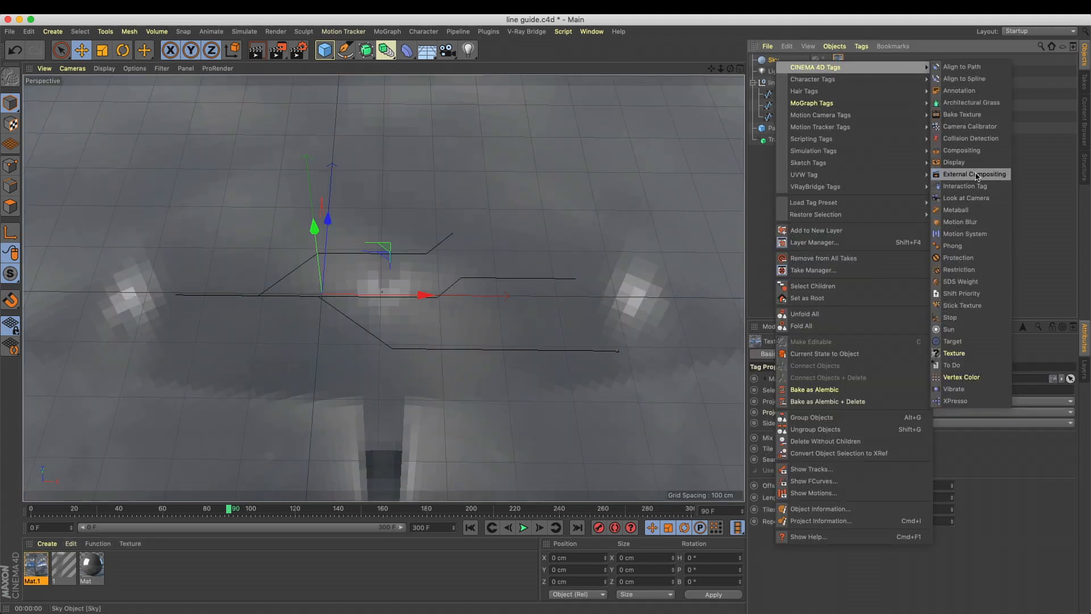
{"action": "left_click", "coordinate": [966, 150]}
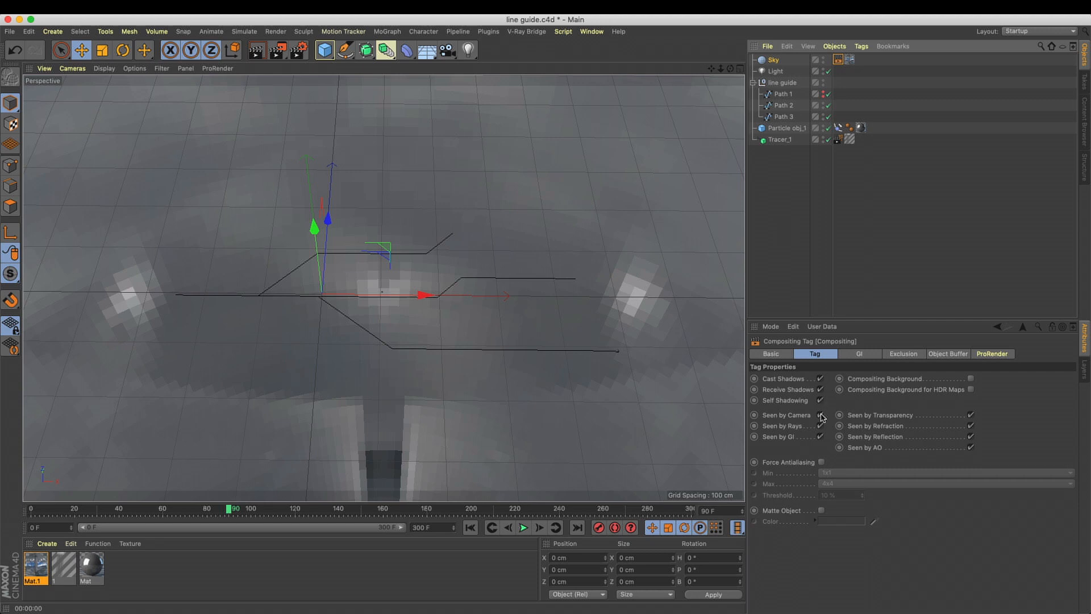
{"action": "left_click", "coordinate": [820, 414]}
{"action": "key", "text": "ctrl+r"}
{"action": "scroll", "coordinate": [617, 351], "scroll_direction": "up", "scroll_amount": 6}
{"action": "key", "text": "ctrl+r"}
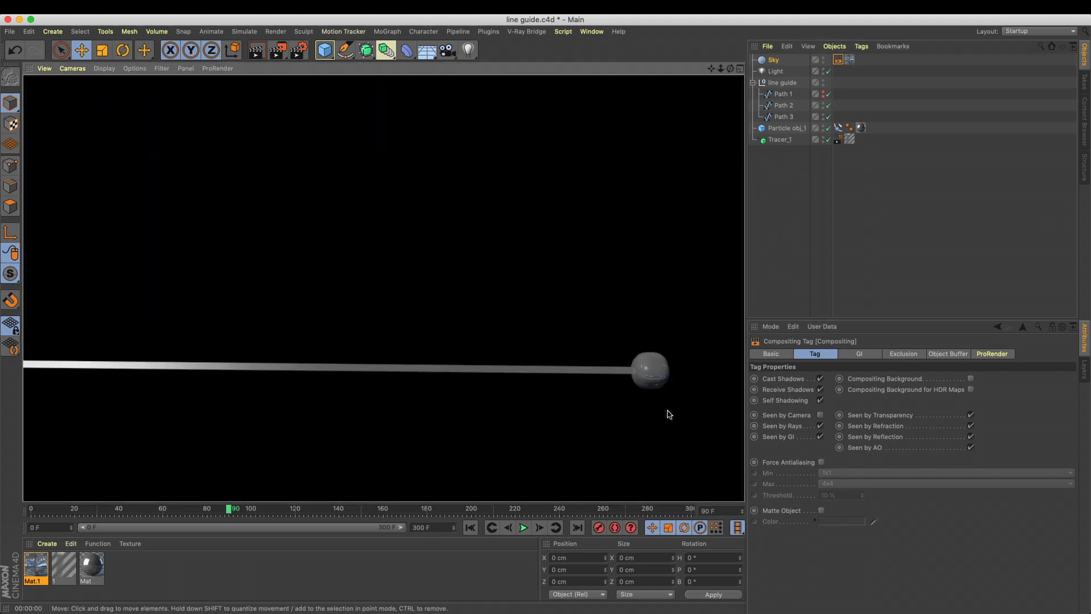
Set the particle material's Default Specular to 38% width, 1% falloff and 23% inner width
{"action": "double_click", "coordinate": [92, 566]}
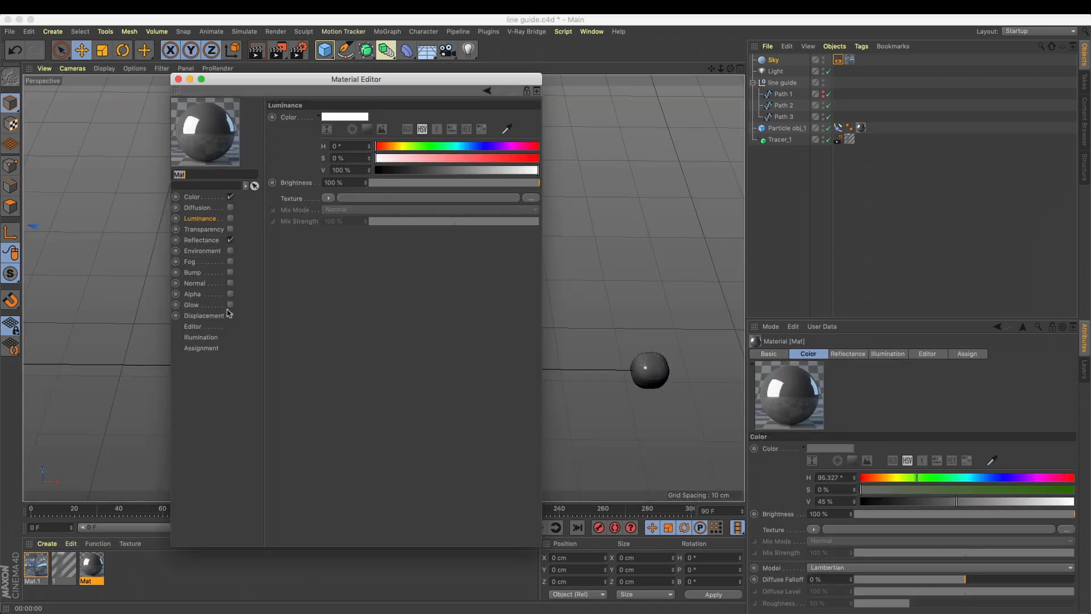
{"action": "left_click", "coordinate": [212, 240]}
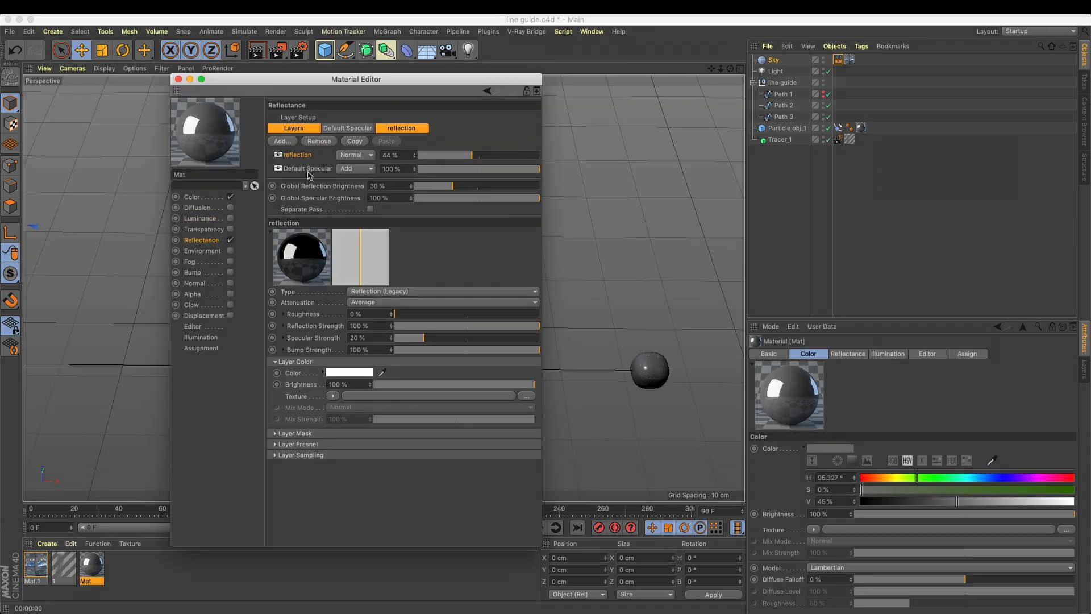
{"action": "left_click", "coordinate": [307, 169]}
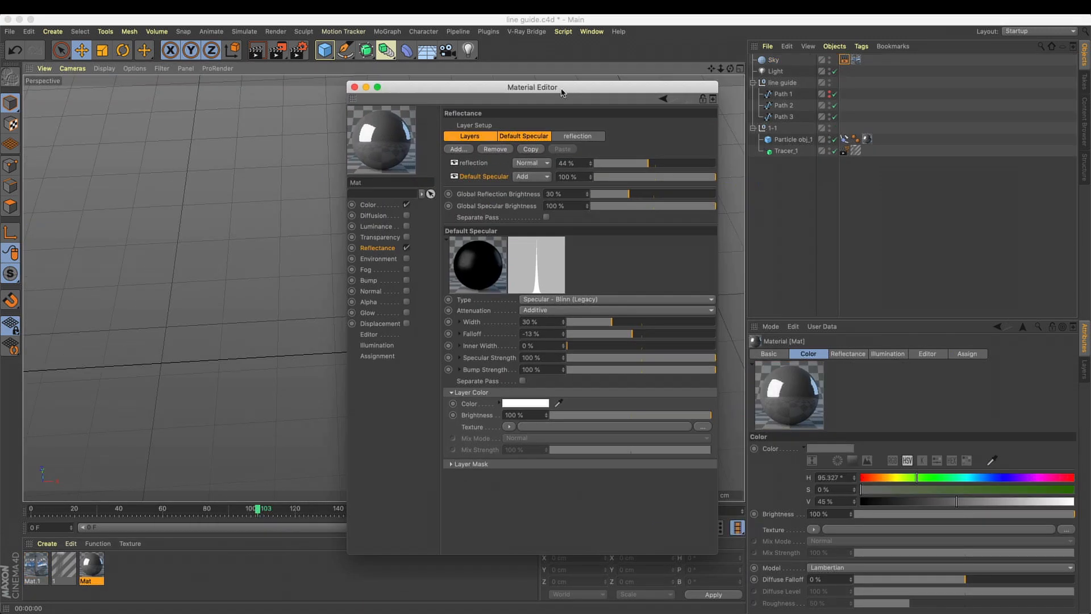
{"action": "left_click", "coordinate": [624, 333]}
{"action": "left_click_drag", "start_coordinate": [593, 322], "coordinate": [606, 322]}
{"action": "left_click_drag", "start_coordinate": [549, 345], "coordinate": [583, 346]}
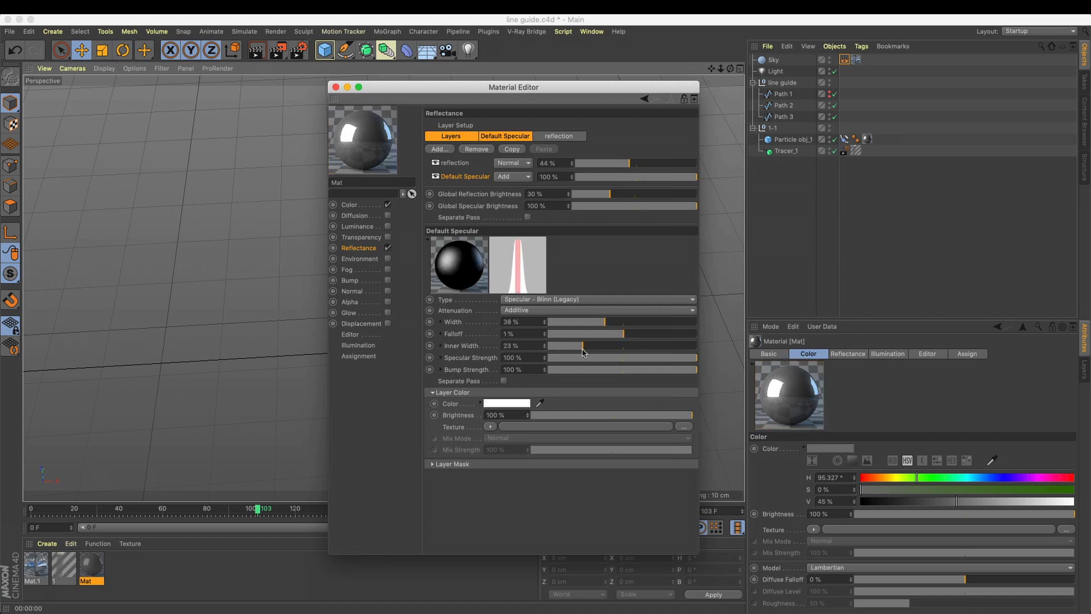
Set the particle material's reflection layer opacity to 56% and render previews of the particle
{"action": "left_click", "coordinate": [471, 164]}
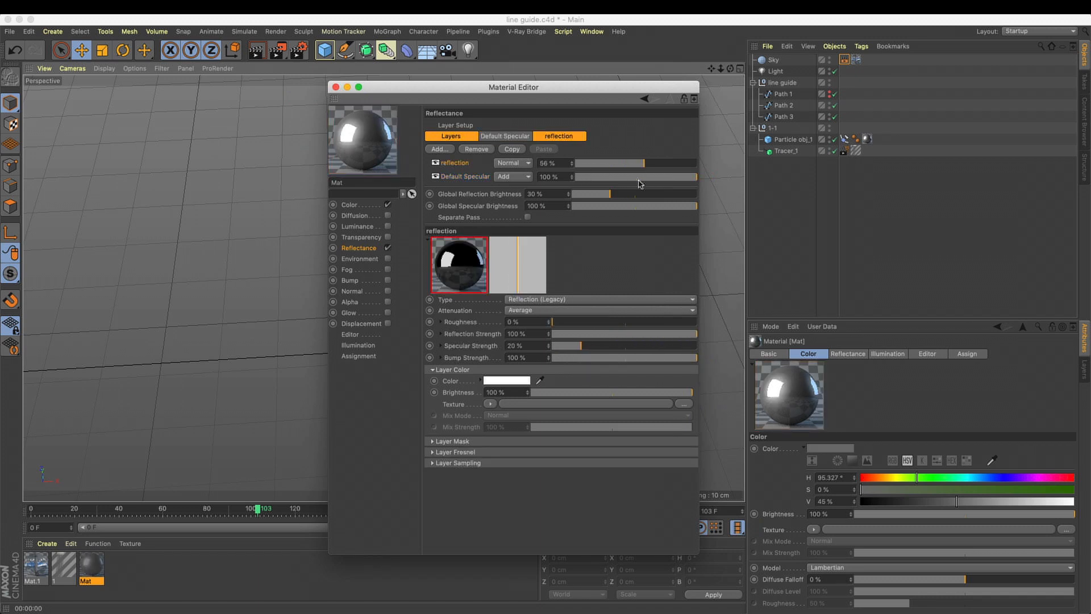
{"action": "left_click", "coordinate": [336, 88]}
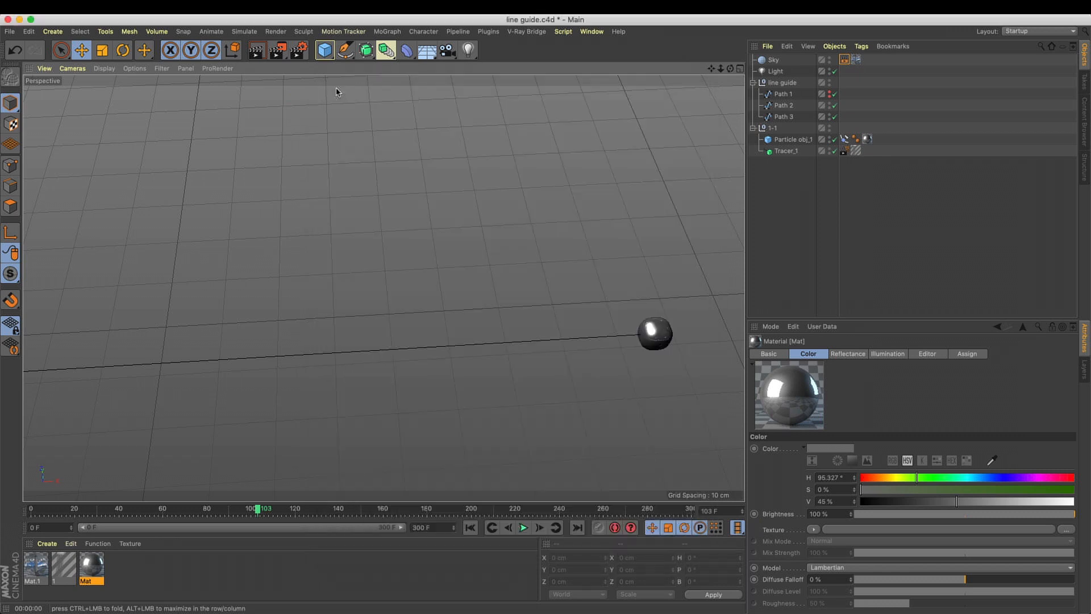
{"action": "key", "text": "super+r"}
{"action": "left_click_drag", "start_coordinate": [631, 335], "coordinate": [541, 421], "text": "alt"}
{"action": "key", "text": "super+r"}
{"action": "left_click_drag", "start_coordinate": [644, 320], "coordinate": [570, 303], "text": "alt"}
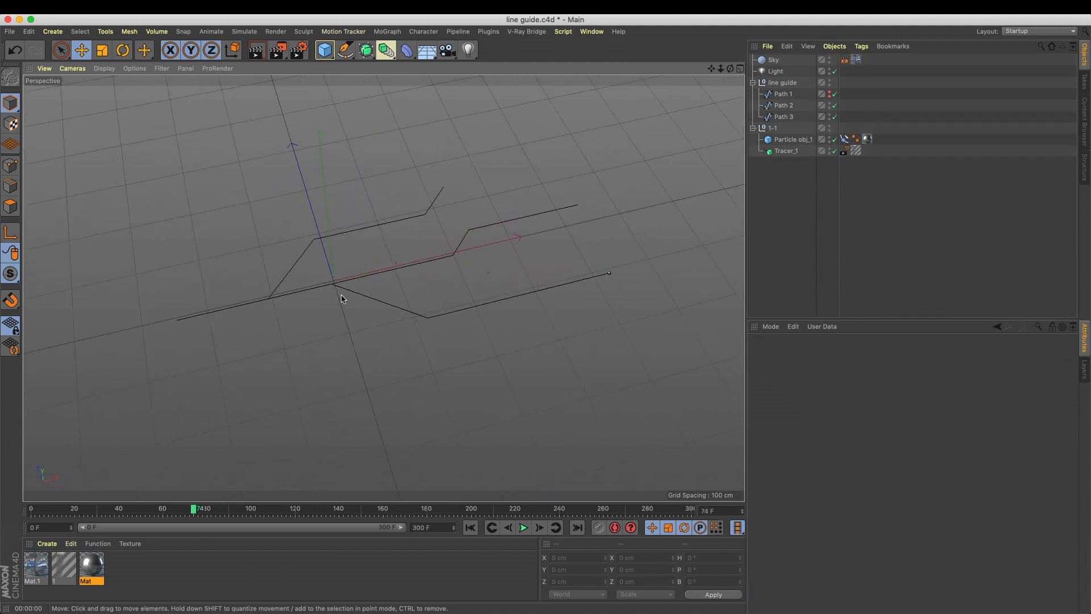
Return the timeline to the first frame and add a MoGraph Cloner named 1-2 Cloner
{"action": "key", "text": "shift+f"}
{"action": "left_click", "coordinate": [387, 32]}
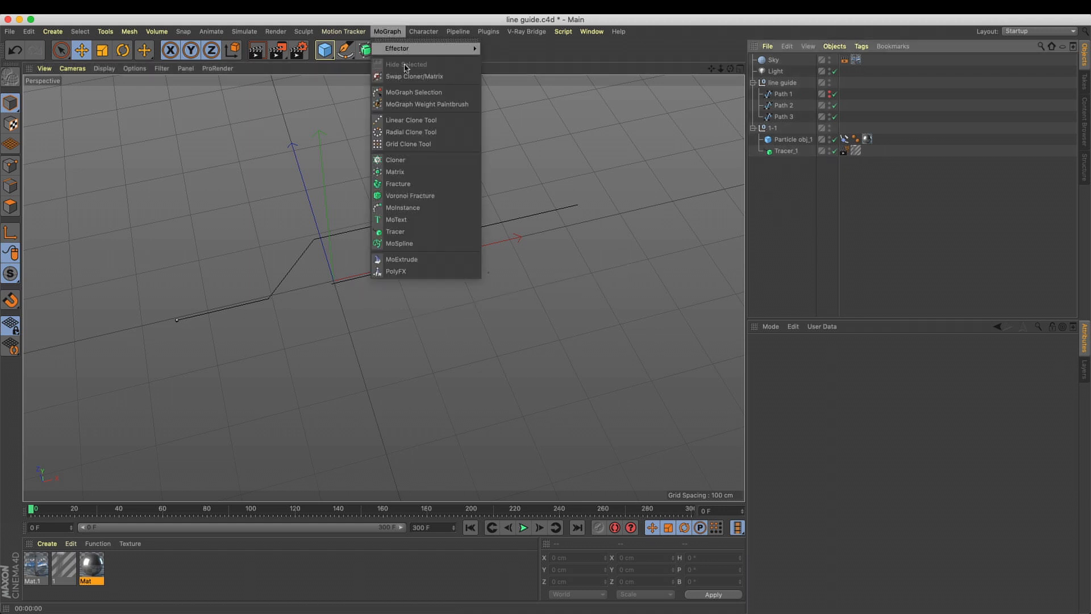
{"action": "left_click", "coordinate": [425, 162]}
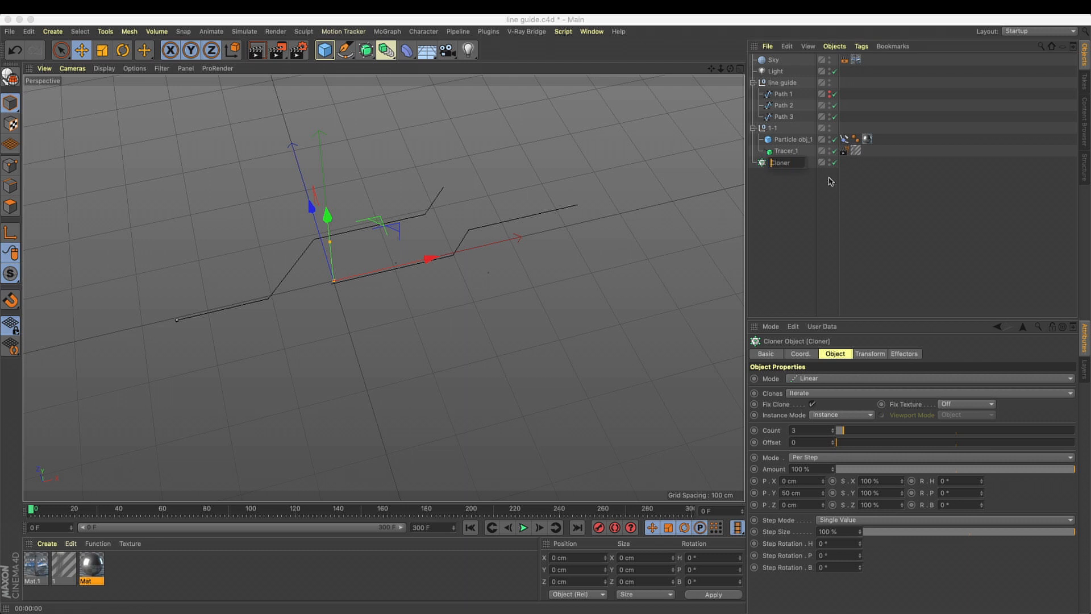
{"action": "type", "text": "1-2"}
{"action": "key", "text": "Return"}
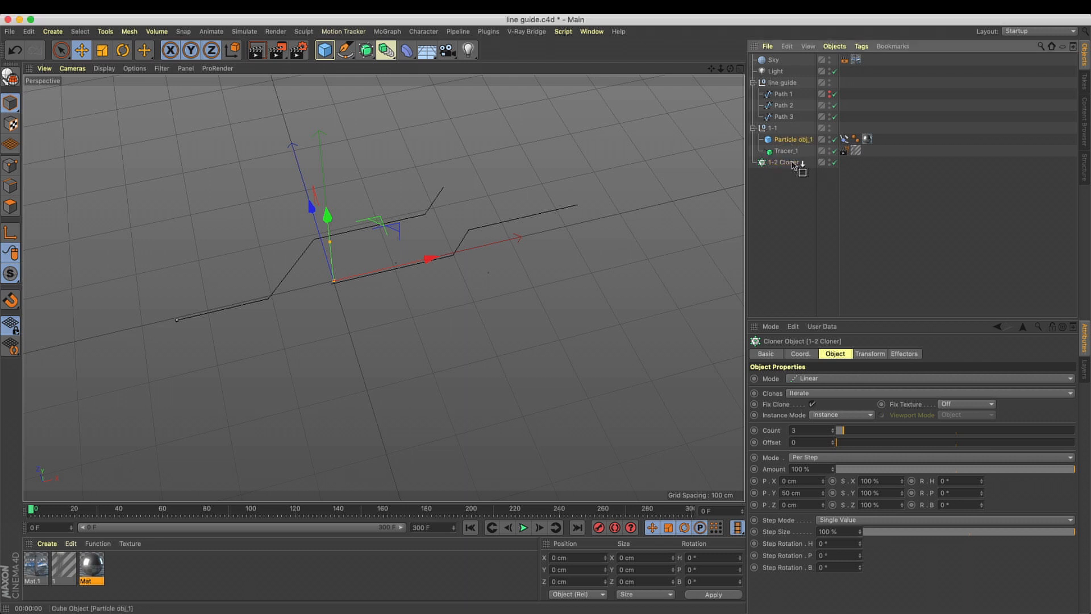
Copy Particle obj_1 into the 1-2 Cloner and set the cloner's mode to Object
{"action": "left_click_drag", "start_coordinate": [794, 165], "coordinate": [795, 165], "text": "ctrl"}
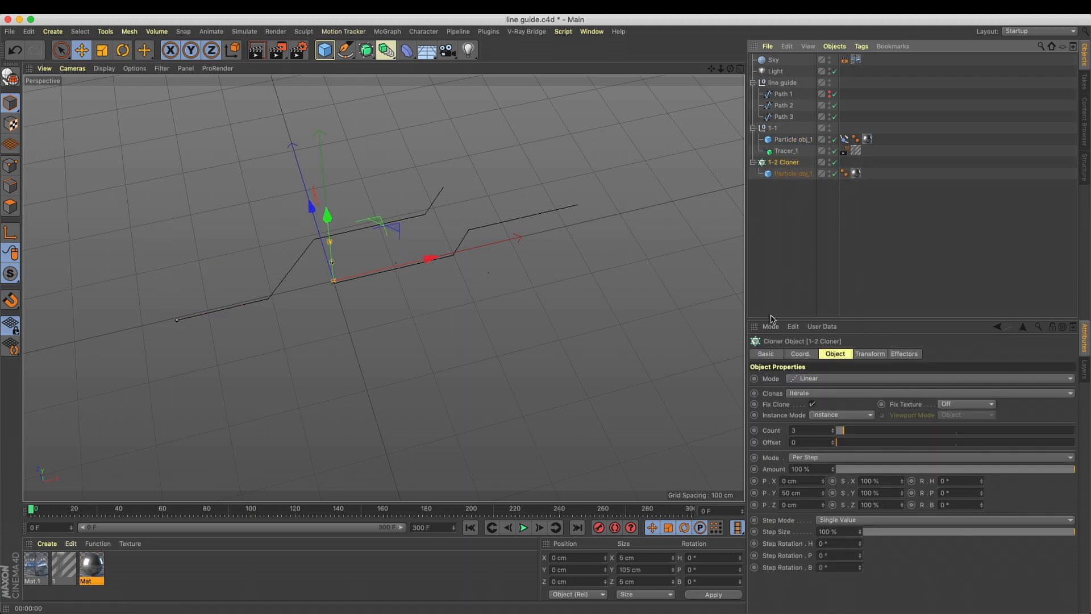
{"action": "left_click", "coordinate": [825, 379]}
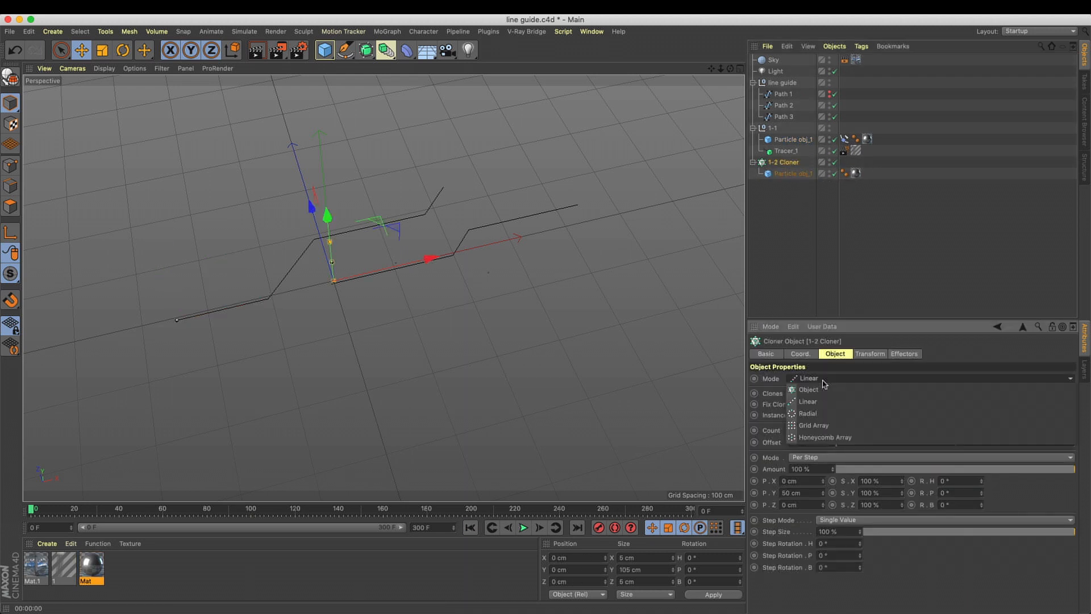
{"action": "left_click", "coordinate": [830, 393]}
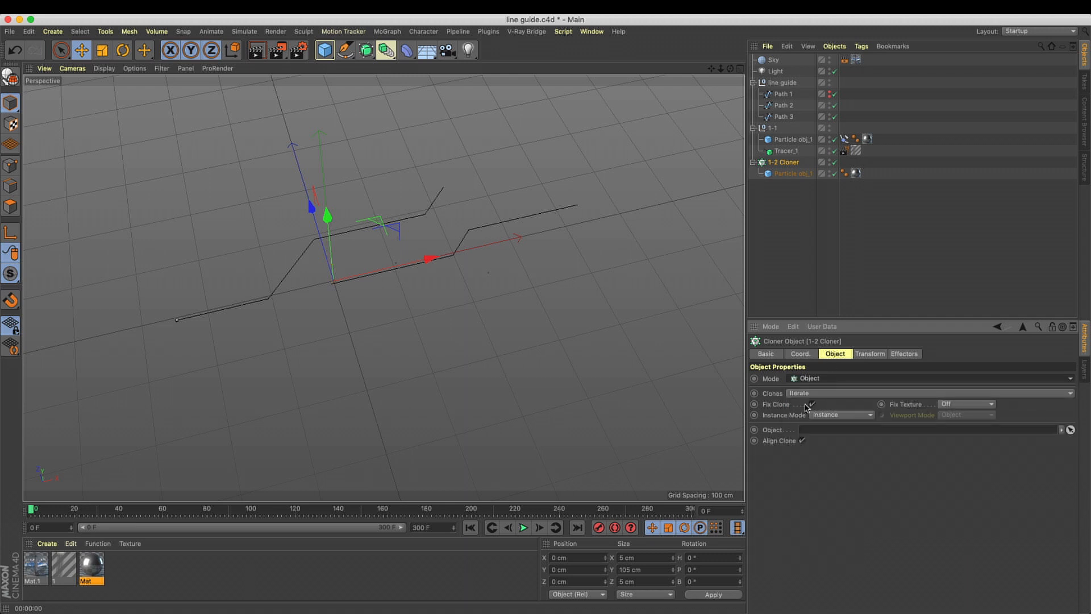
Assign Path 1 as the 1-2 Cloner's object and test its End and Offset settings
{"action": "left_click_drag", "start_coordinate": [783, 101], "coordinate": [841, 430]}
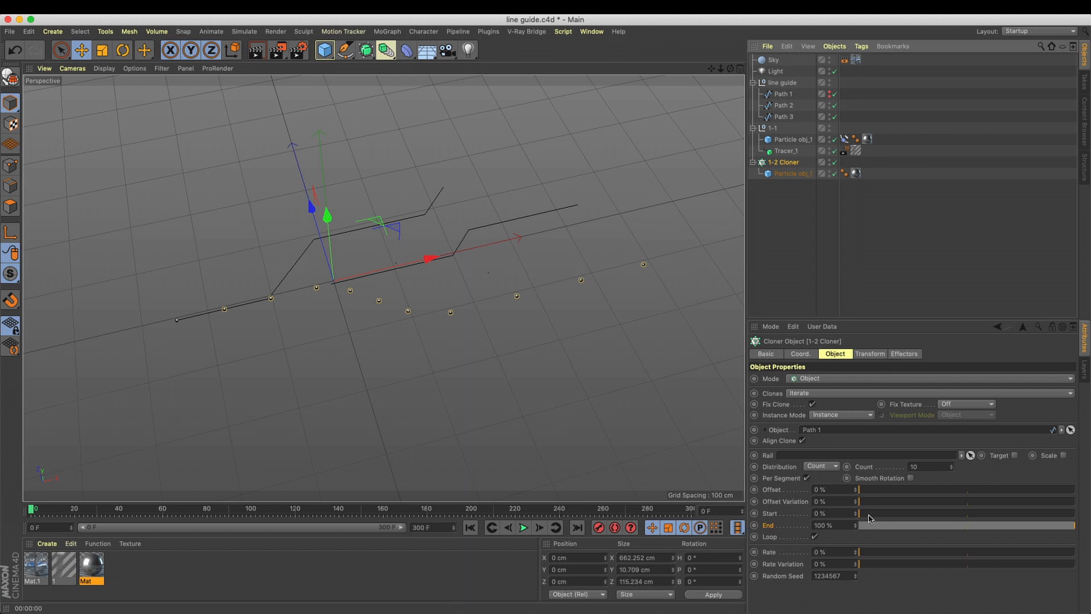
{"action": "mouse_move", "coordinate": [1057, 527]}
{"action": "left_mouse_down"}
{"action": "mouse_move", "coordinate": [909, 526]}
{"action": "mouse_move", "coordinate": [1078, 526]}
{"action": "left_mouse_up"}
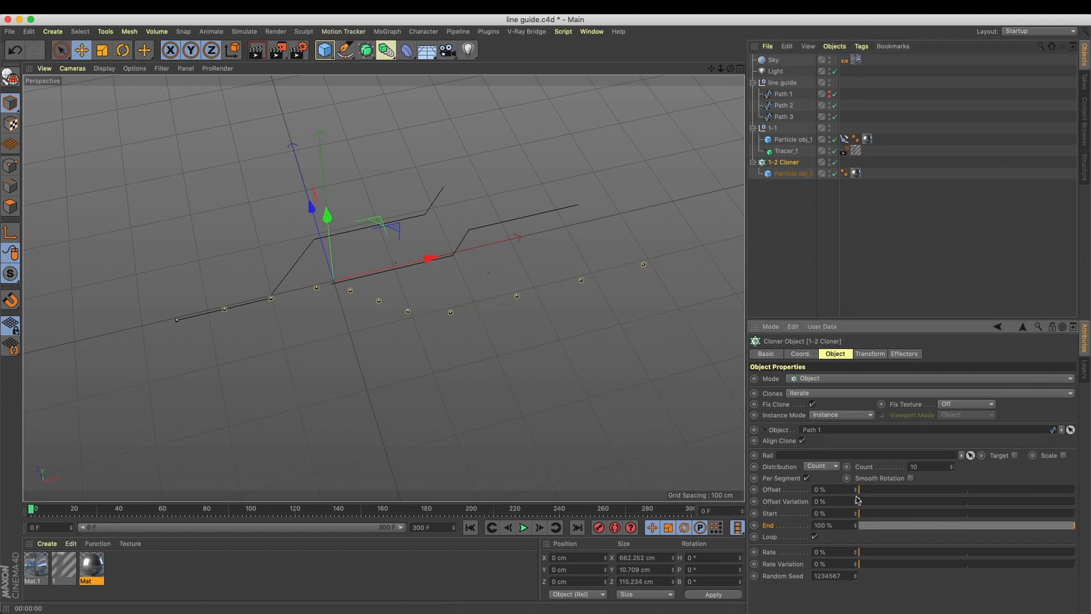
{"action": "mouse_move", "coordinate": [871, 494]}
{"action": "left_mouse_down"}
{"action": "mouse_move", "coordinate": [1003, 498]}
{"action": "mouse_move", "coordinate": [855, 500]}
{"action": "mouse_move", "coordinate": [1068, 503]}
{"action": "mouse_move", "coordinate": [857, 500]}
{"action": "left_mouse_up"}
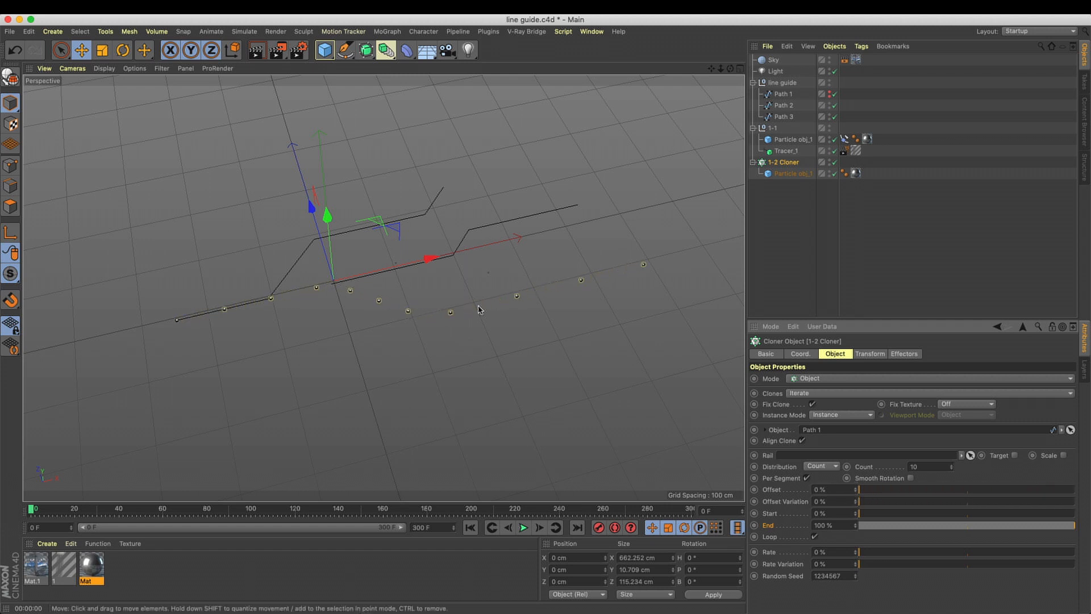
Reverse the point sequence of the Path 1 spline, return to model mode and hide Path 1 in the viewport
{"action": "left_click", "coordinate": [784, 94]}
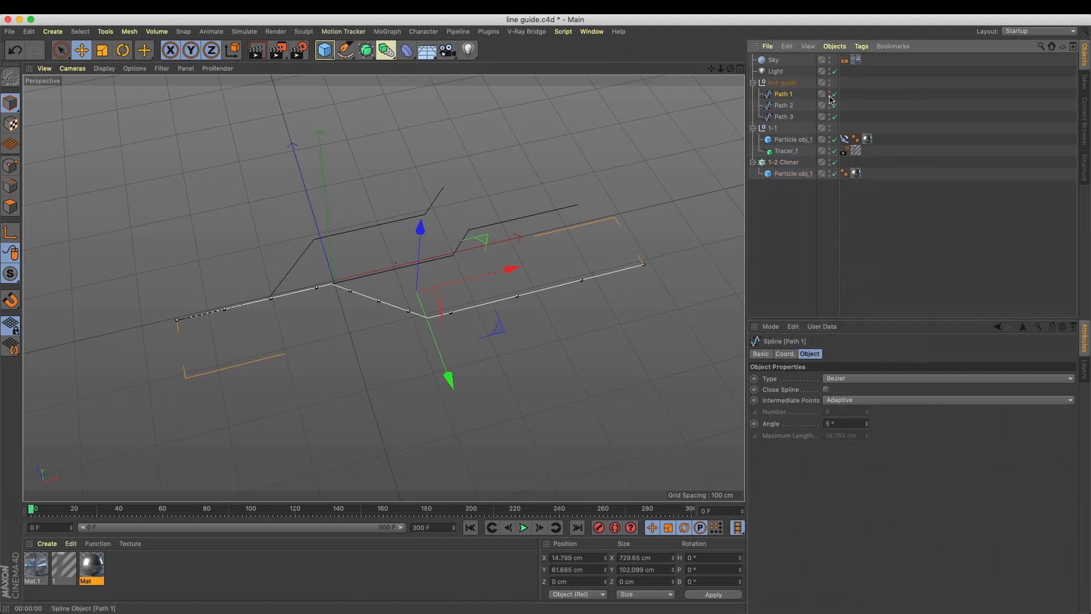
{"action": "left_click", "coordinate": [10, 165]}
{"action": "left_click", "coordinate": [177, 321]}
{"action": "left_click", "coordinate": [643, 265]}
{"action": "left_click", "coordinate": [177, 320], "text": "shift"}
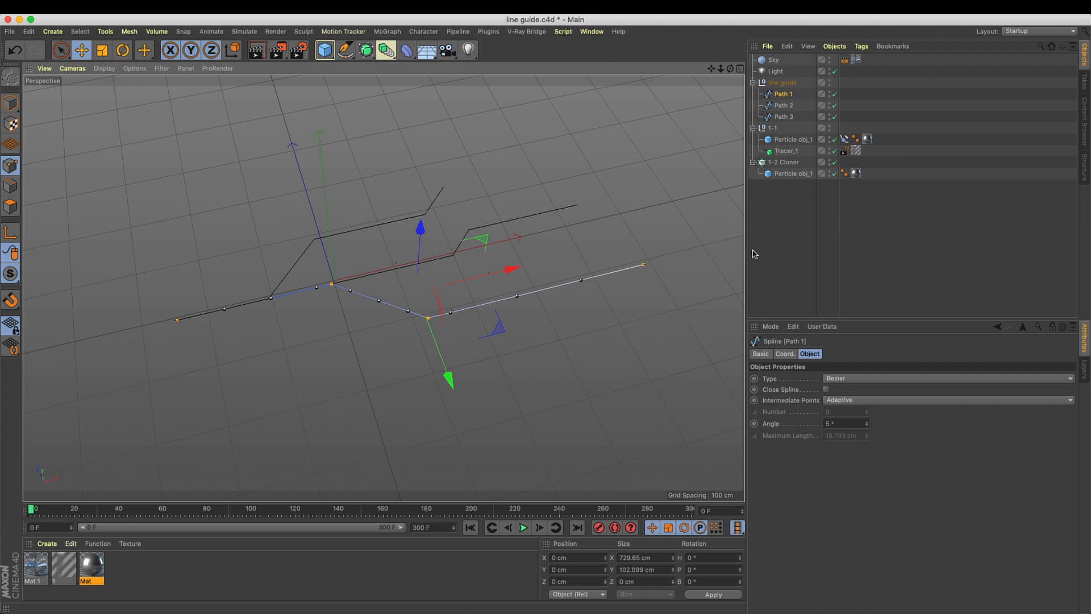
{"action": "right_click", "coordinate": [498, 142]}
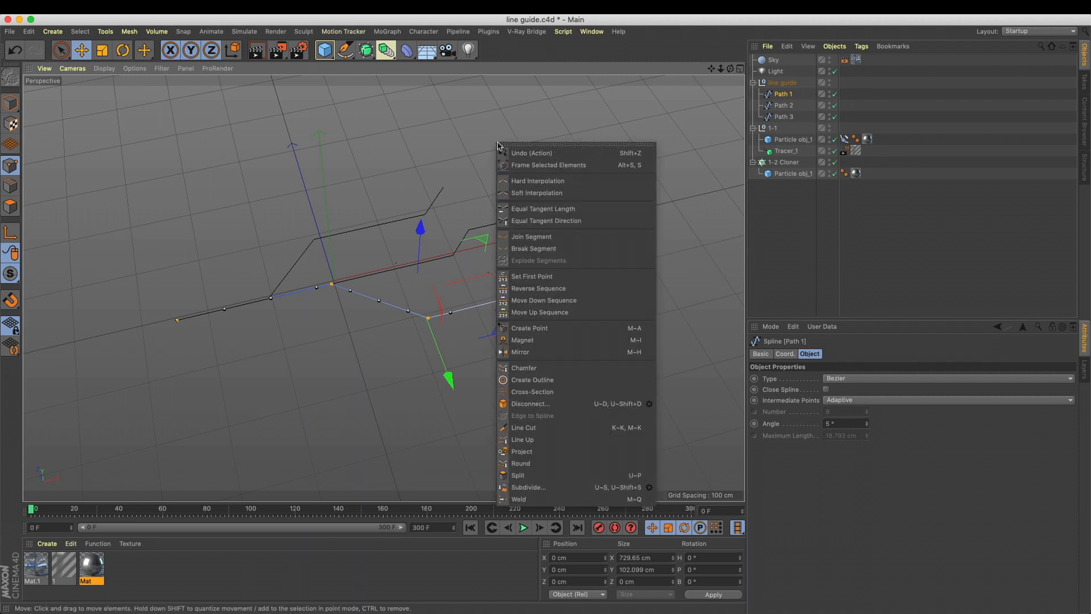
{"action": "left_click", "coordinate": [573, 290]}
{"action": "key", "text": "Return"}
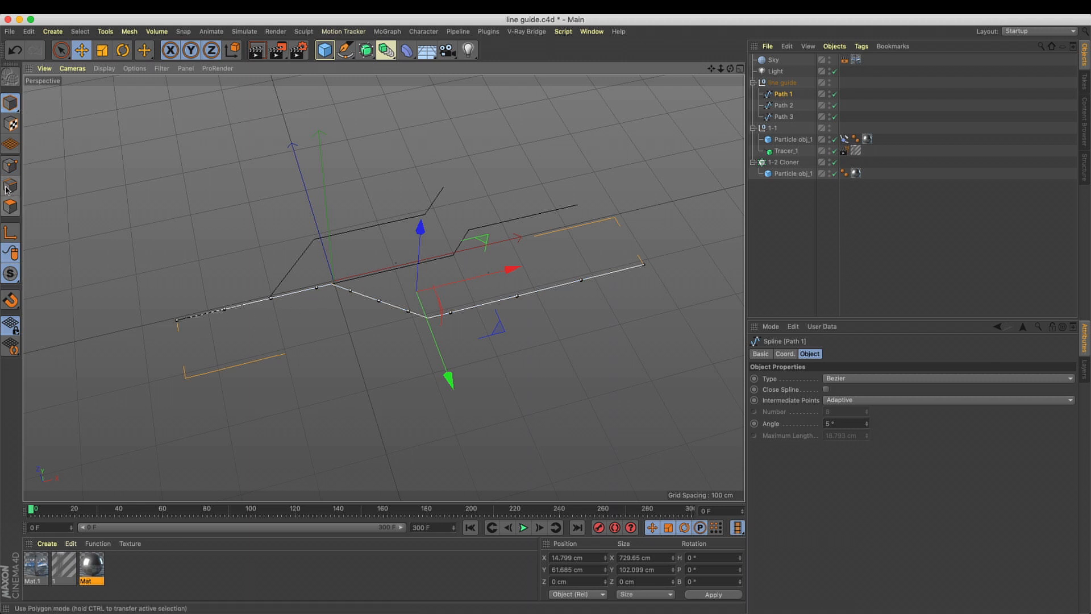
{"action": "key", "text": "Return"}
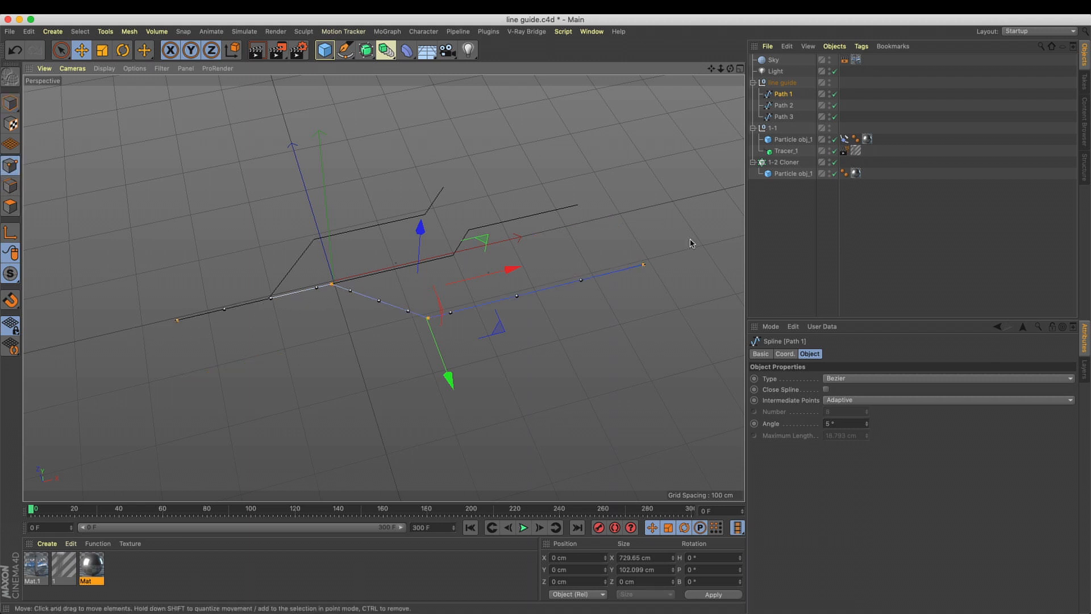
{"action": "key", "text": "Return"}
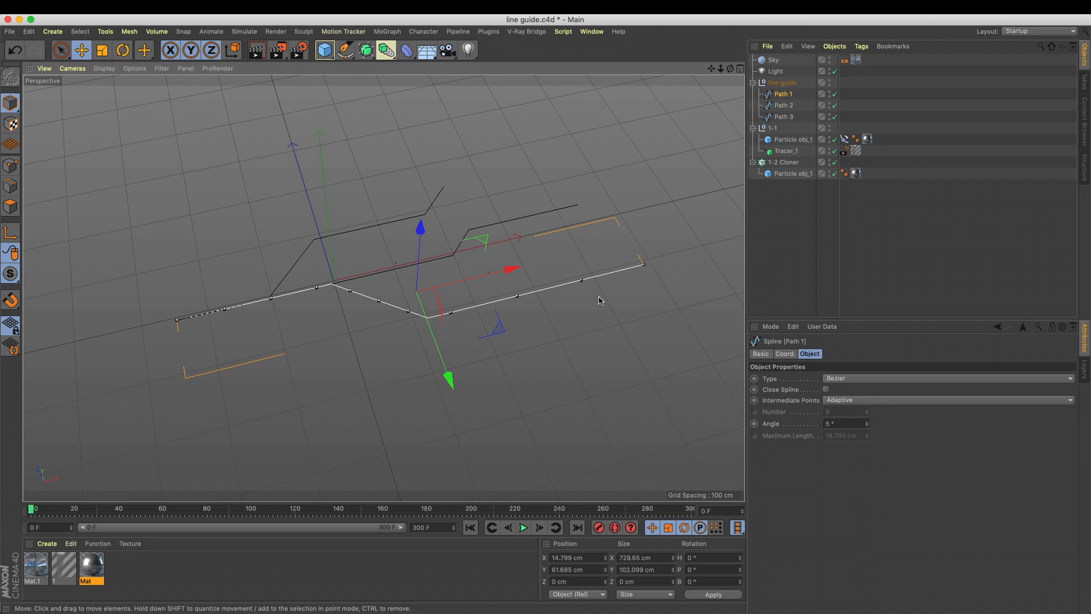
{"action": "left_click", "coordinate": [827, 97]}
{"action": "left_click", "coordinate": [830, 93]}
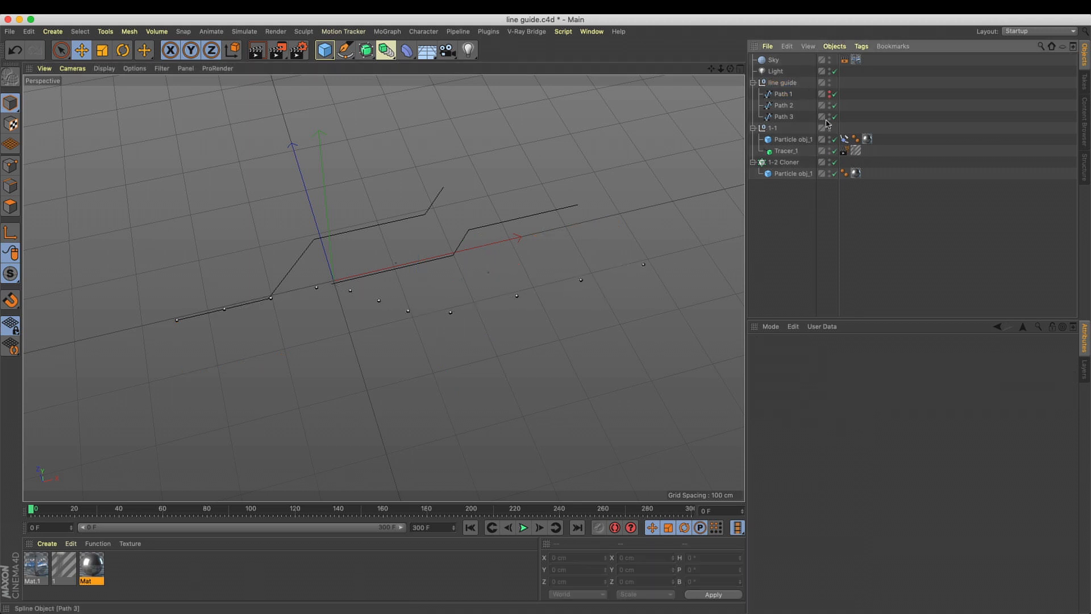
Play the particle animation, return to frame 0 and set Particle obj_1's Align to Spline position to 0% there
{"action": "left_click", "coordinate": [790, 143]}
{"action": "left_click", "coordinate": [524, 528]}
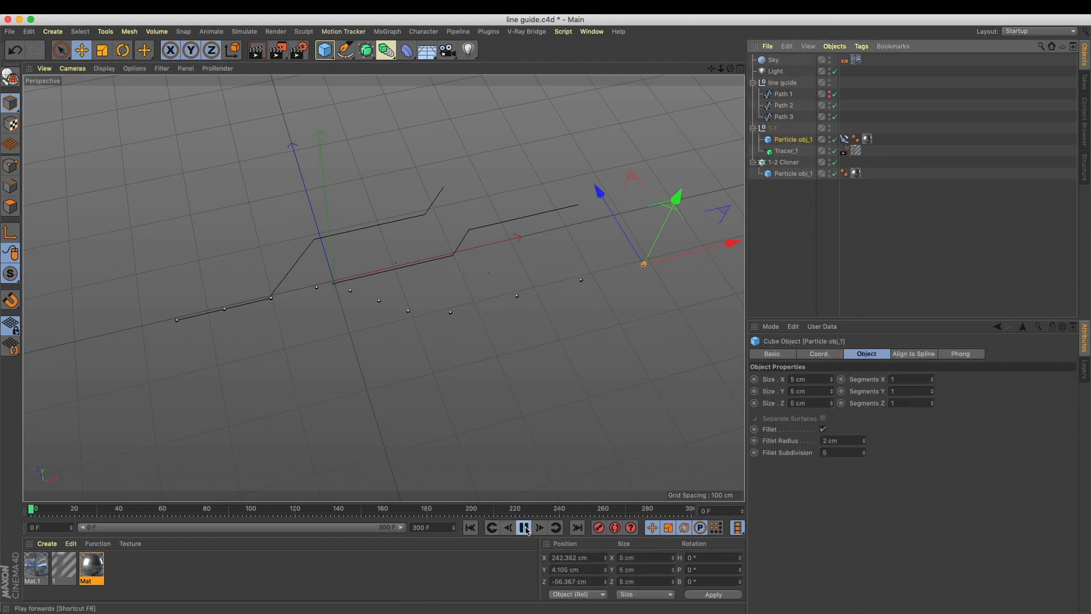
{"action": "left_click", "coordinate": [524, 528]}
{"action": "left_click", "coordinate": [844, 139]}
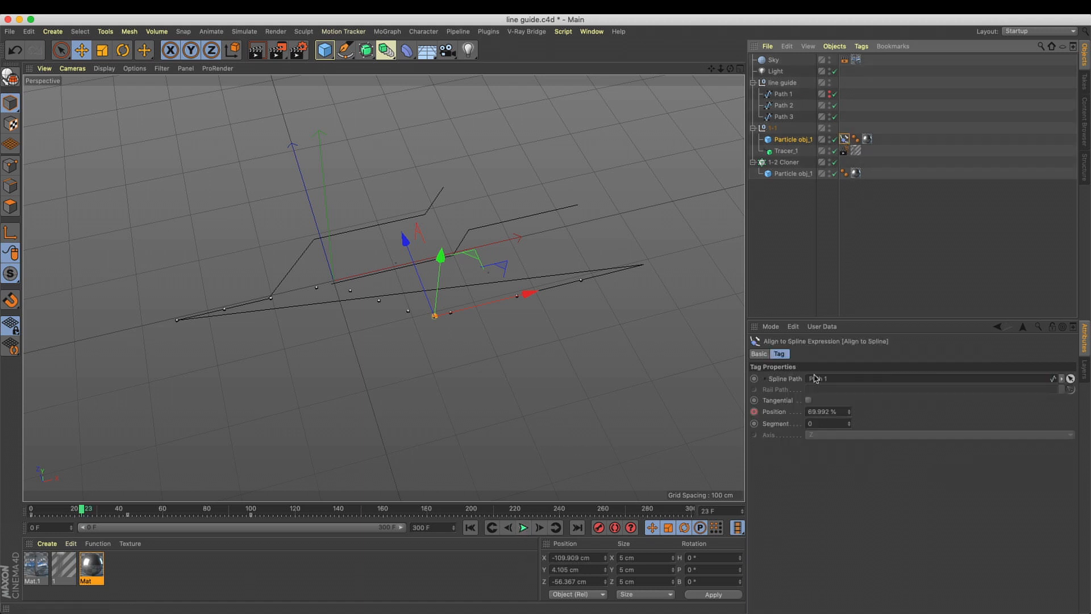
{"action": "left_click", "coordinate": [32, 510]}
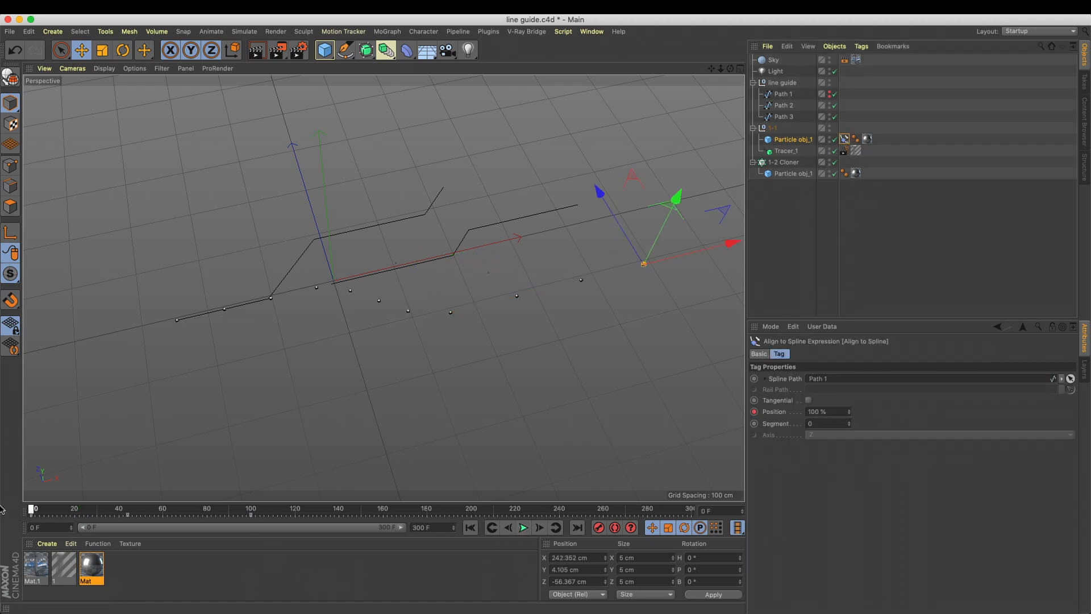
{"action": "left_click_drag", "start_coordinate": [834, 410], "coordinate": [685, 408]}
{"action": "type", "text": "0"}
{"action": "key", "text": "Return"}
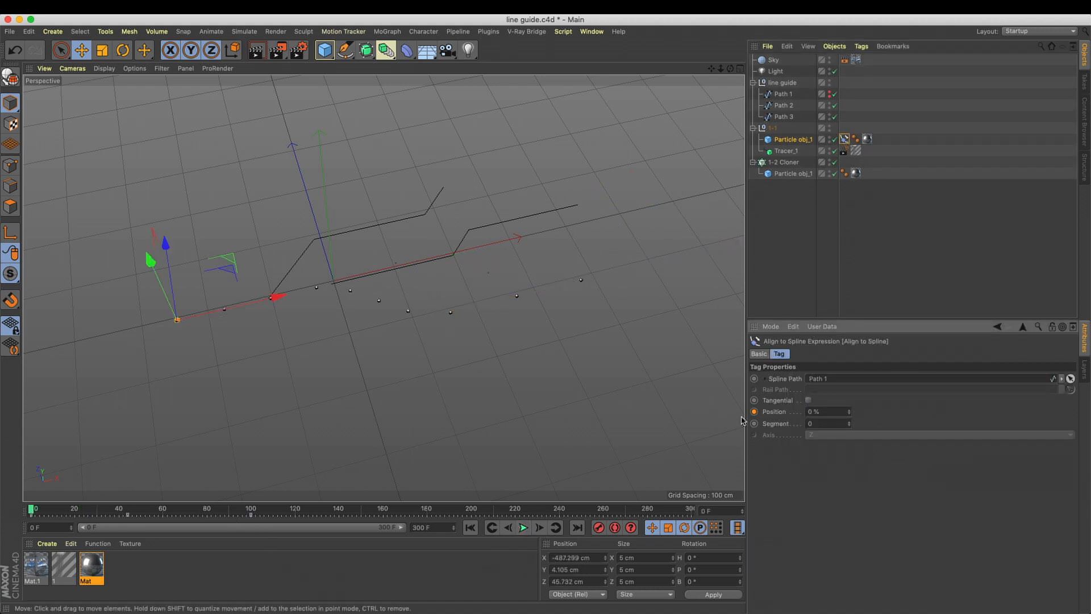
Set Particle obj_1's Align to Spline position key at frame 100 to 100% and play back the animation
{"action": "left_click_drag", "start_coordinate": [76, 511], "coordinate": [254, 531]}
{"action": "left_click_drag", "start_coordinate": [831, 411], "coordinate": [761, 408]}
{"action": "type", "text": "100"}
{"action": "key", "text": "Return"}
{"action": "left_click", "coordinate": [523, 527]}
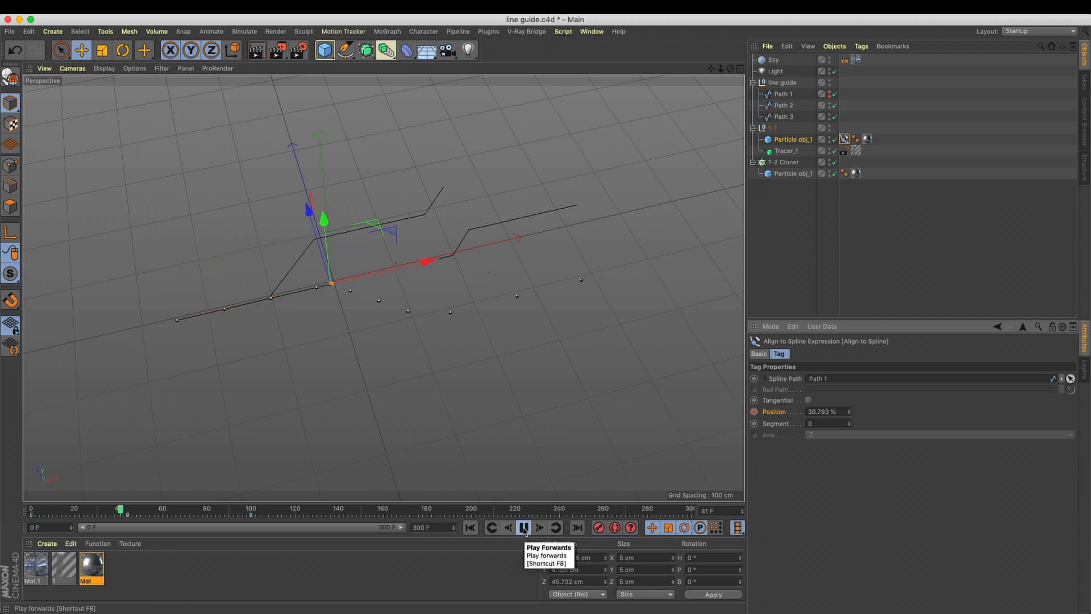
{"action": "left_click", "coordinate": [524, 530]}
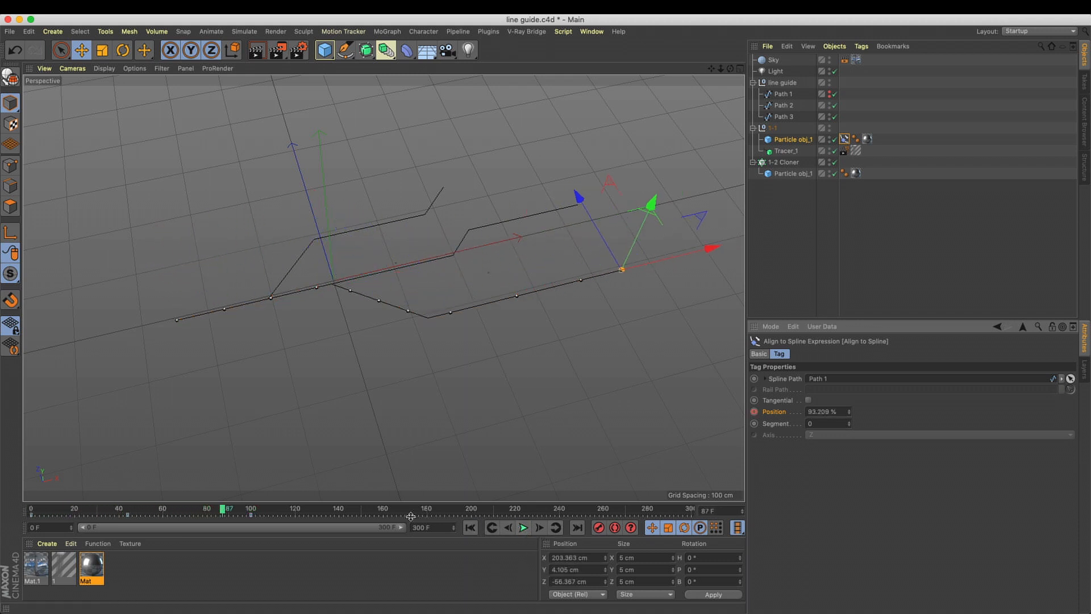
{"action": "mouse_move", "coordinate": [104, 511]}
{"action": "left_mouse_down"}
{"action": "mouse_move", "coordinate": [327, 520]}
{"action": "mouse_move", "coordinate": [17, 516]}
{"action": "left_mouse_up"}
{"action": "left_click", "coordinate": [526, 529]}
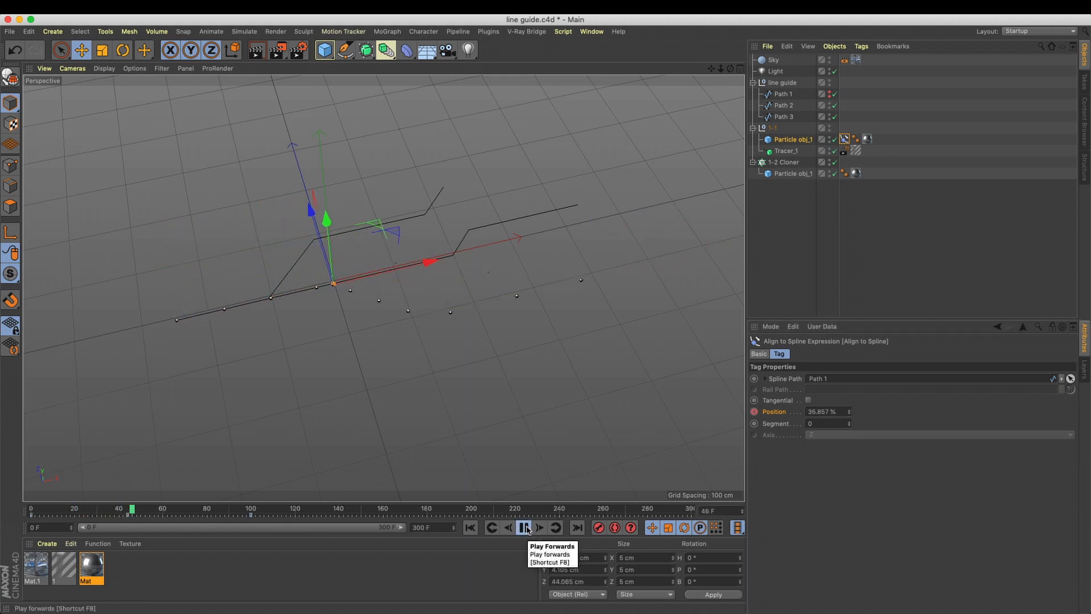
{"action": "left_click", "coordinate": [526, 528]}
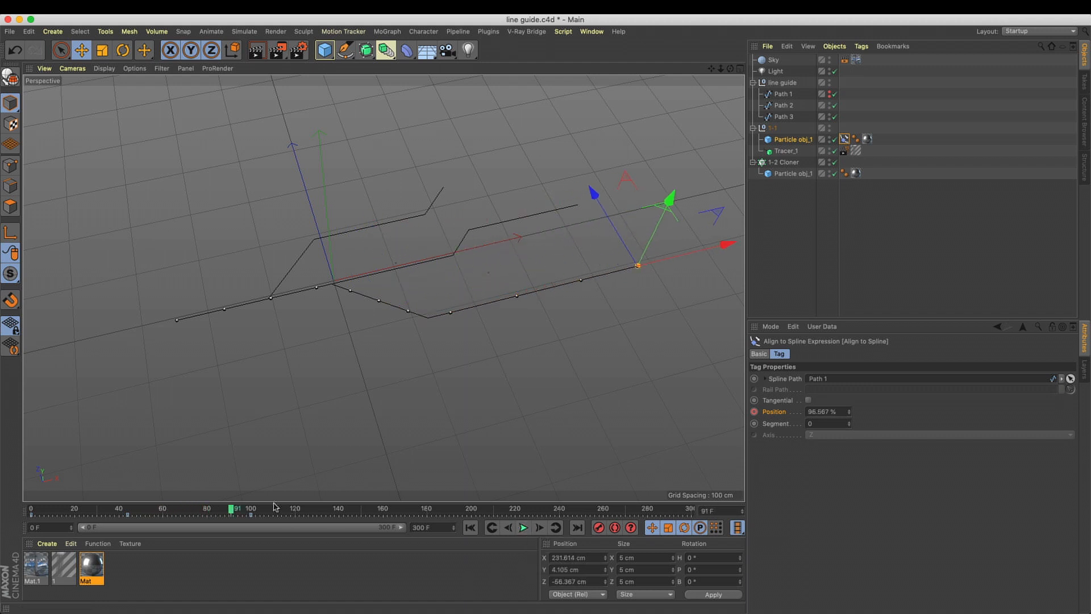
Move the particle's 100% position key to frame 109 and play the animation from the start
{"action": "left_click_drag", "start_coordinate": [252, 515], "coordinate": [272, 515]}
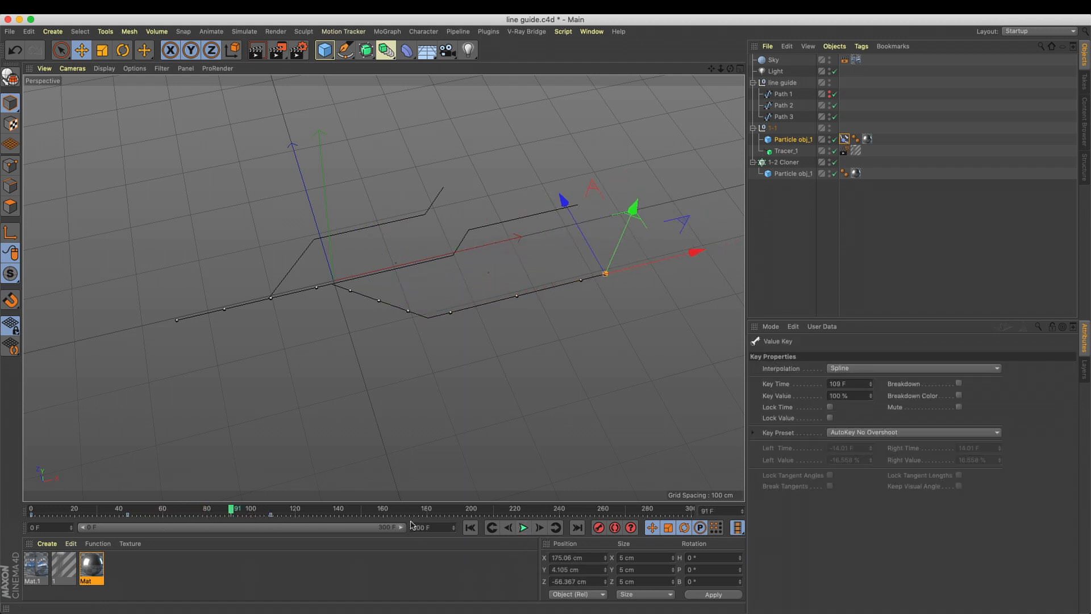
{"action": "left_click", "coordinate": [470, 528]}
{"action": "left_click", "coordinate": [523, 527]}
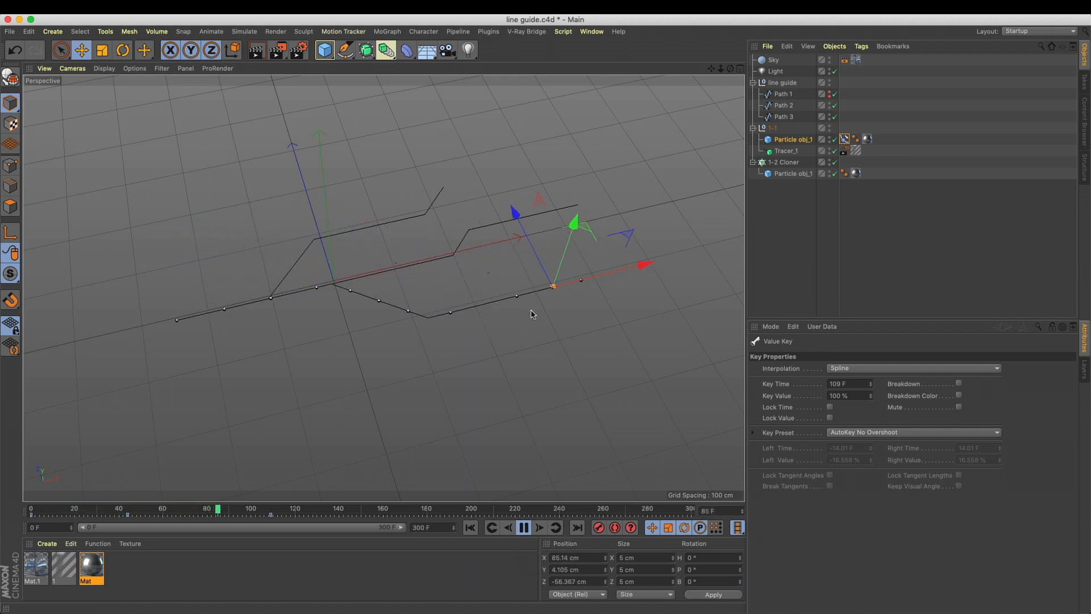
{"action": "left_click", "coordinate": [523, 527]}
Preview the 1-2 Cloner alongside the particle animation, then keyframe the cloner's End at 0% on frame 0
{"action": "left_click", "coordinate": [792, 173]}
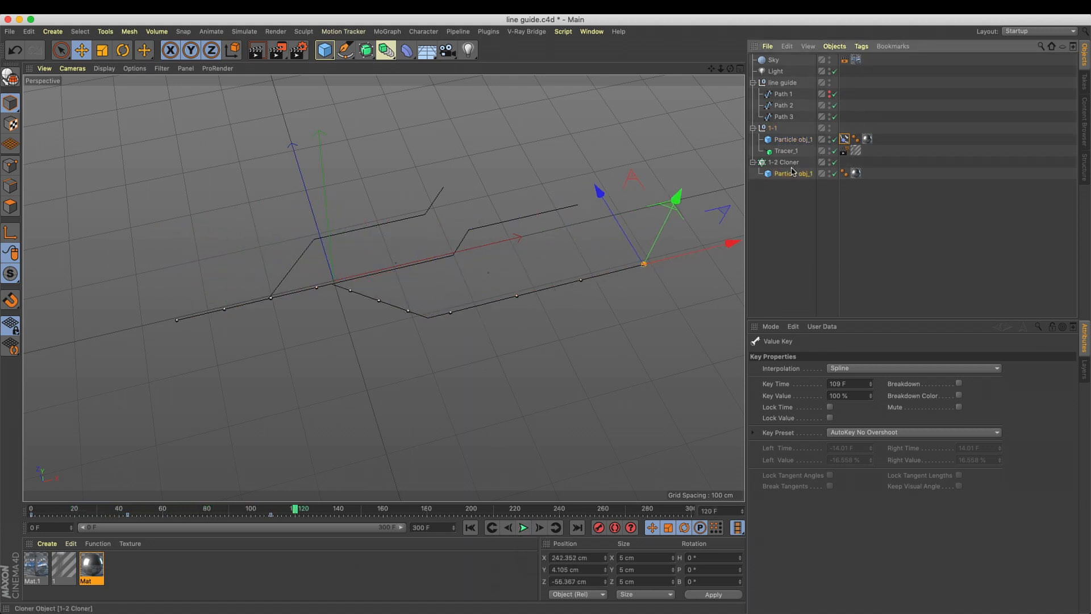
{"action": "left_click", "coordinate": [784, 162]}
{"action": "left_click", "coordinate": [470, 527]}
{"action": "left_click", "coordinate": [523, 527]}
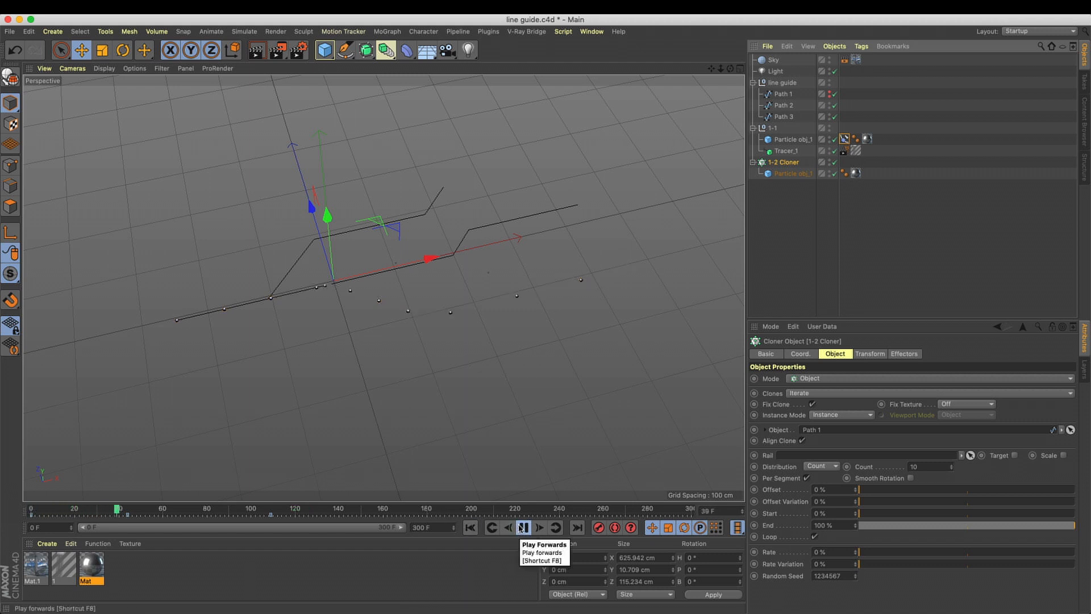
{"action": "left_click", "coordinate": [523, 528]}
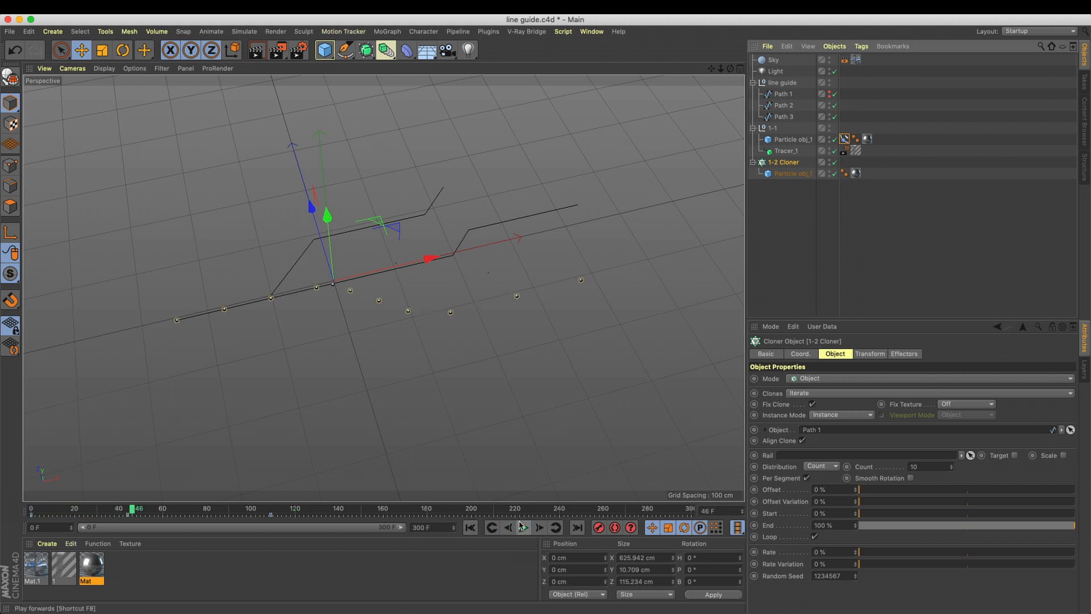
{"action": "left_click_drag", "start_coordinate": [888, 527], "coordinate": [859, 527]}
{"action": "key", "text": "shift+f"}
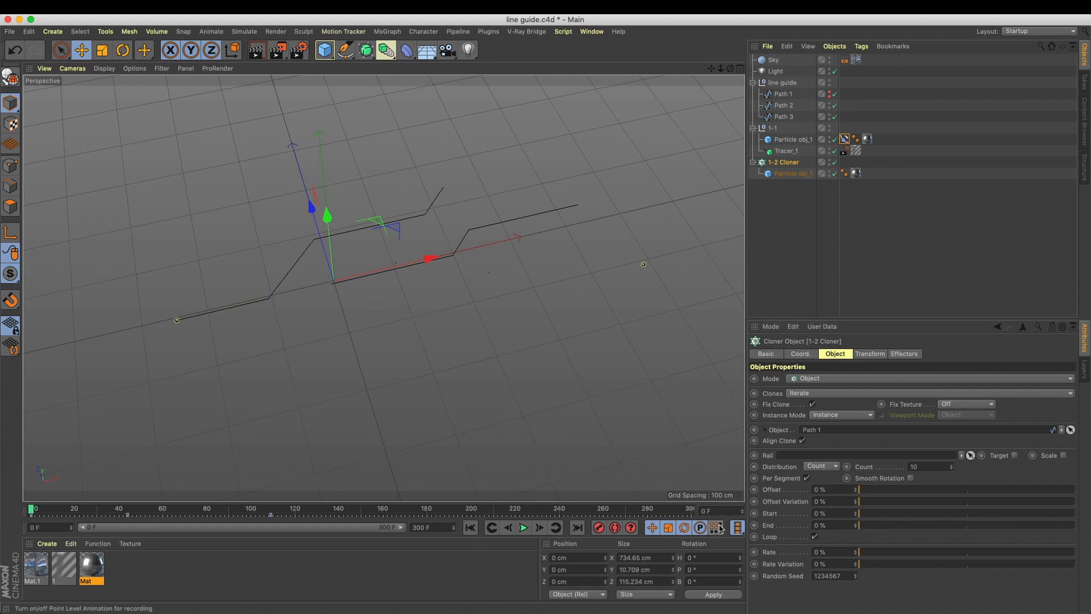
{"action": "left_click", "coordinate": [755, 525], "text": "ctrl"}
Keyframe the 1-2 Cloner's End at 100% on frame 109 and play the animation from the start
{"action": "left_click", "coordinate": [279, 515]}
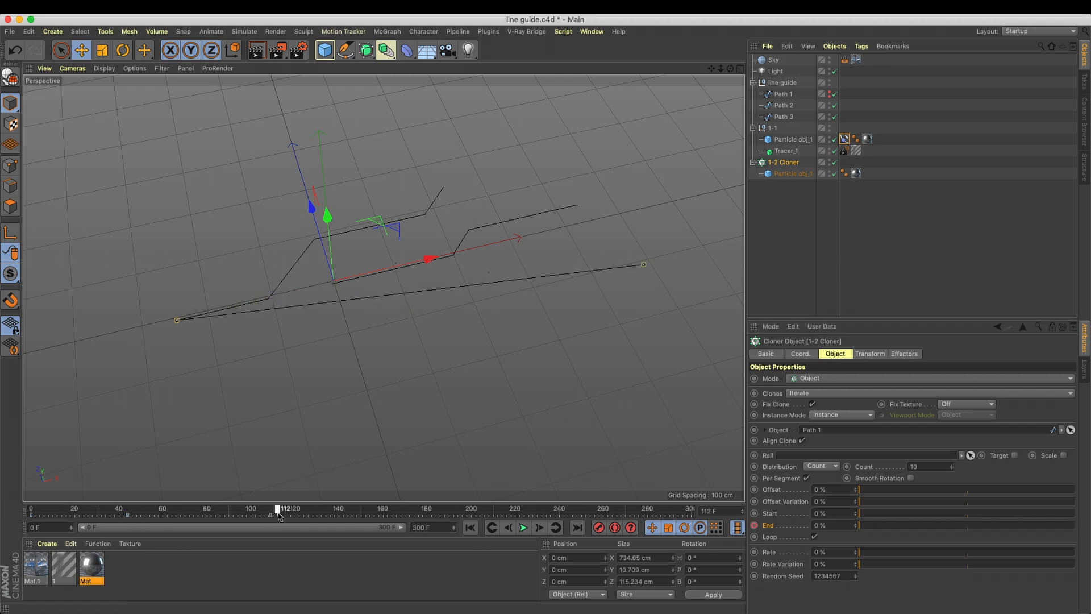
{"action": "left_click_drag", "start_coordinate": [896, 527], "coordinate": [1081, 525]}
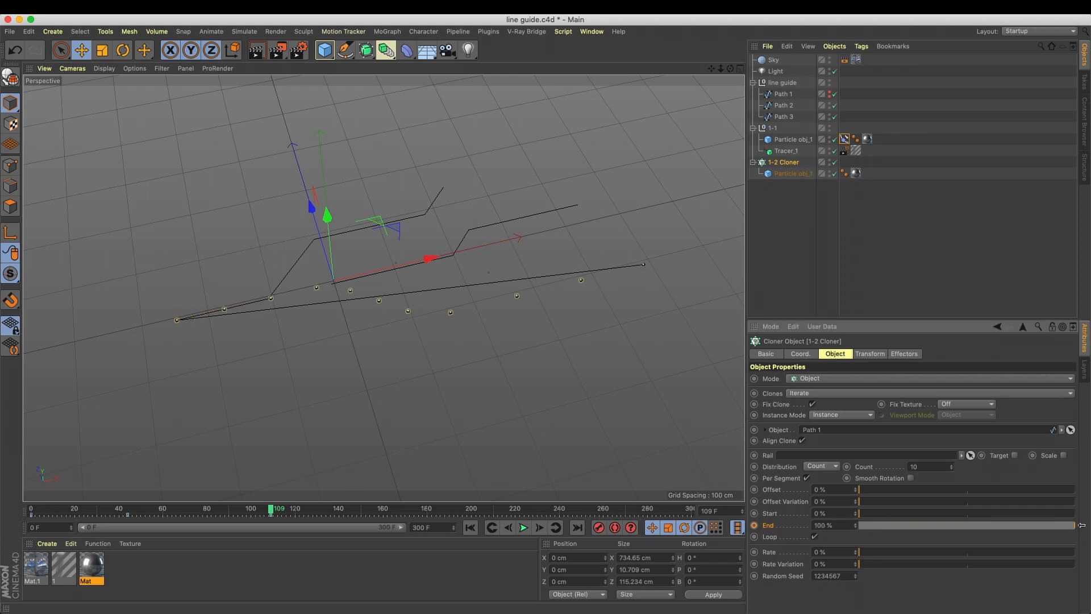
{"action": "left_click", "coordinate": [754, 526], "text": "ctrl"}
{"action": "left_click", "coordinate": [470, 527]}
{"action": "left_click", "coordinate": [523, 527]}
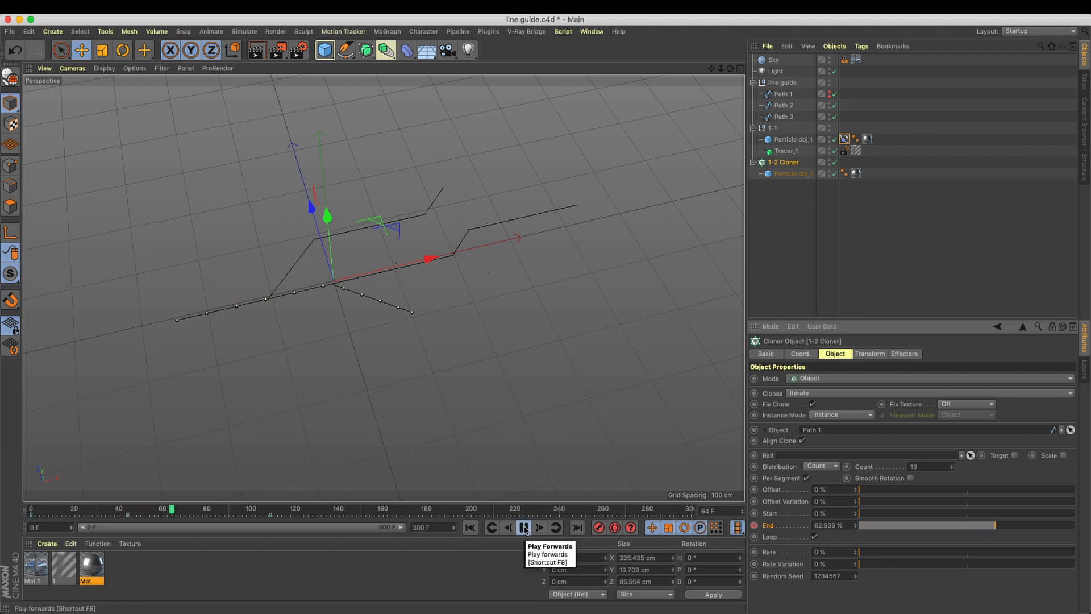
{"action": "left_click", "coordinate": [523, 527]}
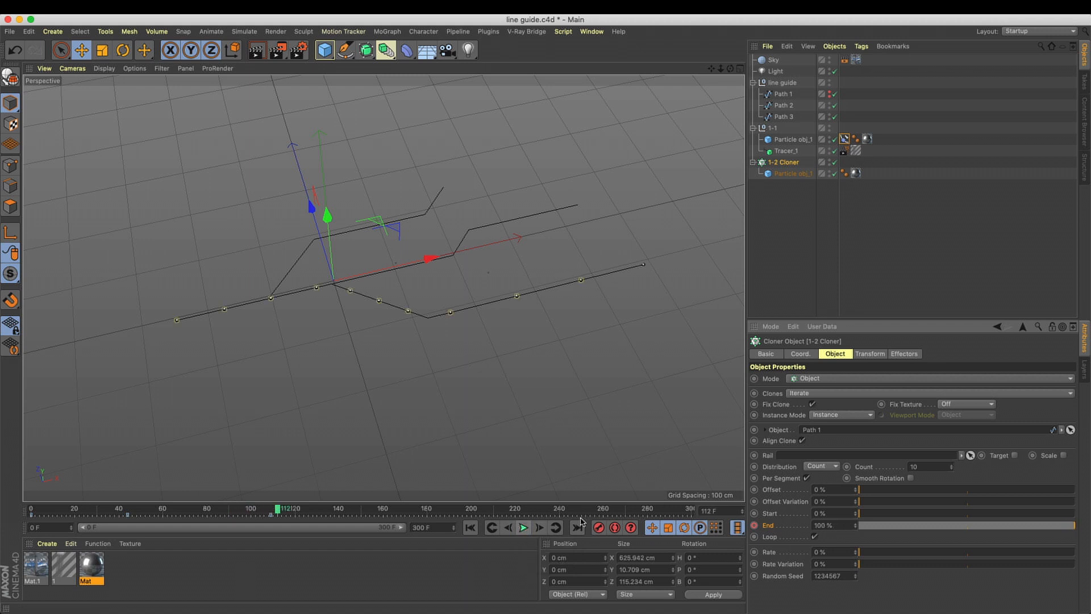
{"action": "left_click", "coordinate": [470, 528]}
{"action": "left_click", "coordinate": [524, 528]}
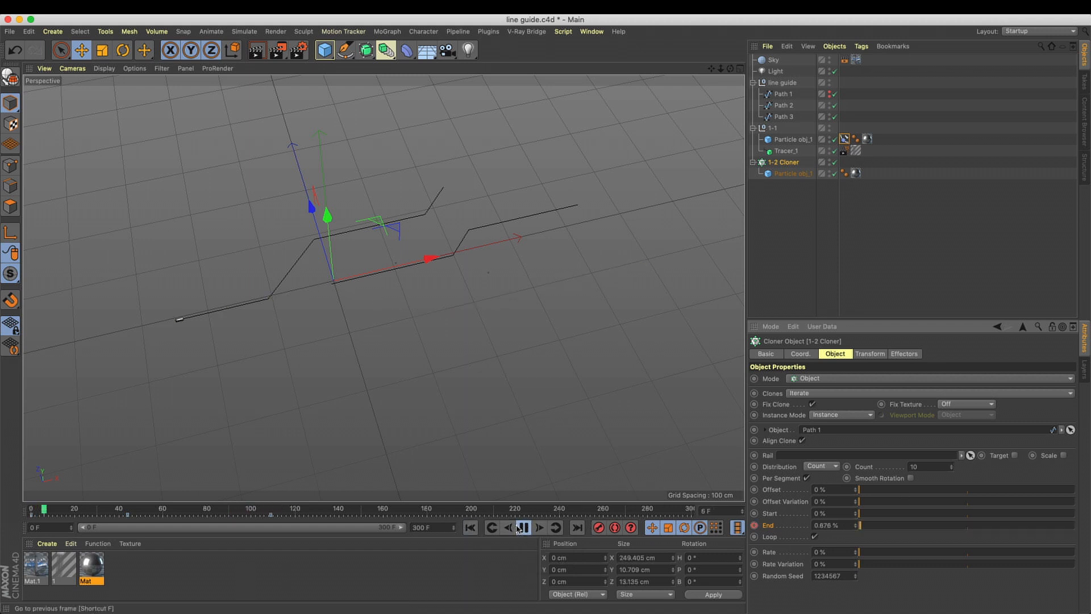
{"action": "left_click", "coordinate": [522, 527]}
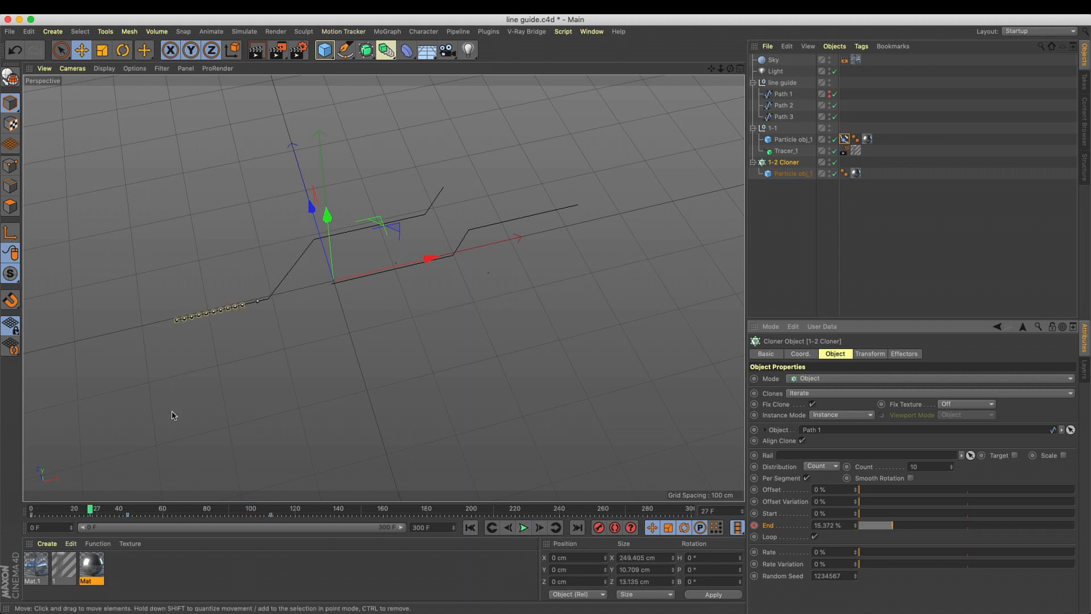
Keyframe the 1-2 Cloner's Count at 0 on frame 0 and set the Count to 20 at frame 23
{"action": "left_click", "coordinate": [31, 507]}
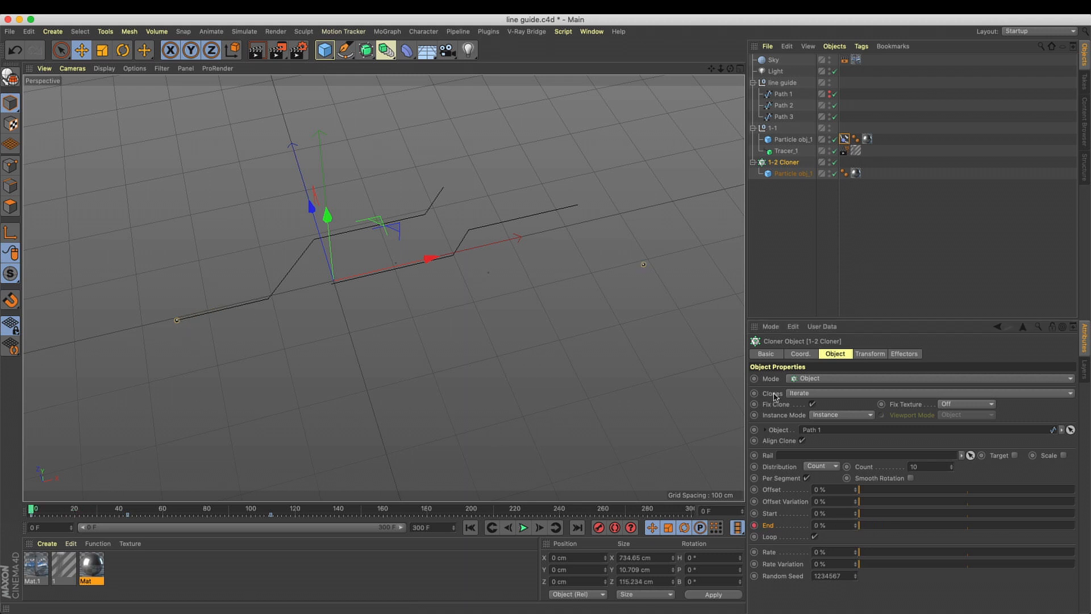
{"action": "left_click", "coordinate": [847, 466], "text": "ctrl"}
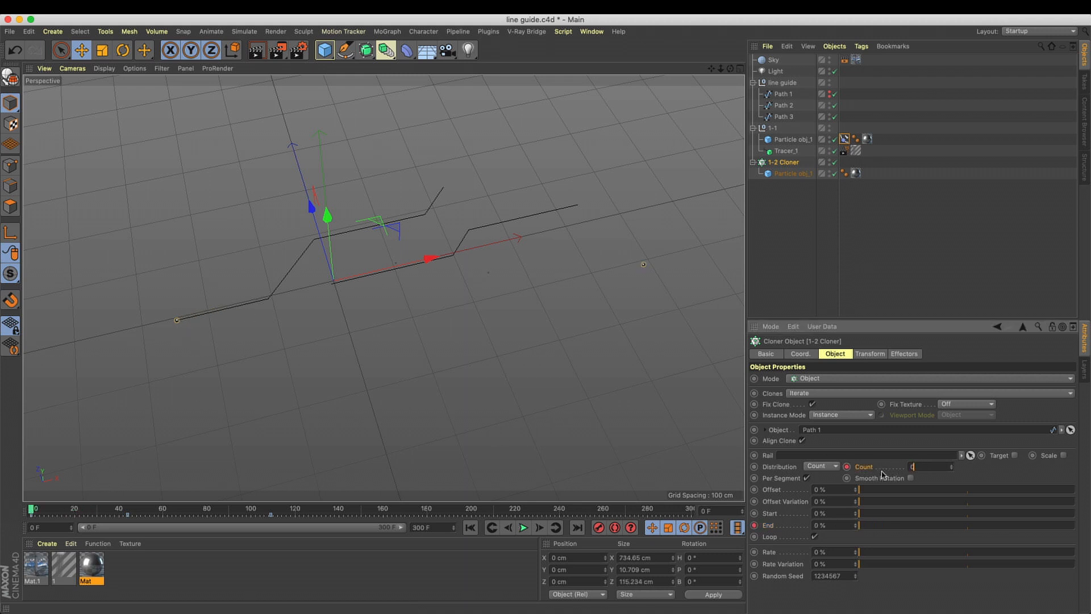
{"action": "left_click", "coordinate": [82, 508]}
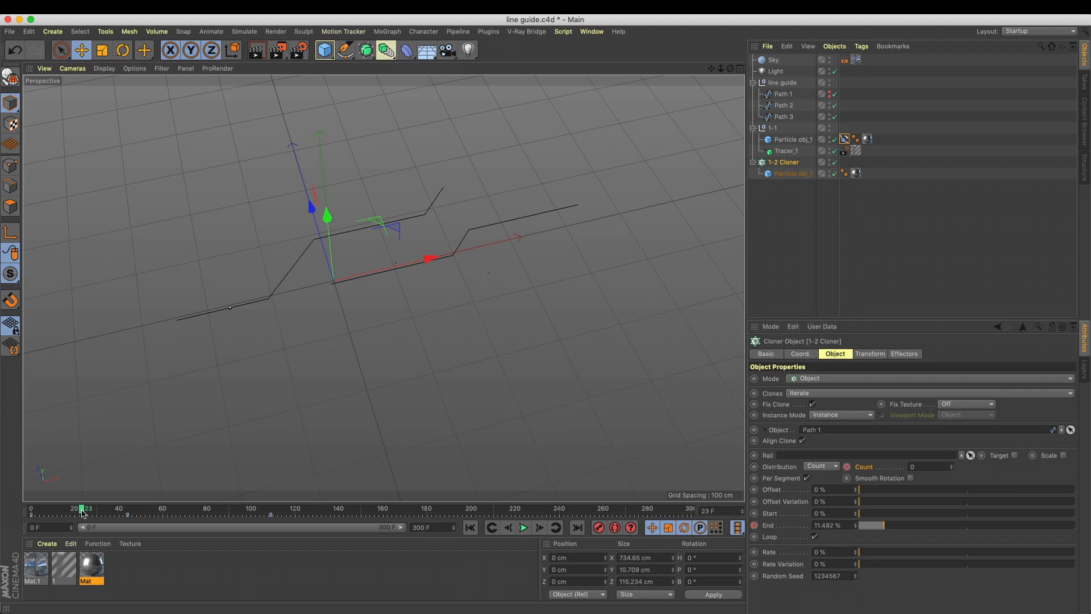
{"action": "left_click", "coordinate": [926, 465]}
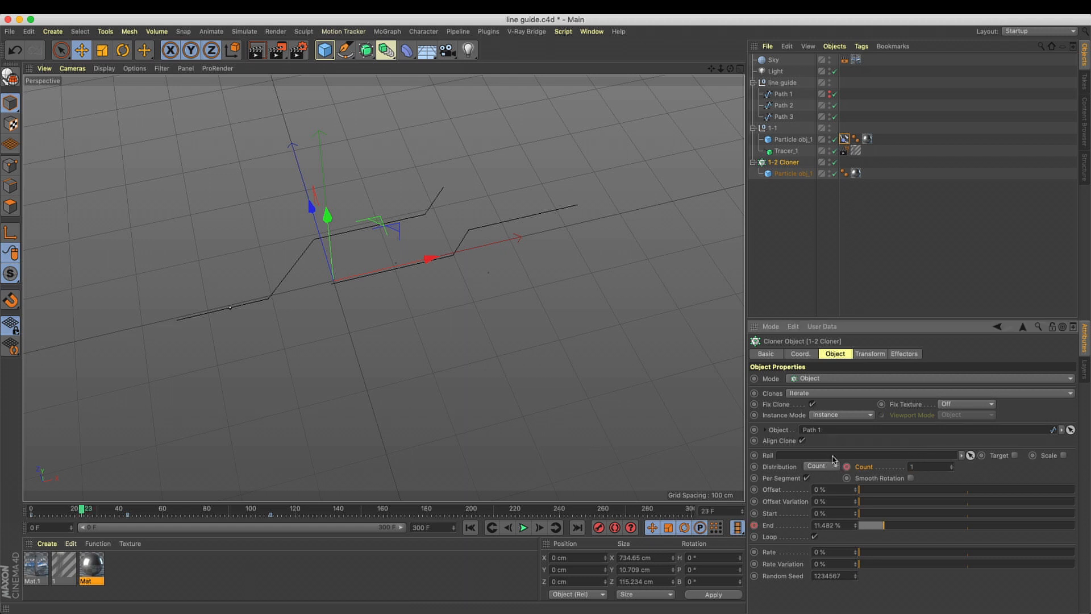
{"action": "type", "text": "20"}
{"action": "key", "text": "Return"}
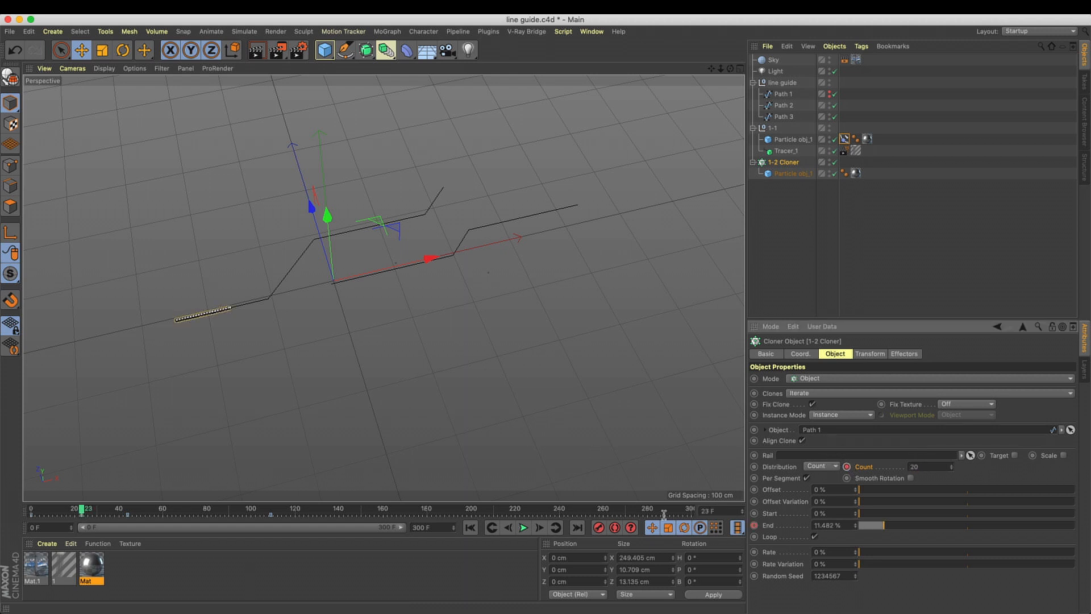
Play the animation from the start to check how the clones spread along the path
{"action": "left_click", "coordinate": [471, 528]}
{"action": "left_click", "coordinate": [524, 528]}
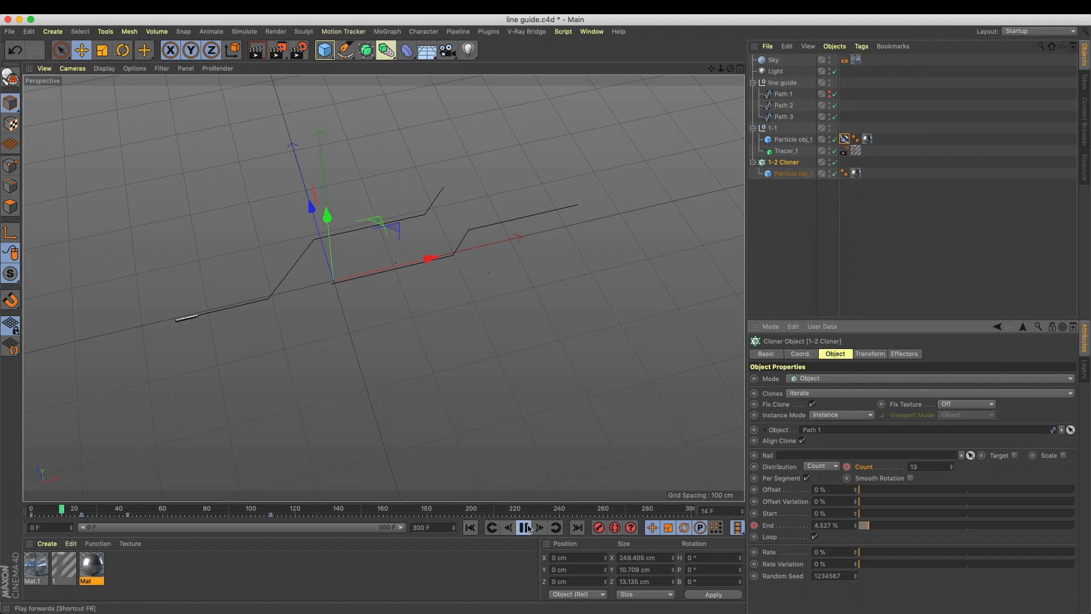
{"action": "left_click", "coordinate": [526, 528]}
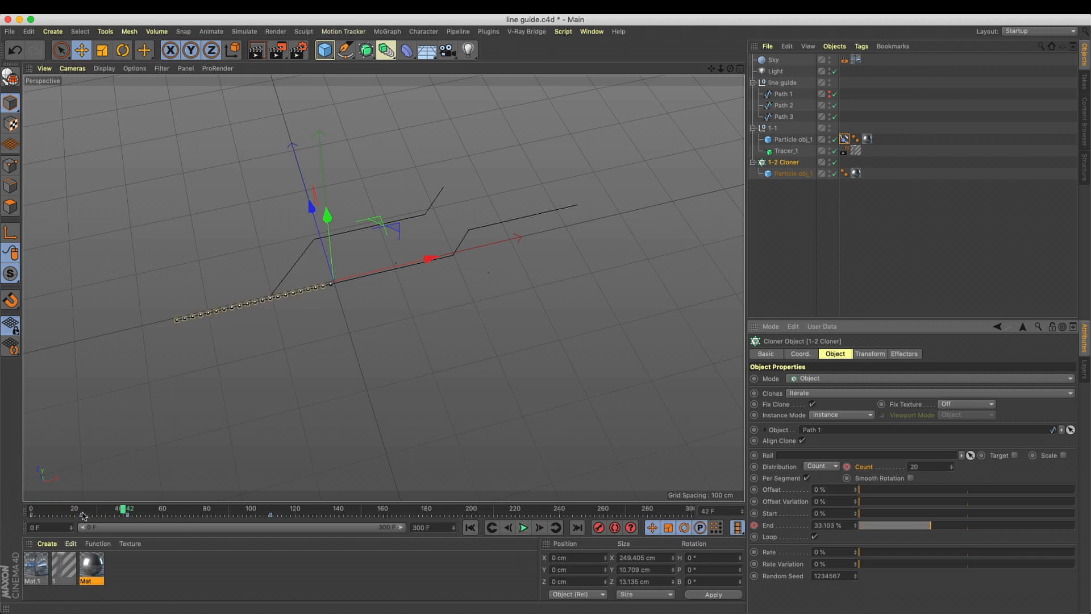
Move the 1-2 Cloner's Count key of 20 to frame 60 and replay the animation from the start
{"action": "left_click_drag", "start_coordinate": [83, 518], "coordinate": [163, 518]}
{"action": "left_click", "coordinate": [470, 528]}
{"action": "left_click", "coordinate": [523, 528]}
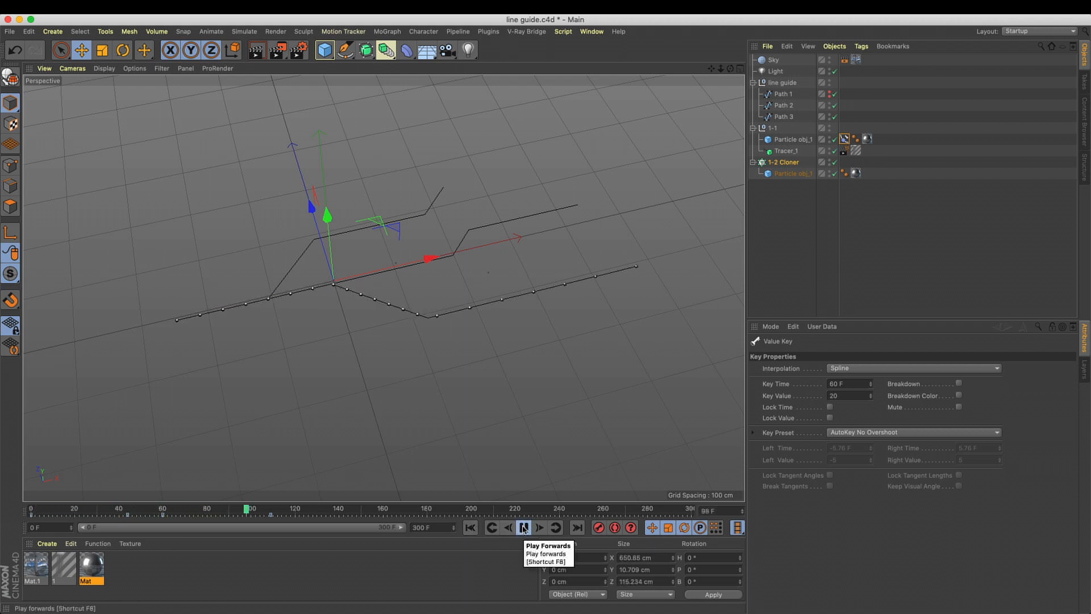
{"action": "left_click", "coordinate": [524, 528]}
{"action": "left_click", "coordinate": [470, 528]}
{"action": "left_click", "coordinate": [524, 528]}
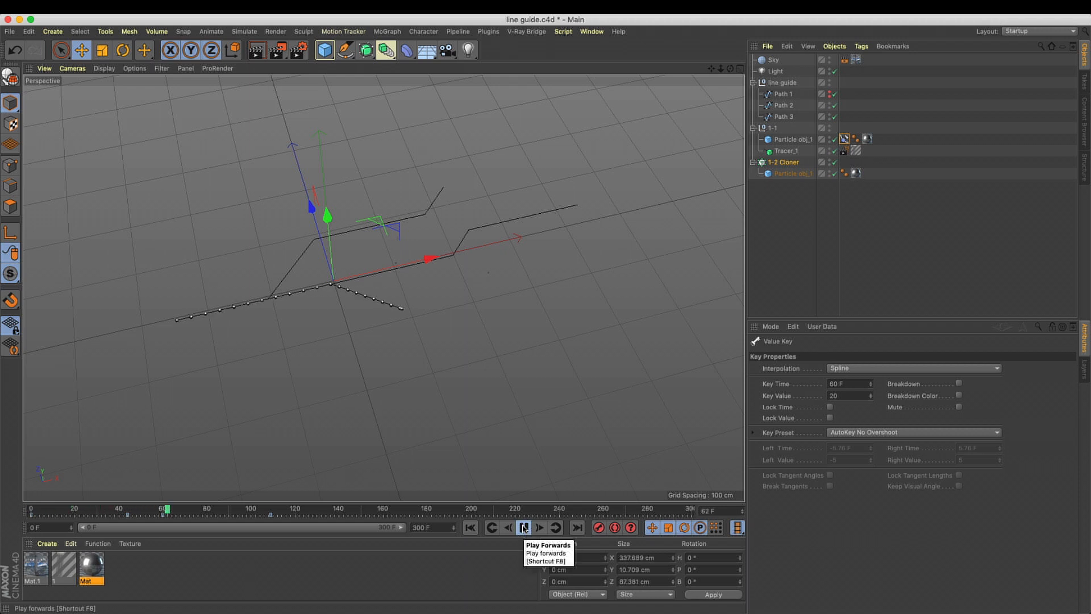
{"action": "left_click", "coordinate": [523, 527]}
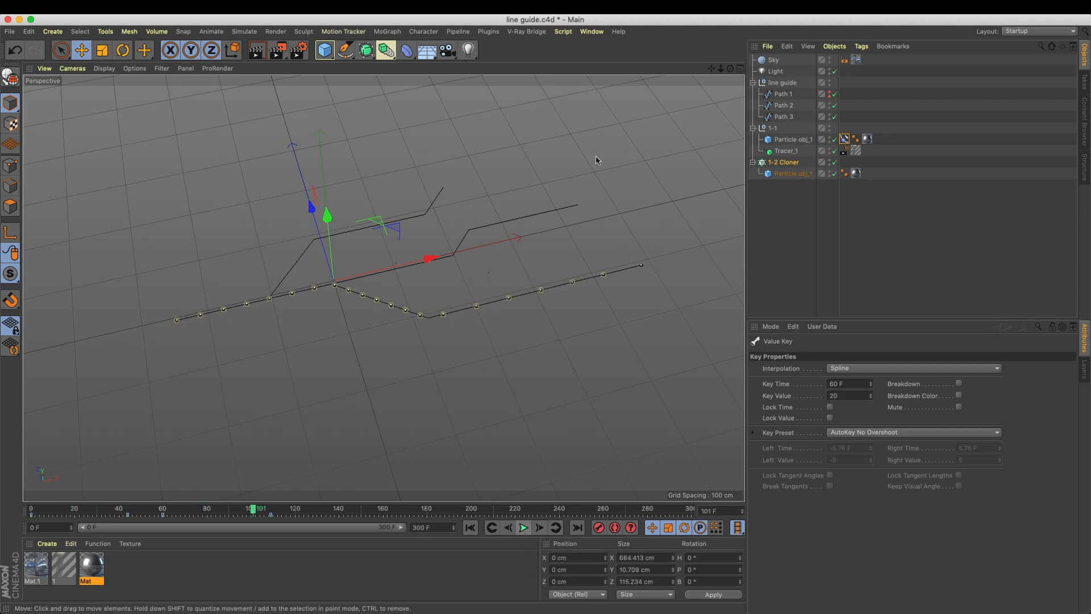
Set all Position, Count and End keys of the spline alignment and 1-2 Cloner to Linear interpolation in the F-Curve timeline
{"action": "left_click", "coordinate": [592, 31]}
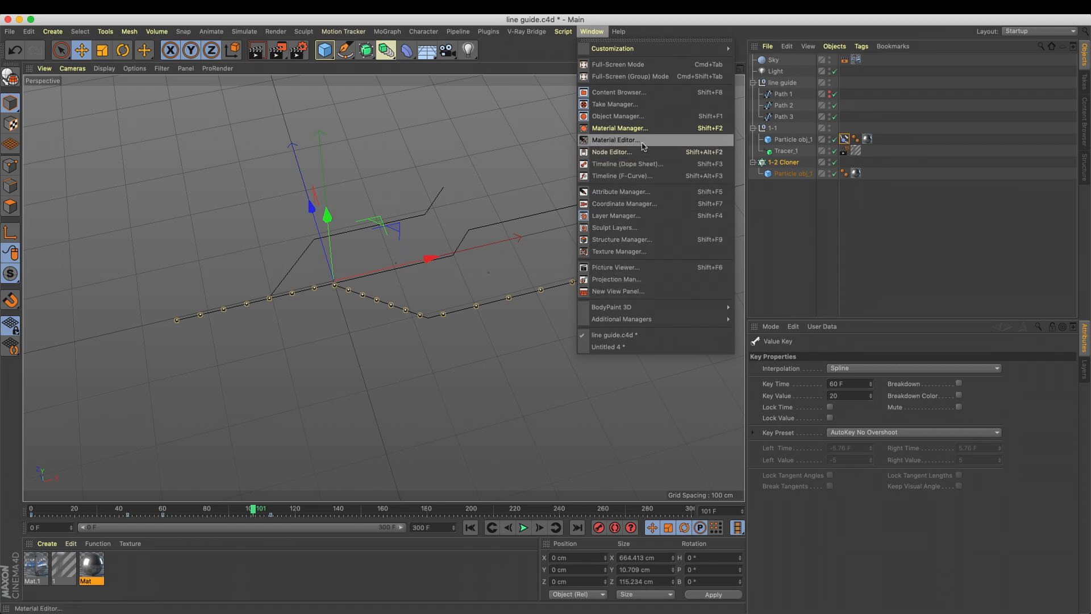
{"action": "left_click", "coordinate": [648, 176]}
{"action": "left_click", "coordinate": [675, 252]}
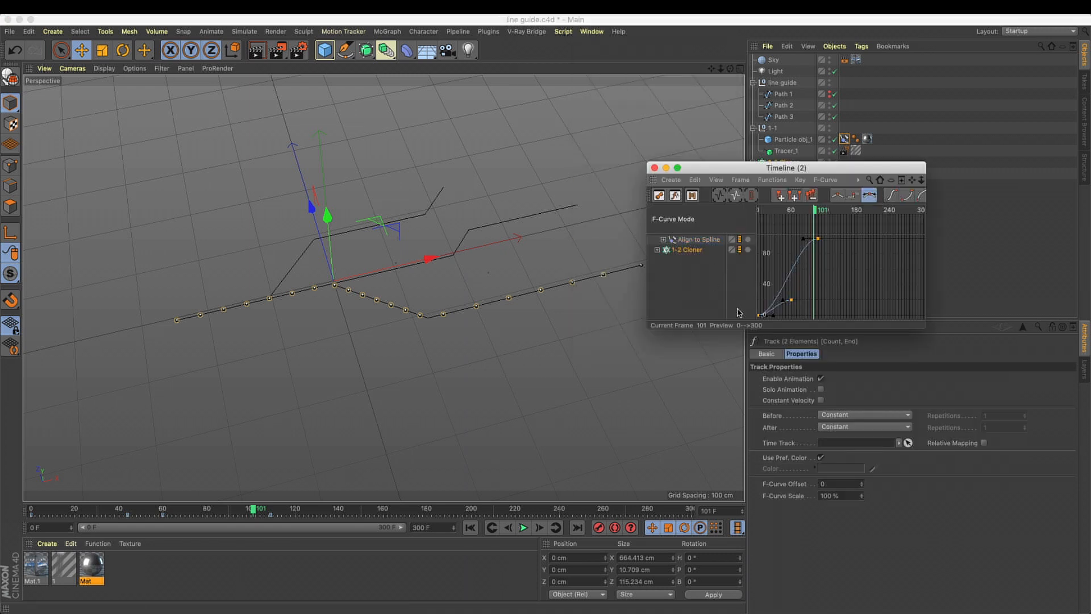
{"action": "left_click_drag", "start_coordinate": [729, 329], "coordinate": [731, 516]}
{"action": "left_click_drag", "start_coordinate": [699, 303], "coordinate": [671, 224]}
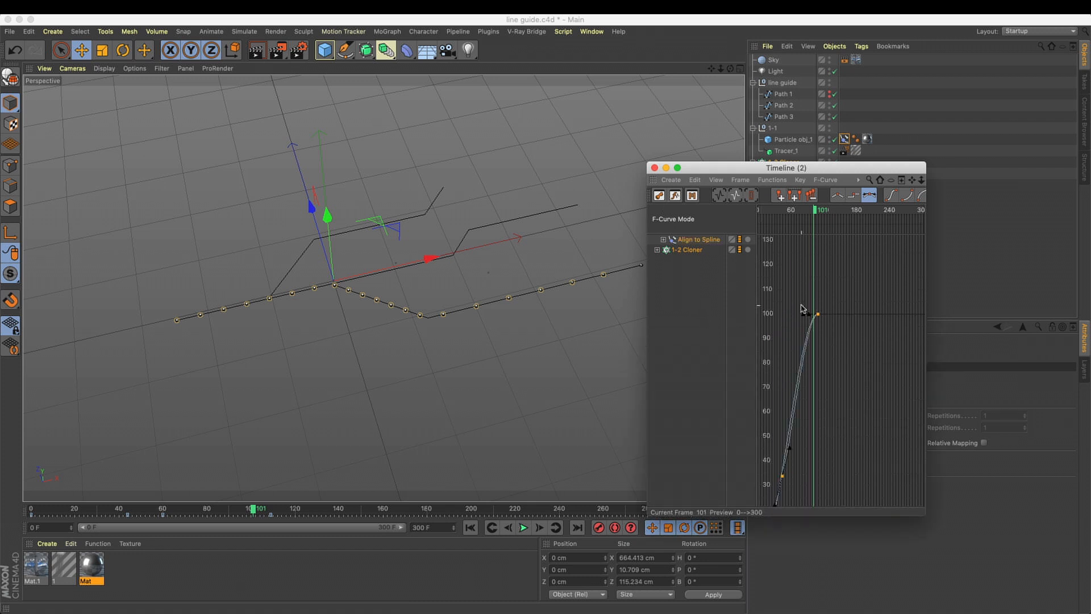
{"action": "scroll", "coordinate": [853, 321], "scroll_direction": "down", "scroll_amount": 6}
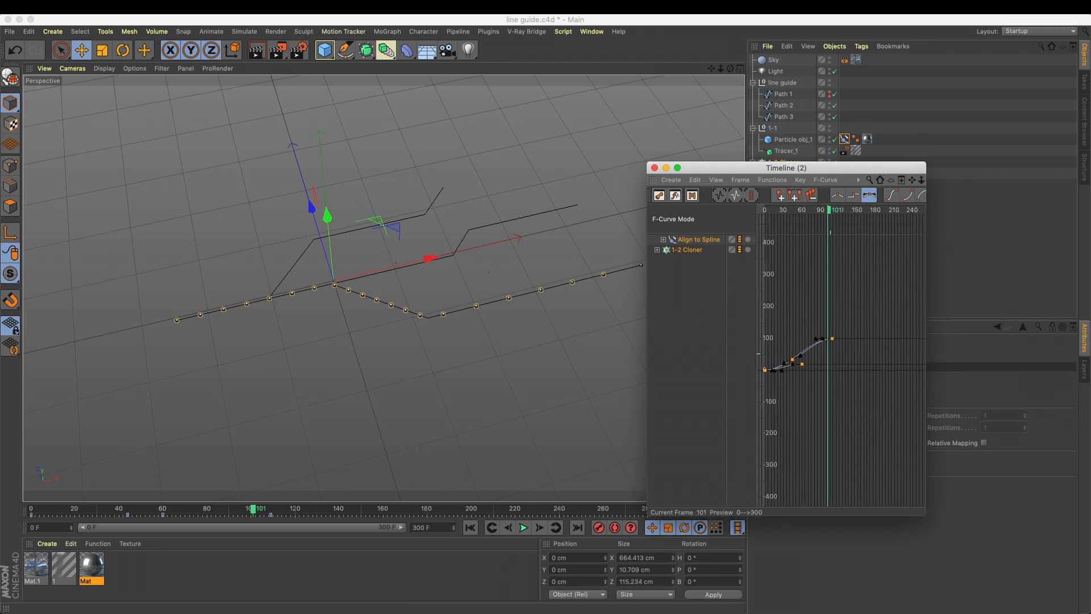
{"action": "right_click", "coordinate": [832, 309]}
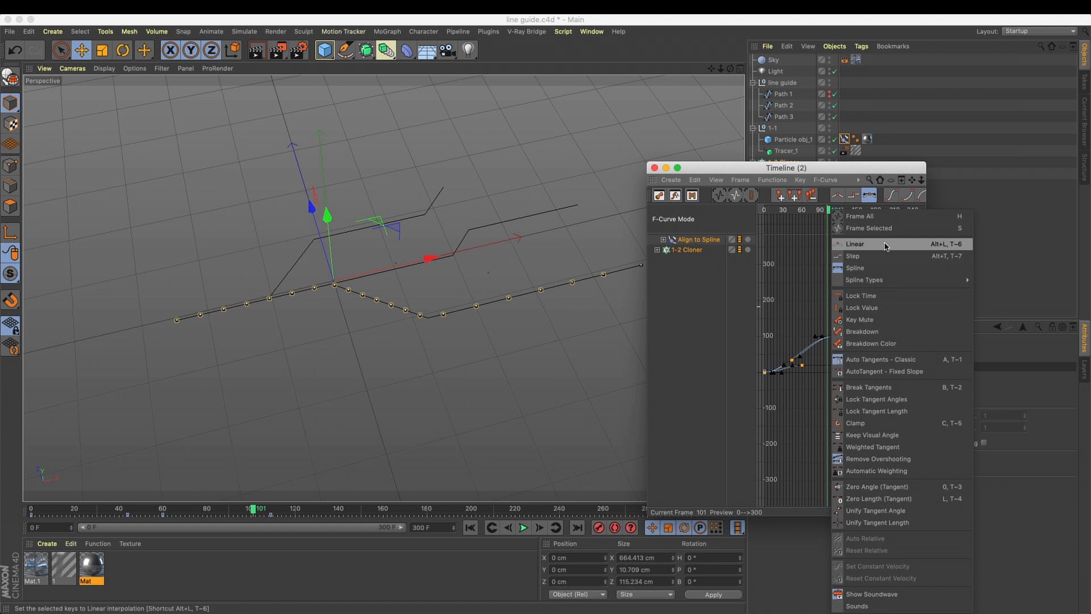
{"action": "left_click", "coordinate": [885, 246]}
{"action": "left_click", "coordinate": [655, 167]}
Play the animation from the start to check the linear motion of particle and clones
{"action": "left_click", "coordinate": [470, 527]}
{"action": "left_click", "coordinate": [522, 527]}
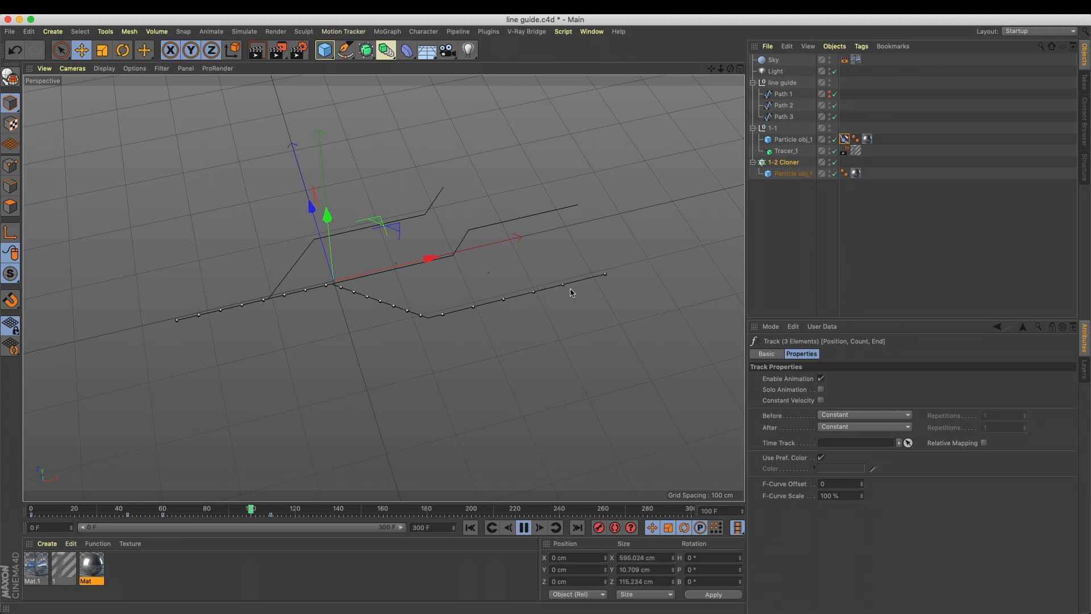
{"action": "left_click", "coordinate": [523, 528]}
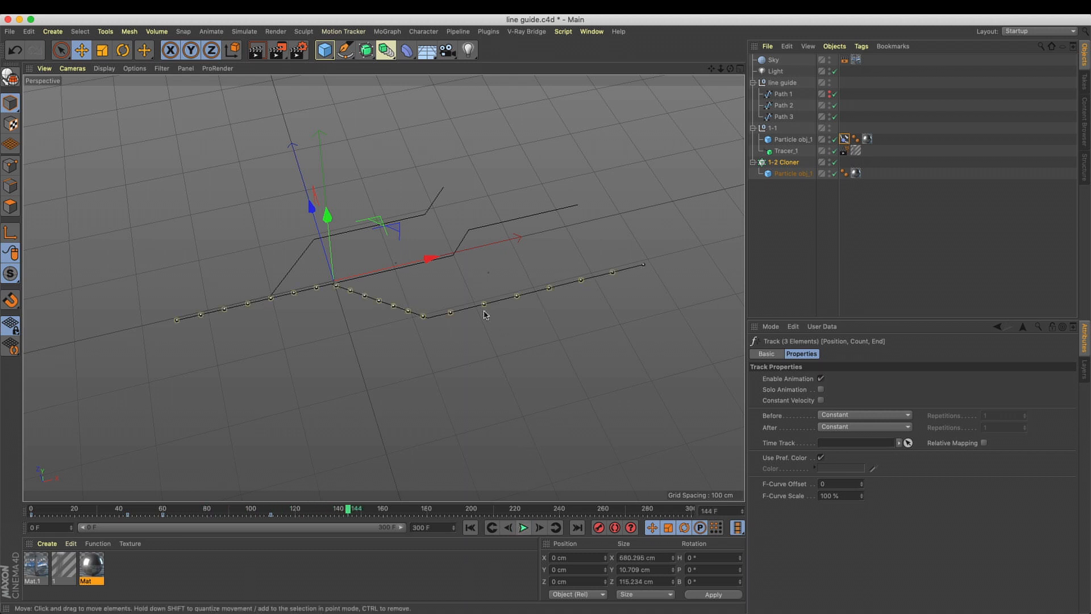
Keyframe the 1-2 Cloner's Offset Variation at 0% on frame 0 and set it to 100% at frame 60
{"action": "left_click", "coordinate": [820, 173]}
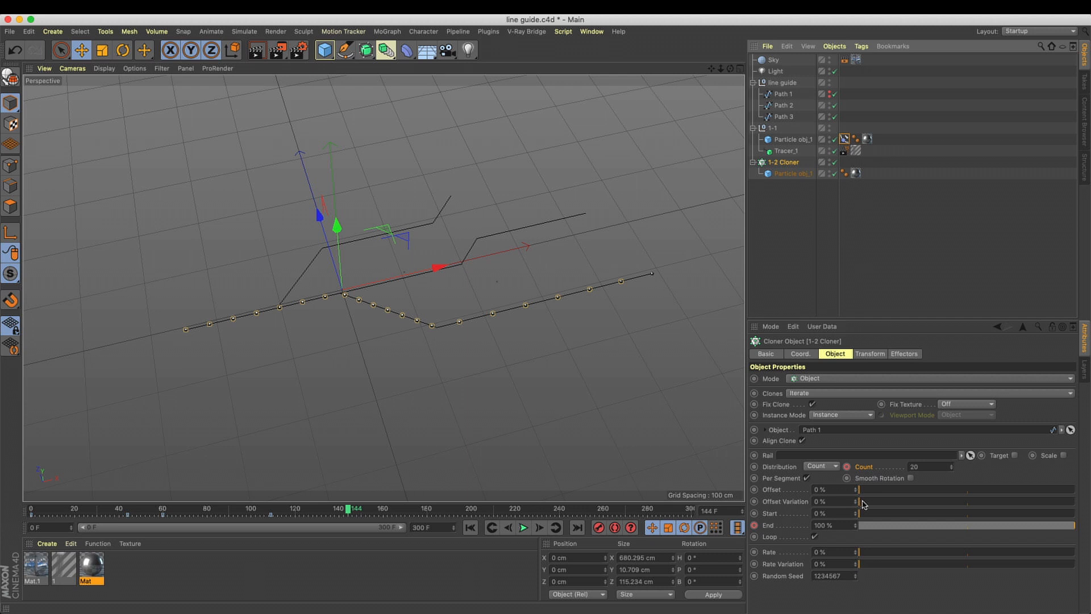
{"action": "left_click_drag", "start_coordinate": [861, 490], "coordinate": [808, 506]}
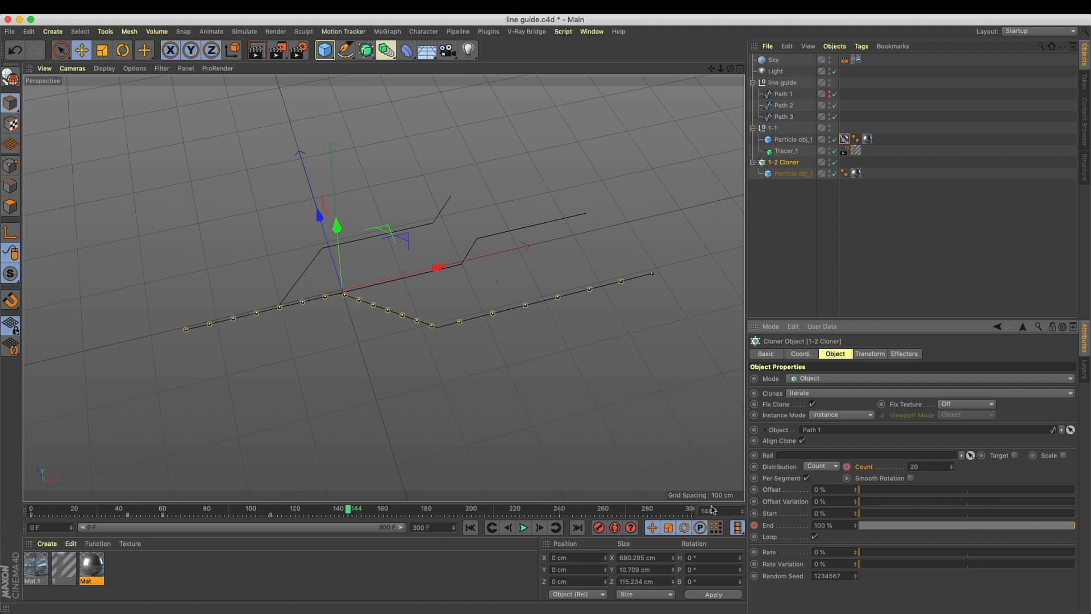
{"action": "left_click_drag", "start_coordinate": [99, 507], "coordinate": [5, 509]}
{"action": "left_click", "coordinate": [754, 502]}
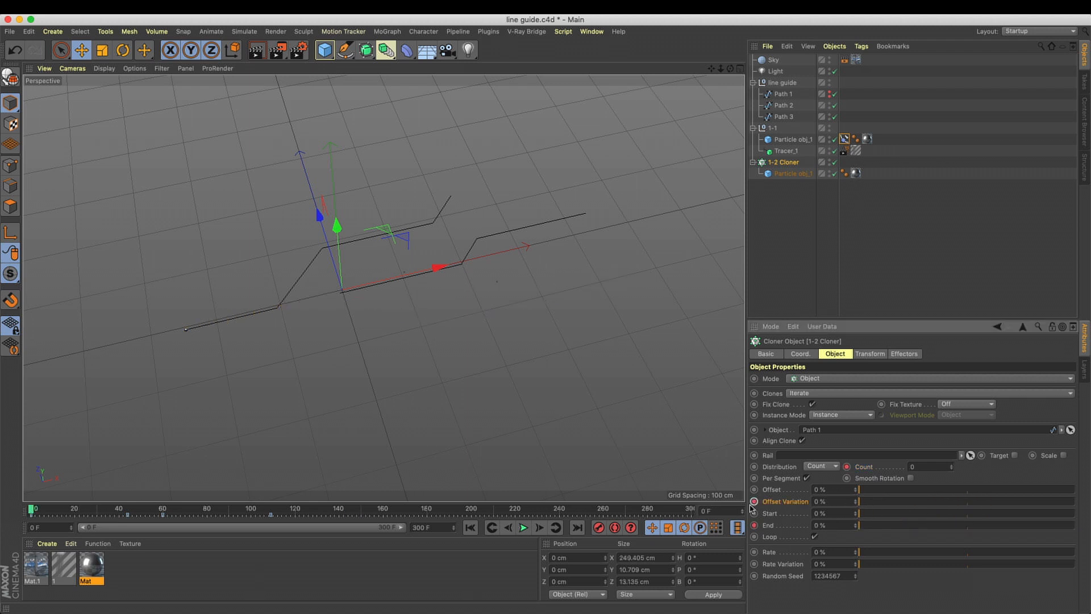
{"action": "left_click", "coordinate": [162, 514]}
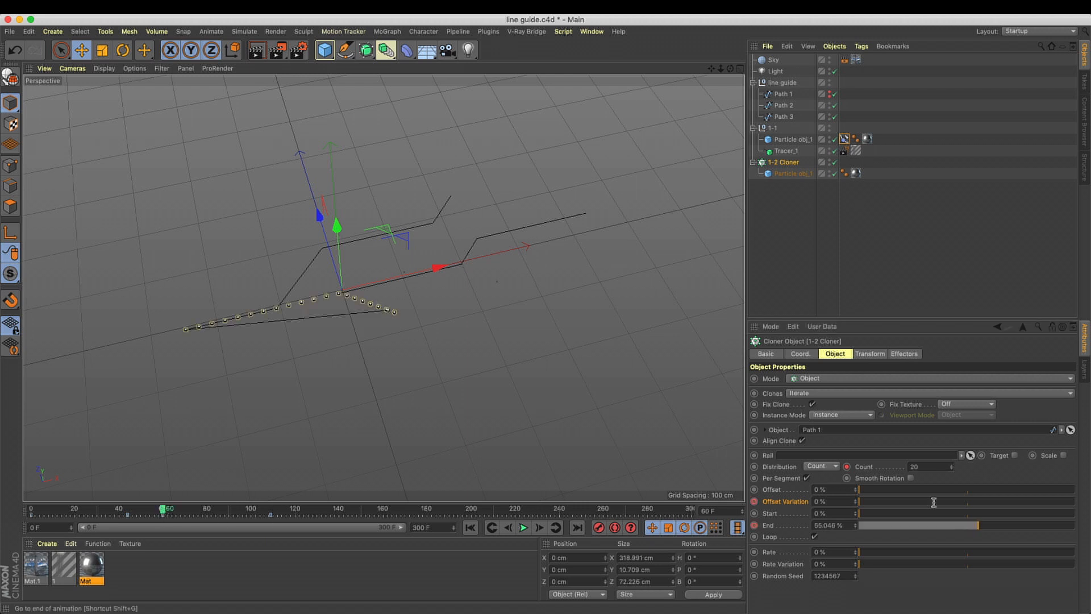
{"action": "left_click_drag", "start_coordinate": [882, 501], "coordinate": [1074, 502]}
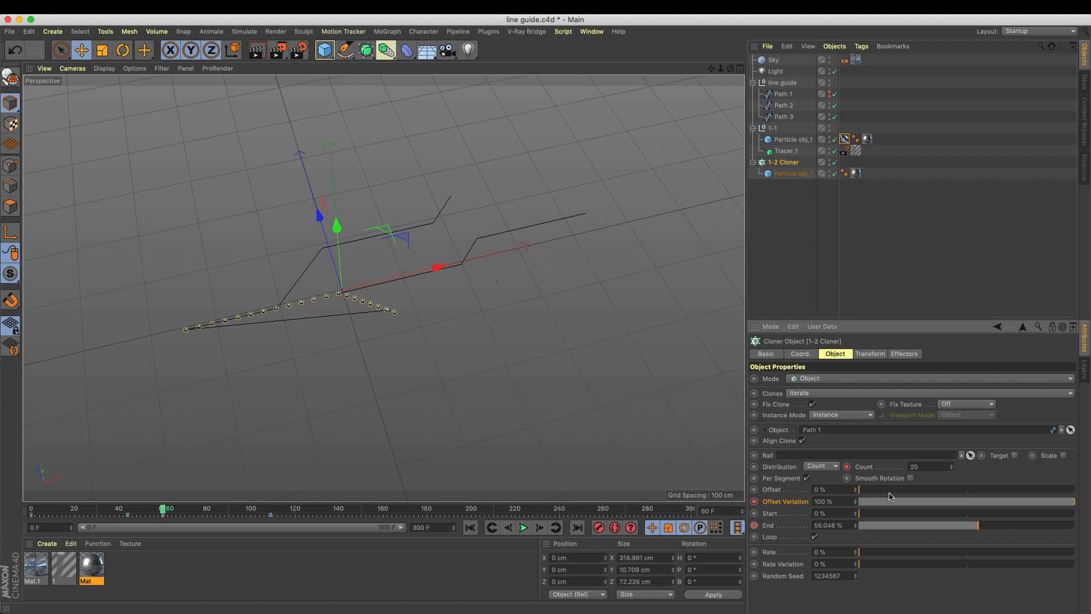
Set the 1-2 Cloner's Offset to 35% and play the animation from the start
{"action": "left_click", "coordinate": [933, 490]}
{"action": "left_click_drag", "start_coordinate": [934, 489], "coordinate": [936, 489]}
{"action": "left_click", "coordinate": [470, 528]}
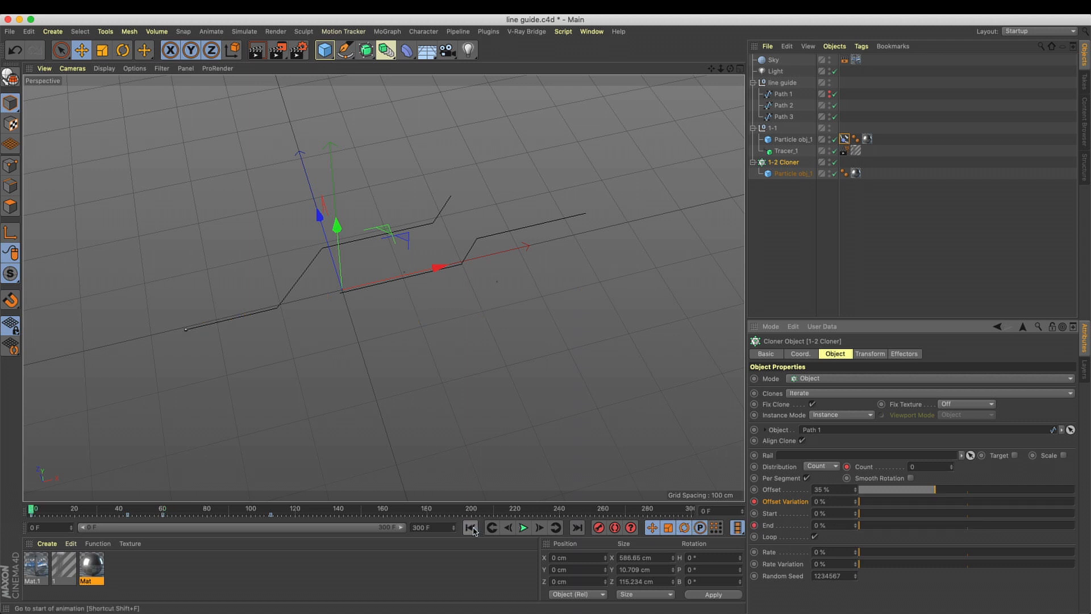
{"action": "left_click", "coordinate": [524, 528]}
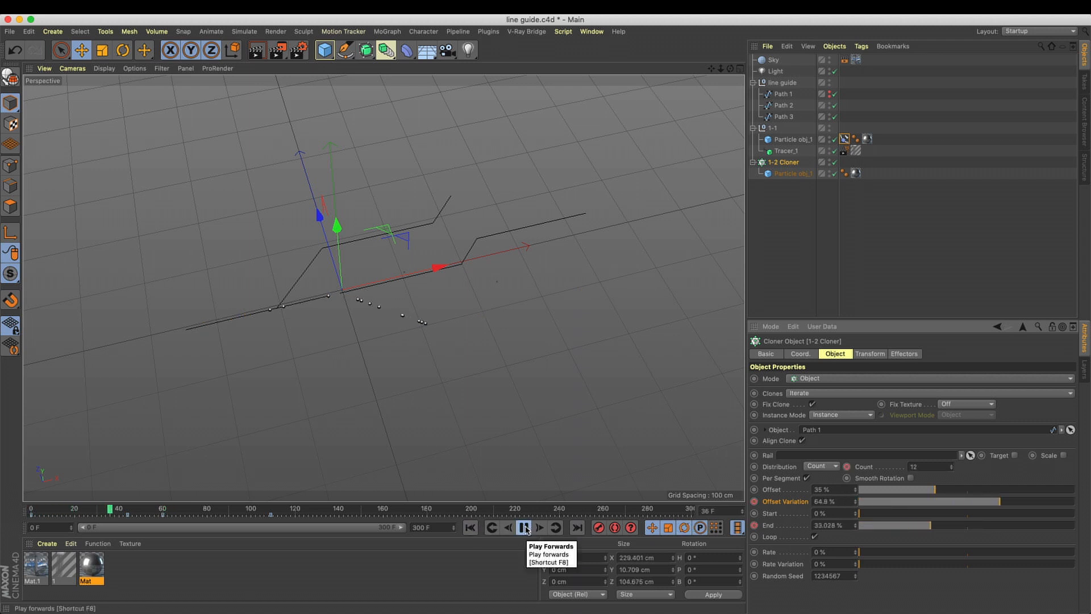
{"action": "left_click", "coordinate": [525, 528]}
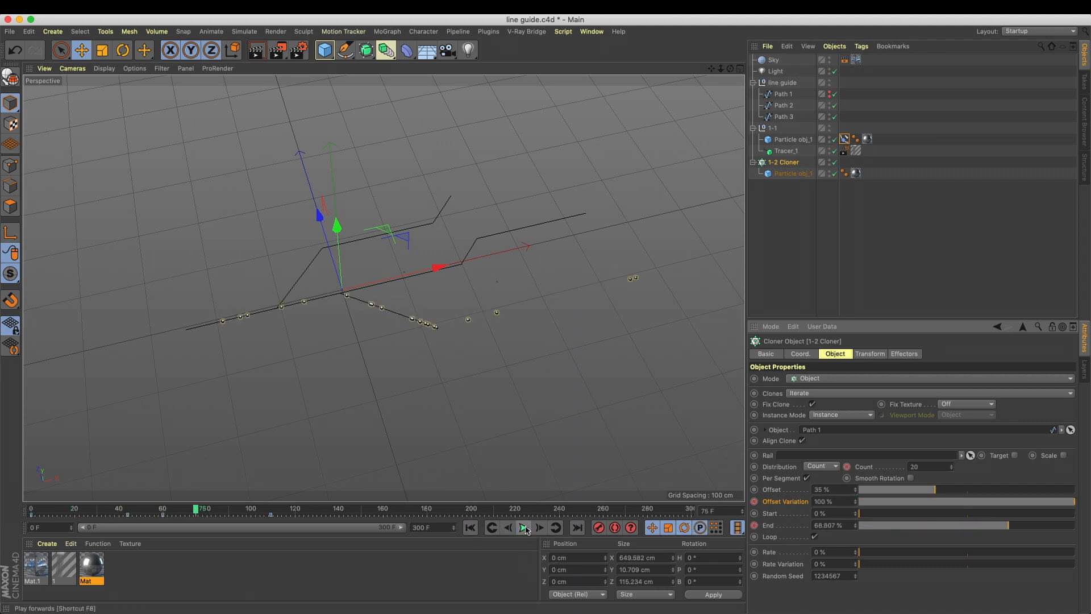
Keyframe the 1-2 Cloner's Offset at 0% on frame 0 and 15% on frame 60, and play the animation
{"action": "left_click", "coordinate": [470, 528]}
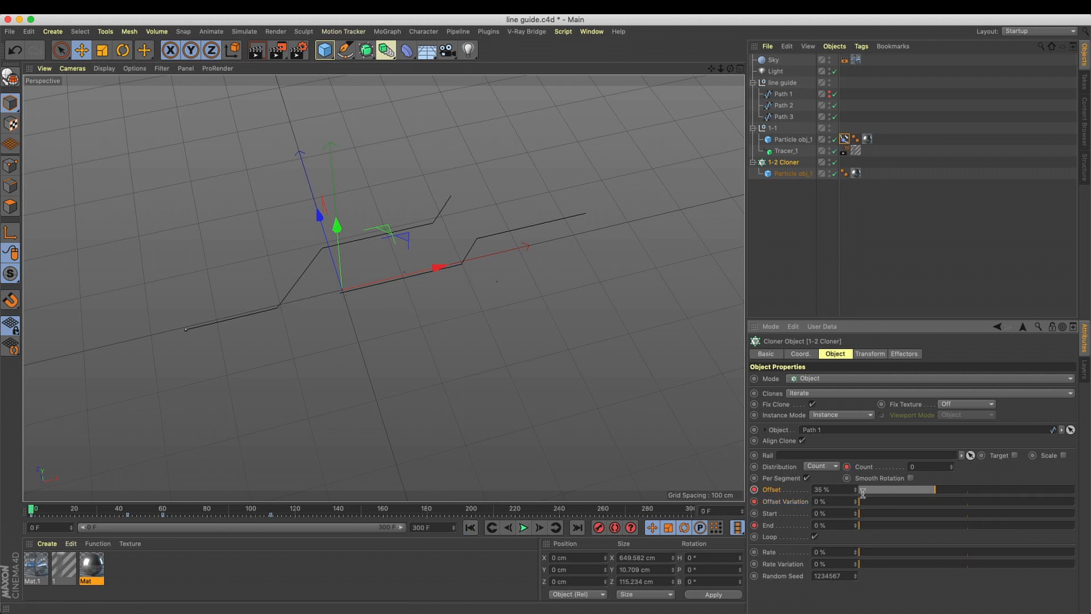
{"action": "left_click_drag", "start_coordinate": [839, 493], "coordinate": [819, 496]}
{"action": "left_click", "coordinate": [755, 489]}
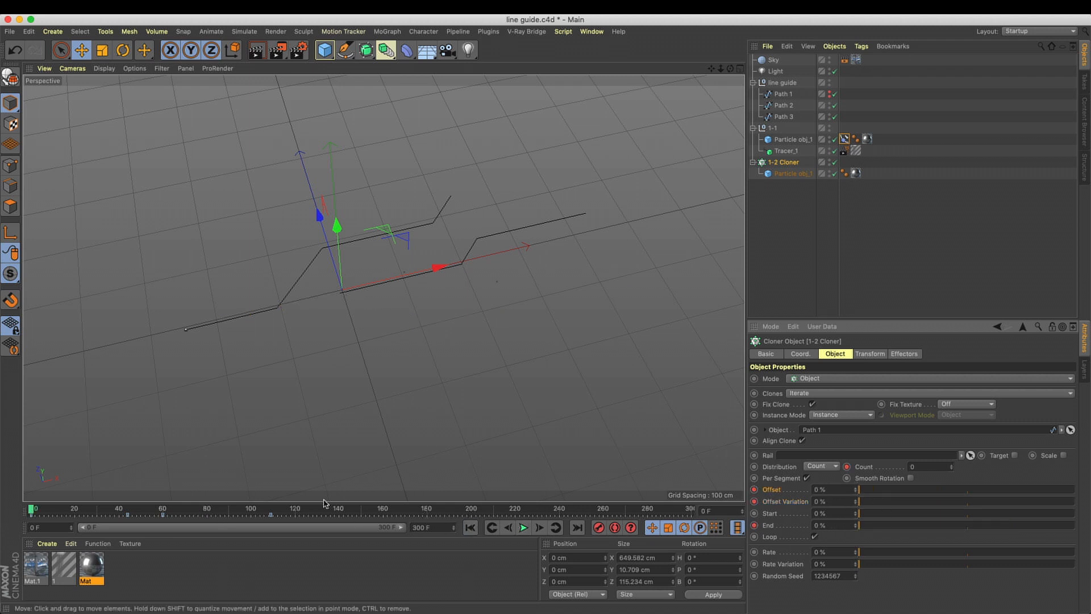
{"action": "left_click", "coordinate": [164, 511]}
{"action": "left_click_drag", "start_coordinate": [853, 486], "coordinate": [894, 492]}
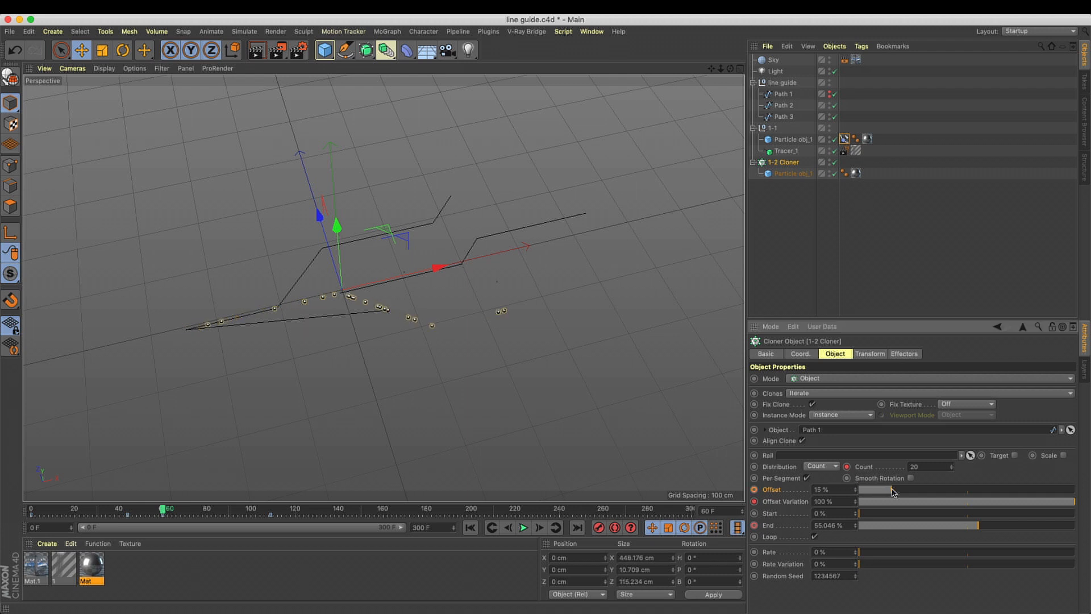
{"action": "left_click", "coordinate": [470, 527]}
{"action": "left_click", "coordinate": [524, 528]}
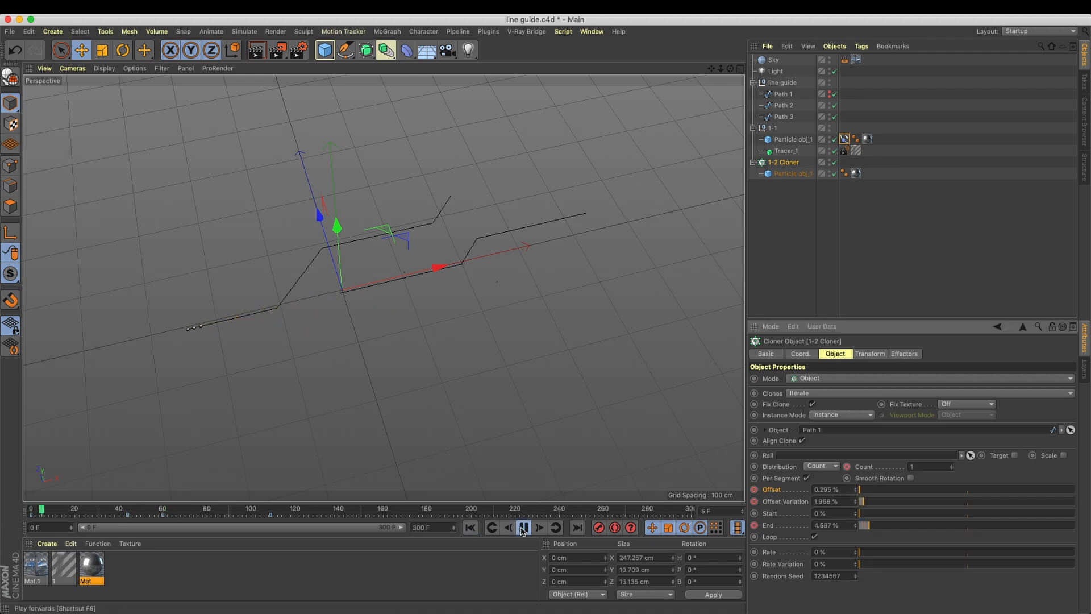
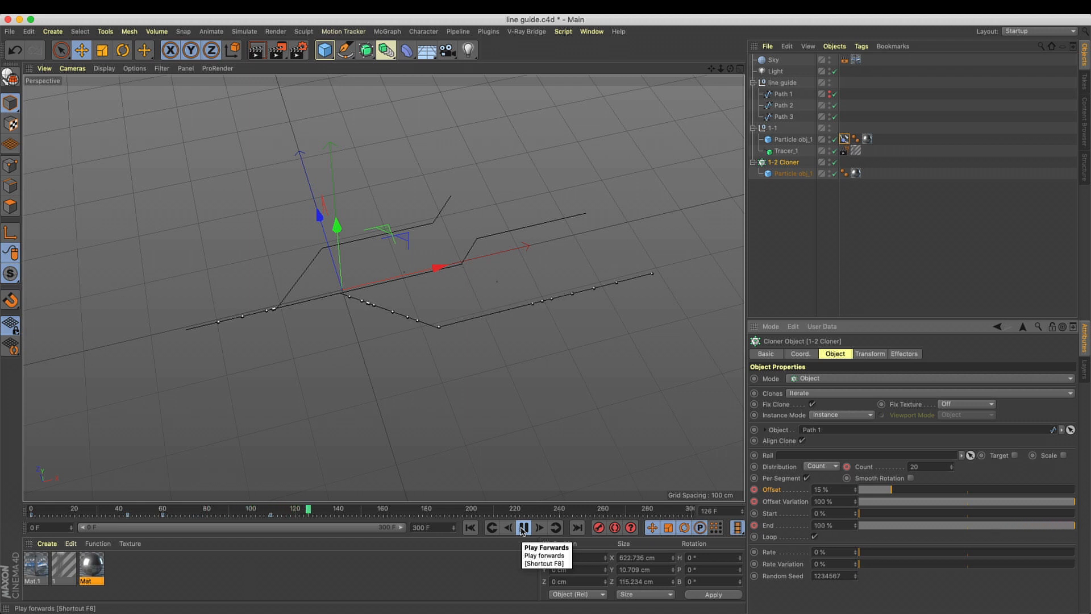
{"action": "left_click", "coordinate": [470, 527]}
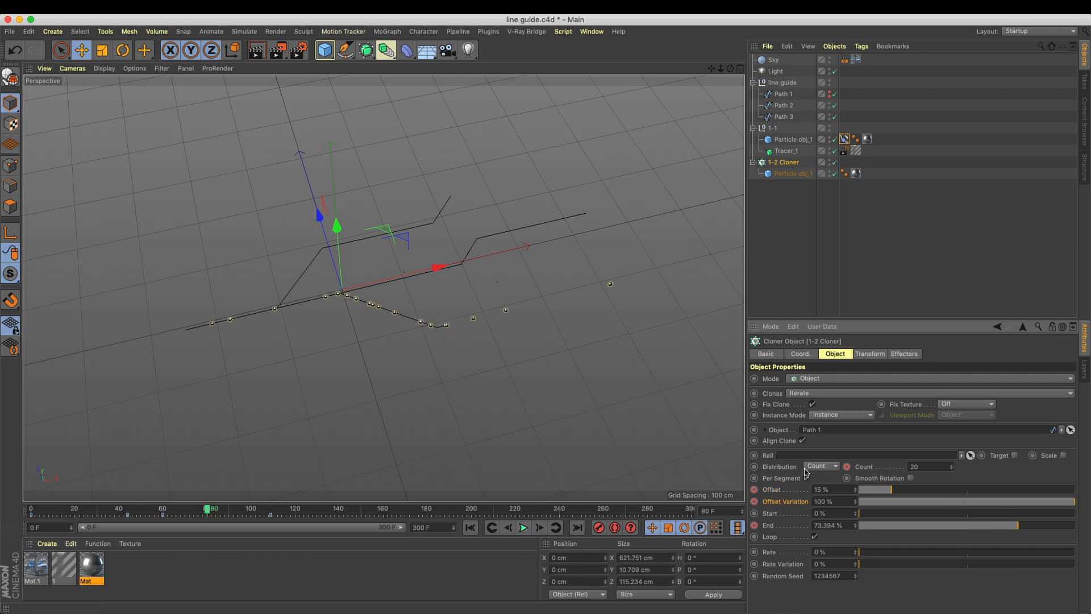
Delete the Offset Variation's animation track, set Offset Variation to 66% and play the animation from the start
{"action": "right_click", "coordinate": [798, 505]}
{"action": "mouse_move", "coordinate": [825, 404]}
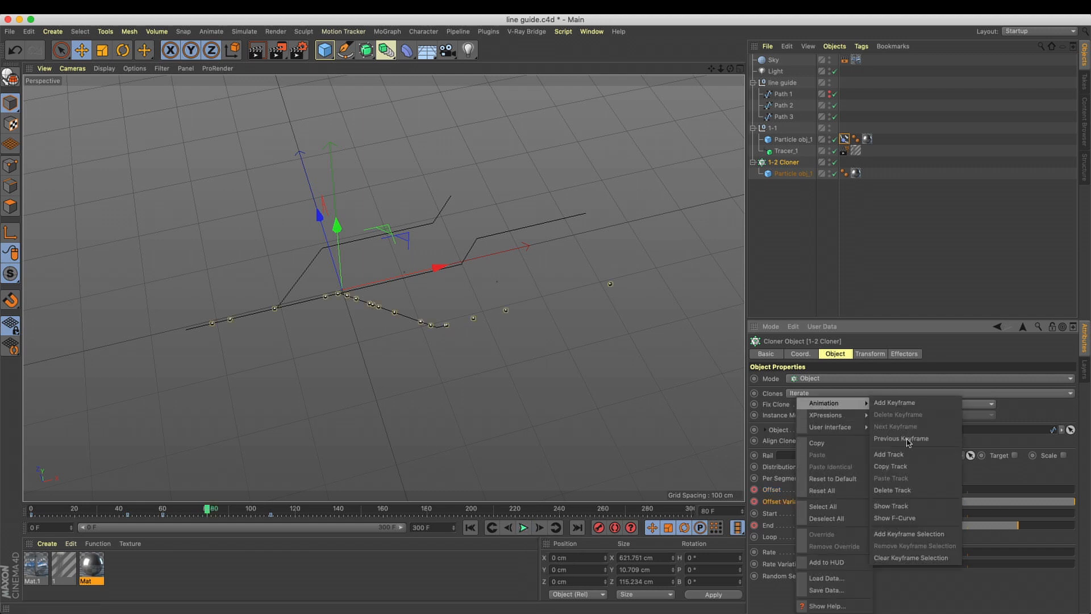
{"action": "left_click", "coordinate": [899, 489]}
{"action": "mouse_move", "coordinate": [1007, 507]}
{"action": "left_mouse_down"}
{"action": "mouse_move", "coordinate": [978, 505]}
{"action": "mouse_move", "coordinate": [1004, 505]}
{"action": "left_mouse_up"}
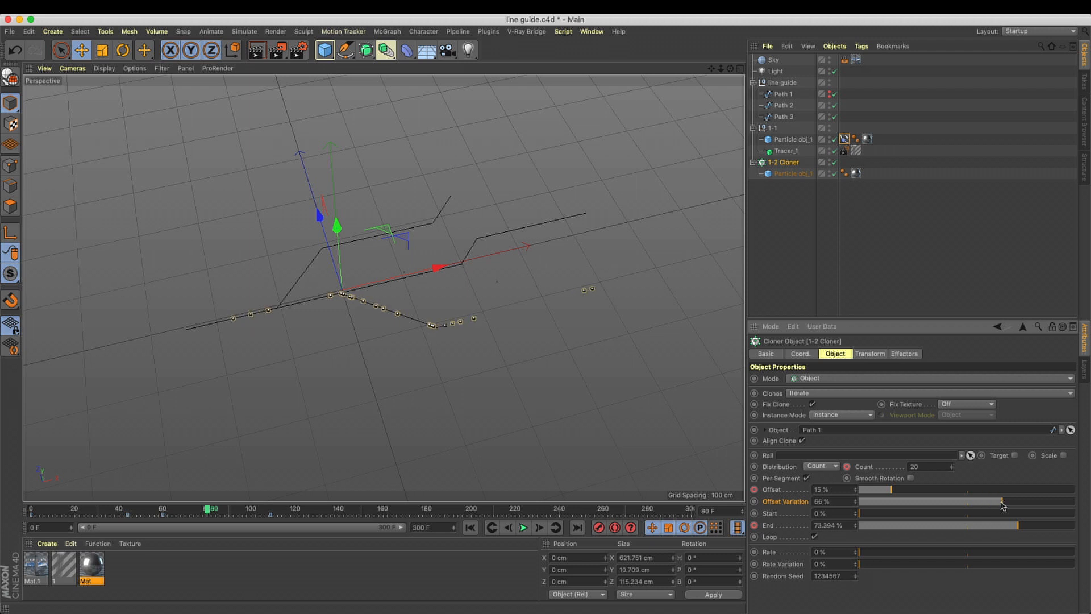
{"action": "left_click", "coordinate": [470, 527]}
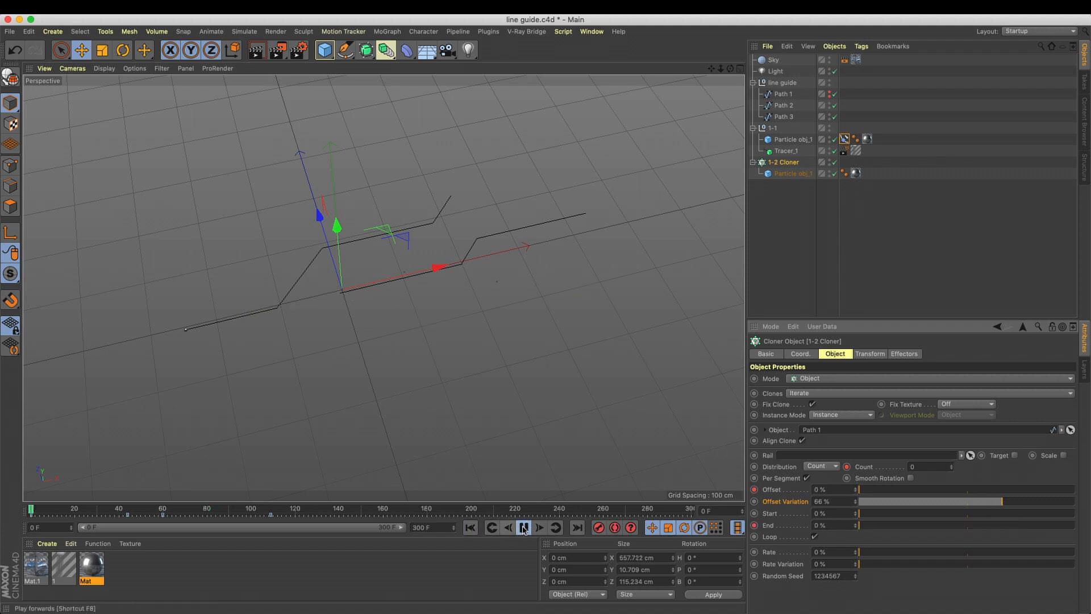
{"action": "left_click", "coordinate": [524, 527]}
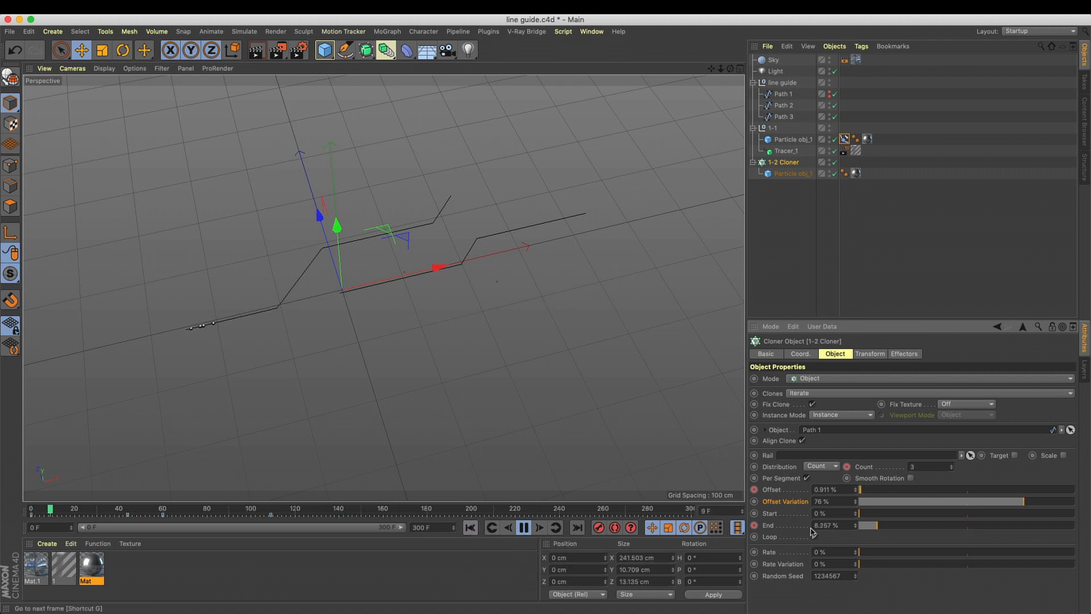
Set the 1-2 Cloner's Offset Variation to 83% and replay the animation from the start
{"action": "left_click_drag", "start_coordinate": [1023, 501], "coordinate": [1041, 504]}
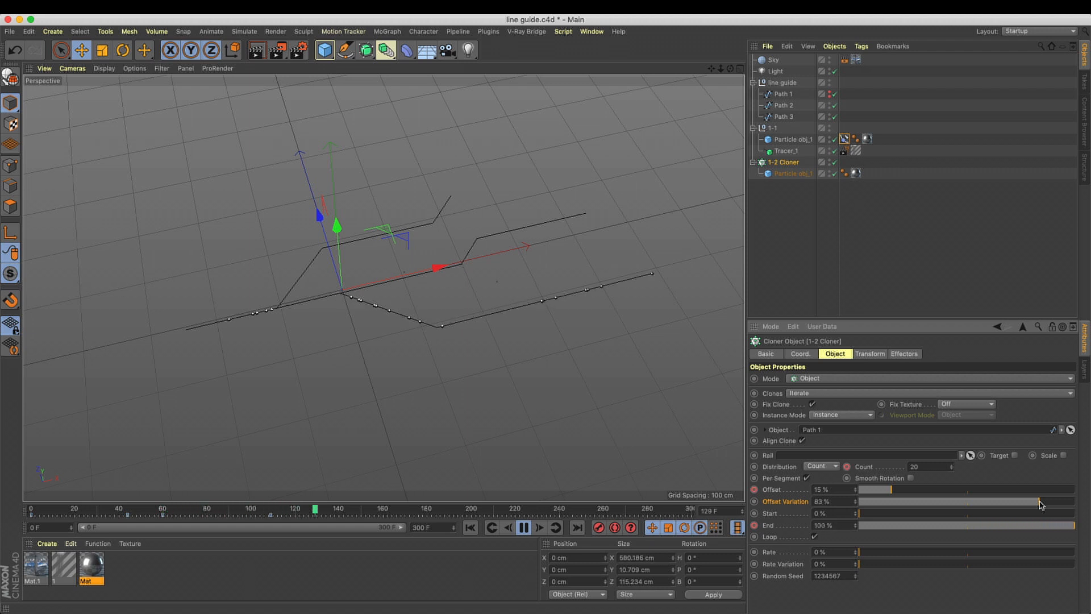
{"action": "left_click", "coordinate": [524, 527]}
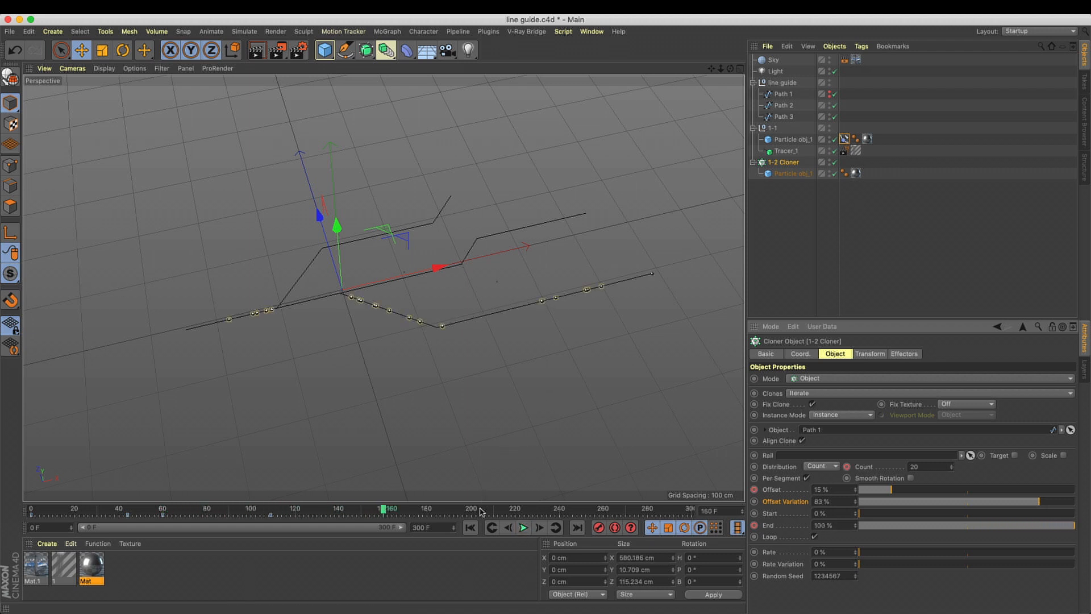
{"action": "left_click", "coordinate": [470, 528]}
{"action": "left_click", "coordinate": [522, 528]}
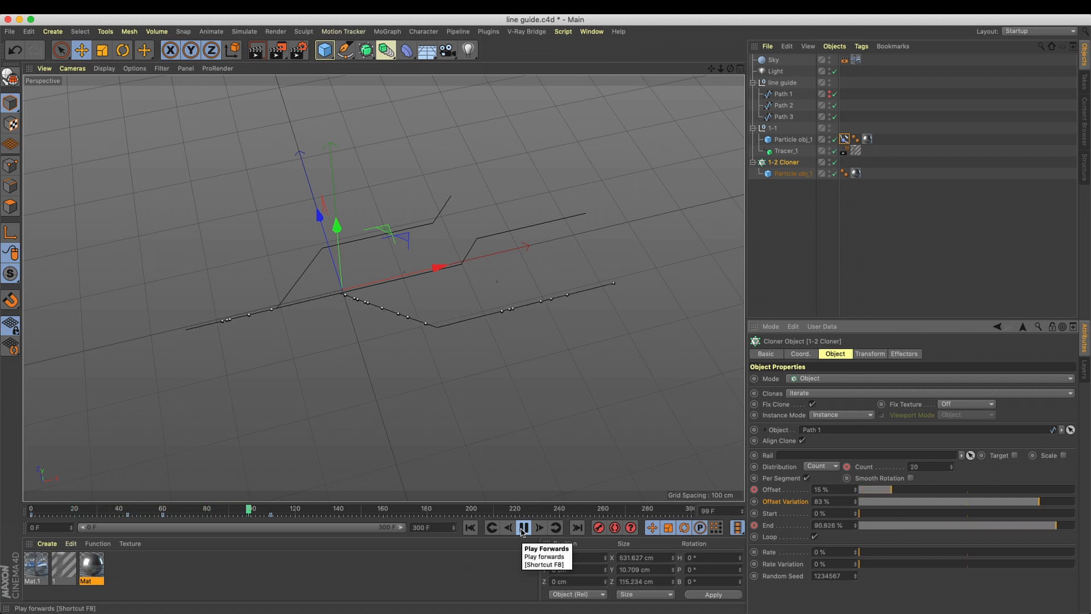
{"action": "left_click", "coordinate": [523, 528]}
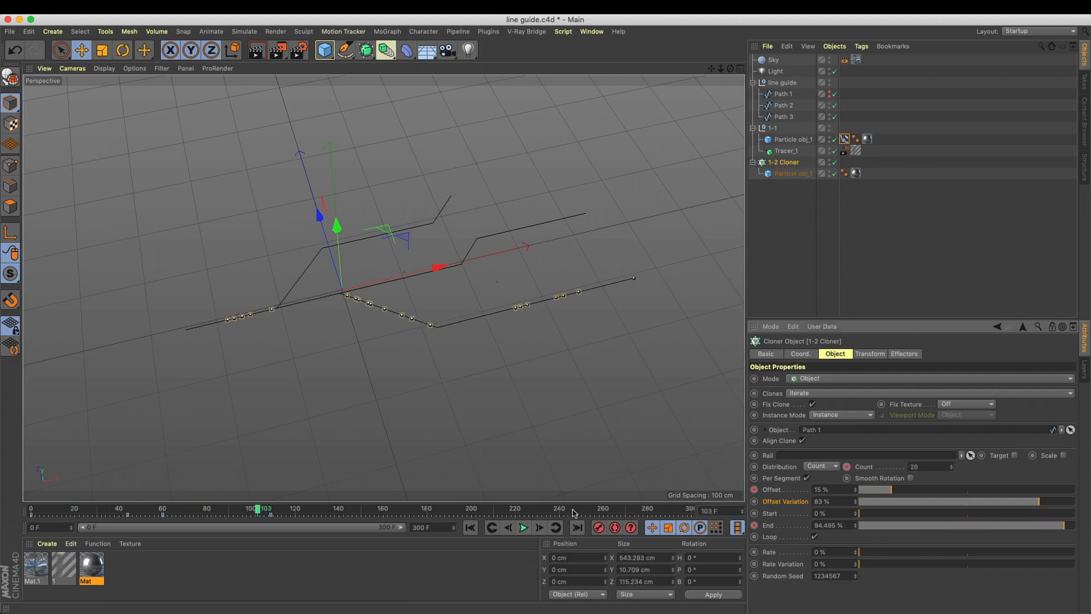
{"action": "left_click", "coordinate": [470, 528]}
{"action": "left_click", "coordinate": [523, 528]}
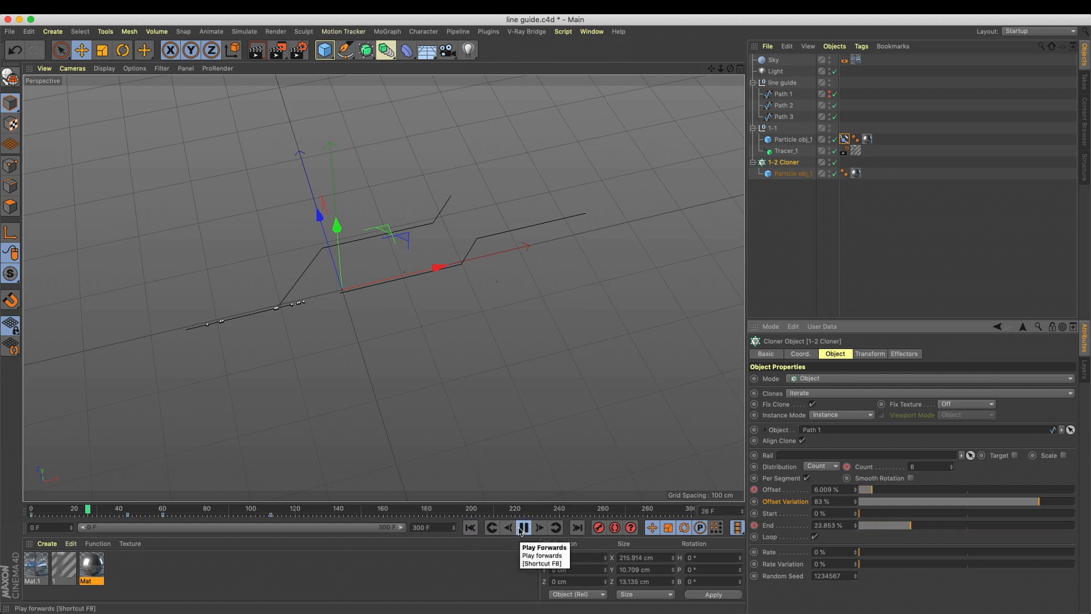
Move the Align to Spline Position keyframes of Particle obj_1 in 1-1 to frame 58 and about frame 150, and replay the animation
{"action": "left_click", "coordinate": [523, 528]}
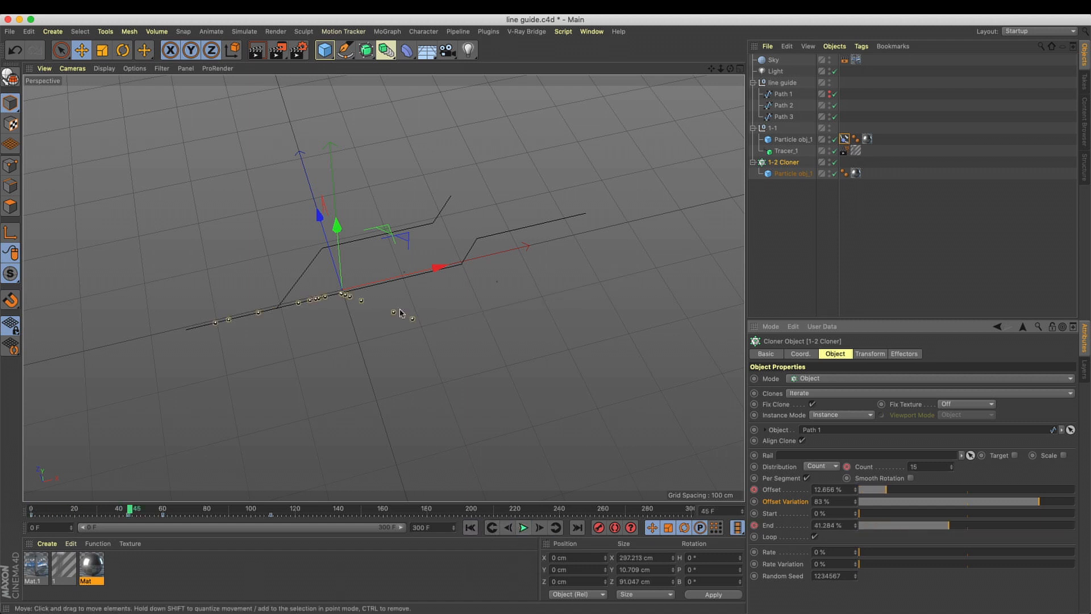
{"action": "left_click", "coordinate": [788, 152]}
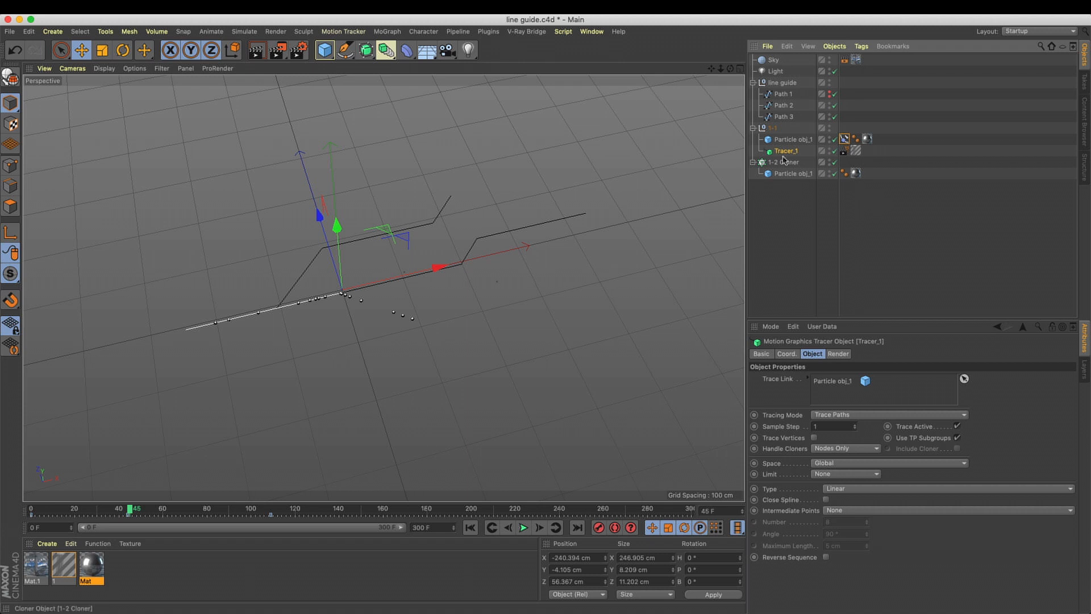
{"action": "left_click", "coordinate": [785, 128]}
{"action": "left_click", "coordinate": [789, 141]}
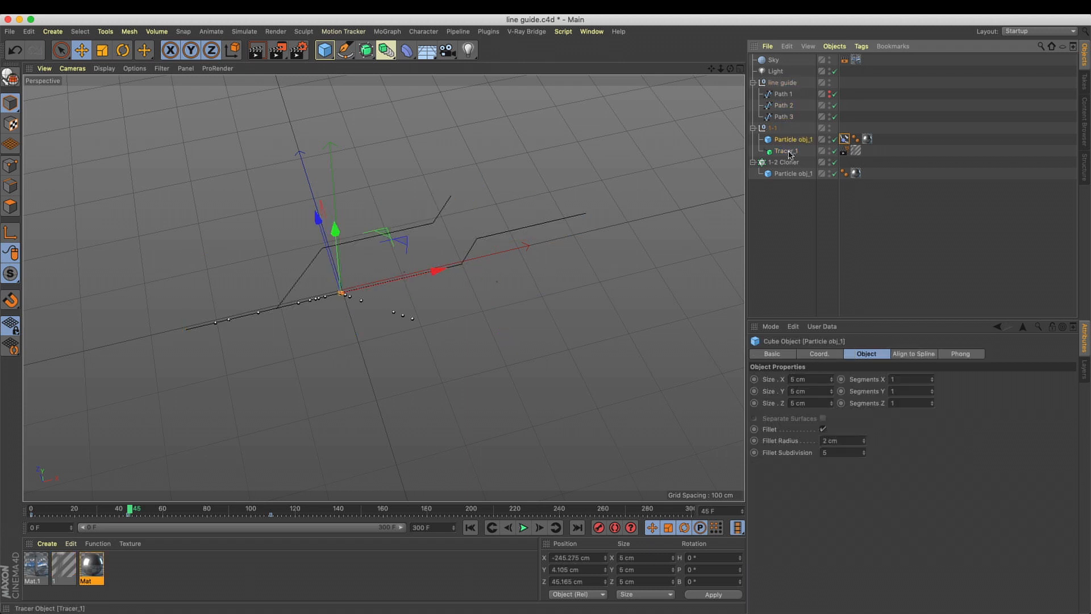
{"action": "left_click", "coordinate": [845, 139]}
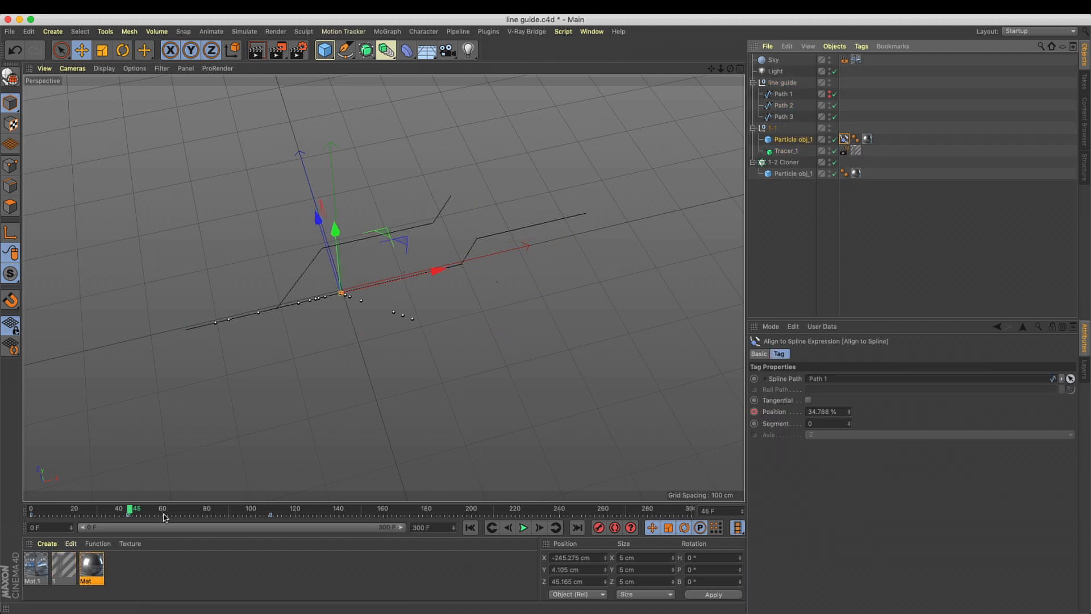
{"action": "left_click", "coordinate": [282, 515]}
{"action": "left_click_drag", "start_coordinate": [130, 515], "coordinate": [158, 516]}
{"action": "left_click", "coordinate": [470, 529]}
{"action": "left_click", "coordinate": [523, 528]}
{"action": "left_click", "coordinate": [523, 528]}
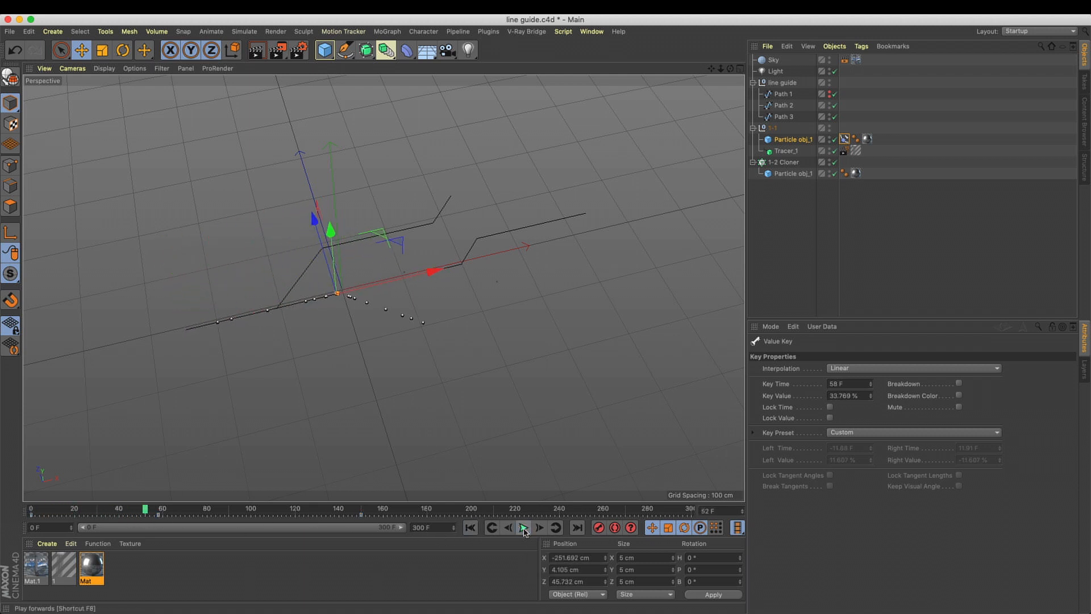
Move the 1-2 Cloner's second pair of Count and Offset keyframes to frame 56
{"action": "left_click", "coordinate": [788, 164]}
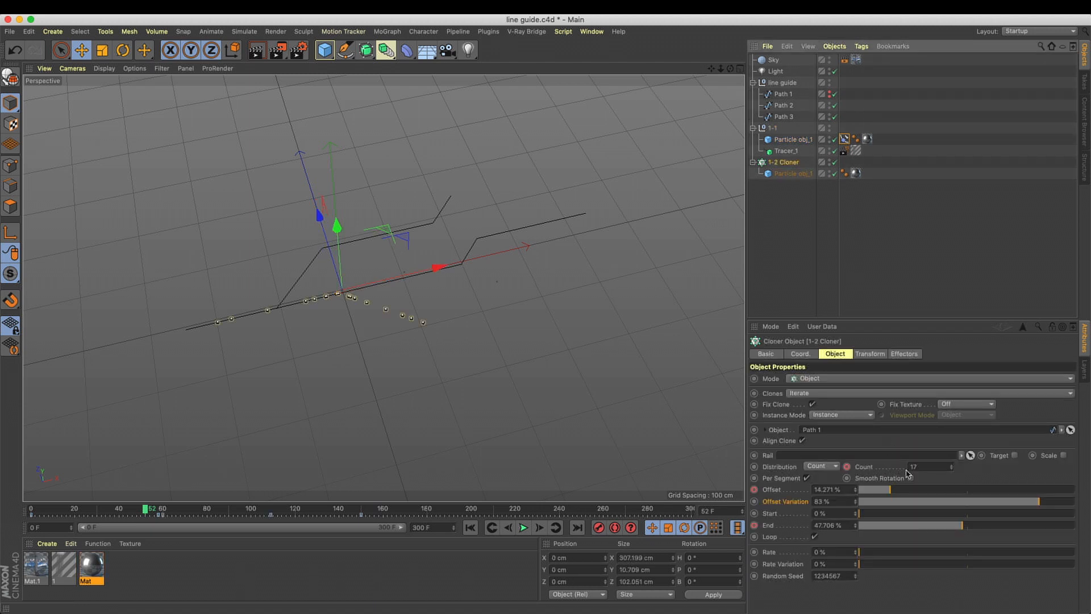
{"action": "left_click", "coordinate": [158, 515]}
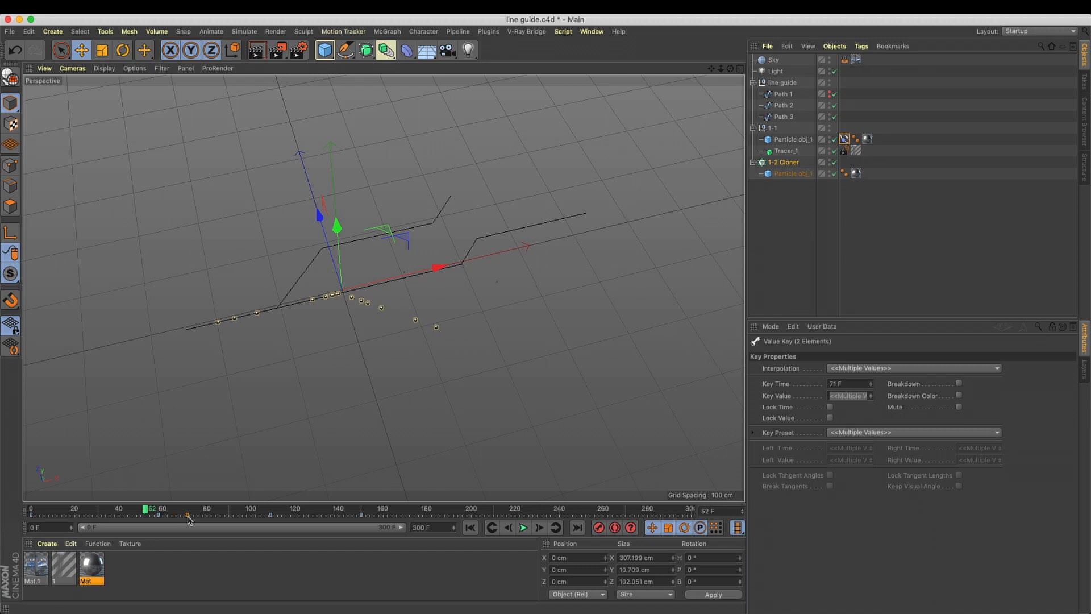
{"action": "left_click_drag", "start_coordinate": [153, 519], "coordinate": [171, 522]}
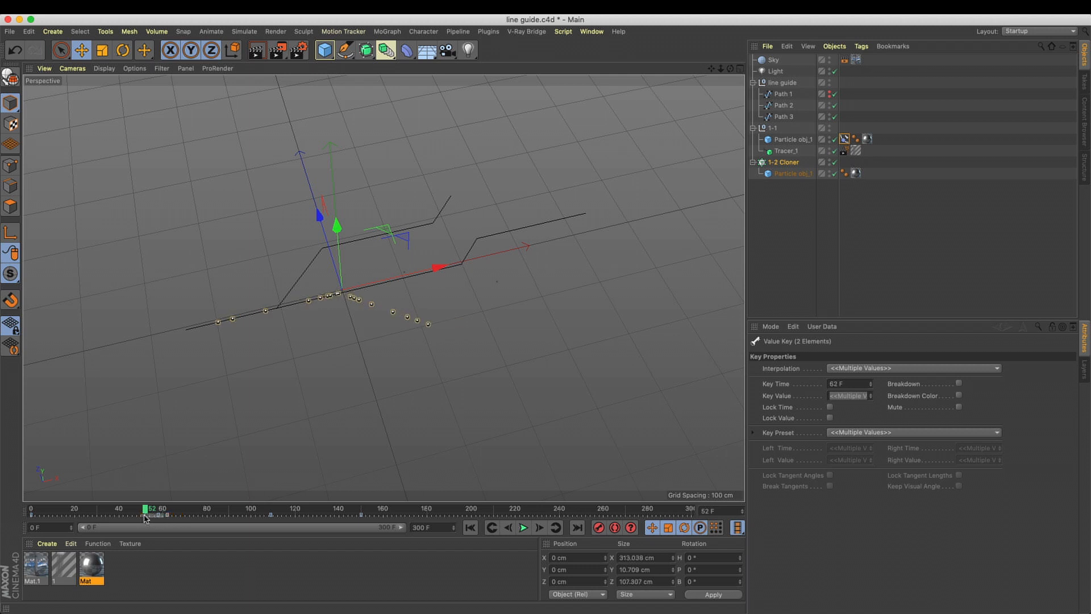
{"action": "left_click", "coordinate": [793, 174]}
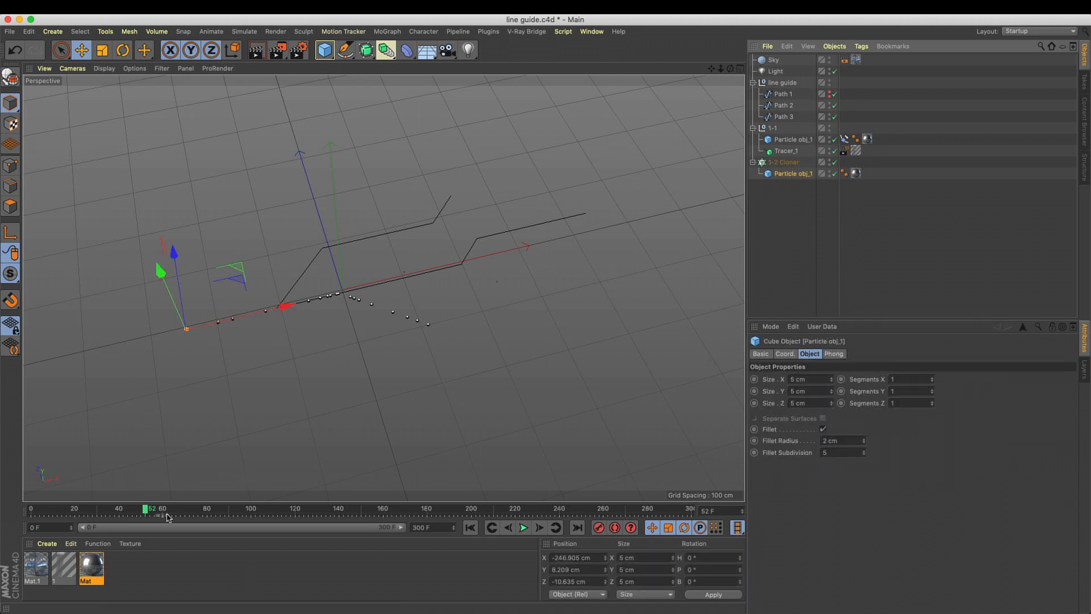
{"action": "left_click", "coordinate": [783, 162]}
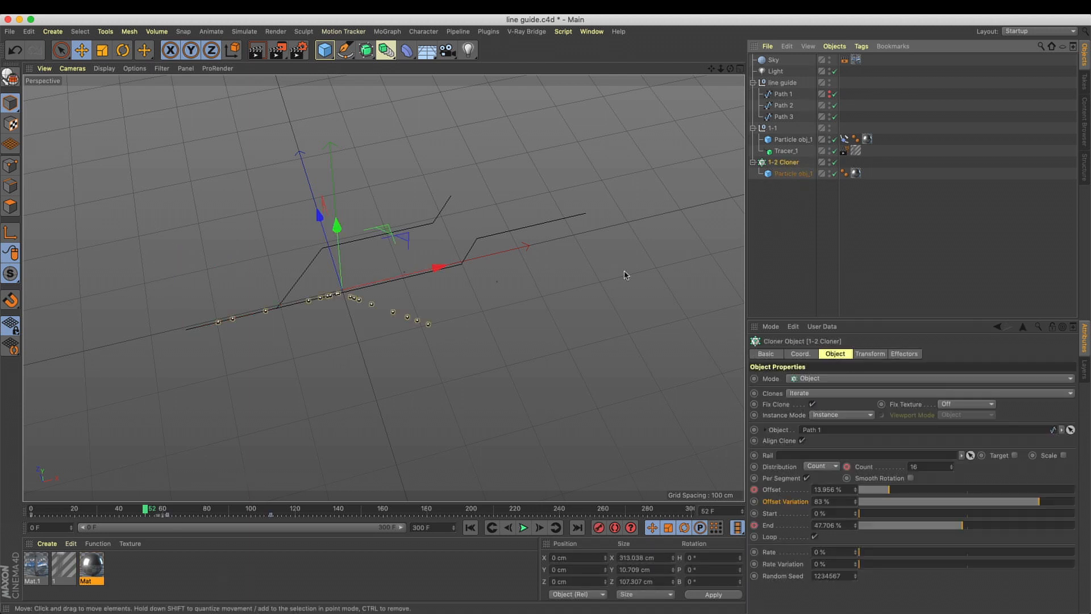
{"action": "left_click", "coordinate": [158, 516]}
{"action": "left_click_drag", "start_coordinate": [158, 519], "coordinate": [155, 519]}
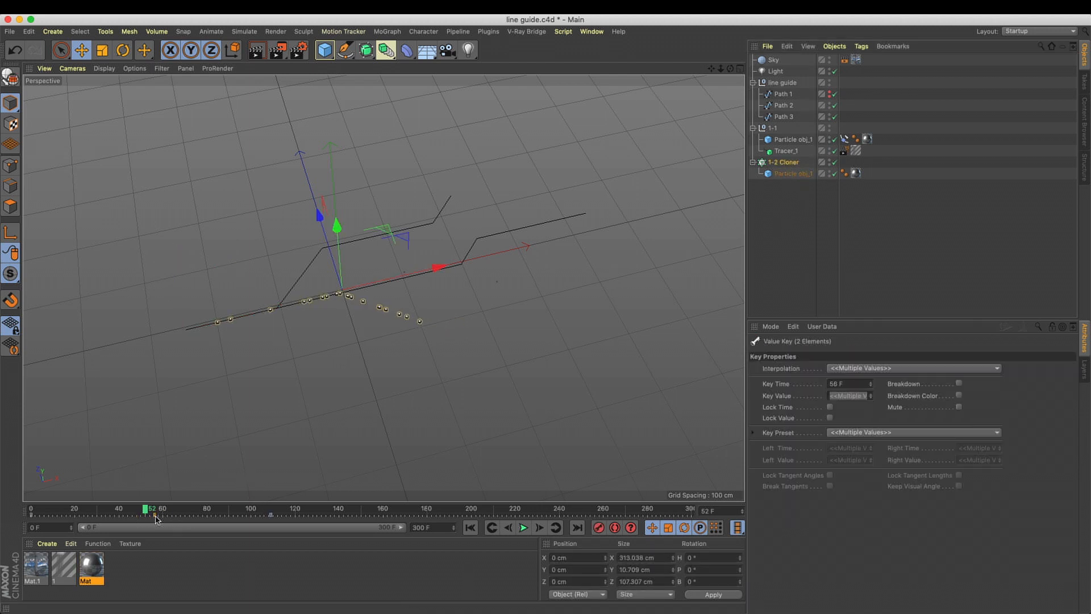
Move the 1-2 Cloner's last End keyframe to frame 170 and play the animation from the start
{"action": "left_click_drag", "start_coordinate": [271, 517], "coordinate": [405, 517]}
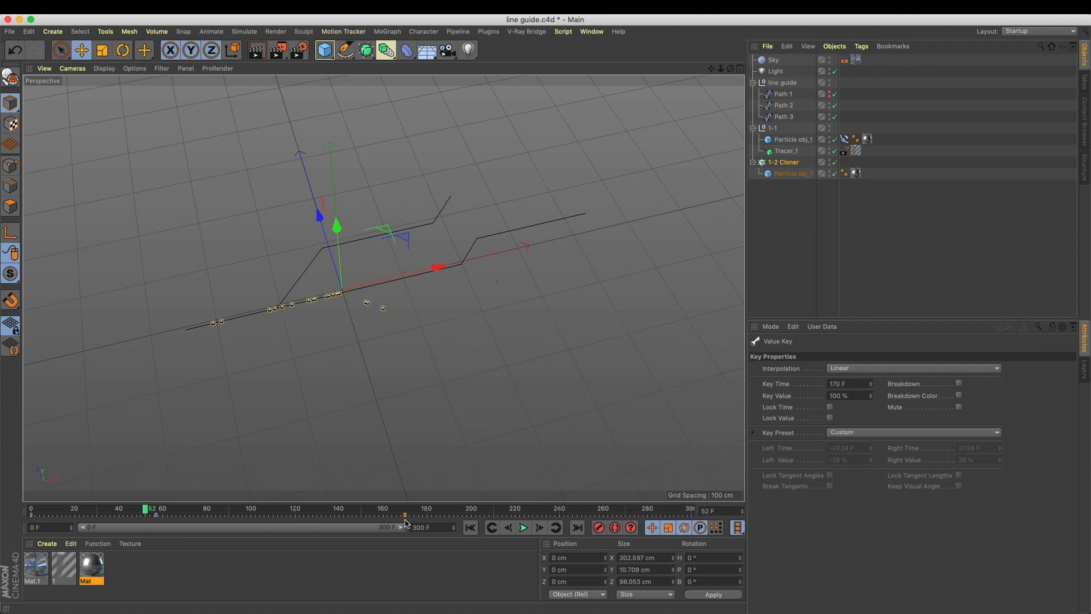
{"action": "left_click", "coordinate": [471, 528]}
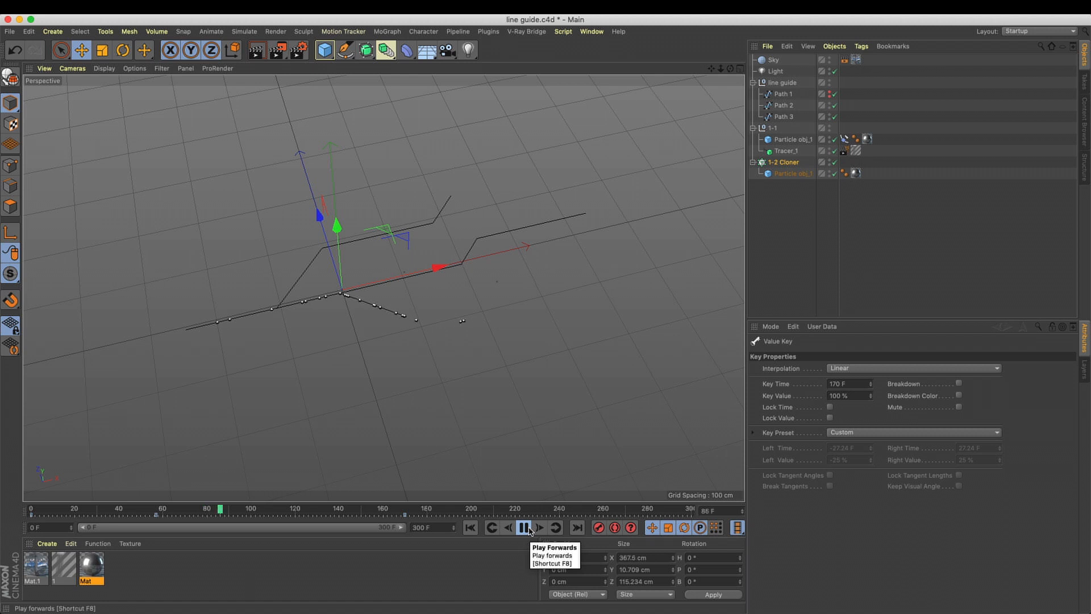
{"action": "left_click", "coordinate": [528, 529]}
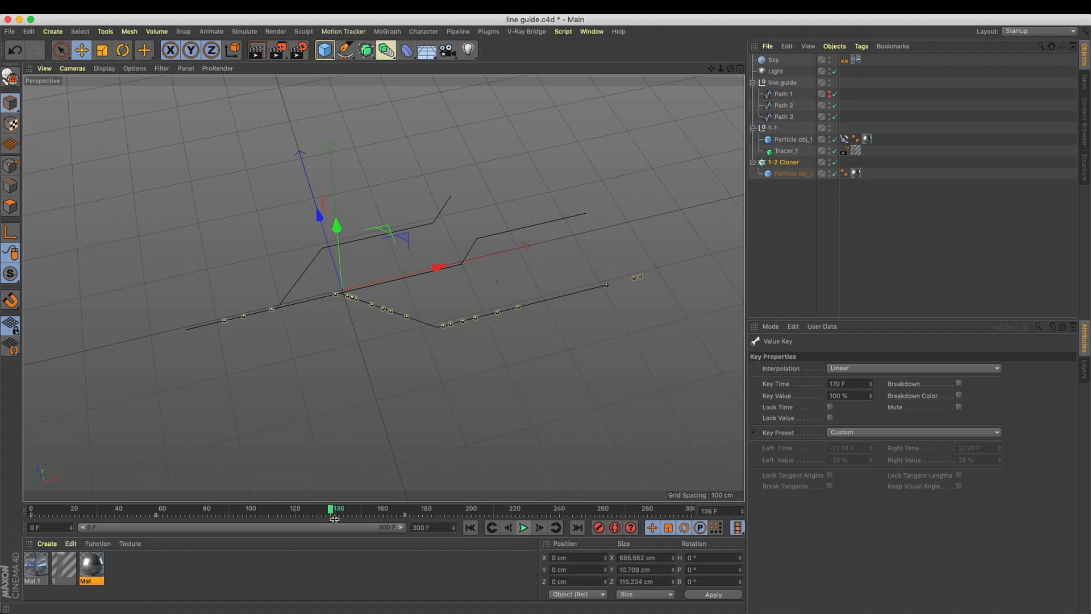
Move the 1-2 Cloner's Count and Offset keyframes to frame 82 and its End keyframe to frame 216, and replay from the start
{"action": "left_click", "coordinate": [157, 516]}
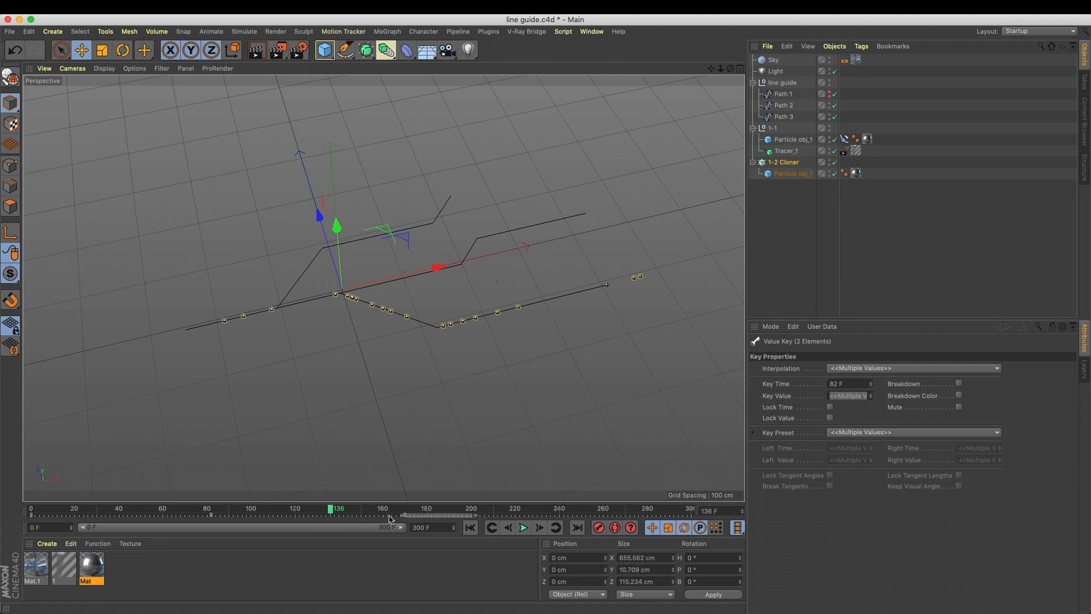
{"action": "left_click_drag", "start_coordinate": [404, 515], "coordinate": [506, 515]}
{"action": "left_click", "coordinate": [523, 527]}
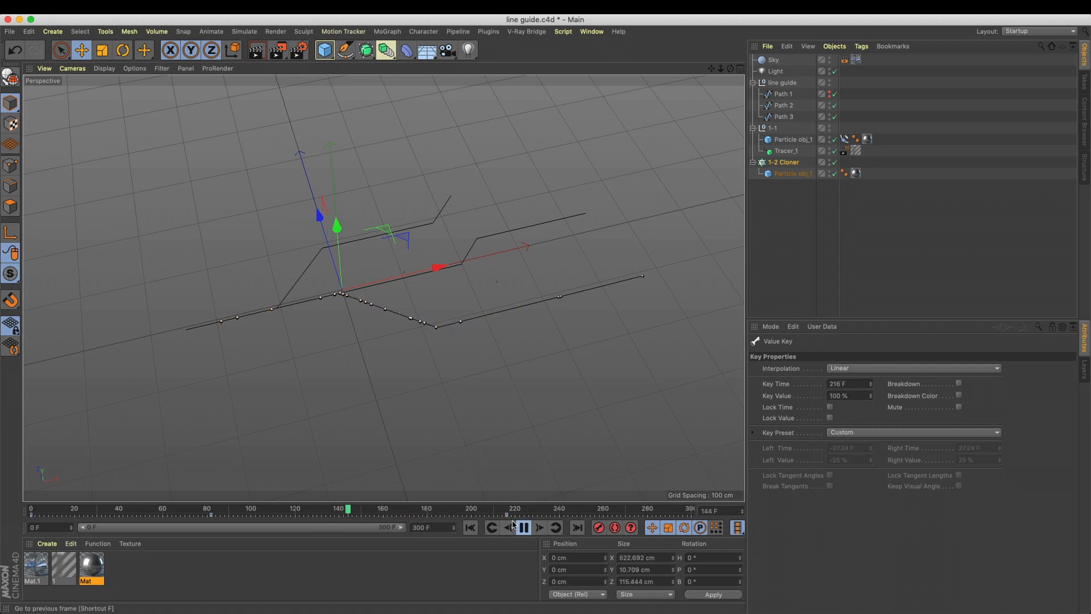
{"action": "left_click", "coordinate": [470, 528]}
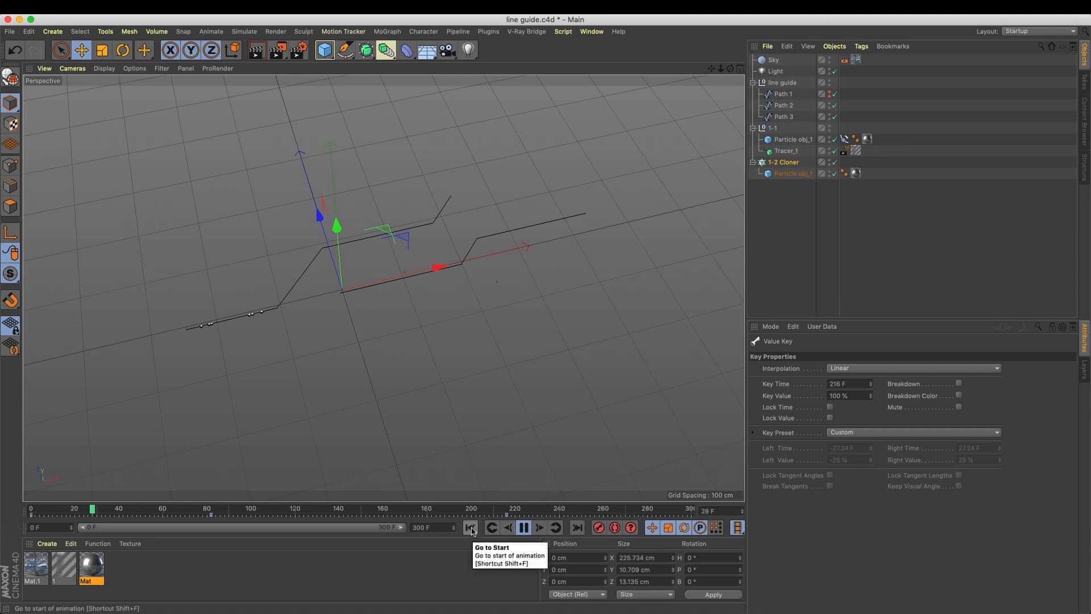
{"action": "left_click", "coordinate": [524, 527]}
Add a keyframe for the 1-2 Cloner's current Offset value on frame 66
{"action": "left_click_drag", "start_coordinate": [242, 510], "coordinate": [176, 518]}
{"action": "left_click", "coordinate": [781, 163]}
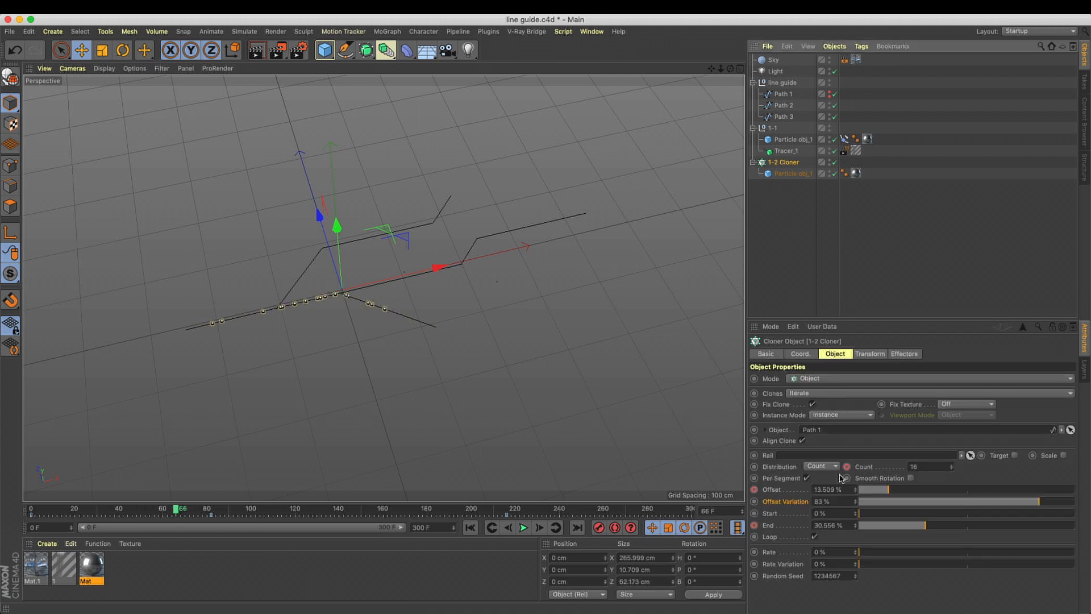
{"action": "left_click", "coordinate": [755, 491], "text": "ctrl"}
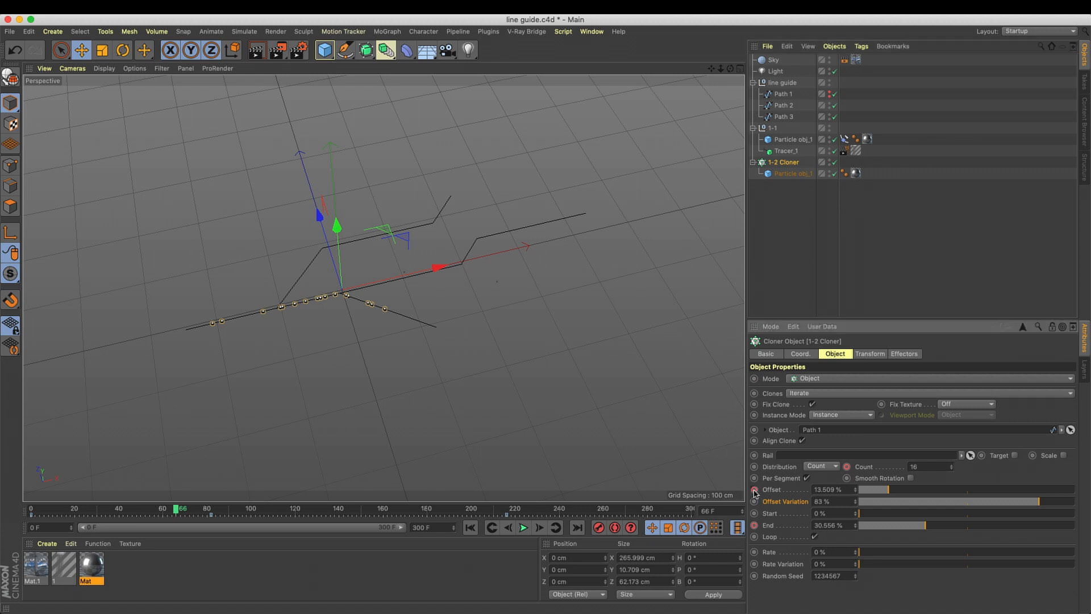
Move the 1-2 Cloner's Count and Offset keyframes from frame 82 to frame 117 and play the animation from about frame 52
{"action": "left_click", "coordinate": [210, 511]}
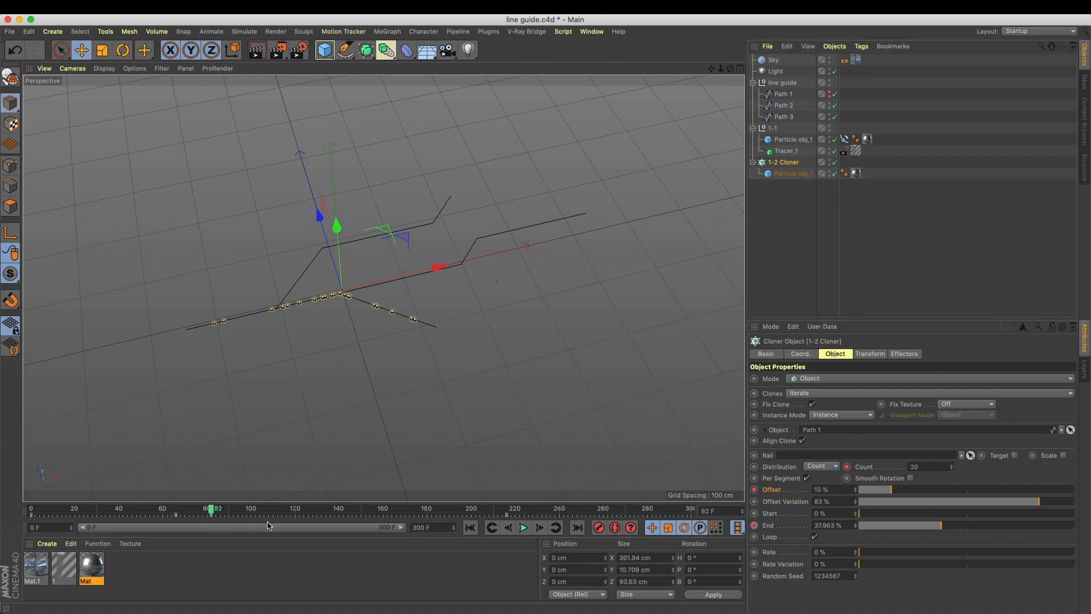
{"action": "left_click_drag", "start_coordinate": [210, 515], "coordinate": [288, 519]}
{"action": "left_click", "coordinate": [146, 511]}
{"action": "left_click", "coordinate": [523, 527]}
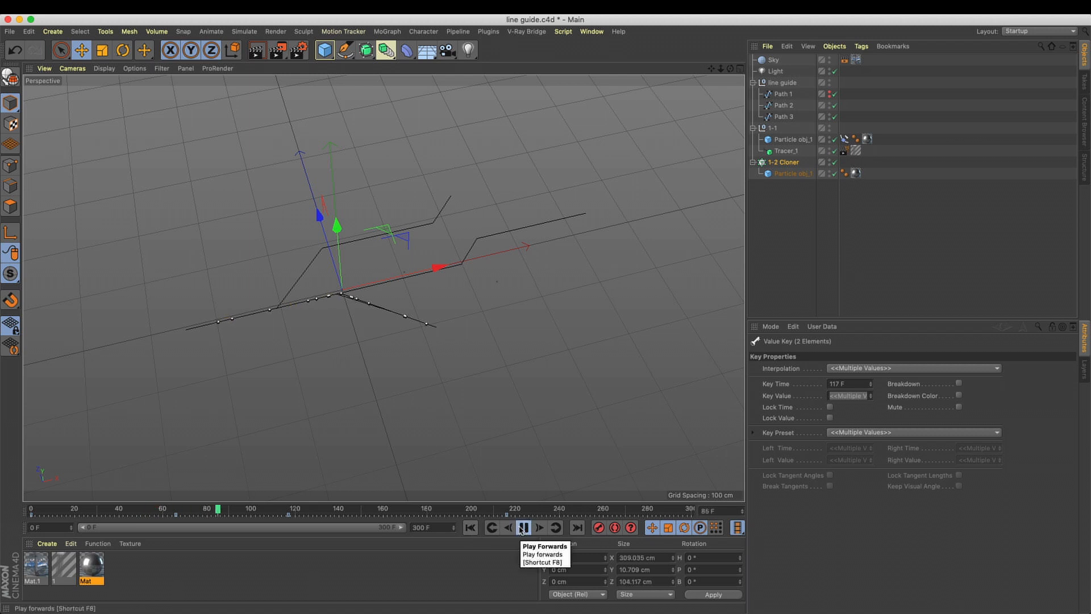
{"action": "left_click", "coordinate": [523, 528]}
In the Dope Sheet timeline, move only the 1-2 Cloner's last Count keyframe to frame 29
{"action": "left_click", "coordinate": [783, 162]}
{"action": "left_click", "coordinate": [210, 512]}
{"action": "left_click_drag", "start_coordinate": [209, 511], "coordinate": [294, 511]}
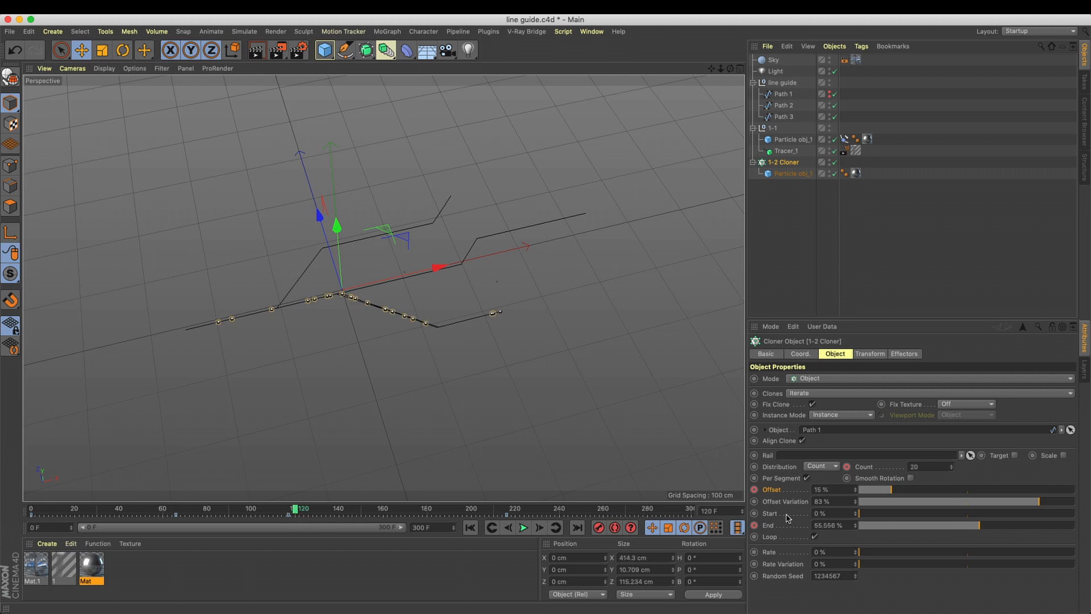
{"action": "left_click", "coordinate": [291, 511]}
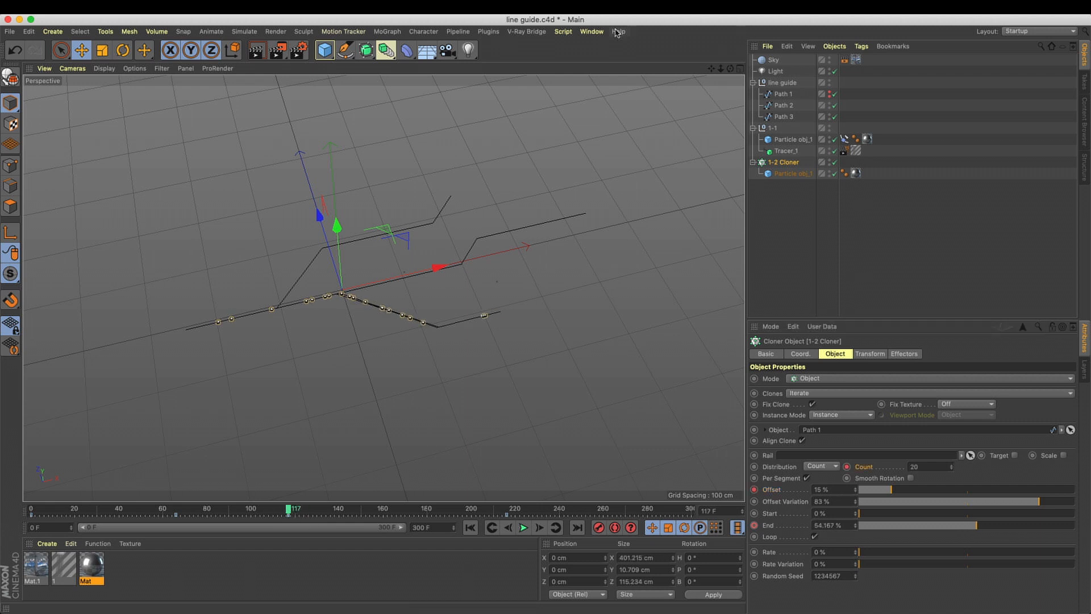
{"action": "left_click", "coordinate": [591, 31]}
{"action": "left_click", "coordinate": [636, 164]}
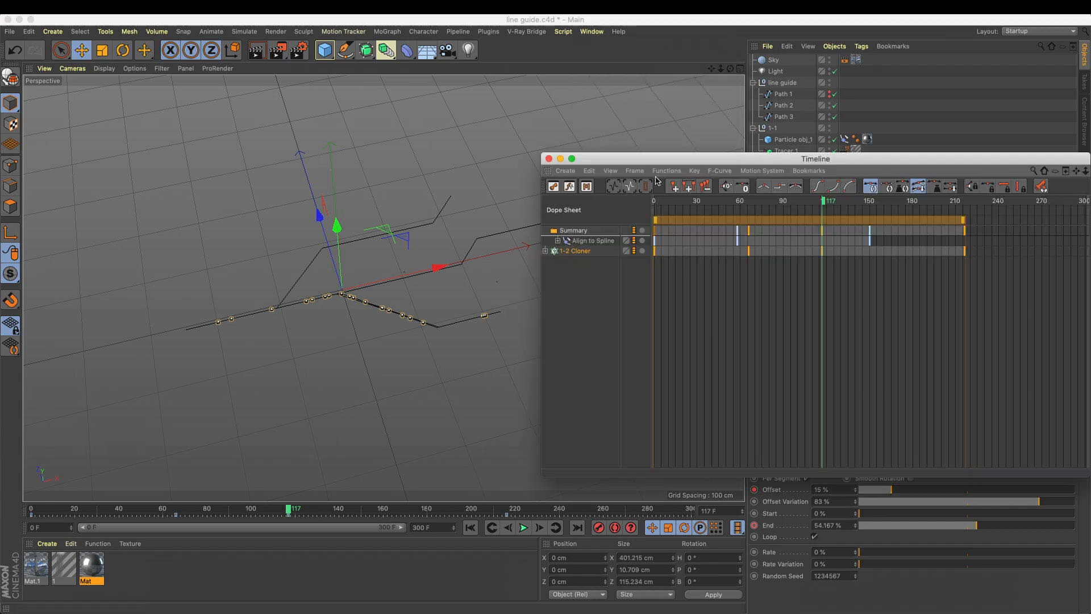
{"action": "left_click", "coordinate": [545, 250]}
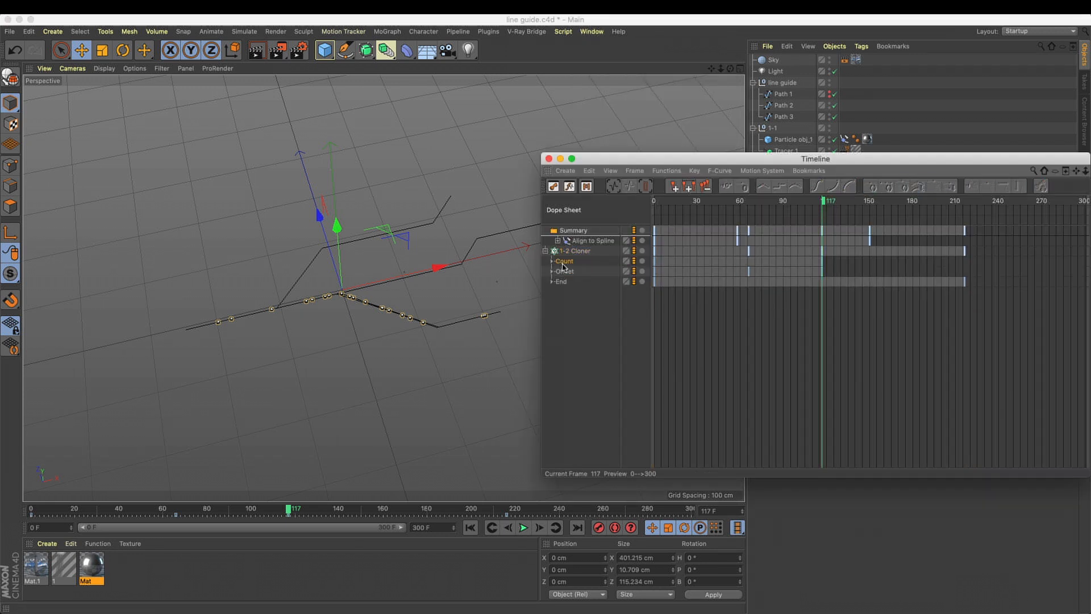
{"action": "left_click", "coordinate": [563, 262]}
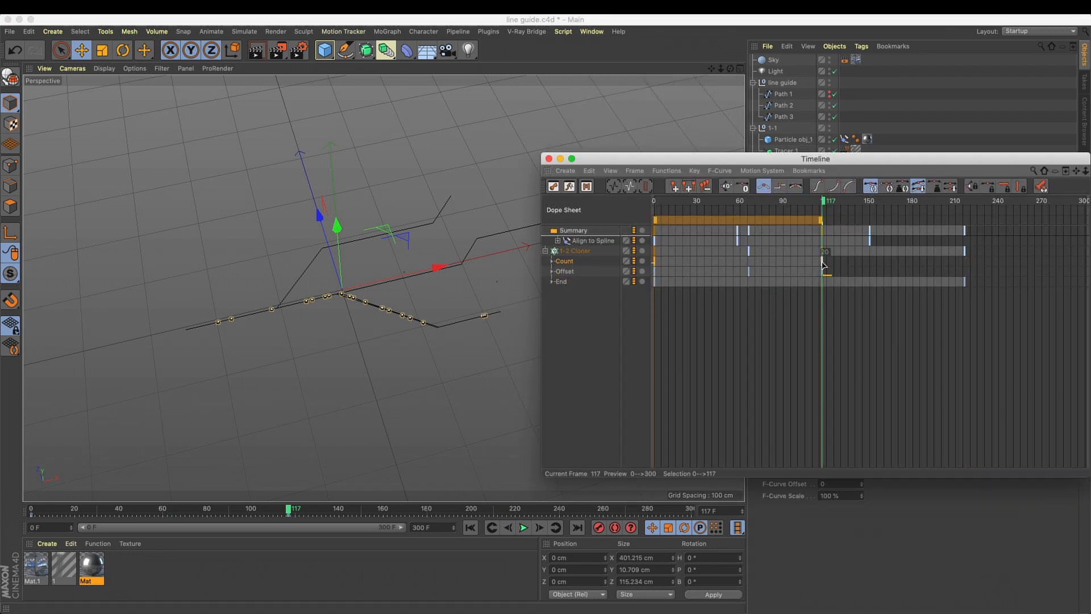
{"action": "left_click_drag", "start_coordinate": [825, 227], "coordinate": [696, 226]}
Play the animation, close the timeline window and replay from the start to check the clone spacing
{"action": "left_click", "coordinate": [522, 527]}
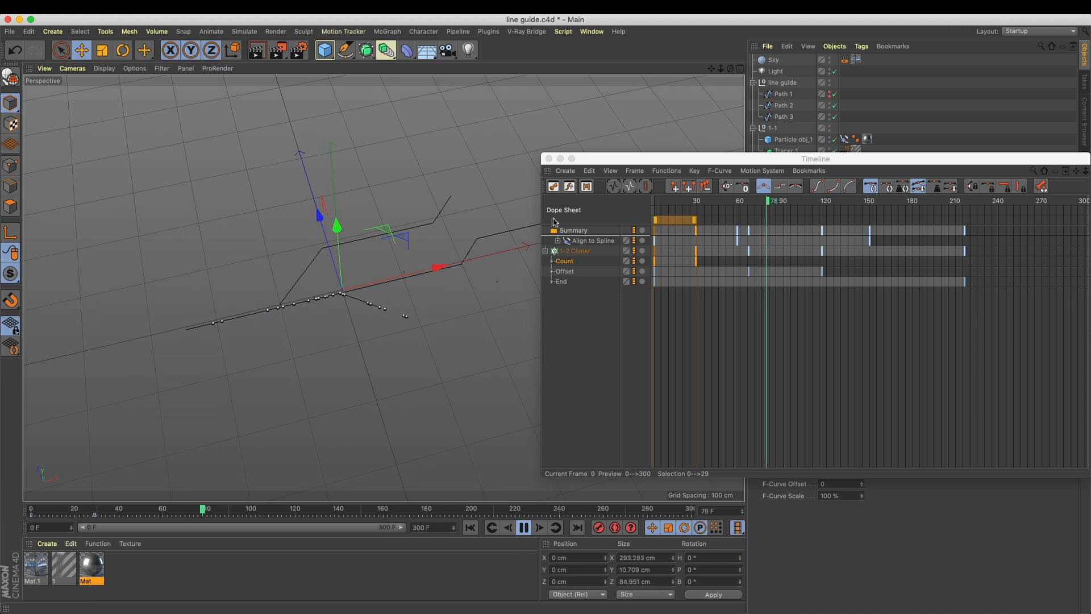
{"action": "left_click", "coordinate": [550, 160]}
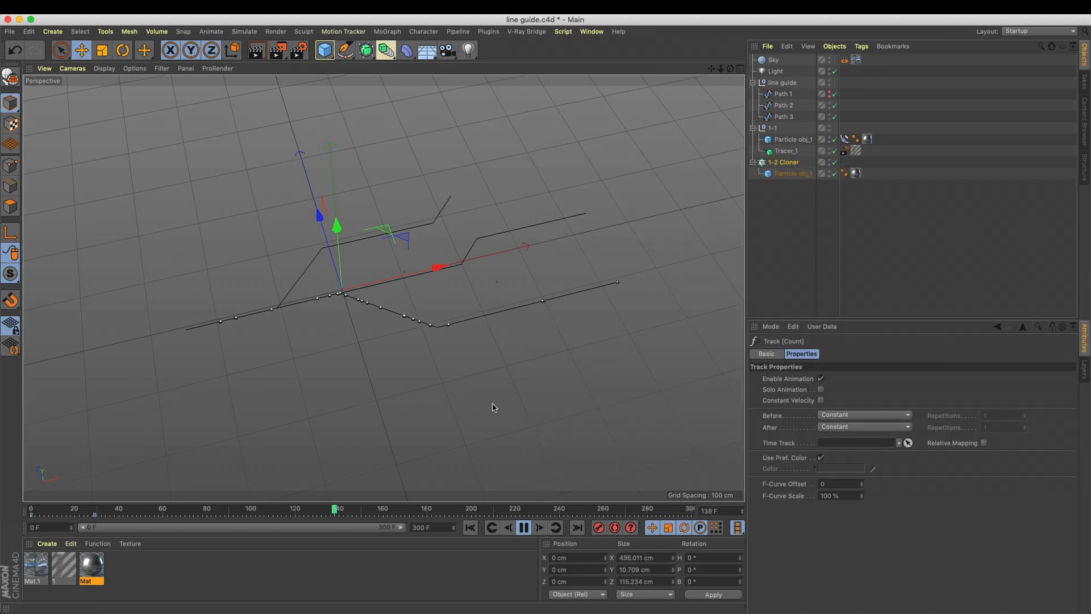
{"action": "left_click", "coordinate": [474, 528]}
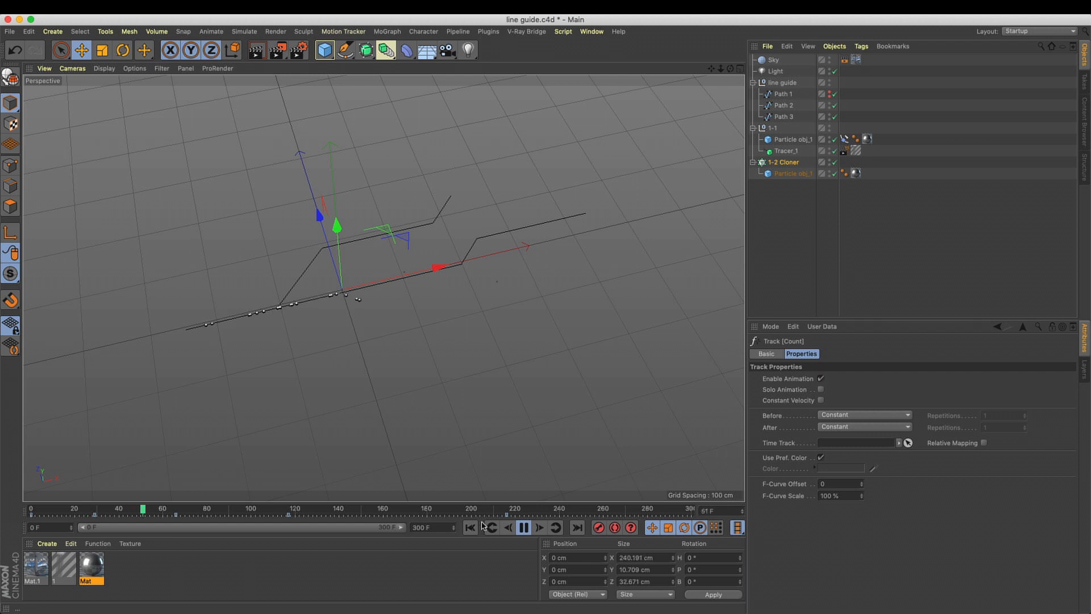
{"action": "left_click", "coordinate": [523, 531]}
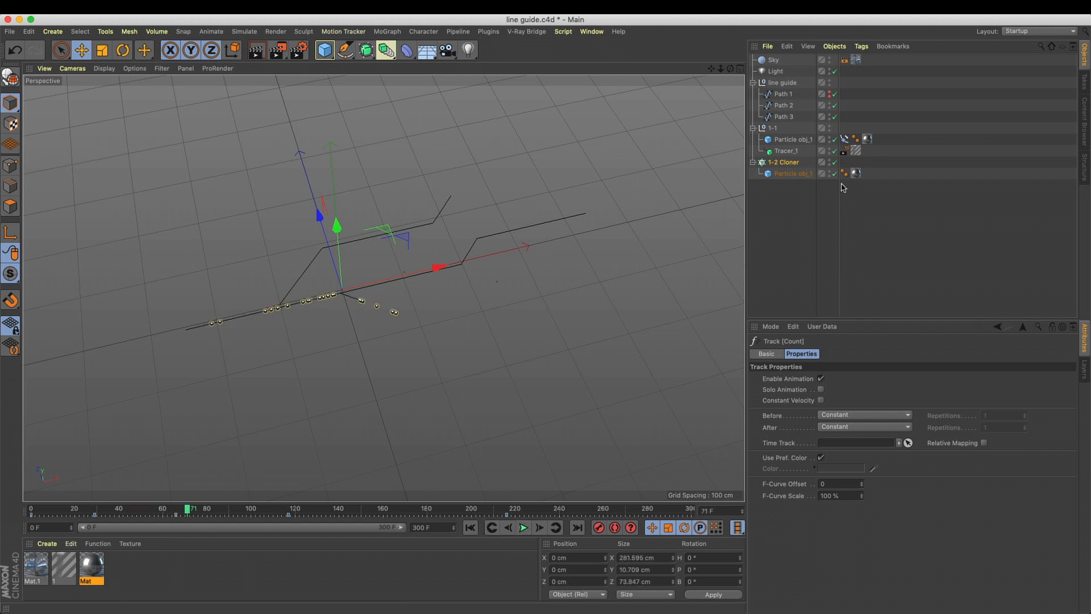
Open the 1-2 Cloner's animation timeline in Dope Sheet mode, enlarge the window and expand the cloner's tracks
{"action": "left_click", "coordinate": [783, 162]}
{"action": "left_click", "coordinate": [592, 31]}
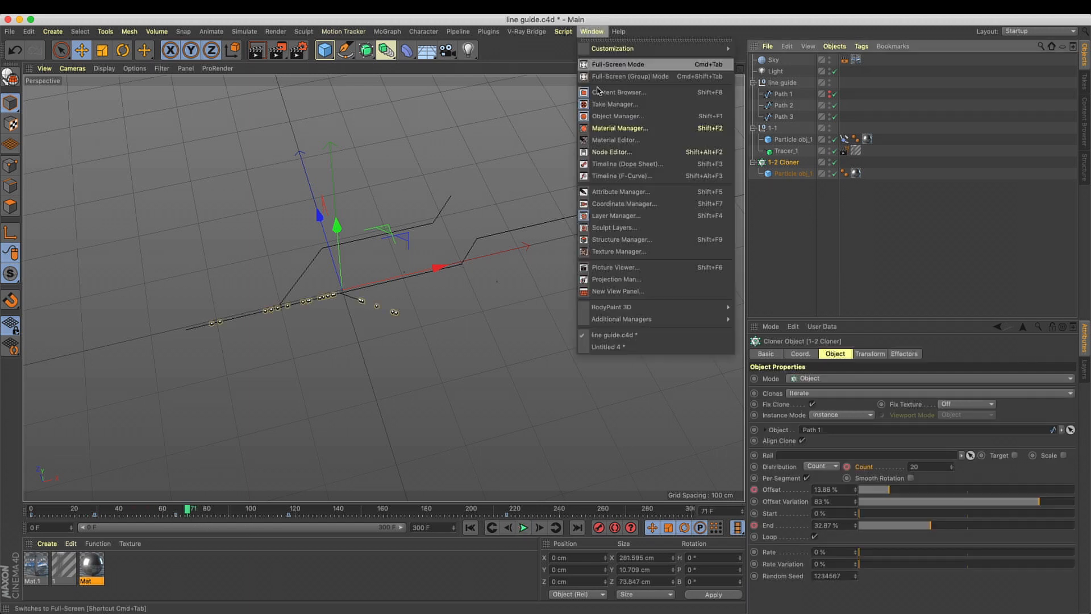
{"action": "left_click", "coordinate": [622, 175]}
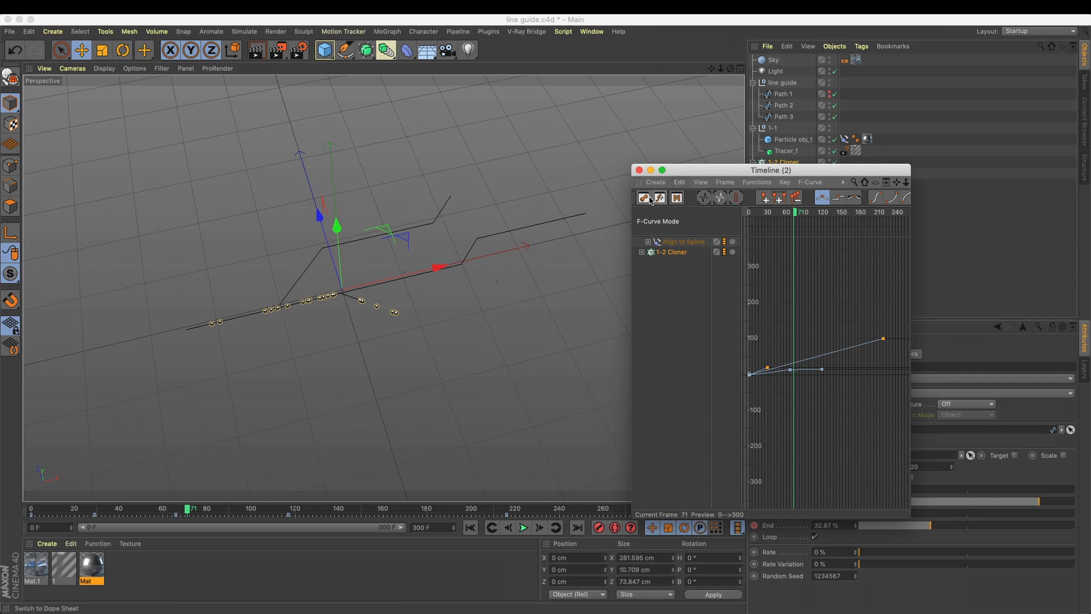
{"action": "left_click", "coordinate": [677, 198]}
{"action": "left_click_drag", "start_coordinate": [694, 173], "coordinate": [458, 172]}
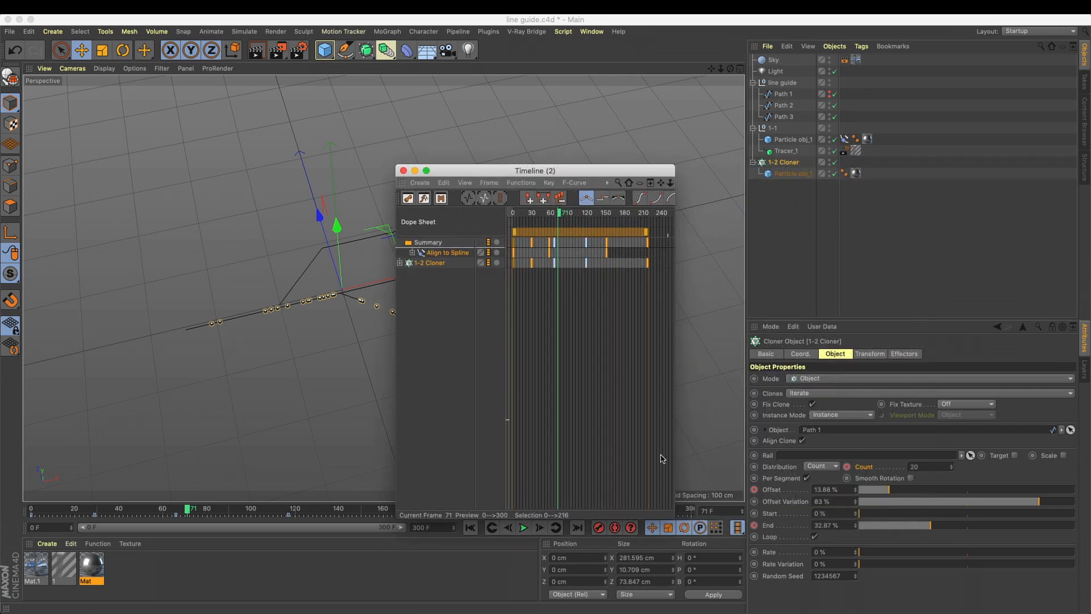
{"action": "left_click_drag", "start_coordinate": [672, 519], "coordinate": [914, 613]}
{"action": "left_click", "coordinate": [400, 264]}
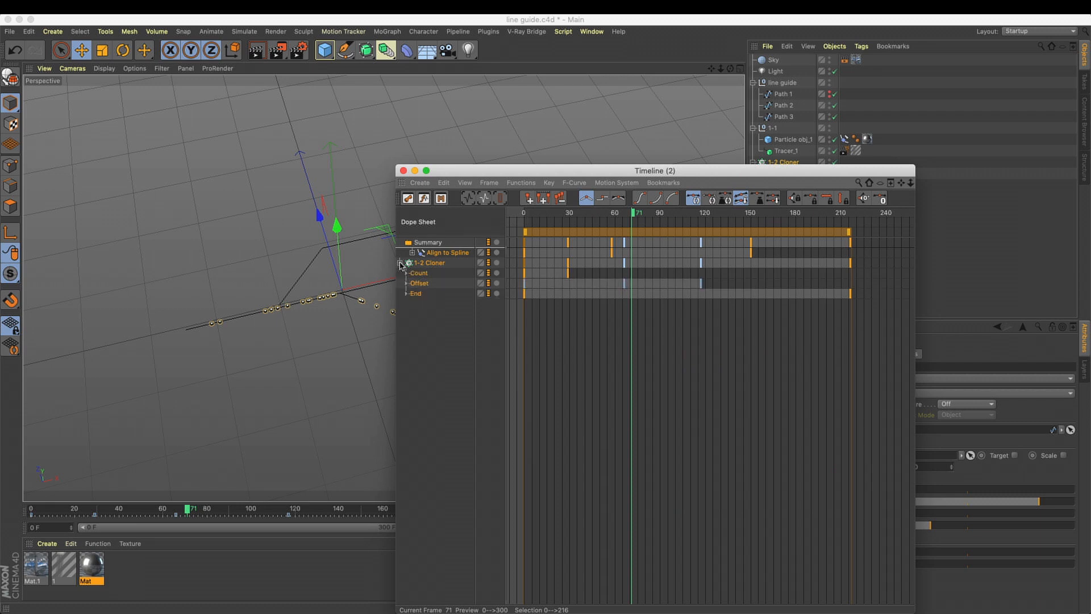
Stretch the 1-2 Cloner's End keyframes out to frame 227 and its Offset keyframes out to about frame 194
{"action": "left_click_drag", "start_coordinate": [505, 172], "coordinate": [390, 150]}
{"action": "left_click", "coordinate": [305, 274]}
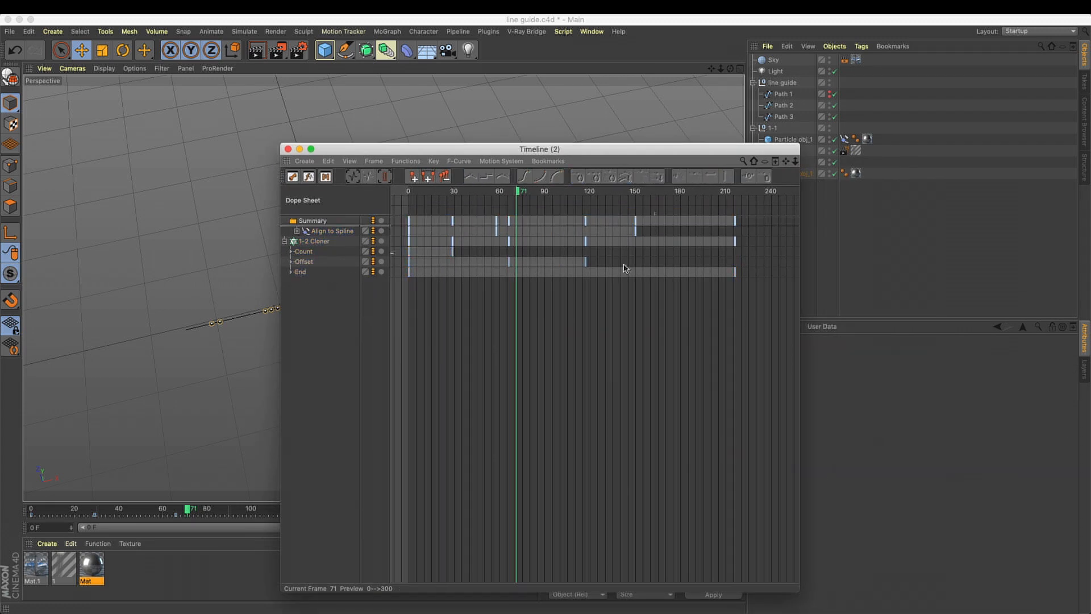
{"action": "left_click", "coordinate": [302, 273]}
{"action": "left_click_drag", "start_coordinate": [734, 212], "coordinate": [751, 211]}
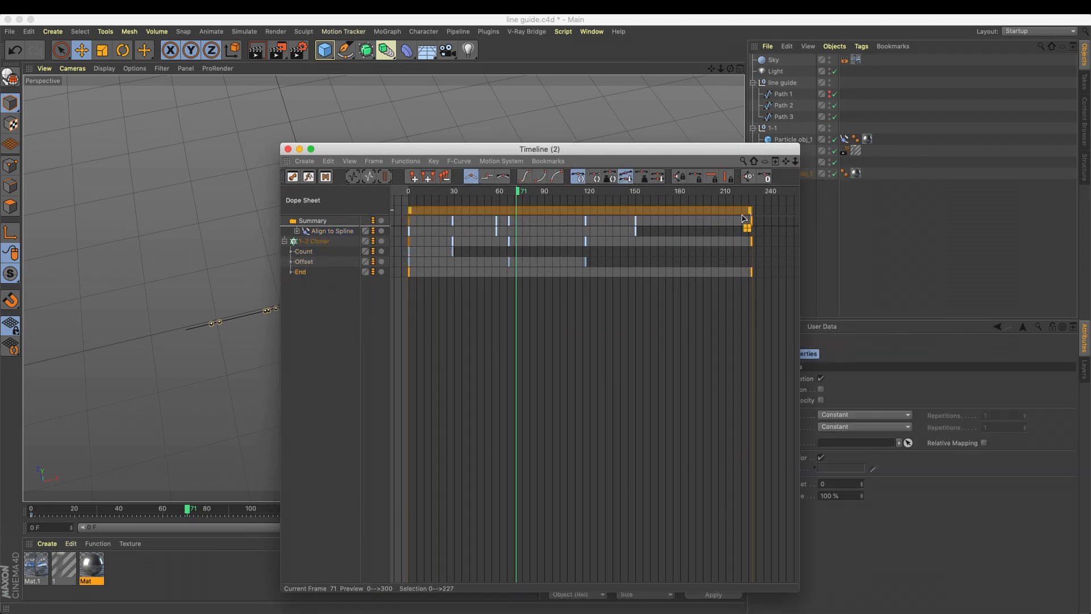
{"action": "left_click", "coordinate": [304, 262]}
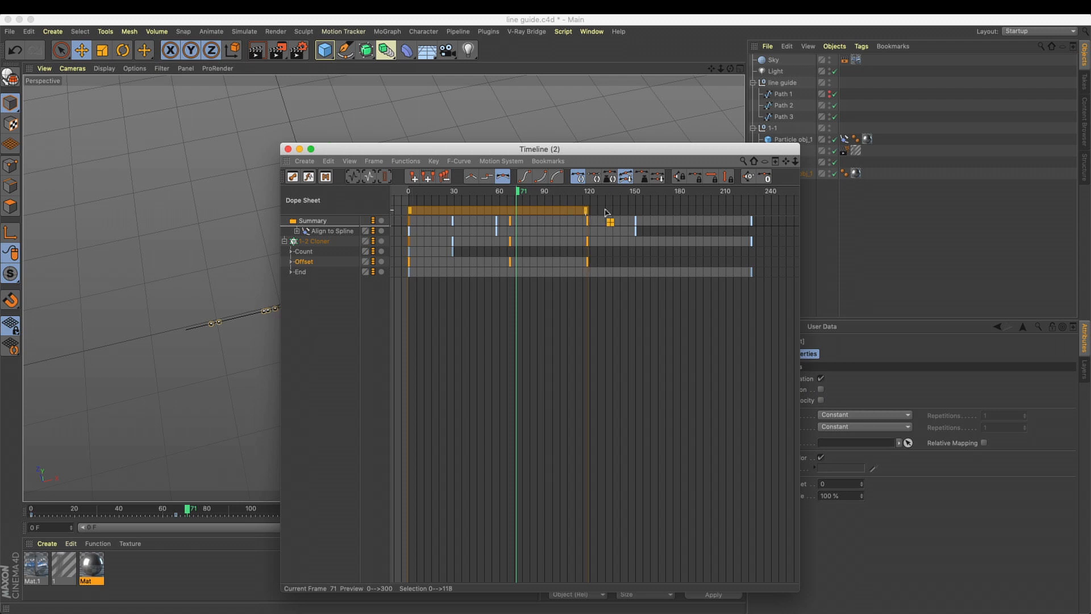
{"action": "left_click_drag", "start_coordinate": [605, 212], "coordinate": [702, 212]}
Play the animation to check the new clone timing, stop it and close the timeline window
{"action": "left_click_drag", "start_coordinate": [605, 150], "coordinate": [611, 568]}
{"action": "left_click", "coordinate": [523, 529]}
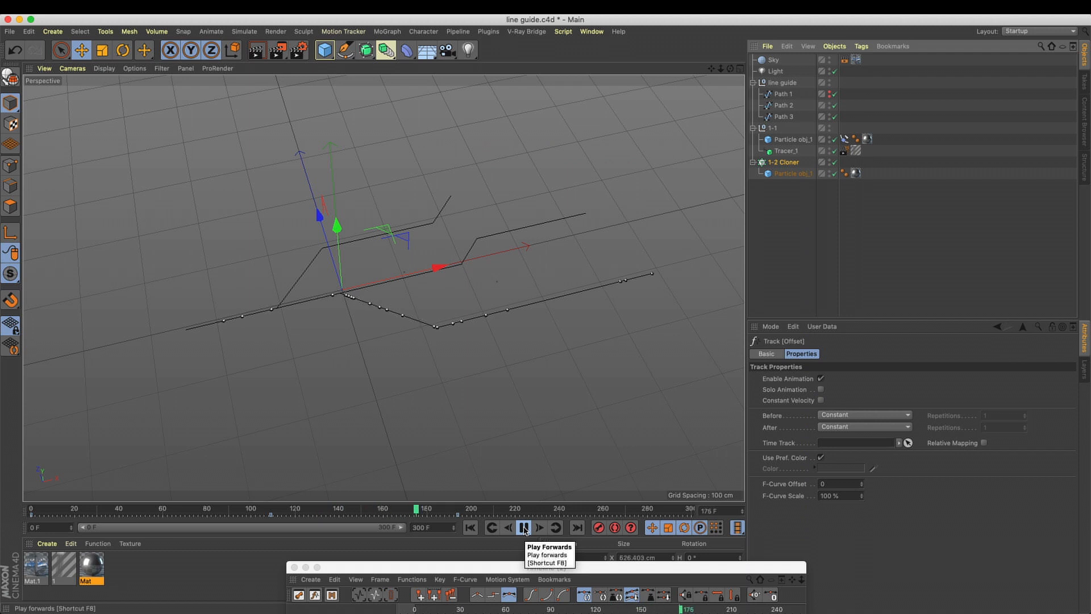
{"action": "left_click", "coordinate": [523, 529]}
{"action": "left_click", "coordinate": [293, 568]}
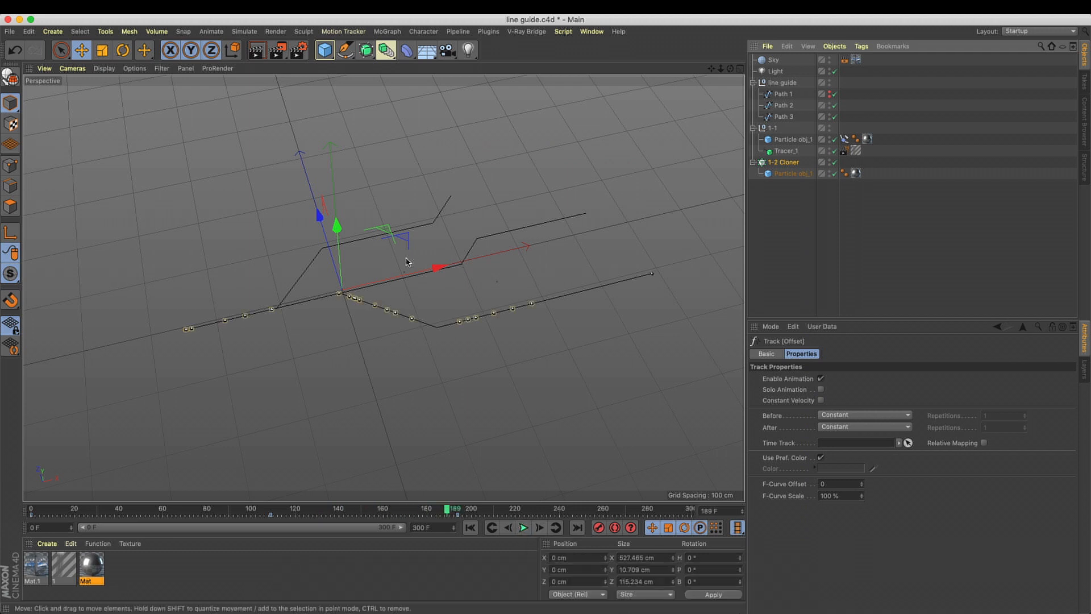
Duplicate the 1-2 Cloner below the original and rename the copy "1-3 Cloner"
{"action": "left_click", "coordinate": [783, 162]}
{"action": "left_click_drag", "start_coordinate": [772, 163], "coordinate": [787, 236], "text": "ctrl"}
{"action": "left_click", "coordinate": [787, 236]}
{"action": "key", "text": "Return"}
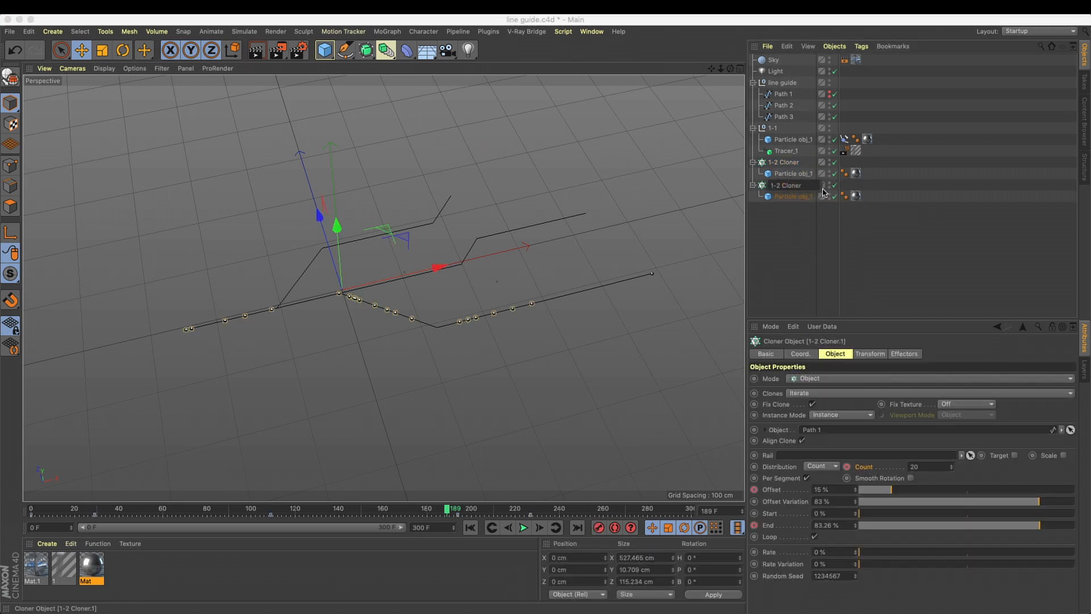
{"action": "key", "text": "Escape"}
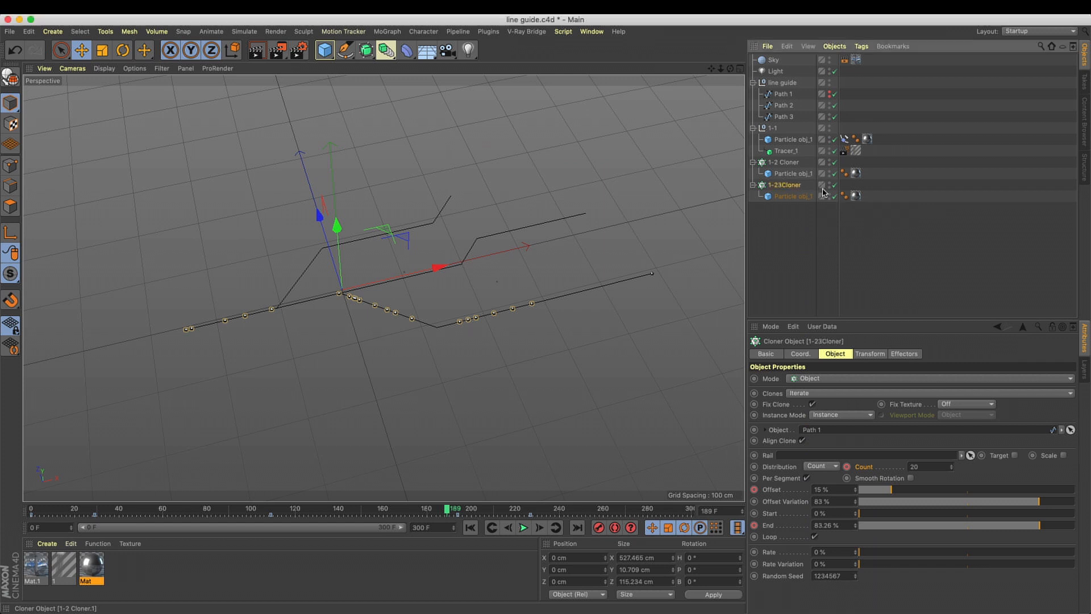
{"action": "double_click", "coordinate": [779, 185]}
{"action": "left_click", "coordinate": [779, 186]}
{"action": "key", "text": "BackSpace"}
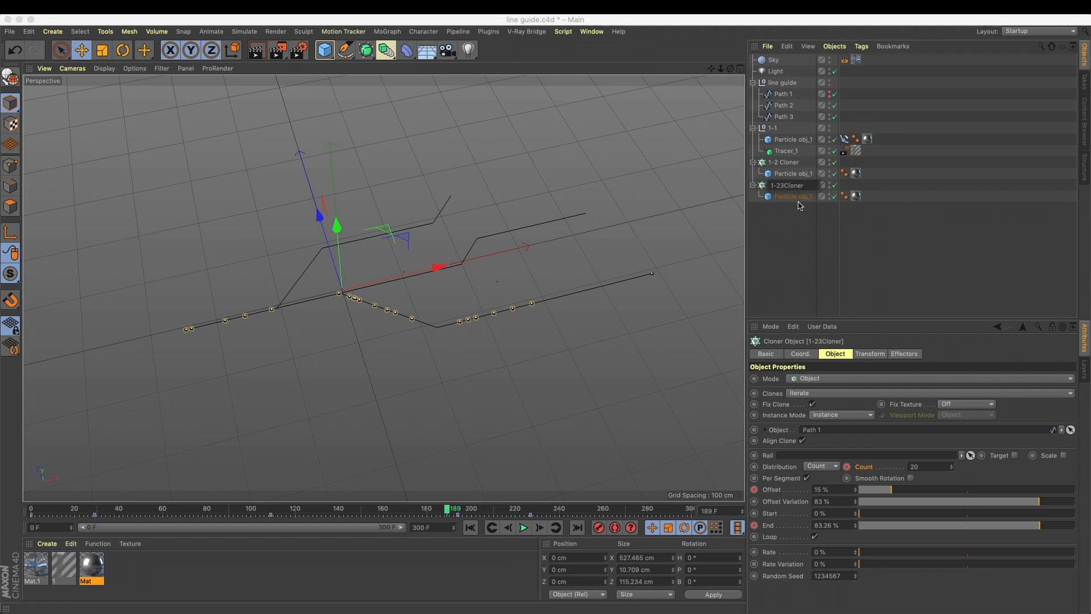
{"action": "key", "text": "Return"}
{"action": "double_click", "coordinate": [782, 185]}
{"action": "left_click", "coordinate": [778, 185]}
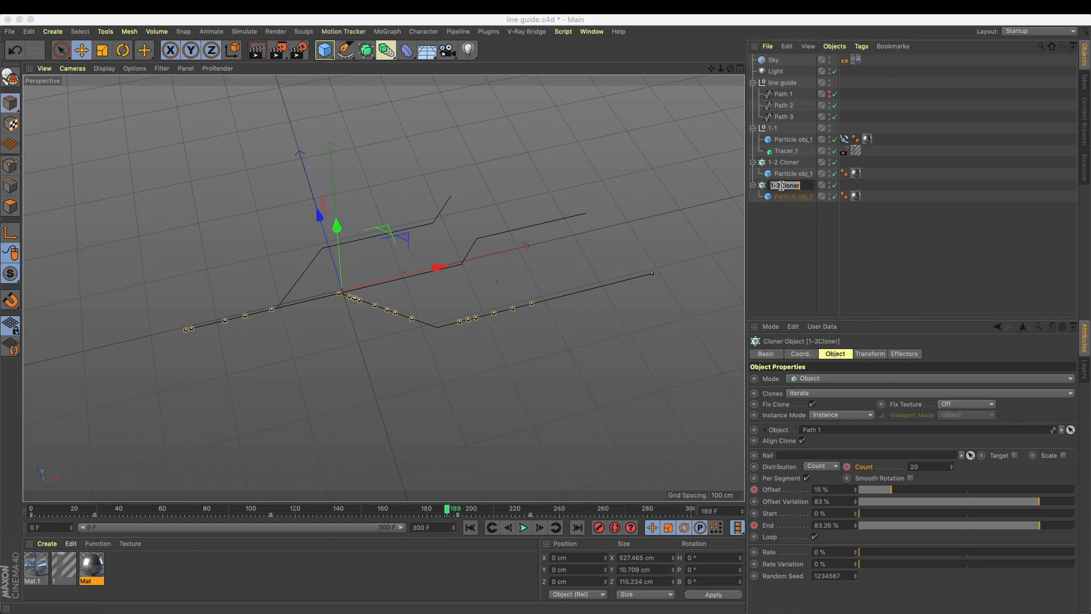
{"action": "key", "text": "Return"}
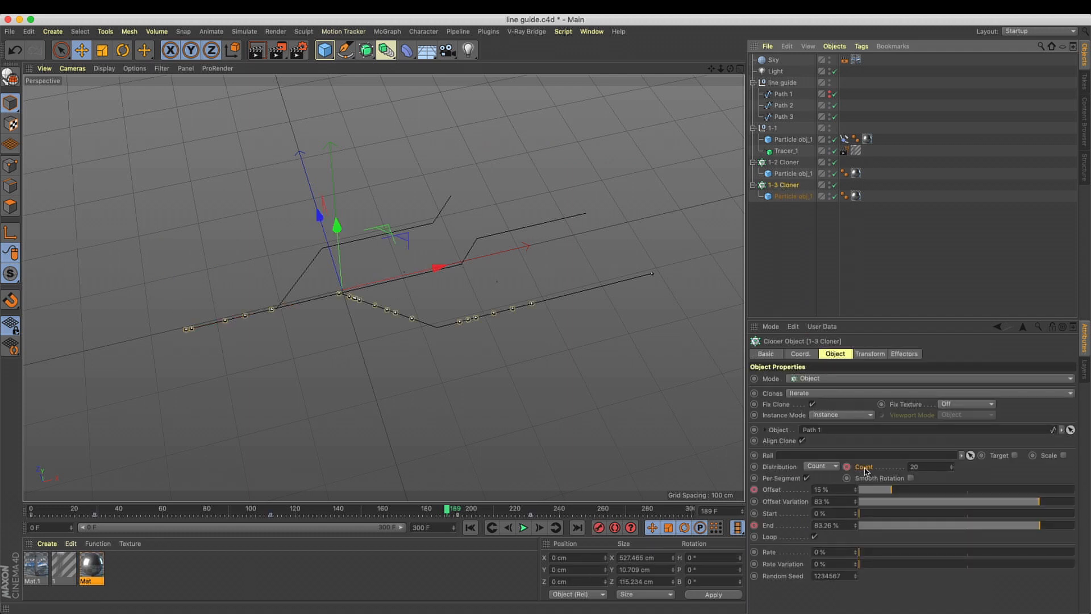
Delete the Count, Offset and End animation tracks from the 1-3 Cloner
{"action": "right_click", "coordinate": [878, 470]}
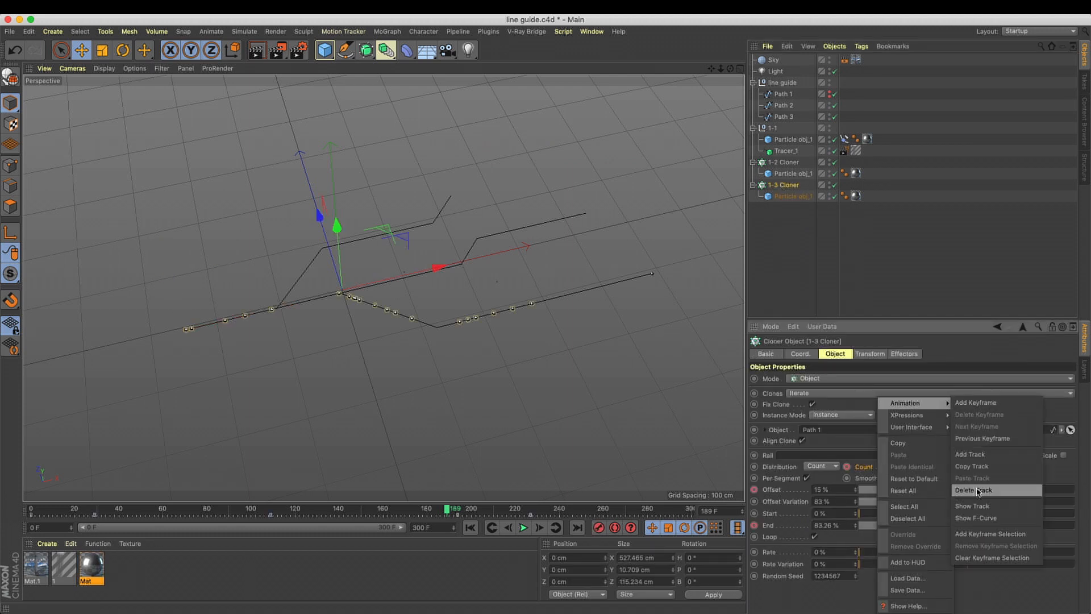
{"action": "left_click", "coordinate": [991, 490]}
{"action": "right_click", "coordinate": [774, 501]}
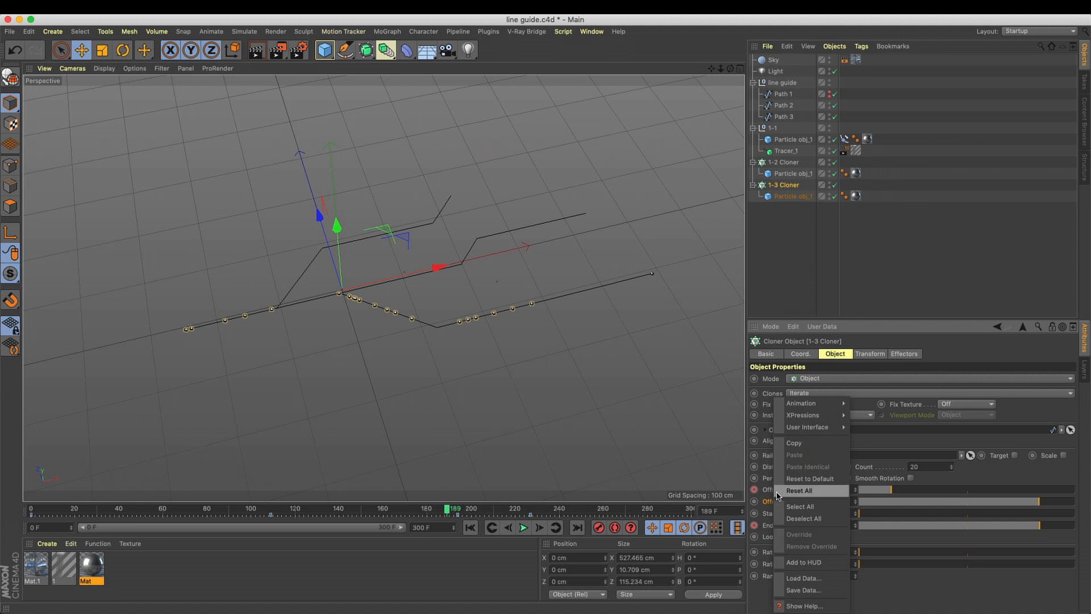
{"action": "mouse_move", "coordinate": [800, 412]}
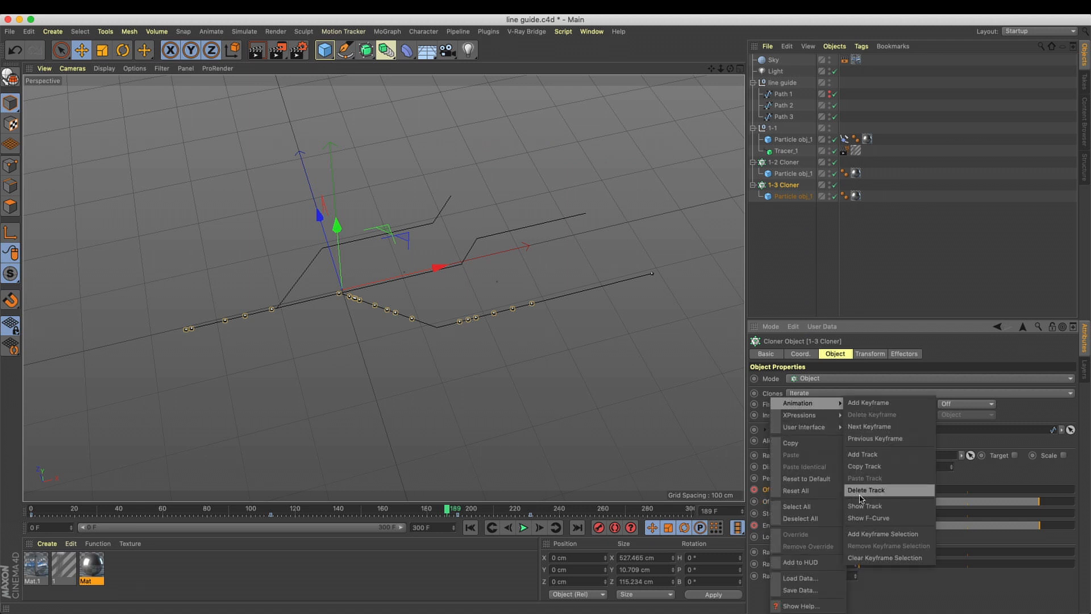
{"action": "left_click", "coordinate": [803, 518]}
{"action": "right_click", "coordinate": [781, 526]}
{"action": "mouse_move", "coordinate": [804, 403]}
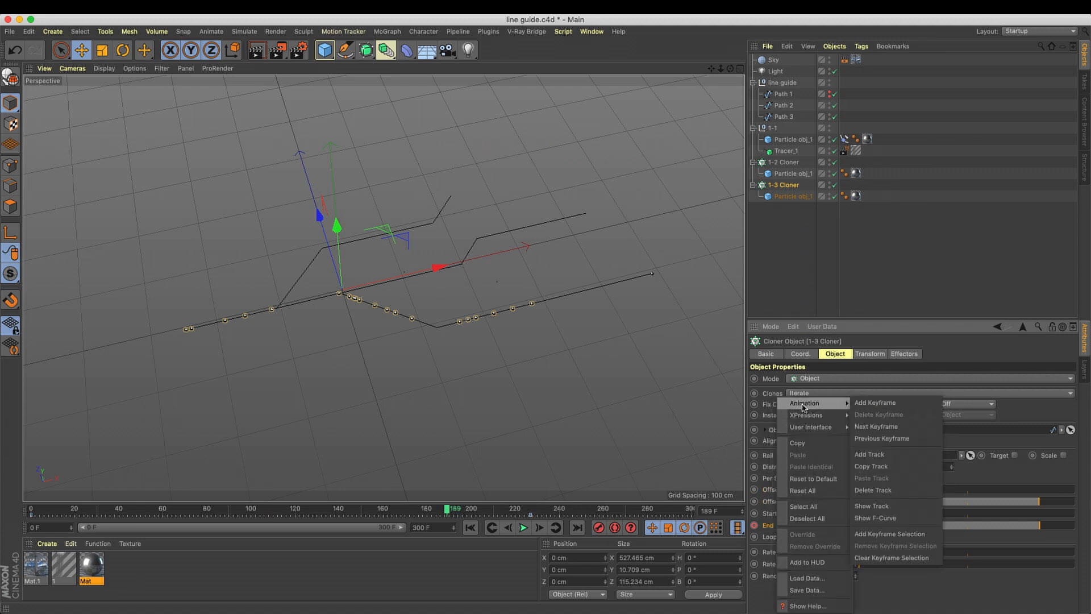
{"action": "left_click", "coordinate": [895, 494]}
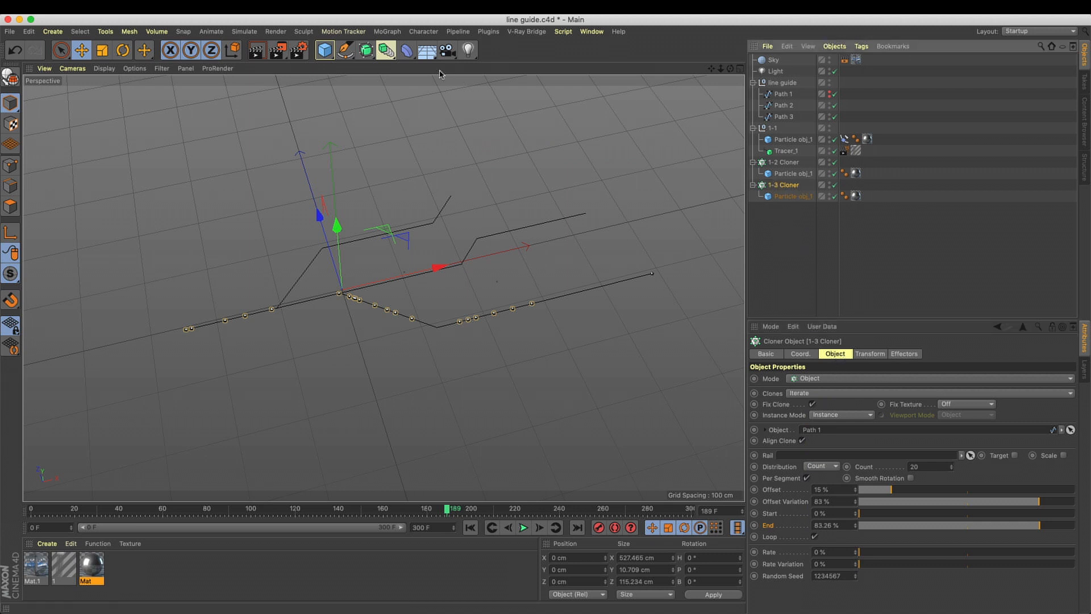
Add a Spline effector to the 1-3 Cloner, place it below the cloner and rename it "1-3 Spline"
{"action": "left_click", "coordinate": [389, 33]}
{"action": "mouse_move", "coordinate": [397, 48]}
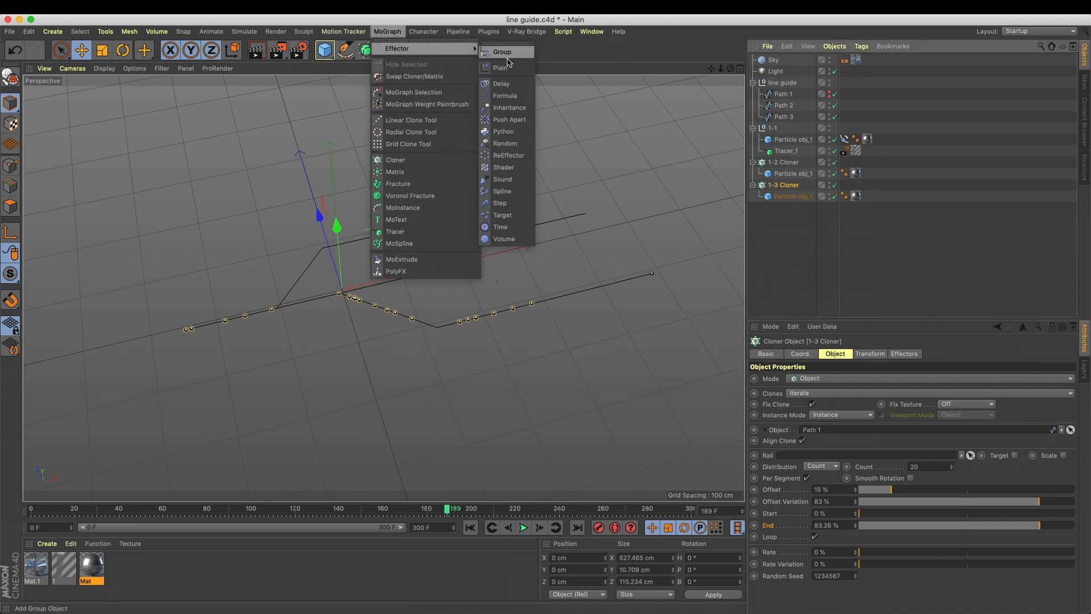
{"action": "left_click", "coordinate": [502, 192]}
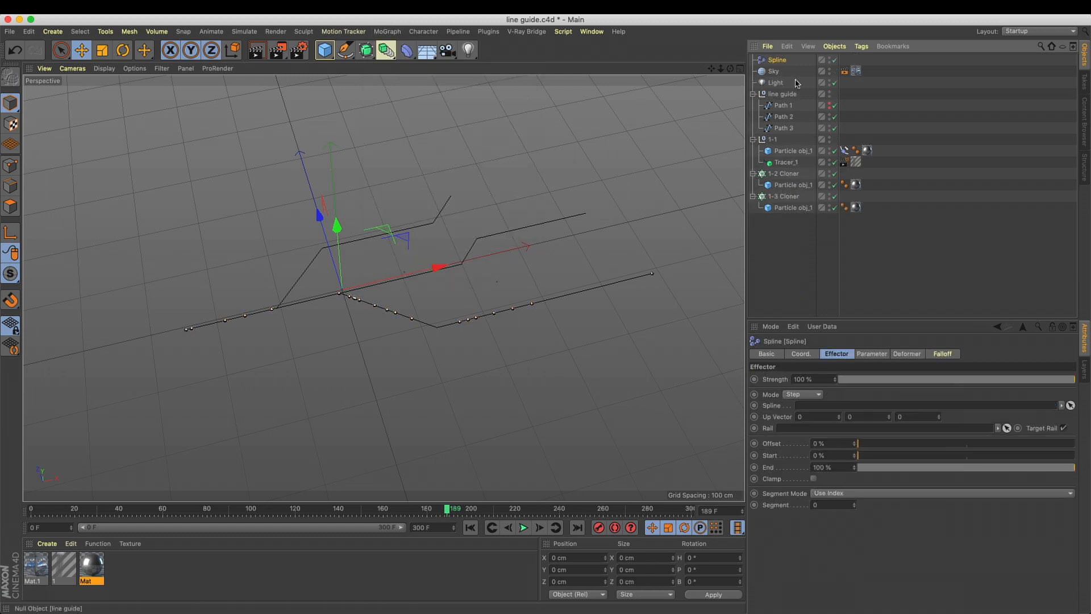
{"action": "double_click", "coordinate": [776, 208]}
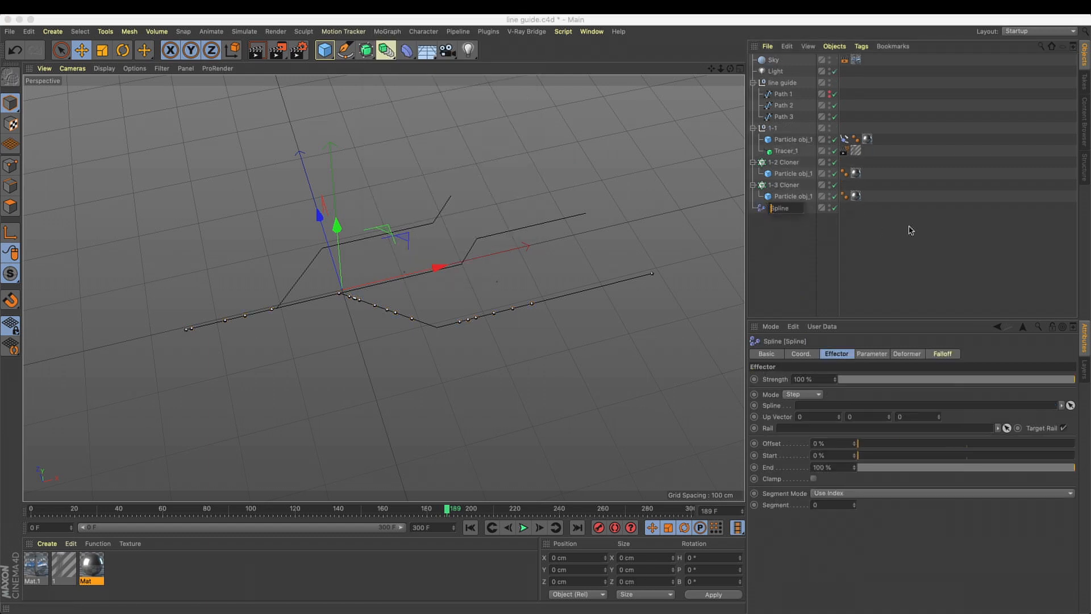
{"action": "type", "text": "1-3"}
{"action": "key", "text": "Return"}
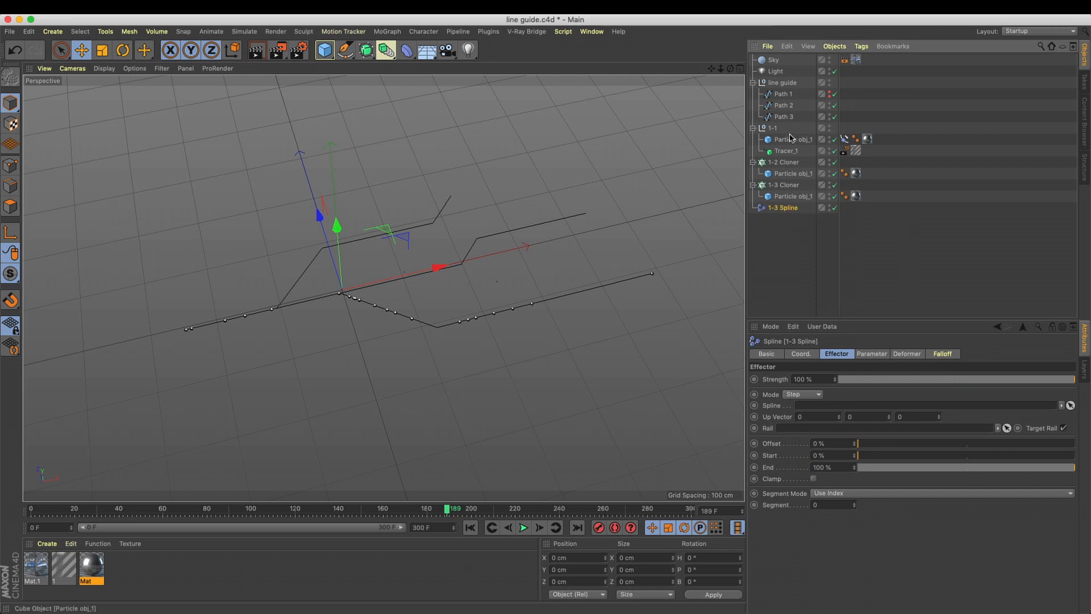
Assign Path 1 as the 1-3 Spline effector's spline and disable the 1-2 and 1-3 Cloners
{"action": "left_click_drag", "start_coordinate": [831, 409], "coordinate": [831, 407]}
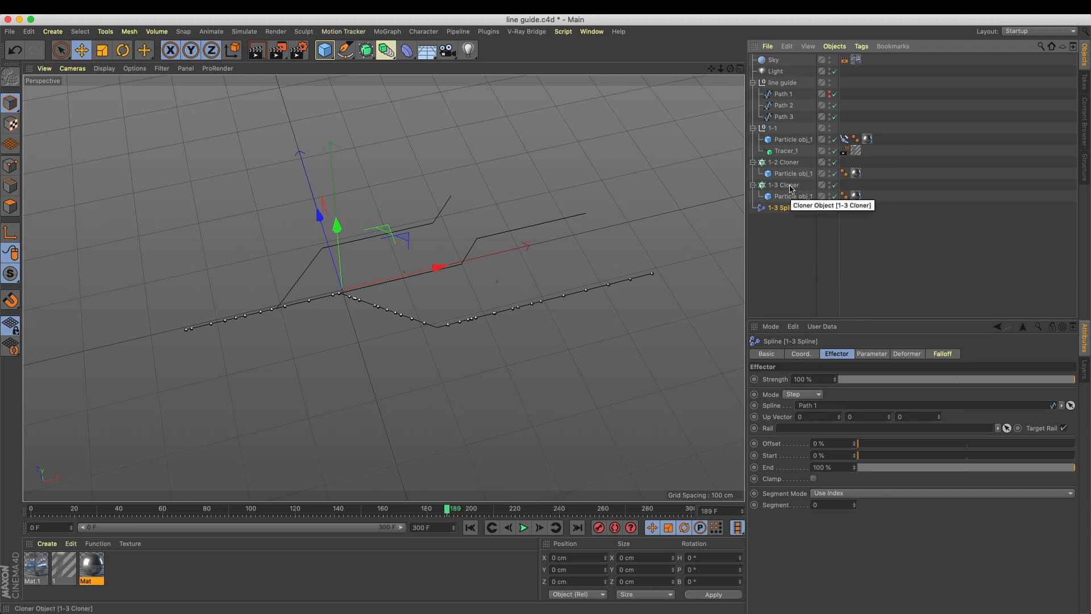
{"action": "left_click_drag", "start_coordinate": [835, 163], "coordinate": [835, 185]}
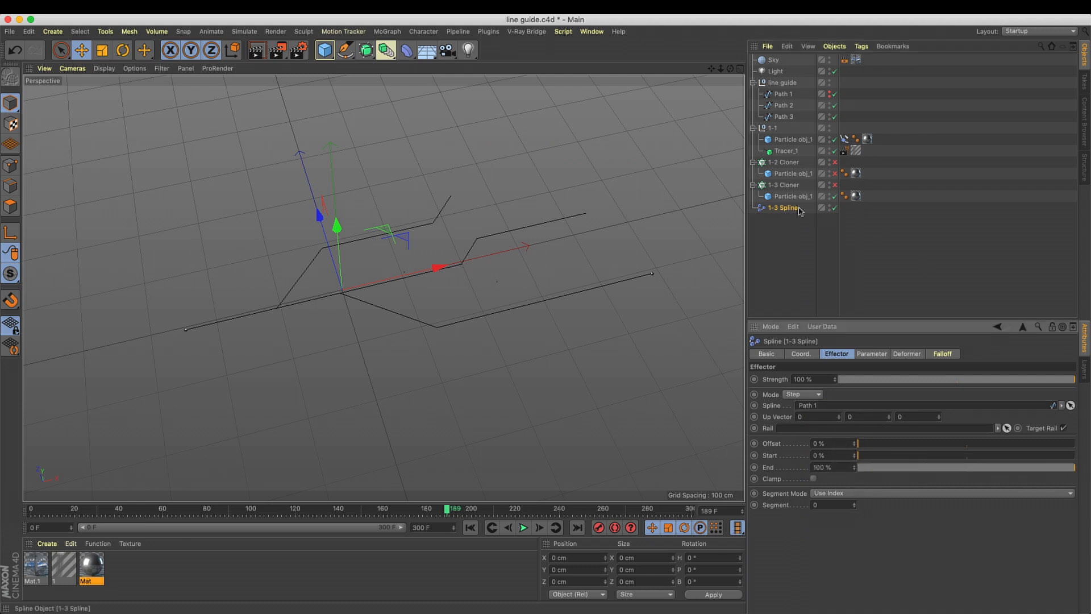
Inspect the 1-3 Spline's Parameter, Deformer and Effector settings, keep its Mode on Step, and select the 1-3 Cloner
{"action": "left_click", "coordinate": [870, 354]}
{"action": "left_click", "coordinate": [911, 354]}
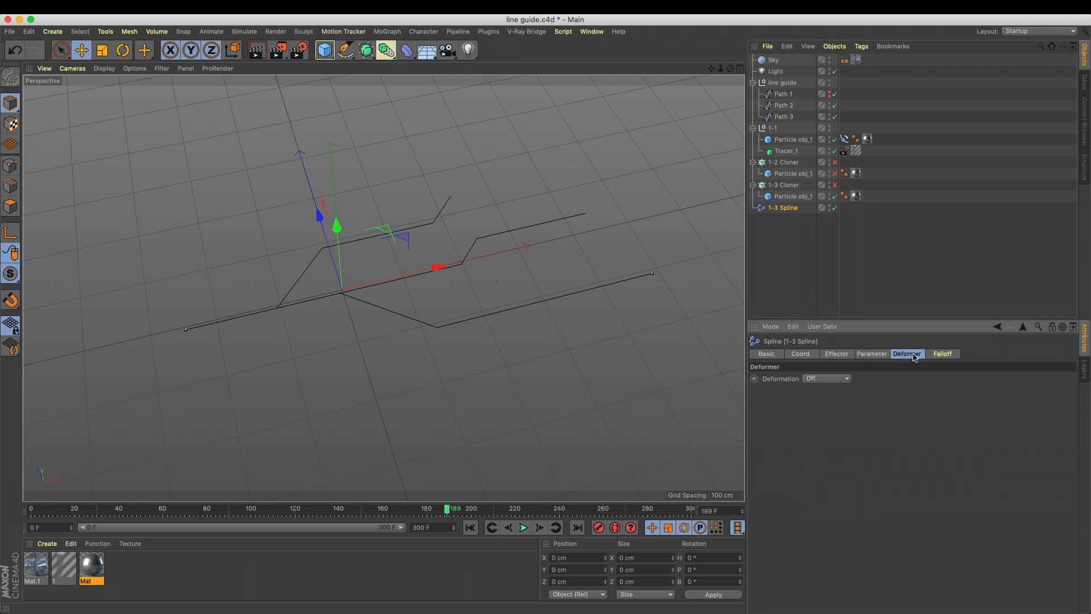
{"action": "left_click", "coordinate": [837, 354]}
{"action": "left_click", "coordinate": [803, 394]}
{"action": "left_click", "coordinate": [815, 407]}
{"action": "left_click", "coordinate": [784, 185]}
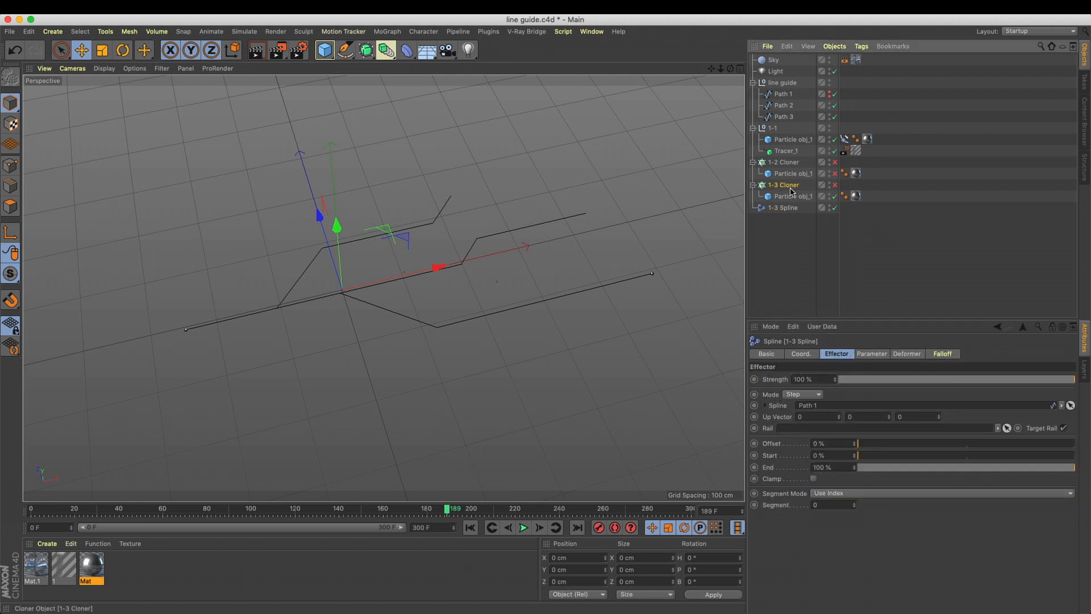
Enable the 1-3 Cloner and set its Count to 30, Offset and Offset Variation to 0%, and End to 100%
{"action": "left_click", "coordinate": [835, 186]}
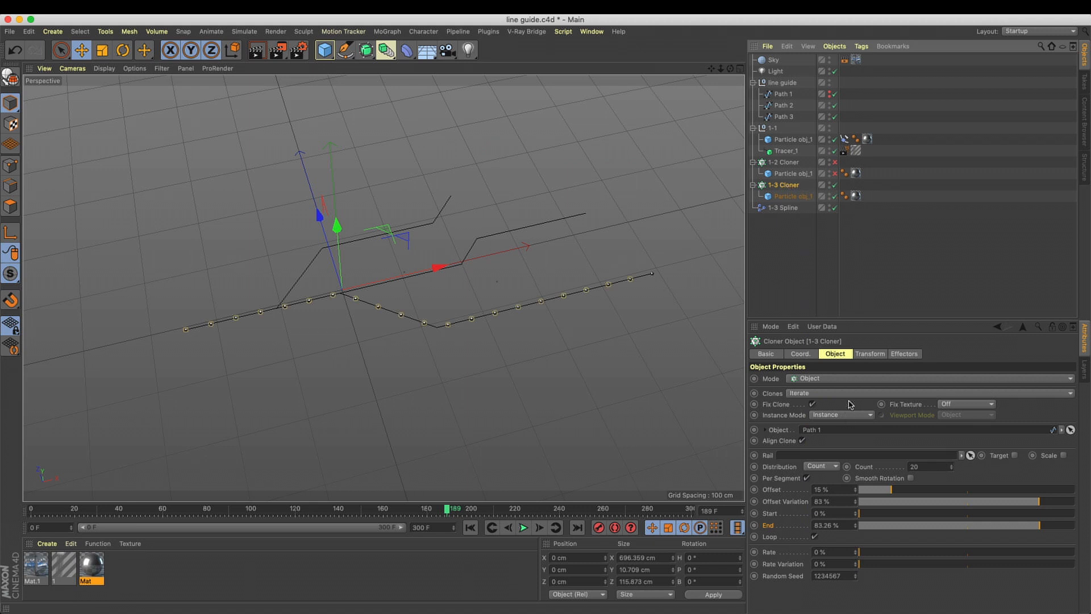
{"action": "mouse_move", "coordinate": [951, 468]}
{"action": "left_mouse_down"}
{"action": "mouse_move", "coordinate": [951, 421]}
{"action": "mouse_move", "coordinate": [951, 479]}
{"action": "mouse_move", "coordinate": [951, 453]}
{"action": "mouse_move", "coordinate": [951, 462]}
{"action": "left_mouse_up"}
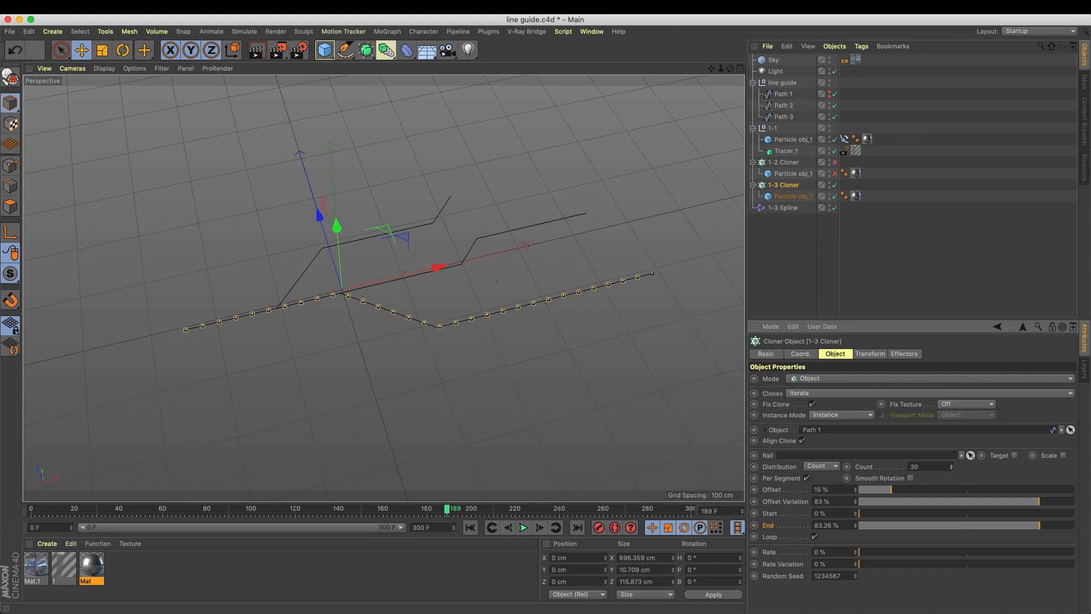
{"action": "left_click", "coordinate": [875, 503]}
{"action": "left_click_drag", "start_coordinate": [882, 489], "coordinate": [831, 501]}
{"action": "left_click_drag", "start_coordinate": [899, 527], "coordinate": [1076, 529]}
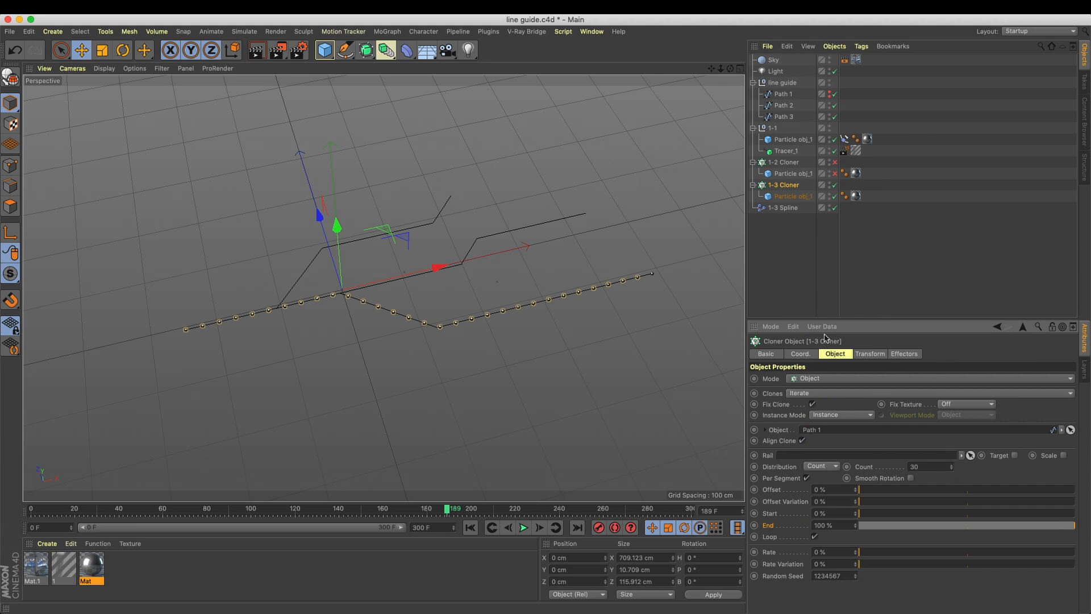
Try different End and Offset values on the 1-3 Spline effector, leaving Offset and End at 0%
{"action": "left_click", "coordinate": [783, 207]}
{"action": "mouse_move", "coordinate": [877, 467]}
{"action": "left_mouse_down"}
{"action": "mouse_move", "coordinate": [1064, 485]}
{"action": "mouse_move", "coordinate": [825, 480]}
{"action": "mouse_move", "coordinate": [1090, 487]}
{"action": "left_mouse_up"}
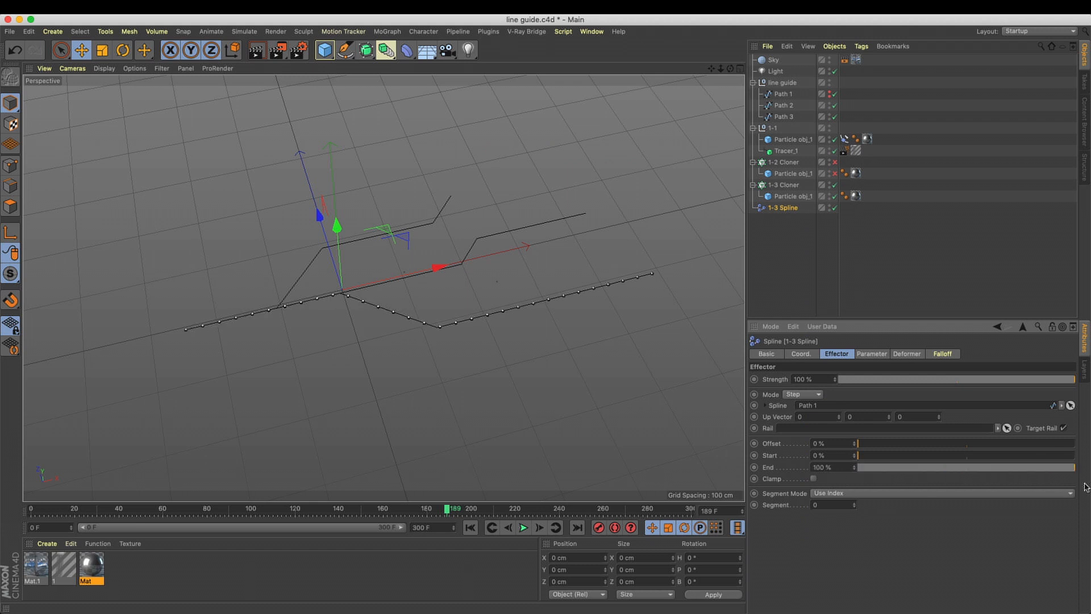
{"action": "mouse_move", "coordinate": [903, 470]}
{"action": "left_mouse_down"}
{"action": "mouse_move", "coordinate": [836, 458]}
{"action": "mouse_move", "coordinate": [1068, 466]}
{"action": "left_mouse_up"}
{"action": "left_click_drag", "start_coordinate": [886, 443], "coordinate": [904, 449]}
{"action": "key", "text": "super+z"}
{"action": "key", "text": "super+z"}
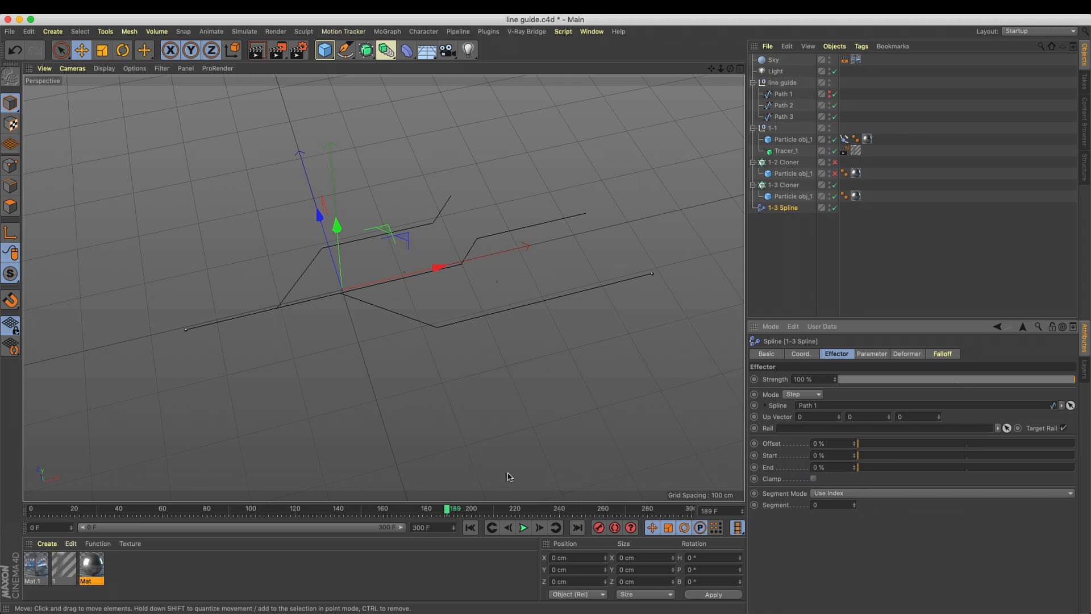
Keyframe the 1-3 Spline effector's End from 0% at frame 0 to 100% at frame 100
{"action": "left_click_drag", "start_coordinate": [447, 510], "coordinate": [29, 511]}
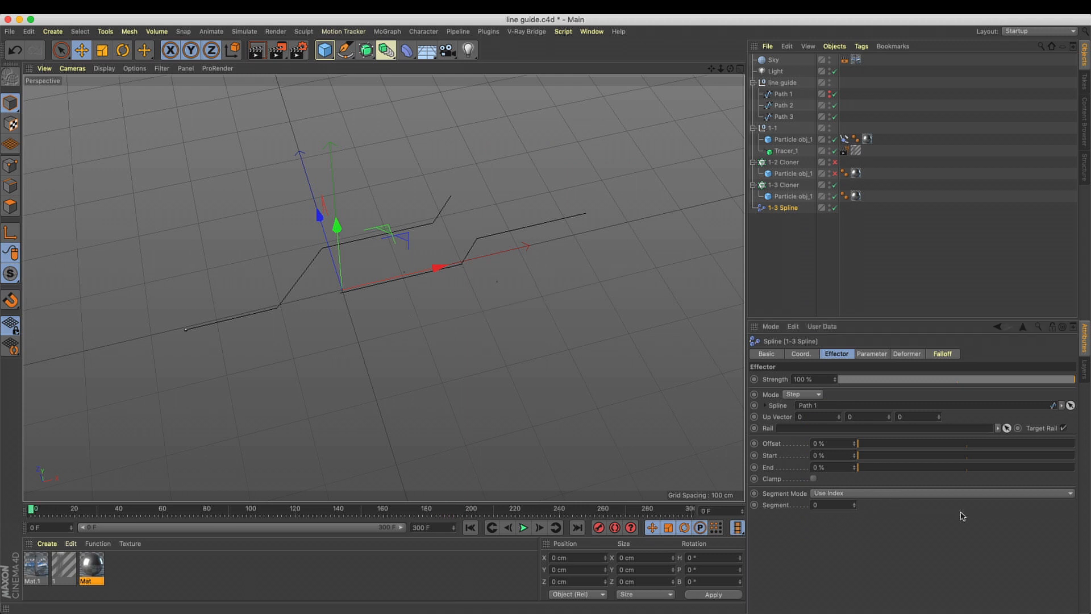
{"action": "left_click", "coordinate": [754, 468], "text": "ctrl"}
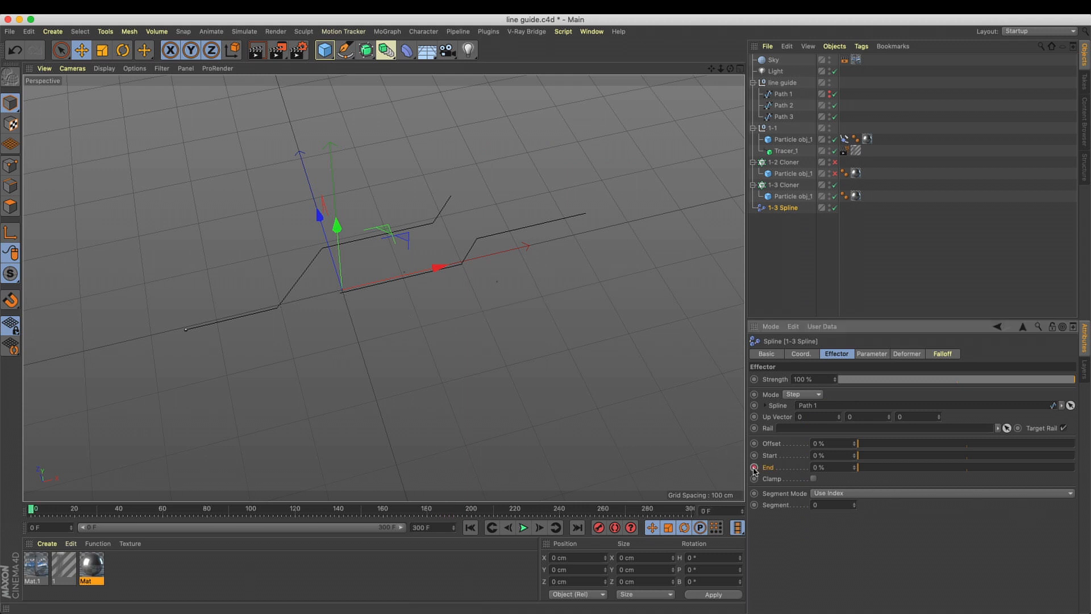
{"action": "left_click", "coordinate": [254, 510]}
{"action": "left_click_drag", "start_coordinate": [911, 466], "coordinate": [1090, 467]}
{"action": "left_click", "coordinate": [754, 467], "text": "ctrl"}
Play the animation from the start to check how the clones travel along the path
{"action": "left_click", "coordinate": [470, 528]}
{"action": "left_click", "coordinate": [523, 527]}
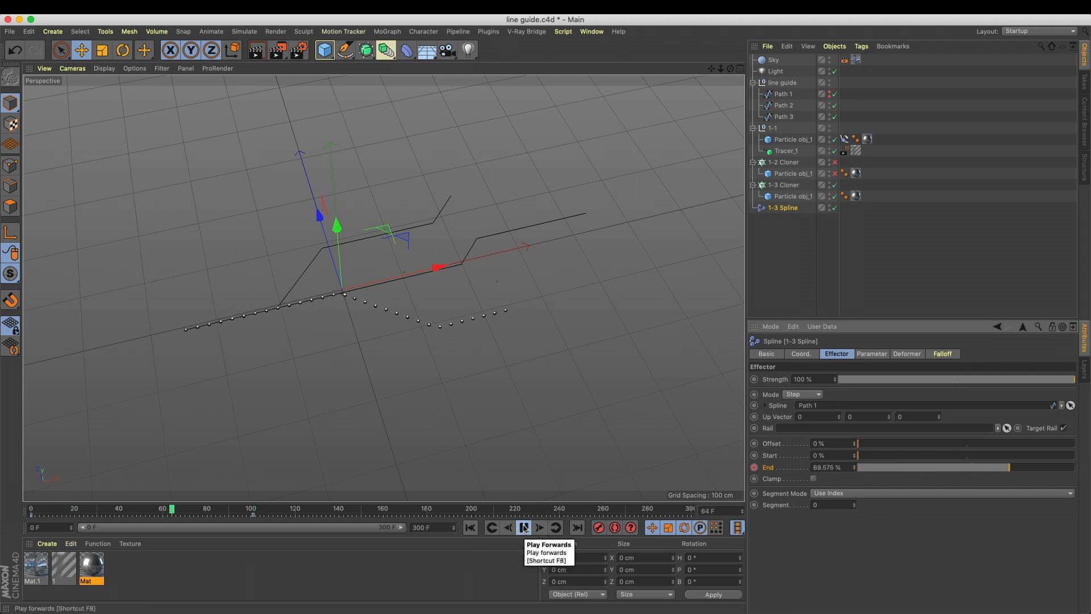
{"action": "left_click", "coordinate": [523, 528]}
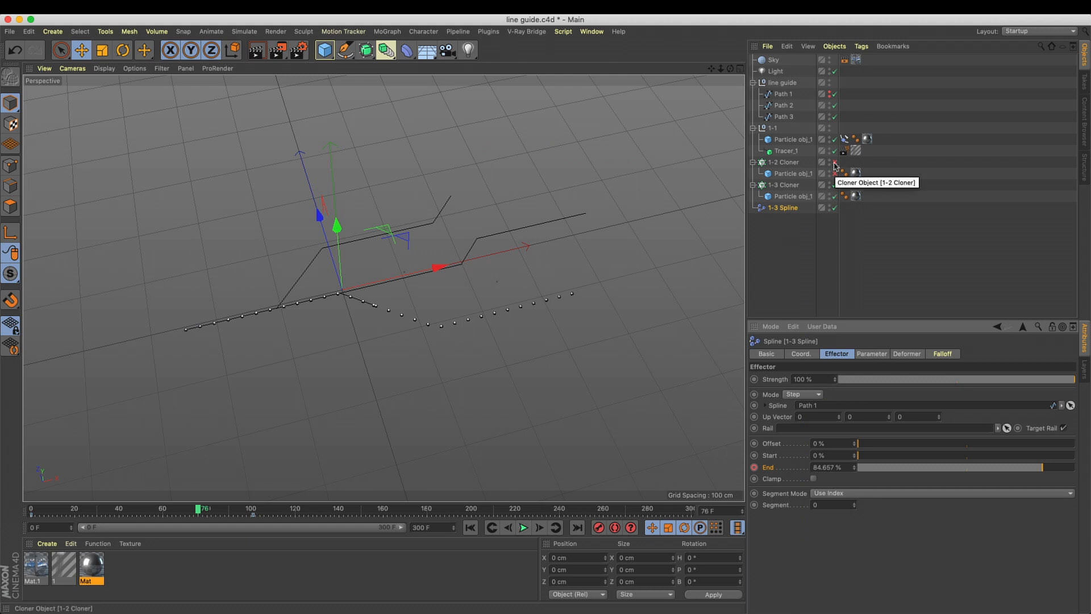
{"action": "left_click", "coordinate": [470, 528]}
{"action": "left_click", "coordinate": [524, 527]}
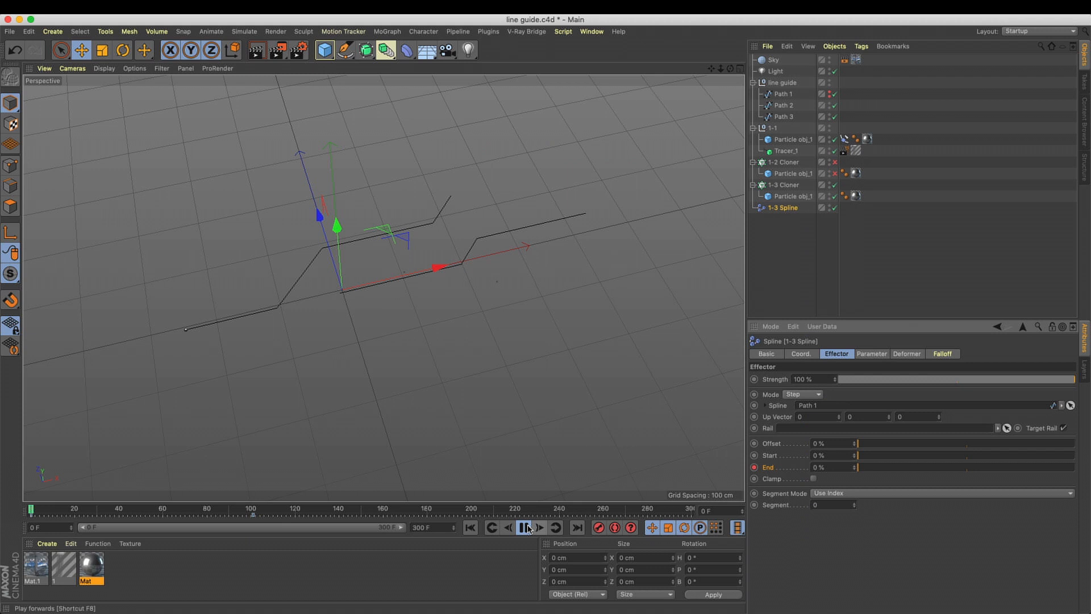
{"action": "left_click", "coordinate": [528, 528]}
{"action": "left_click", "coordinate": [525, 527]}
{"action": "left_click", "coordinate": [524, 528]}
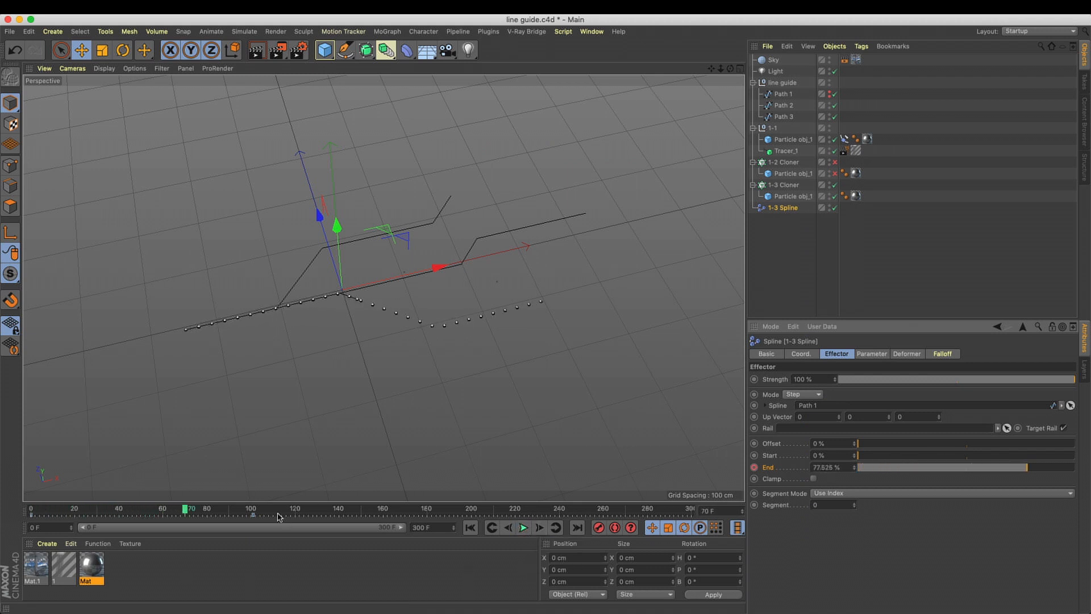
Retime the 1-3 Spline's 100% End key to frame 207, trying frames 182 and 240 with playback in between
{"action": "left_click", "coordinate": [254, 515]}
{"action": "left_click_drag", "start_coordinate": [503, 527], "coordinate": [435, 531]}
{"action": "left_click", "coordinate": [471, 529]}
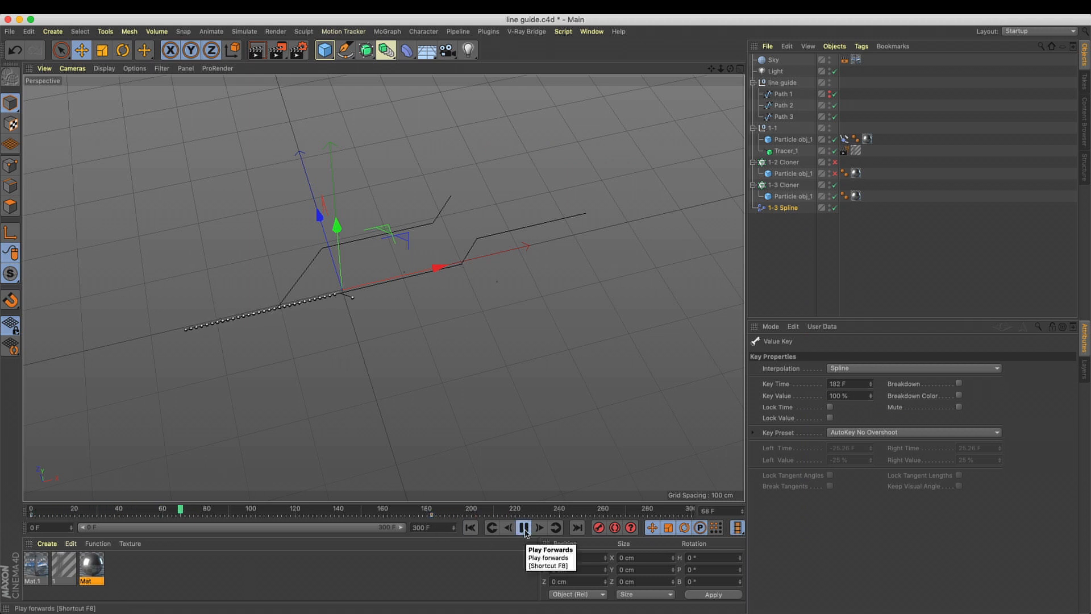
{"action": "left_click", "coordinate": [524, 529]}
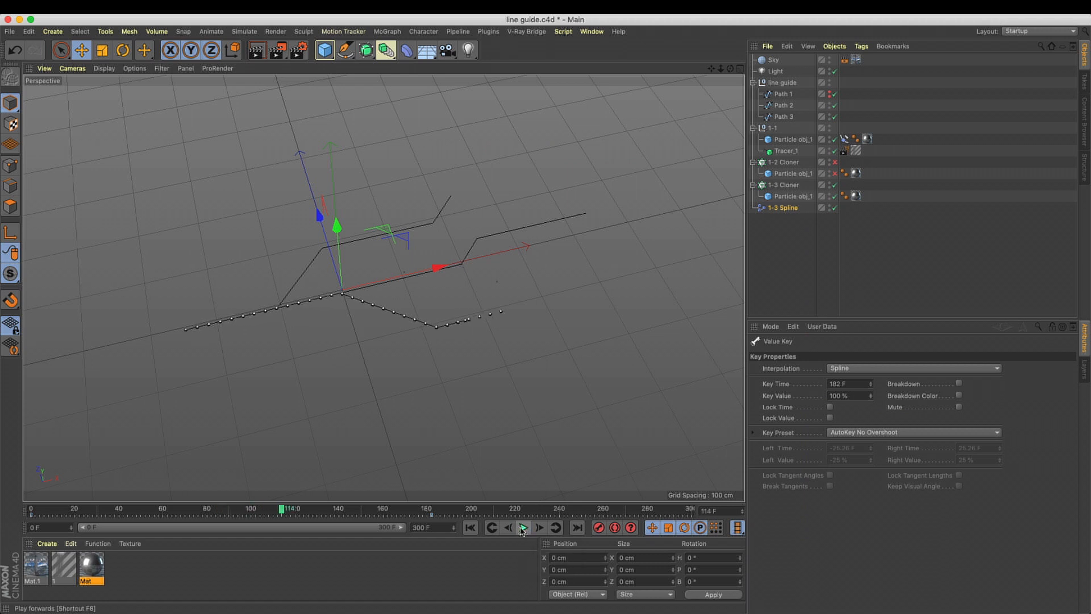
{"action": "left_click_drag", "start_coordinate": [432, 515], "coordinate": [559, 515]}
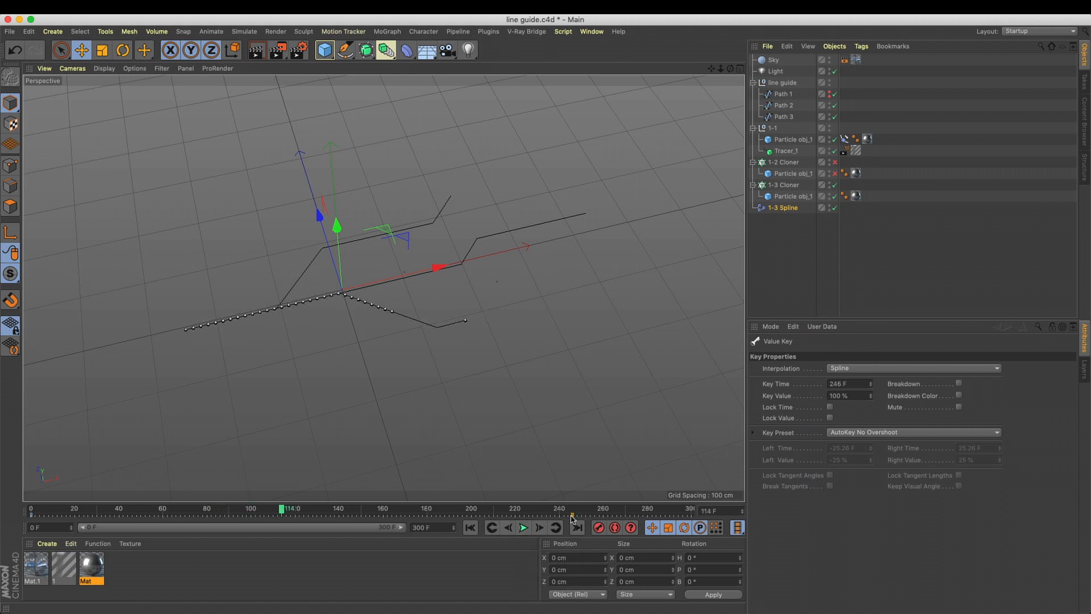
{"action": "left_click", "coordinate": [524, 528]}
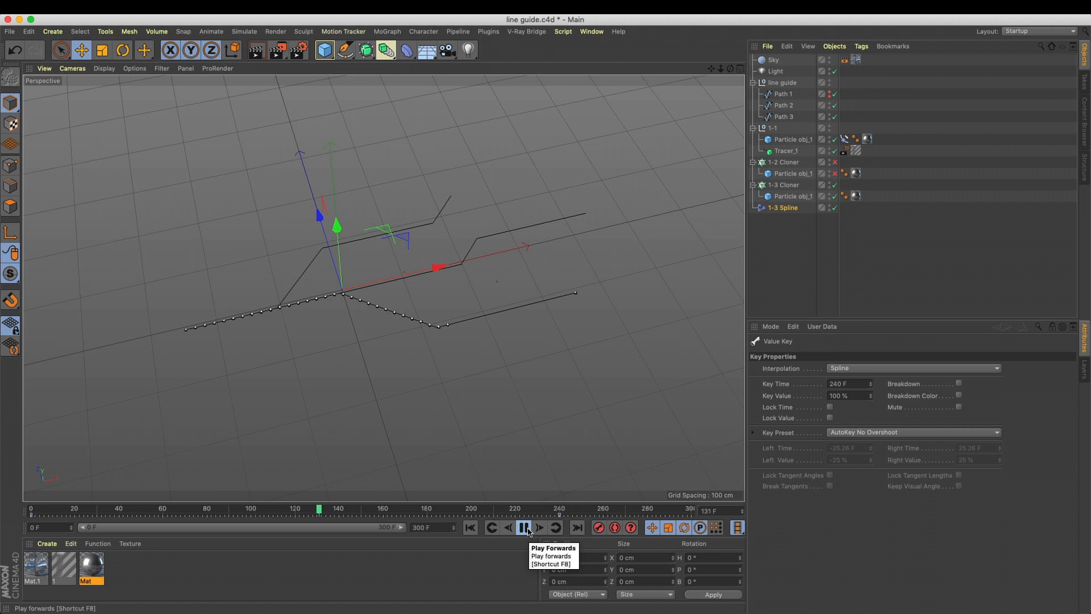
{"action": "left_click", "coordinate": [524, 527]}
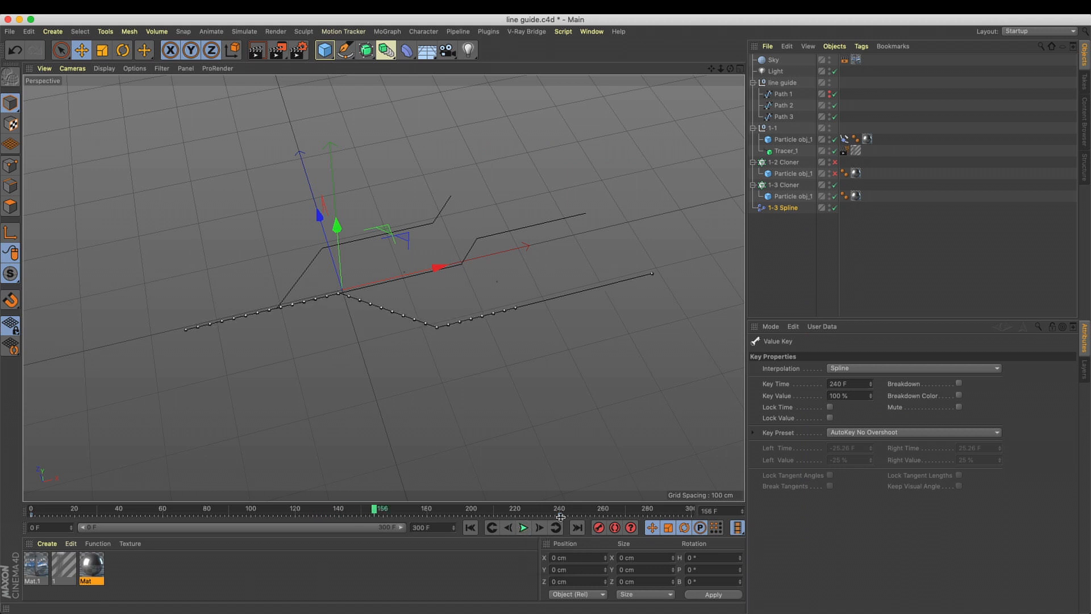
{"action": "left_click_drag", "start_coordinate": [556, 518], "coordinate": [498, 519]}
{"action": "left_click", "coordinate": [470, 527]}
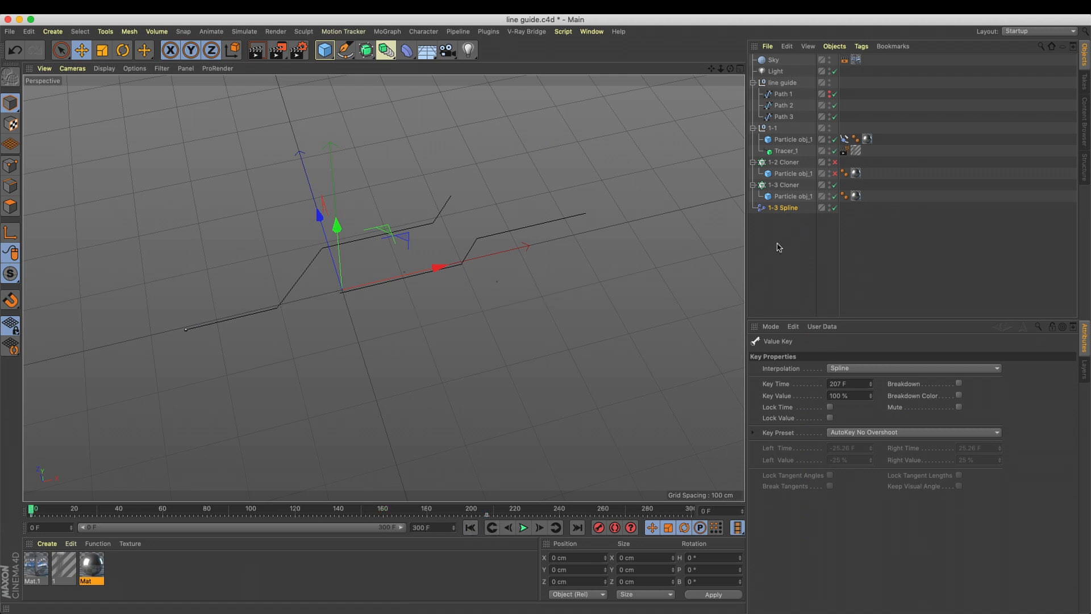
Keyframe the 1-3 Cloner's Count from 0 at frame 0 to 20 at frame 33, and play it back
{"action": "left_click", "coordinate": [787, 185]}
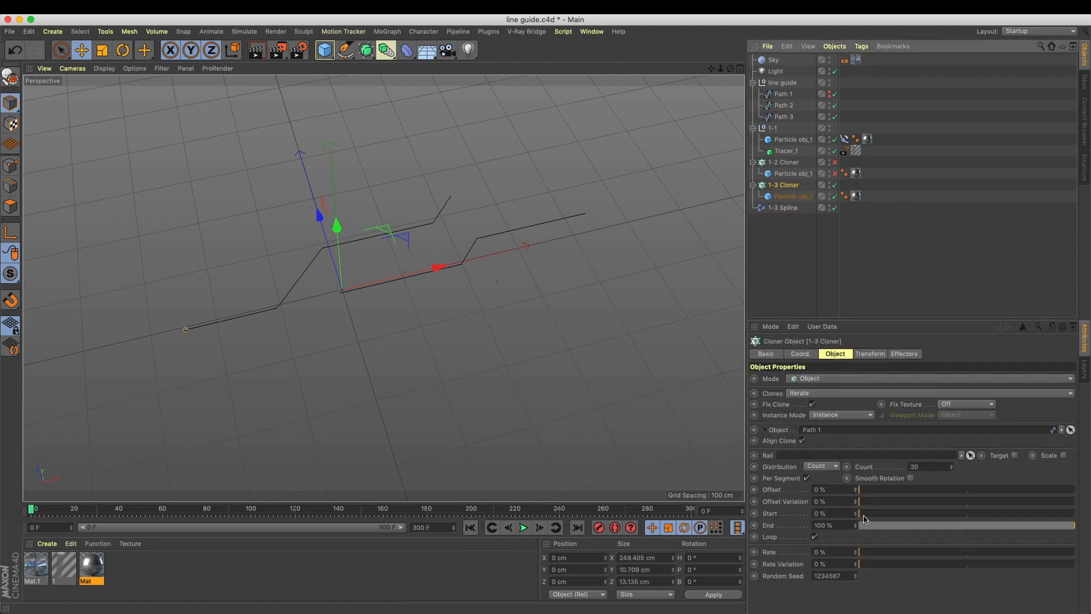
{"action": "left_click", "coordinate": [861, 471]}
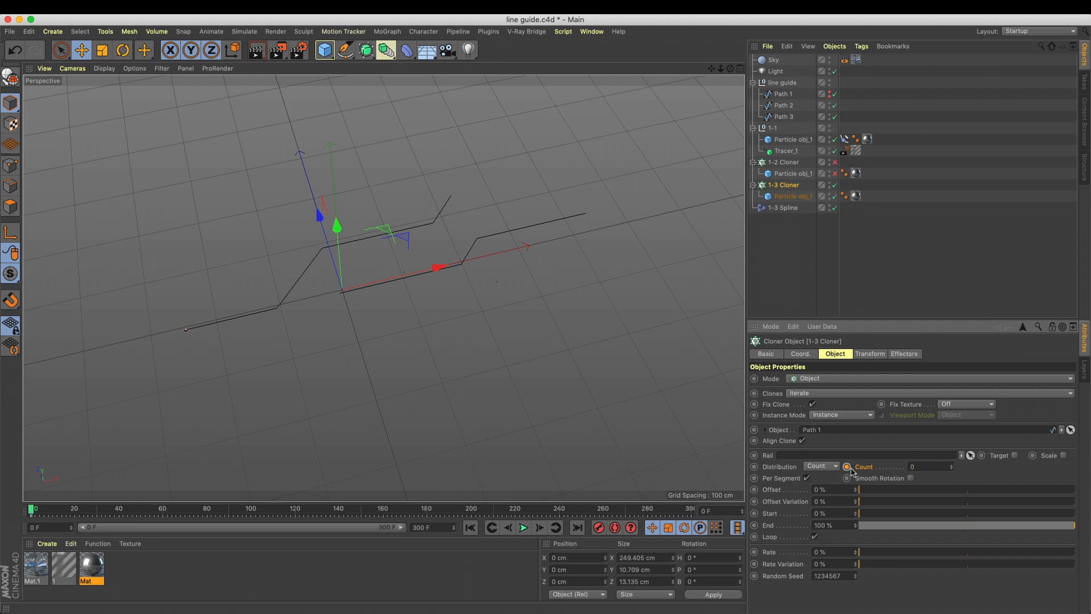
{"action": "left_click", "coordinate": [105, 512]}
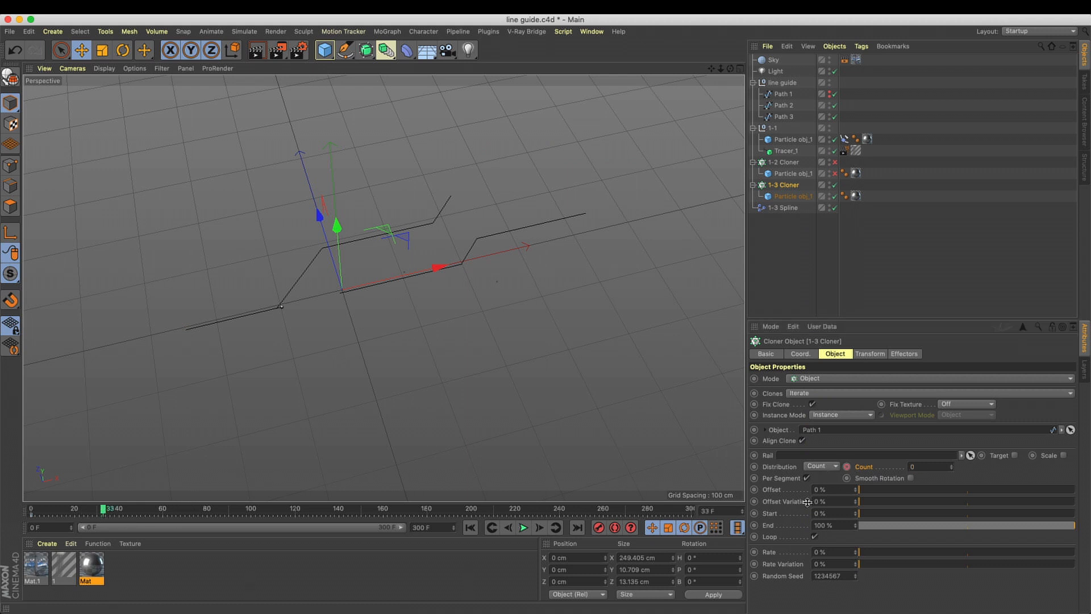
{"action": "left_click", "coordinate": [849, 467]}
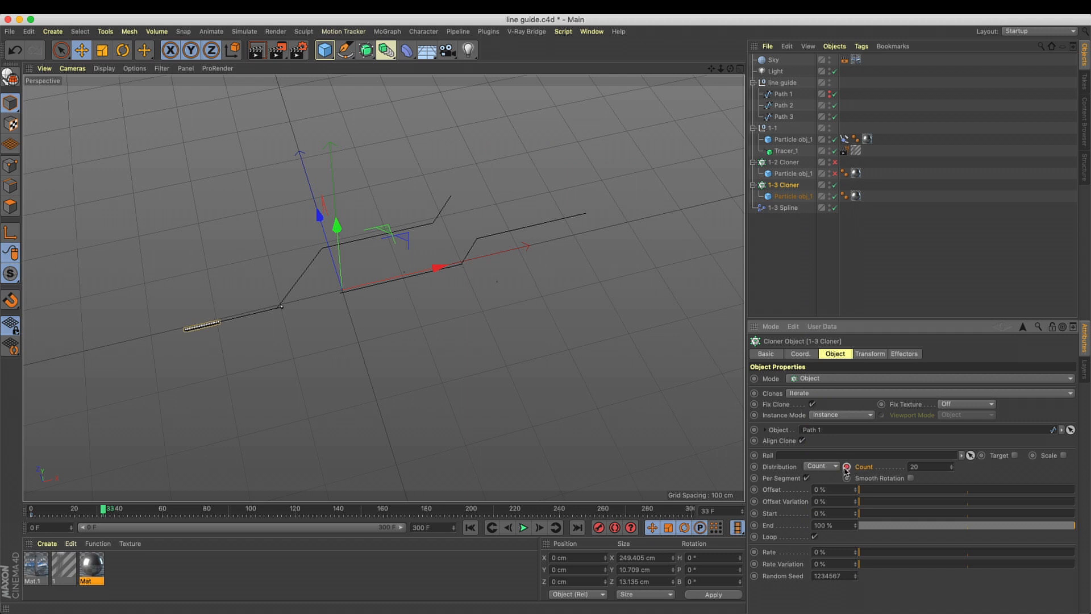
{"action": "left_click", "coordinate": [470, 528]}
{"action": "left_click", "coordinate": [523, 528]}
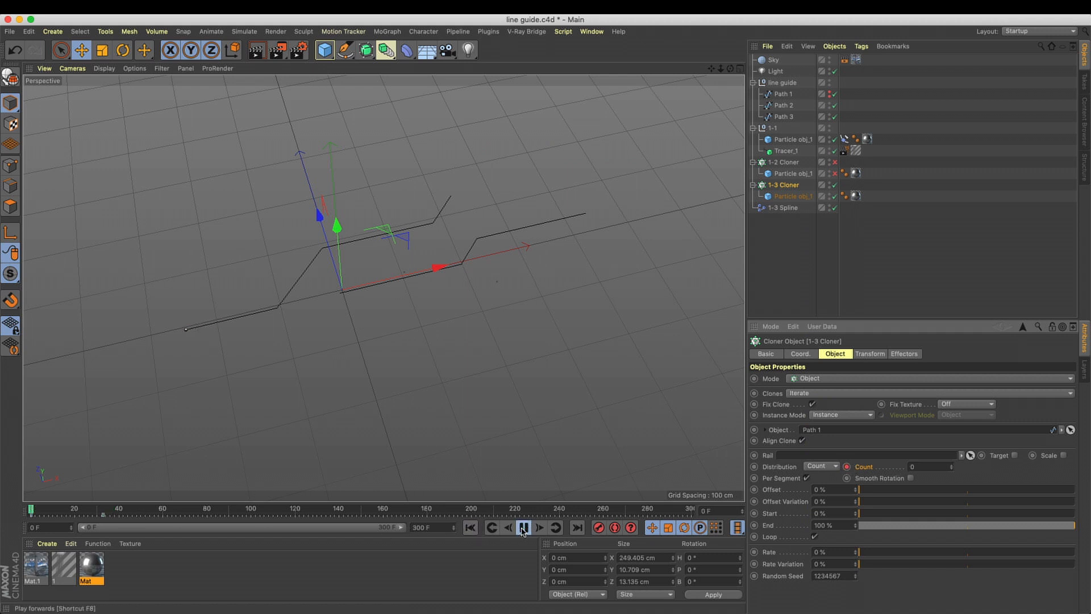
{"action": "left_click", "coordinate": [523, 528]}
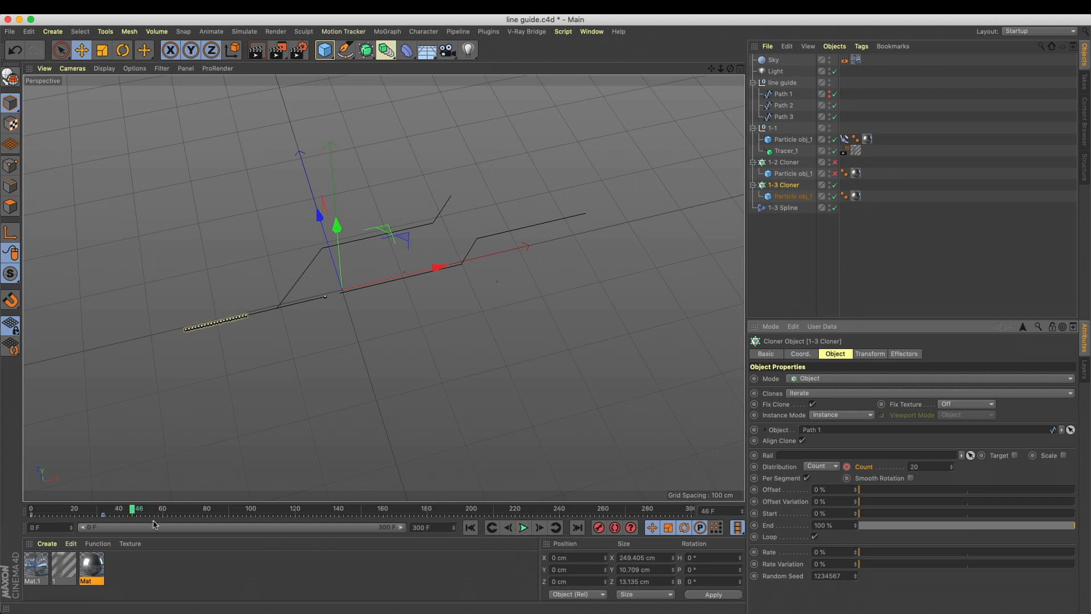
Try the 1-3 Cloner's second Count key at frames 125 and 220 with playback, and undo those moves
{"action": "left_click_drag", "start_coordinate": [103, 515], "coordinate": [305, 522]}
{"action": "left_click", "coordinate": [471, 528]}
{"action": "left_click", "coordinate": [524, 528]}
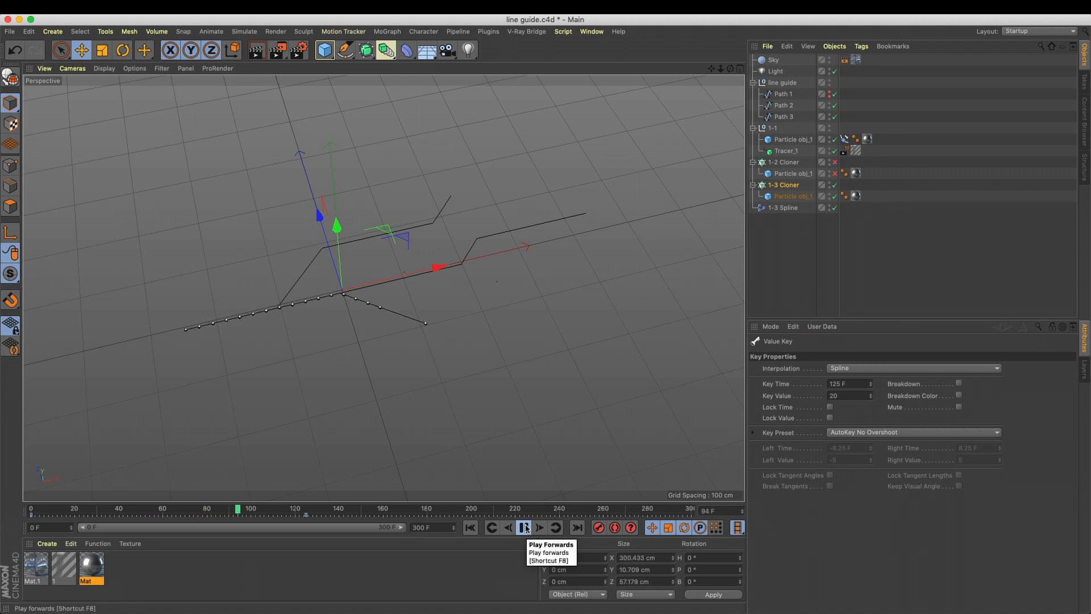
{"action": "left_click_drag", "start_coordinate": [306, 516], "coordinate": [515, 520]}
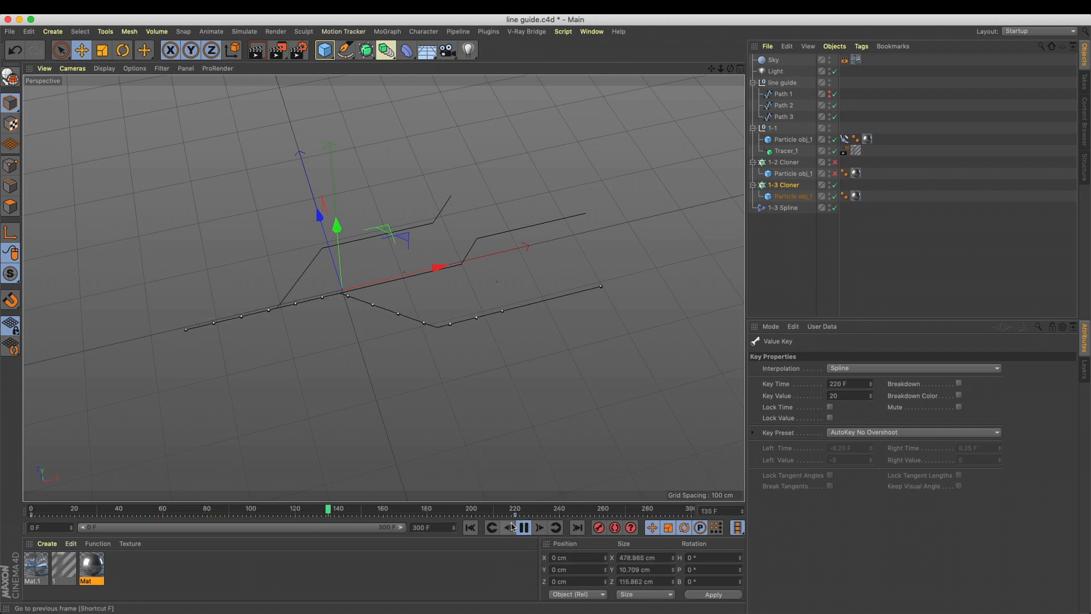
{"action": "left_click", "coordinate": [471, 528]}
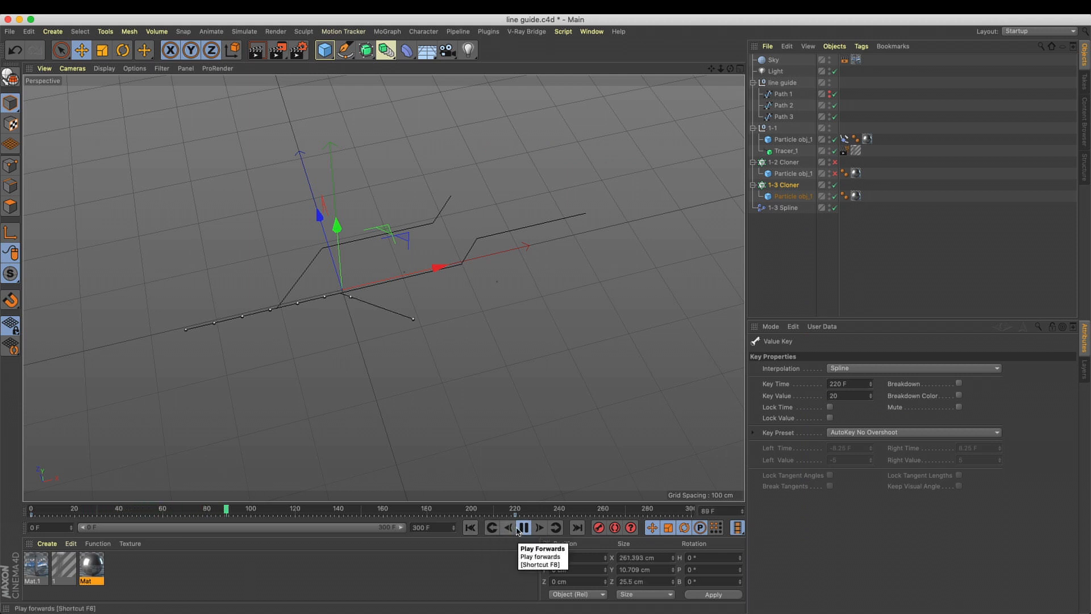
{"action": "key", "text": "super+z"}
{"action": "key", "text": "super+z"}
{"action": "key", "text": "super+z"}
Shift the 1-3 Cloner's second Count key to frame 32 and preview the animation
{"action": "left_click", "coordinate": [103, 516]}
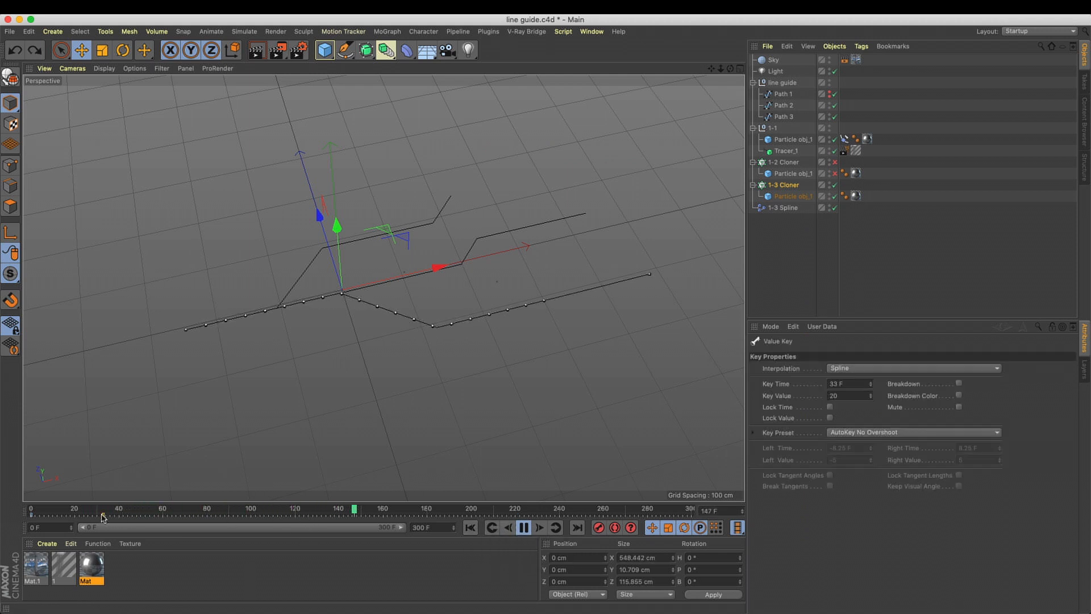
{"action": "left_click_drag", "start_coordinate": [100, 516], "coordinate": [103, 516]}
{"action": "left_click", "coordinate": [470, 528]}
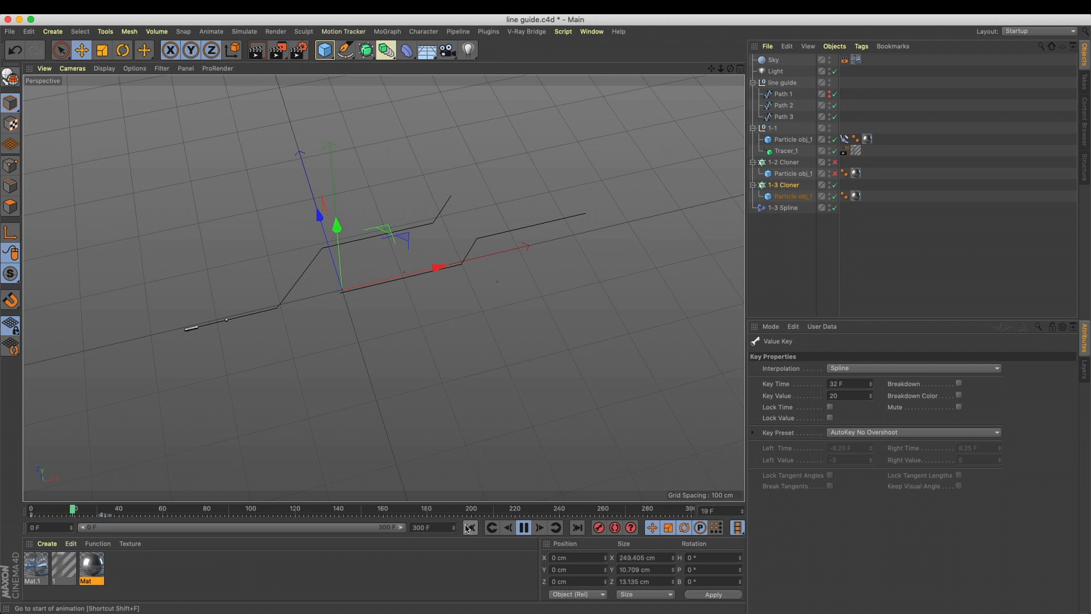
{"action": "left_click", "coordinate": [784, 184]}
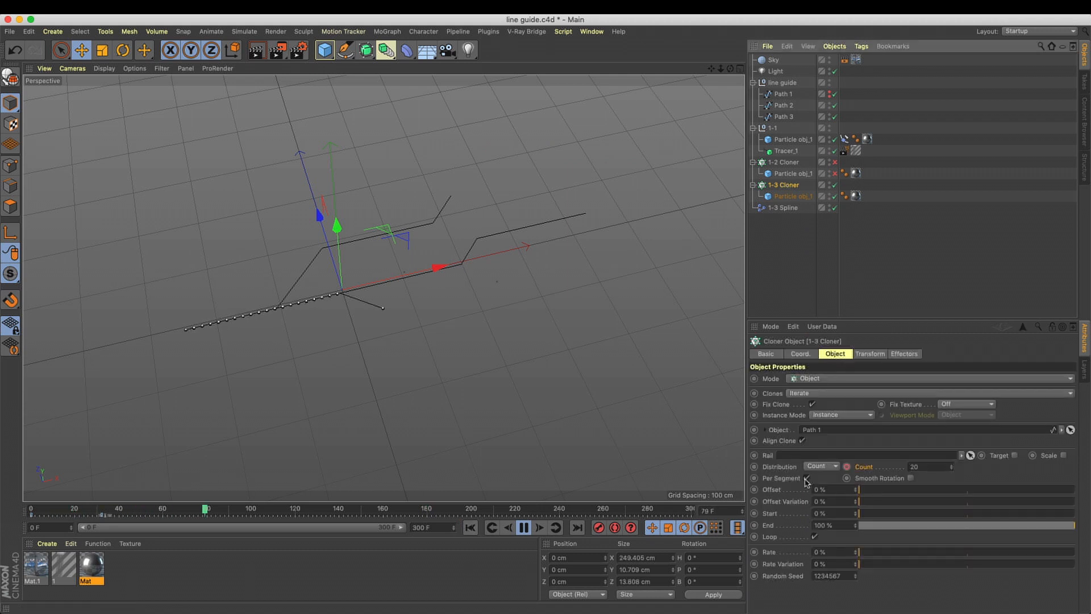
{"action": "key", "text": "F8"}
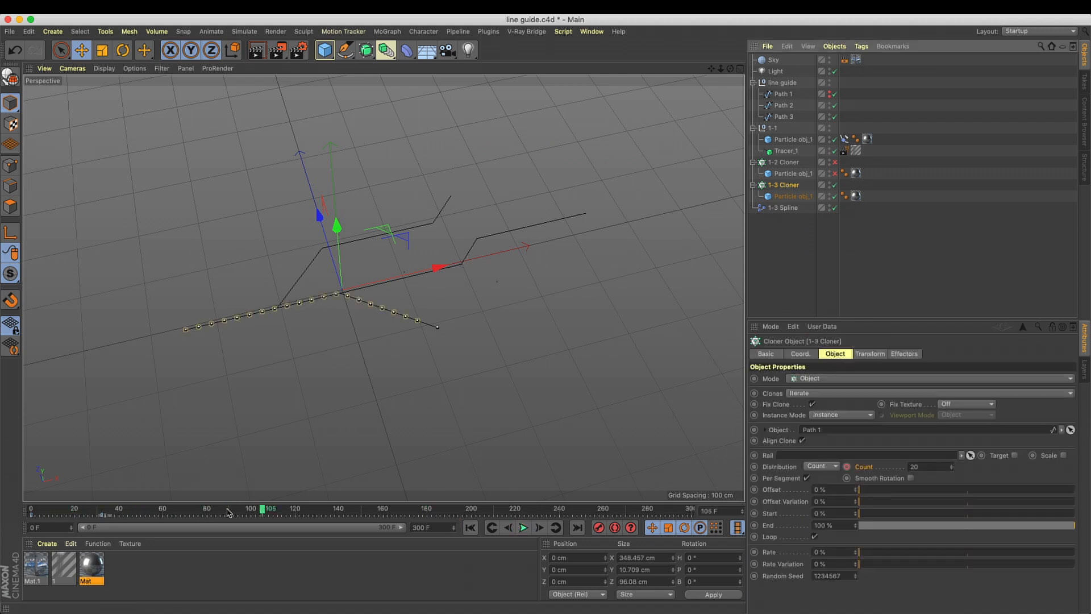
{"action": "left_click_drag", "start_coordinate": [227, 512], "coordinate": [115, 514]}
Keyframe the 1-3 Cloner's Offset at 0% on frame 0 and try raising it at frame 300
{"action": "key", "text": "shift+f"}
{"action": "left_click", "coordinate": [754, 491]}
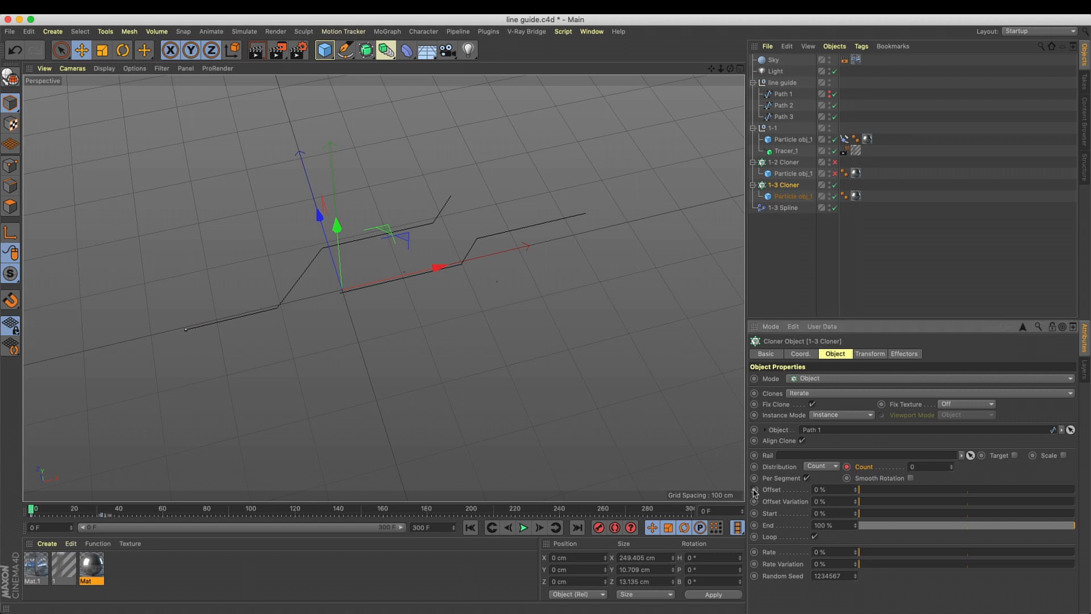
{"action": "key", "text": "shift+g"}
{"action": "left_click_drag", "start_coordinate": [872, 492], "coordinate": [1089, 498]}
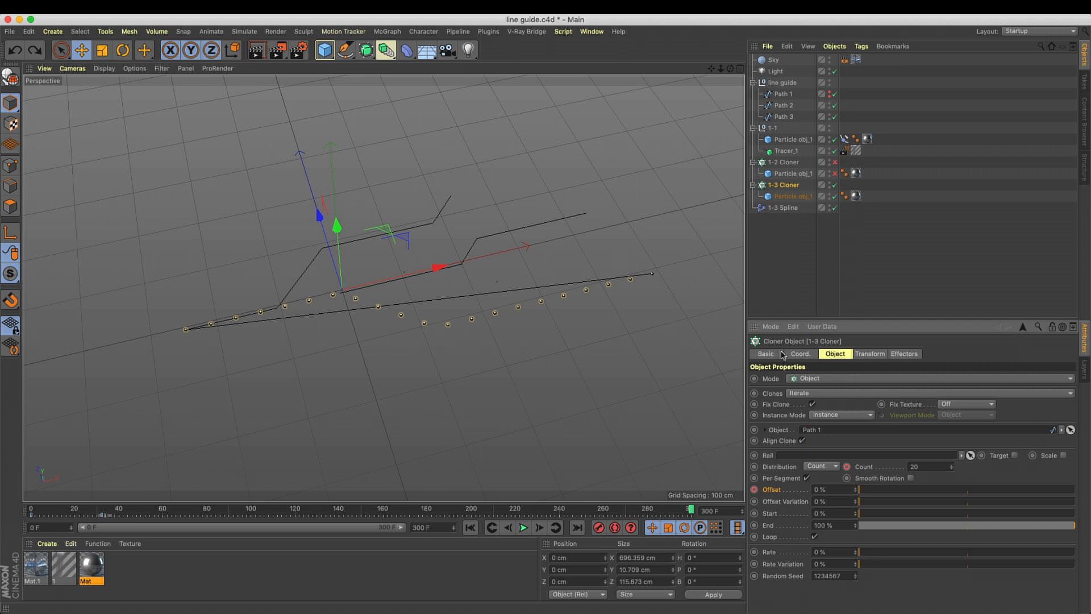
Keyframe the 1-3 Spline effector's Offset at 0% on frame 0 and a raised value at frame 300, and play it back
{"action": "left_click", "coordinate": [784, 208]}
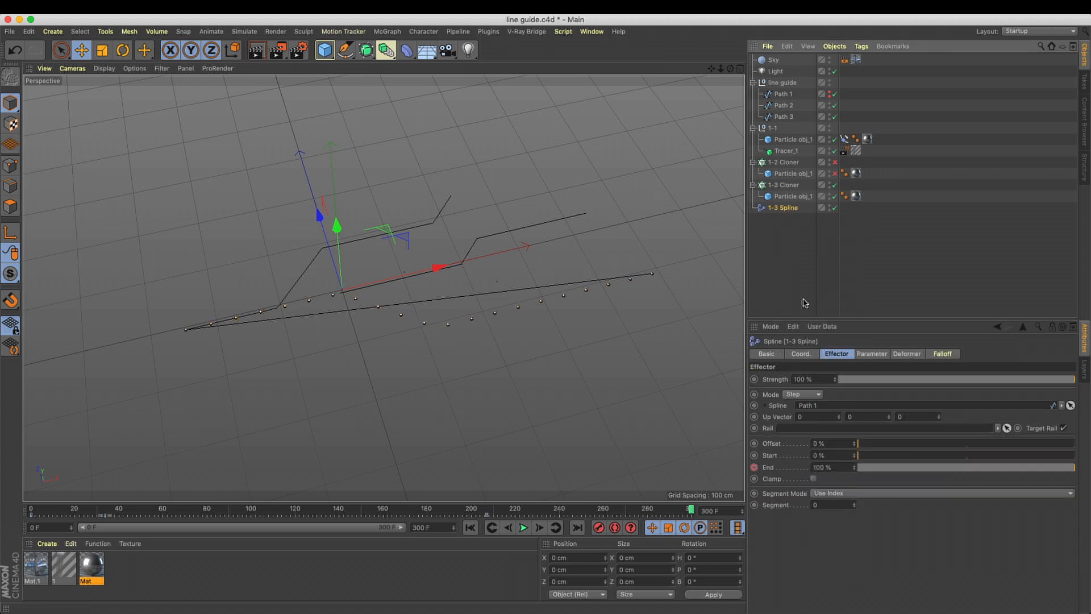
{"action": "left_click", "coordinate": [754, 444]}
{"action": "key", "text": "shift+f"}
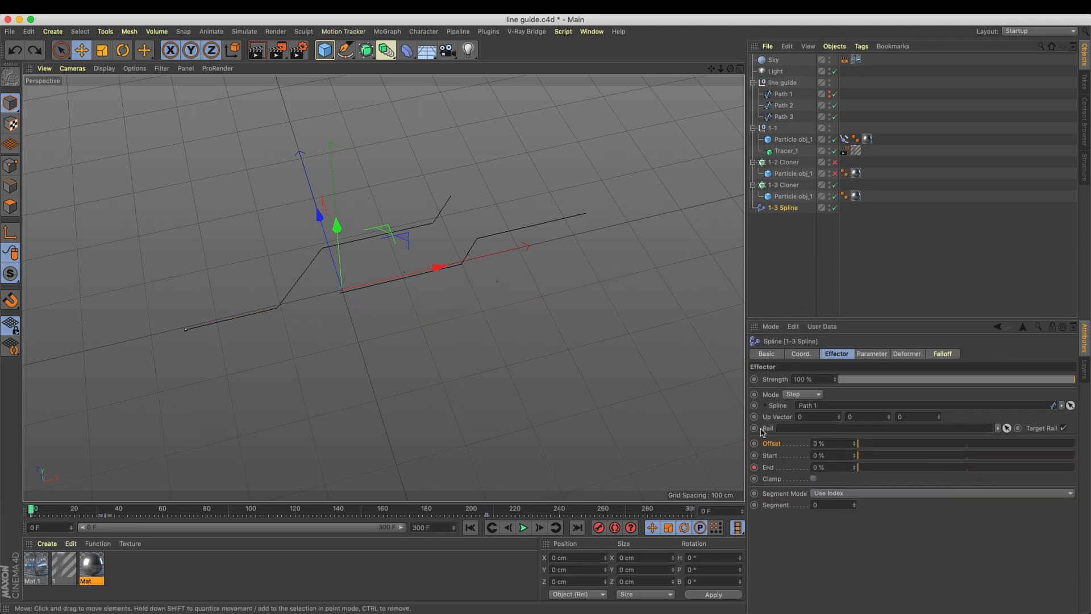
{"action": "left_click", "coordinate": [690, 510]}
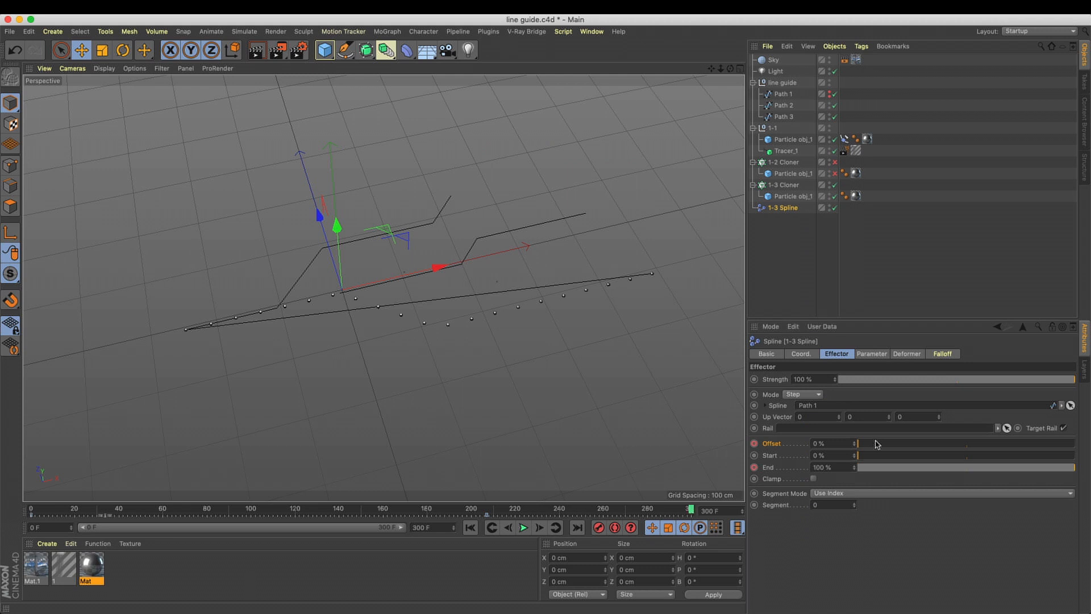
{"action": "left_click_drag", "start_coordinate": [876, 444], "coordinate": [904, 457]}
{"action": "left_click", "coordinate": [754, 443]}
{"action": "left_click", "coordinate": [470, 528]}
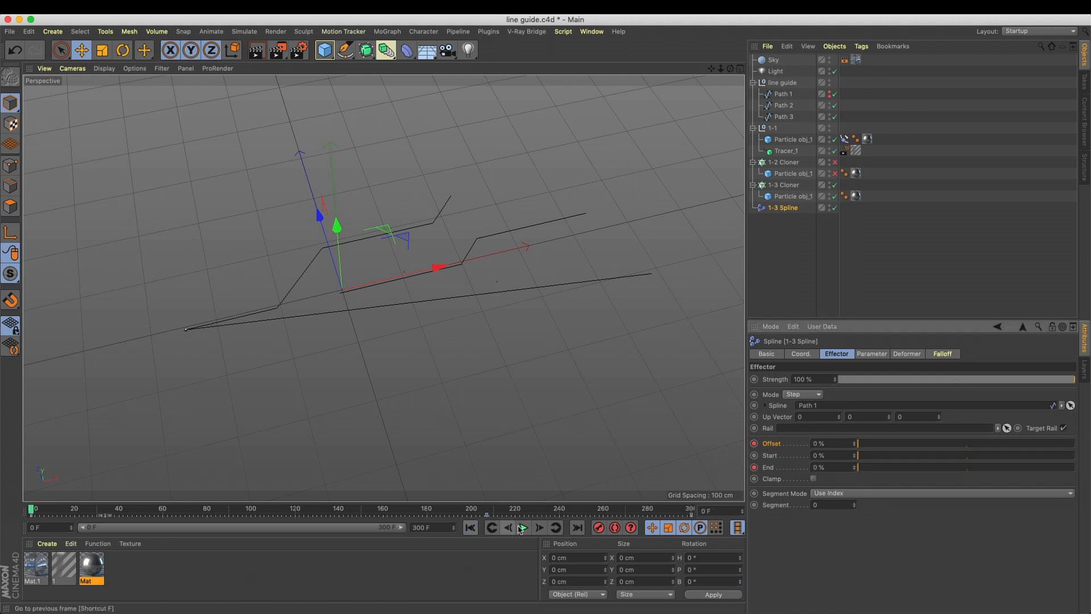
{"action": "left_click", "coordinate": [524, 528]}
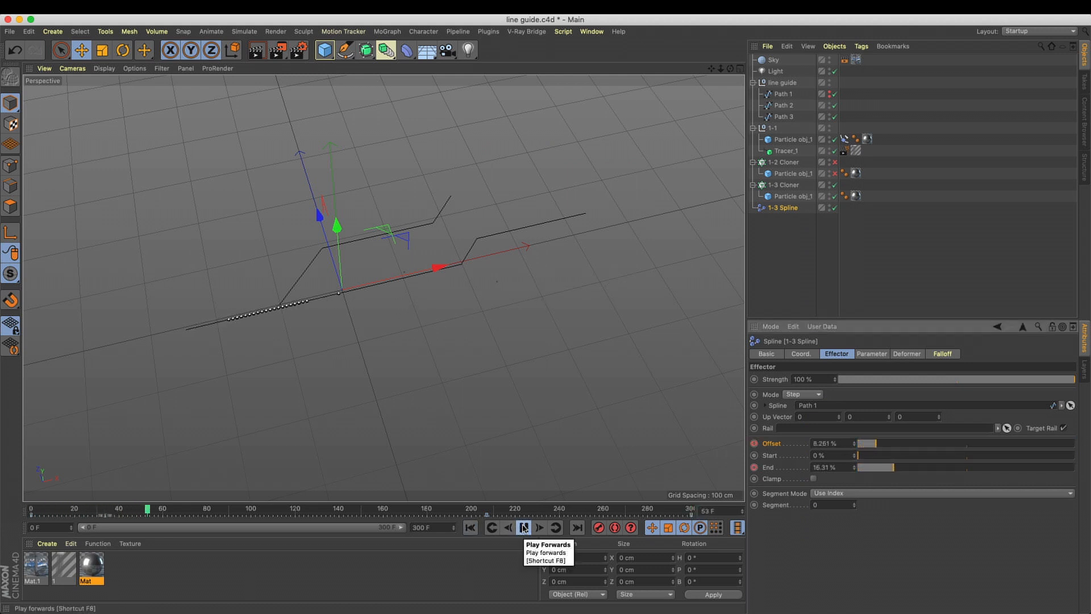
{"action": "left_click", "coordinate": [524, 527]}
Try moving the 1-3 Spline effector's frame 0 keys to frame 190 with playback, and undo the move
{"action": "left_click_drag", "start_coordinate": [32, 516], "coordinate": [411, 519]}
{"action": "left_click", "coordinate": [470, 528]}
{"action": "left_click", "coordinate": [523, 527]}
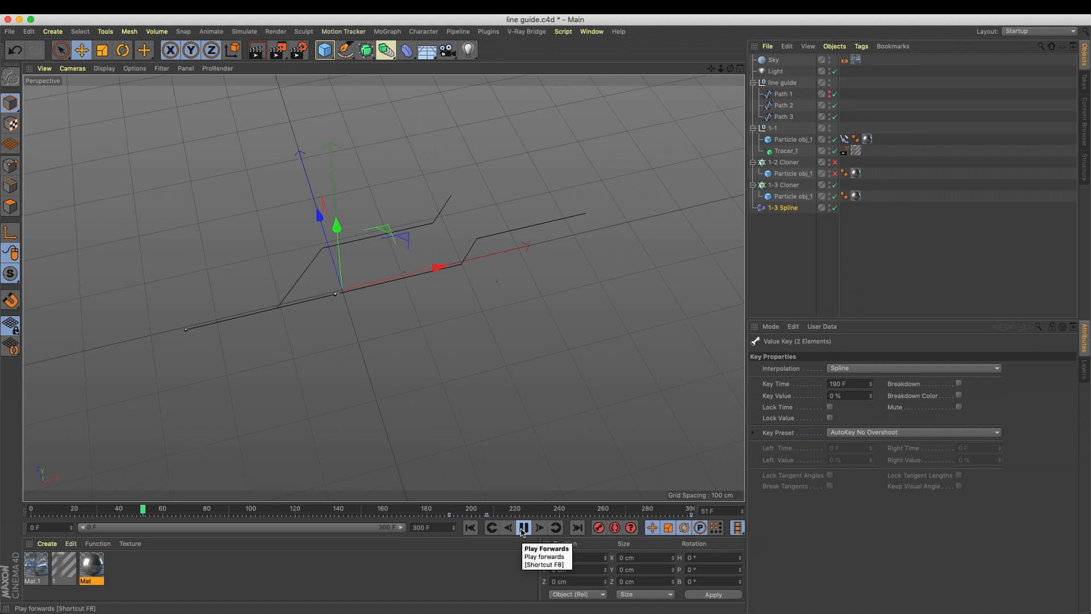
{"action": "left_click", "coordinate": [522, 529]}
{"action": "key", "text": "super+z"}
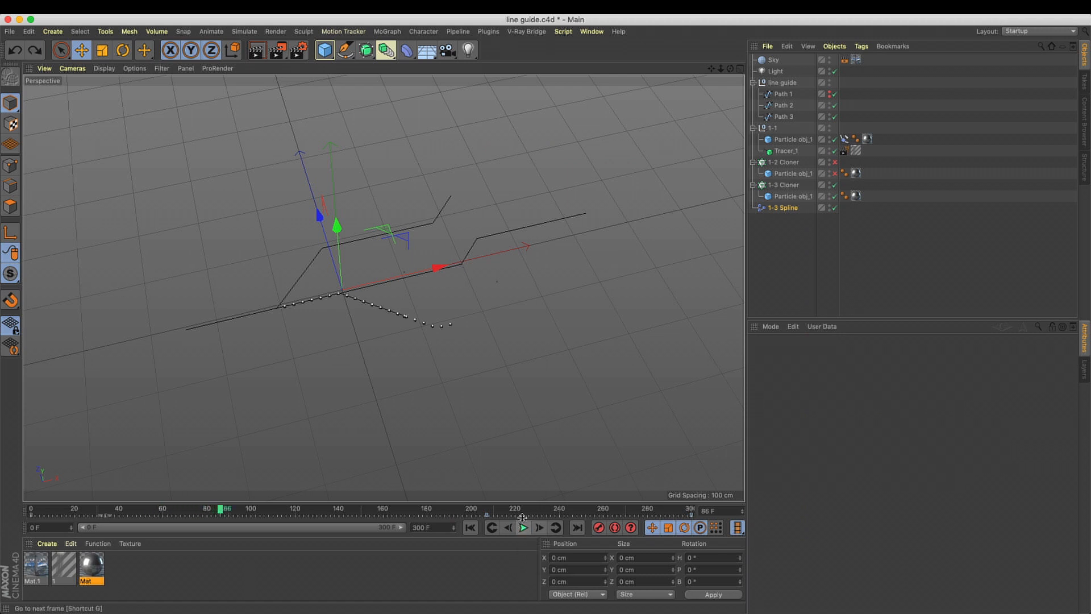
Delete the animation track of the 1-3 Spline effector's Offset
{"action": "left_click", "coordinate": [784, 208]}
{"action": "right_click", "coordinate": [783, 443]}
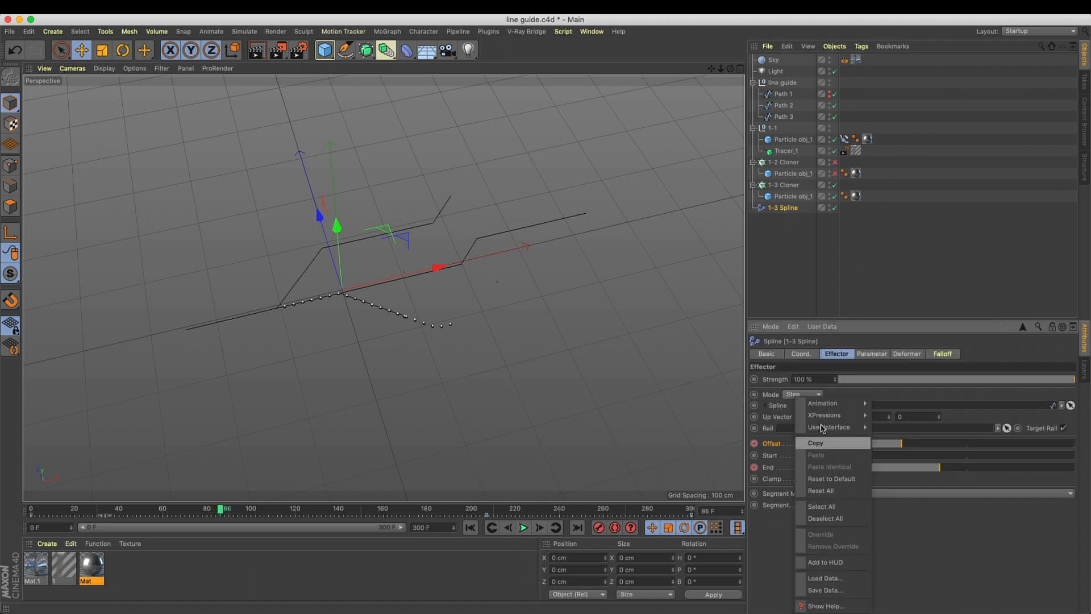
{"action": "mouse_move", "coordinate": [830, 403]}
{"action": "left_click", "coordinate": [919, 489]}
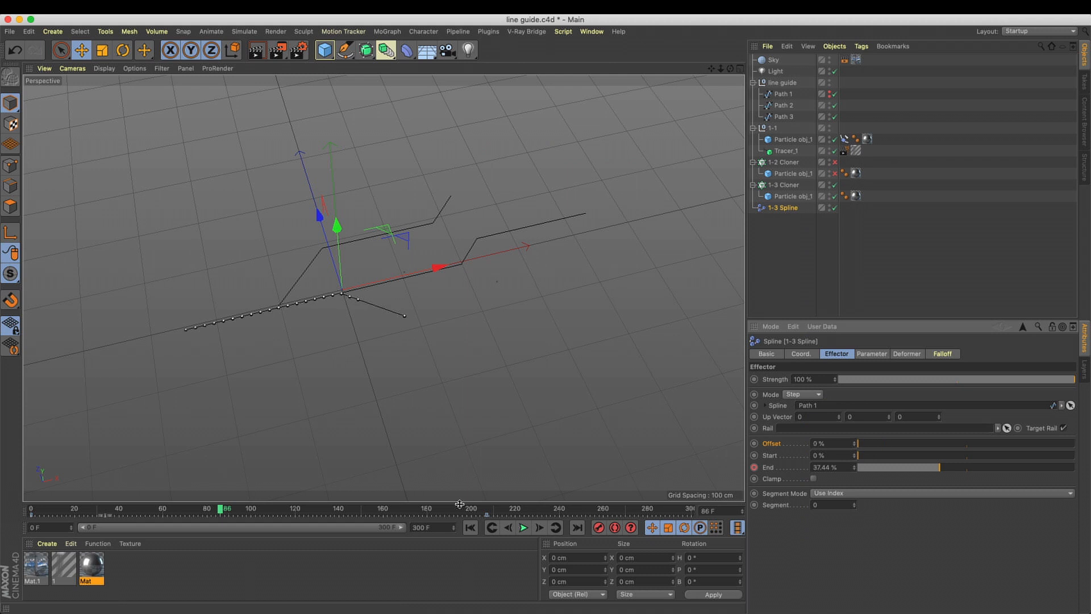
Play back the particles' motion along Path 1, including a run from the first frame
{"action": "left_click", "coordinate": [524, 528]}
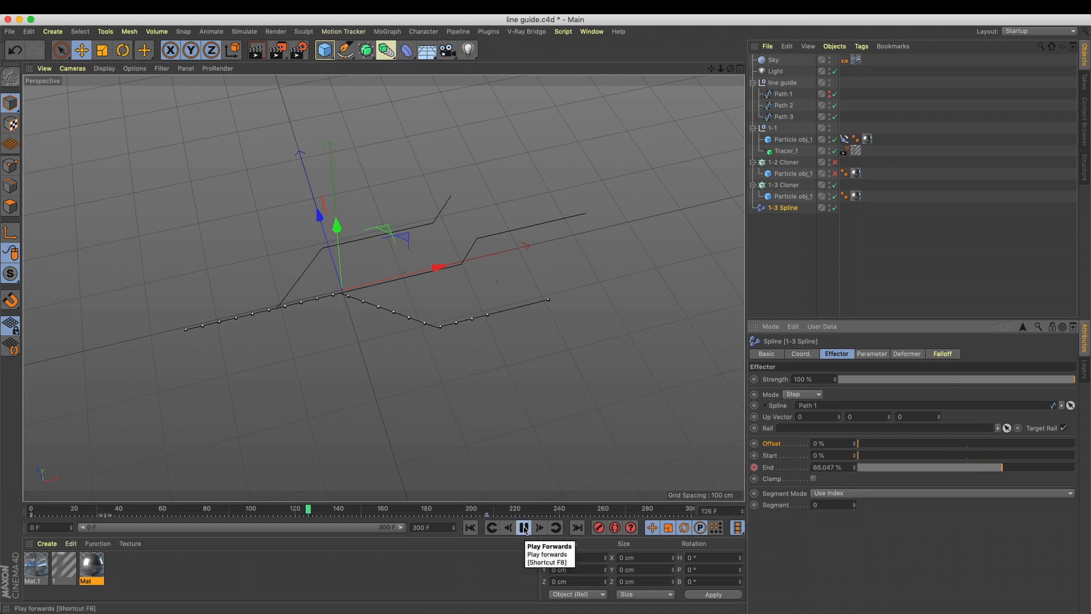
{"action": "left_click", "coordinate": [524, 528]}
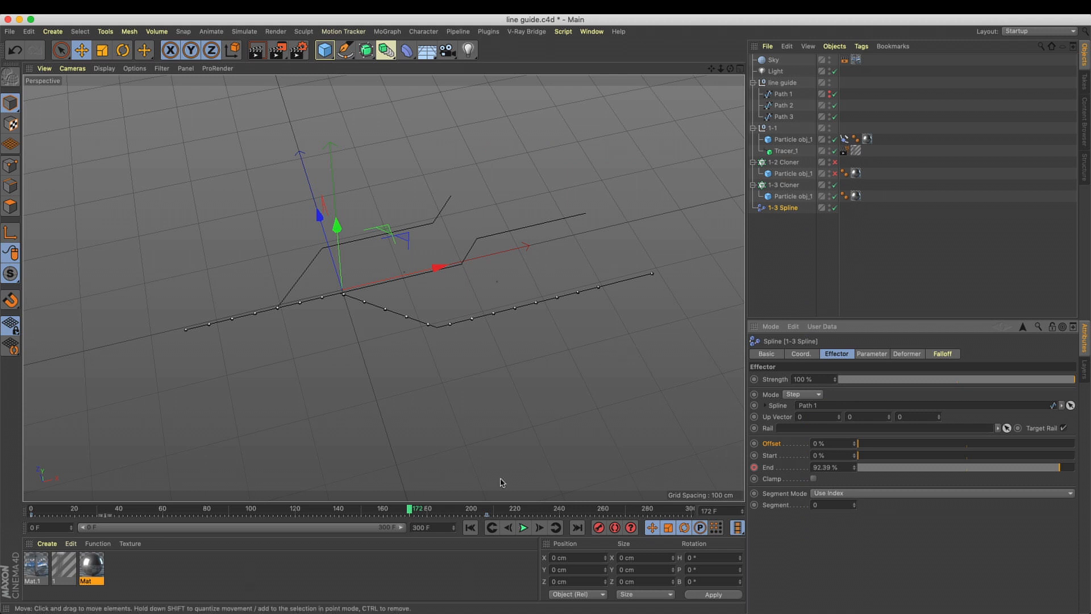
{"action": "left_click", "coordinate": [470, 527]}
{"action": "left_click", "coordinate": [523, 528]}
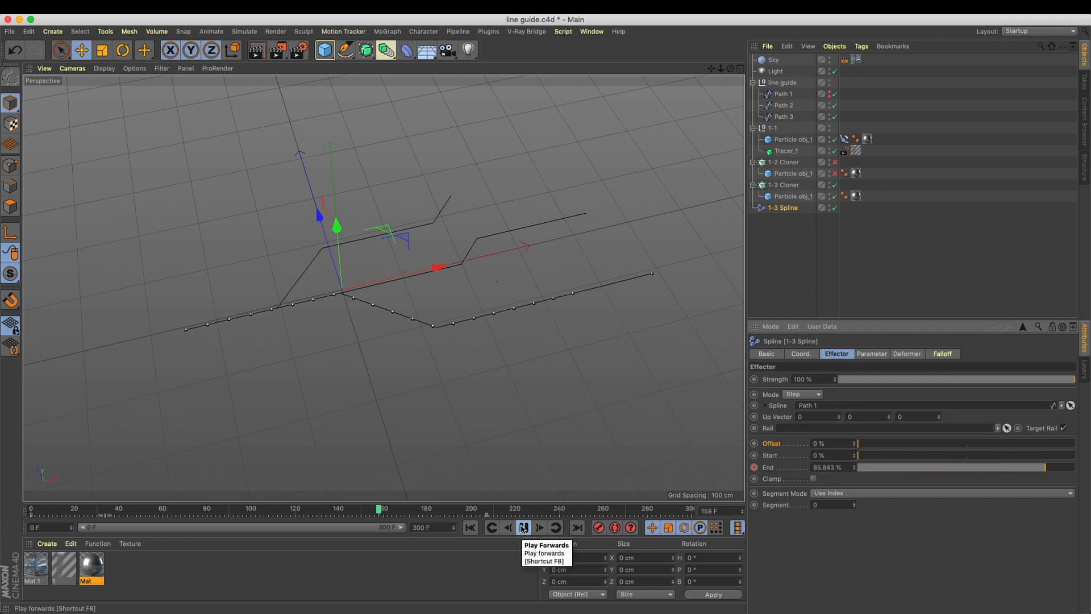
{"action": "left_click", "coordinate": [523, 528]}
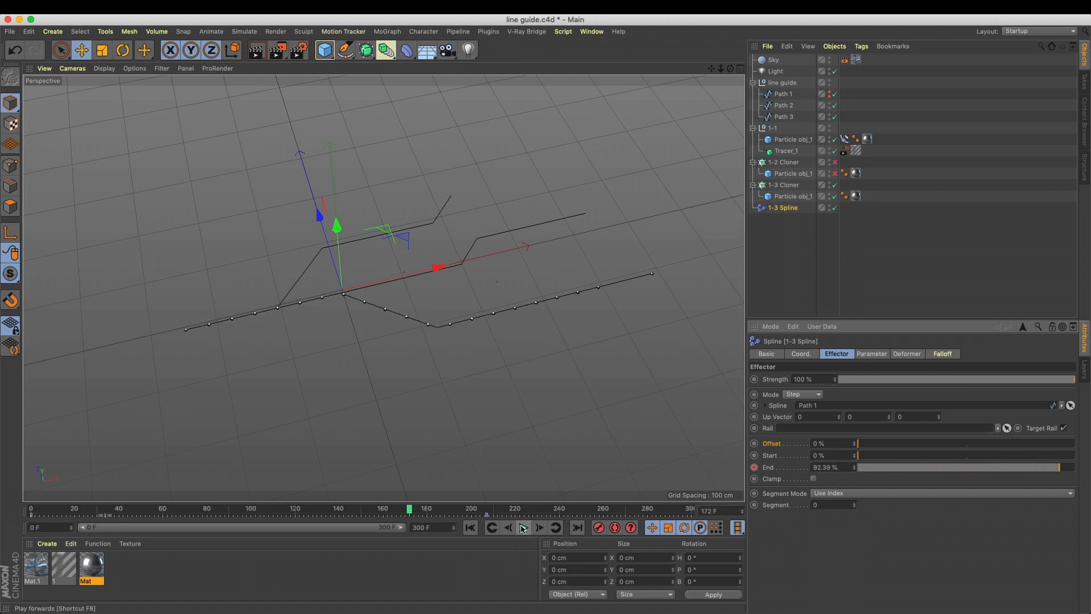
Set the keys of all animation tracks to Linear interpolation in the Timeline's F-Curve mode, and close the Timeline
{"action": "left_click", "coordinate": [592, 33]}
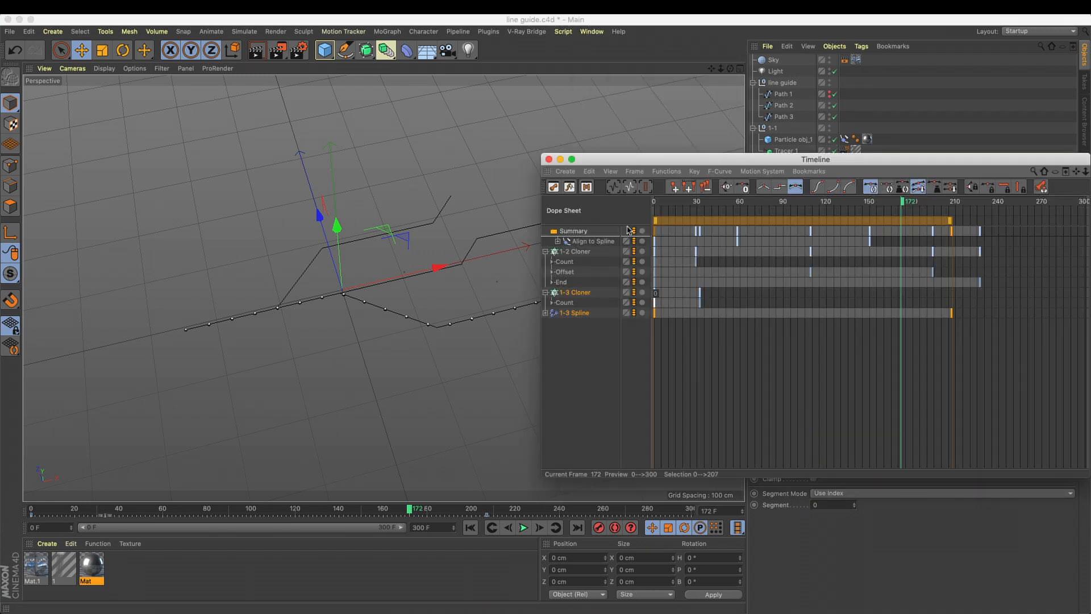
{"action": "left_click", "coordinate": [570, 187]}
{"action": "left_click_drag", "start_coordinate": [635, 295], "coordinate": [576, 221]}
{"action": "right_click", "coordinate": [729, 307]}
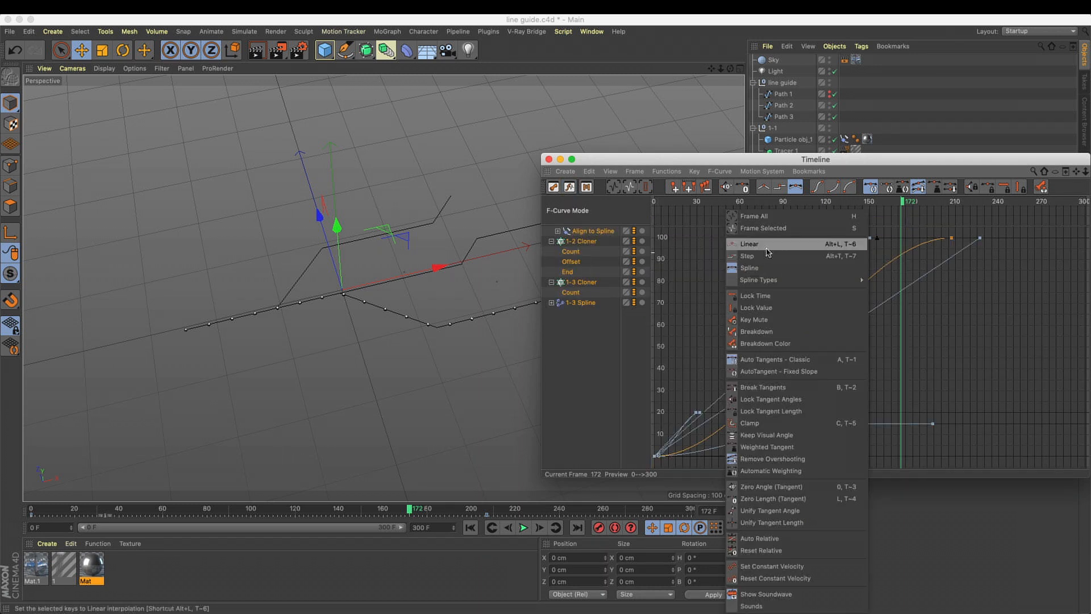
{"action": "left_click", "coordinate": [736, 249]}
{"action": "left_click", "coordinate": [548, 159]}
Re-enable the 1-2 Cloner and play the animation from the start several times to review both cloners
{"action": "left_click", "coordinate": [470, 528]}
{"action": "left_click", "coordinate": [523, 527]}
{"action": "left_click", "coordinate": [470, 528]}
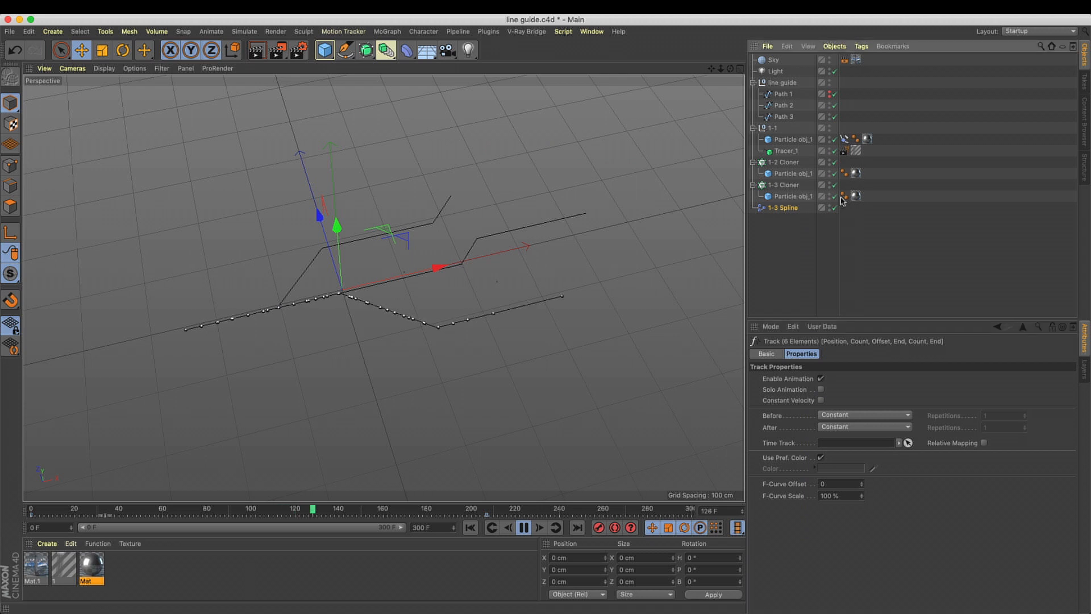
{"action": "left_click", "coordinate": [470, 528]}
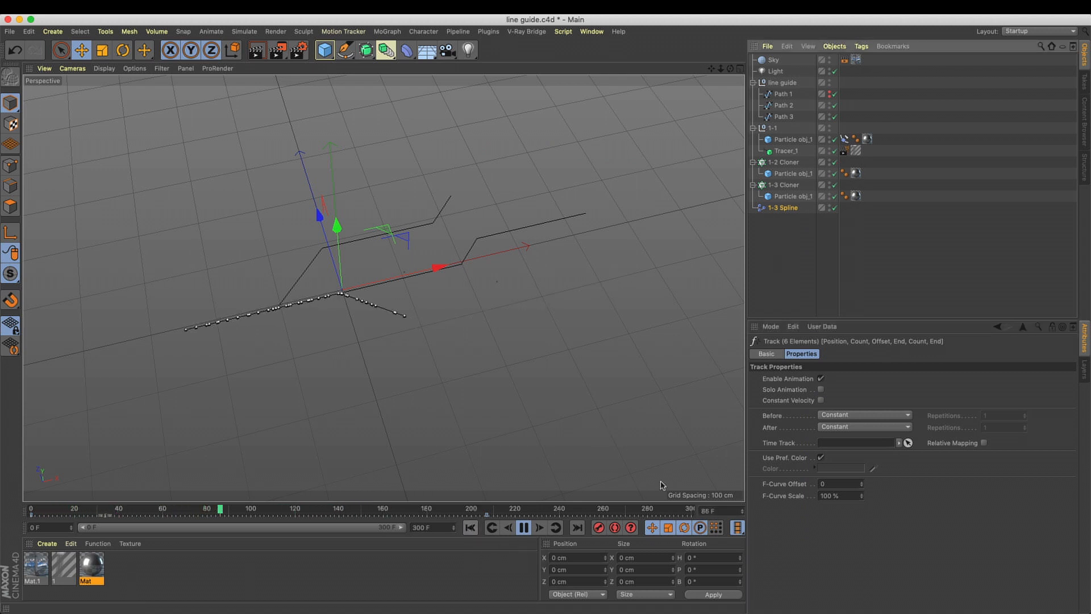
{"action": "left_click", "coordinate": [467, 528]}
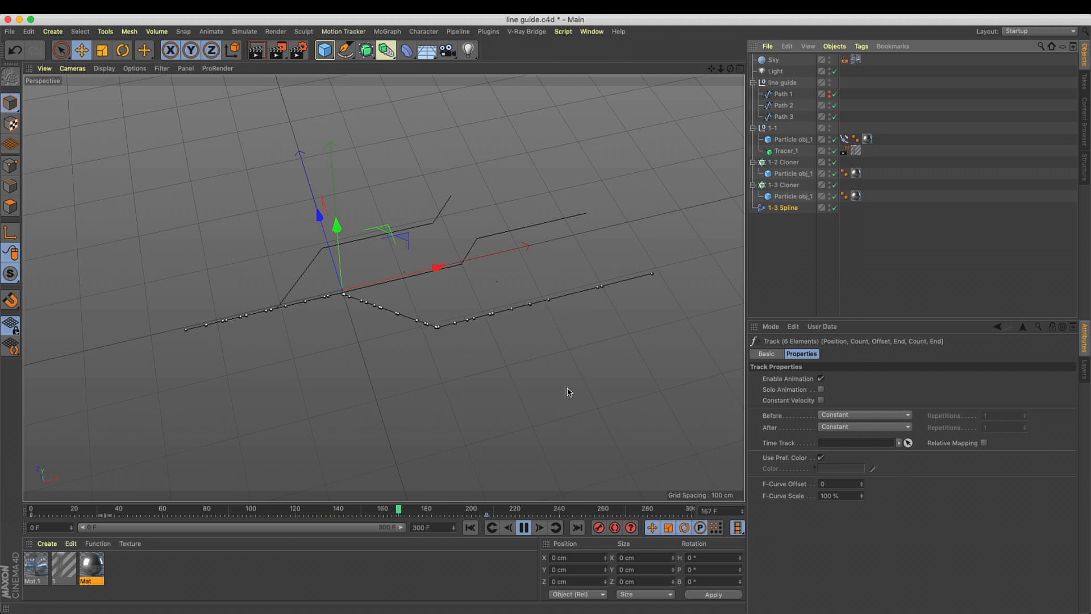
{"action": "left_click", "coordinate": [525, 528]}
Render the perspective view at frames 241 and 181, and render it again from an angle seen from above
{"action": "key", "text": "super+r"}
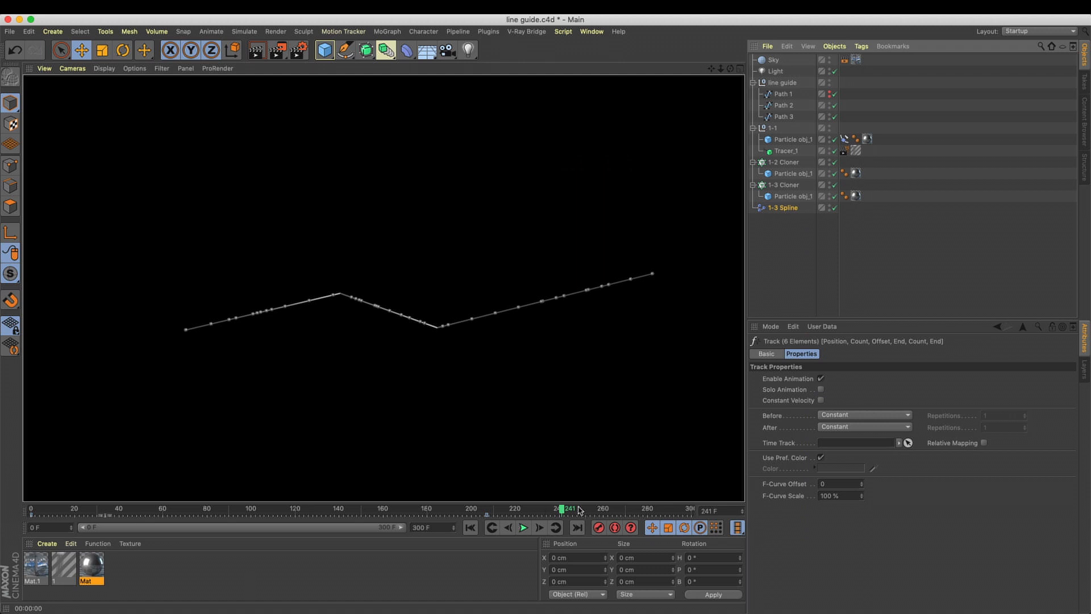
{"action": "left_click", "coordinate": [524, 528]}
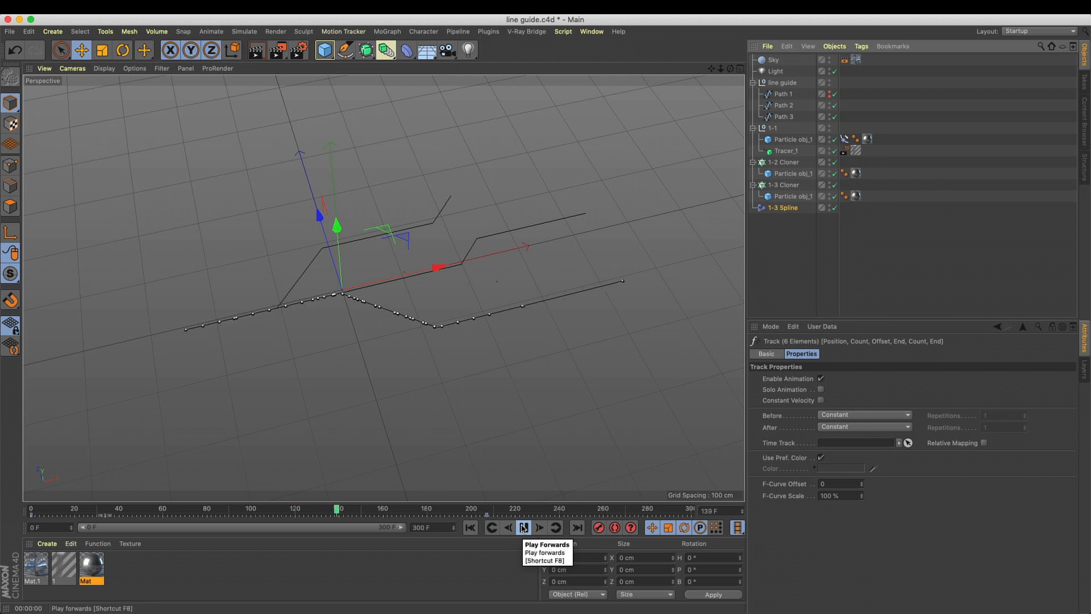
{"action": "left_click", "coordinate": [524, 528]}
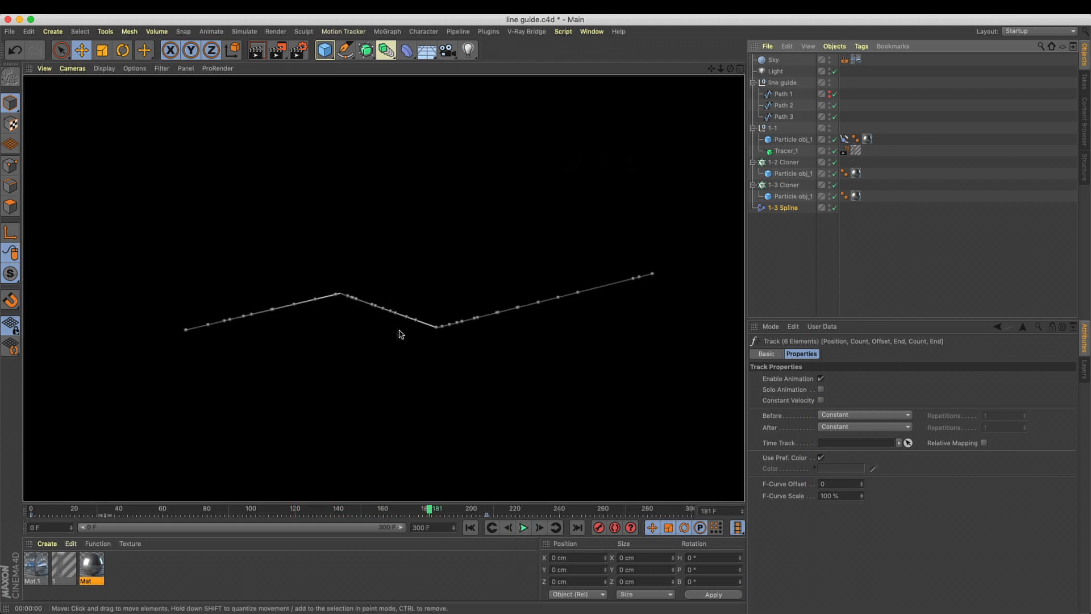
{"action": "left_click_drag", "start_coordinate": [400, 331], "coordinate": [378, 390], "text": "alt"}
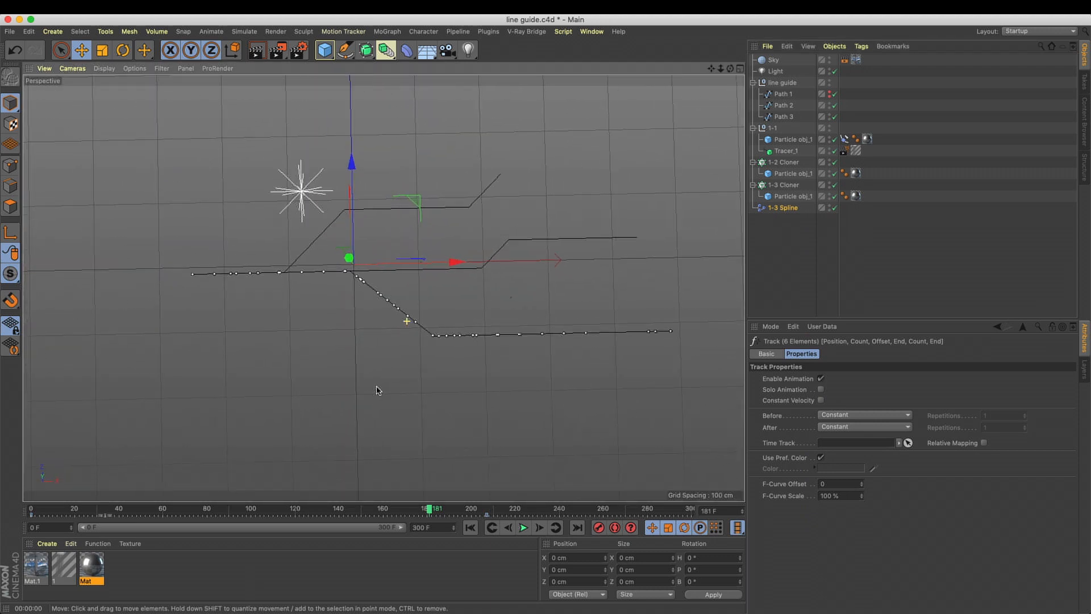
{"action": "key", "text": "ctrl+e"}
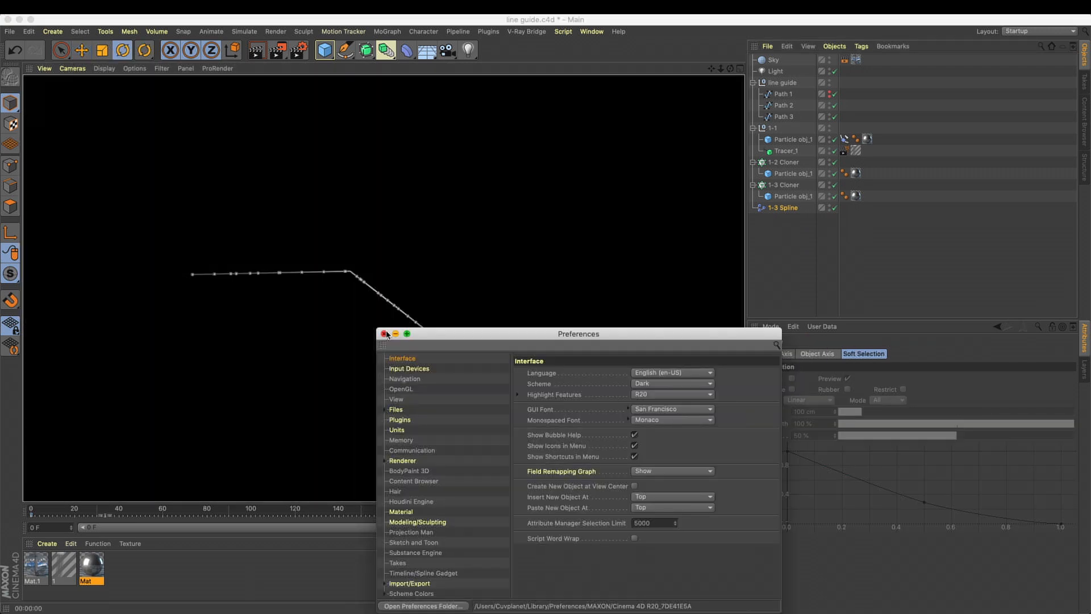
{"action": "left_click", "coordinate": [387, 334]}
{"action": "key", "text": "r"}
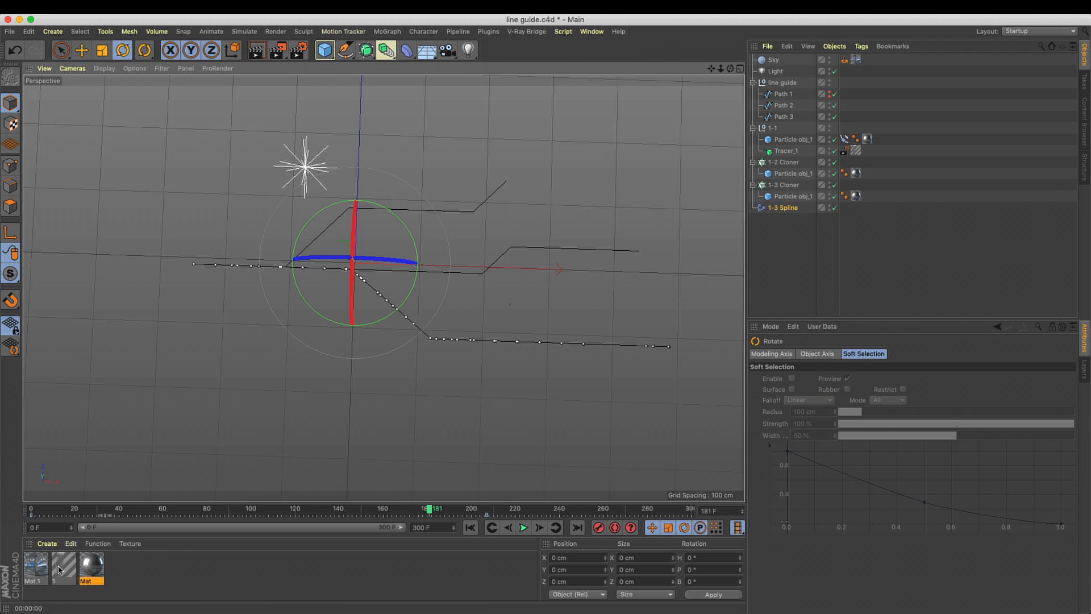
Set hair material 1's thickness to 0.7 cm at Root and Tip, and render the view
{"action": "double_click", "coordinate": [64, 567]}
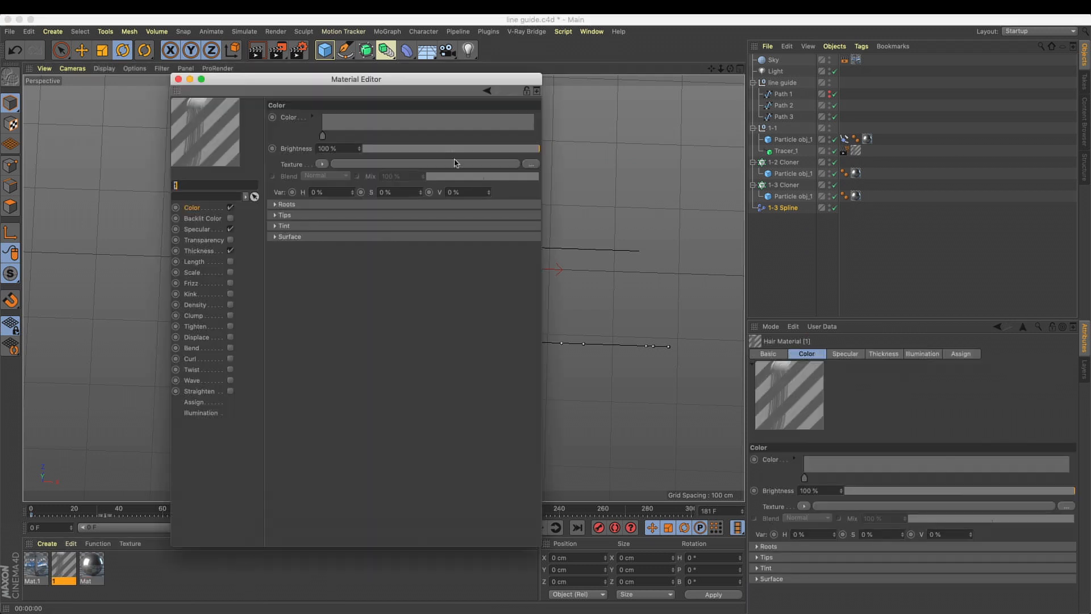
{"action": "left_click", "coordinate": [205, 251]}
{"action": "type", "text": "0.7"}
{"action": "key", "text": "Tab"}
{"action": "type", "text": "."}
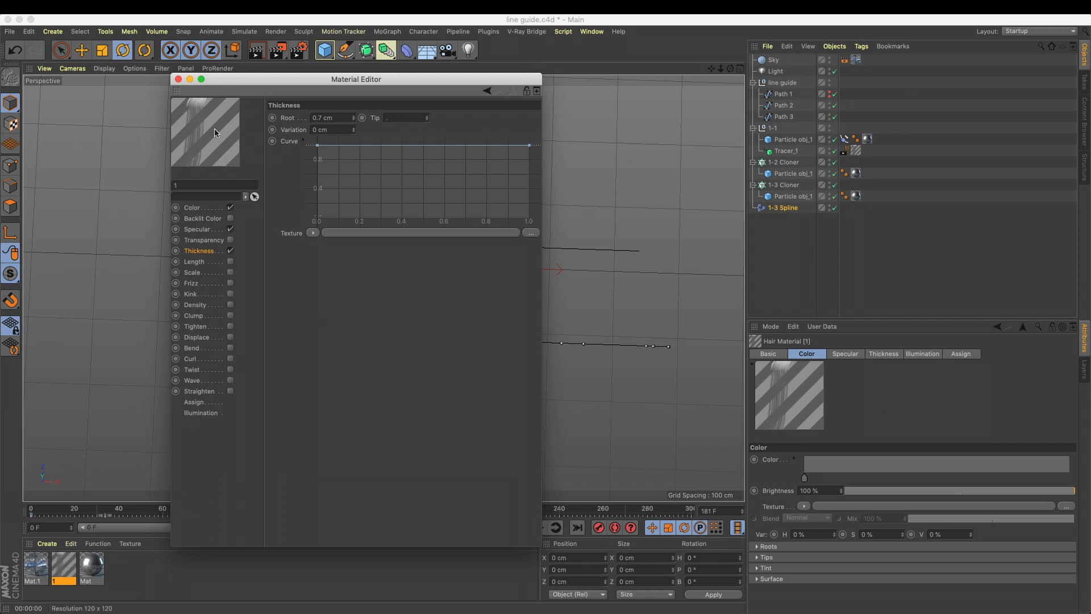
{"action": "key", "text": "super+r"}
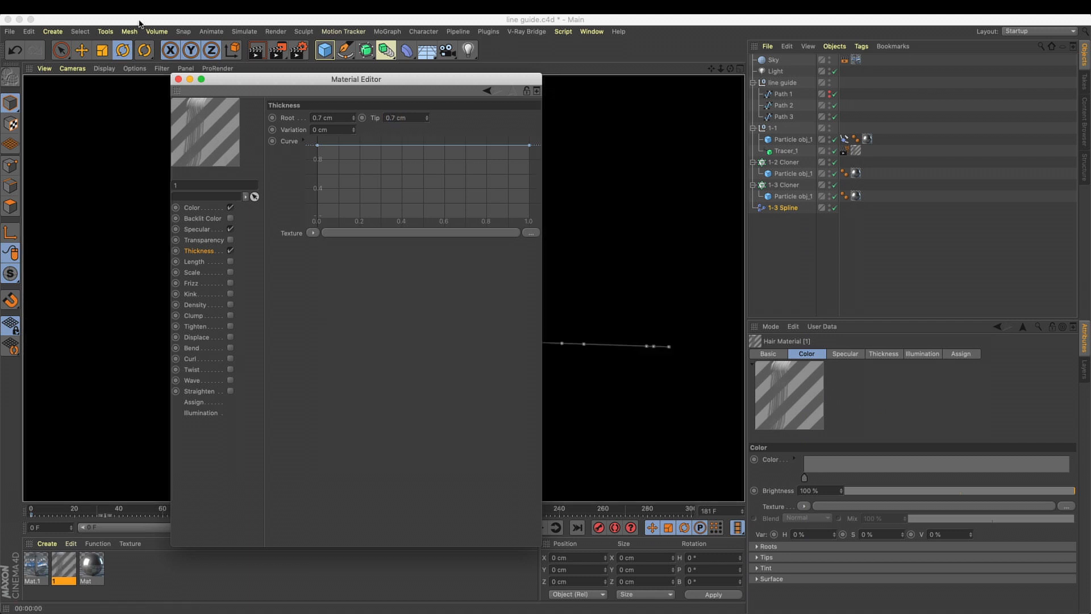
{"action": "left_click", "coordinate": [178, 79]}
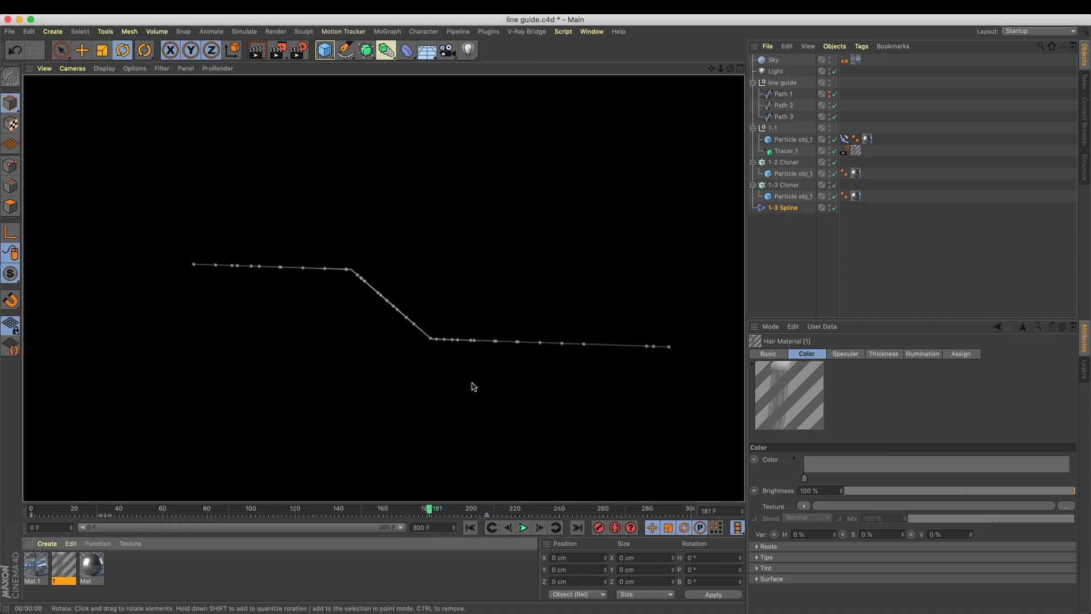
Render the view from a straighter overhead angle and compare it with the Mercedes-Benz RD reference video
{"action": "left_click_drag", "start_coordinate": [446, 327], "coordinate": [444, 327], "text": "alt"}
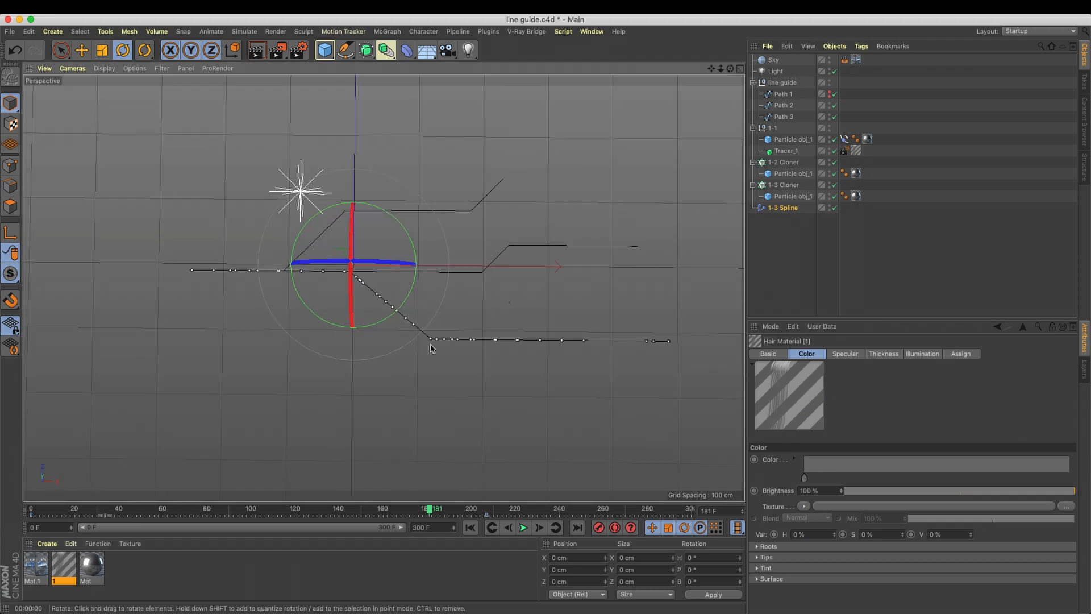
{"action": "key", "text": "super+r"}
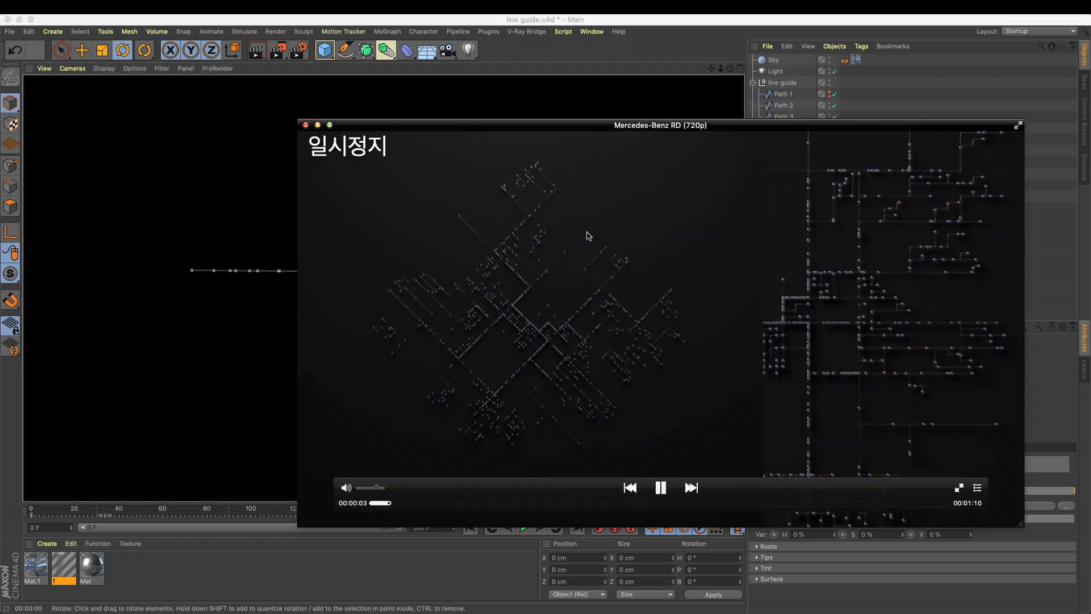
{"action": "left_click_drag", "start_coordinate": [588, 235], "coordinate": [765, 240]}
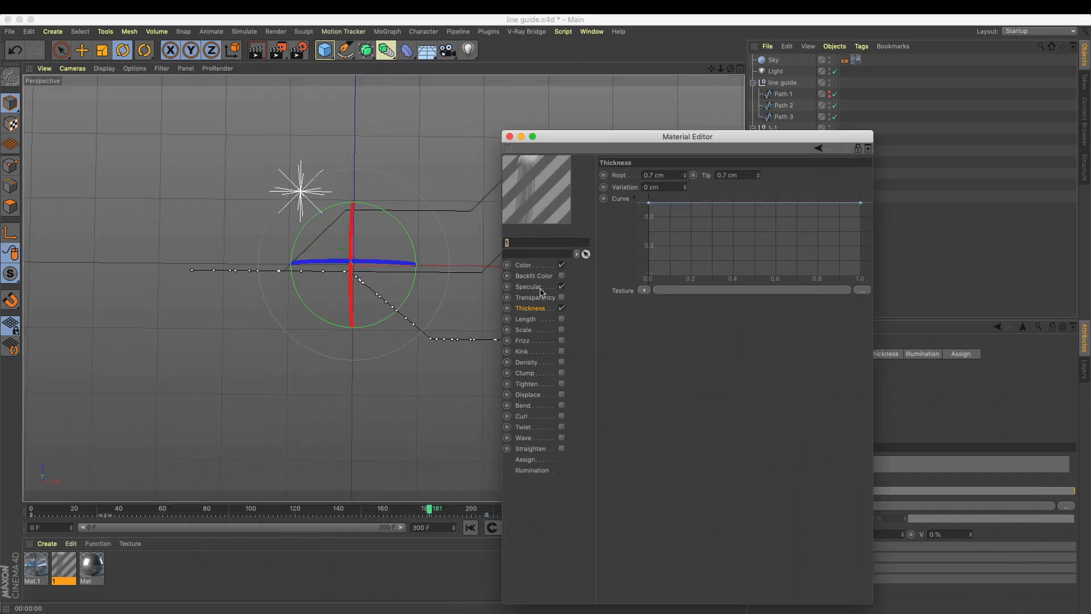
Set hair material 1's primary specular strength to 69% and its secondary strength to 11%
{"action": "left_click", "coordinate": [528, 287]}
{"action": "mouse_move", "coordinate": [798, 259]}
{"action": "left_mouse_down"}
{"action": "mouse_move", "coordinate": [740, 256]}
{"action": "mouse_move", "coordinate": [816, 256]}
{"action": "left_mouse_up"}
{"action": "left_click_drag", "start_coordinate": [796, 305], "coordinate": [717, 304]}
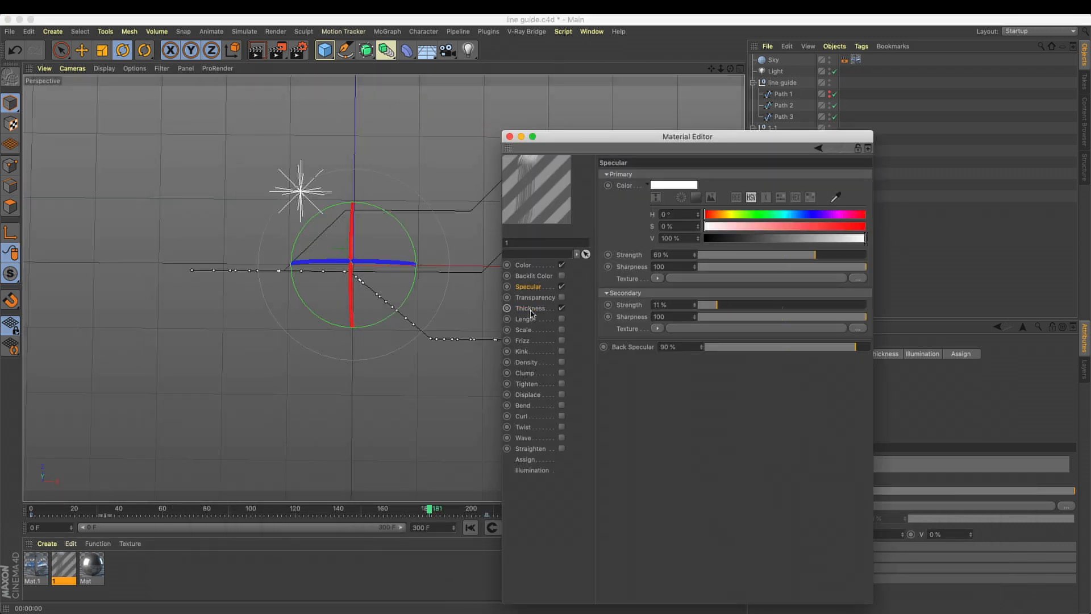
Set hair material 1's Root and Tip thickness to 0.5 cm, render the view, and uncover it for comparison
{"action": "left_click", "coordinate": [527, 308]}
{"action": "type", "text": ".5"}
{"action": "key", "text": "Tab"}
{"action": "type", "text": ".5"}
{"action": "key", "text": "Return"}
{"action": "key", "text": "super+r"}
{"action": "left_click_drag", "start_coordinate": [558, 144], "coordinate": [781, 154]}
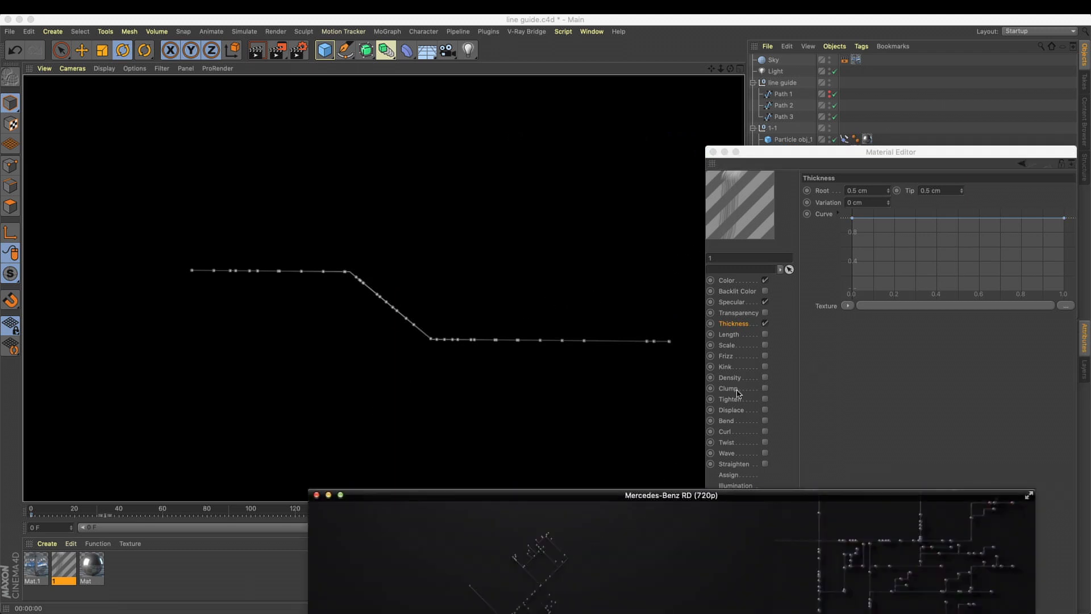
Set hair material 1's Root and Tip thickness to 0.2 cm and render the view again
{"action": "key", "text": "super+Tab"}
{"action": "left_click_drag", "start_coordinate": [879, 191], "coordinate": [640, 192]}
{"action": "type", "text": "0.2"}
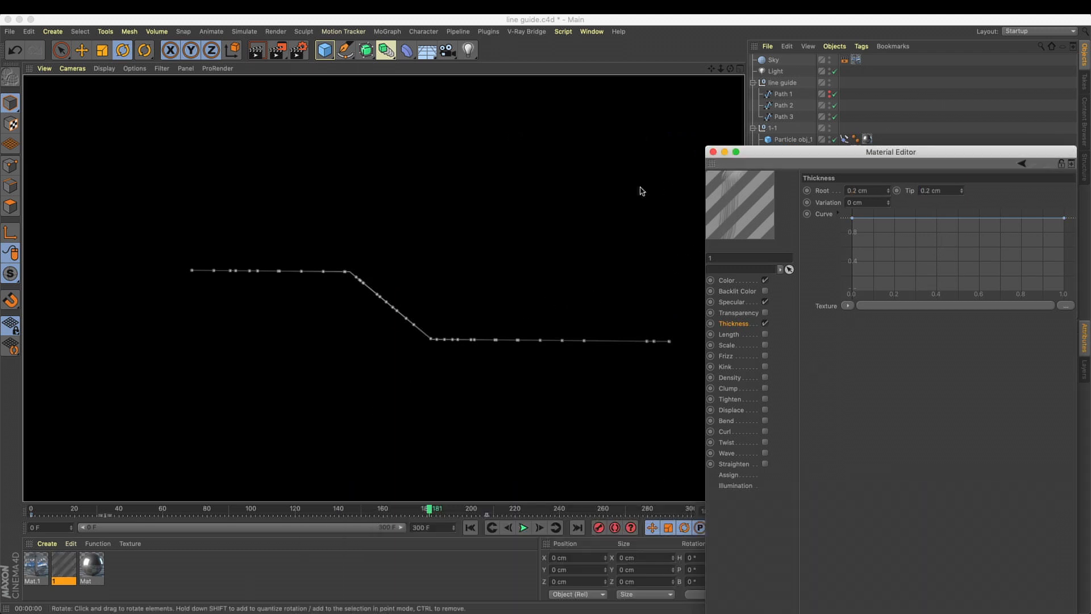
{"action": "left_click", "coordinate": [640, 191]}
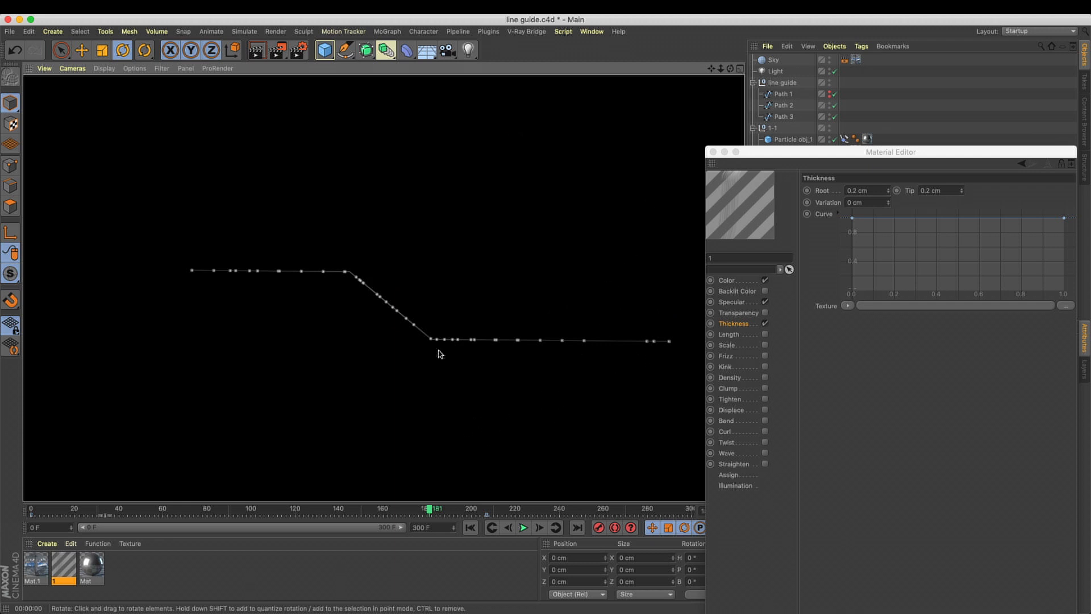
Set the X, Y and Z size of all three Particle obj_1 cubes to 6 cm and render the view
{"action": "key", "text": "super+Tab"}
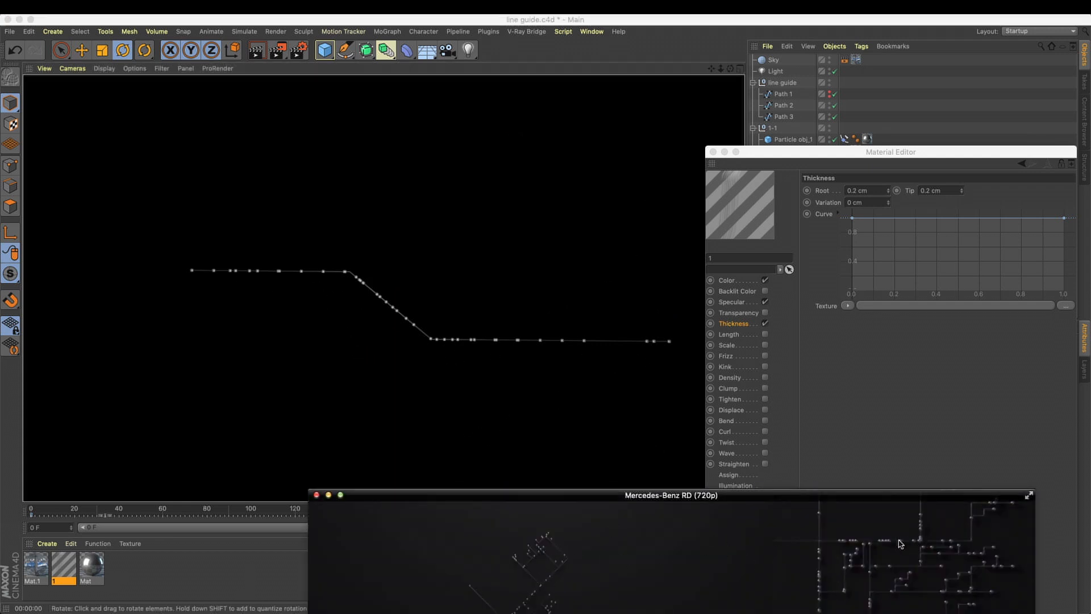
{"action": "left_click", "coordinate": [599, 407]}
{"action": "left_click_drag", "start_coordinate": [819, 152], "coordinate": [820, 519]}
{"action": "left_click", "coordinate": [794, 174], "text": "shift"}
{"action": "left_click", "coordinate": [794, 196], "text": "shift"}
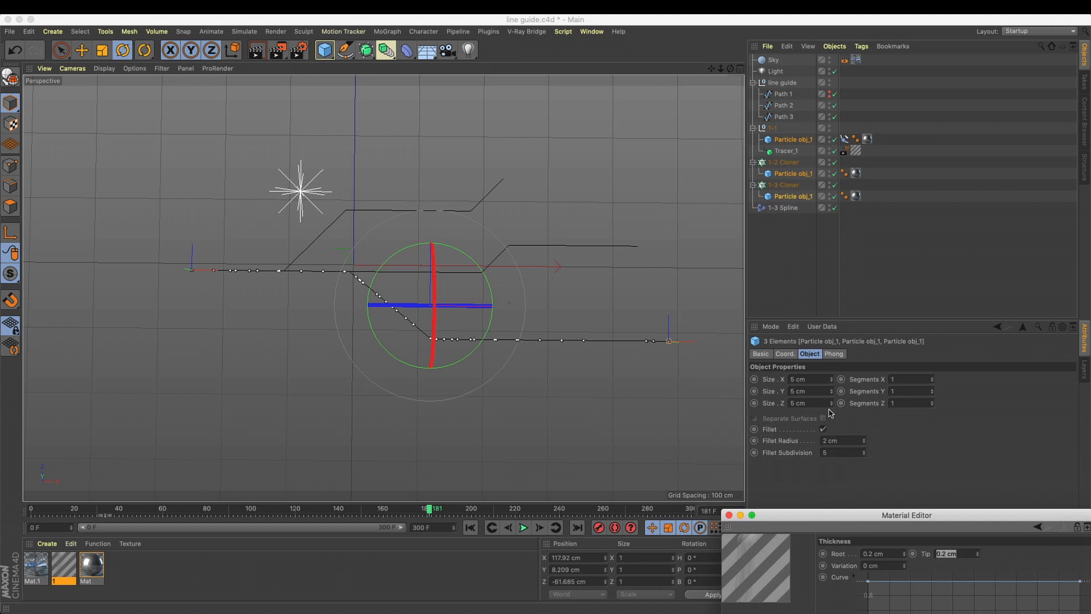
{"action": "left_click", "coordinate": [832, 378]}
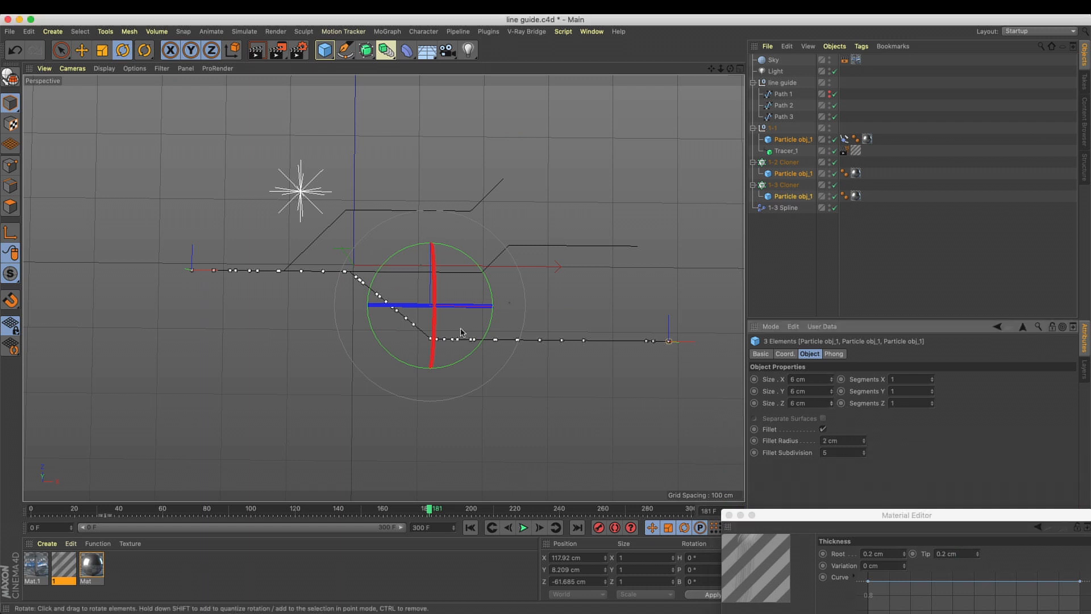
{"action": "key", "text": "super+r"}
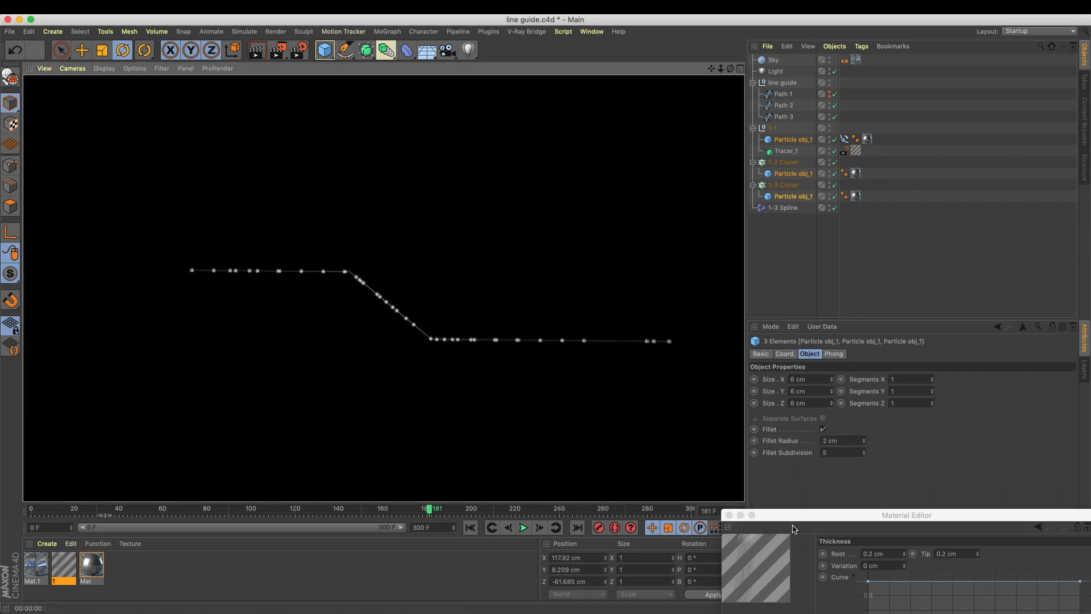
Render the path from farther away and compare it with the Mercedes-Benz RD reference video
{"action": "key", "text": "super+Tab"}
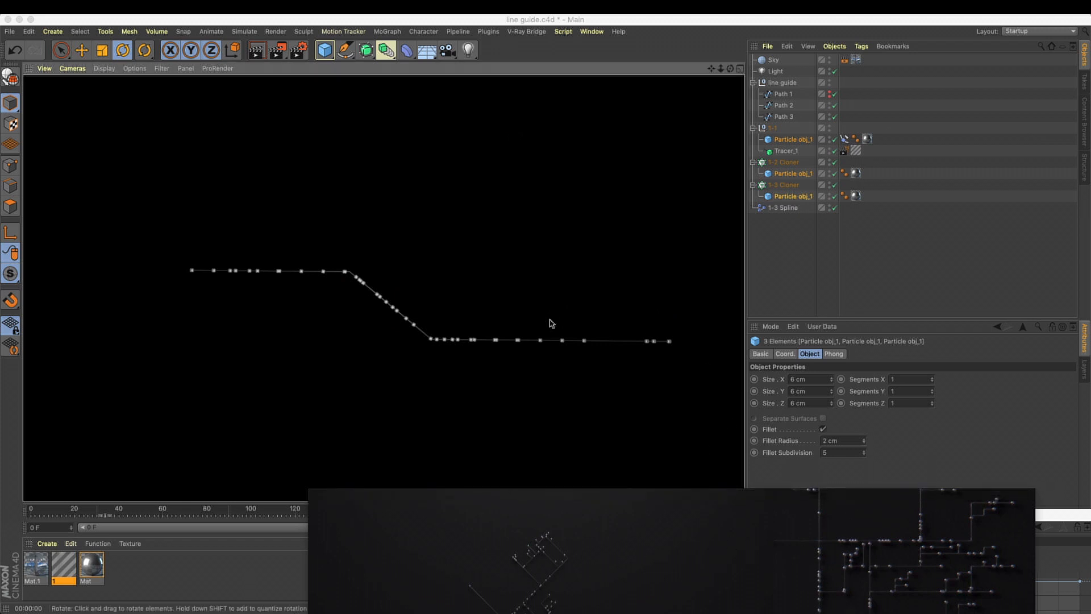
{"action": "scroll", "coordinate": [551, 321], "scroll_direction": "down", "scroll_amount": 6}
{"action": "middle_click_drag", "start_coordinate": [513, 333], "coordinate": [475, 339], "text": "alt"}
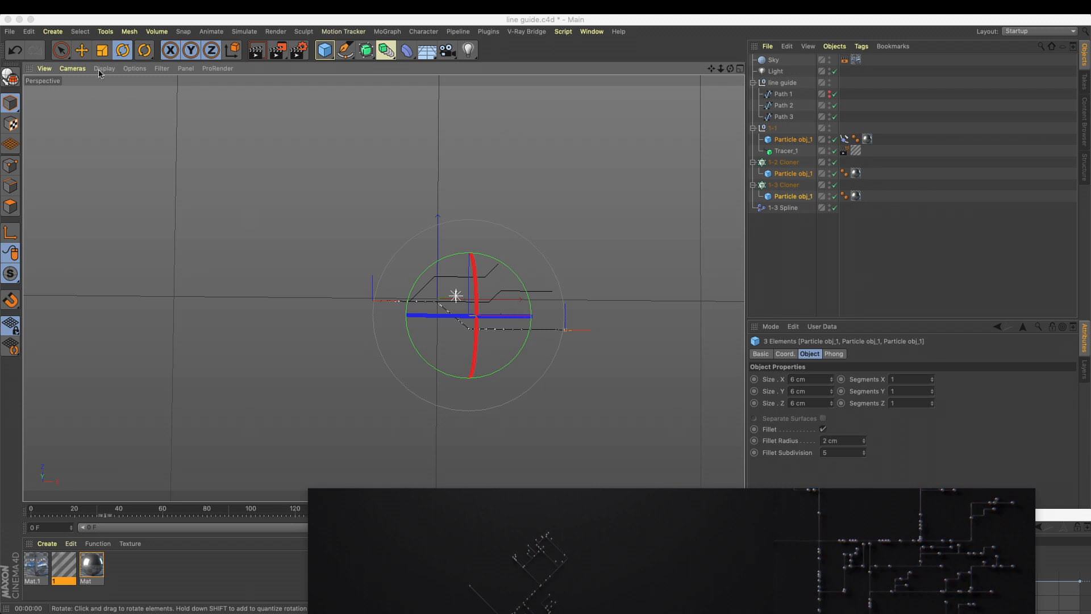
{"action": "left_click", "coordinate": [245, 54]}
{"action": "left_click", "coordinate": [257, 50]}
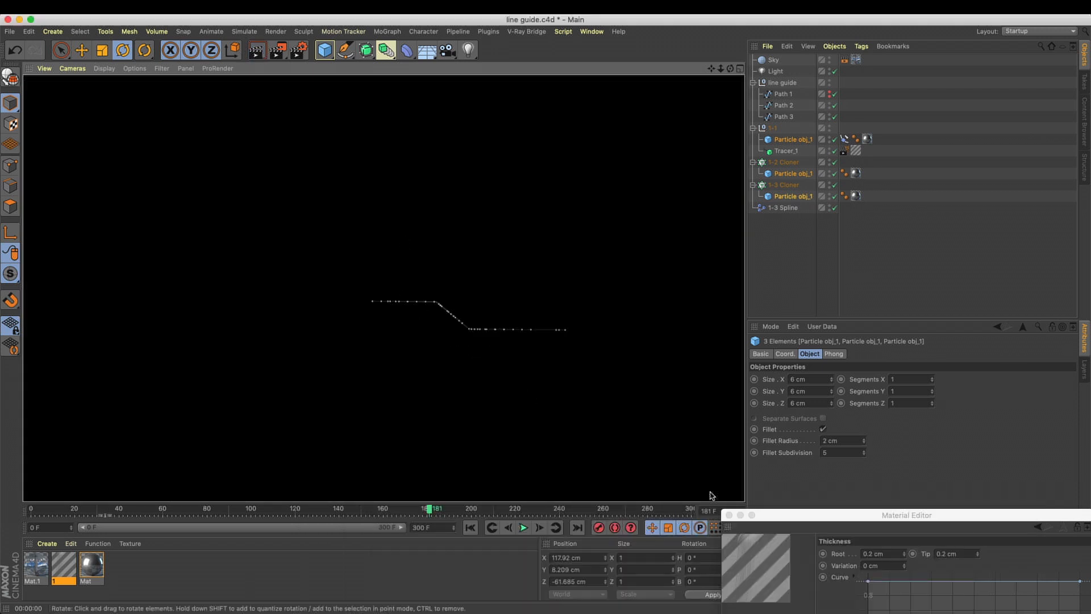
{"action": "key", "text": "super+Tab"}
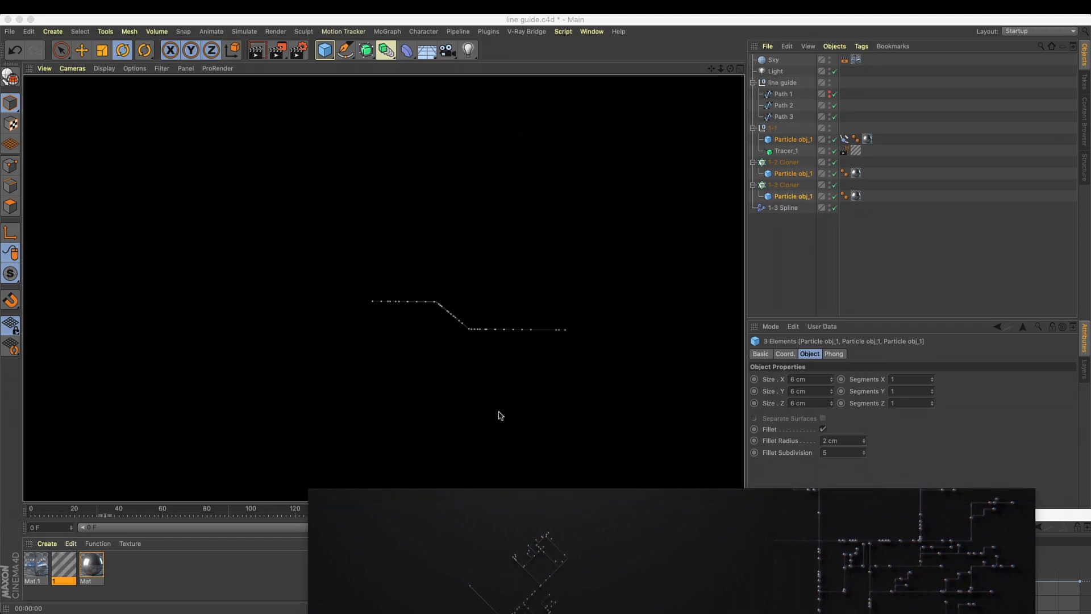
Render the path again from a closer view and compare the particle size with the reference video
{"action": "left_click", "coordinate": [540, 362]}
{"action": "right_click_drag", "start_coordinate": [553, 353], "coordinate": [576, 346], "text": "alt"}
{"action": "middle_click_drag", "start_coordinate": [576, 345], "coordinate": [547, 363], "text": "alt"}
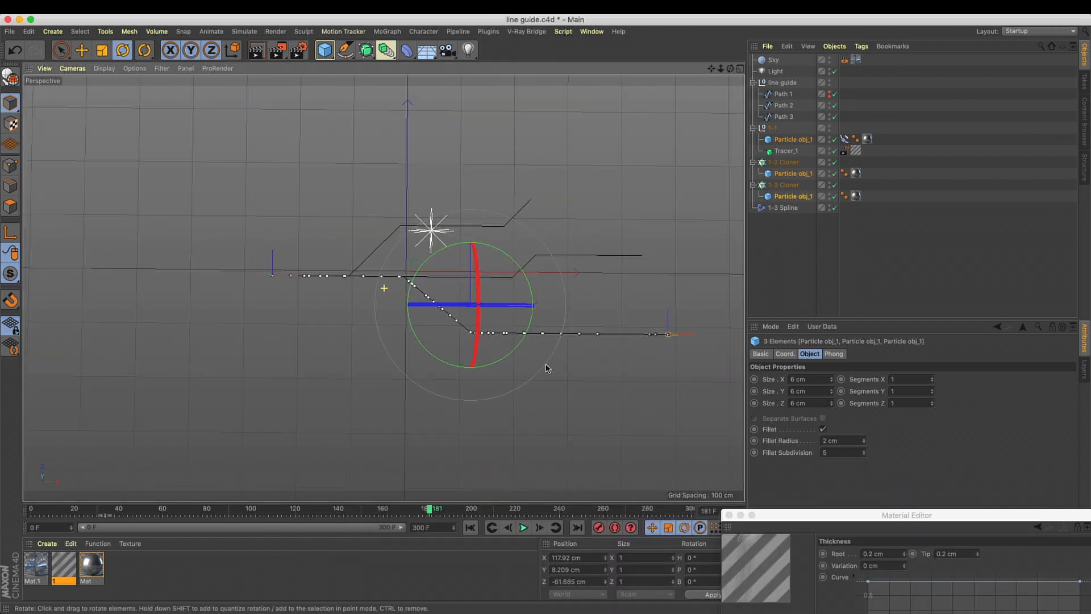
{"action": "key", "text": "super+Tab"}
{"action": "left_click", "coordinate": [551, 353]}
{"action": "key", "text": "super+Tab"}
{"action": "left_click", "coordinate": [550, 353]}
{"action": "key", "text": "super+r"}
{"action": "key", "text": "super+Tab"}
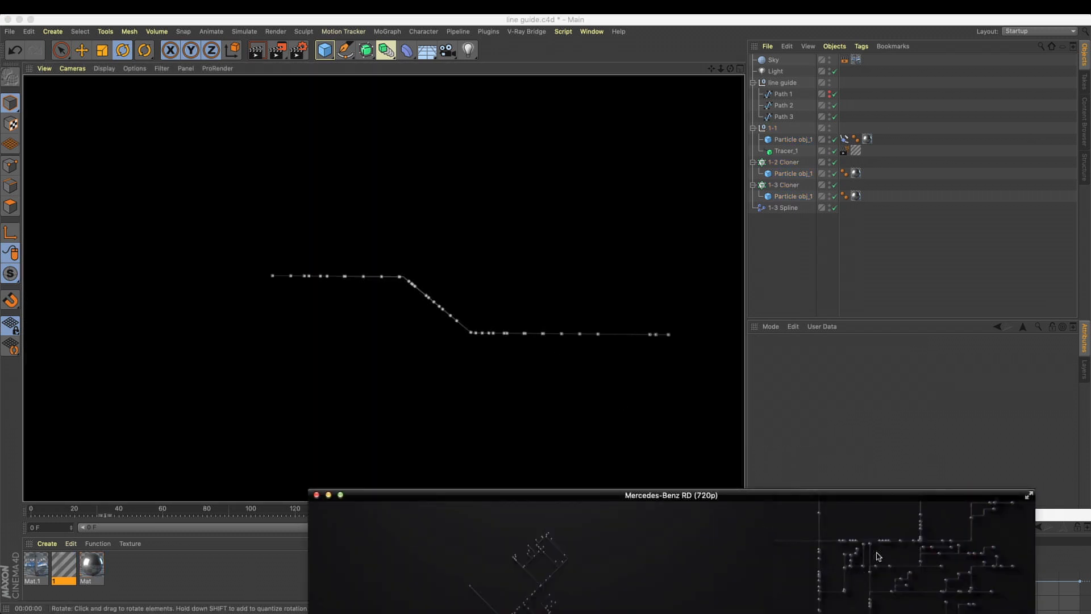
{"action": "key", "text": "super+Tab"}
Set all three Particle obj_1 cubes to 6.5 cm per side with a 3 cm fillet radius, and render the view
{"action": "left_click", "coordinate": [781, 227]}
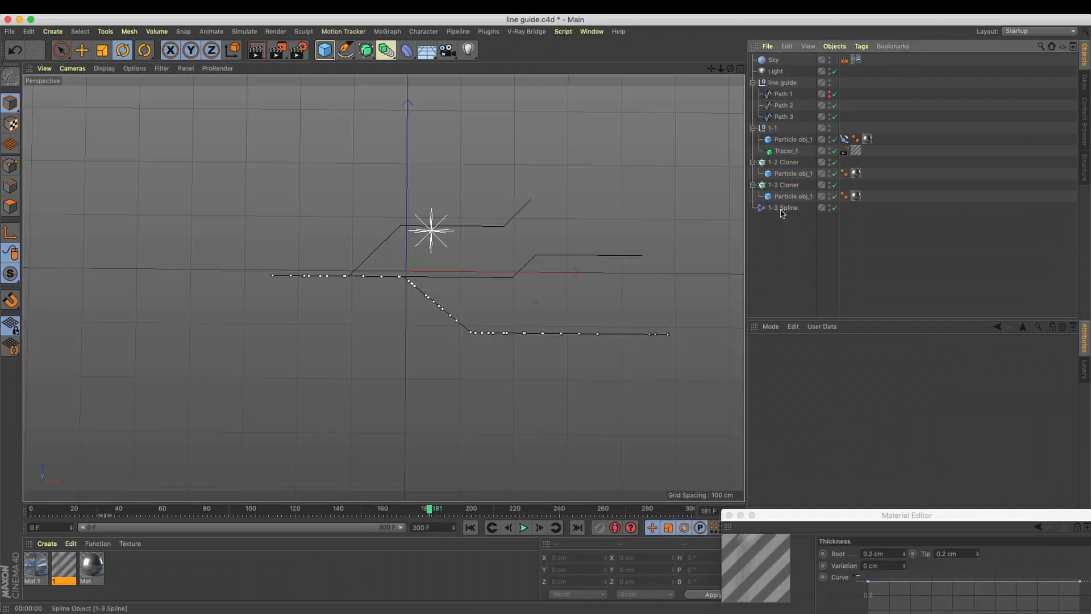
{"action": "left_click", "coordinate": [792, 196]}
{"action": "left_click", "coordinate": [793, 174], "text": "super"}
{"action": "left_click", "coordinate": [794, 140], "text": "super"}
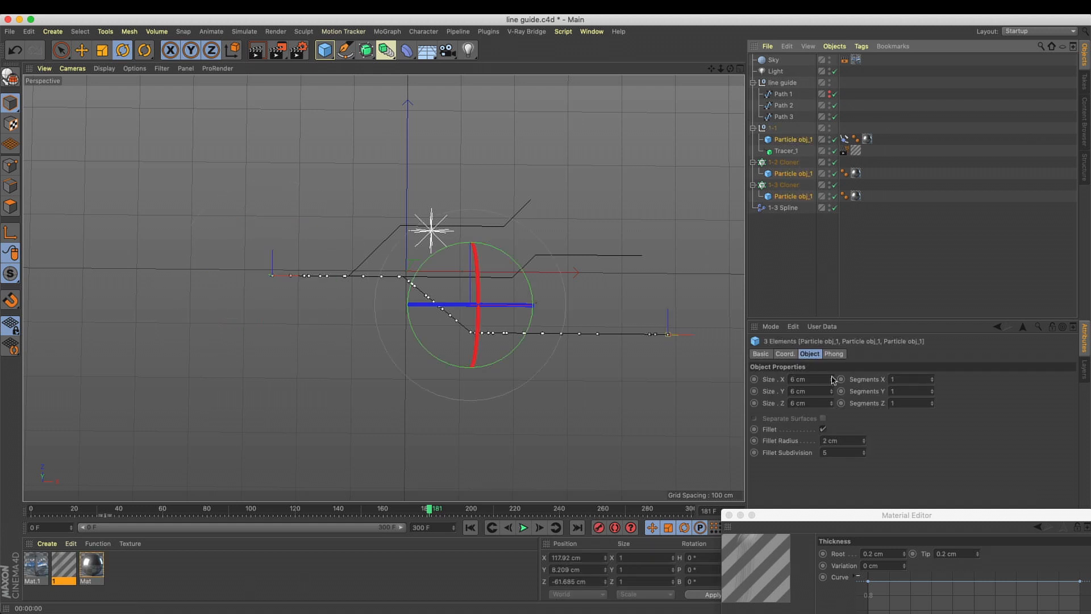
{"action": "left_click", "coordinate": [819, 379]}
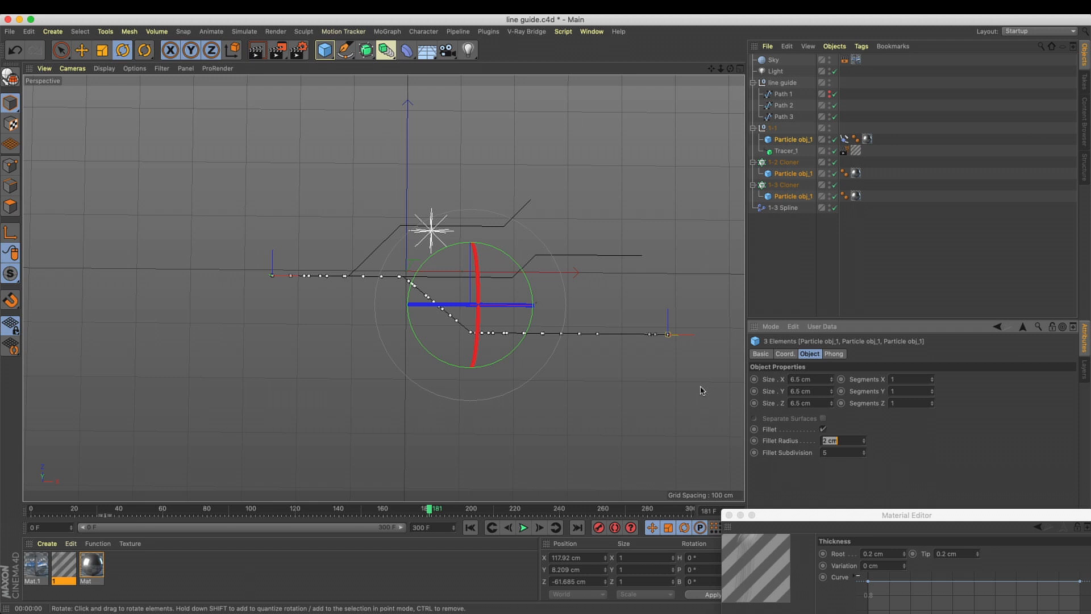
{"action": "key", "text": "super+r"}
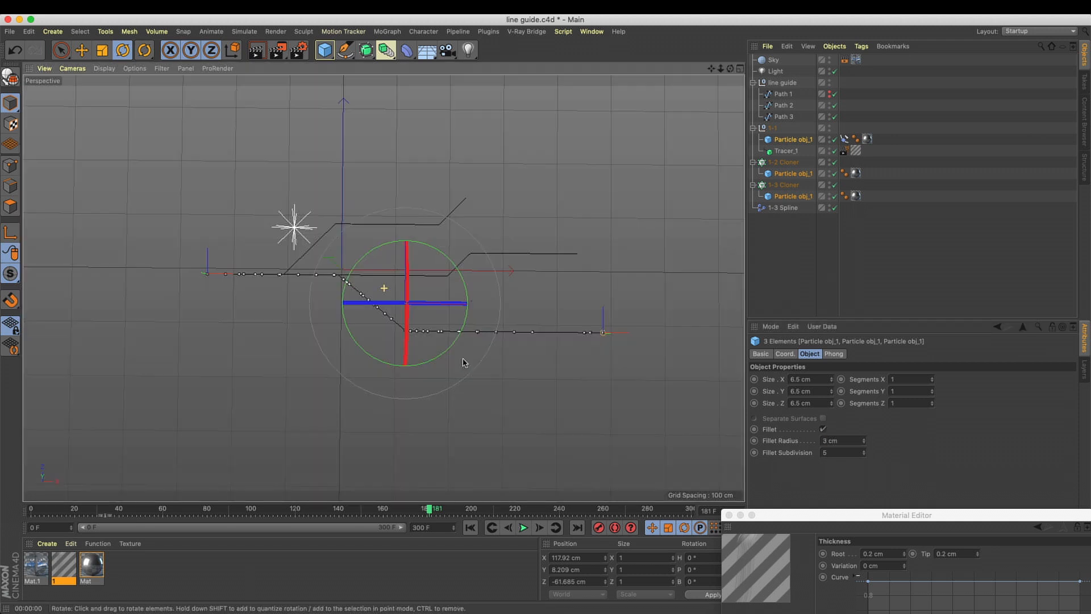
Play the animation in the perspective view to review how the particles travel along Path 1
{"action": "left_click", "coordinate": [523, 528]}
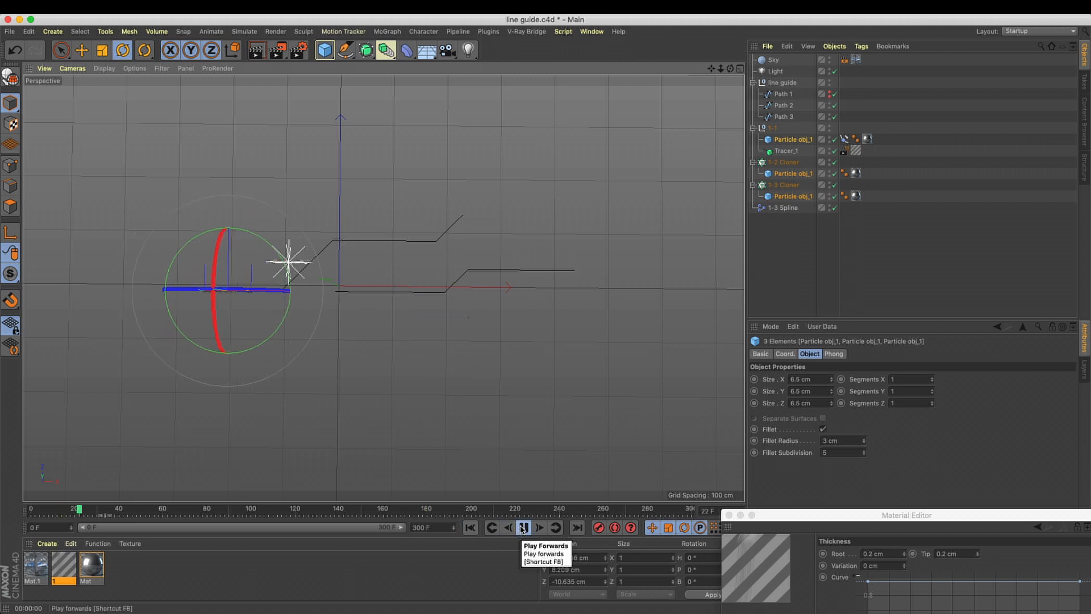
{"action": "left_click", "coordinate": [789, 245]}
{"action": "middle_click", "coordinate": [296, 170]}
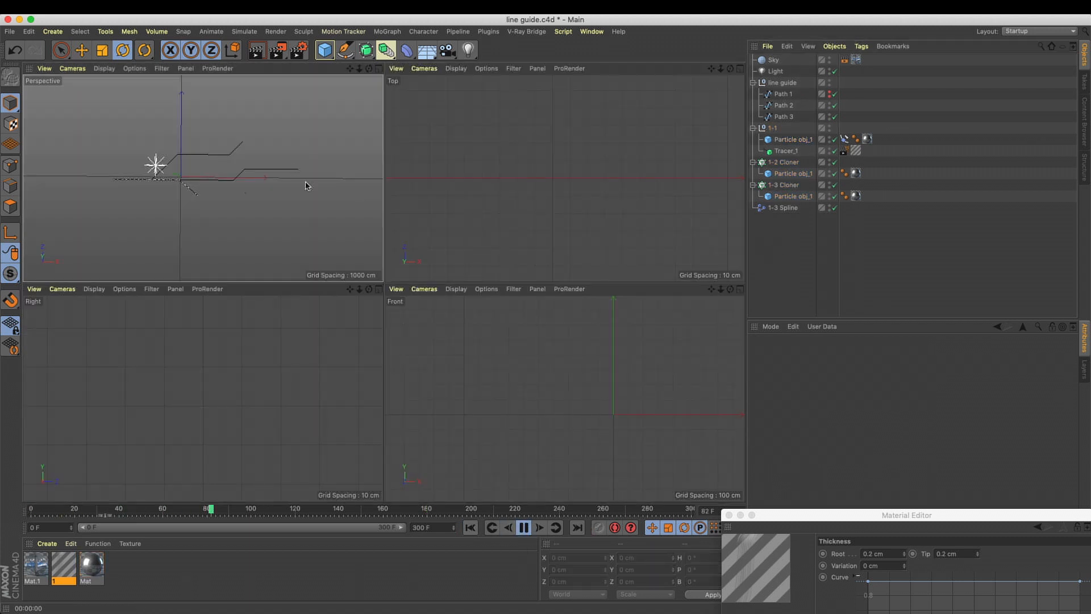
{"action": "middle_click", "coordinate": [306, 186]}
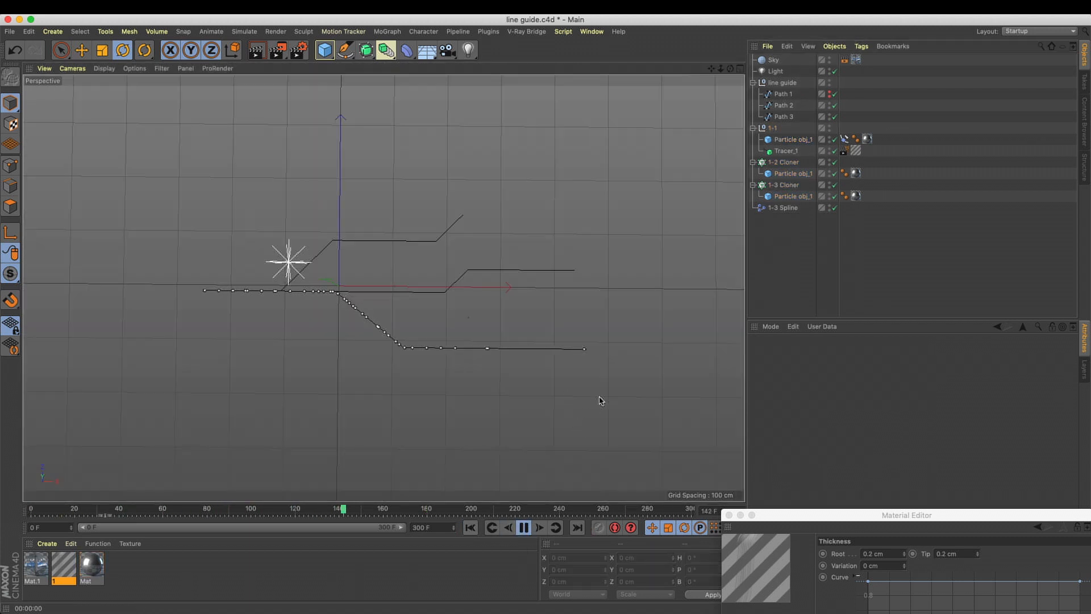
{"action": "left_click", "coordinate": [525, 528]}
{"action": "left_click", "coordinate": [523, 529]}
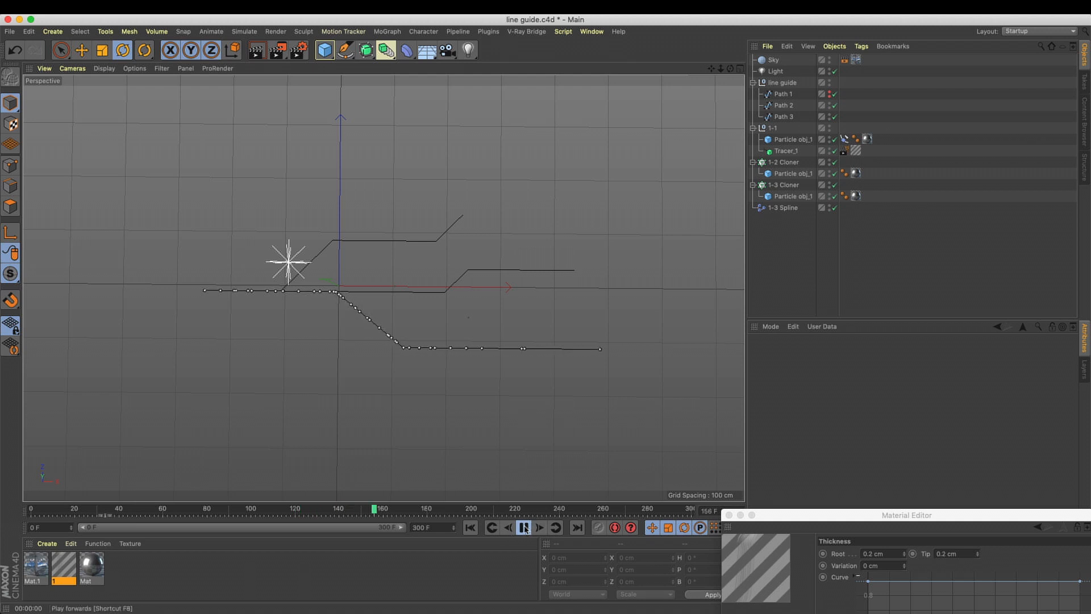
{"action": "left_click", "coordinate": [524, 528]}
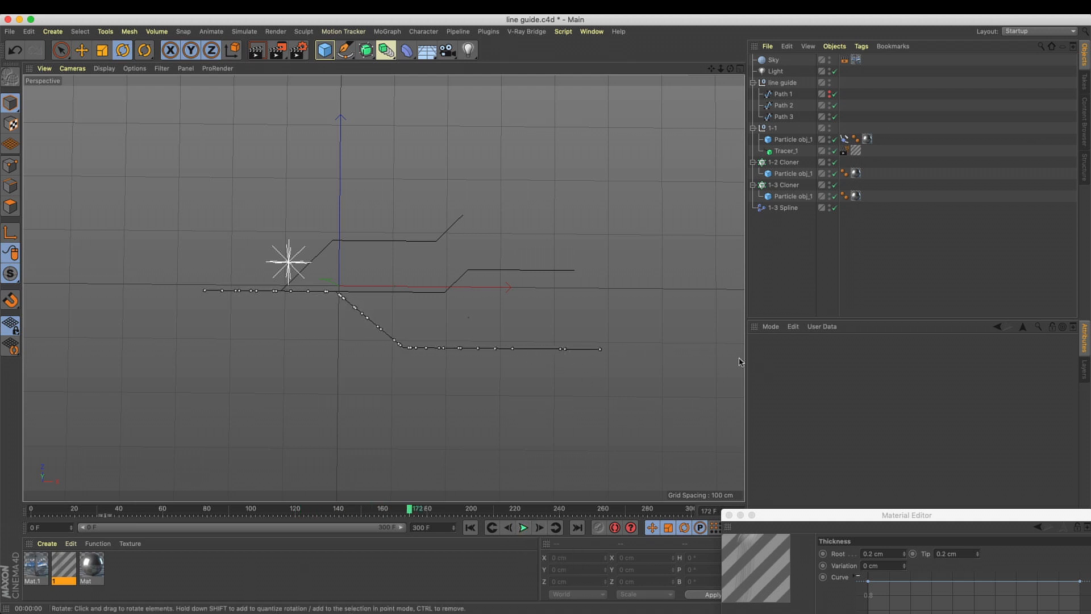
Replay the opening seconds of the Mercedes-Benz RD reference video to study its particle motion, and return to the scene
{"action": "key", "text": "super+Tab"}
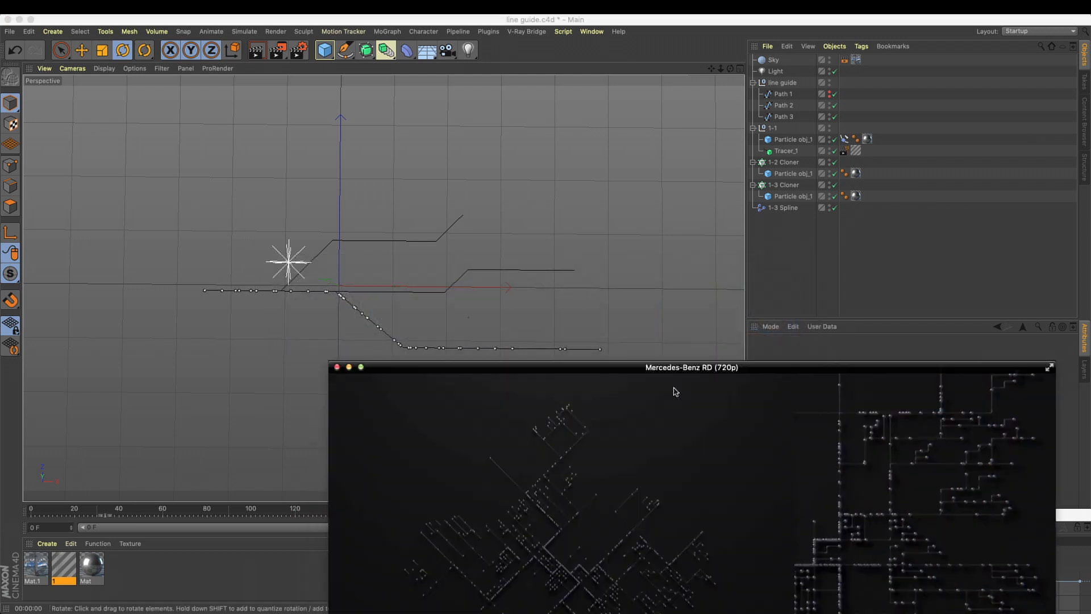
{"action": "key", "text": "space"}
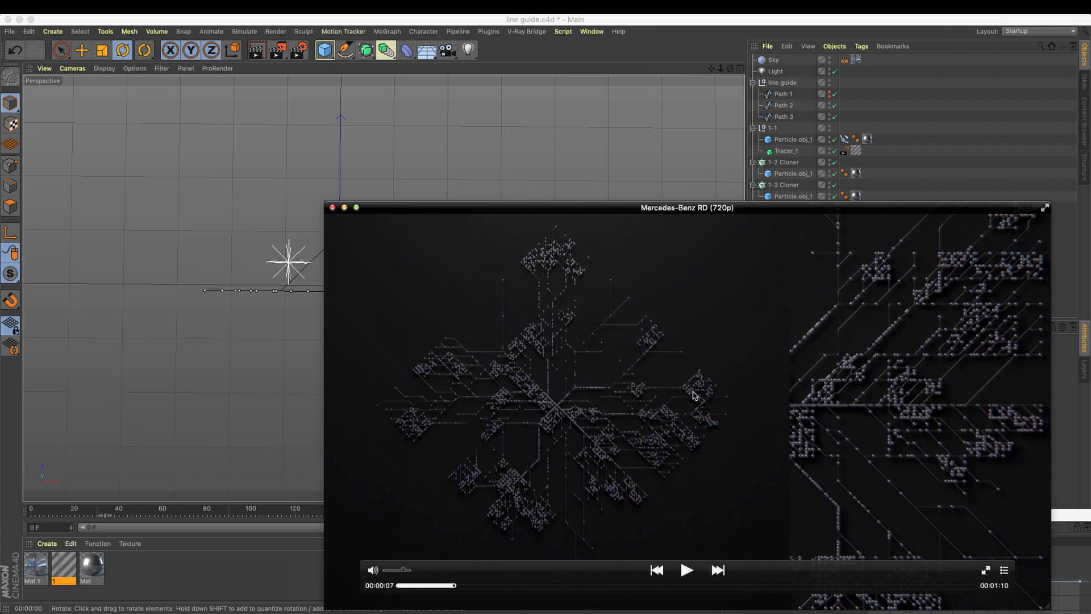
{"action": "left_click_drag", "start_coordinate": [465, 585], "coordinate": [385, 585]}
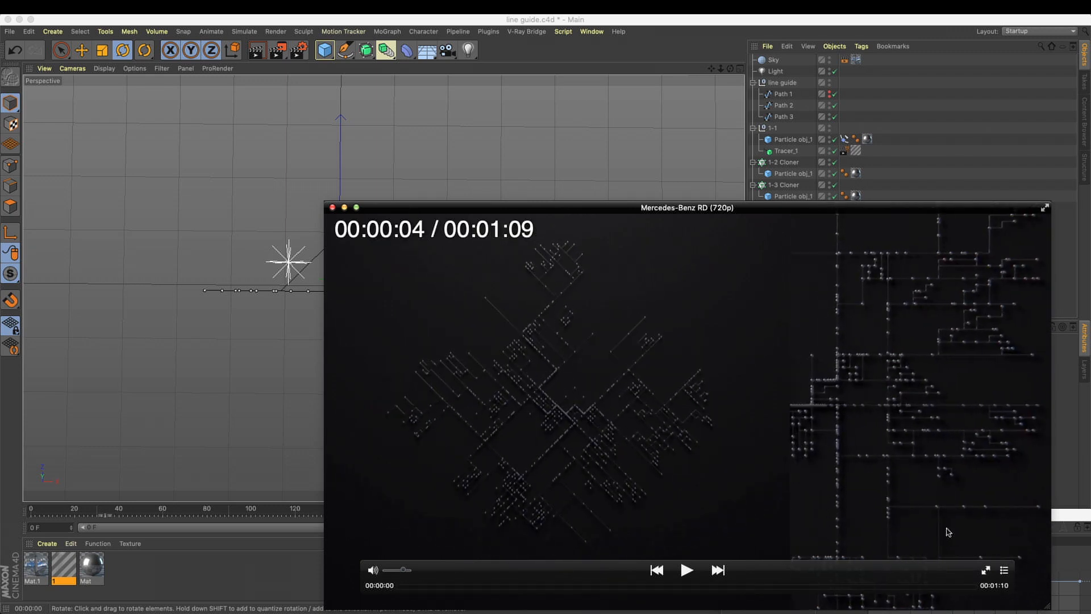
{"action": "left_click", "coordinate": [645, 187]}
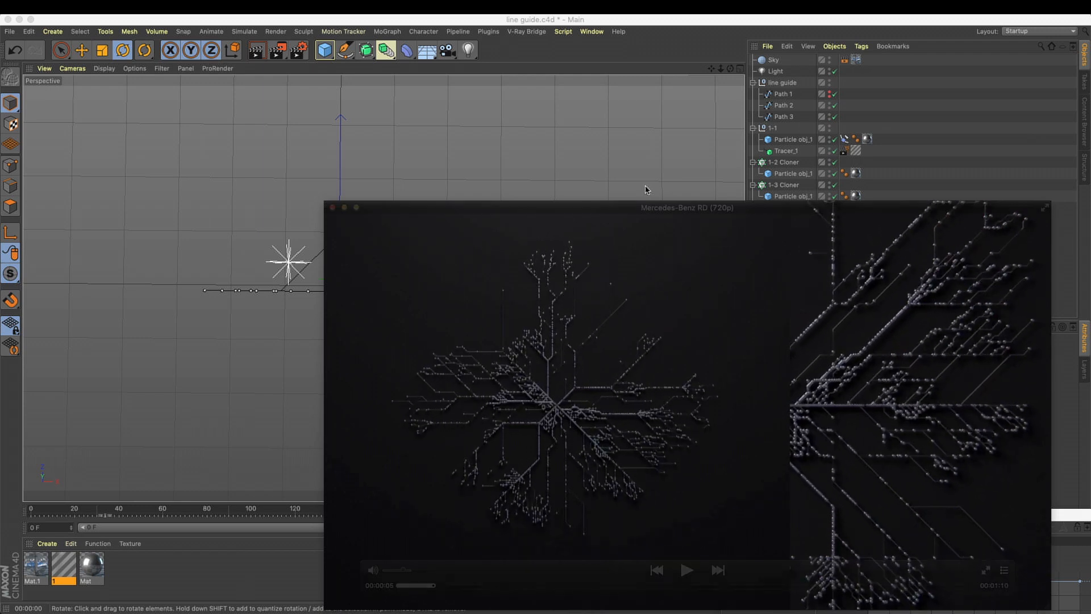
{"action": "left_click", "coordinate": [401, 214]}
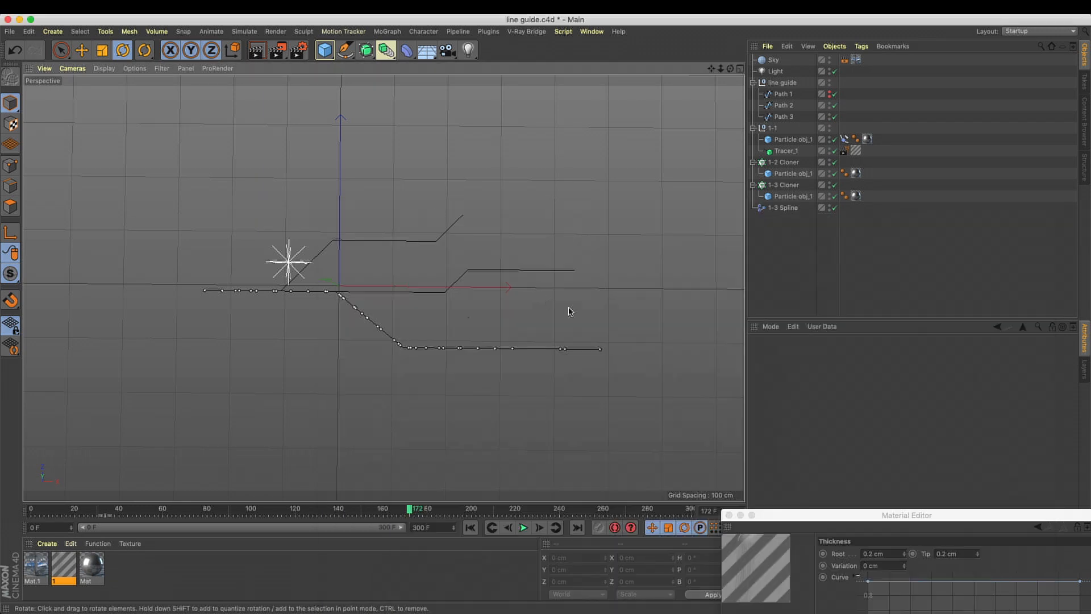
Keyframe the 1-2 Cloner's Offset at 36% on frame 300
{"action": "left_click", "coordinate": [787, 162]}
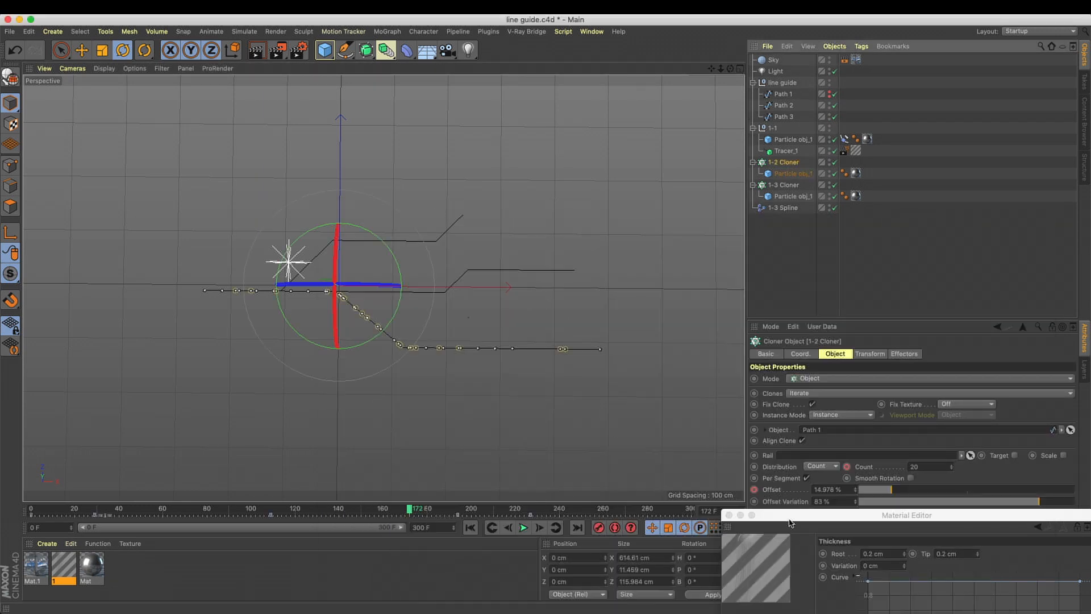
{"action": "left_click_drag", "start_coordinate": [790, 523], "coordinate": [756, 612]}
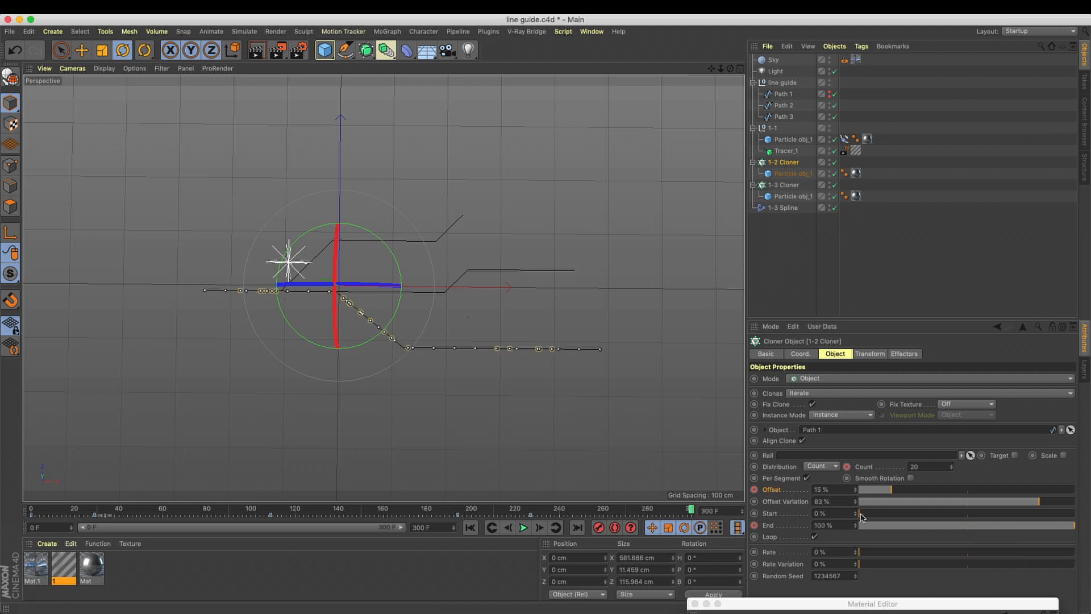
{"action": "left_click_drag", "start_coordinate": [912, 490], "coordinate": [933, 492]}
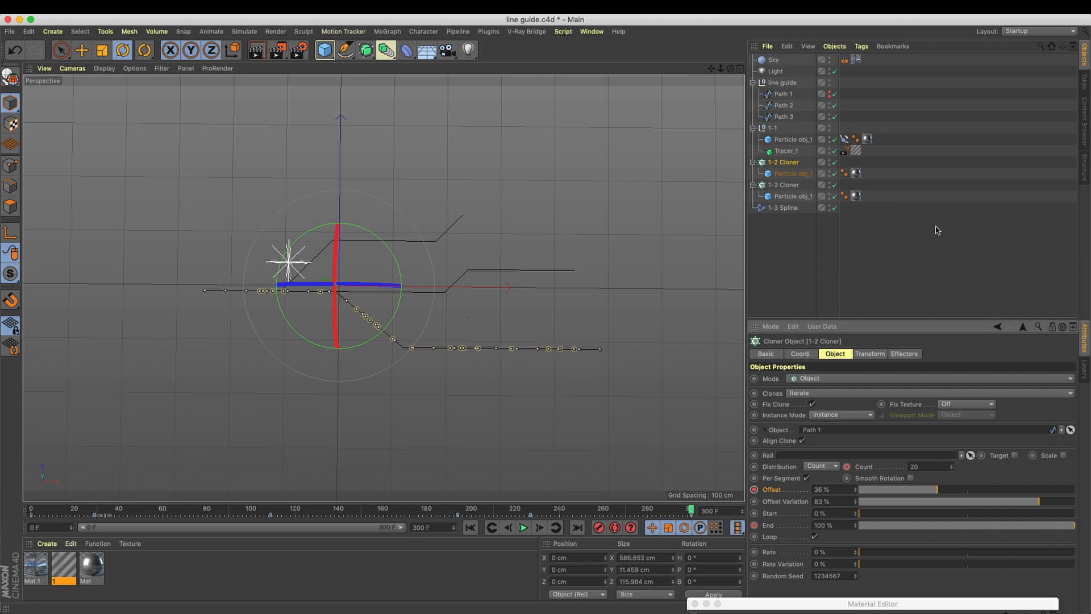
Keyframe the 1-3 Spline effector's Offset at 0% on frame 183 and at 15% on frame 300
{"action": "left_click", "coordinate": [785, 208]}
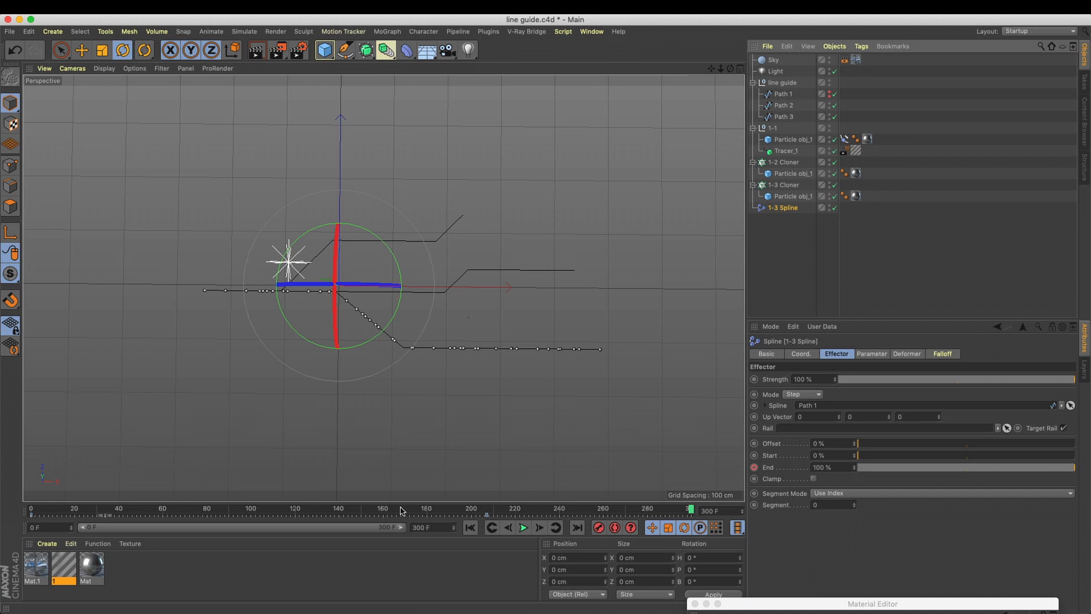
{"action": "left_click_drag", "start_coordinate": [461, 513], "coordinate": [437, 512]}
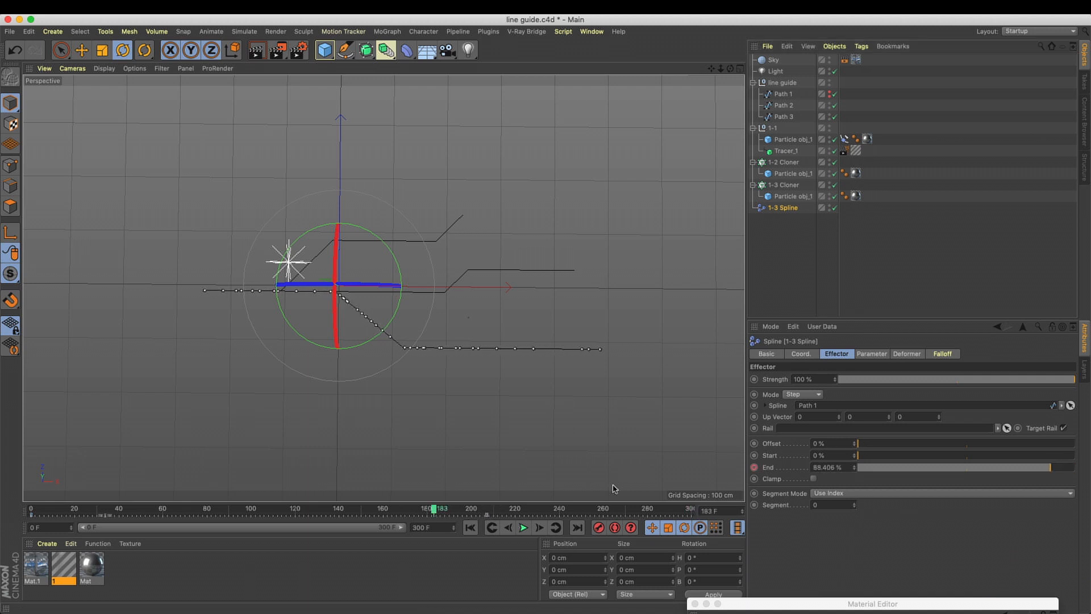
{"action": "left_click", "coordinate": [755, 443]}
{"action": "left_click", "coordinate": [577, 527]}
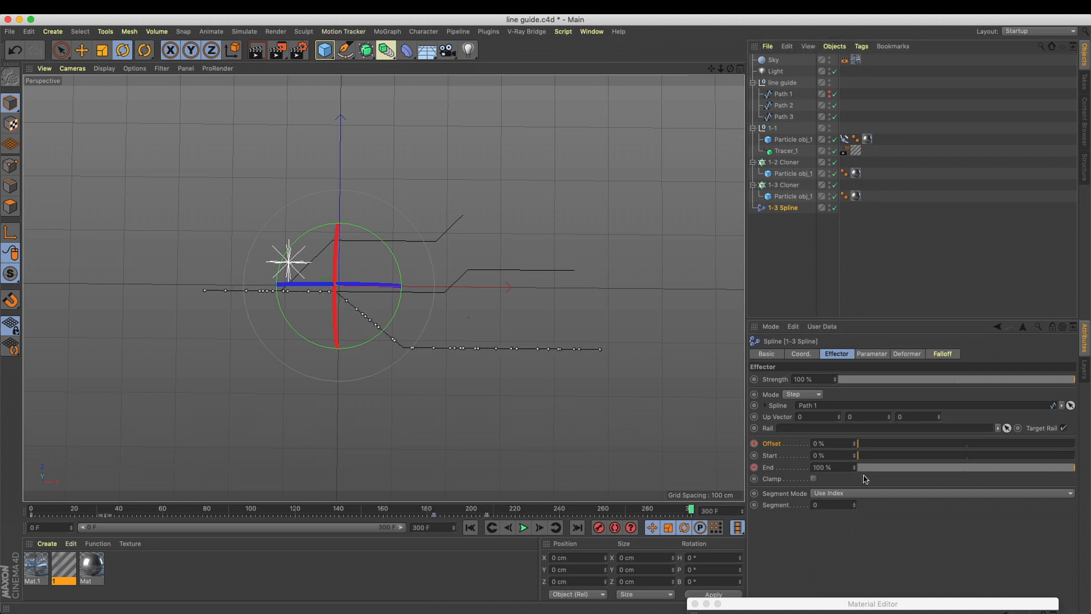
{"action": "left_click_drag", "start_coordinate": [874, 448], "coordinate": [889, 448]}
{"action": "left_click", "coordinate": [755, 443]}
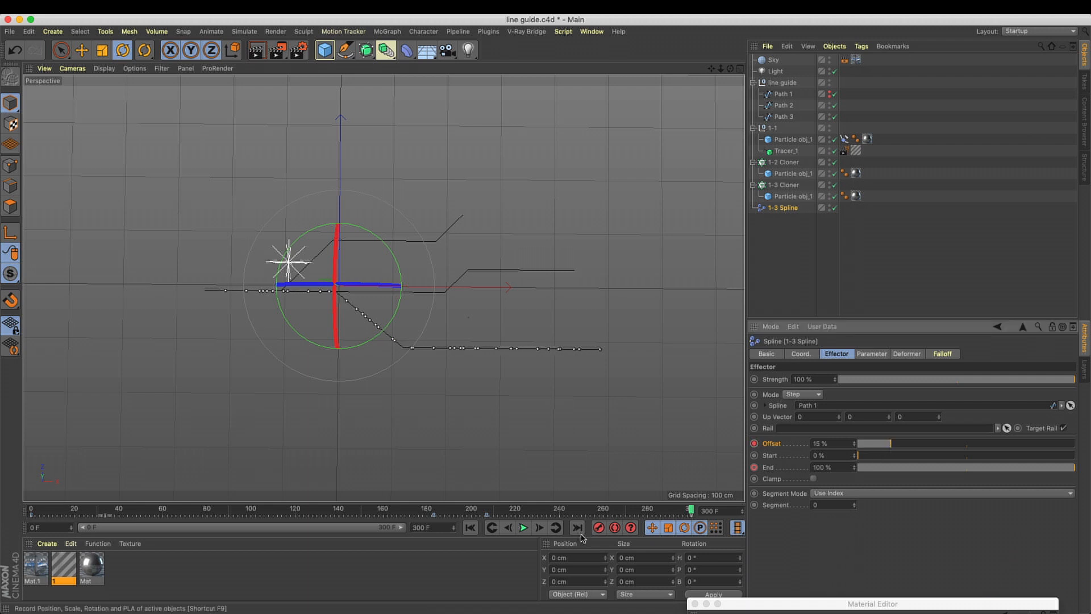
Play the animation from the first frame to check the new offset motion, stopping near the end
{"action": "left_click", "coordinate": [470, 527]}
{"action": "left_click", "coordinate": [523, 527]}
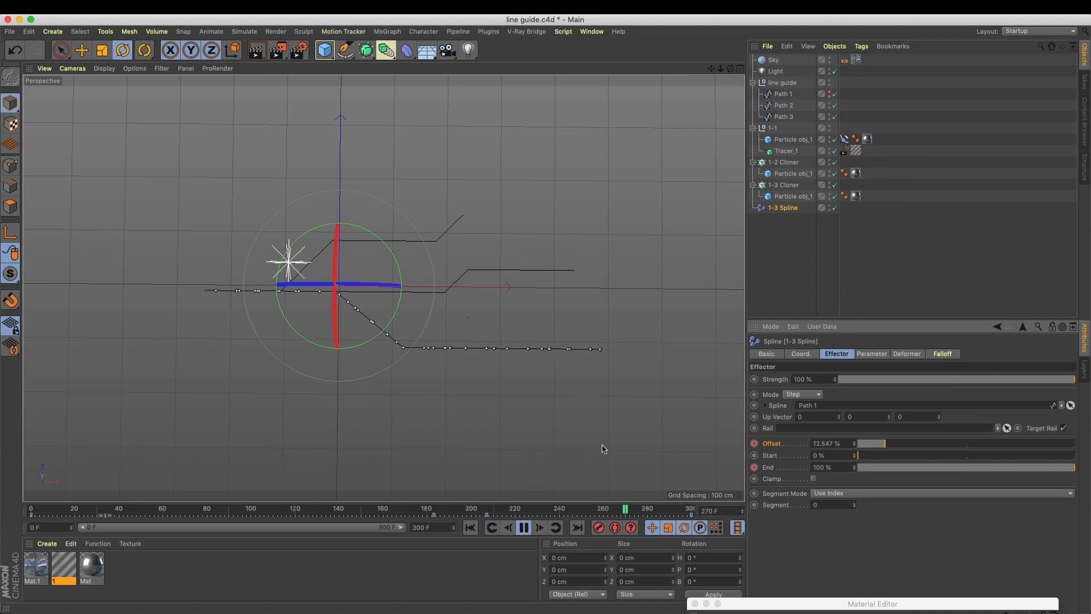
{"action": "left_click", "coordinate": [527, 528]}
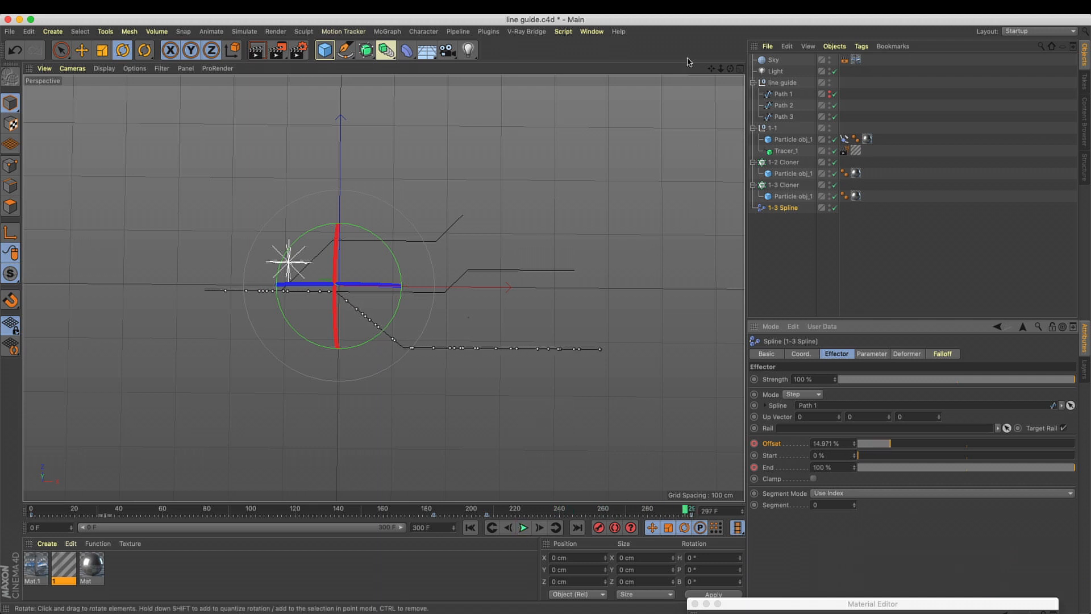
Set all animation keys in the F-Curve timeline to linear interpolation, close the timeline and deselect everything
{"action": "left_click", "coordinate": [592, 31]}
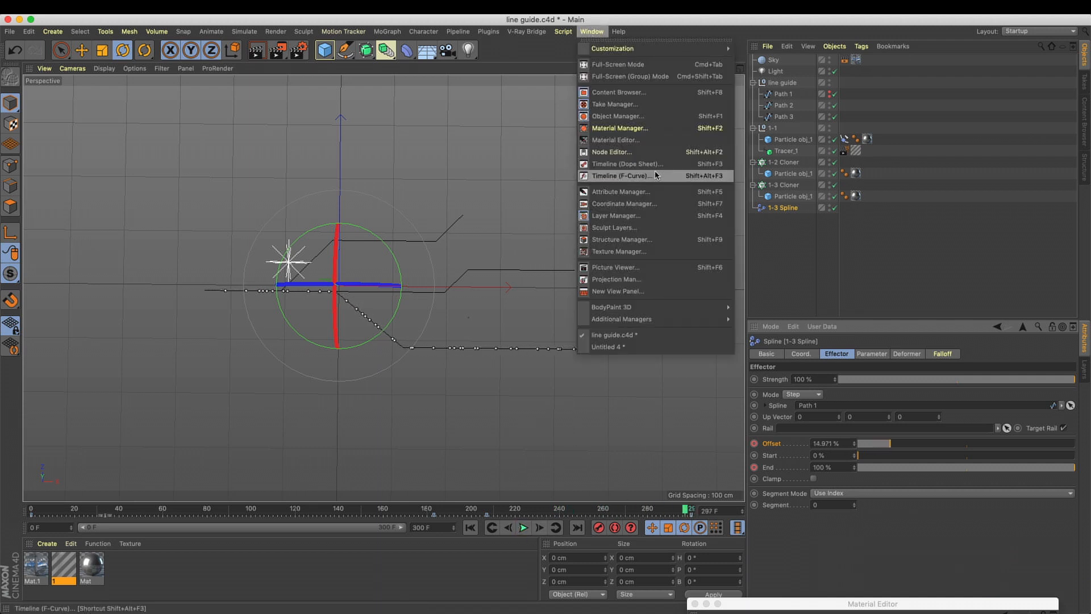
{"action": "left_click", "coordinate": [656, 175]}
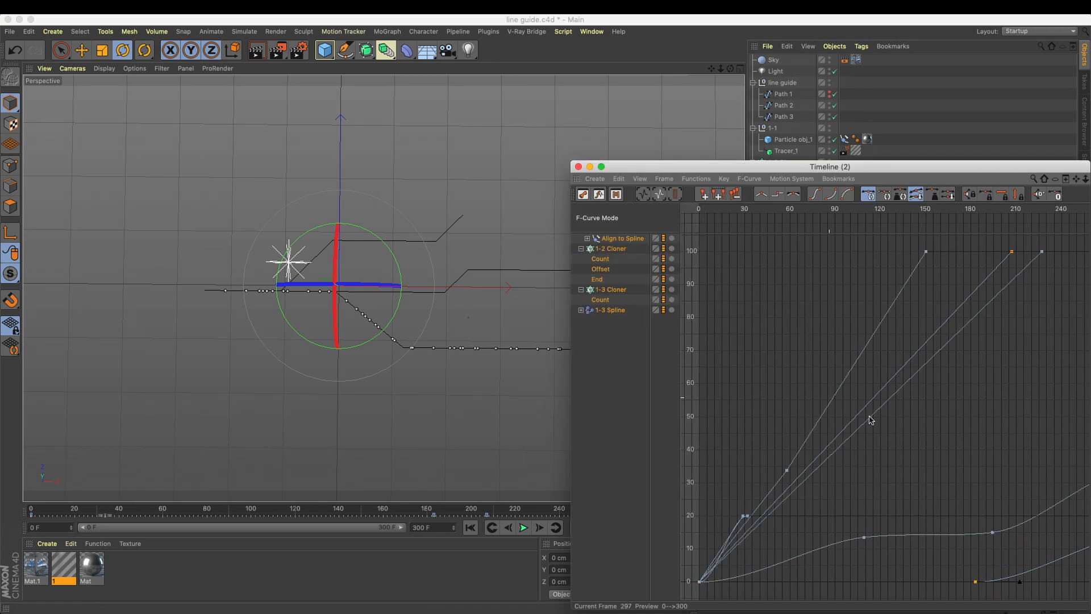
{"action": "key", "text": "ctrl+a"}
{"action": "right_click", "coordinate": [789, 348]}
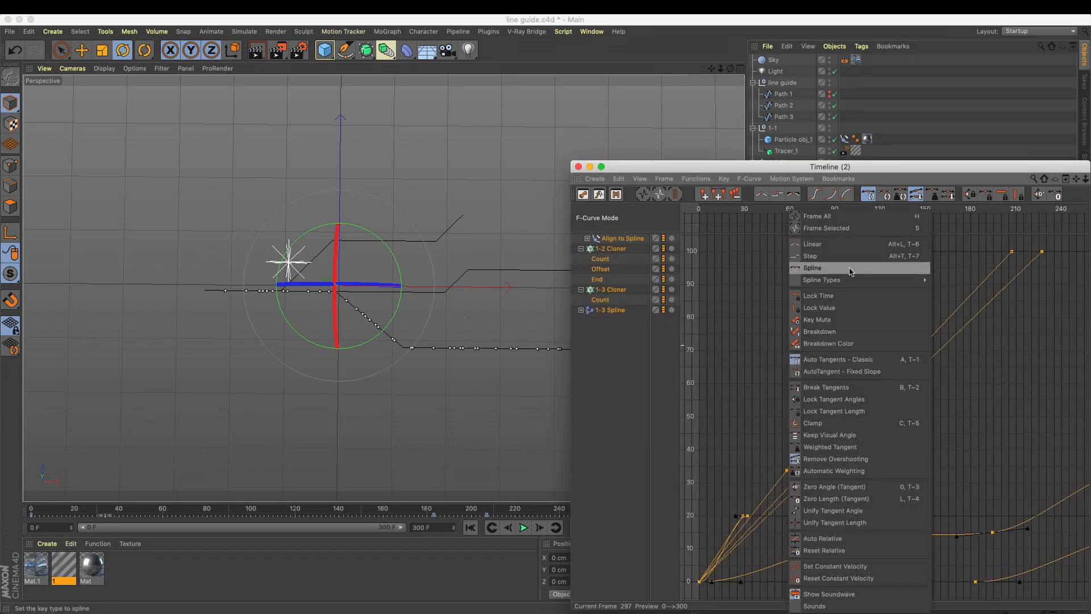
{"action": "left_click", "coordinate": [814, 243]}
{"action": "left_click", "coordinate": [579, 167]}
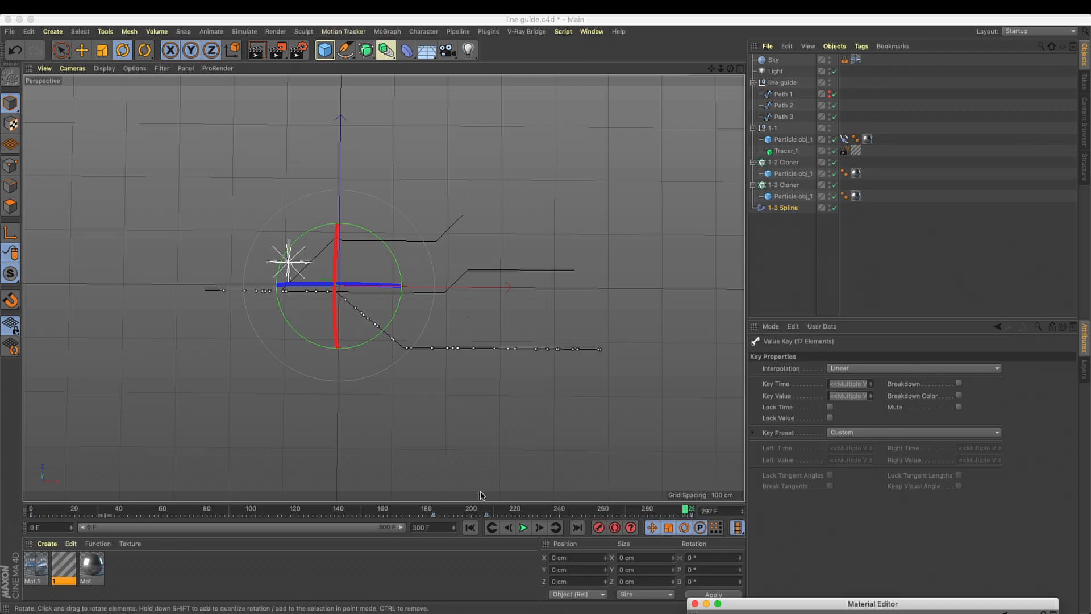
{"action": "left_click", "coordinate": [822, 211]}
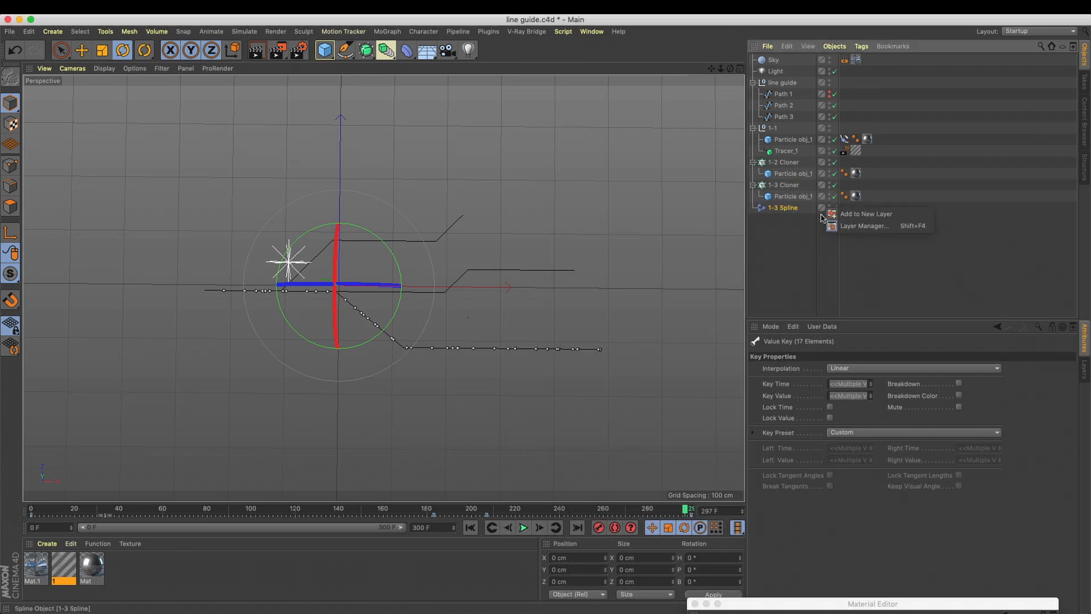
{"action": "left_click", "coordinate": [758, 229]}
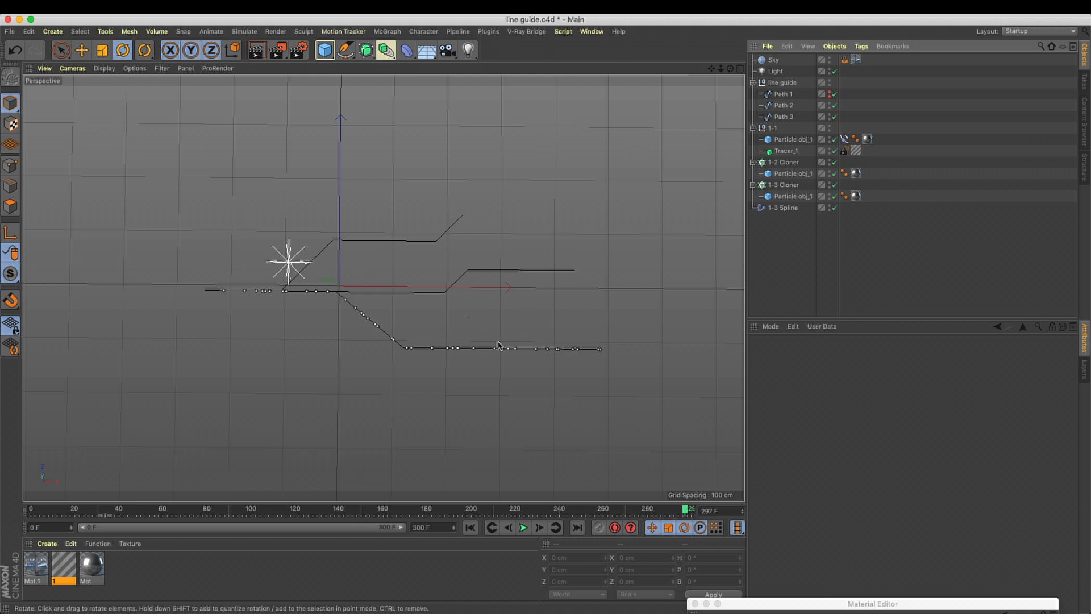
Render a viewport preview of the particle line near the end of the animation and inspect it from a closer angle
{"action": "middle_click_drag", "start_coordinate": [498, 347], "coordinate": [507, 329], "text": "alt"}
{"action": "key", "text": "super+r"}
{"action": "left_click_drag", "start_coordinate": [493, 312], "coordinate": [449, 317], "text": "alt"}
{"action": "key", "text": "super+e"}
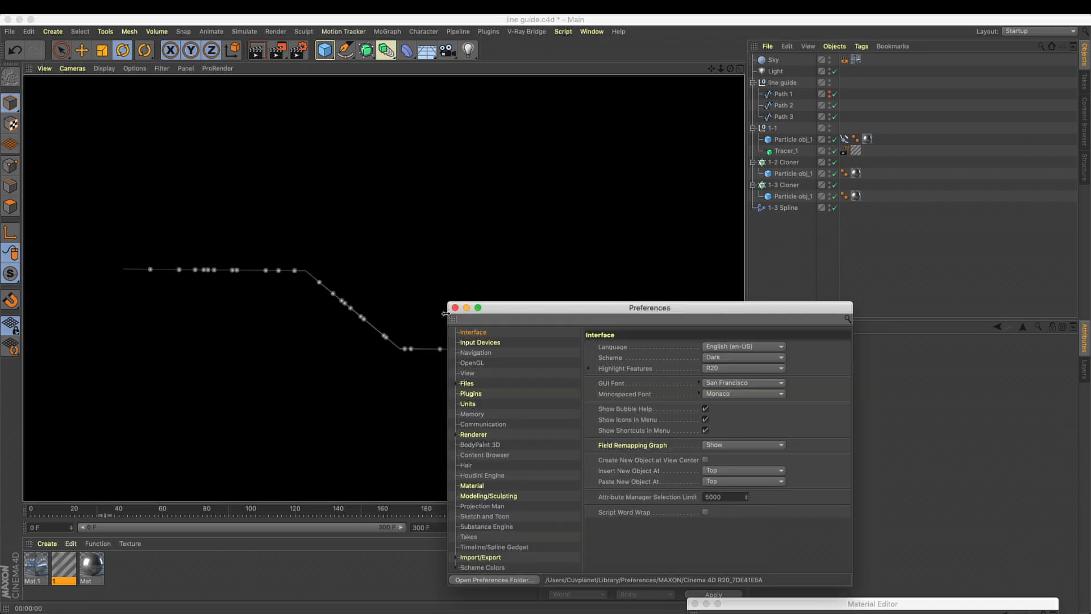
{"action": "left_click", "coordinate": [455, 308]}
{"action": "middle_click_drag", "start_coordinate": [449, 316], "coordinate": [412, 308], "text": "alt"}
{"action": "middle_click_drag", "start_coordinate": [365, 200], "coordinate": [354, 212], "text": "alt"}
{"action": "left_click_drag", "start_coordinate": [353, 211], "coordinate": [358, 219], "text": "alt"}
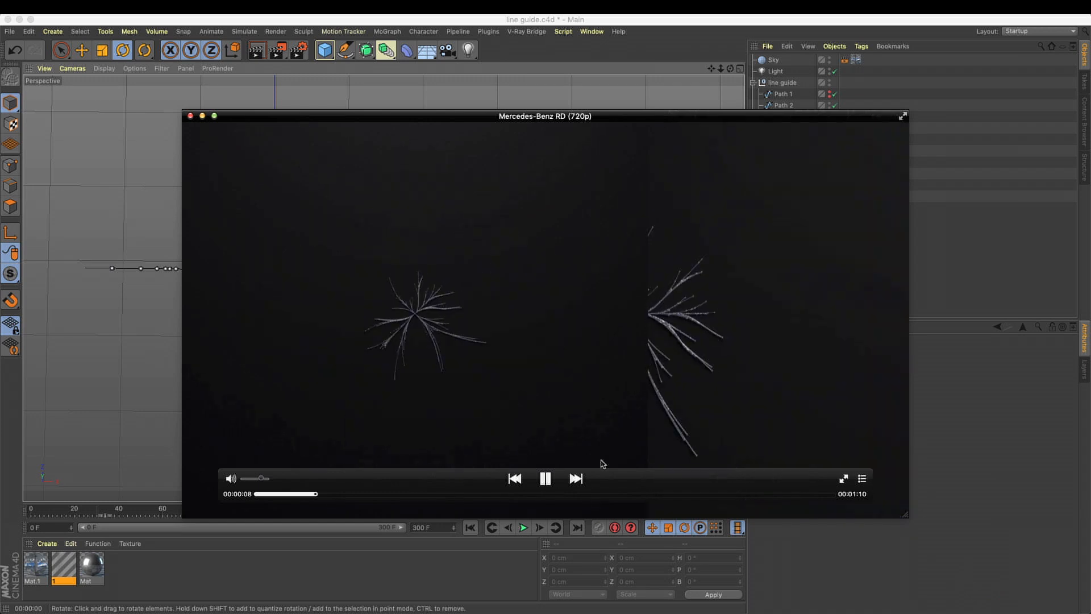
Pause the Mercedes-Benz RD reference video at 10 seconds, and return to the scene to render the particle line for comparison
{"action": "left_click", "coordinate": [545, 485]}
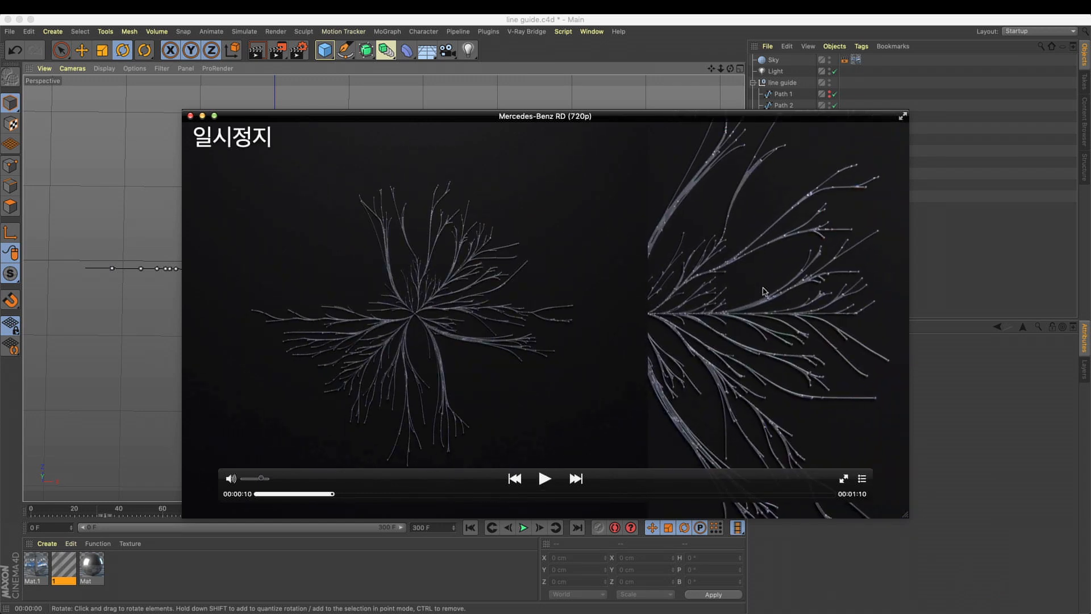
{"action": "left_click", "coordinate": [948, 253]}
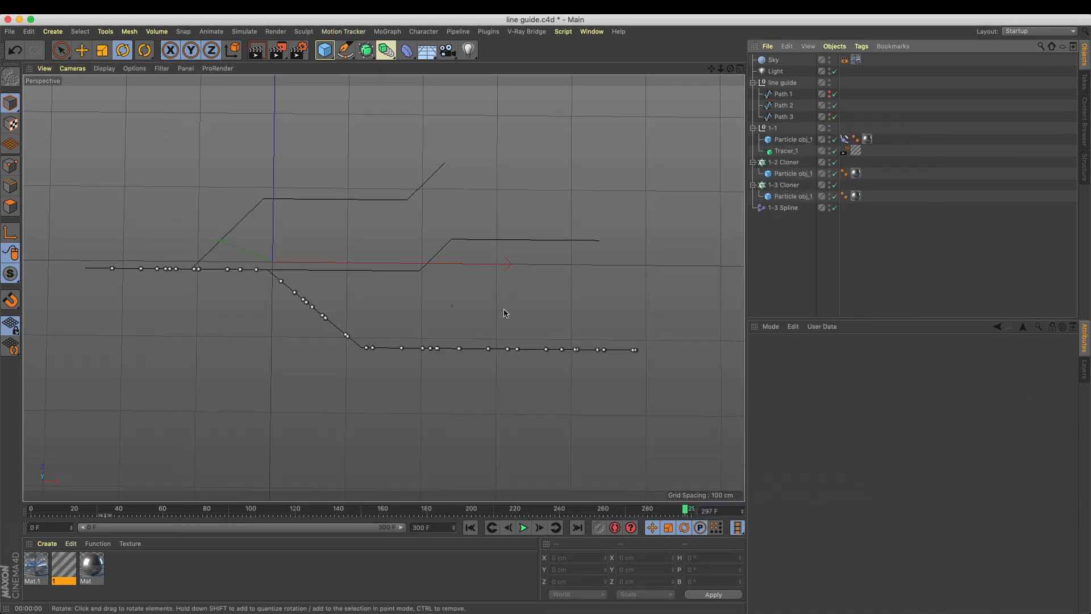
{"action": "left_click", "coordinate": [257, 51]}
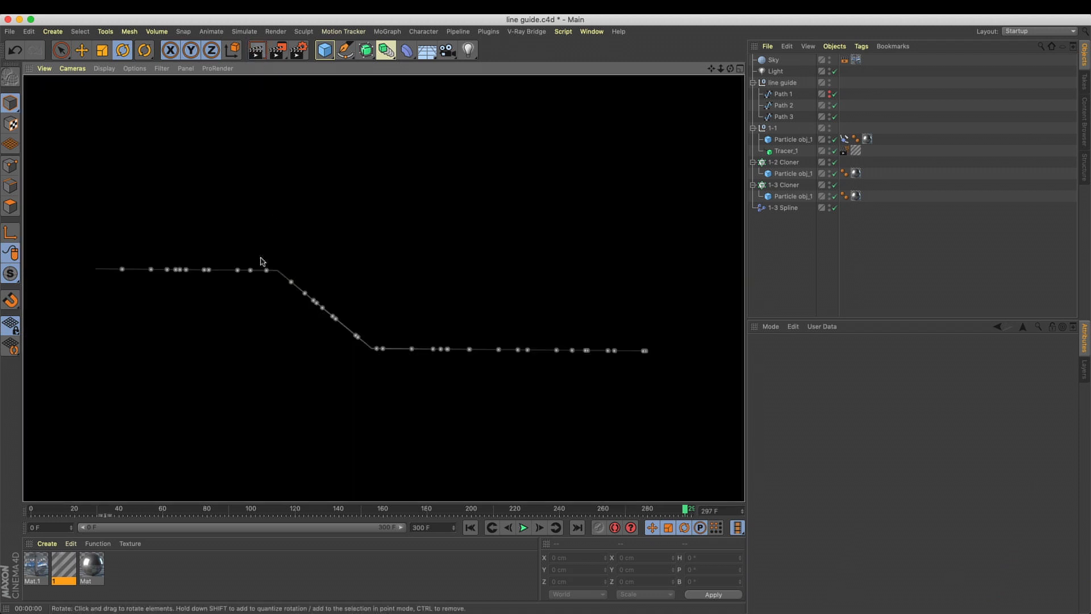
{"action": "left_click_drag", "start_coordinate": [410, 218], "coordinate": [346, 94], "text": "alt"}
{"action": "left_click_drag", "start_coordinate": [375, 203], "coordinate": [379, 214], "text": "alt"}
{"action": "left_click_drag", "start_coordinate": [365, 265], "coordinate": [365, 242], "text": "alt"}
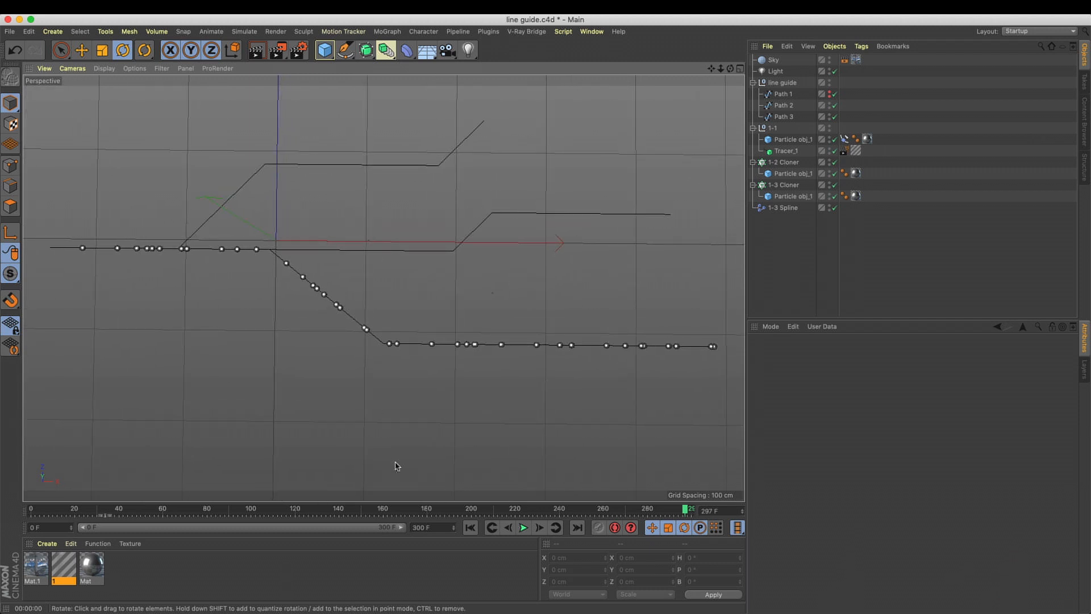
Play the animation from the first frame, stop at frame 87 and render viewport previews of the particle line
{"action": "left_click", "coordinate": [470, 527]}
{"action": "left_click", "coordinate": [523, 528]}
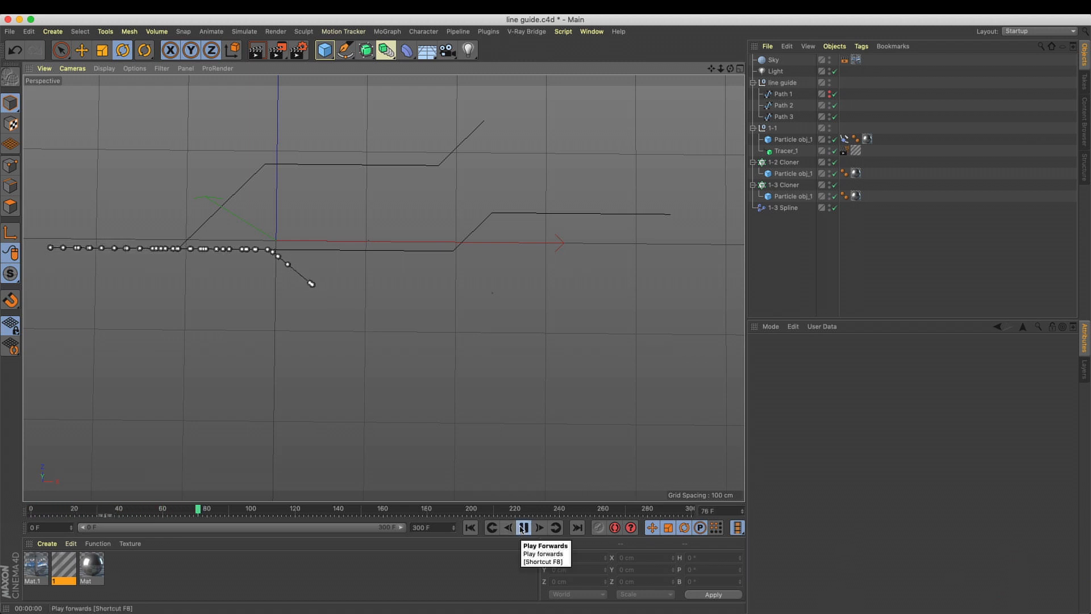
{"action": "left_click", "coordinate": [523, 528]}
{"action": "key", "text": "ctrl+r"}
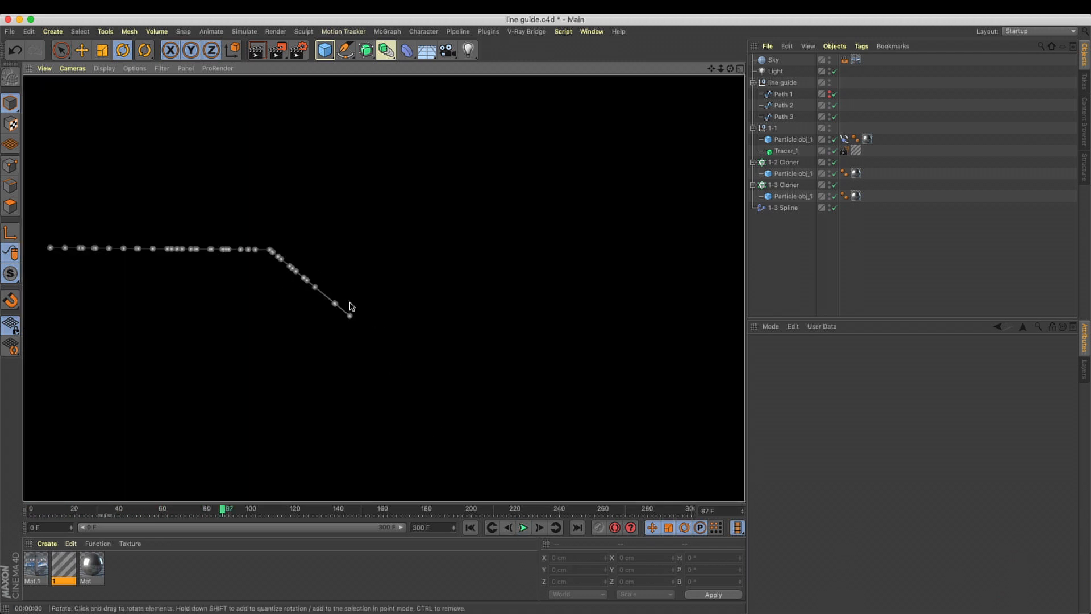
{"action": "scroll", "coordinate": [364, 296], "scroll_direction": "down", "scroll_amount": 3}
{"action": "key", "text": "e"}
{"action": "middle_click_drag", "start_coordinate": [356, 228], "coordinate": [529, 258], "text": "alt"}
{"action": "middle_click_drag", "start_coordinate": [398, 241], "coordinate": [431, 246], "text": "alt"}
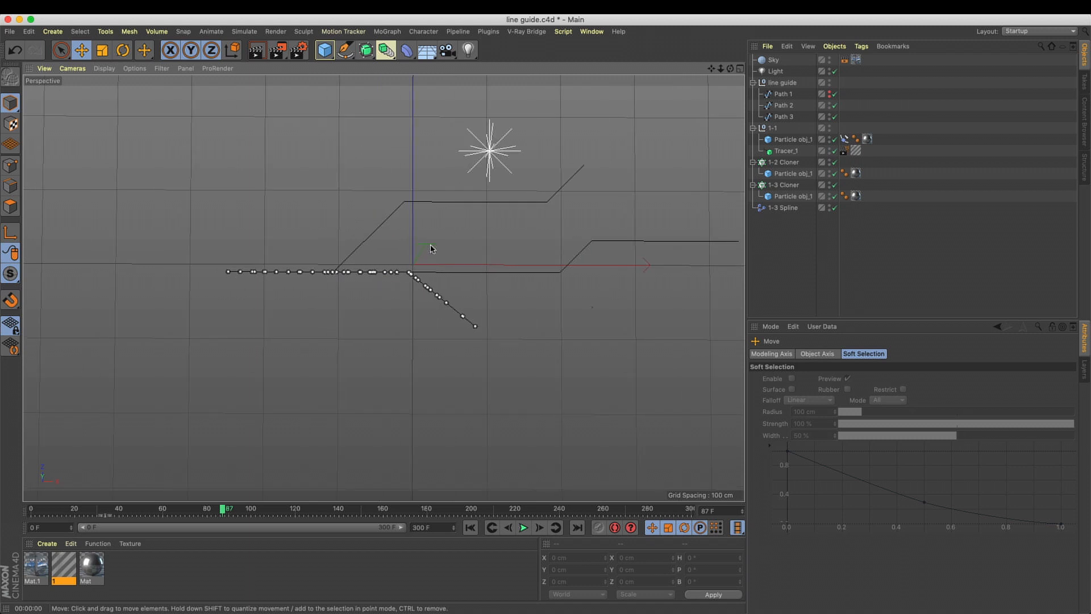
{"action": "key", "text": "super+r"}
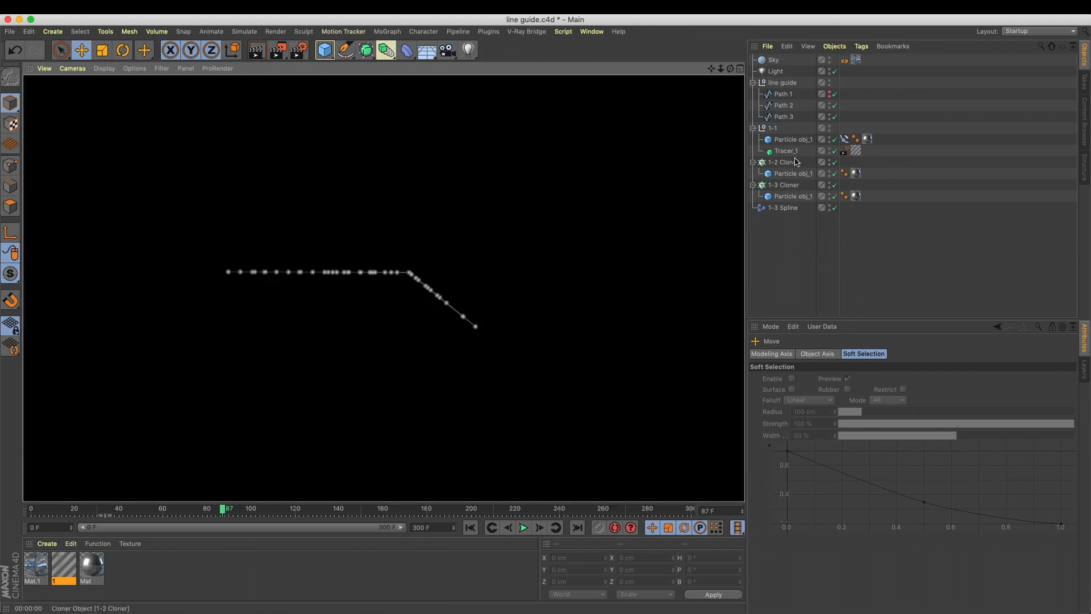
Add Compositing tags to the 1-1 Particle obj_1, 1-2 Cloner and 1-3 Cloner with Object Buffer 1 enabled, and save the scene
{"action": "left_click", "coordinate": [783, 186]}
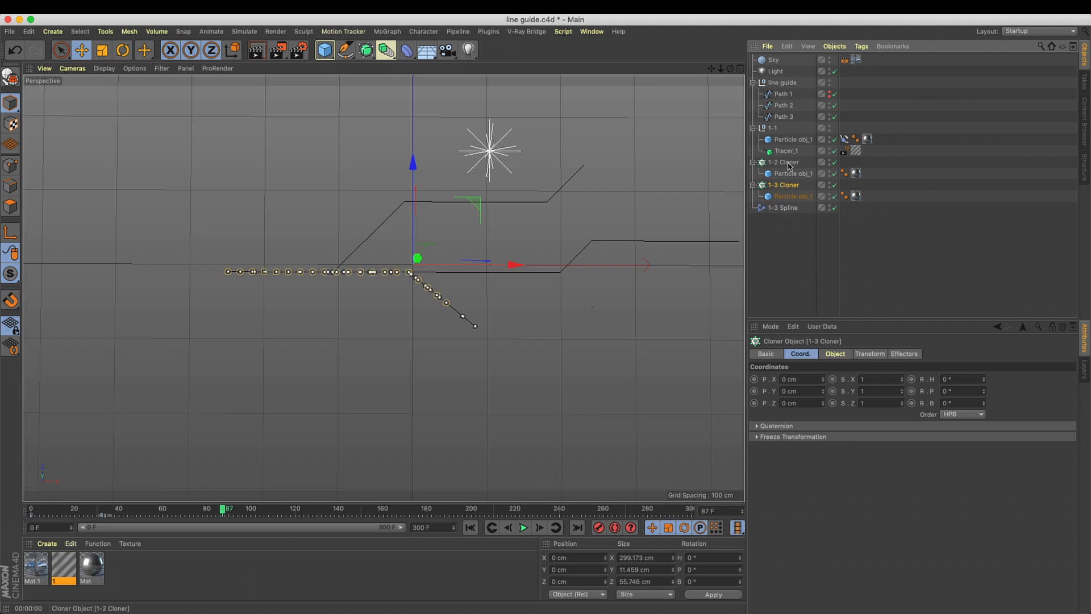
{"action": "left_click", "coordinate": [789, 164], "text": "super"}
{"action": "left_click", "coordinate": [791, 140], "text": "super"}
{"action": "right_click", "coordinate": [792, 142]}
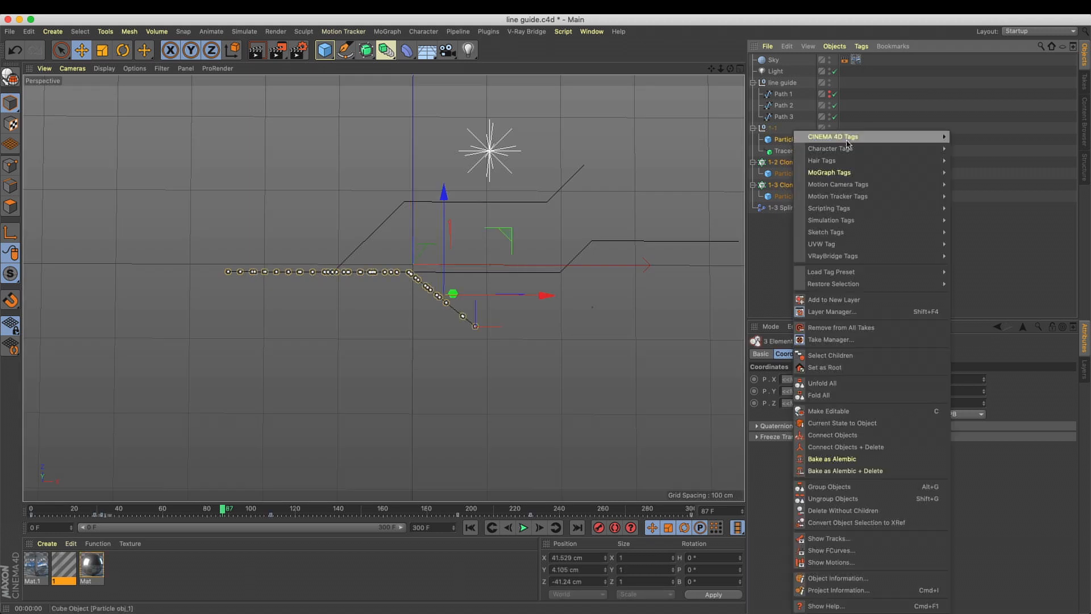
{"action": "mouse_move", "coordinate": [847, 144]}
{"action": "left_click", "coordinate": [984, 219]}
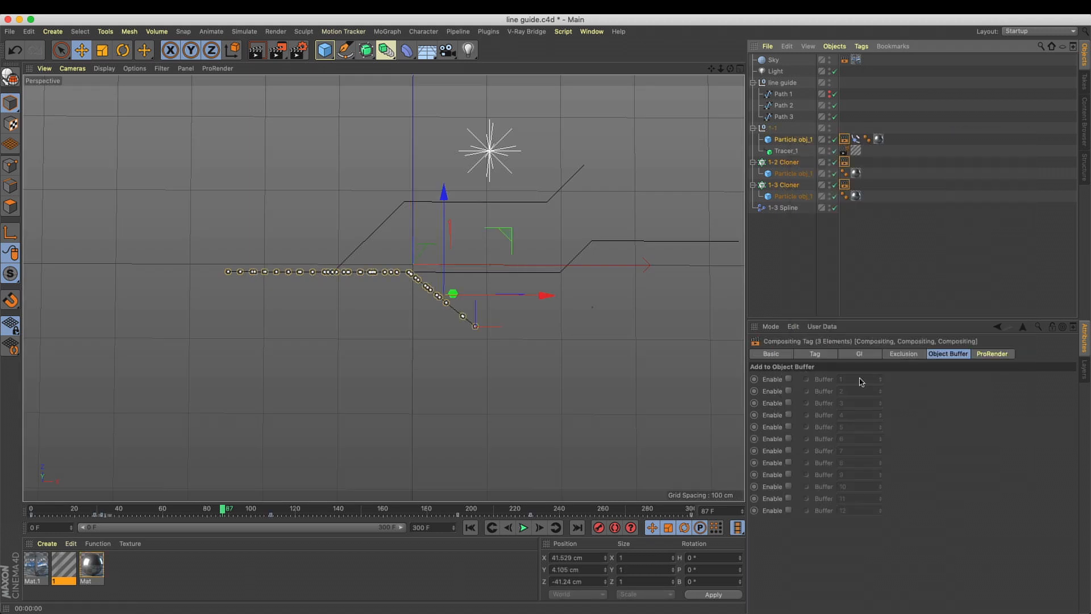
{"action": "left_click", "coordinate": [789, 380]}
{"action": "key", "text": "super+s"}
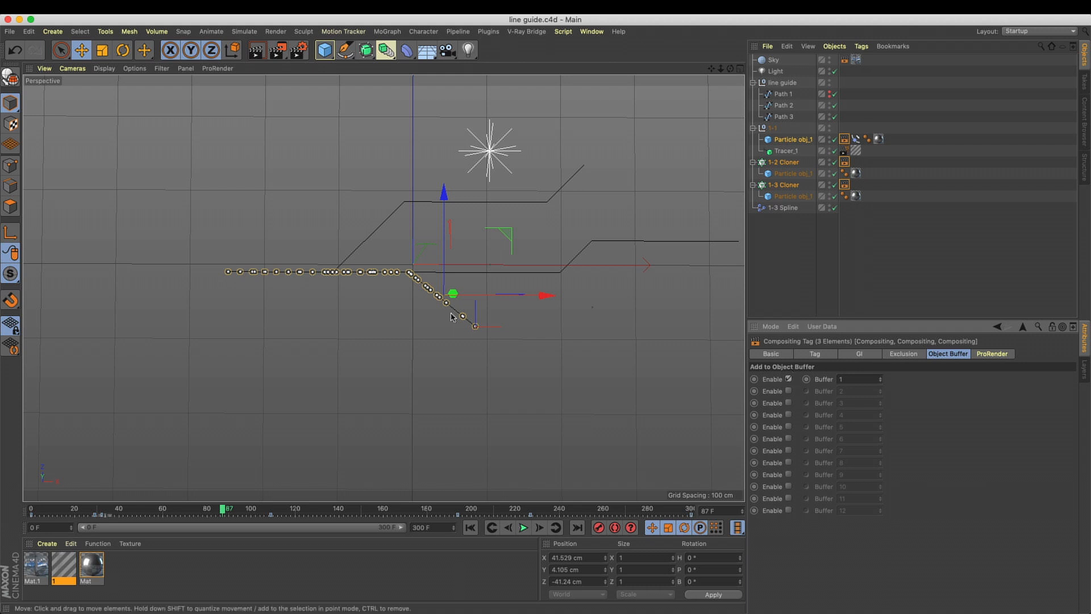
Render a closer viewport preview of the particles along the line at frame 87
{"action": "scroll", "coordinate": [418, 277], "scroll_direction": "up", "scroll_amount": 2}
{"action": "scroll", "coordinate": [418, 277], "scroll_direction": "up", "scroll_amount": 2}
{"action": "key", "text": "super+r"}
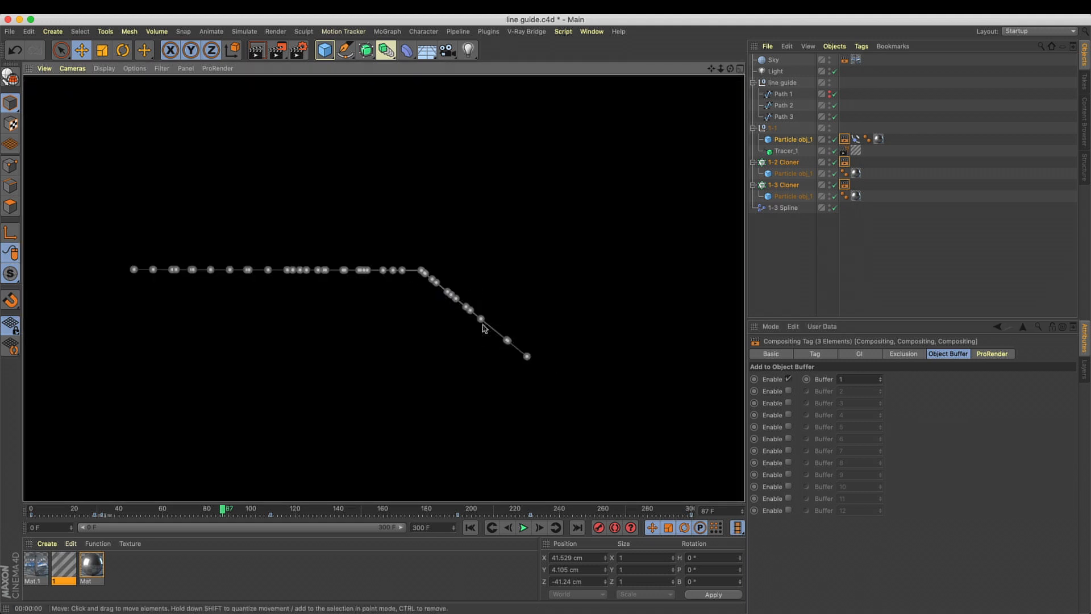
{"action": "scroll", "coordinate": [522, 312], "scroll_direction": "down", "scroll_amount": 5}
{"action": "scroll", "coordinate": [521, 312], "scroll_direction": "right", "scroll_amount": 2}
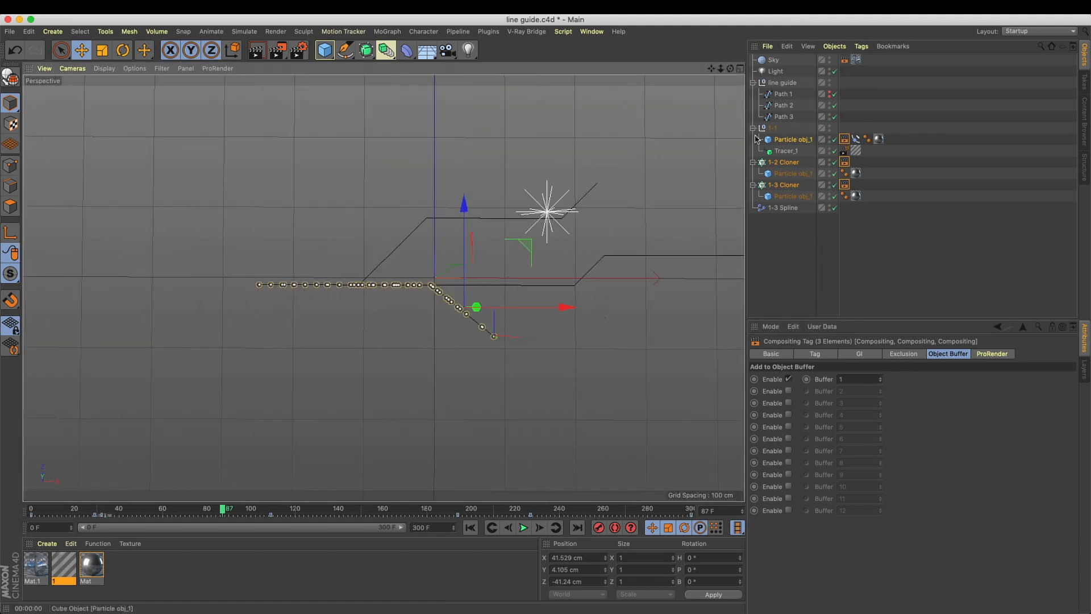
Set the Light's shadow type to Shadow Maps (Soft) and render the view
{"action": "left_click", "coordinate": [778, 71]}
{"action": "left_click", "coordinate": [853, 354]}
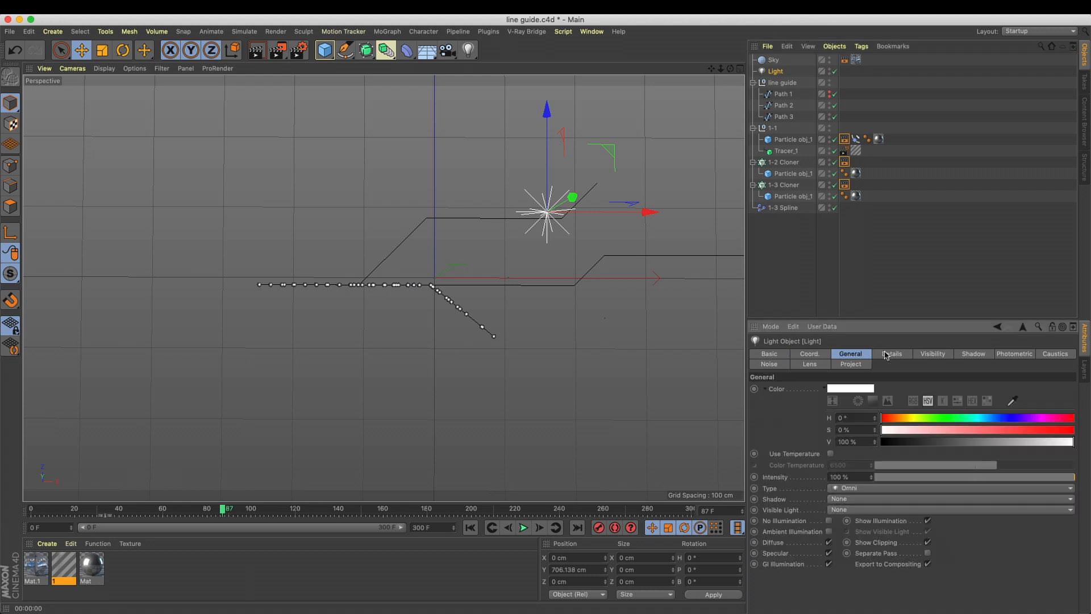
{"action": "left_click", "coordinate": [851, 499]}
{"action": "left_click", "coordinate": [853, 509]}
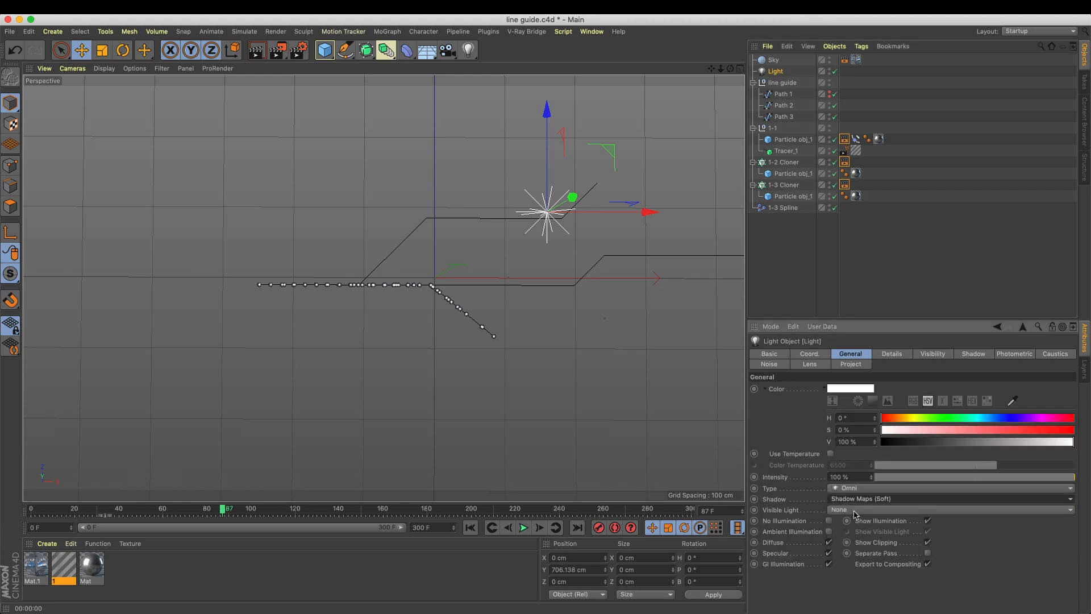
{"action": "key", "text": "ctrl+r"}
Set the Light's shadow map to 1500x1500 with a sample radius of 7, and render the view
{"action": "left_click", "coordinate": [933, 355]}
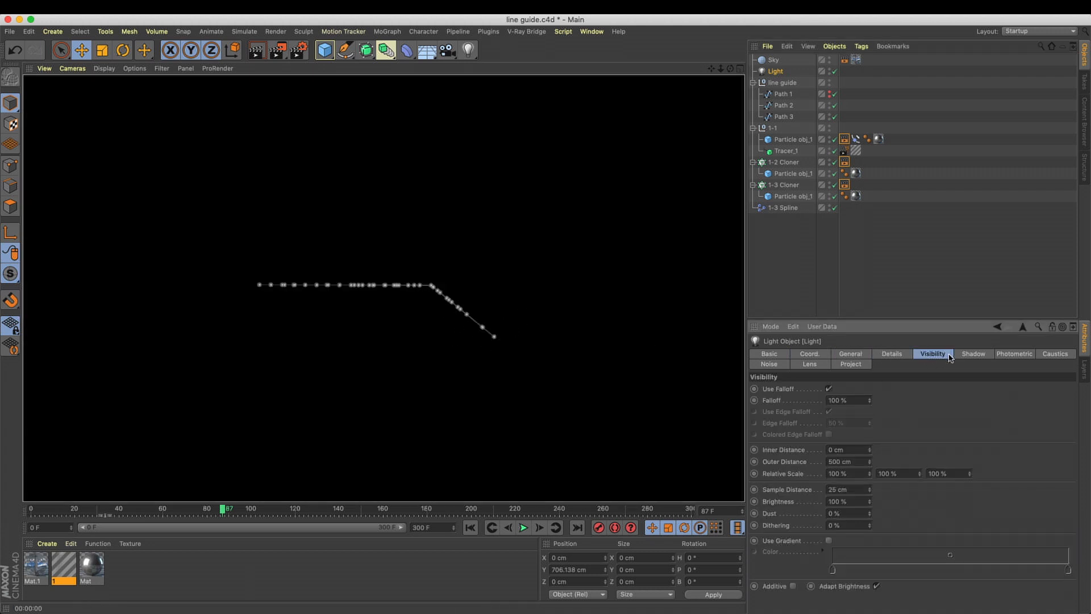
{"action": "left_click", "coordinate": [973, 354]}
{"action": "left_click", "coordinate": [858, 453]}
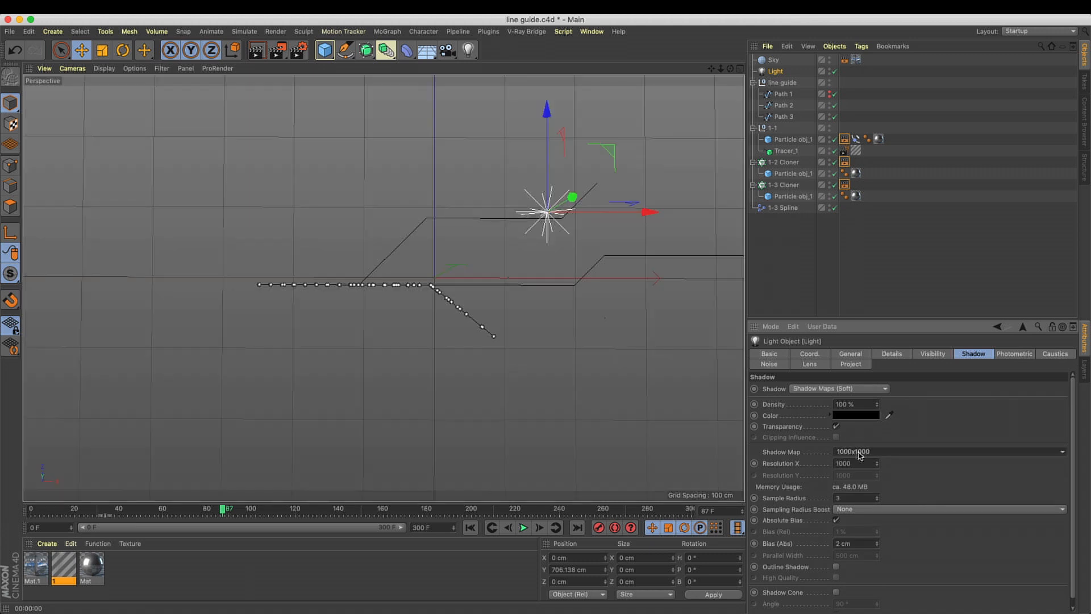
{"action": "left_click", "coordinate": [859, 495]}
{"action": "key", "text": "ctrl+r"}
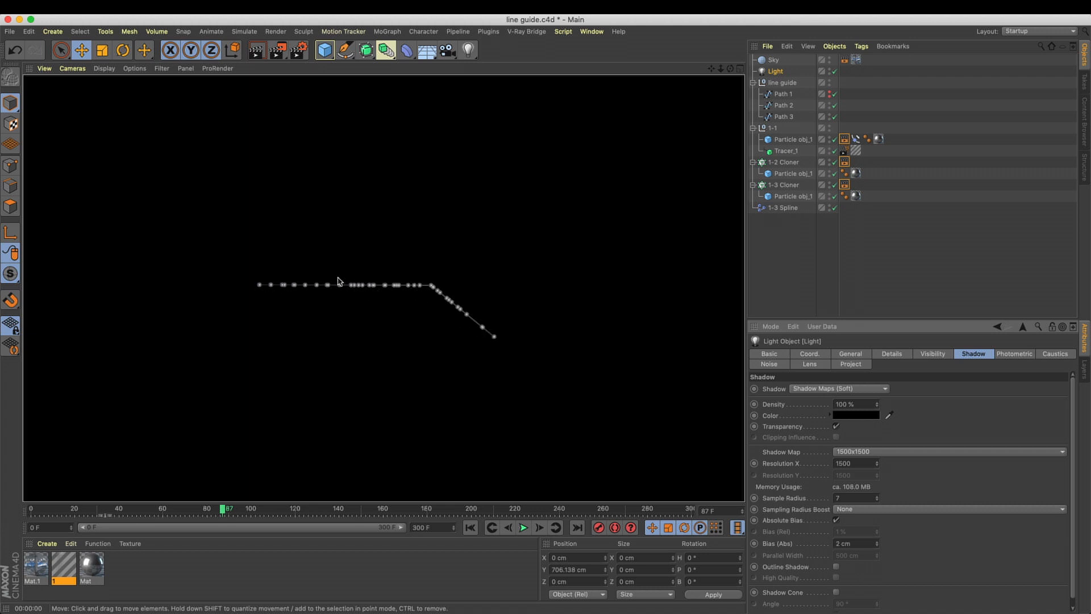
Render viewport previews from close up and farther away to check the particles with the new shadow settings
{"action": "scroll", "coordinate": [339, 281], "scroll_direction": "up", "scroll_amount": 5}
{"action": "key", "text": "ctrl+r"}
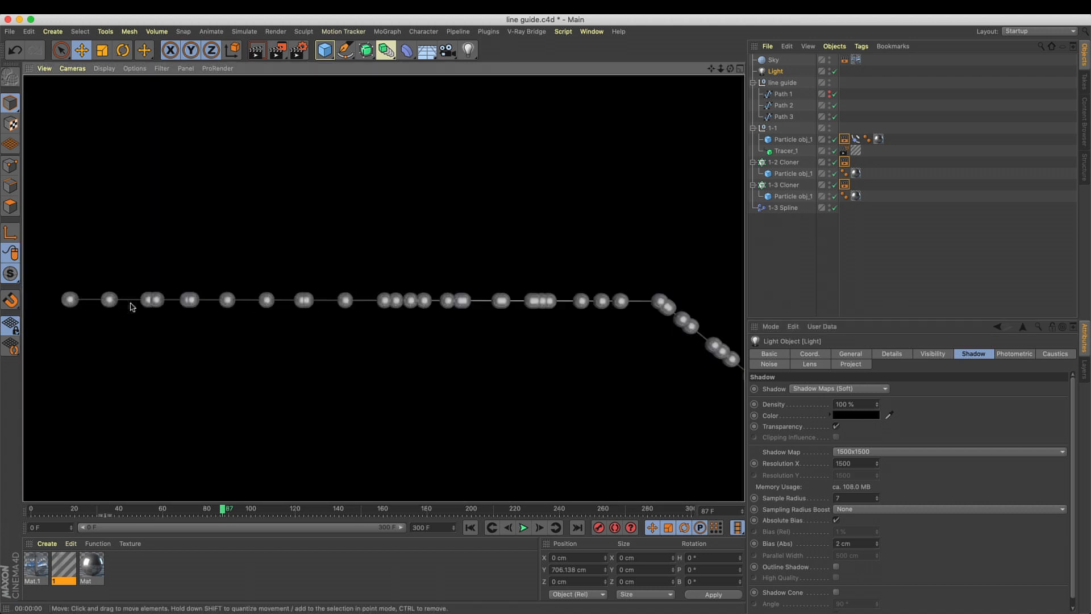
{"action": "scroll", "coordinate": [611, 310], "scroll_direction": "down", "scroll_amount": 10}
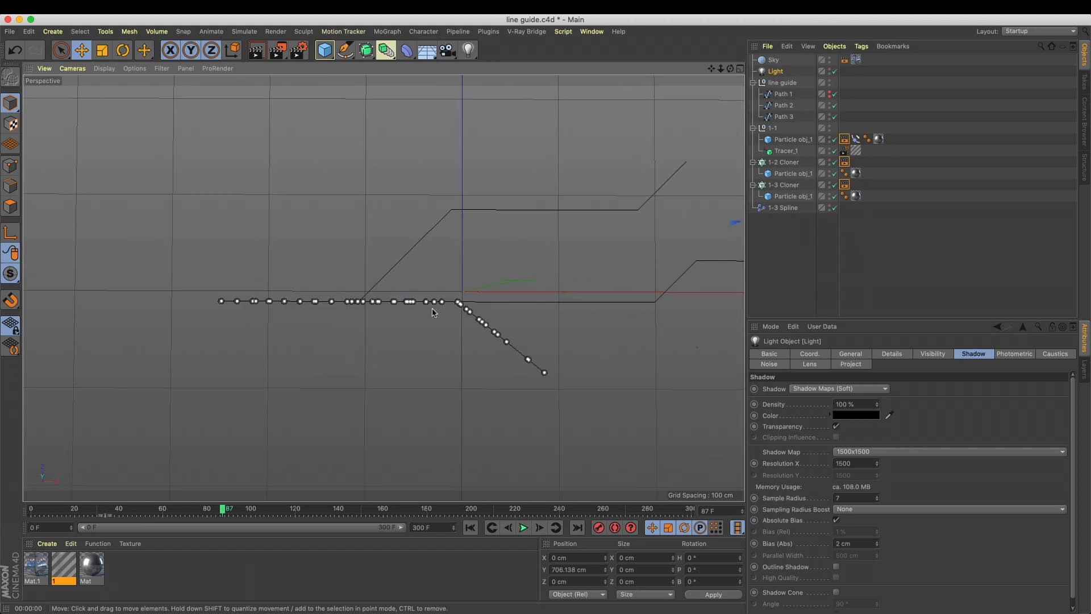
{"action": "key", "text": "ctrl+r"}
{"action": "scroll", "coordinate": [479, 305], "scroll_direction": "down", "scroll_amount": 6}
{"action": "scroll", "coordinate": [375, 298], "scroll_direction": "up", "scroll_amount": 5}
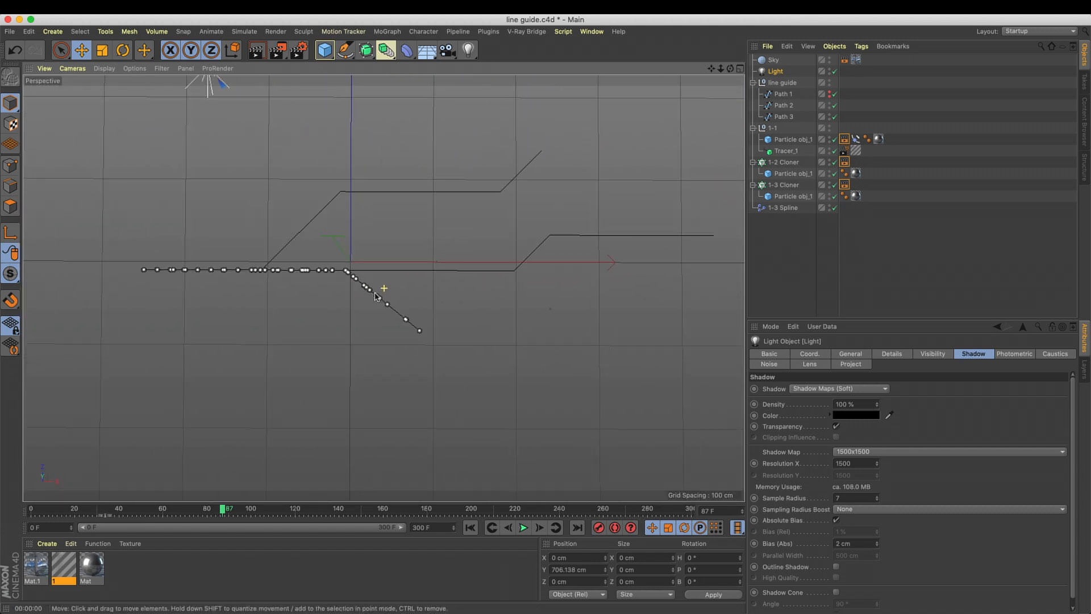
{"action": "key", "text": "ctrl+r"}
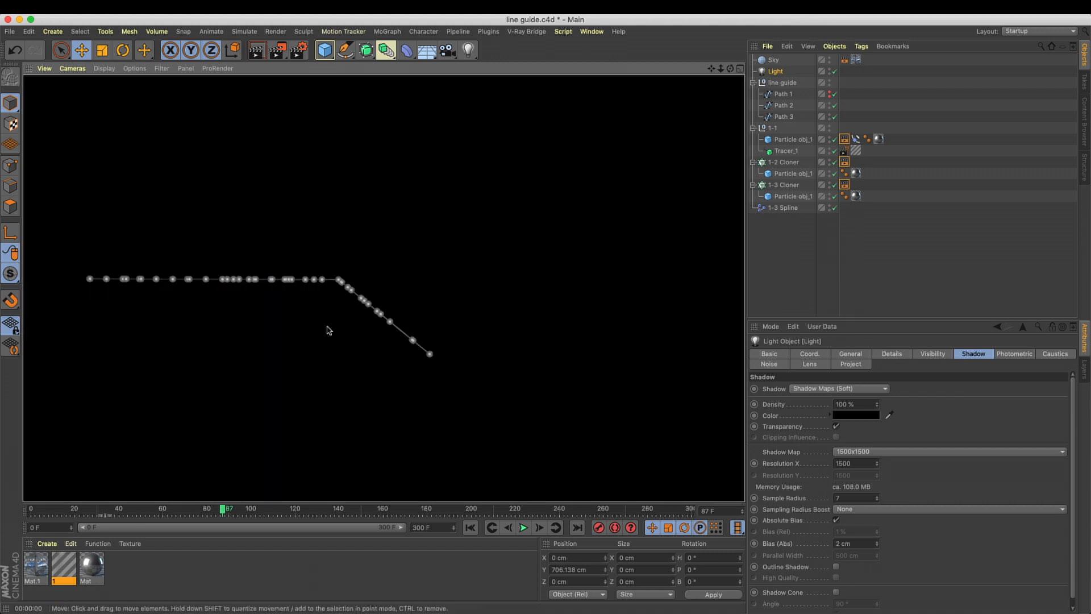
In Mat's Default Specular reflectance layer, set the width to 69%, falloff to -37% and inner width to 19%
{"action": "double_click", "coordinate": [91, 565]}
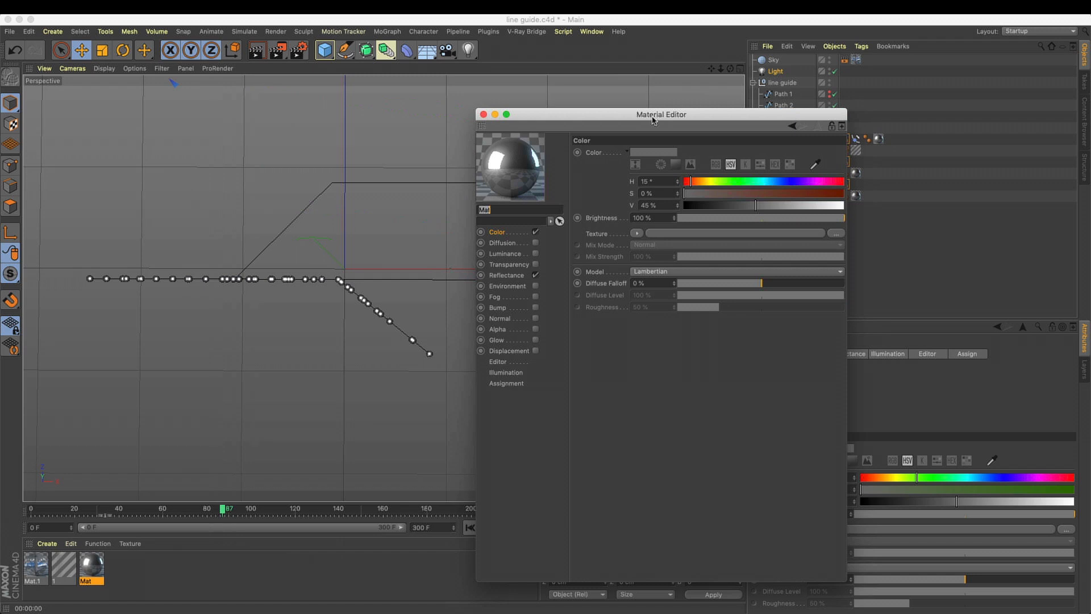
{"action": "key", "text": "super+Tab"}
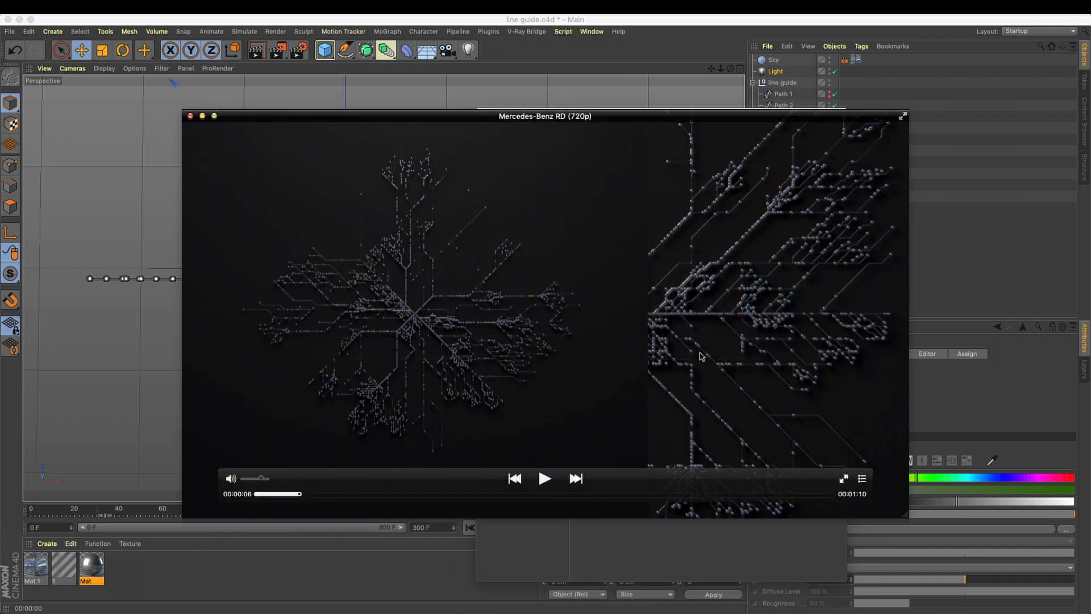
{"action": "key", "text": "super+Tab"}
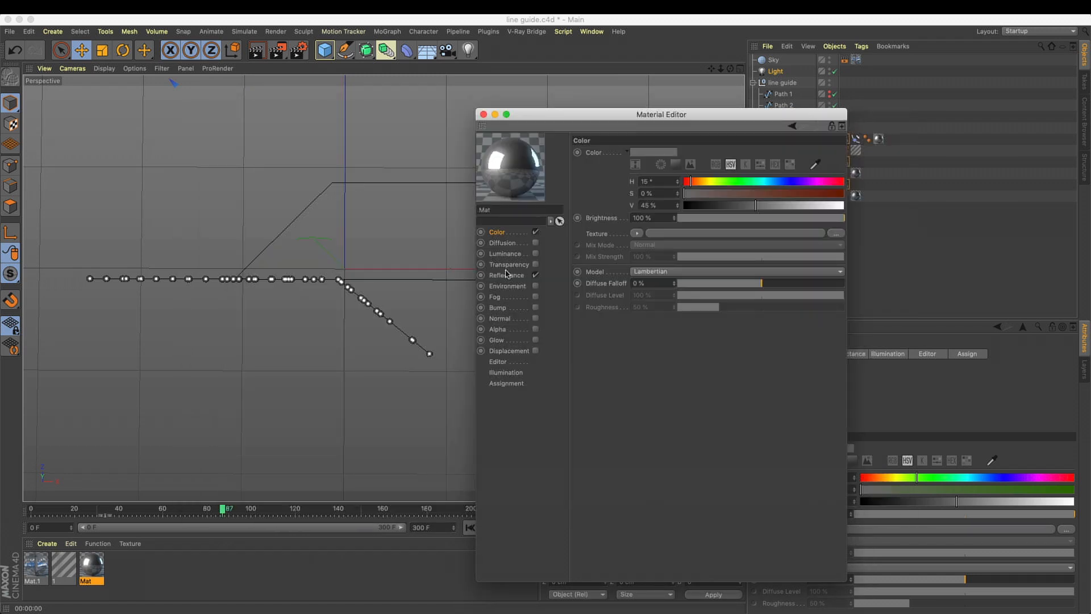
{"action": "left_click", "coordinate": [506, 275]}
{"action": "left_click", "coordinate": [613, 203]}
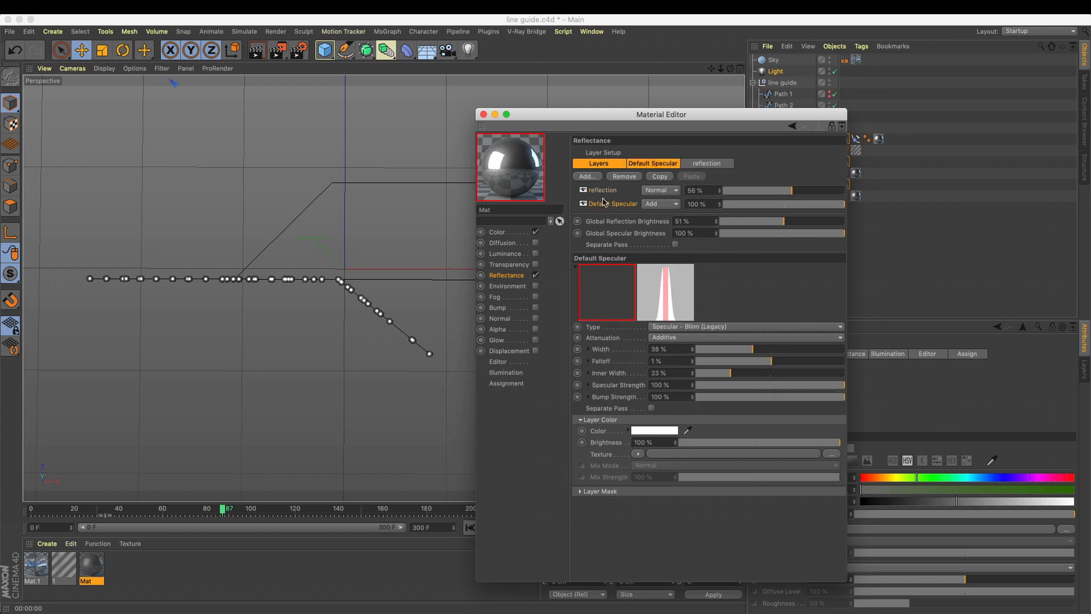
{"action": "left_click_drag", "start_coordinate": [734, 366], "coordinate": [781, 353]}
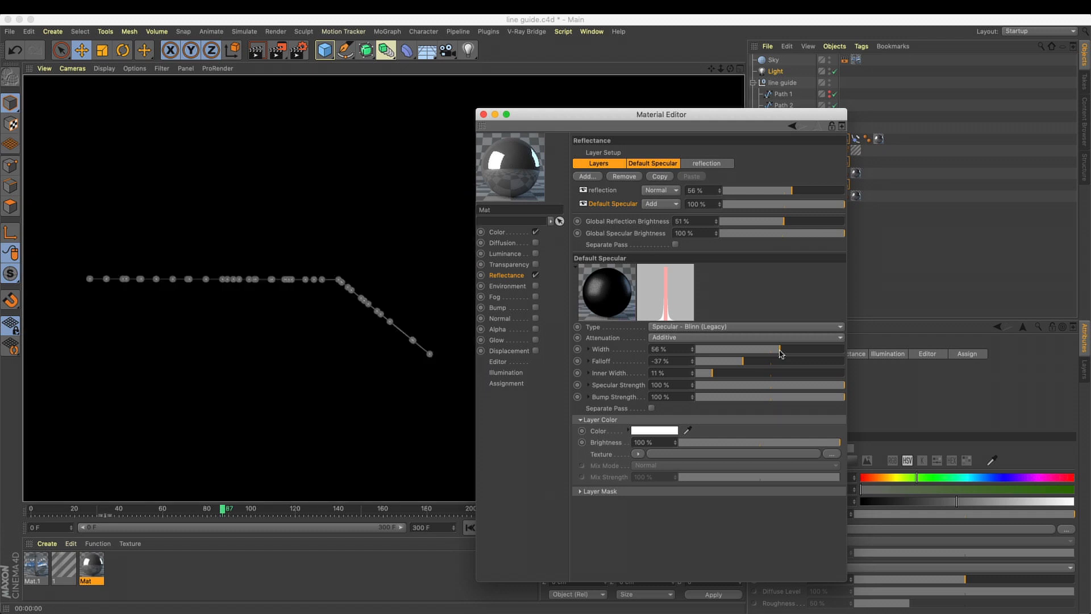
{"action": "left_click_drag", "start_coordinate": [780, 350], "coordinate": [801, 356]}
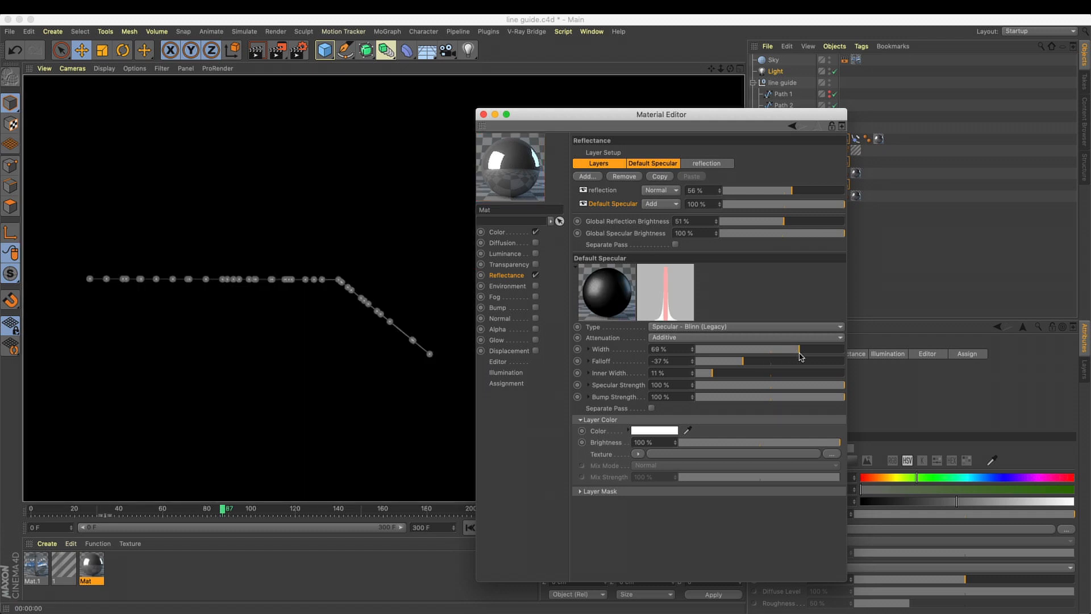
{"action": "left_click", "coordinate": [725, 375]}
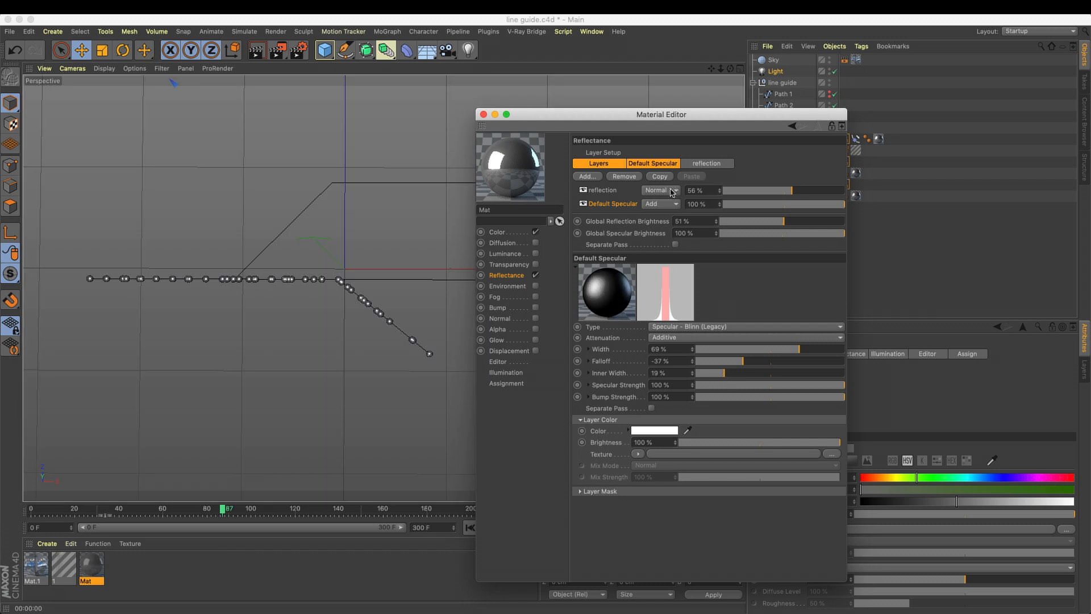
Move the Light in the Top view to about X -349 cm and Z 6 cm
{"action": "left_click", "coordinate": [484, 114]}
{"action": "left_click", "coordinate": [777, 71]}
{"action": "key", "text": "F5"}
{"action": "left_click_drag", "start_coordinate": [653, 165], "coordinate": [355, 160]}
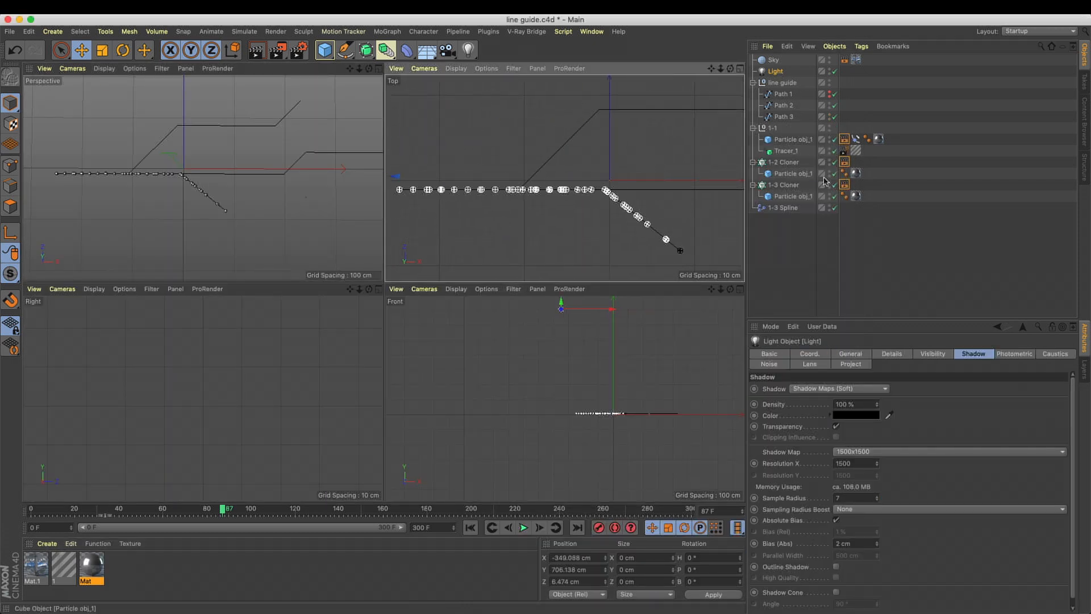
Move the 1-2 Cloner's Particle obj_1 in the Top view to about X -800 cm and render the perspective view
{"action": "left_click", "coordinate": [794, 174]}
{"action": "scroll", "coordinate": [620, 193], "scroll_direction": "down", "scroll_amount": 10}
{"action": "left_click_drag", "start_coordinate": [642, 173], "coordinate": [578, 173]}
{"action": "middle_click", "coordinate": [268, 204]}
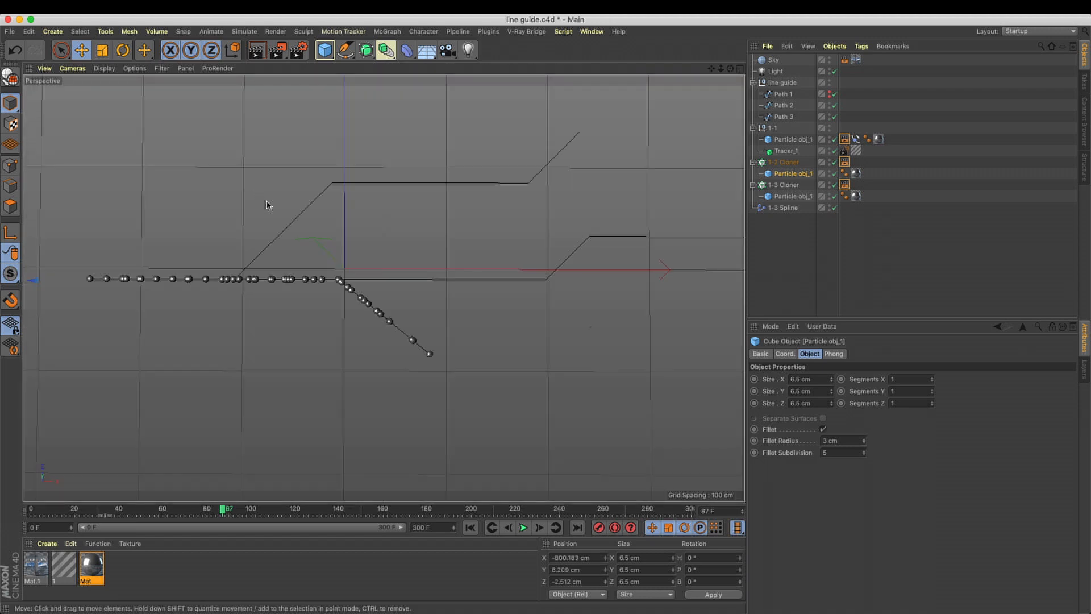
{"action": "key", "text": "ctrl+r"}
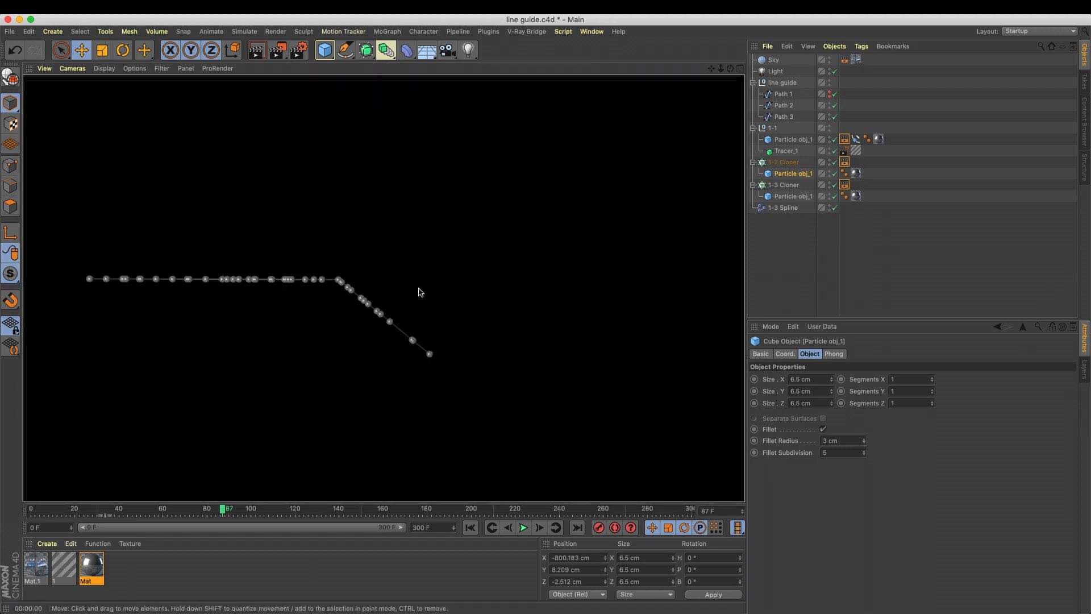
Move the 1-2 Cloner's Particle obj_1 to about X -1142 cm, Z 441 cm, render the view and compare it with the reference video
{"action": "key", "text": "super+Tab"}
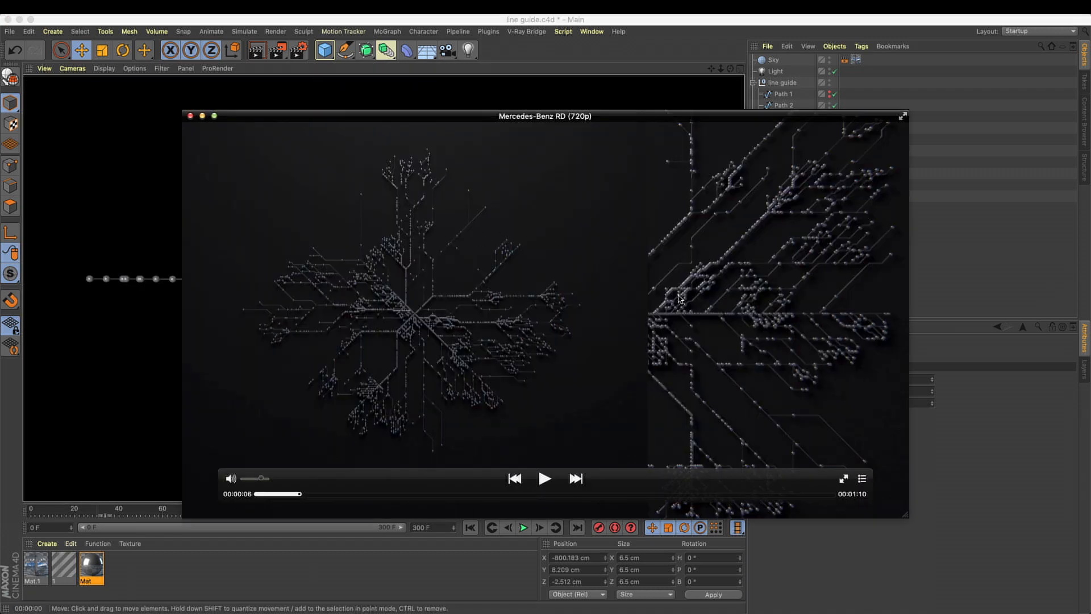
{"action": "key", "text": "super+Tab"}
{"action": "middle_click", "coordinate": [643, 230]}
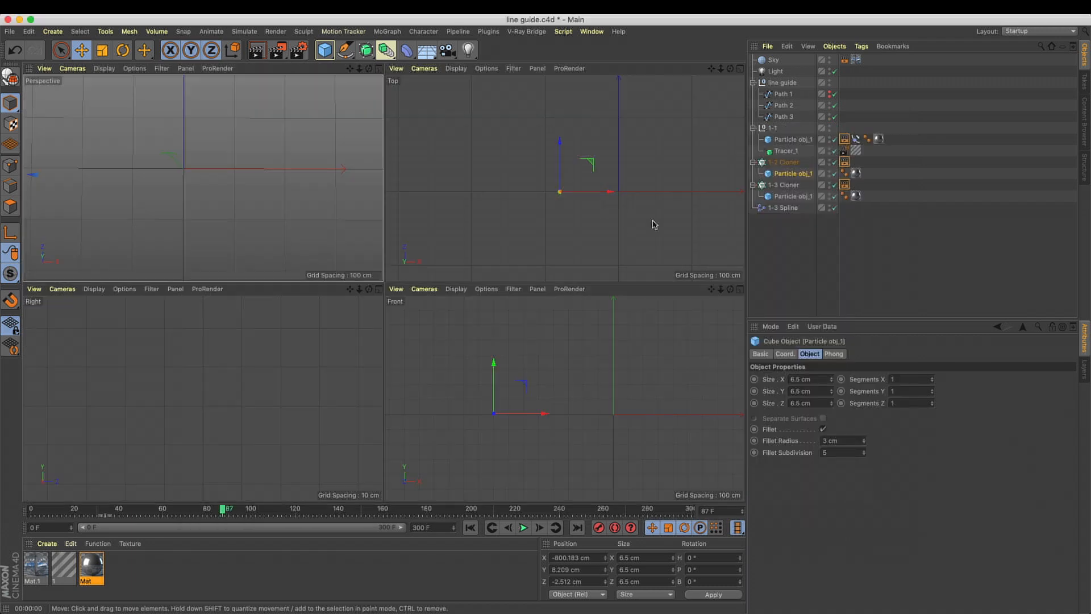
{"action": "left_click_drag", "start_coordinate": [576, 181], "coordinate": [550, 149]}
{"action": "middle_click", "coordinate": [329, 161]}
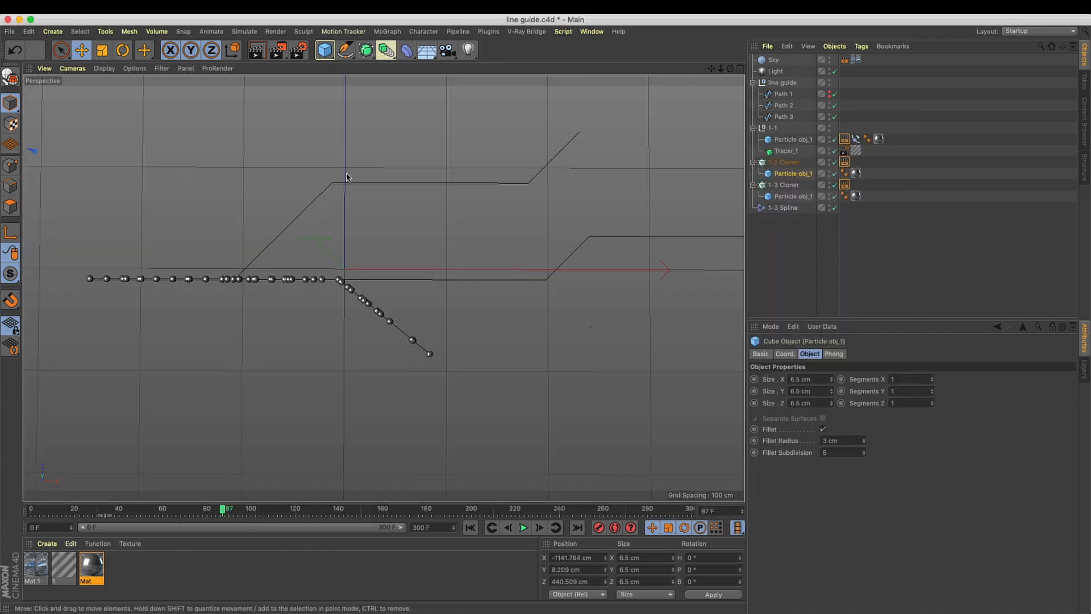
{"action": "key", "text": "ctrl+r"}
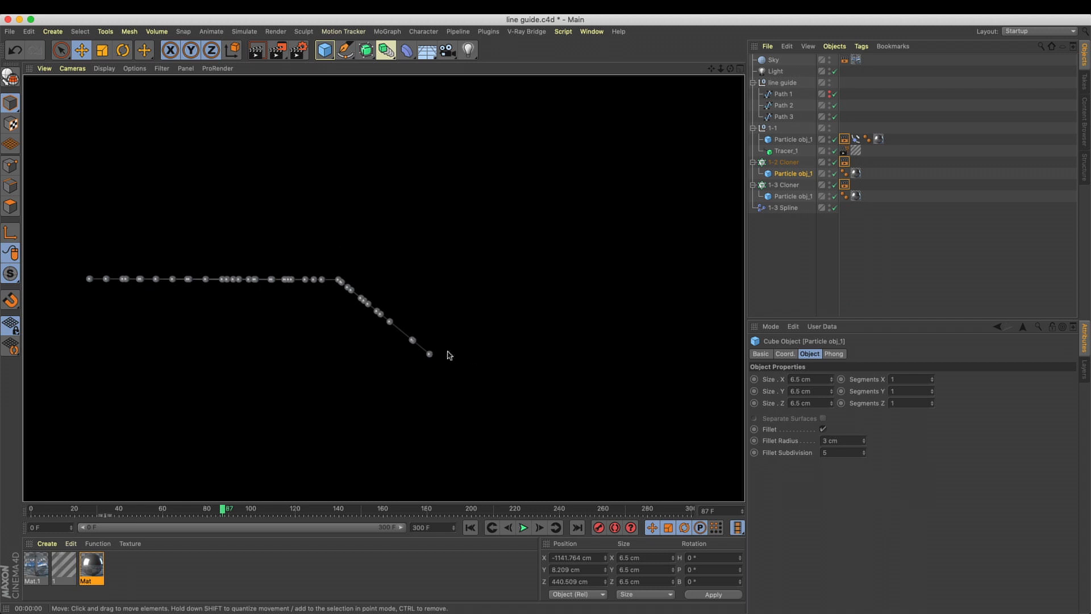
{"action": "key", "text": "super+Tab"}
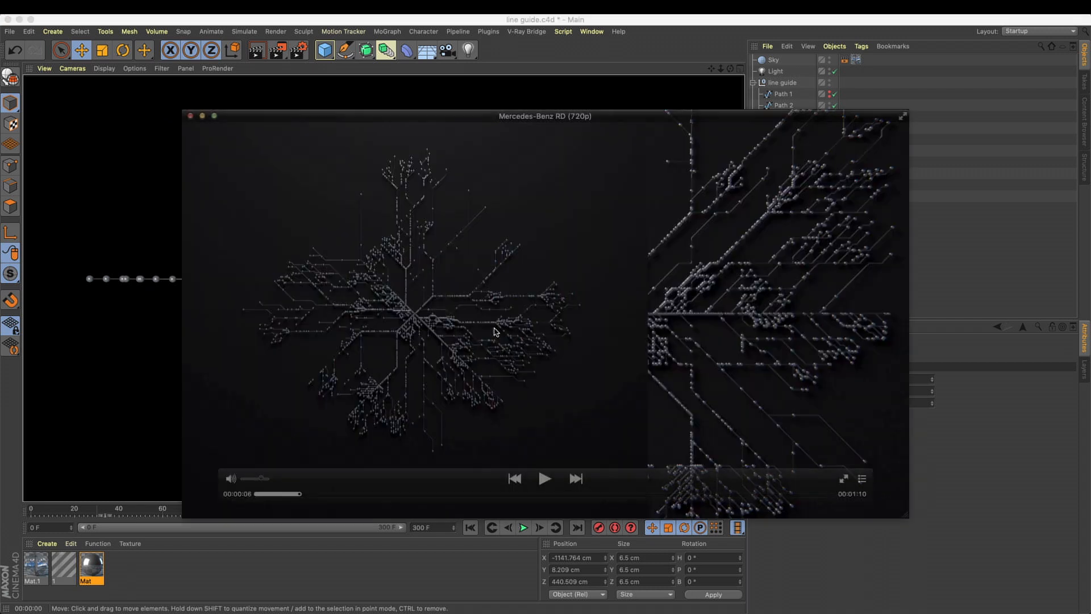
{"action": "left_click", "coordinate": [890, 250]}
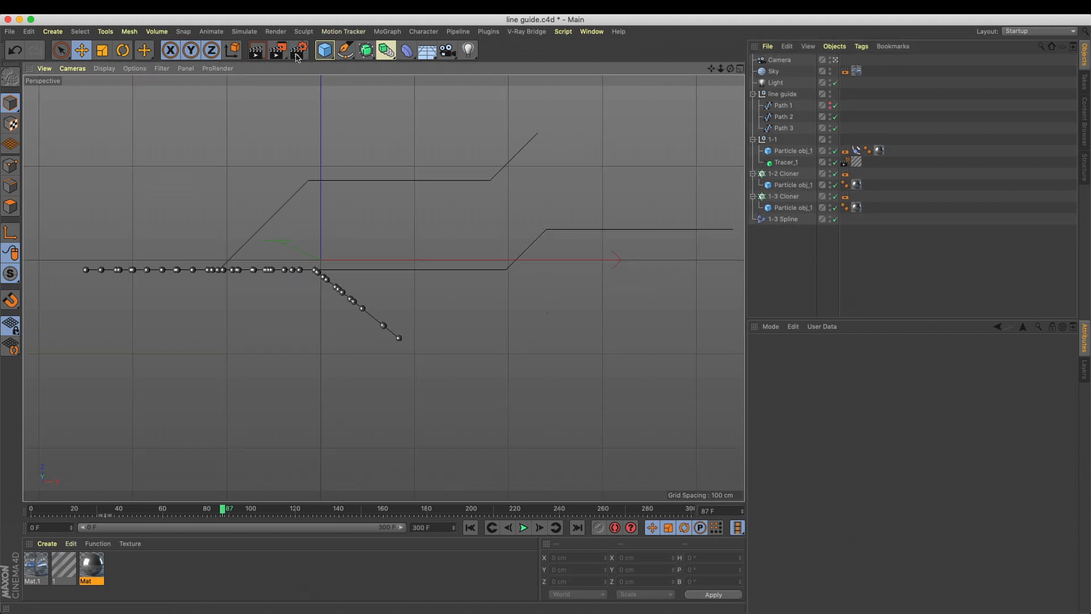
Enable Multi-Pass in the render settings and add an Object Buffer pass
{"action": "left_click", "coordinate": [296, 54]}
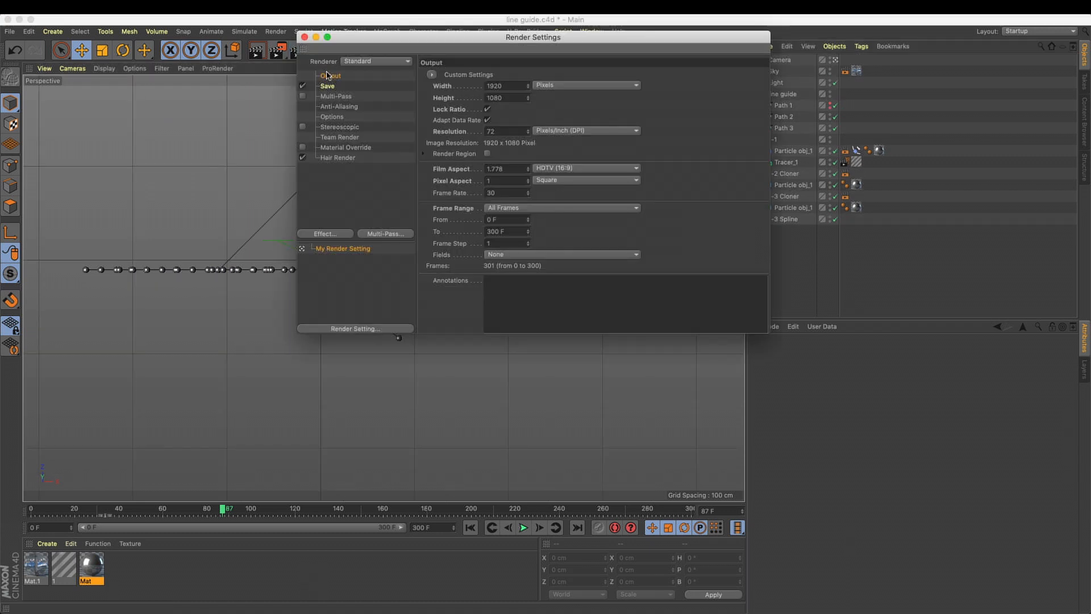
{"action": "left_click_drag", "start_coordinate": [489, 45], "coordinate": [603, 183]}
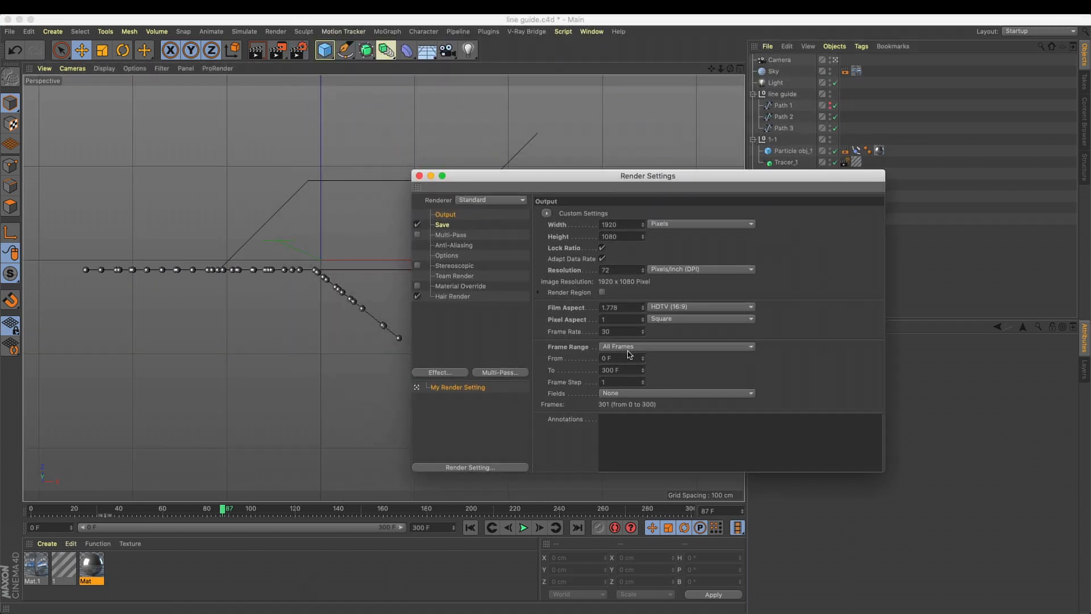
{"action": "left_click", "coordinate": [442, 224]}
{"action": "left_click", "coordinate": [578, 224]}
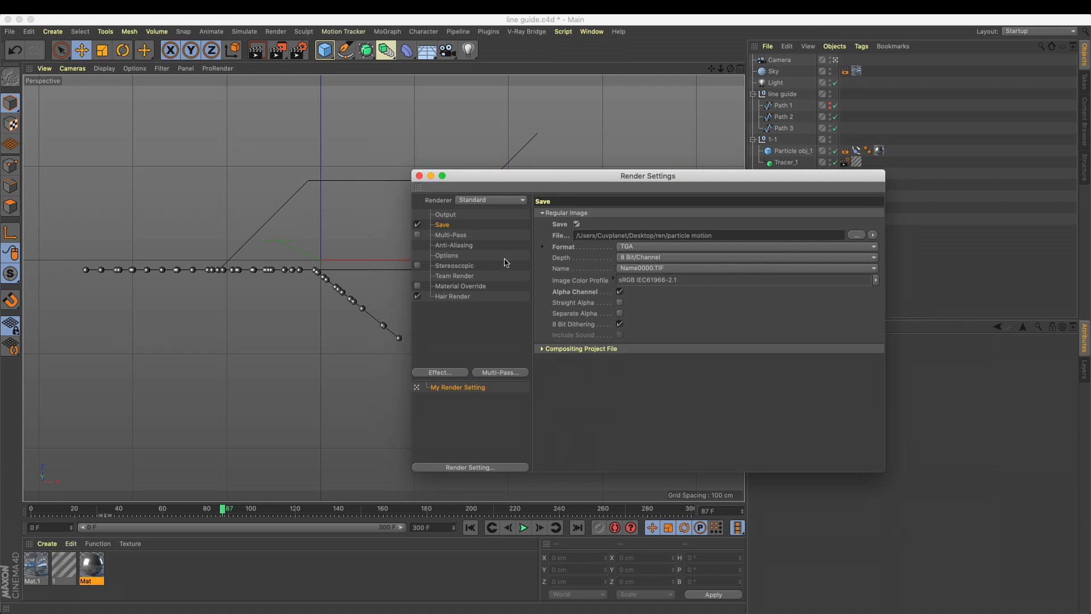
{"action": "left_click", "coordinate": [449, 234]}
{"action": "right_click", "coordinate": [449, 235]}
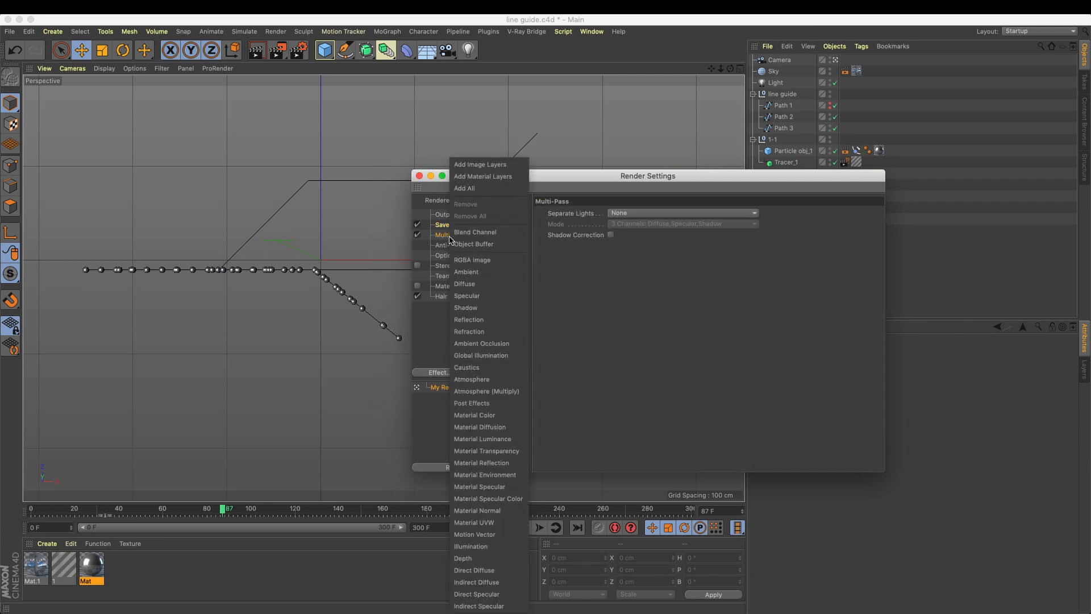
{"action": "left_click", "coordinate": [504, 246]}
Review the save, anti-aliasing, hair render, multi-pass and object buffer options in the render settings
{"action": "left_click", "coordinate": [446, 226]}
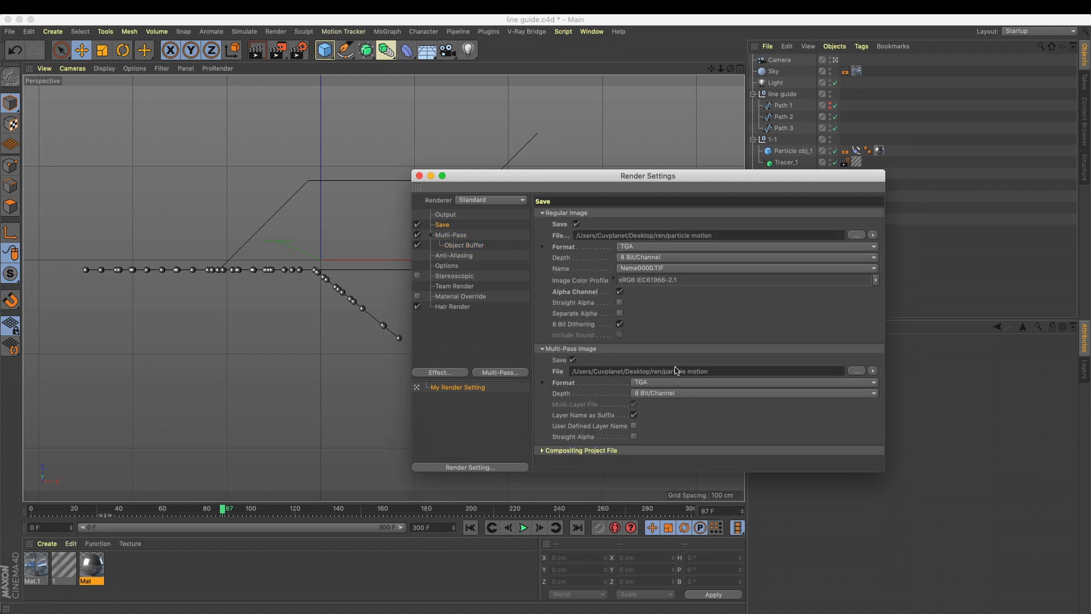
{"action": "left_click", "coordinate": [466, 256]}
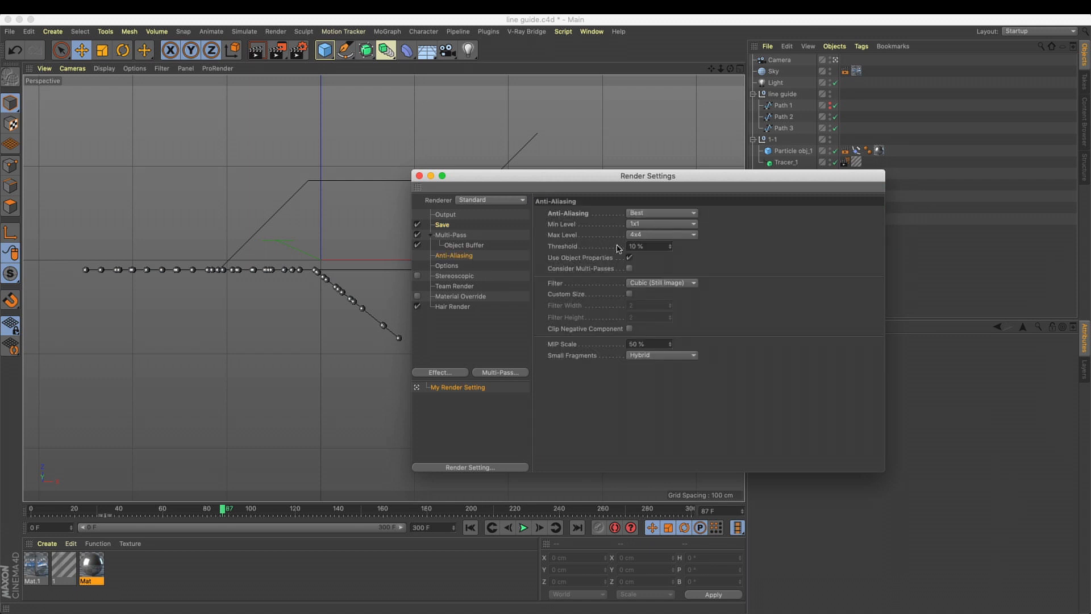
{"action": "left_click", "coordinate": [463, 307]}
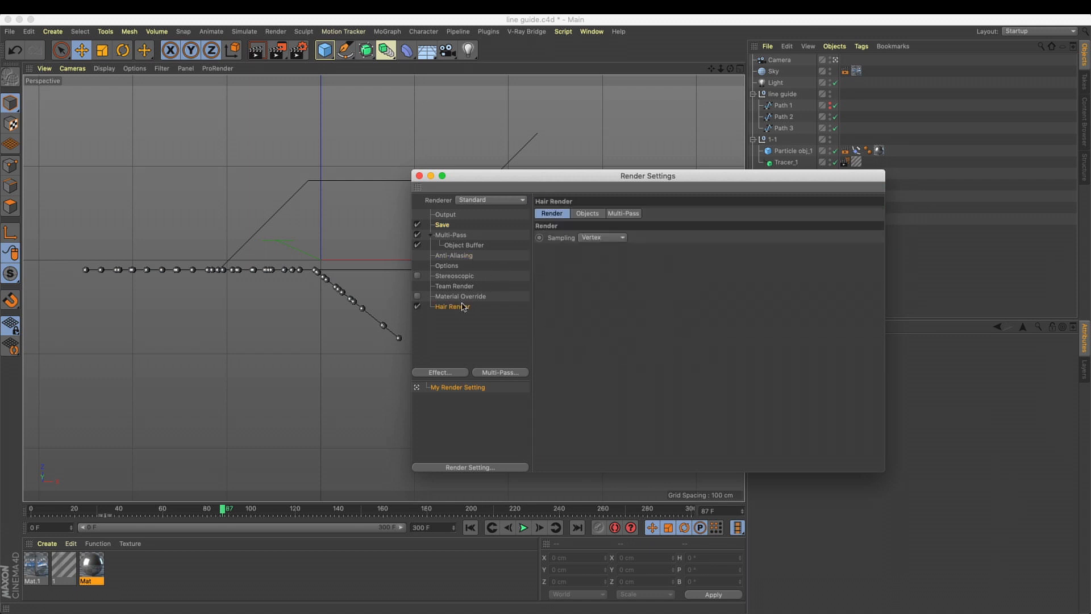
{"action": "left_click", "coordinate": [470, 236]}
{"action": "left_click", "coordinate": [471, 246]}
{"action": "left_click", "coordinate": [454, 223]}
{"action": "left_click", "coordinate": [458, 236]}
{"action": "left_click", "coordinate": [483, 246]}
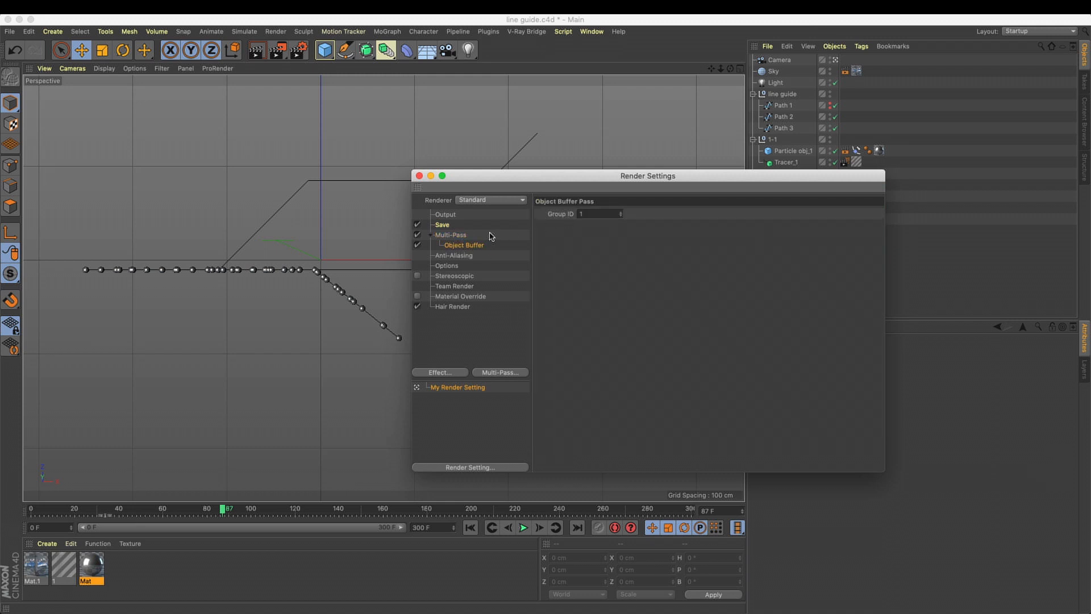
{"action": "left_click", "coordinate": [445, 237]}
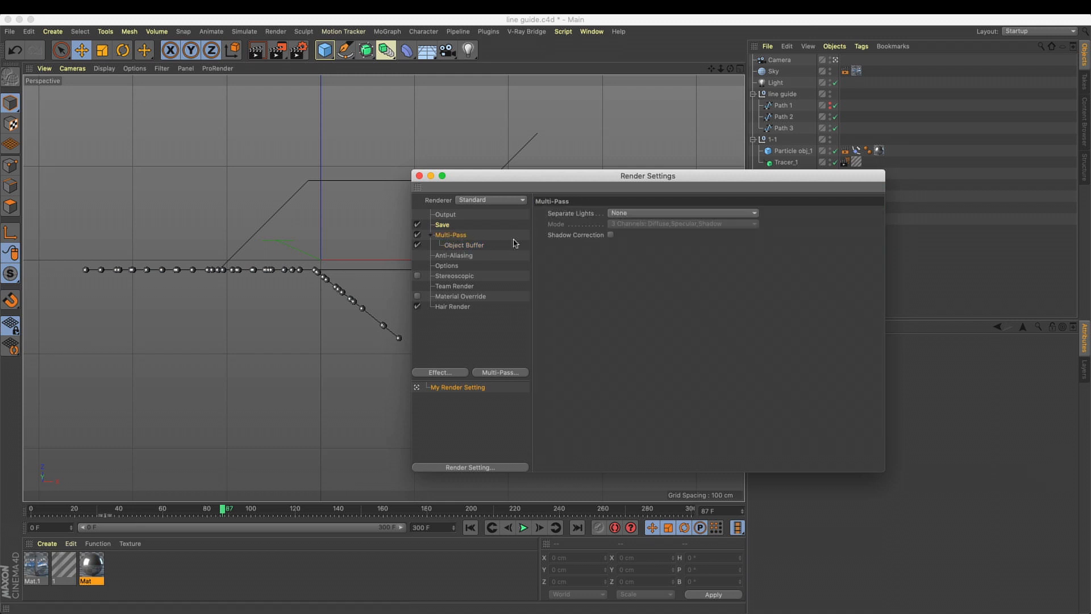
{"action": "left_click", "coordinate": [443, 225]}
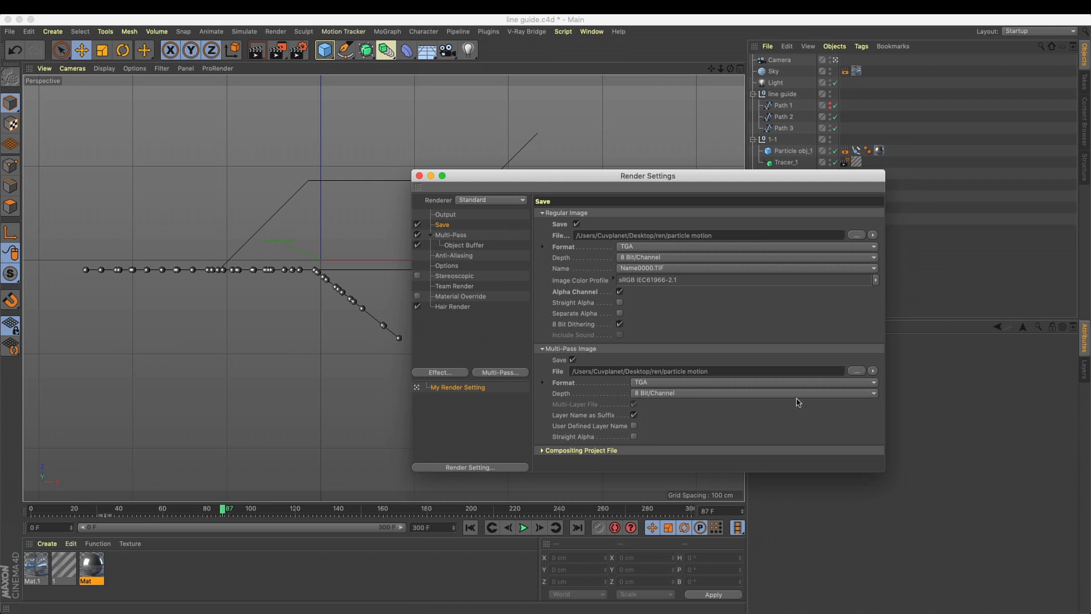
Render the view, set both Thickness values of hair material 1 to 0.5, and close its editor
{"action": "left_click", "coordinate": [256, 50]}
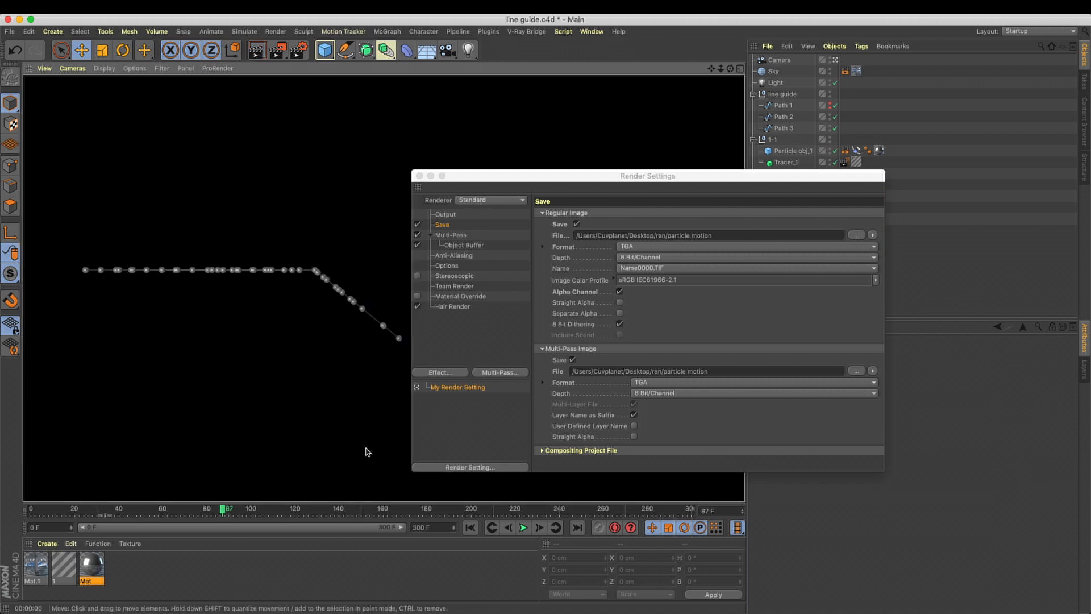
{"action": "double_click", "coordinate": [64, 566]}
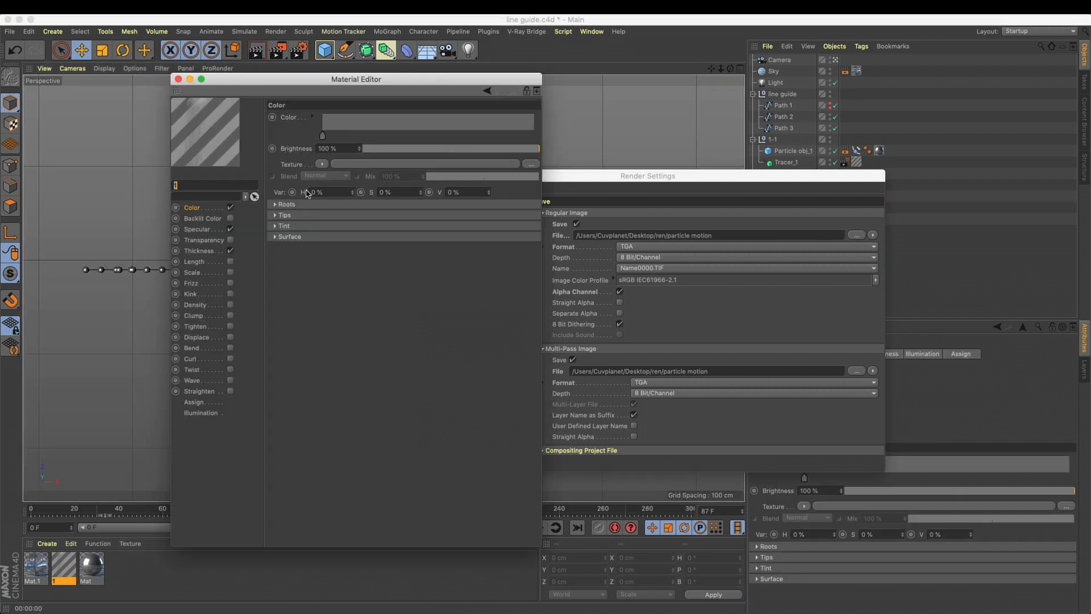
{"action": "left_click", "coordinate": [199, 250]}
{"action": "double_click", "coordinate": [338, 118]}
{"action": "type", "text": "0.5"}
{"action": "key", "text": "Tab"}
{"action": "type", "text": "0.5"}
{"action": "key", "text": "Return"}
{"action": "left_click_drag", "start_coordinate": [250, 81], "coordinate": [450, 436]}
{"action": "left_click", "coordinate": [379, 434]}
Render the animation to the Picture Viewer and display its Alpha layer as a single pass
{"action": "left_click", "coordinate": [278, 50]}
{"action": "left_click", "coordinate": [634, 213]}
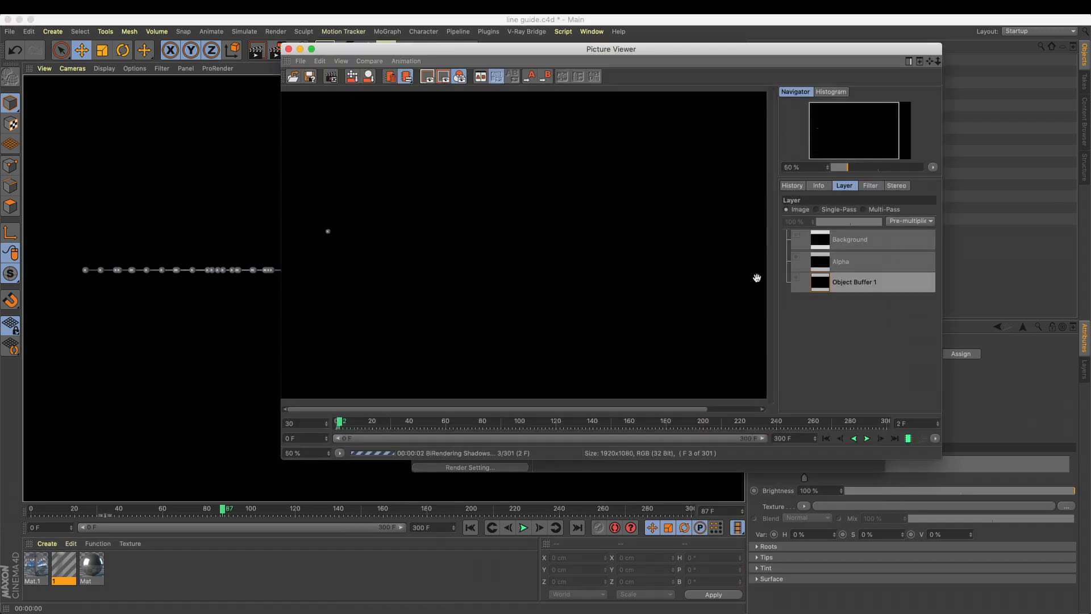
{"action": "left_click", "coordinate": [843, 270]}
{"action": "left_click", "coordinate": [838, 210]}
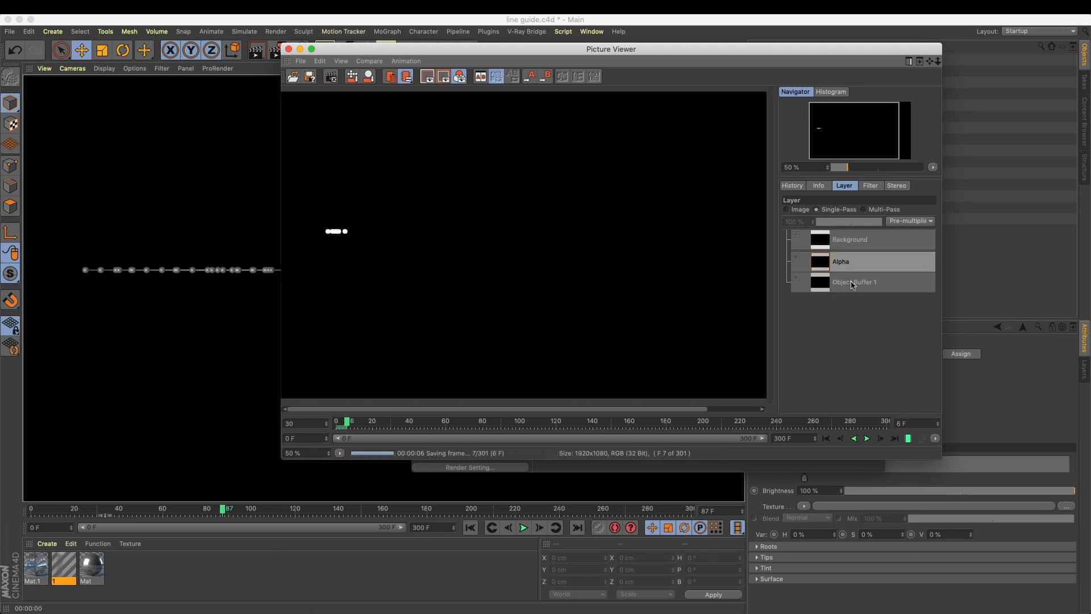
Compare the Object Buffer 1 and Alpha passes of the rendered particles up close in the Picture Viewer
{"action": "left_click", "coordinate": [852, 285]}
{"action": "scroll", "coordinate": [352, 230], "scroll_direction": "up", "scroll_amount": 1}
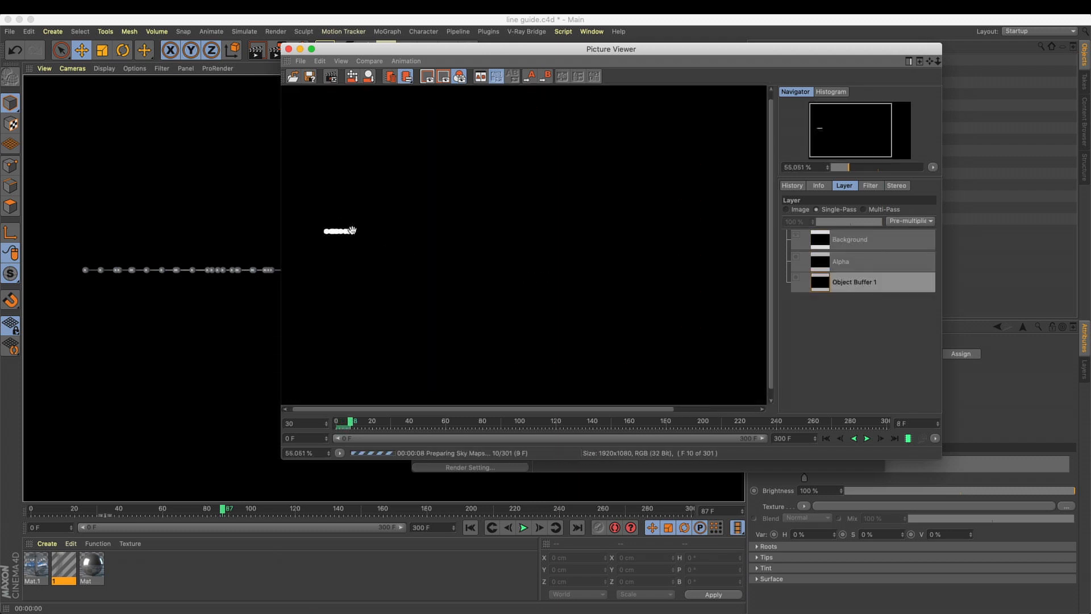
{"action": "scroll", "coordinate": [340, 228], "scroll_direction": "up", "scroll_amount": 8}
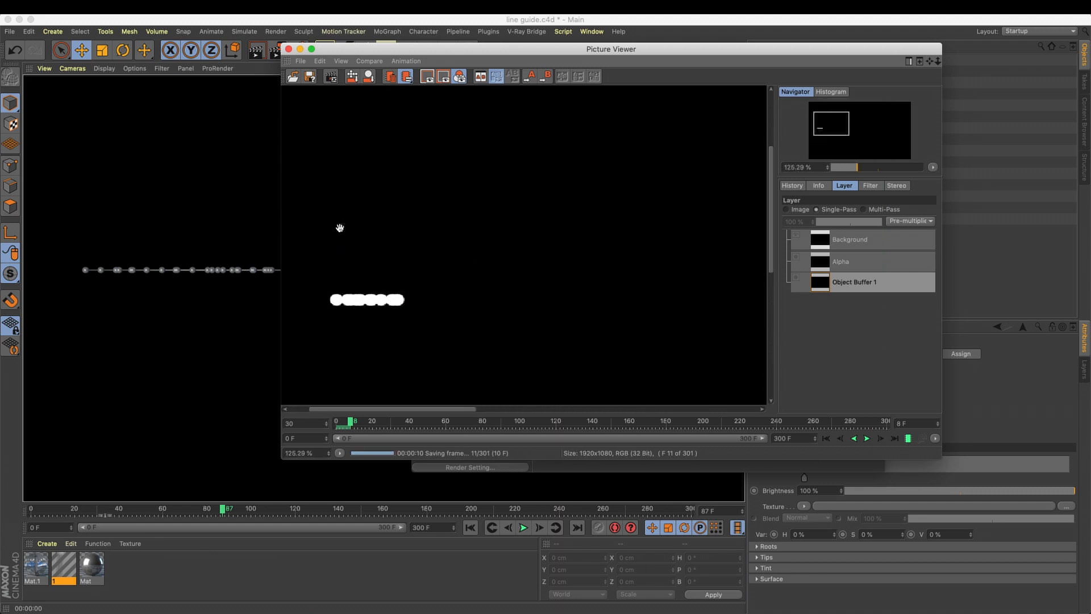
{"action": "left_click_drag", "start_coordinate": [340, 228], "coordinate": [446, 157]}
{"action": "left_click", "coordinate": [840, 262]}
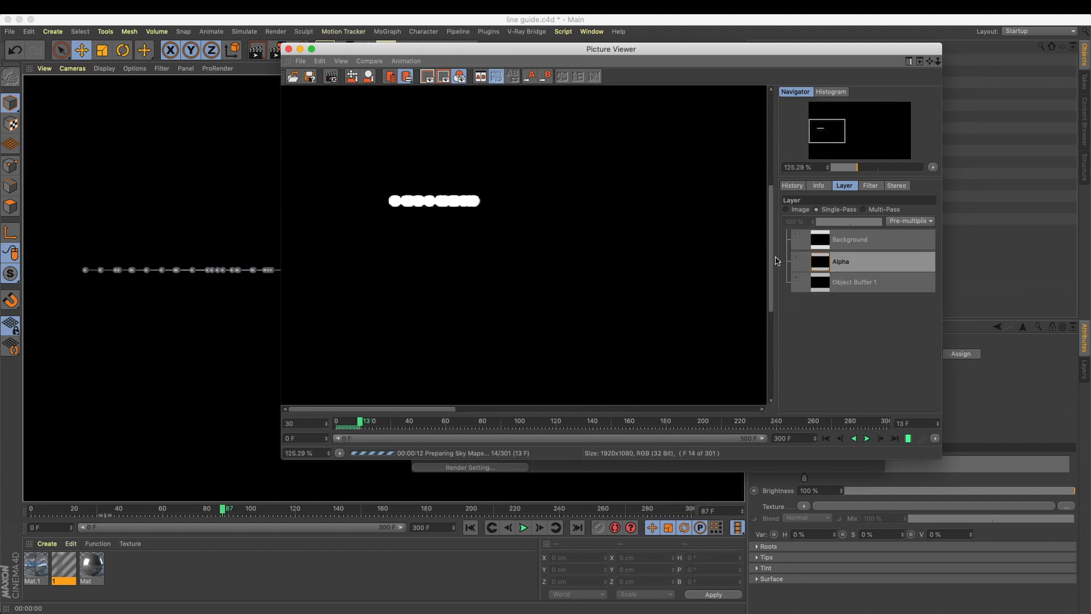
{"action": "left_click", "coordinate": [846, 284]}
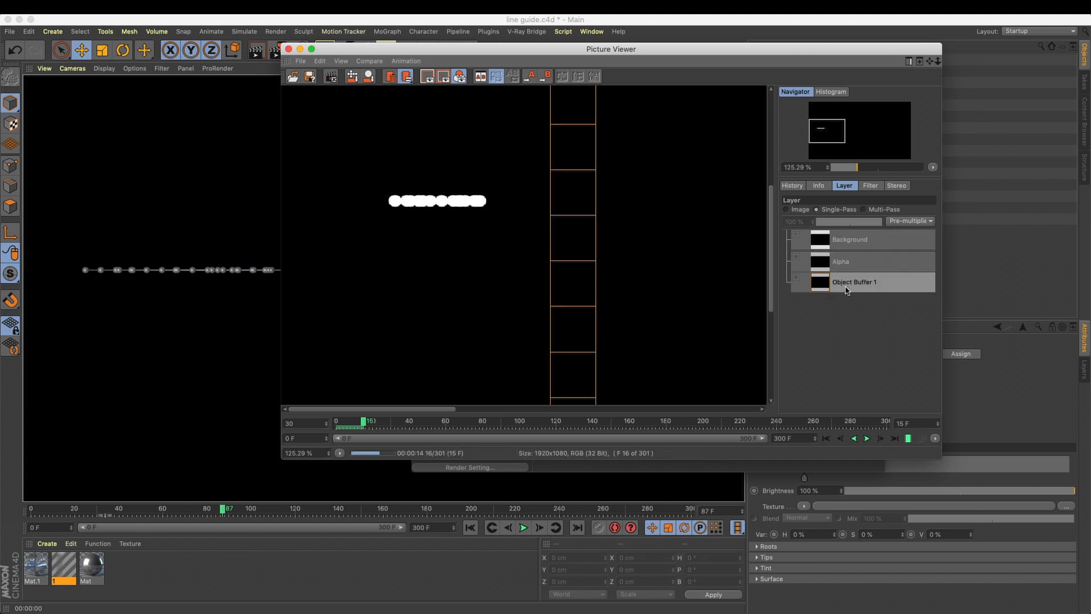
{"action": "scroll", "coordinate": [515, 210], "scroll_direction": "down", "scroll_amount": 5}
{"action": "left_click_drag", "start_coordinate": [478, 226], "coordinate": [520, 251]}
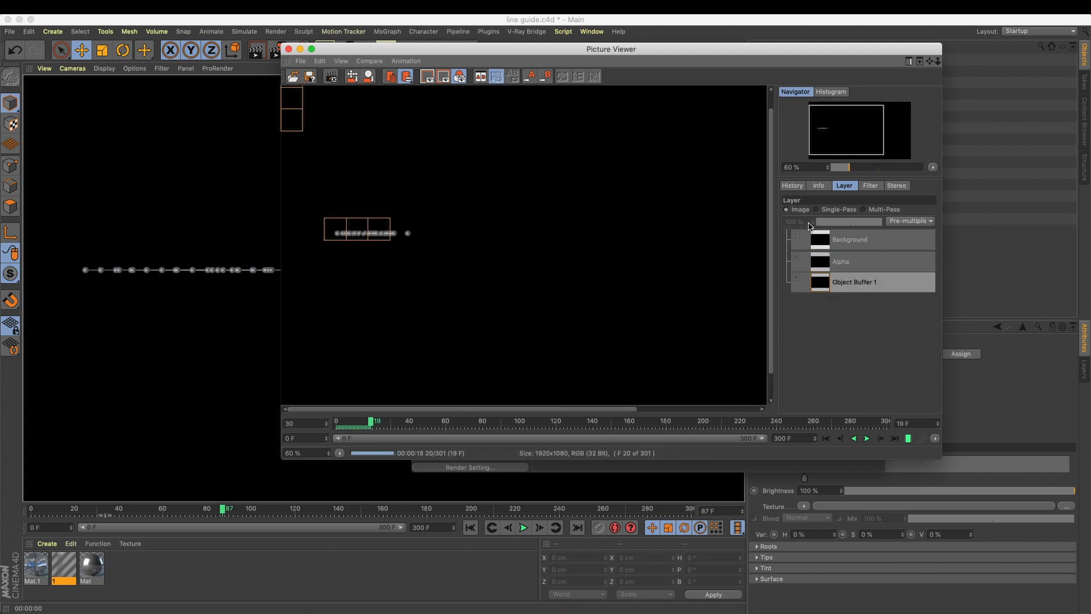
Inspect the rendered history and compare the last frame's Background, Alpha and Object Buffer 1 layers as single passes
{"action": "left_click", "coordinate": [793, 185]}
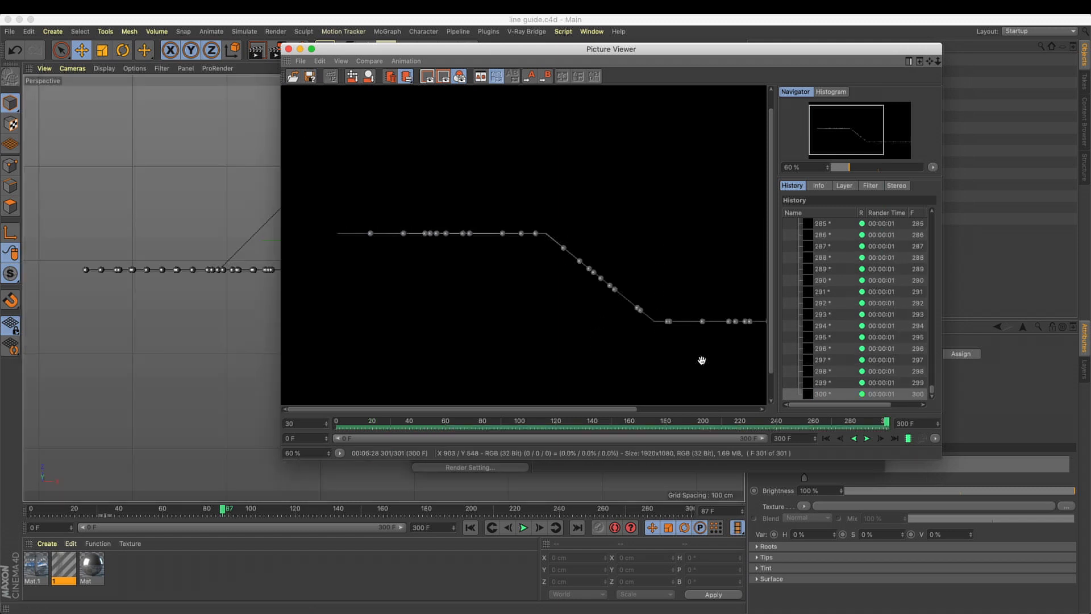
{"action": "left_click_drag", "start_coordinate": [805, 424], "coordinate": [891, 425]}
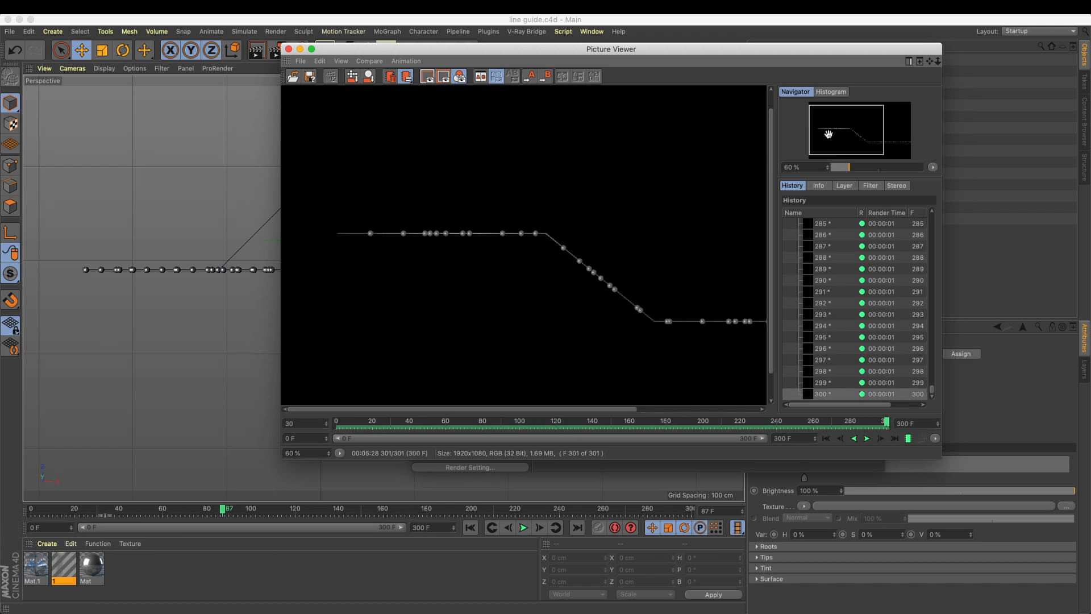
{"action": "left_click", "coordinate": [843, 186]}
{"action": "left_click", "coordinate": [833, 210]}
{"action": "left_click", "coordinate": [836, 237]}
{"action": "left_click", "coordinate": [843, 263]}
{"action": "left_click", "coordinate": [844, 279]}
{"action": "left_click", "coordinate": [838, 269]}
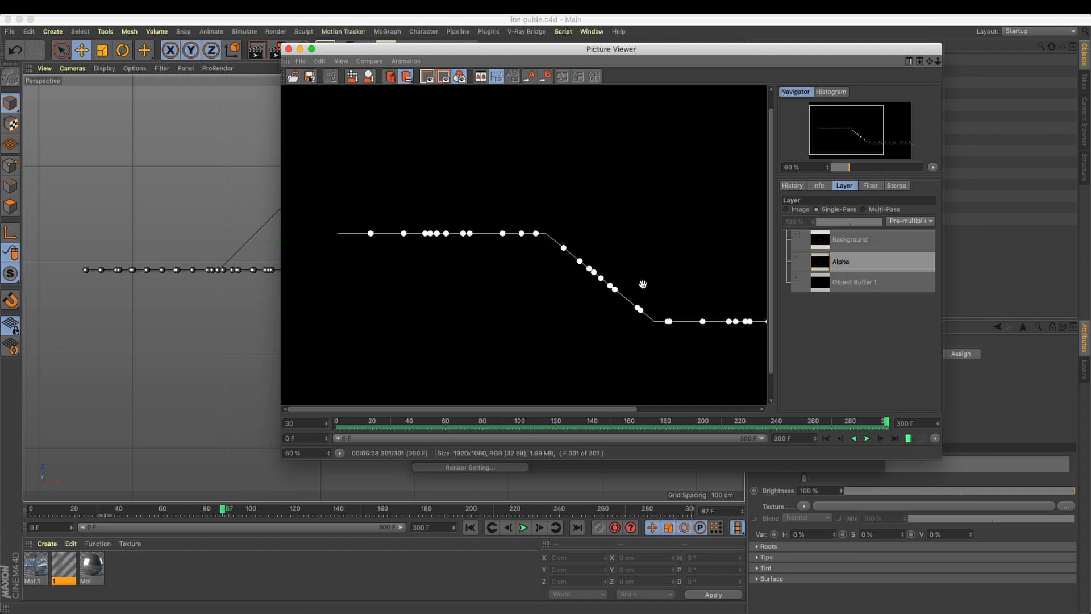
Switch to After Effects and import the particle motion_object_1_[0000-0300].tga sequence from the ren folder
{"action": "mouse_move", "coordinate": [533, 611]}
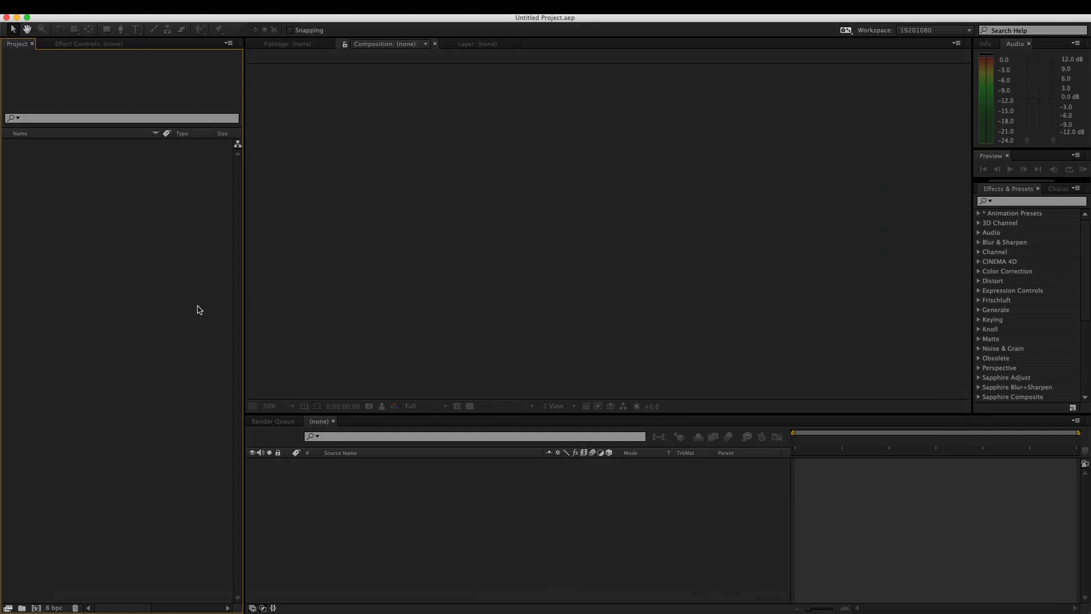
{"action": "double_click", "coordinate": [200, 308]}
{"action": "left_click", "coordinate": [332, 188]}
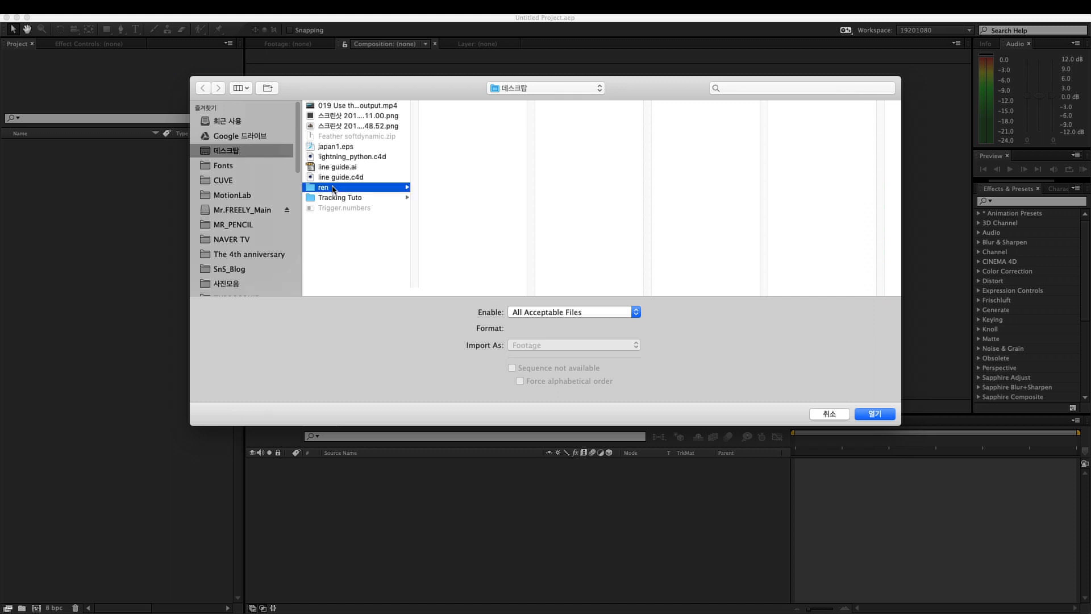
{"action": "left_click", "coordinate": [467, 105]}
{"action": "key", "text": "Return"}
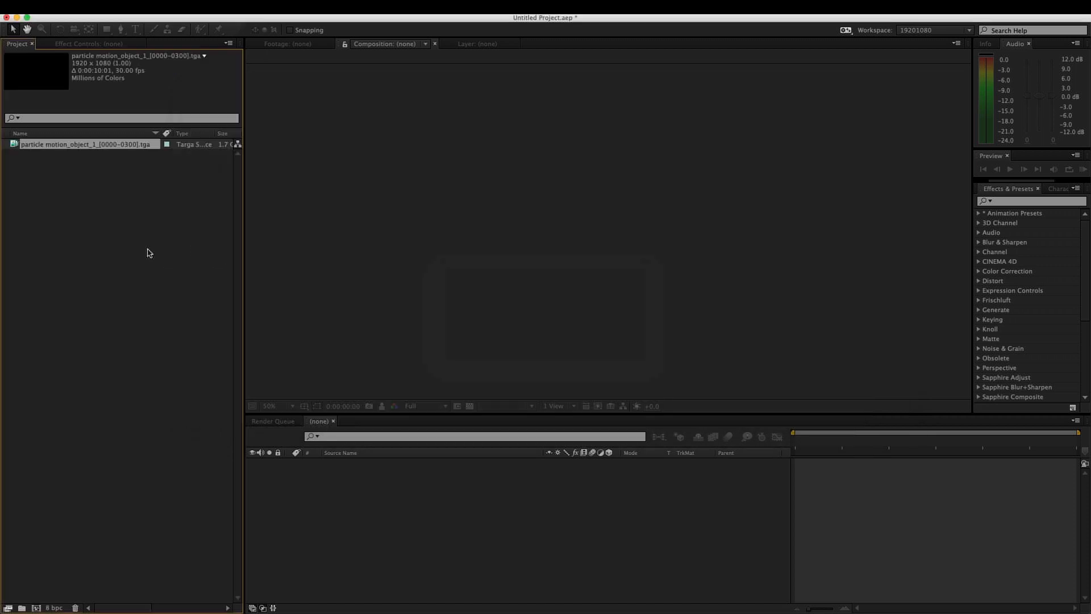
Import the particle motion[0000-0300].tga sequence from the ren folder as a Targa Sequence
{"action": "double_click", "coordinate": [150, 254]}
{"action": "scroll", "coordinate": [426, 211], "scroll_direction": "down", "scroll_amount": 10}
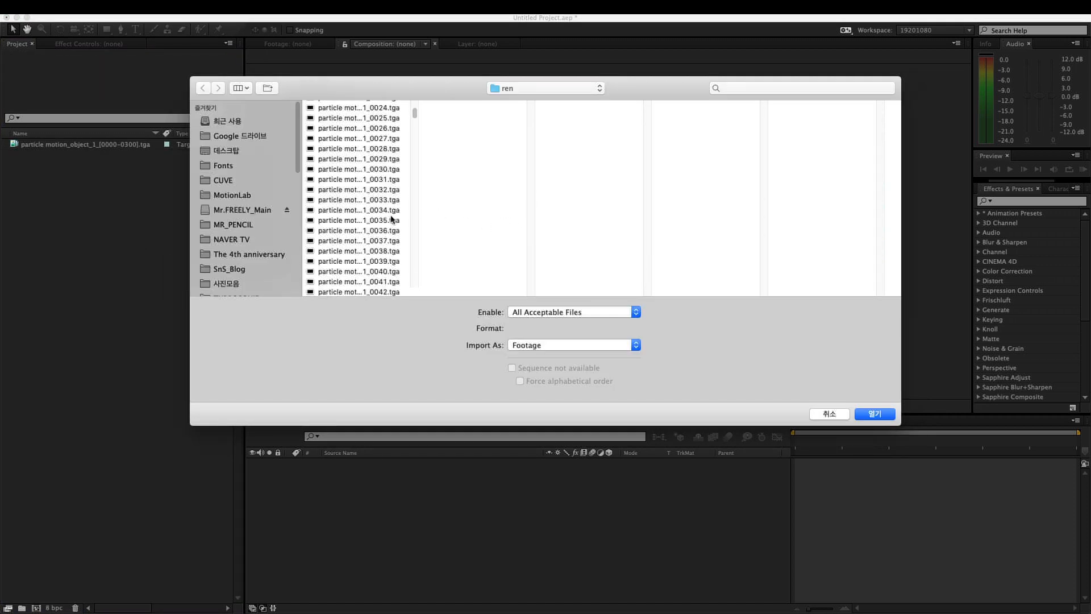
{"action": "left_click_drag", "start_coordinate": [416, 114], "coordinate": [414, 271]}
{"action": "left_click", "coordinate": [368, 221]}
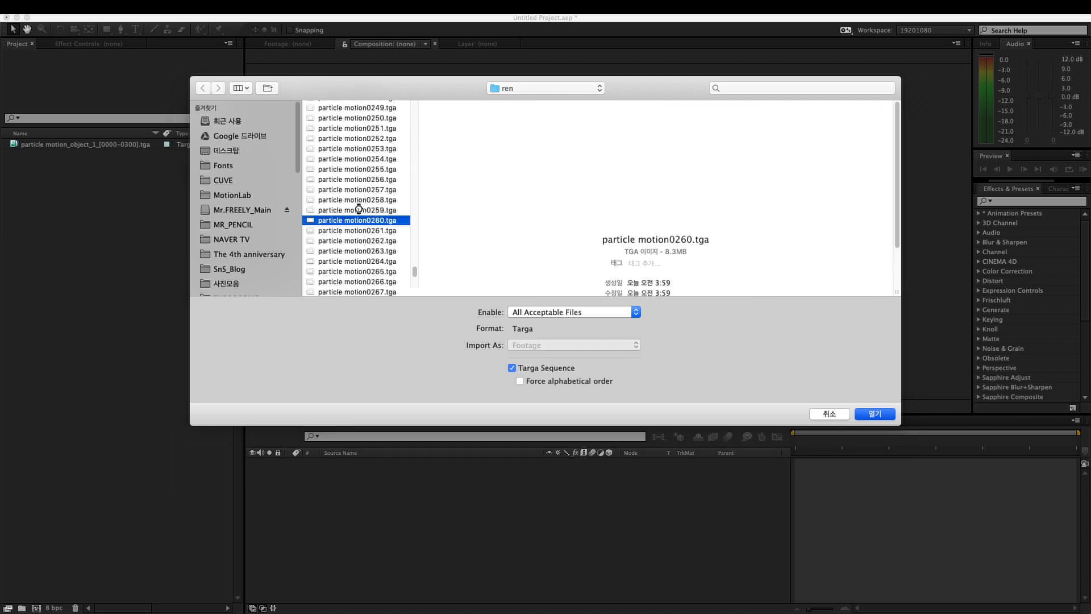
{"action": "key", "text": "Return"}
{"action": "left_click", "coordinate": [188, 215]}
{"action": "left_click", "coordinate": [132, 217]}
Create a composition from the particle motion[0000-0300].tga sequence and place the object_1 sequence above it
{"action": "left_click", "coordinate": [66, 149]}
{"action": "key", "text": "Return"}
{"action": "left_click_drag", "start_coordinate": [66, 147], "coordinate": [35, 608]}
{"action": "left_click_drag", "start_coordinate": [79, 161], "coordinate": [326, 458]}
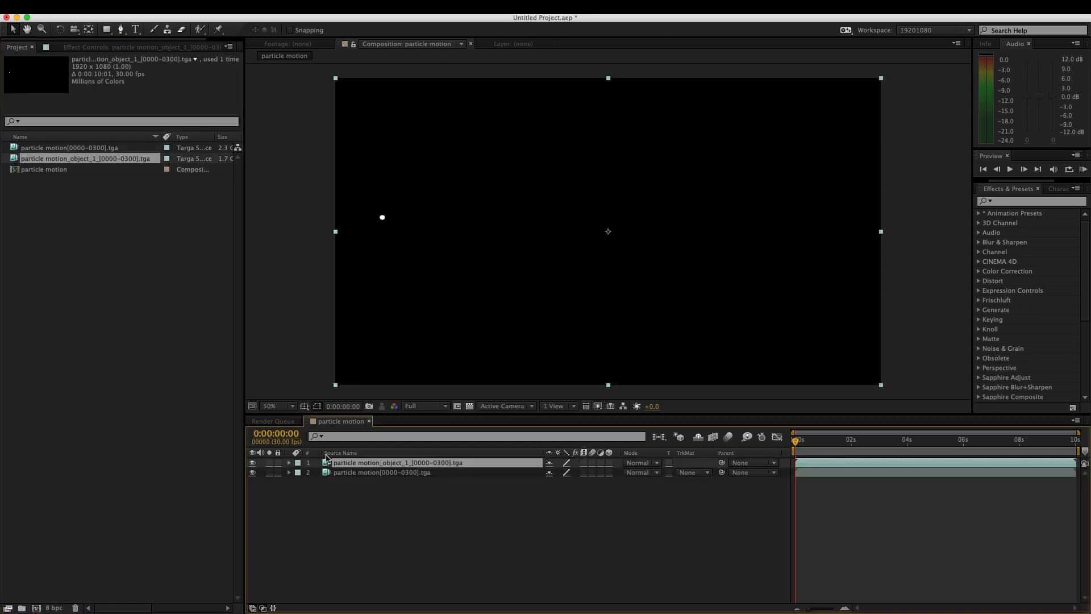
Hide the object_1 layer, keep the particle motion layer visible, and move the current time to 0:00:04:01
{"action": "left_click", "coordinate": [253, 473]}
{"action": "left_click", "coordinate": [253, 463]}
{"action": "left_click", "coordinate": [253, 472]}
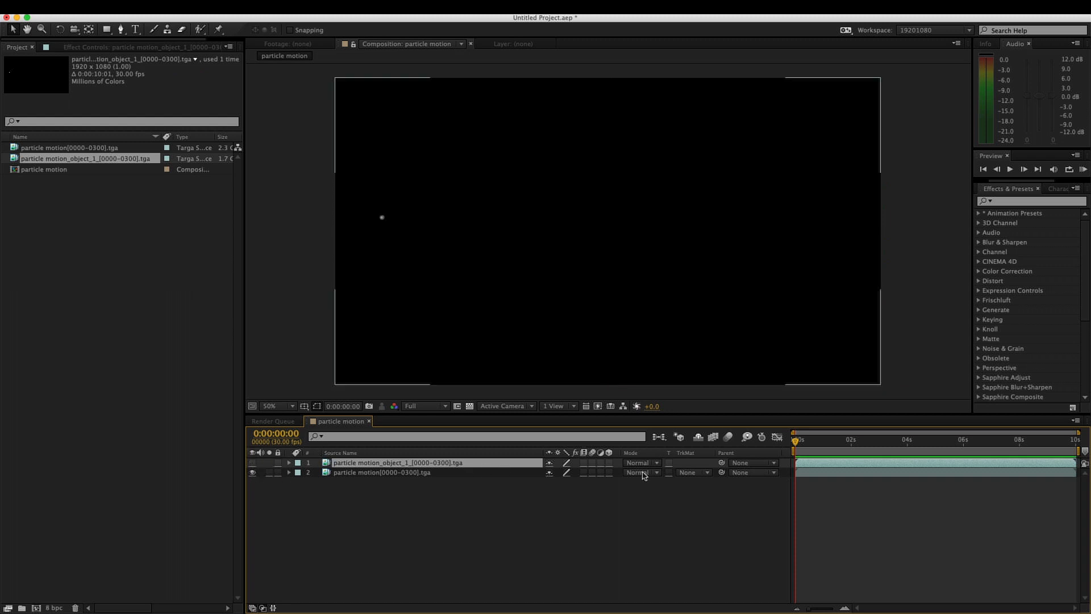
{"action": "mouse_move", "coordinate": [949, 441]}
{"action": "left_mouse_down"}
{"action": "mouse_move", "coordinate": [938, 441]}
{"action": "mouse_move", "coordinate": [959, 441]}
{"action": "left_mouse_up"}
{"action": "left_click", "coordinate": [908, 453]}
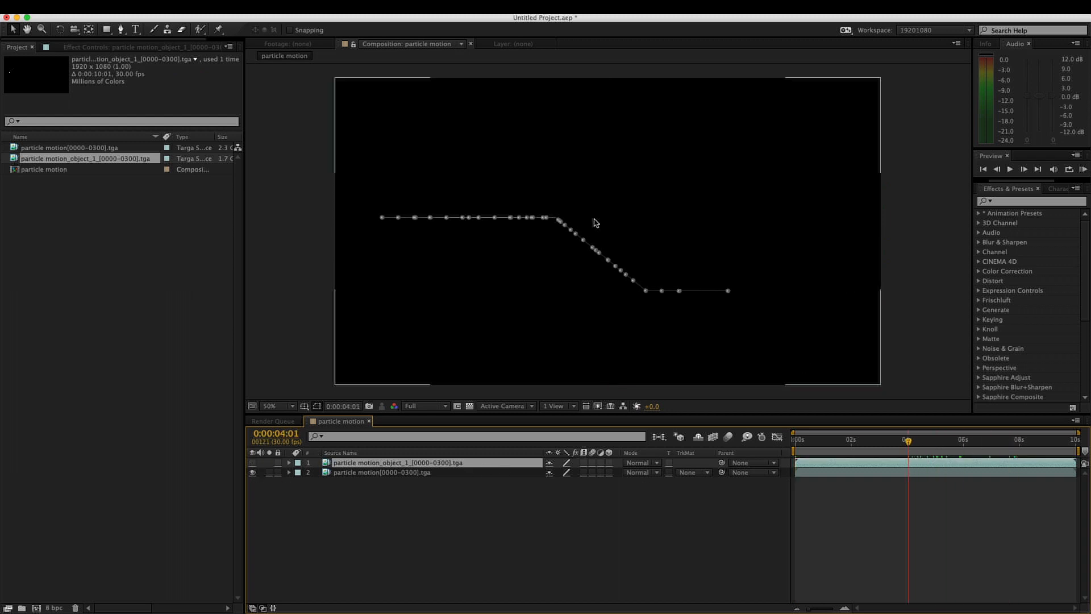
Create a white 100 × 100 px solid named bg as the bottom layer
{"action": "key", "text": "super+y"}
{"action": "left_click_drag", "start_coordinate": [125, 69], "coordinate": [695, 212]}
{"action": "type", "text": "bg"}
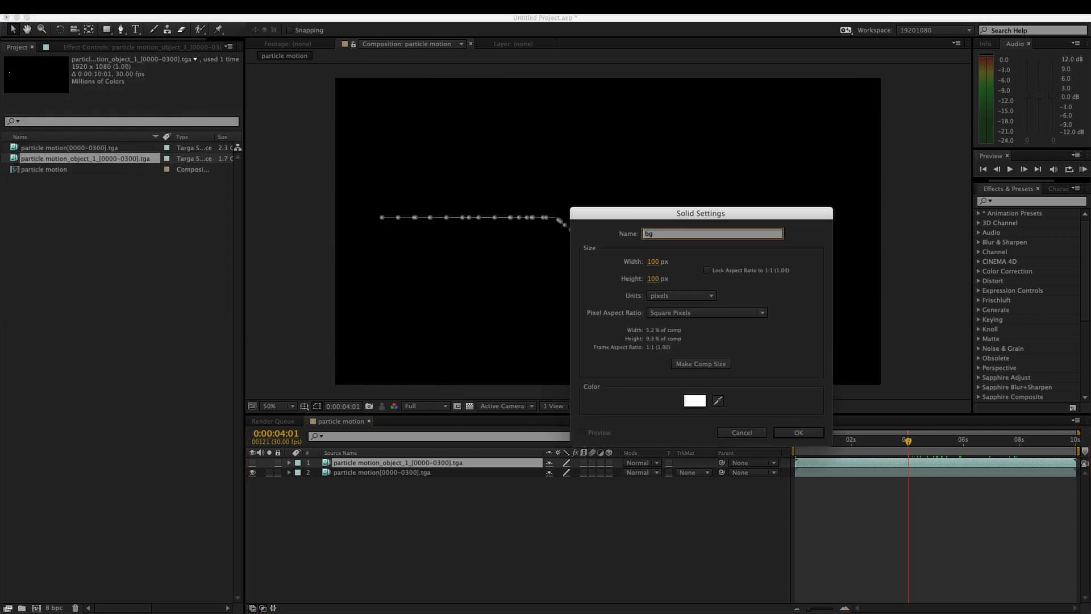
{"action": "key", "text": "Return"}
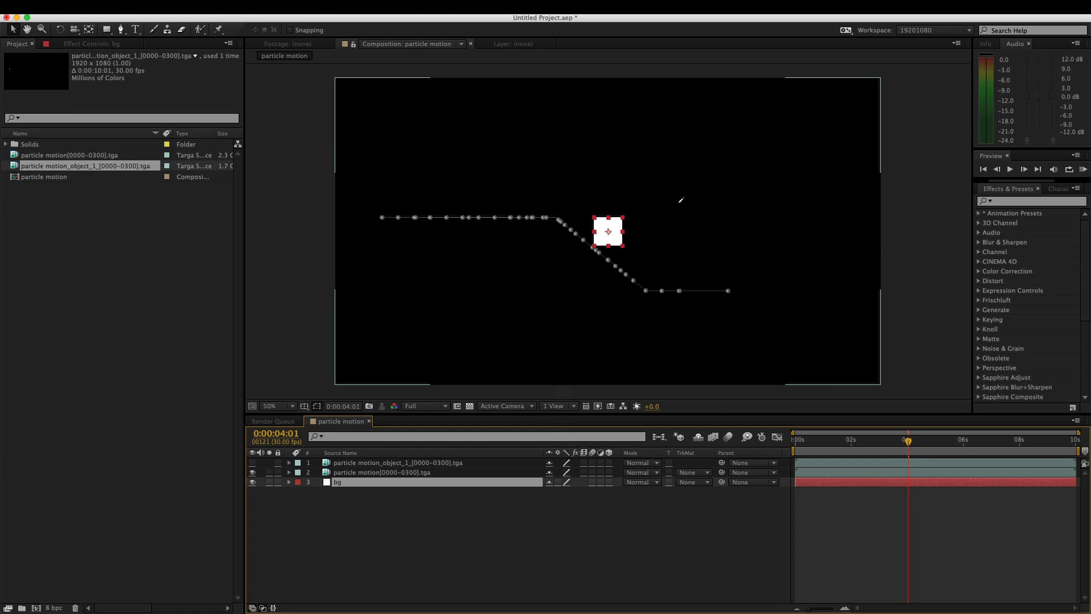
Check the background in the Mercedes-Benz RD reference, and apply a Gradient Ramp effect to the bg solid
{"action": "key", "text": "super+Tab"}
{"action": "key", "text": "super+Tab"}
{"action": "key", "text": "super+Tab"}
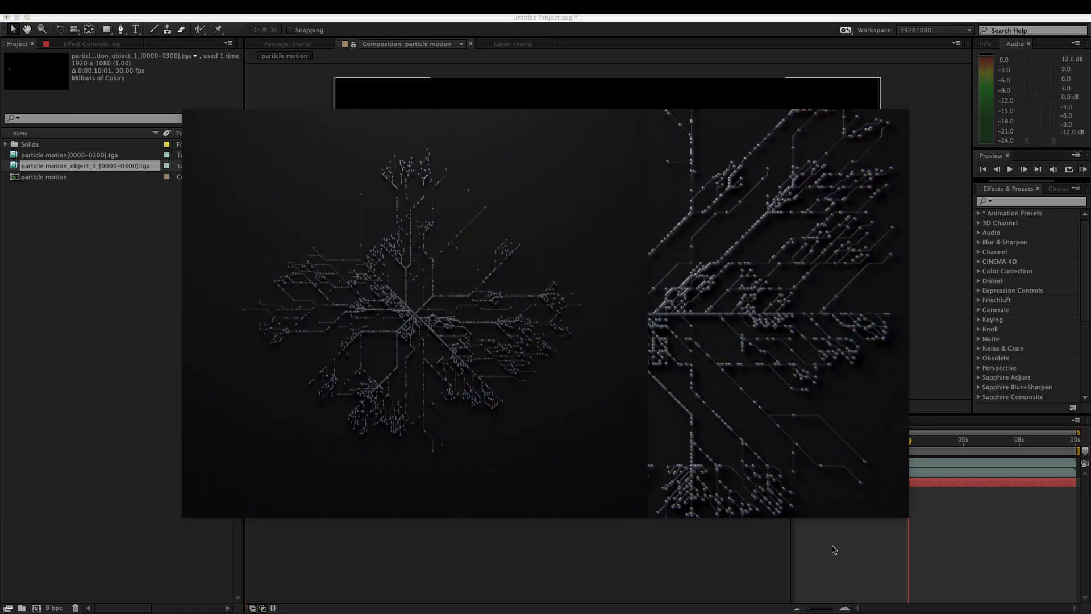
{"action": "key", "text": "super+Tab"}
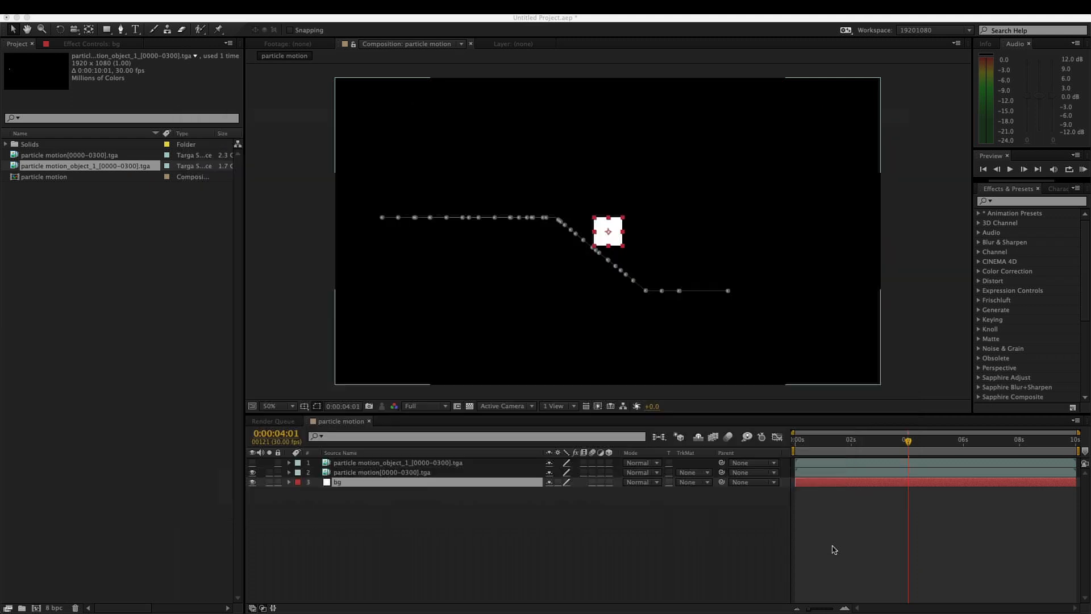
{"action": "left_click", "coordinate": [1009, 203]}
{"action": "type", "text": "ramp"}
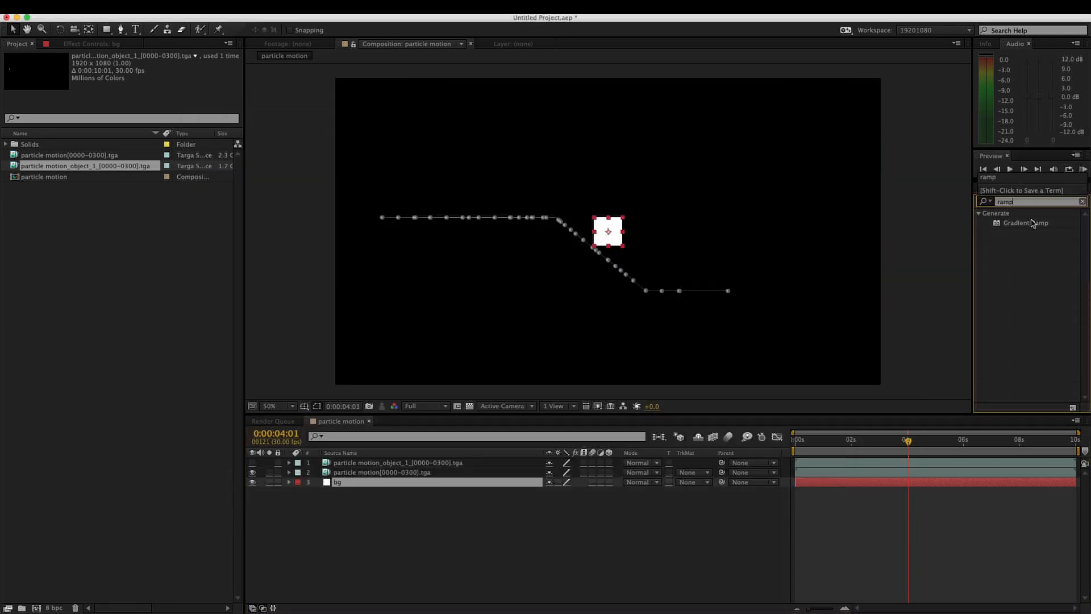
{"action": "double_click", "coordinate": [1029, 223]}
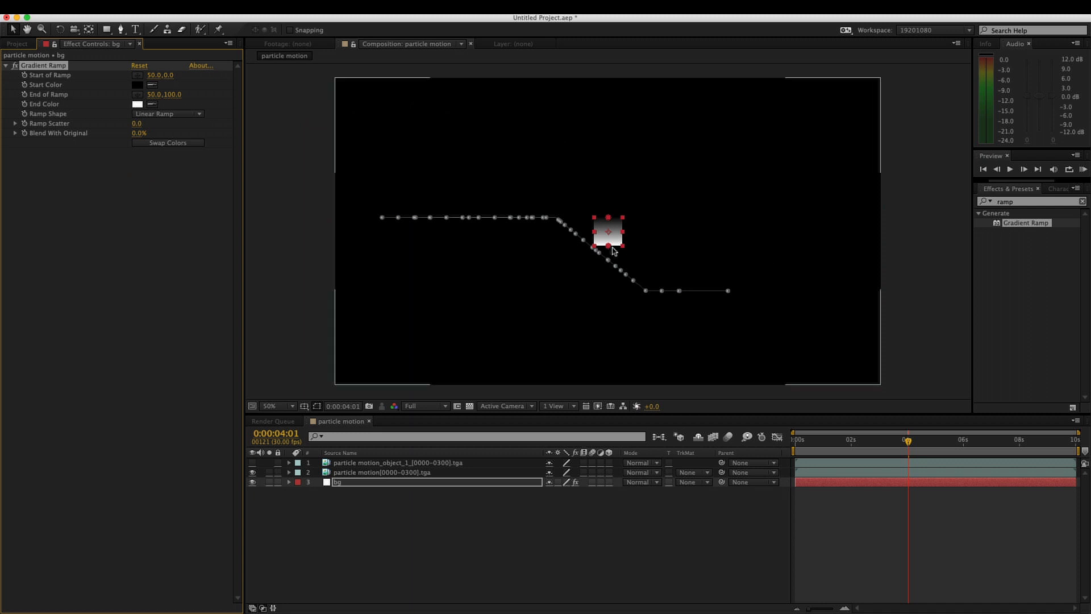
Resize the bg solid to 1920 × 1080 px
{"action": "key", "text": "super+shift+y"}
{"action": "left_click", "coordinate": [705, 210]}
{"action": "type", "text": "1920"}
{"action": "key", "text": "Tab"}
{"action": "left_click", "coordinate": [707, 227]}
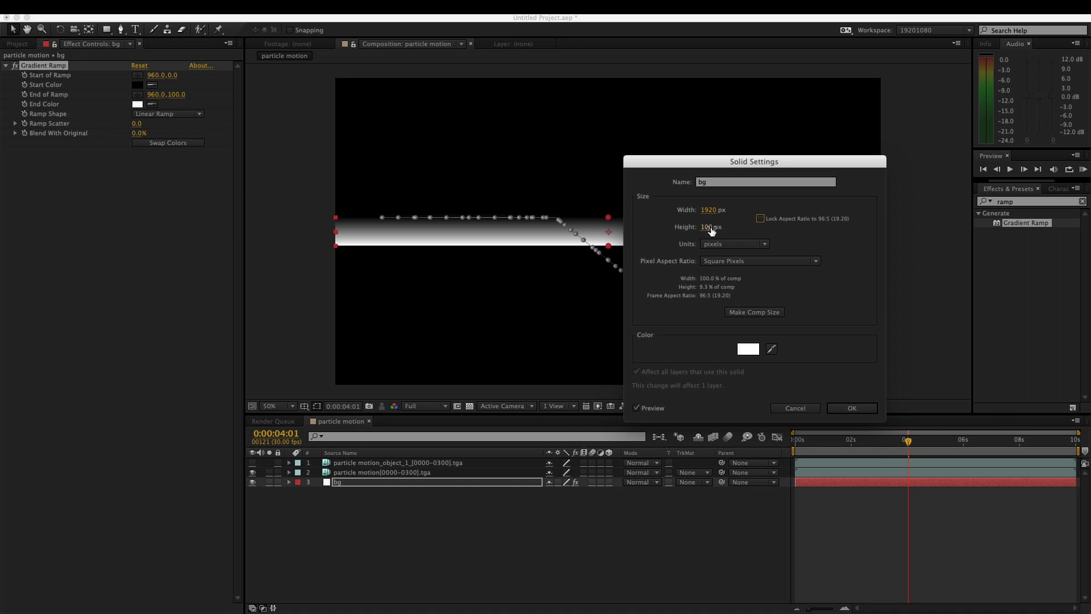
{"action": "type", "text": "1080"}
{"action": "key", "text": "Return"}
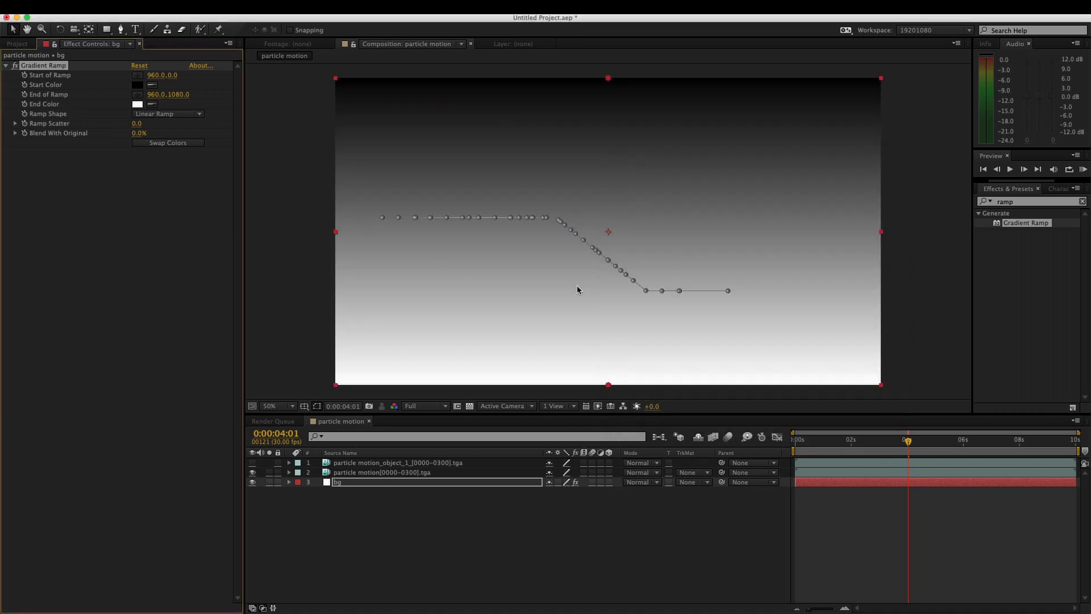
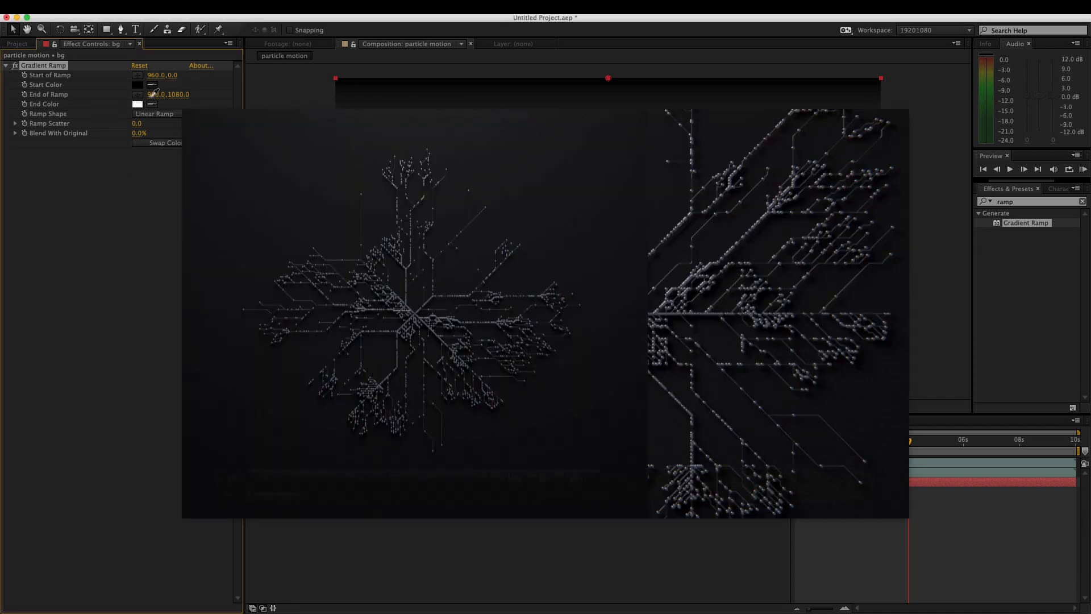
Sample the Gradient Ramp's Start Color and End Color from the dark background of the Mercedes-Benz RD reference
{"action": "mouse_move", "coordinate": [243, 146]}
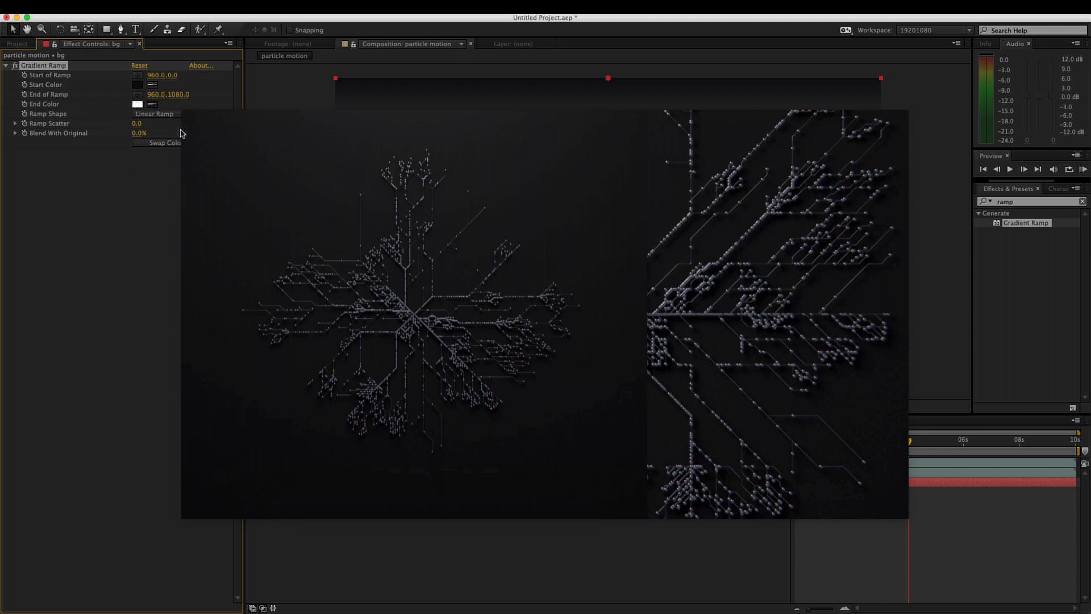
{"action": "mouse_move", "coordinate": [332, 246]}
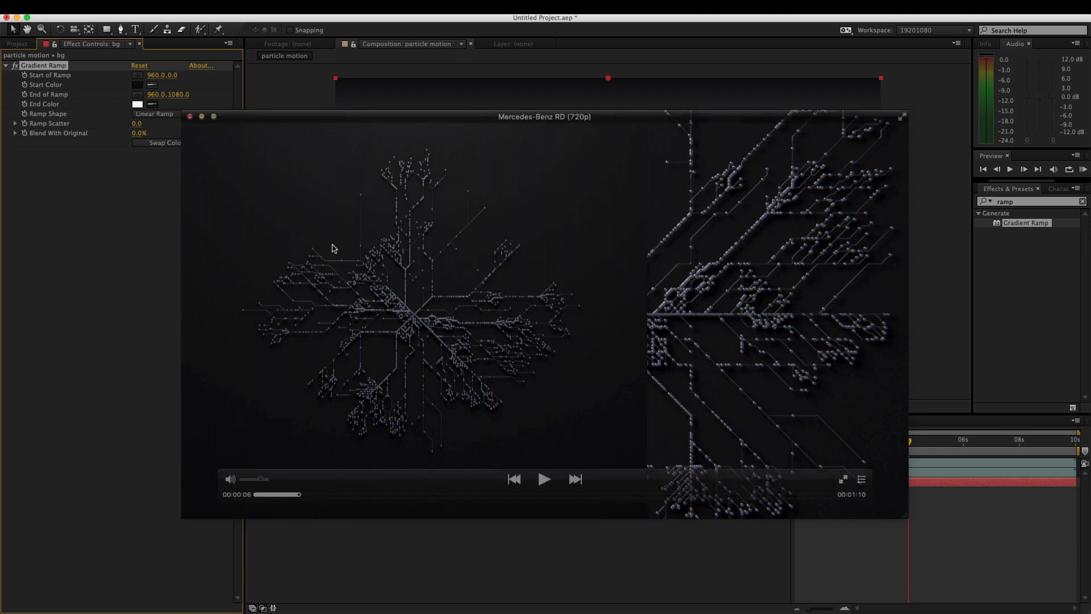
{"action": "key", "text": "super+Tab"}
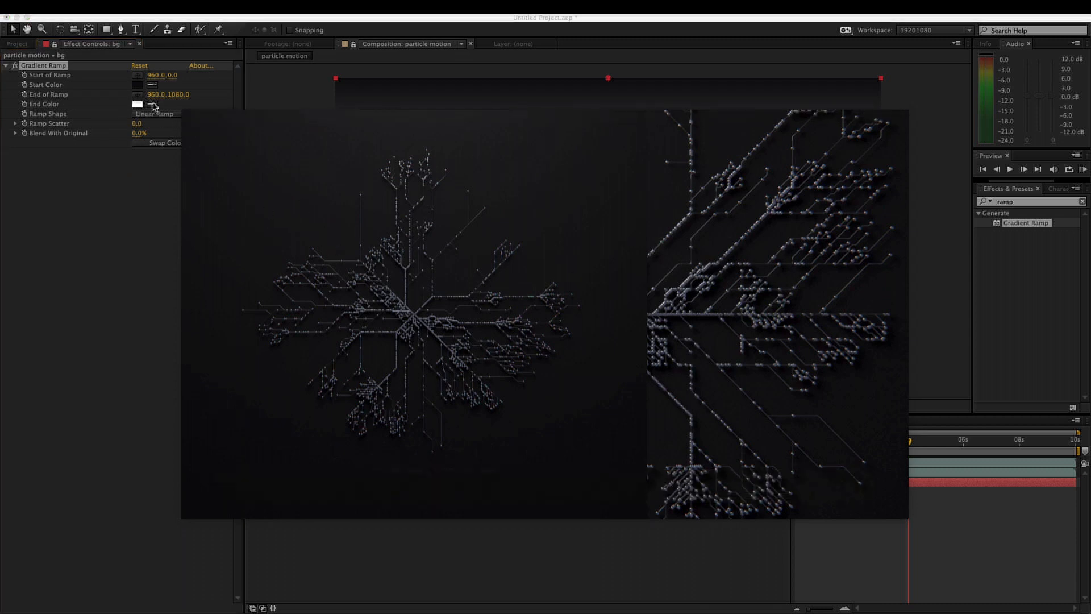
{"action": "key", "text": "super+h"}
{"action": "key", "text": "super+Tab"}
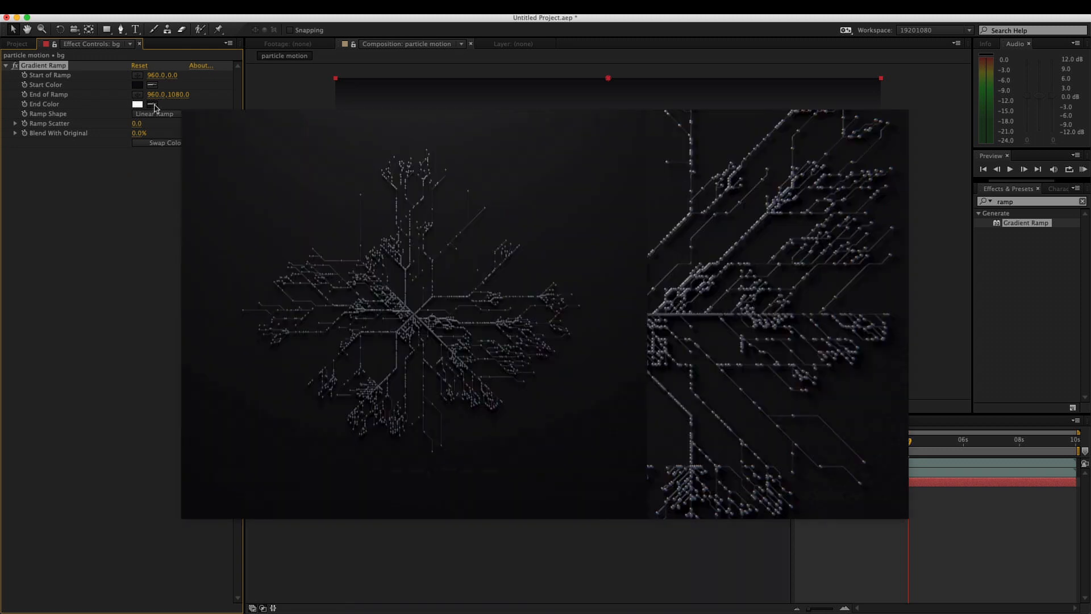
{"action": "key", "text": "super+h"}
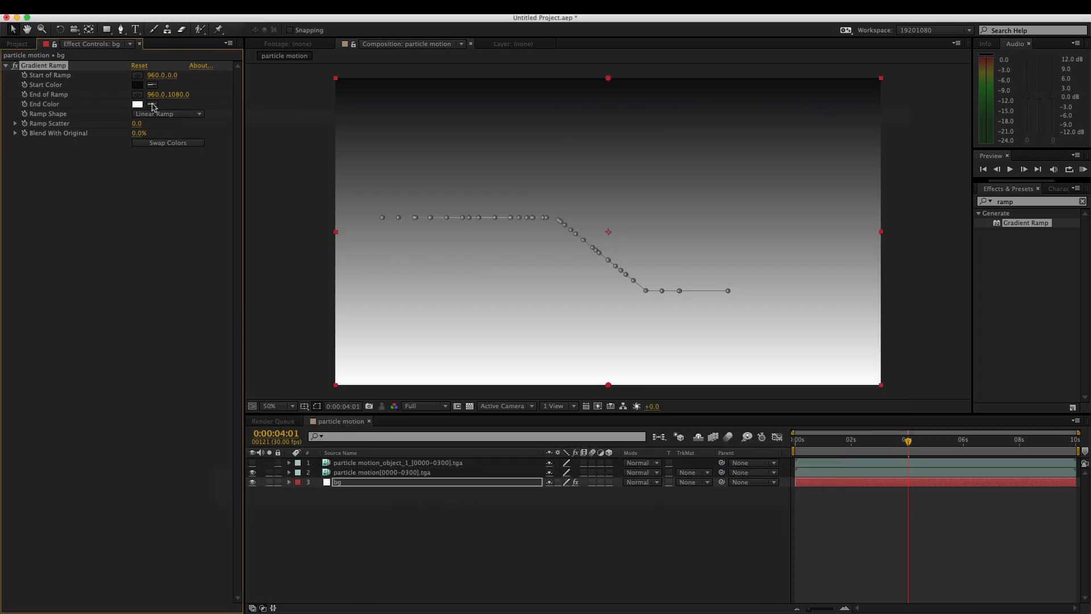
{"action": "key", "text": "super+Tab"}
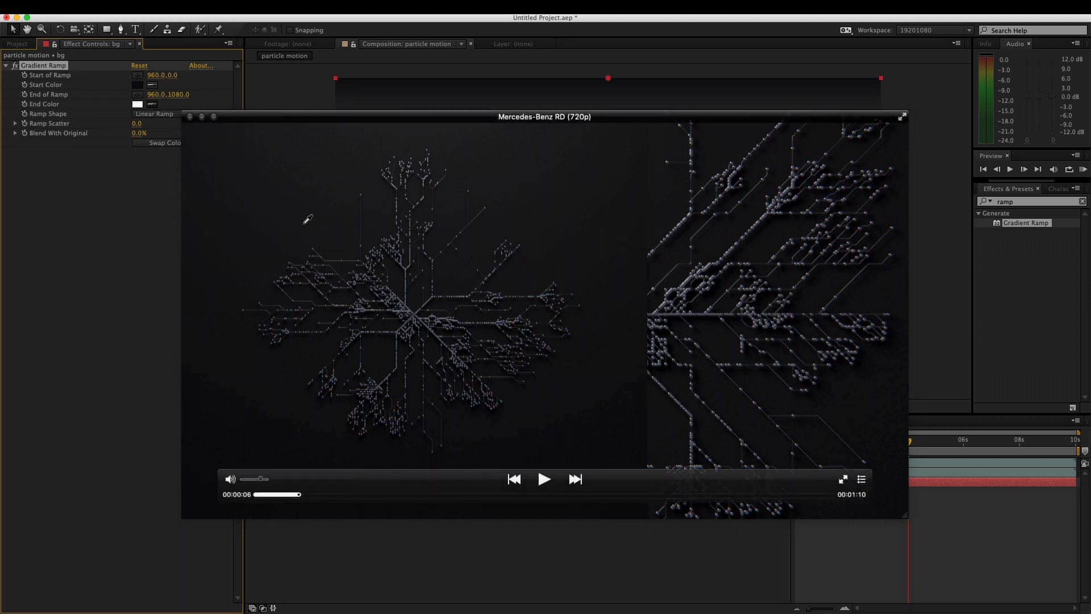
{"action": "left_click", "coordinate": [259, 167]}
{"action": "key", "text": "super+Tab"}
{"action": "key", "text": "super+Tab"}
{"action": "key", "text": "super+Tab"}
Change the gradient to a Radial Ramp, placing its start at 1662, 954 and its end at 248, 60
{"action": "left_click", "coordinate": [168, 114]}
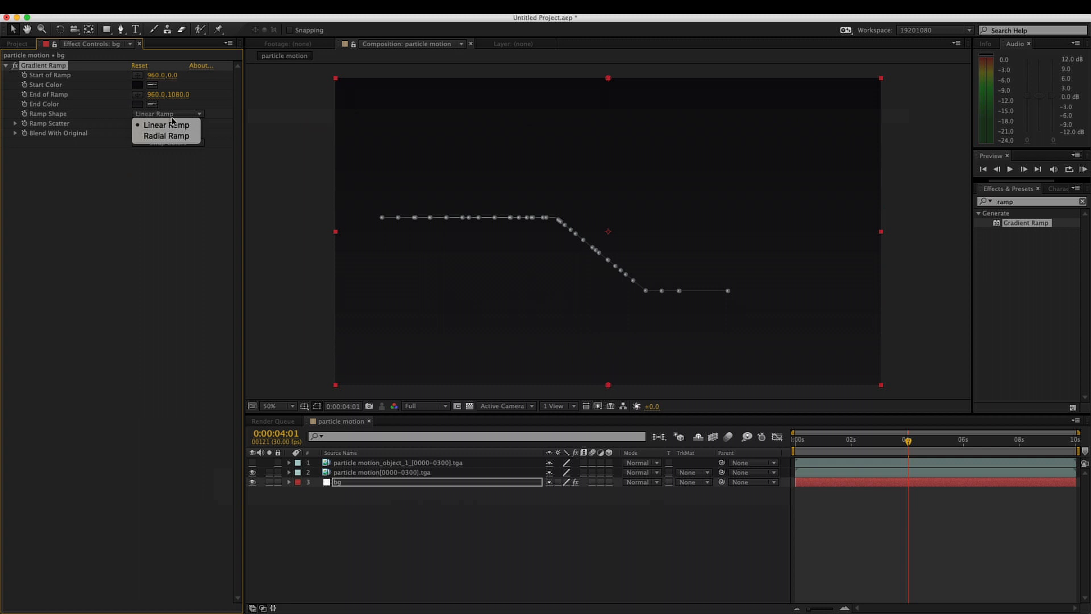
{"action": "left_click", "coordinate": [171, 132]}
{"action": "left_click_drag", "start_coordinate": [609, 79], "coordinate": [792, 340]}
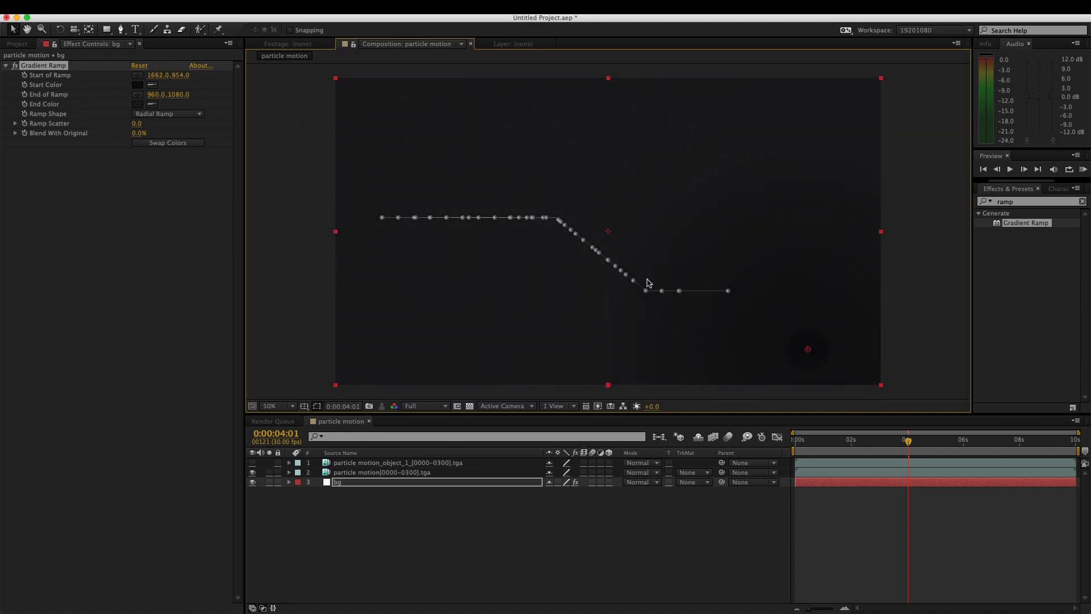
{"action": "key", "text": "comma"}
{"action": "key", "text": "comma"}
{"action": "left_click", "coordinate": [137, 94]}
{"action": "left_click", "coordinate": [437, 137]}
{"action": "left_click_drag", "start_coordinate": [433, 128], "coordinate": [506, 163]}
Resample the radial ramp's start and end colors from the reference footage's background
{"action": "key", "text": "super+Tab"}
{"action": "key", "text": "super+Tab"}
{"action": "left_click", "coordinate": [152, 85]}
{"action": "left_click", "coordinate": [146, 92]}
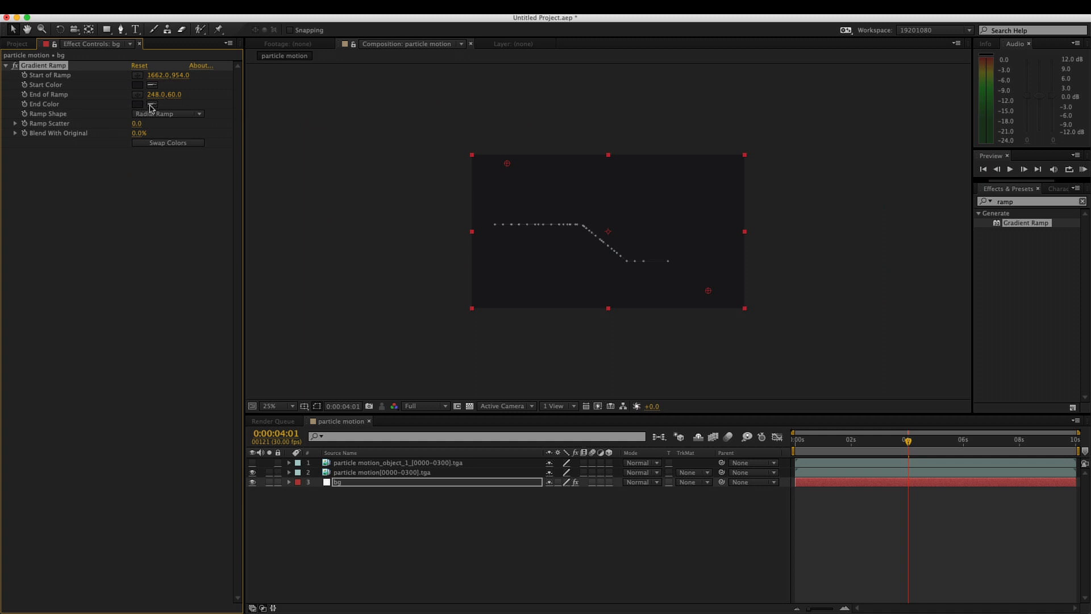
{"action": "left_click", "coordinate": [148, 105]}
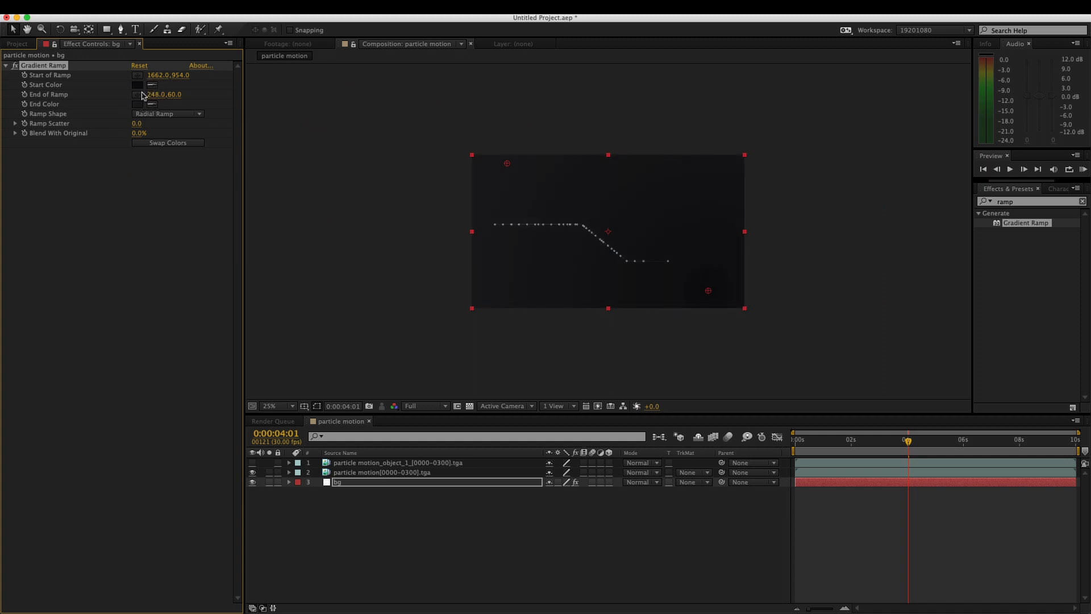
{"action": "left_click", "coordinate": [151, 105]}
{"action": "left_click", "coordinate": [140, 85]}
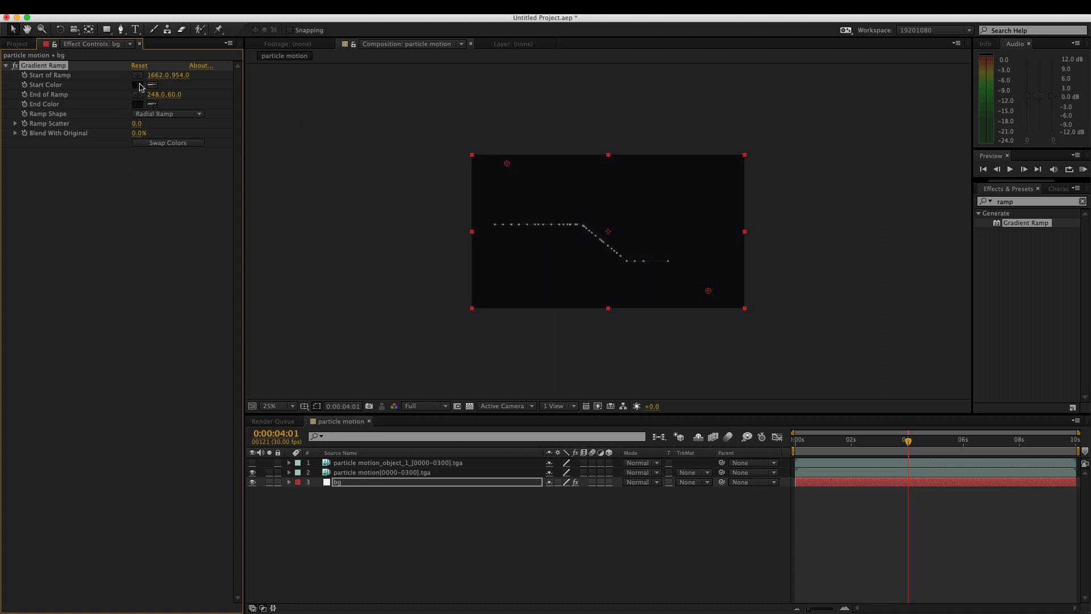
Adjust the brightness of the ramp's Start Color to give the dark gray 161618
{"action": "left_click", "coordinate": [138, 85]}
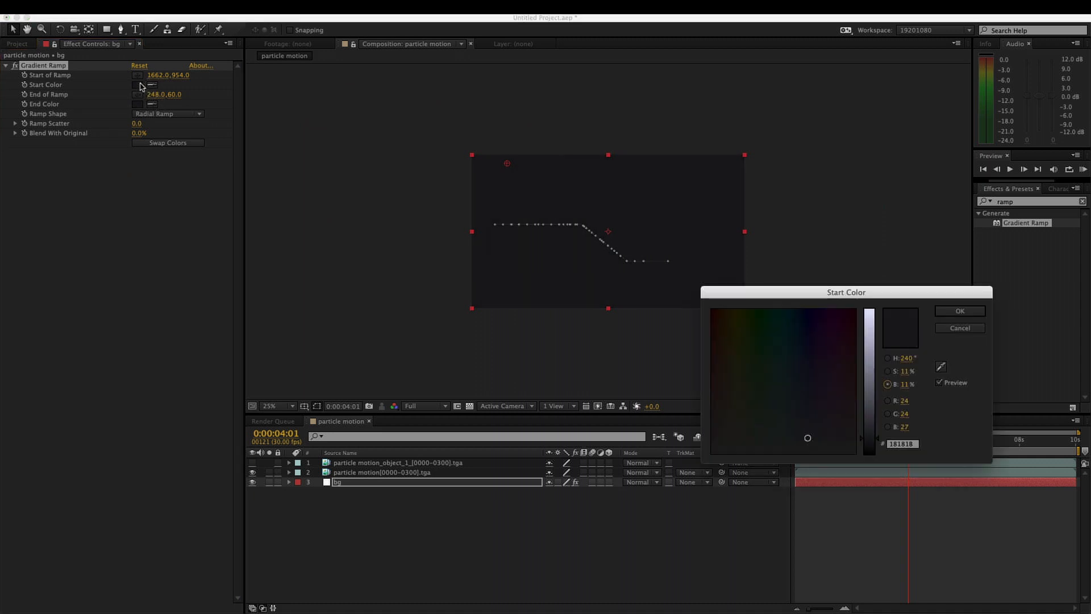
{"action": "left_click_drag", "start_coordinate": [867, 443], "coordinate": [870, 449]}
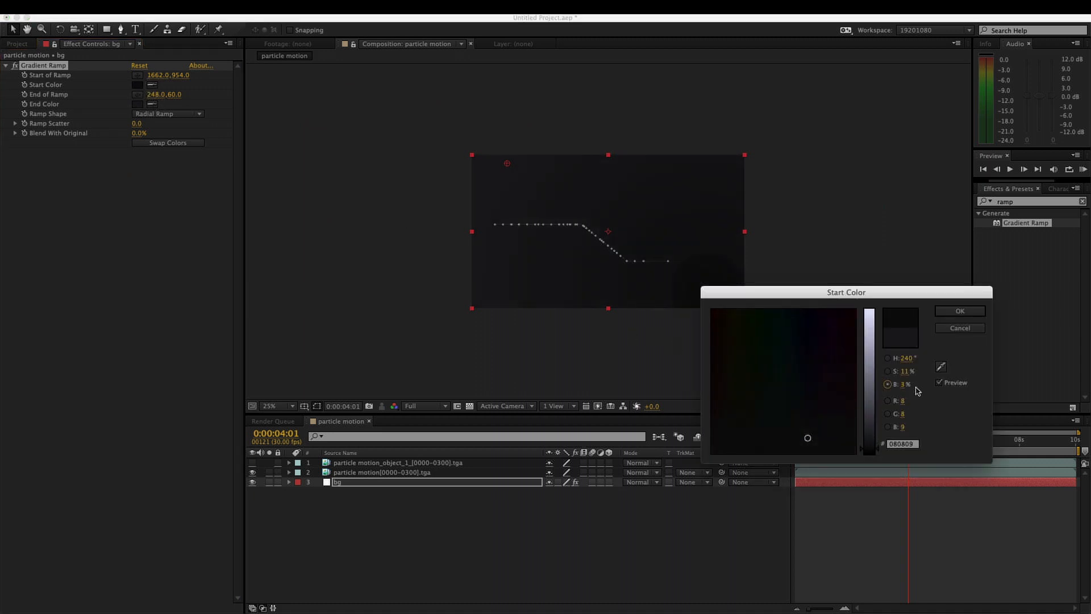
{"action": "left_click", "coordinate": [871, 440]}
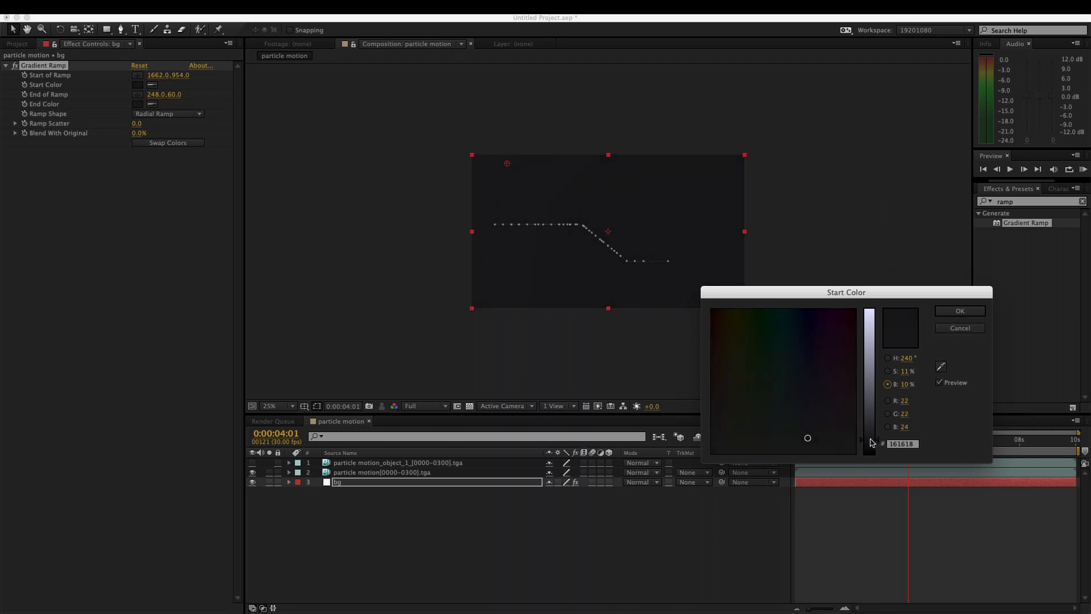
{"action": "left_click", "coordinate": [960, 311]}
{"action": "key", "text": "period"}
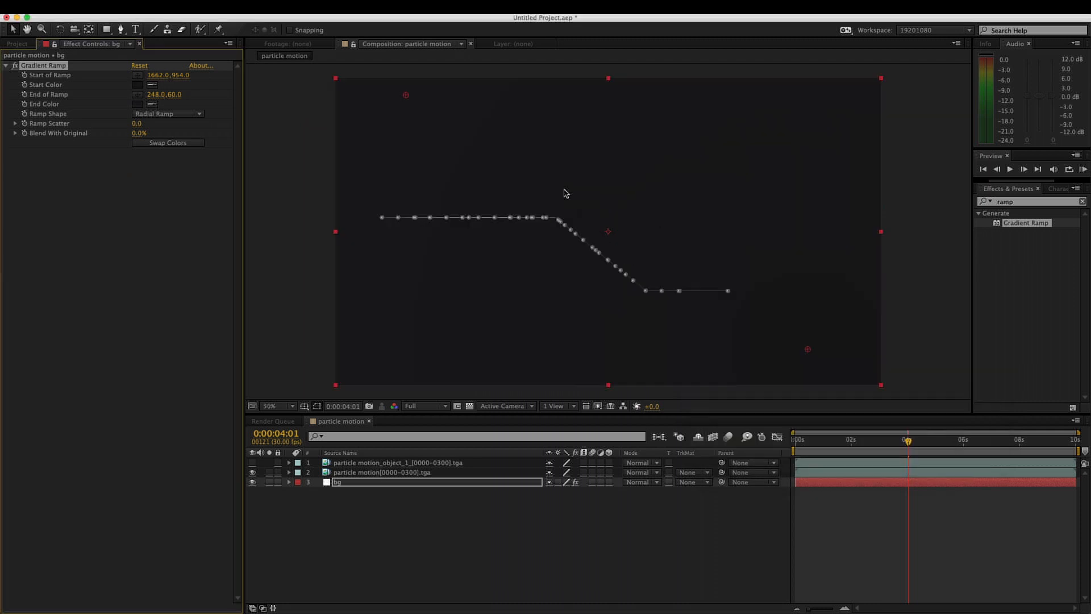
Move the bg layer's radial ramp start down to 1664, 1046 and its end to 292, 26
{"action": "left_click_drag", "start_coordinate": [808, 349], "coordinate": [808, 375]}
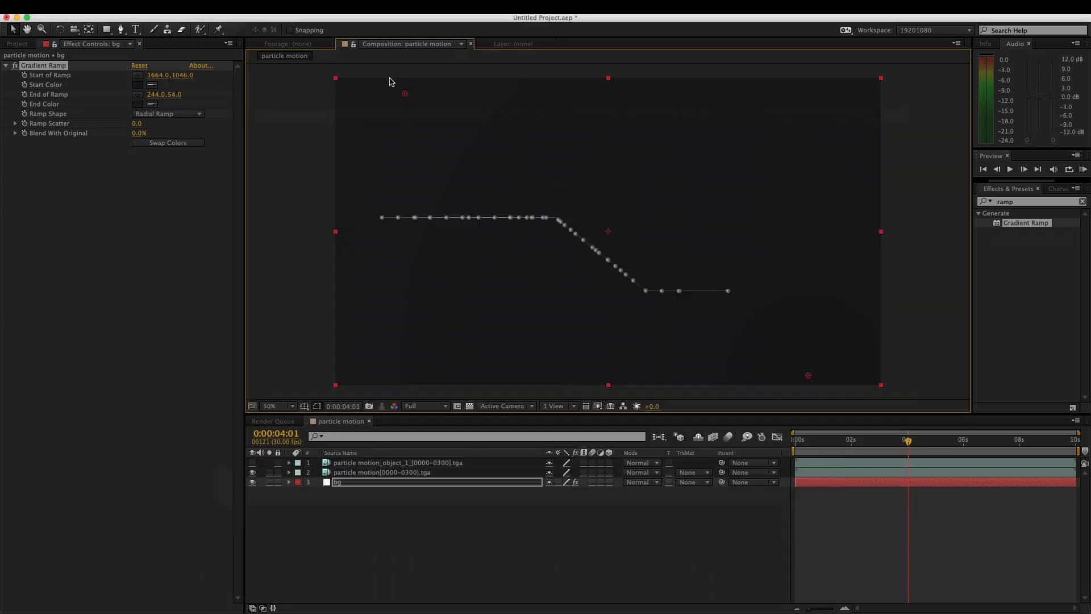
{"action": "left_click_drag", "start_coordinate": [404, 93], "coordinate": [418, 85]}
Set the project's color depth to 16 bits per channel
{"action": "left_click", "coordinate": [12, 44]}
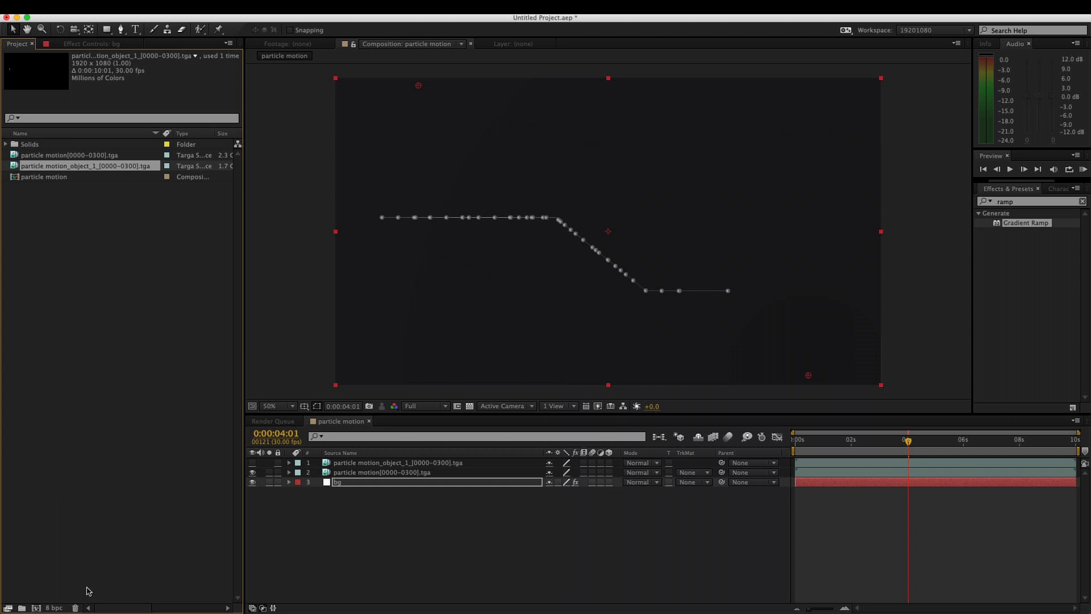
{"action": "left_click", "coordinate": [57, 607]}
{"action": "left_click", "coordinate": [167, 230]}
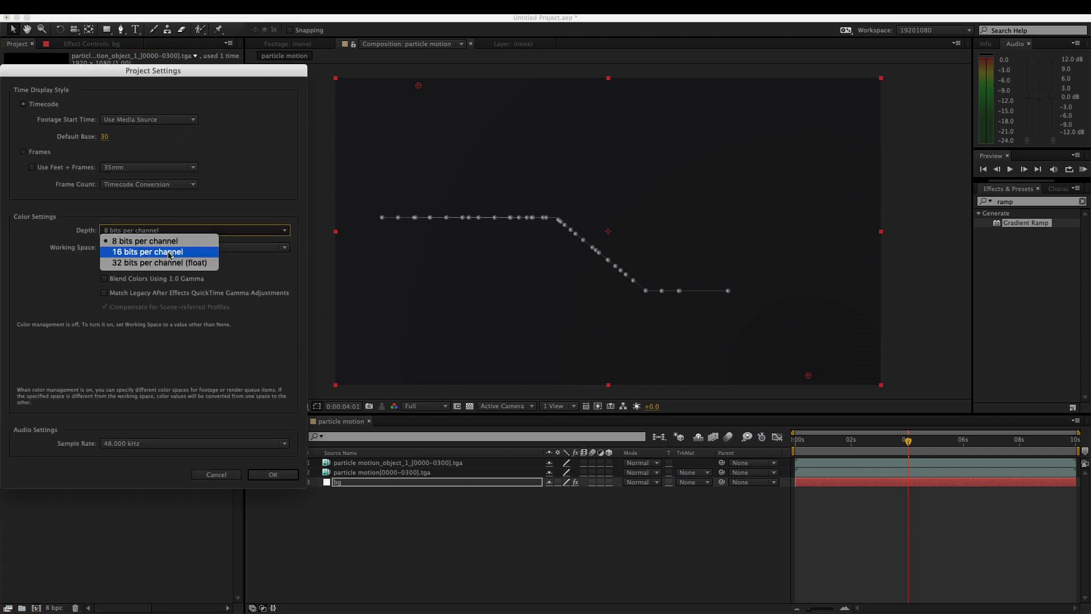
{"action": "left_click", "coordinate": [165, 249]}
{"action": "left_click", "coordinate": [274, 475]}
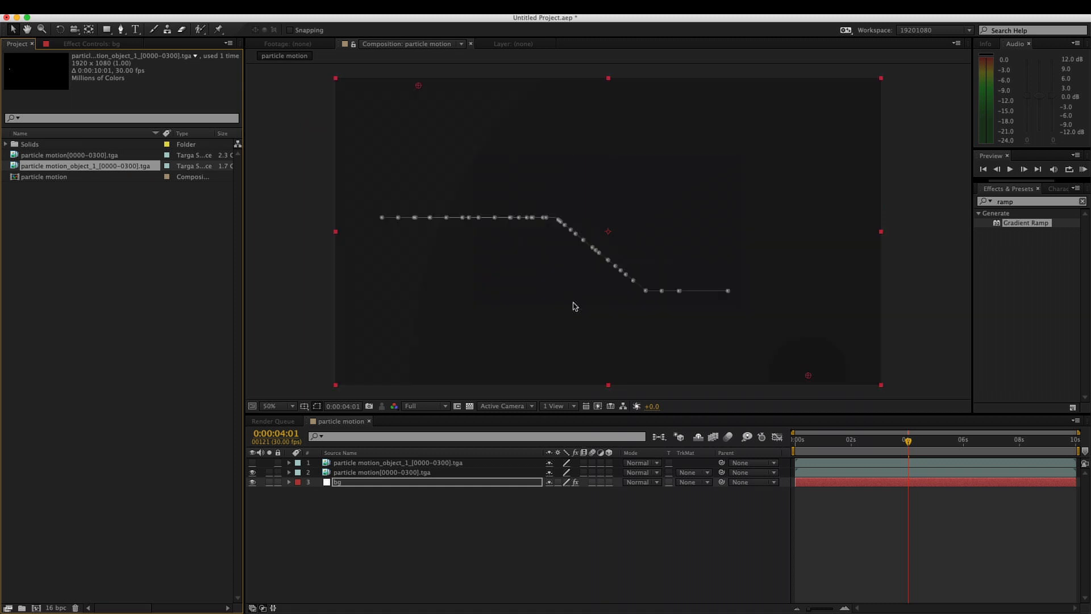
Shift the ramp's start to 1740, 1036, darken its Start Color, and compare the gradient with the Mercedes-Benz RD reference
{"action": "key", "text": "super+Tab"}
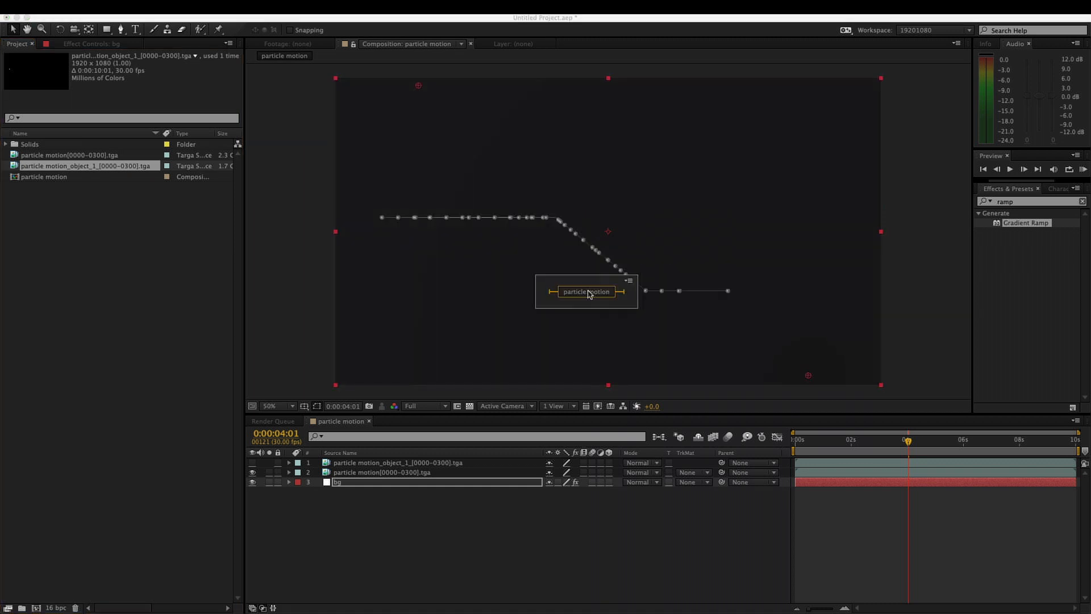
{"action": "key", "text": "super+Tab"}
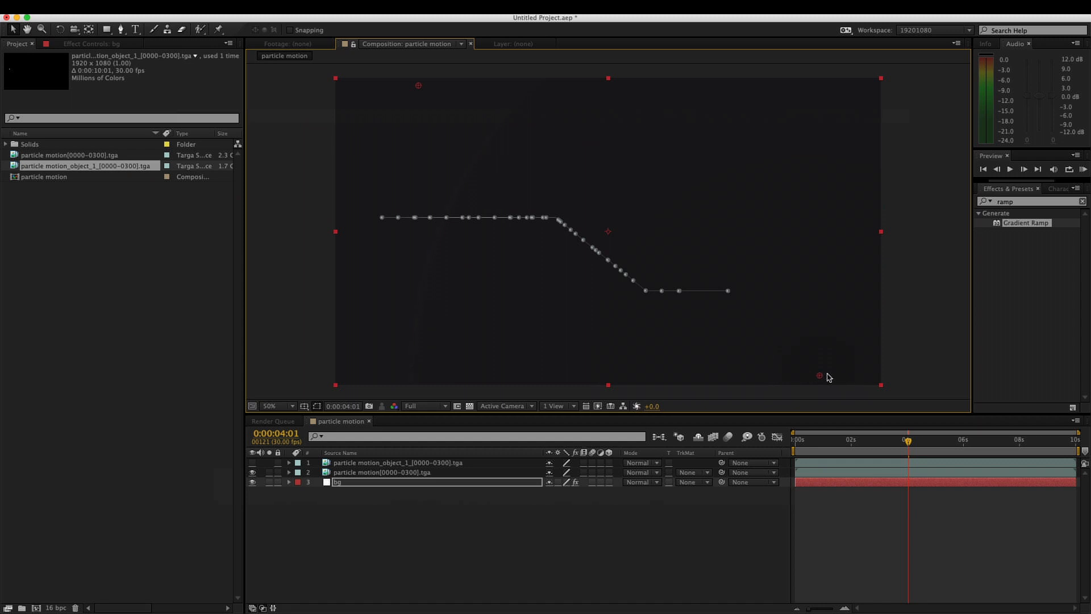
{"action": "left_click", "coordinate": [135, 46]}
{"action": "left_click", "coordinate": [137, 85]}
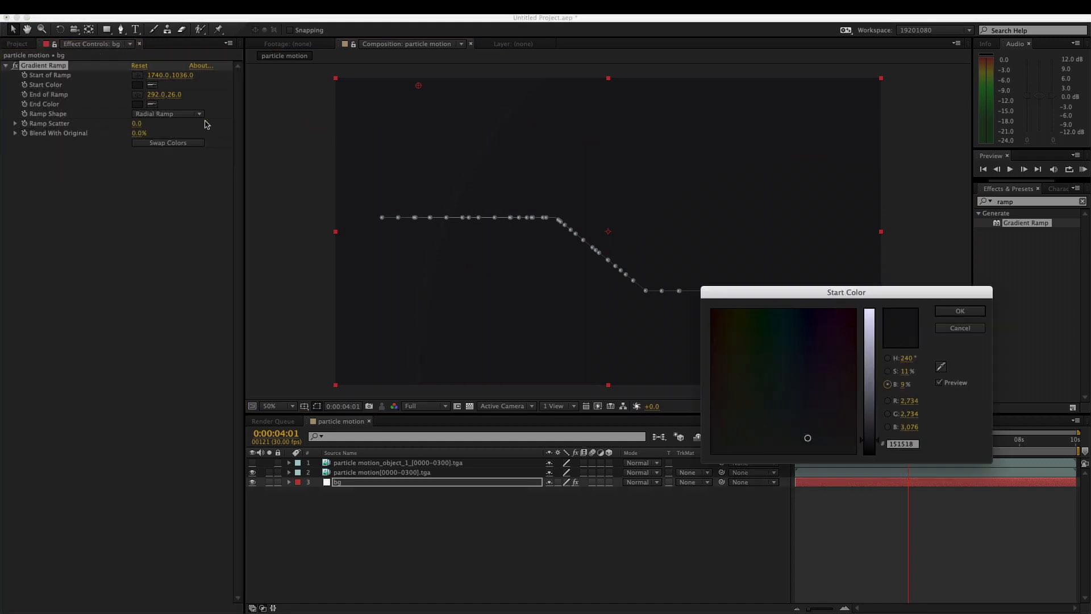
{"action": "left_click_drag", "start_coordinate": [808, 438], "coordinate": [813, 445]}
{"action": "left_click", "coordinate": [959, 312]}
{"action": "key", "text": "super+Tab"}
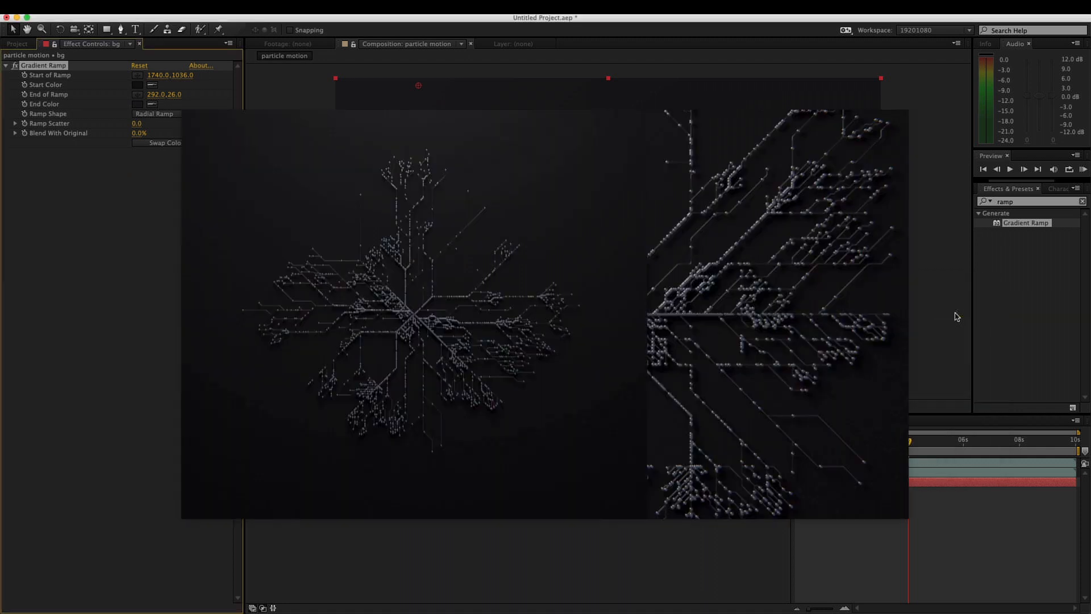
{"action": "key", "text": "super+Tab"}
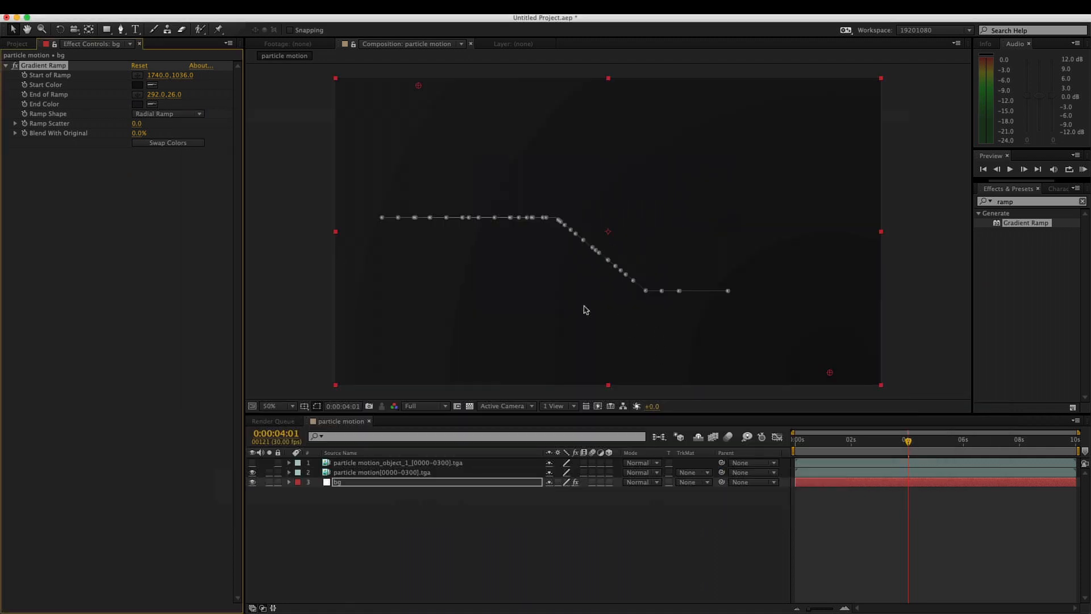
{"action": "scroll", "coordinate": [574, 305], "scroll_direction": "up", "scroll_amount": 2}
{"action": "key", "text": "super+Tab"}
{"action": "key", "text": "super+Tab"}
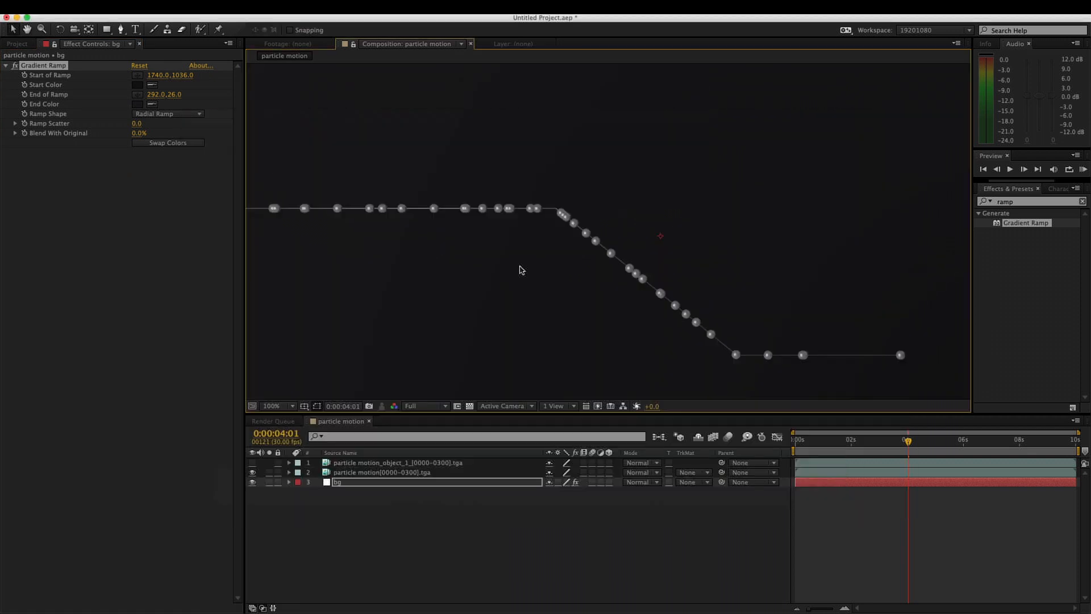
Duplicate the particle motion[0000-0300].tga layer, give the upper copy a Luma track matte, and check the isolated spheres with the lower copy hidden
{"action": "left_click", "coordinate": [384, 464]}
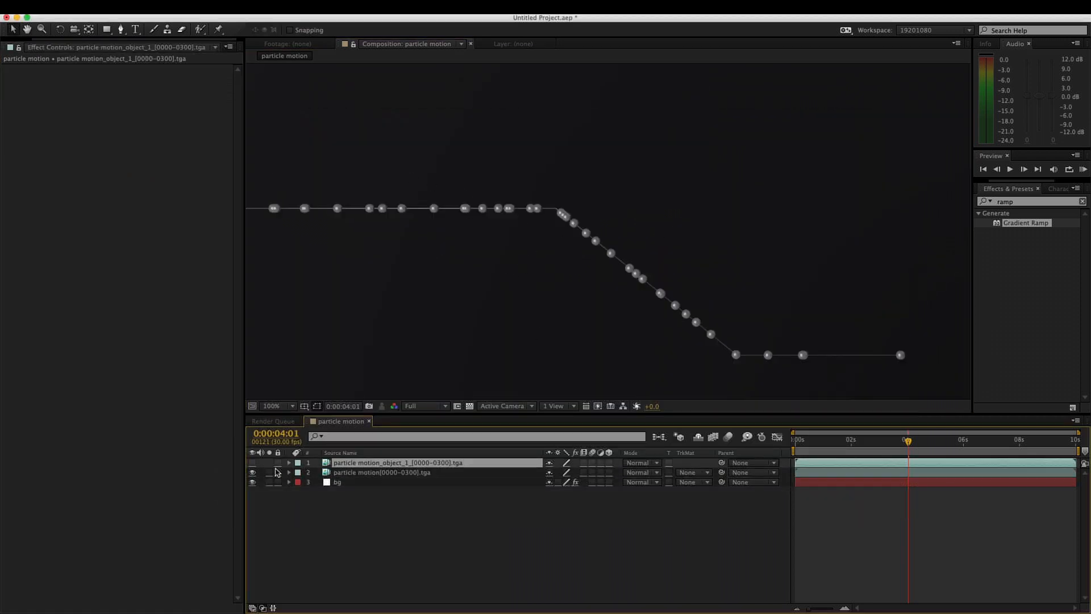
{"action": "left_click", "coordinate": [362, 473]}
{"action": "key", "text": "super+d"}
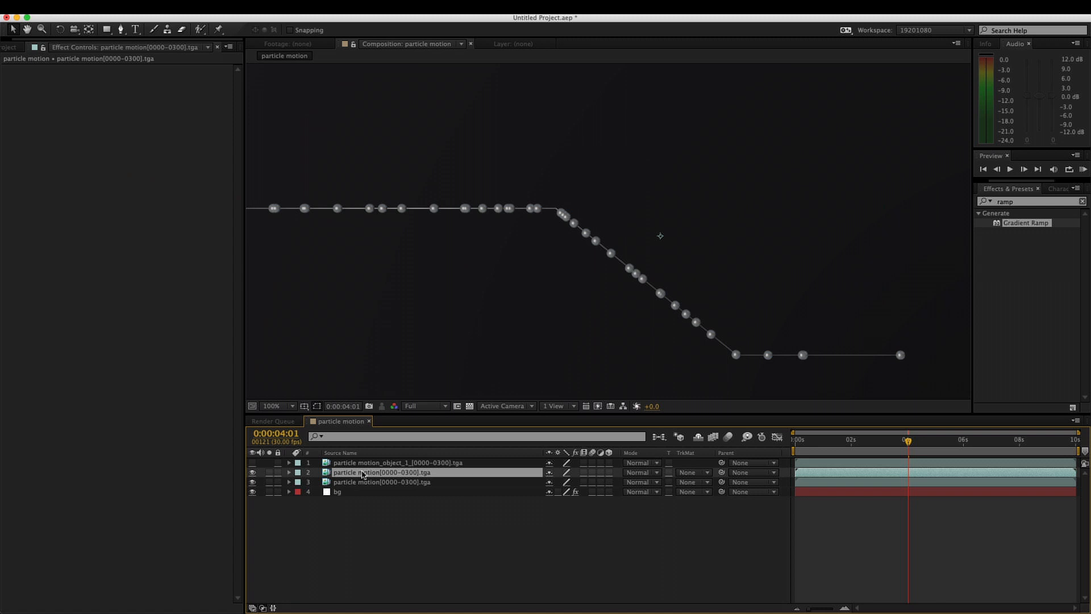
{"action": "left_click", "coordinate": [633, 475]}
{"action": "left_click", "coordinate": [577, 474]}
{"action": "left_click", "coordinate": [696, 473]}
{"action": "left_click", "coordinate": [717, 527]}
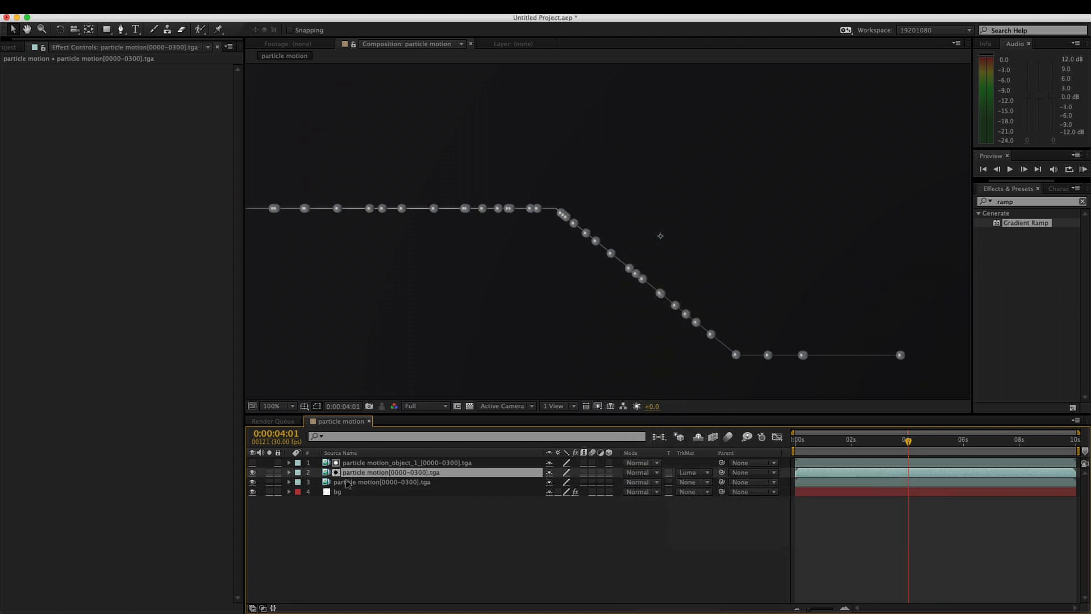
{"action": "left_click", "coordinate": [253, 482]}
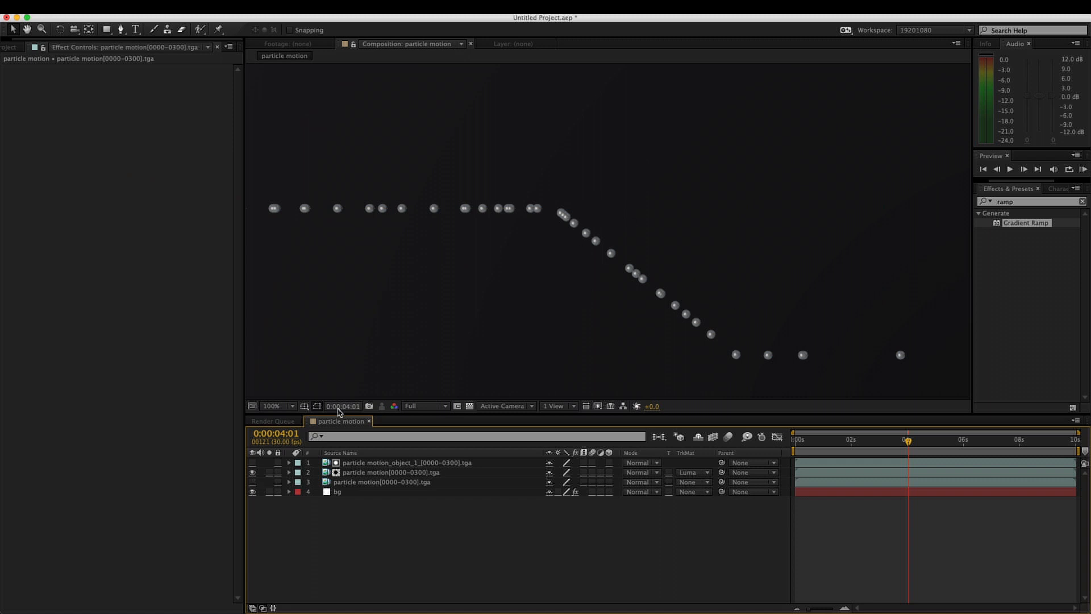
{"action": "left_click", "coordinate": [252, 482]}
Duplicate the unmatted particle motion[0000-0300].tga layer and toggle the new copy's visibility to compare the line brightness
{"action": "left_click", "coordinate": [362, 483]}
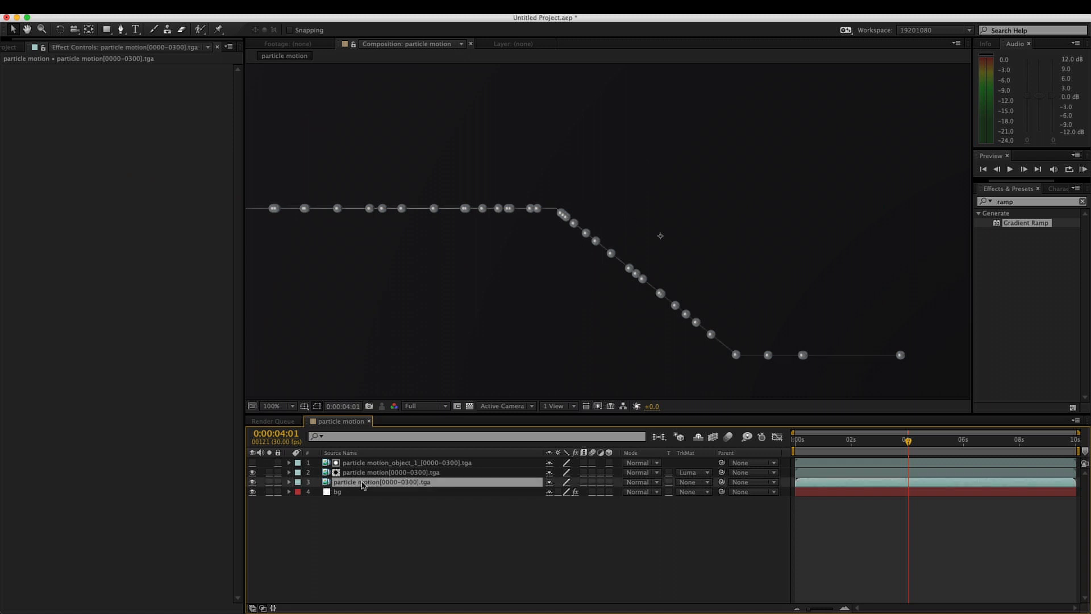
{"action": "key", "text": "super+d"}
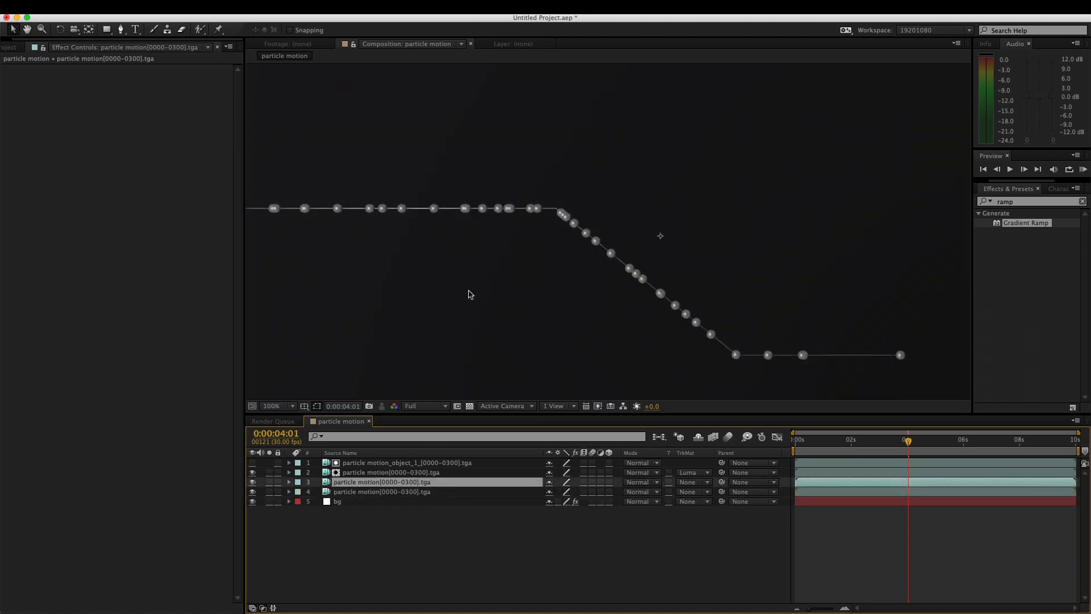
{"action": "left_click", "coordinate": [358, 491], "text": "shift"}
{"action": "left_click", "coordinate": [378, 523]}
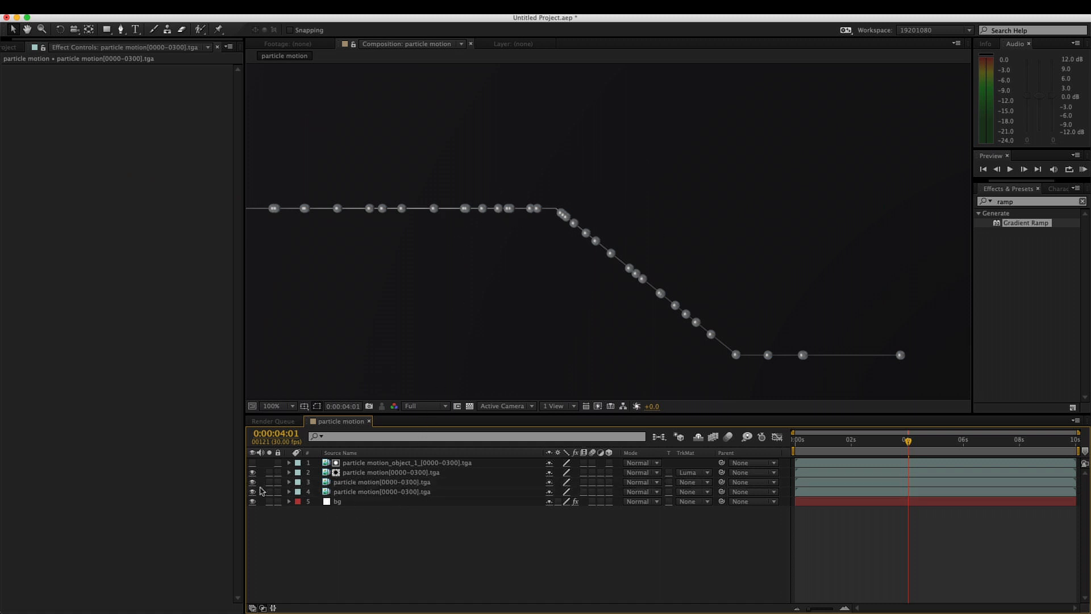
{"action": "left_click", "coordinate": [253, 484]}
{"action": "left_click", "coordinate": [253, 484]}
{"action": "left_click", "coordinate": [253, 484]}
{"action": "scroll", "coordinate": [543, 225], "scroll_direction": "down", "scroll_amount": 1}
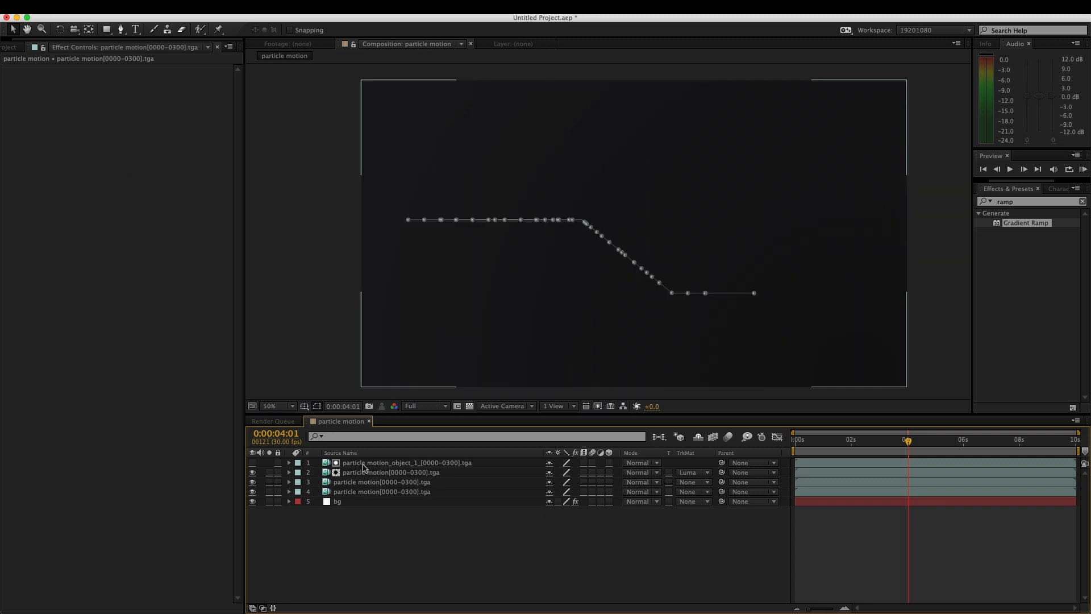
Apply the Levels effect to the luma-matted particle motion layer
{"action": "left_click", "coordinate": [350, 492]}
{"action": "left_click", "coordinate": [357, 474]}
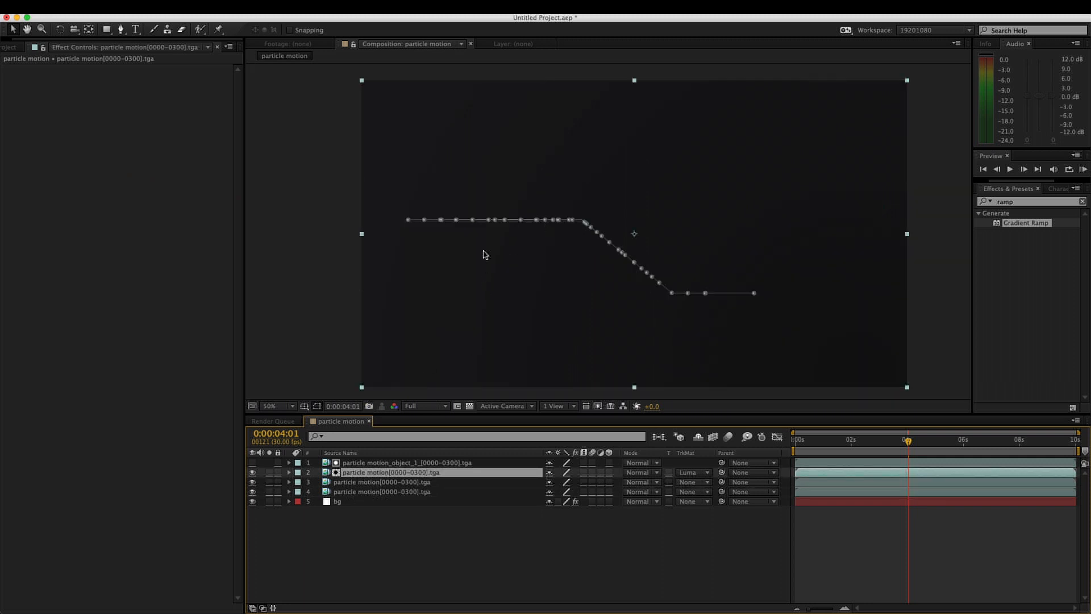
{"action": "scroll", "coordinate": [486, 260], "scroll_direction": "up", "scroll_amount": 1}
{"action": "left_click", "coordinate": [1017, 202]}
{"action": "type", "text": "level"}
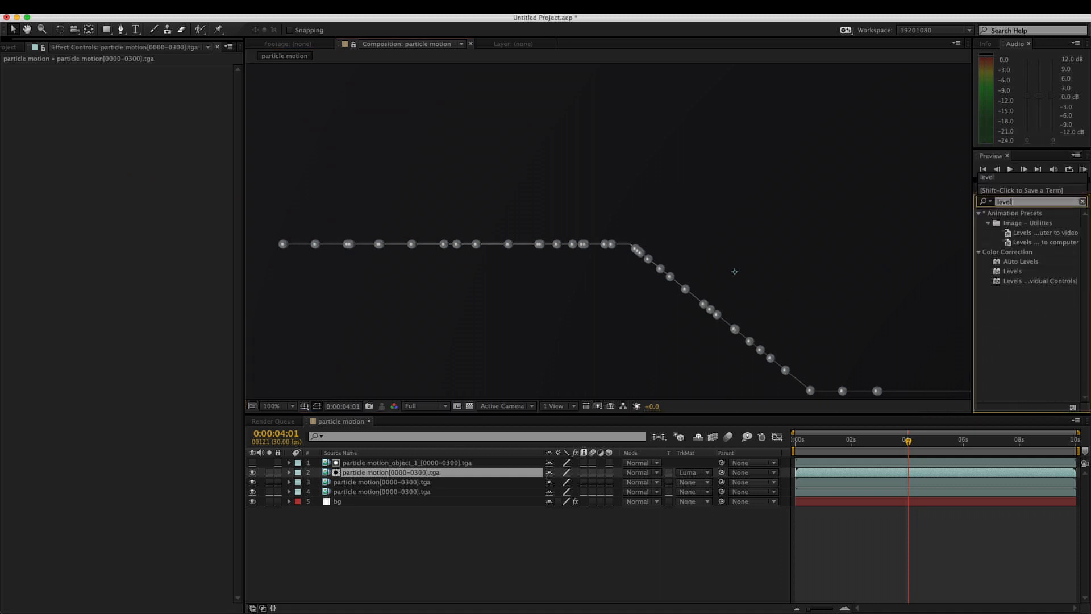
{"action": "left_click", "coordinate": [1020, 271]}
{"action": "left_click_drag", "start_coordinate": [1013, 271], "coordinate": [123, 137]}
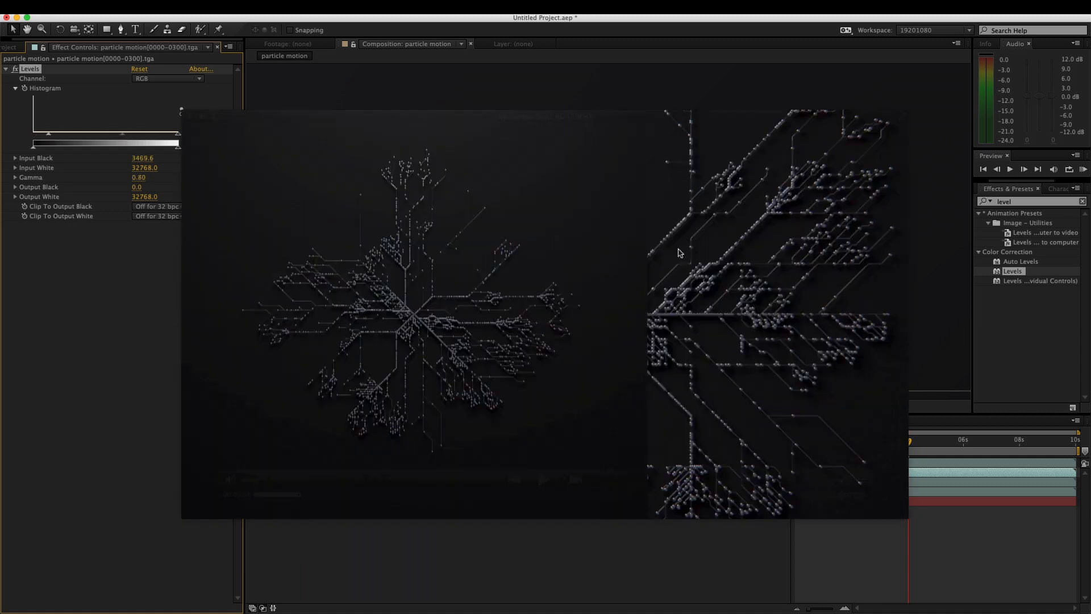
Try brightening the matted spheres with Levels at Input White 24029.9 and Gamma 1.19, and remove the effect
{"action": "left_click_drag", "start_coordinate": [157, 135], "coordinate": [139, 134]}
{"action": "key", "text": "super+z"}
{"action": "left_click_drag", "start_coordinate": [49, 136], "coordinate": [19, 142]}
{"action": "scroll", "coordinate": [600, 347], "scroll_direction": "down", "scroll_amount": 1}
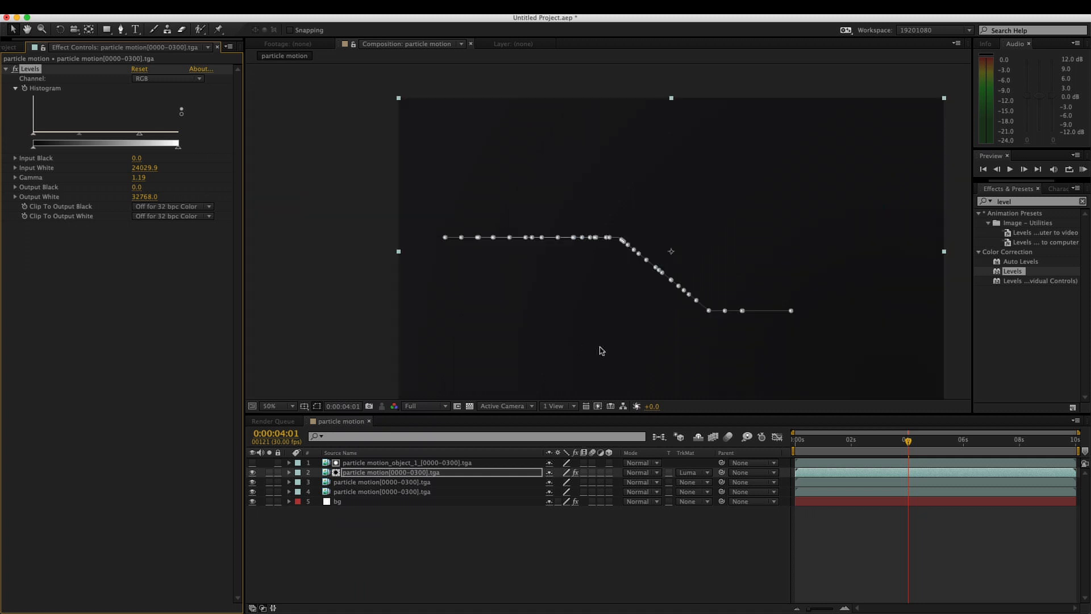
{"action": "key", "text": "super+z"}
{"action": "key", "text": "Delete"}
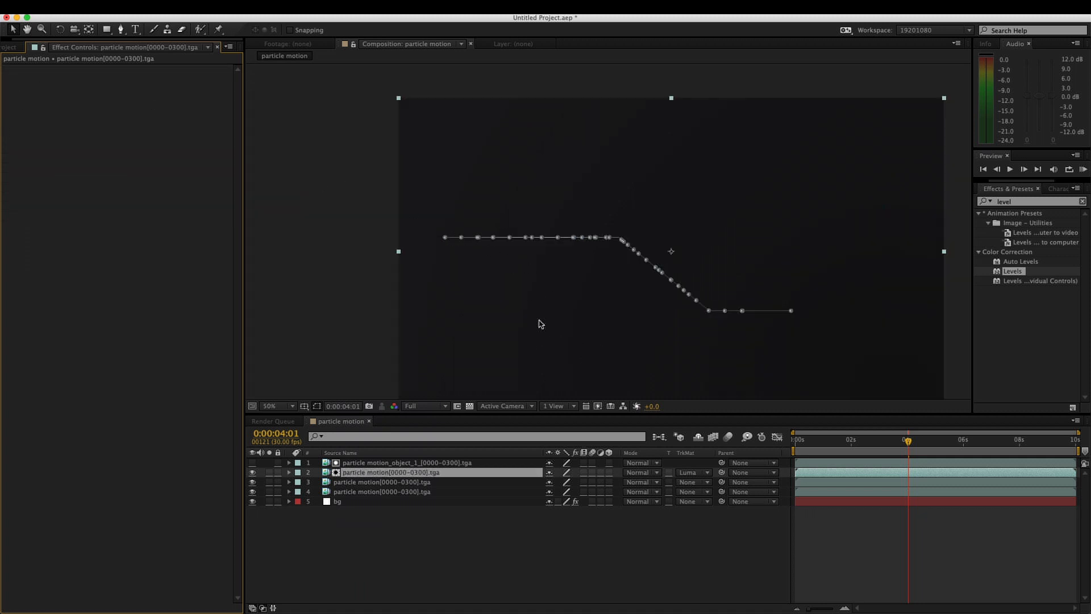
Try a Drop Shadow on the luma-matted layer with 100% opacity, 183° direction, distance 142 and softness 68, and remove it from that layer
{"action": "middle_click_drag", "start_coordinate": [534, 324], "coordinate": [539, 306]}
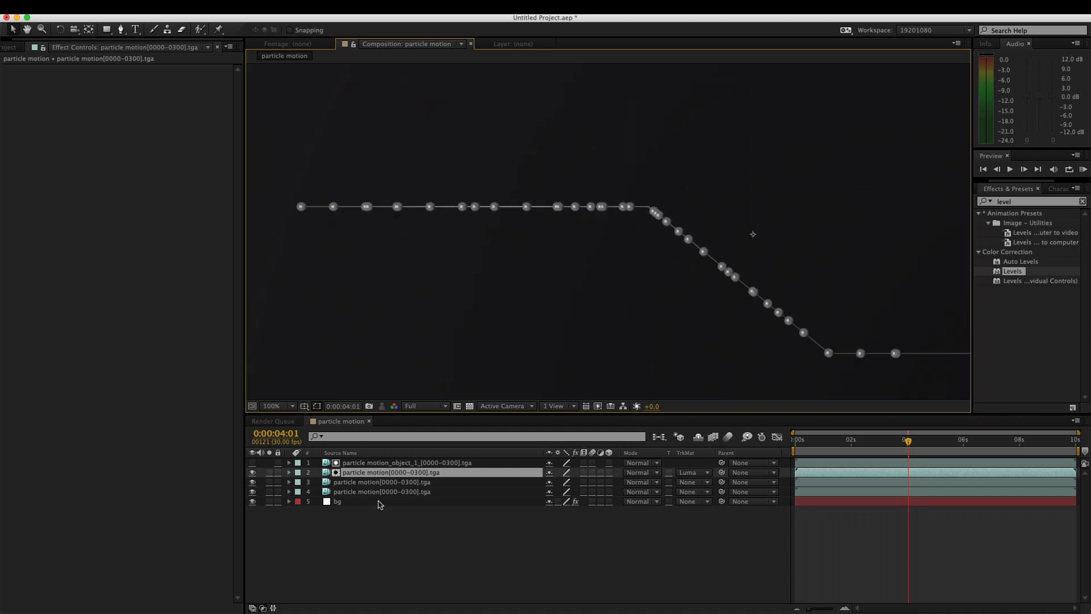
{"action": "double_click", "coordinate": [1032, 206]}
{"action": "type", "text": "drop"}
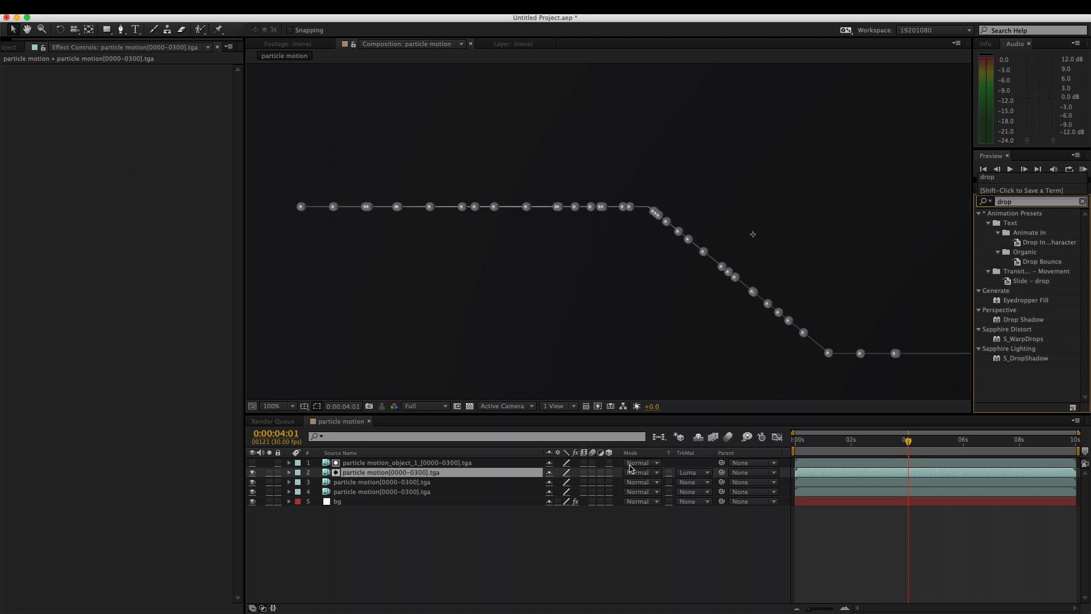
{"action": "double_click", "coordinate": [1015, 321]}
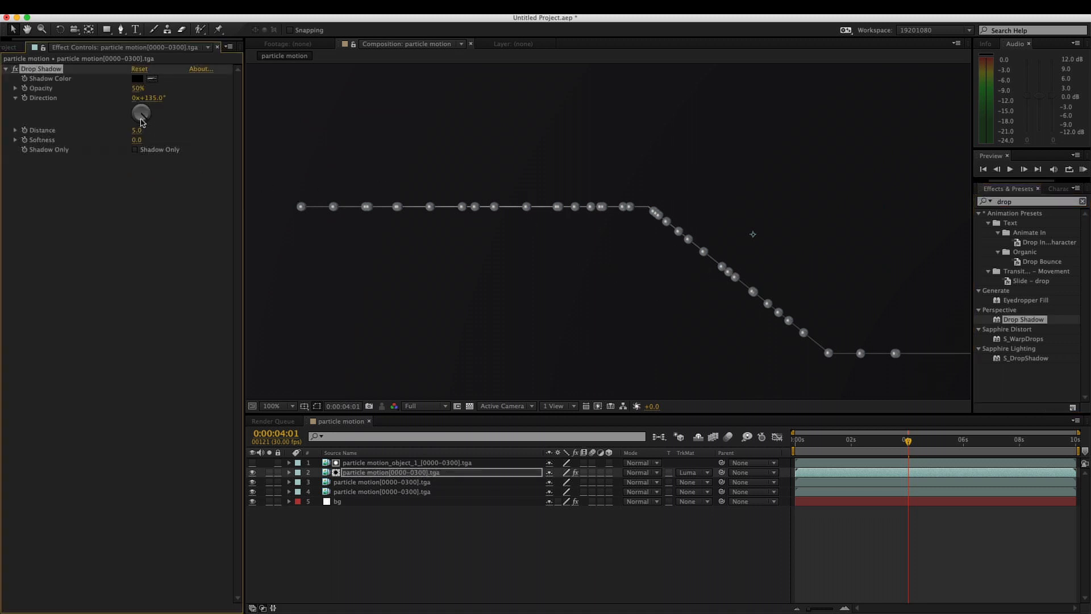
{"action": "left_click_drag", "start_coordinate": [139, 89], "coordinate": [452, 127]}
{"action": "left_click_drag", "start_coordinate": [138, 131], "coordinate": [358, 139]}
{"action": "left_click_drag", "start_coordinate": [136, 141], "coordinate": [170, 139]}
{"action": "key", "text": "Delete"}
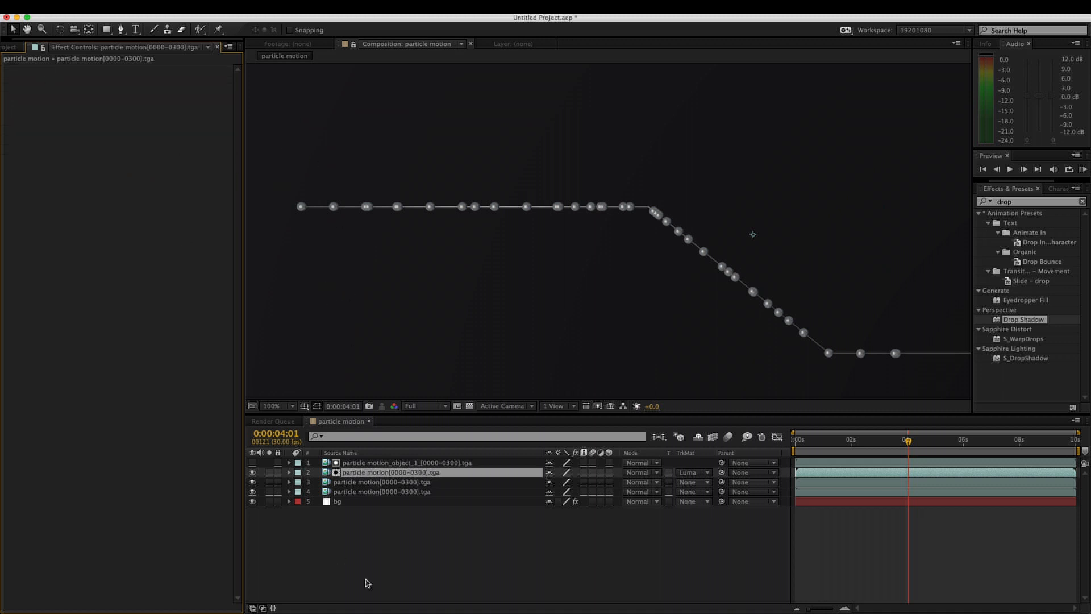
Pre-compose the object buffer and its luma-matted particle layer as "sphere" and apply the same Drop Shadow to the pre-comp
{"action": "left_click", "coordinate": [401, 463]}
{"action": "left_click", "coordinate": [401, 473], "text": "shift"}
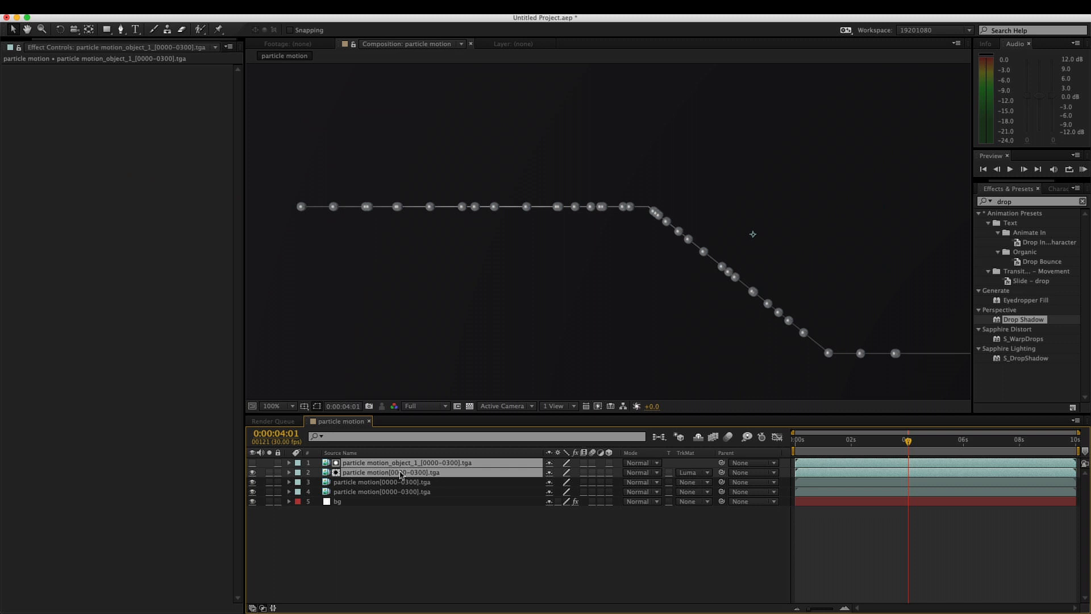
{"action": "key", "text": "super+shift+c"}
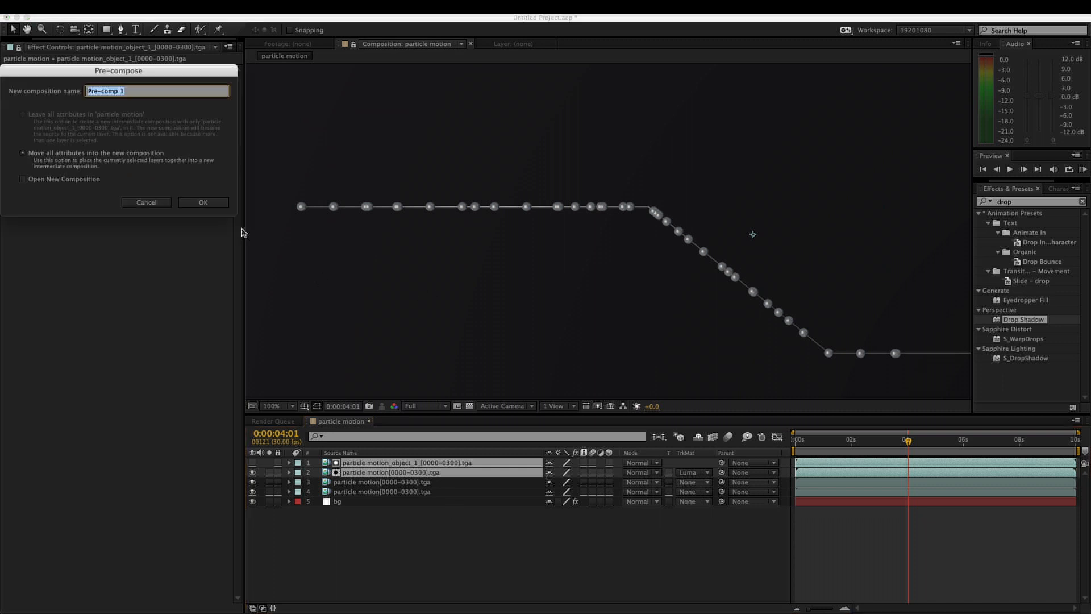
{"action": "type", "text": "sphere"}
{"action": "key", "text": "Return"}
{"action": "key", "text": "super+alt+shift+e"}
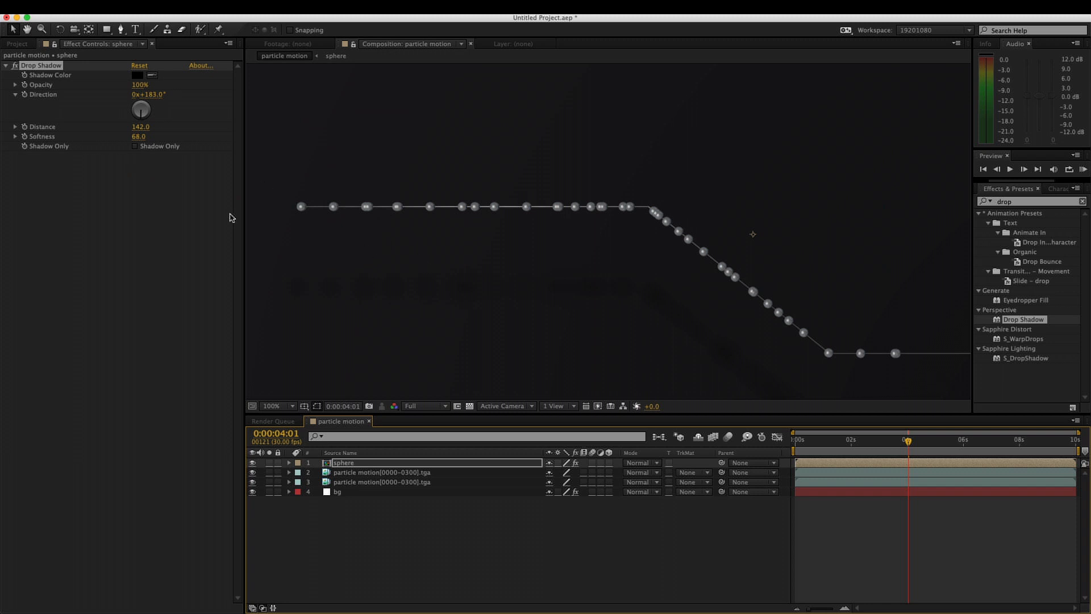
Reduce the sphere layer's Drop Shadow to a distance of 5 and a softness of 10
{"action": "left_click_drag", "start_coordinate": [139, 127], "coordinate": [105, 126]}
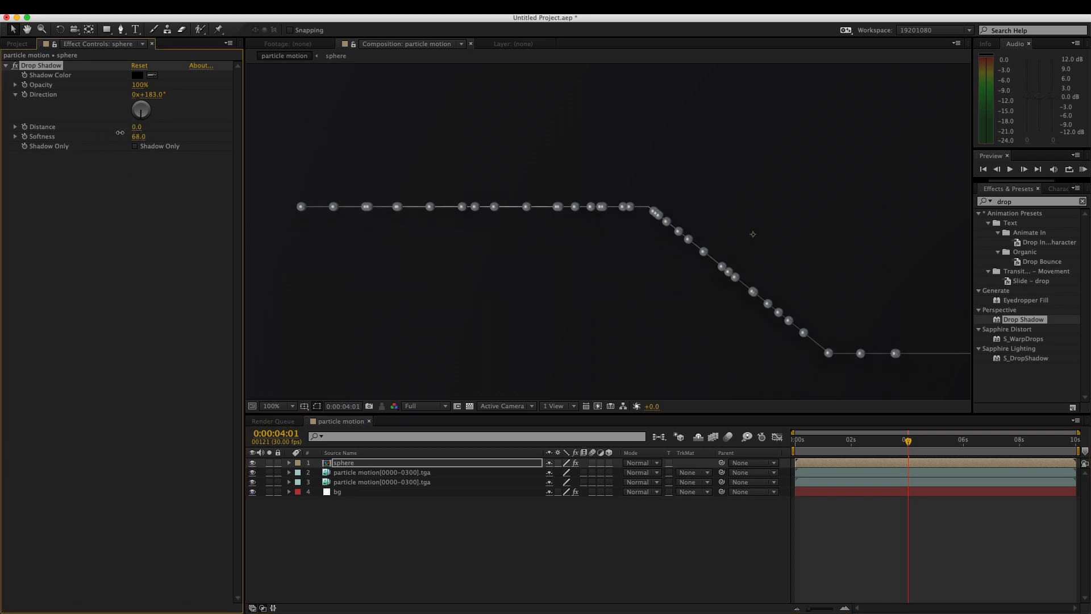
{"action": "left_click_drag", "start_coordinate": [136, 136], "coordinate": [6, 134]}
{"action": "scroll", "coordinate": [332, 213], "scroll_direction": "up", "scroll_amount": 1}
{"action": "left_click_drag", "start_coordinate": [346, 207], "coordinate": [451, 261]}
{"action": "scroll", "coordinate": [430, 196], "scroll_direction": "down", "scroll_amount": 1}
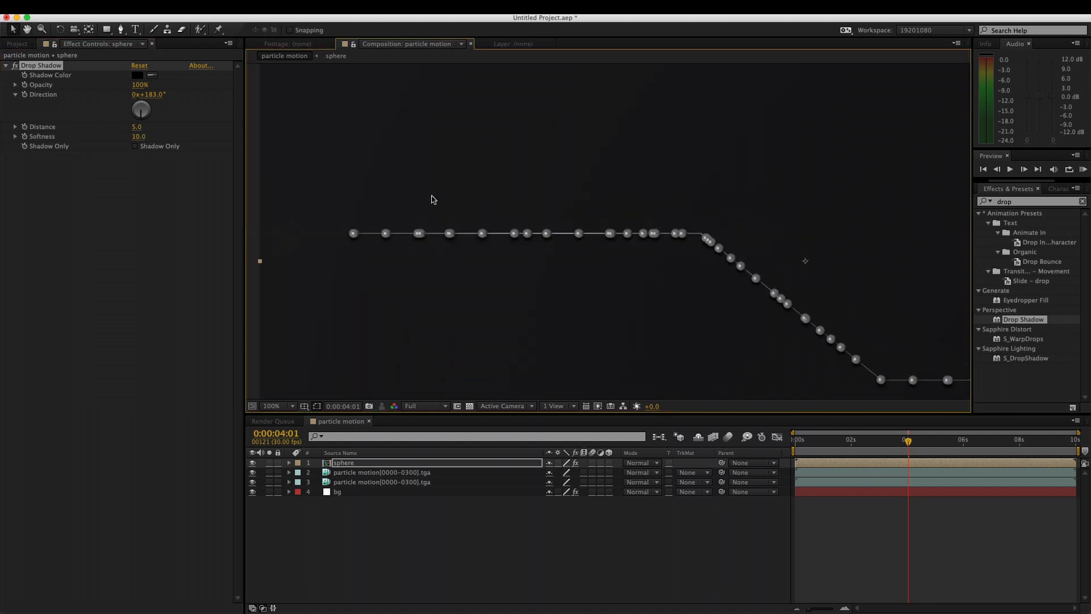
{"action": "left_click_drag", "start_coordinate": [434, 199], "coordinate": [347, 184]}
Set the sphere shadow's distance to 8 and check it against the Mercedes-Benz RD reference
{"action": "left_click", "coordinate": [137, 127]}
{"action": "type", "text": "8"}
{"action": "key", "text": "Return"}
{"action": "key", "text": "super+Tab"}
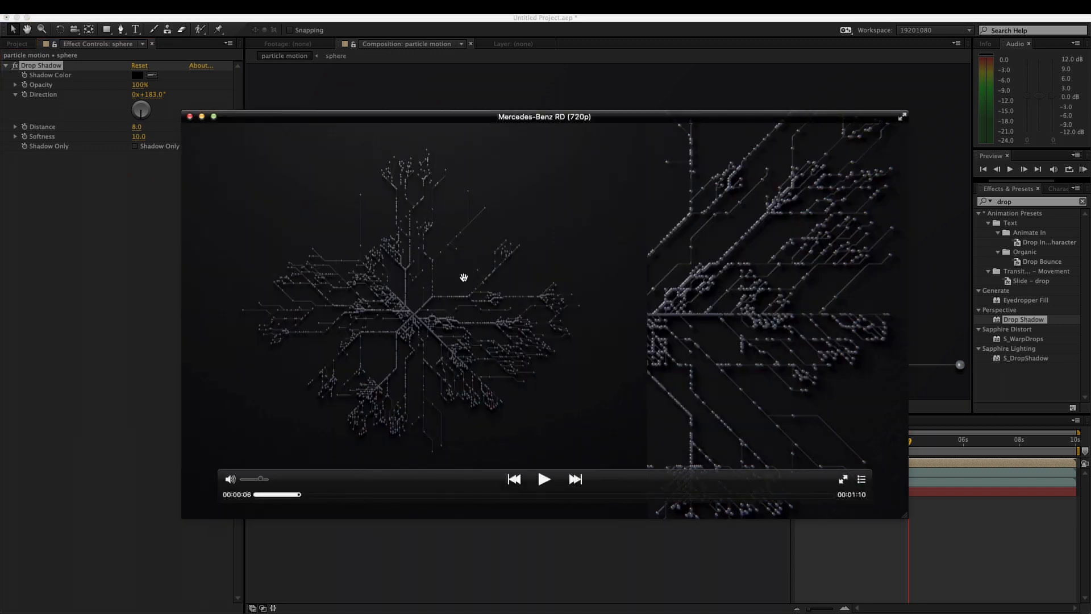
{"action": "key", "text": "super+Tab"}
Set the sphere layer's Drop Shadow opacity to 97%, and its distance and softness to 15 each
{"action": "left_click_drag", "start_coordinate": [139, 85], "coordinate": [134, 85]}
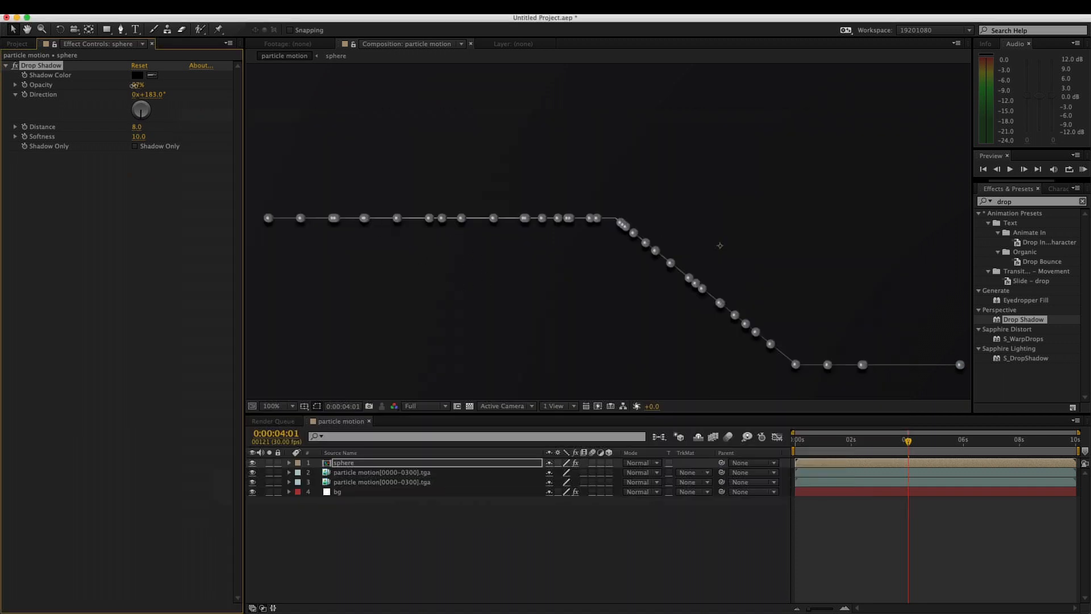
{"action": "key", "text": "comma"}
{"action": "key", "text": "comma"}
{"action": "left_click", "coordinate": [136, 126]}
{"action": "type", "text": "15"}
{"action": "key", "text": "Tab"}
{"action": "key", "text": "Return"}
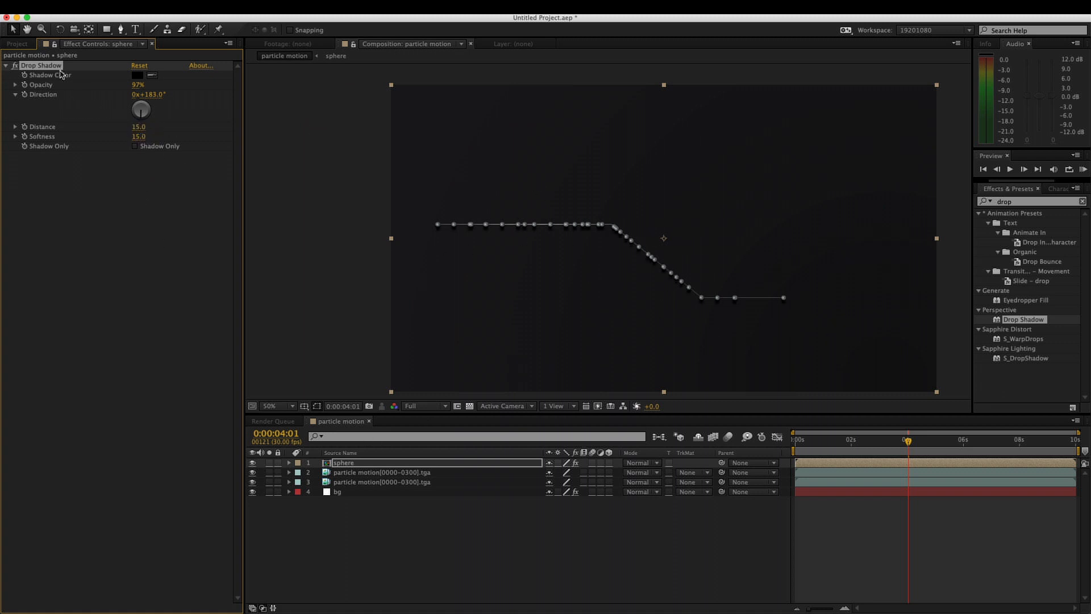
Paste the sphere layer's Drop Shadow onto the lower particle motion[0000-0300].tga layer
{"action": "left_click", "coordinate": [380, 482]}
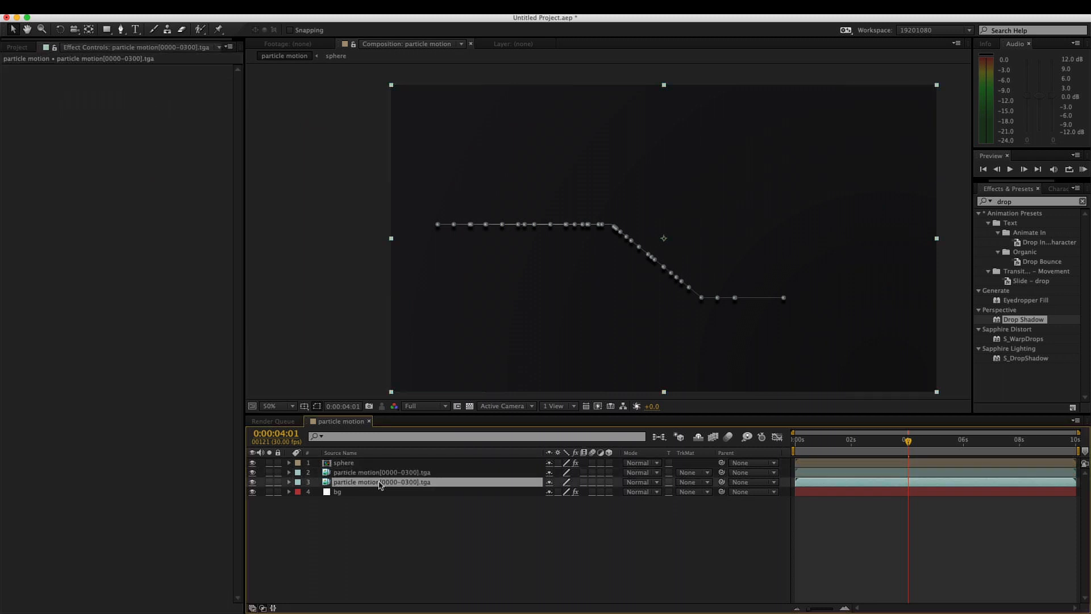
{"action": "key", "text": "super+v"}
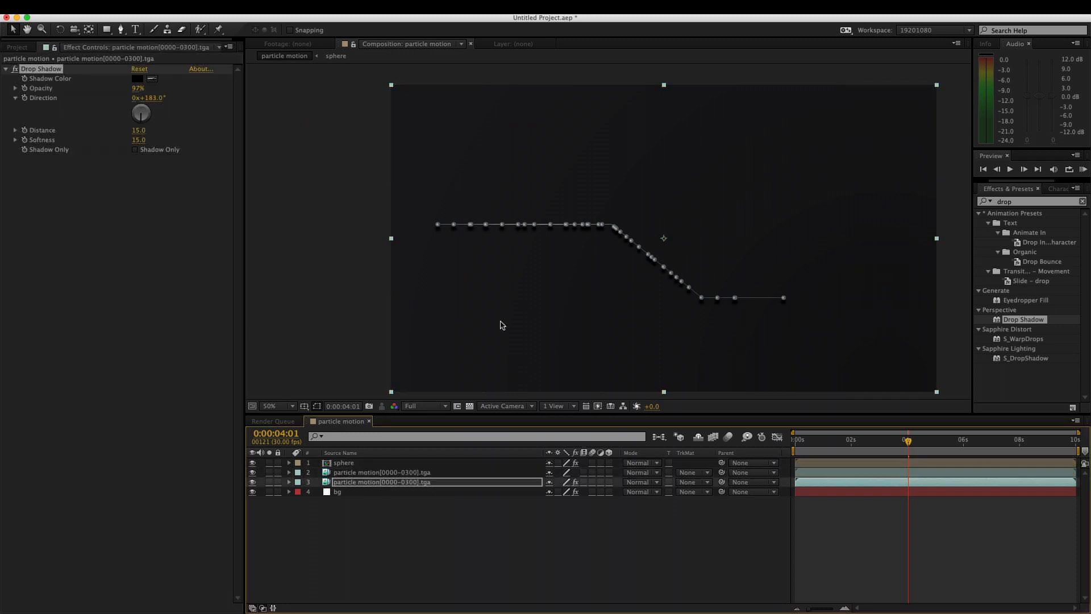
{"action": "key", "text": "period"}
{"action": "key", "text": "period"}
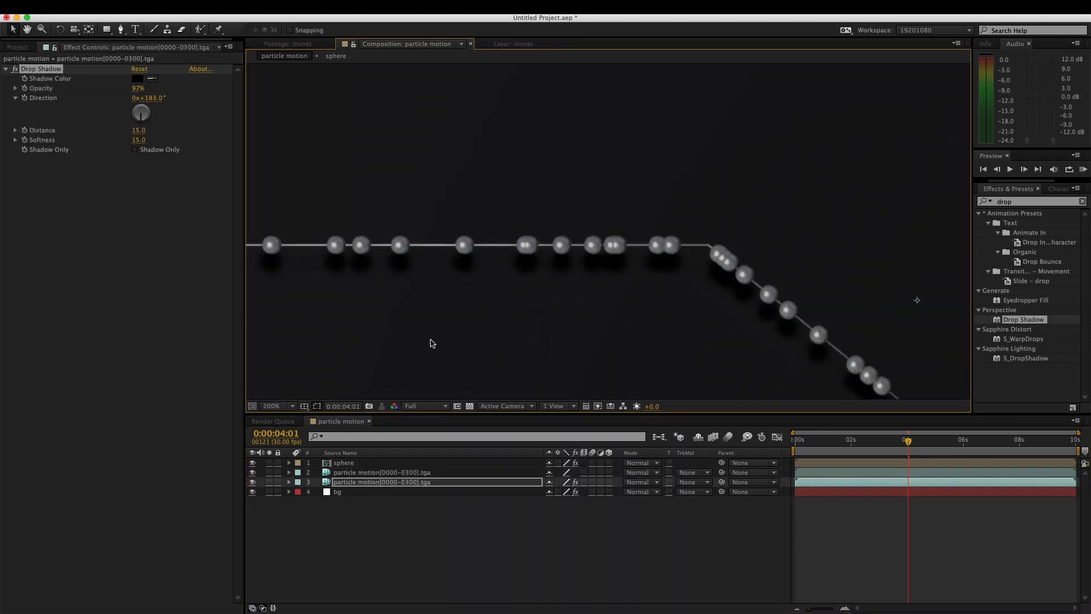
Set the lower particle layer's Drop Shadow opacity to 100%, distance to 9 and softness to 7
{"action": "left_click_drag", "start_coordinate": [140, 131], "coordinate": [126, 136]}
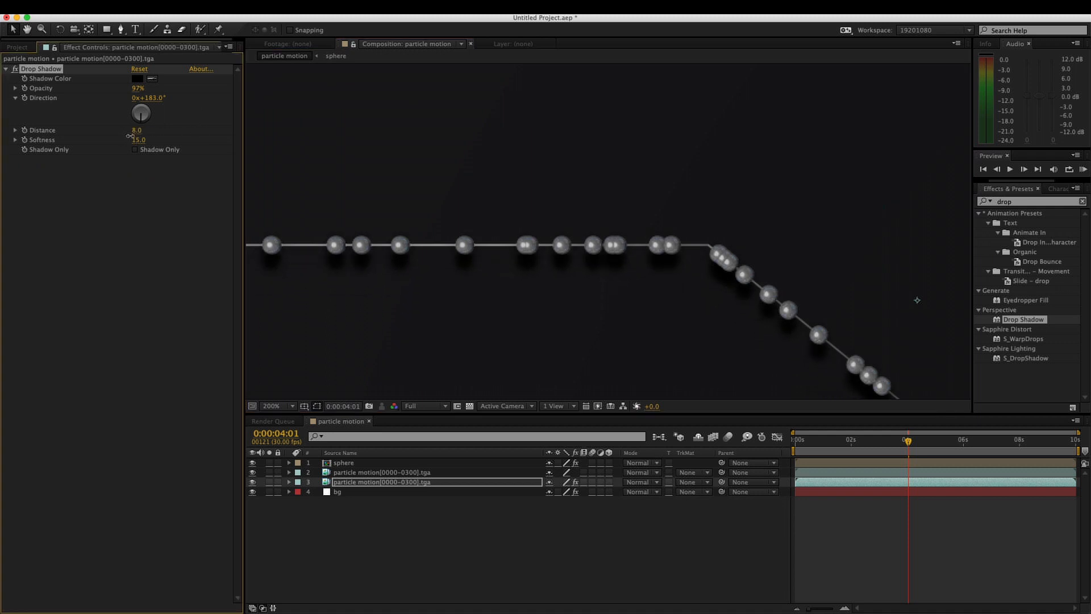
{"action": "left_click_drag", "start_coordinate": [131, 137], "coordinate": [126, 140]}
{"action": "left_click_drag", "start_coordinate": [140, 89], "coordinate": [228, 89]}
{"action": "left_click_drag", "start_coordinate": [138, 140], "coordinate": [119, 140]}
Try a larger Drop Shadow distance on the lower particle motion layer and undo it
{"action": "left_click", "coordinate": [403, 473]}
{"action": "left_click", "coordinate": [400, 482], "text": "shift"}
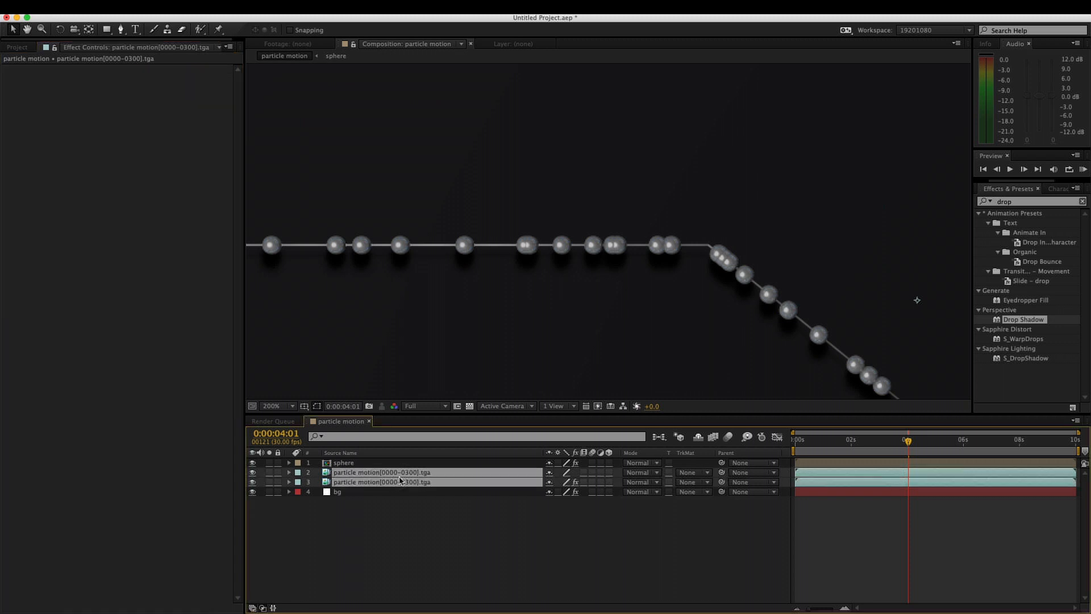
{"action": "left_click", "coordinate": [371, 483]}
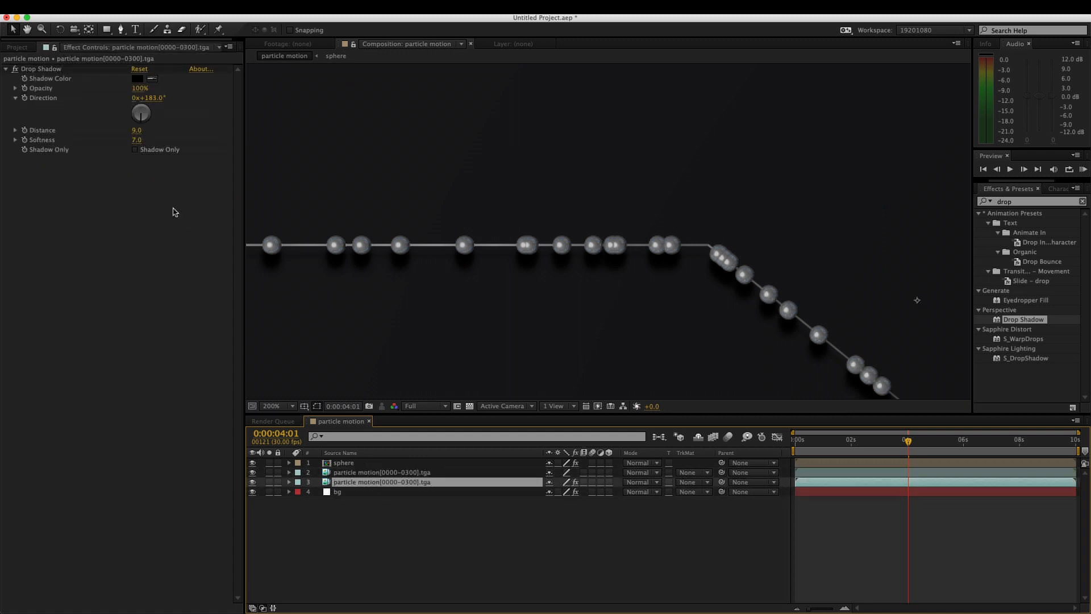
{"action": "left_click_drag", "start_coordinate": [138, 132], "coordinate": [195, 137]}
{"action": "key", "text": "super+z"}
{"action": "left_click", "coordinate": [369, 529]}
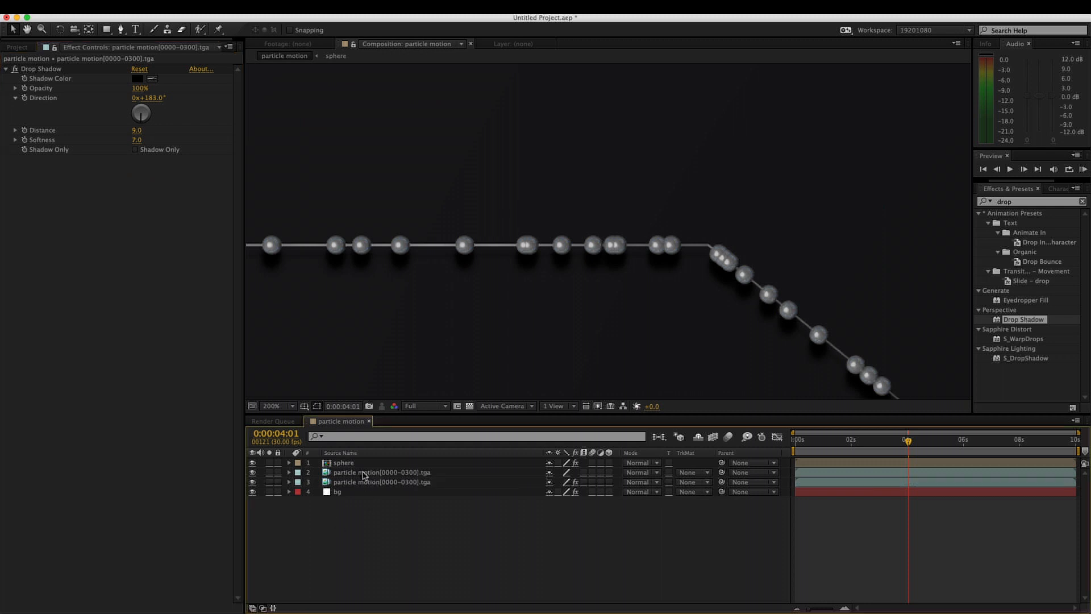
Delete the upper particle motion[0000-0300].tga layer that has no Drop Shadow
{"action": "left_click", "coordinate": [366, 476]}
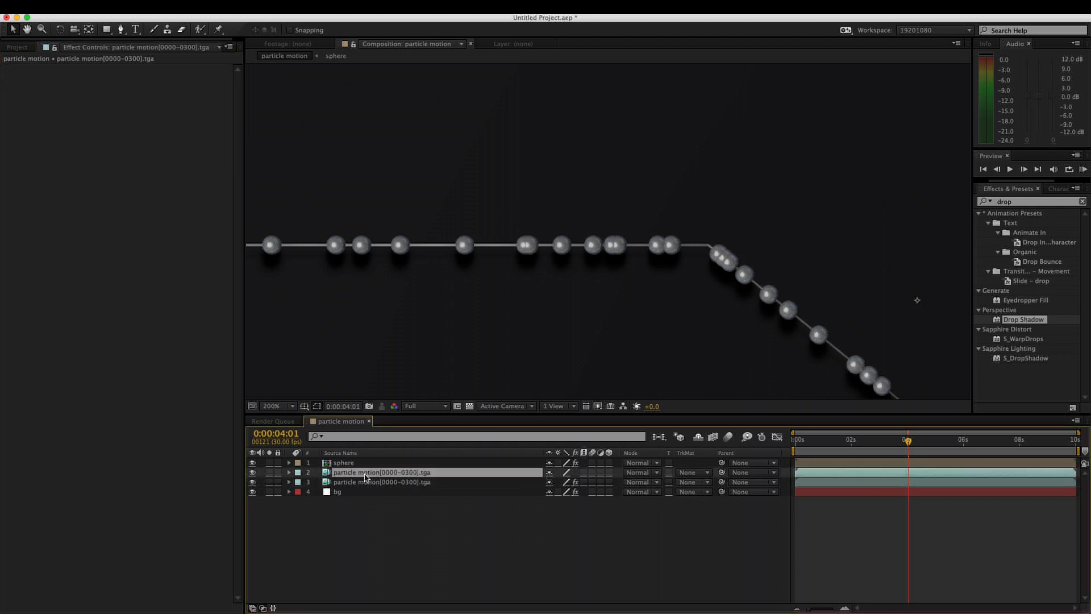
{"action": "key", "text": "Delete"}
{"action": "left_click", "coordinate": [366, 477]}
{"action": "left_click", "coordinate": [343, 463]}
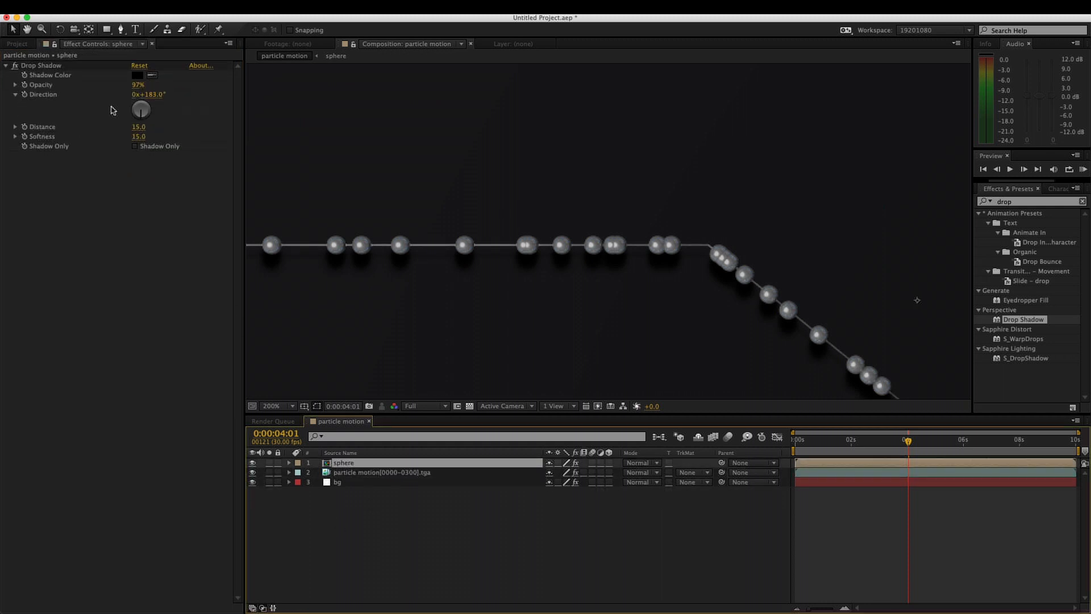
Add the particle motion_object_1 buffer sequence to the composition between the sphere and particle motion layers
{"action": "left_click", "coordinate": [17, 44]}
{"action": "left_click", "coordinate": [52, 166]}
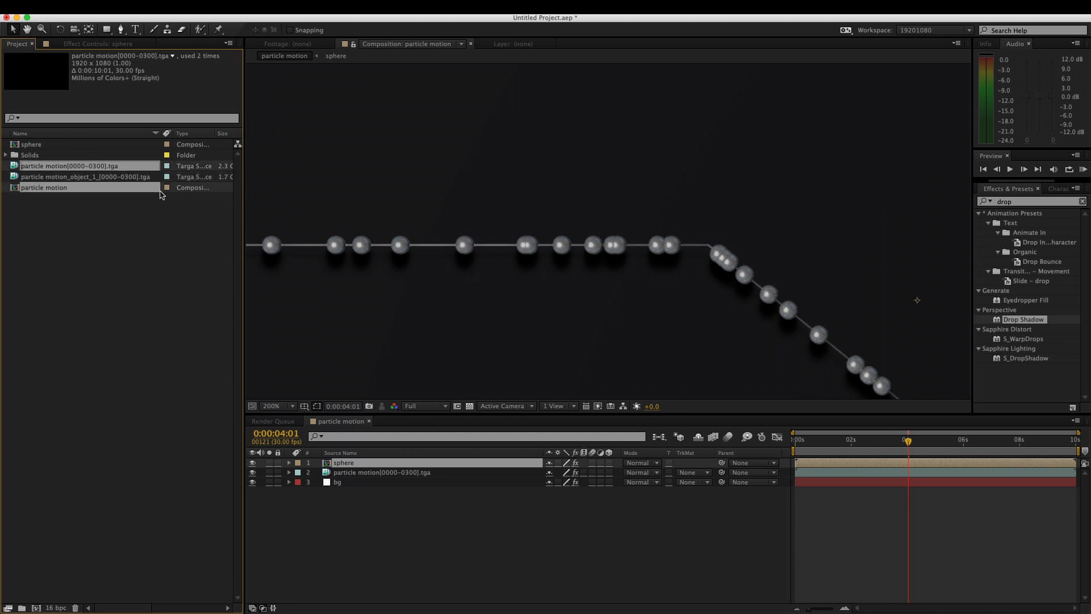
{"action": "left_click", "coordinate": [127, 177]}
{"action": "left_click_drag", "start_coordinate": [309, 443], "coordinate": [355, 471]}
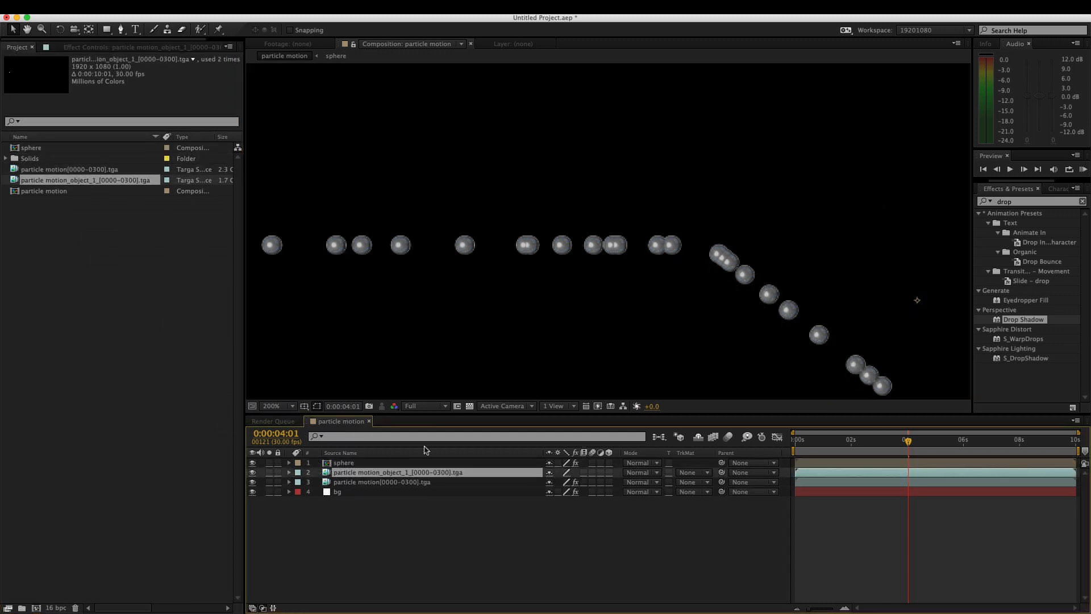
Apply the Invert effect to the particle motion_object_1 buffer layer
{"action": "double_click", "coordinate": [401, 474]}
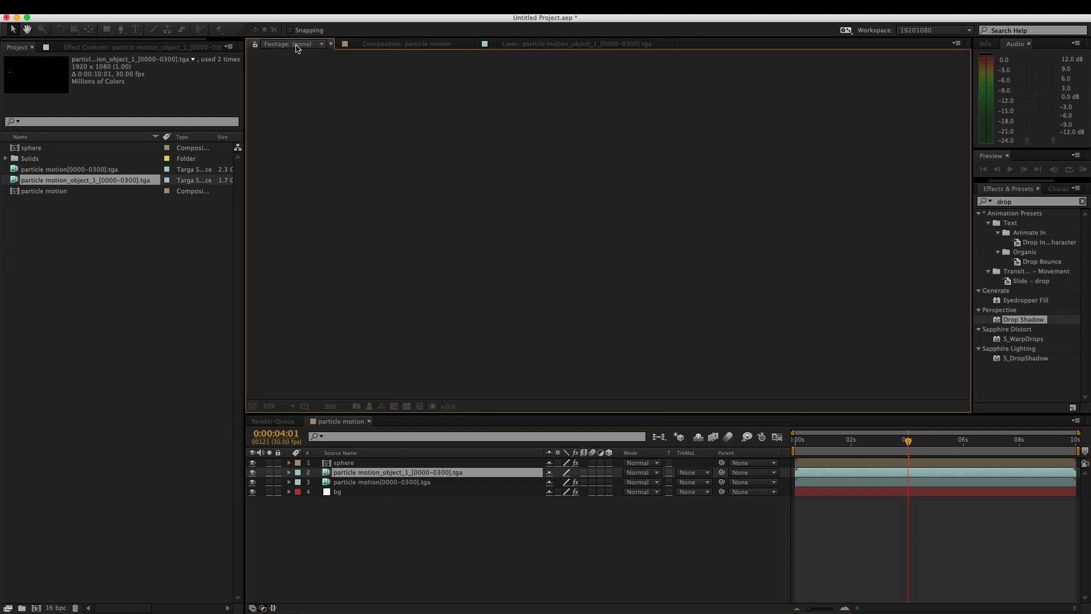
{"action": "left_click", "coordinate": [1018, 203]}
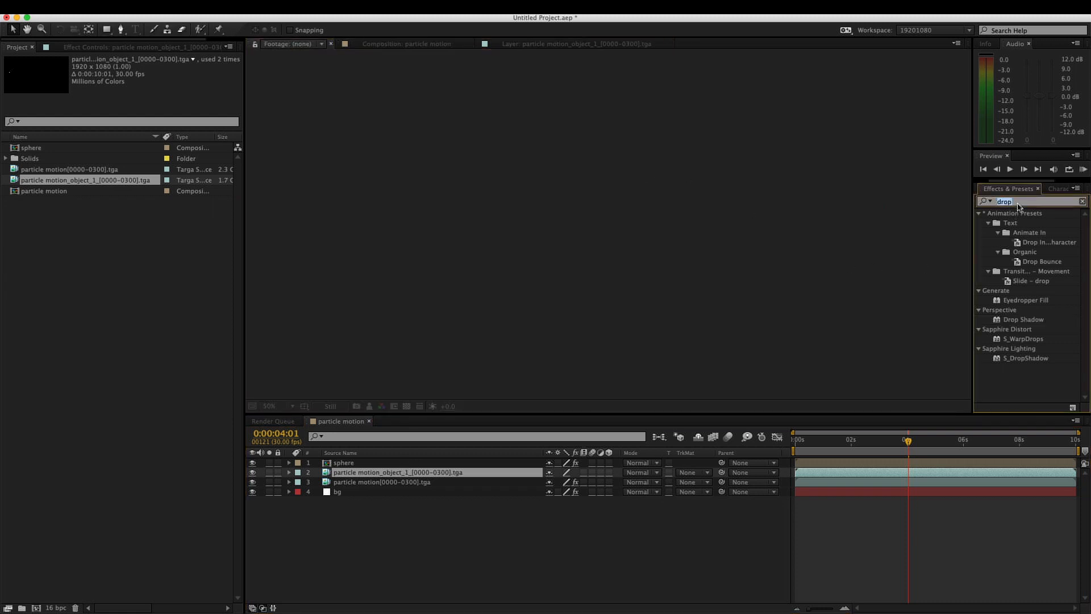
{"action": "key", "text": "BackSpace"}
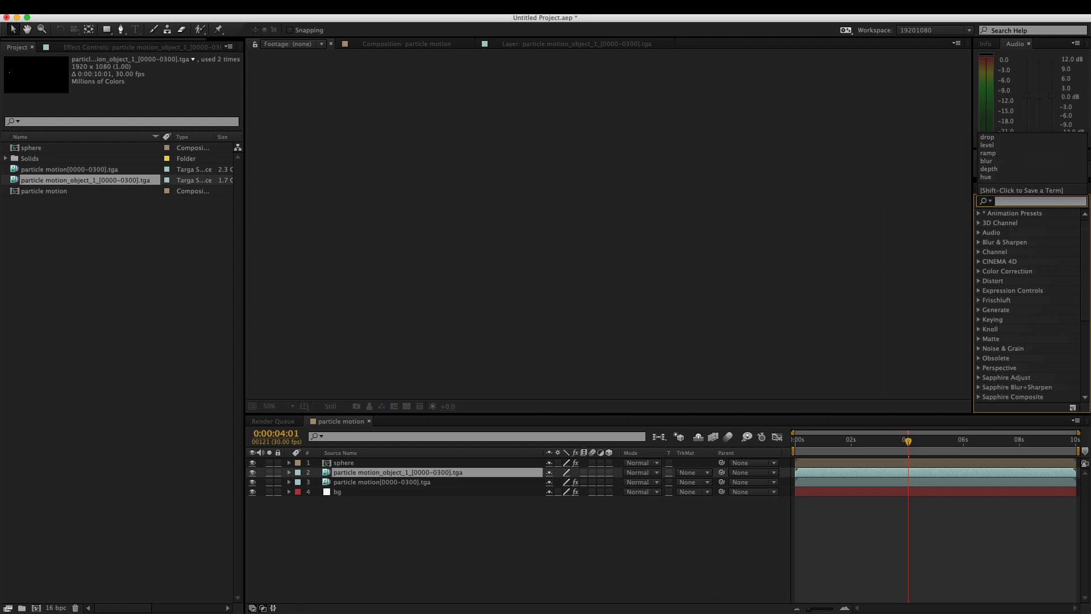
{"action": "type", "text": "i"}
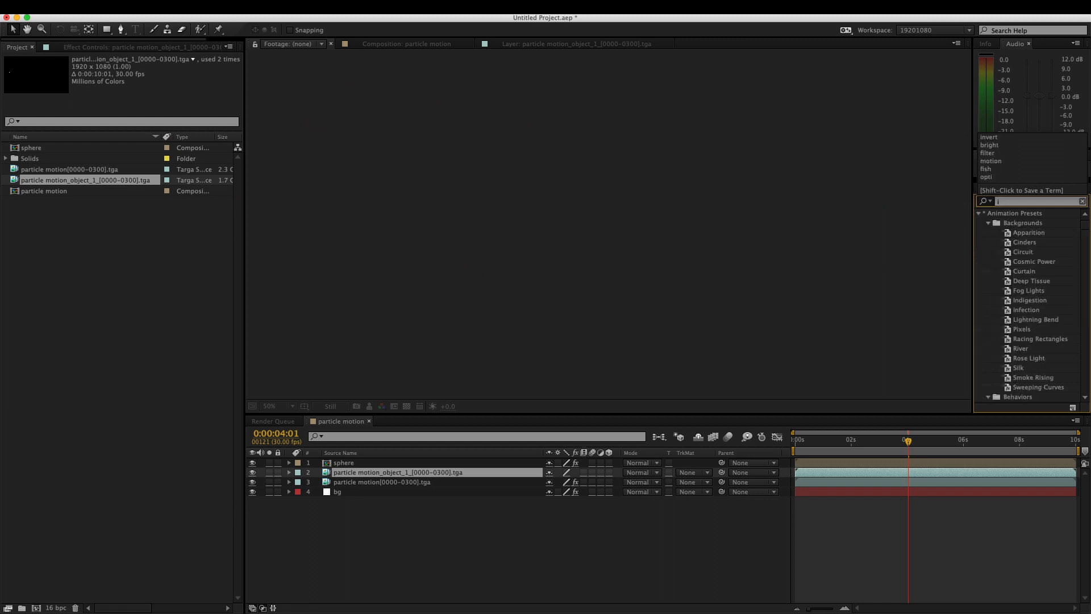
{"action": "key", "text": "BackSpace"}
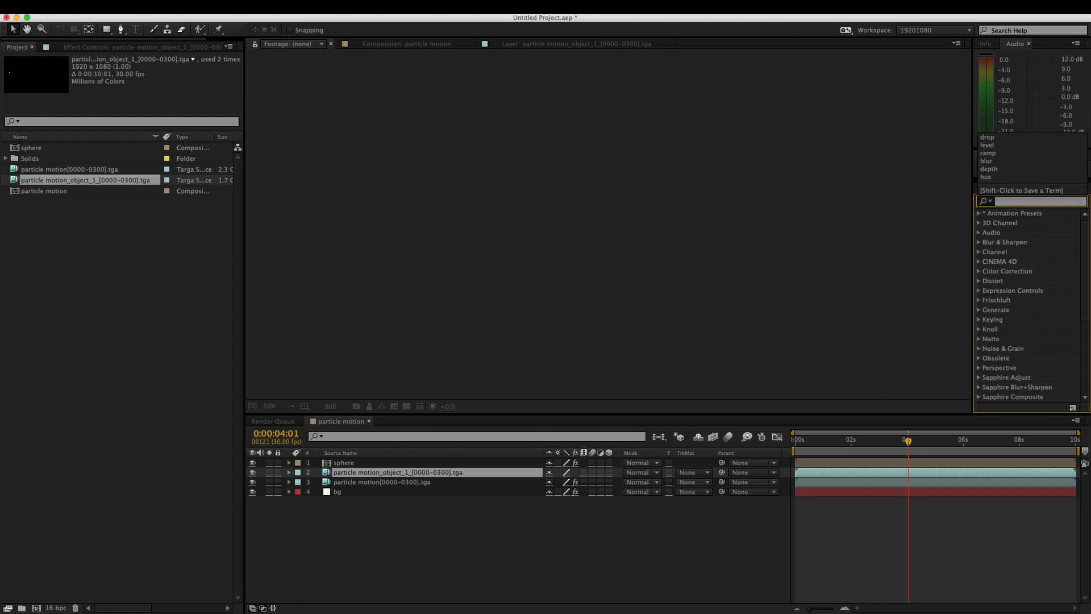
{"action": "type", "text": "invert"}
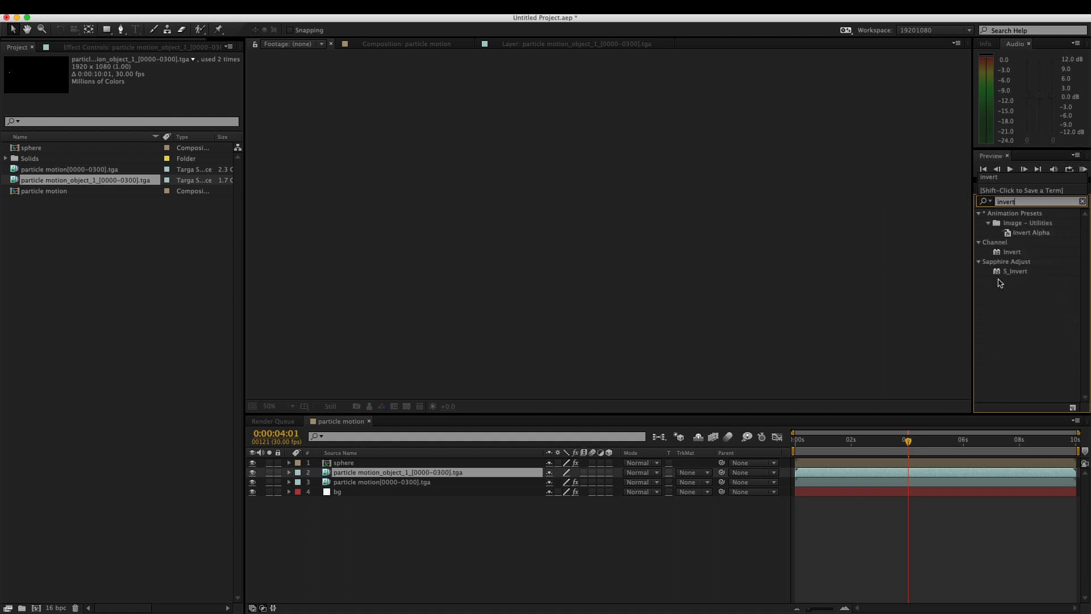
{"action": "double_click", "coordinate": [1012, 254]}
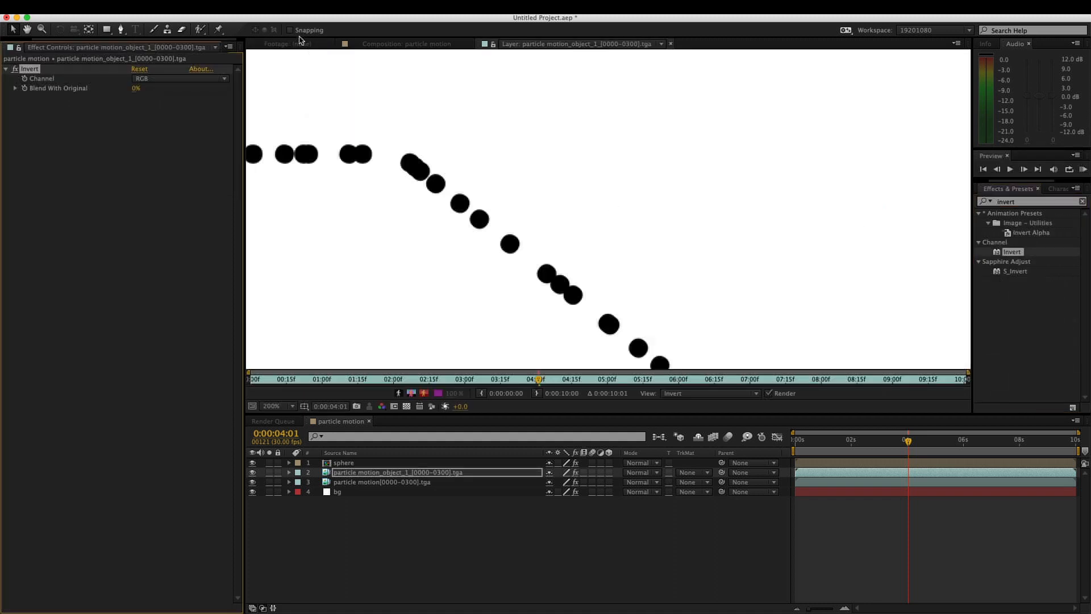
Use the inverted object buffer as a luma track matte for the particle motion layer and return to the composition view
{"action": "left_click", "coordinate": [298, 45]}
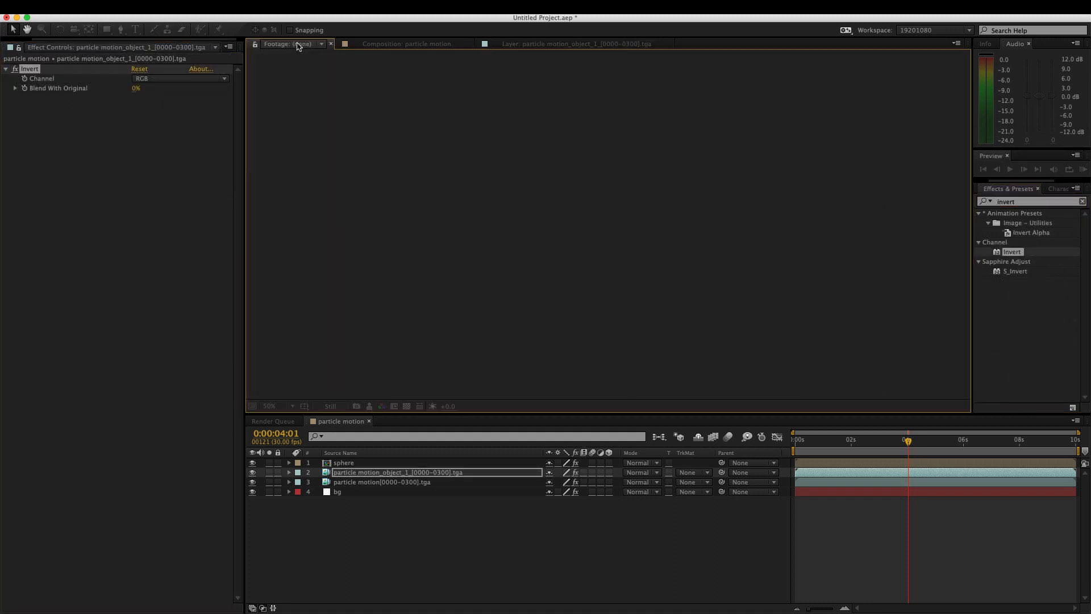
{"action": "double_click", "coordinate": [431, 474]}
{"action": "left_click", "coordinate": [690, 483]}
{"action": "left_click", "coordinate": [710, 528]}
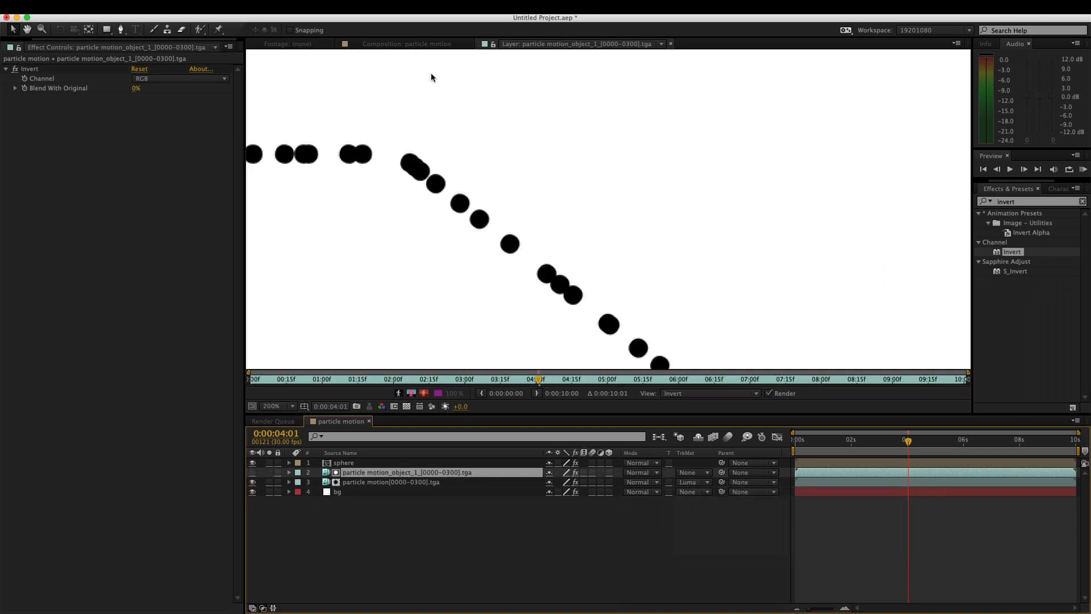
{"action": "left_click", "coordinate": [397, 45]}
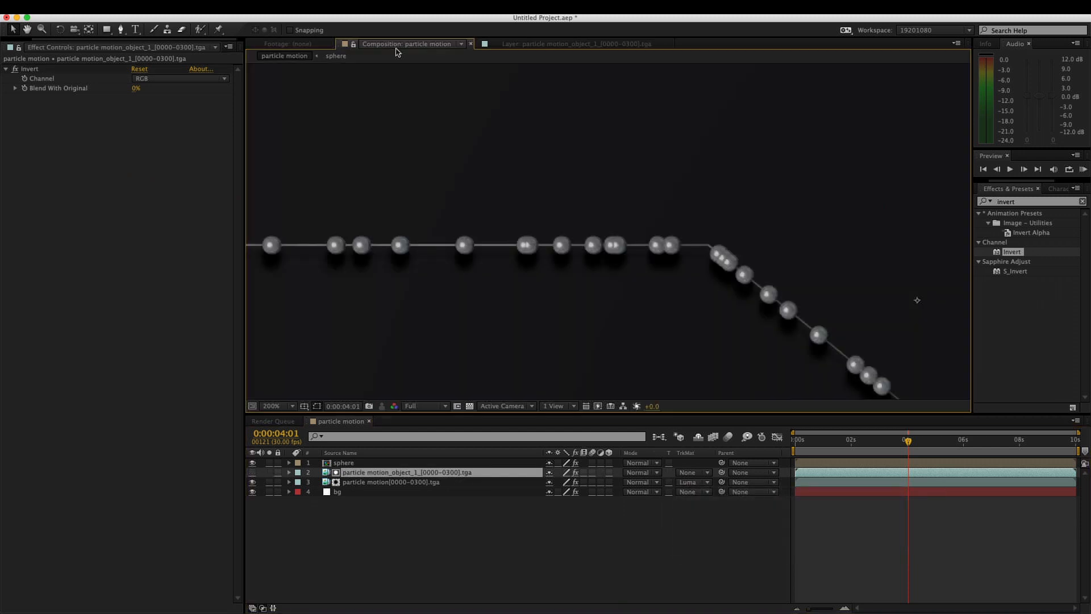
Try moving the luma-matted particle motion layer down by itself to check the matte, and undo the move
{"action": "left_click", "coordinate": [374, 484]}
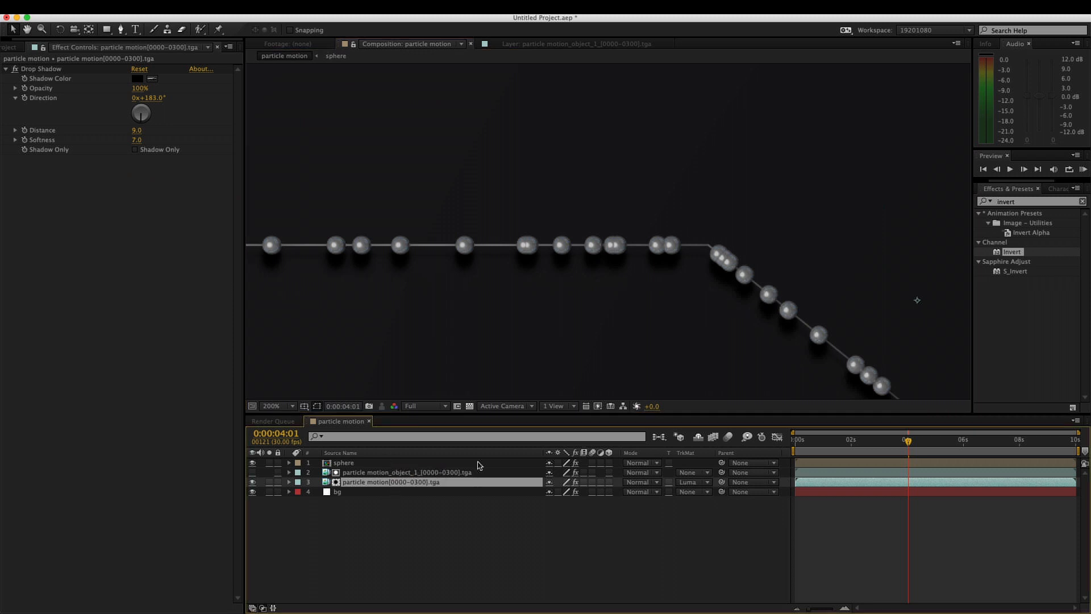
{"action": "left_click", "coordinate": [357, 472]}
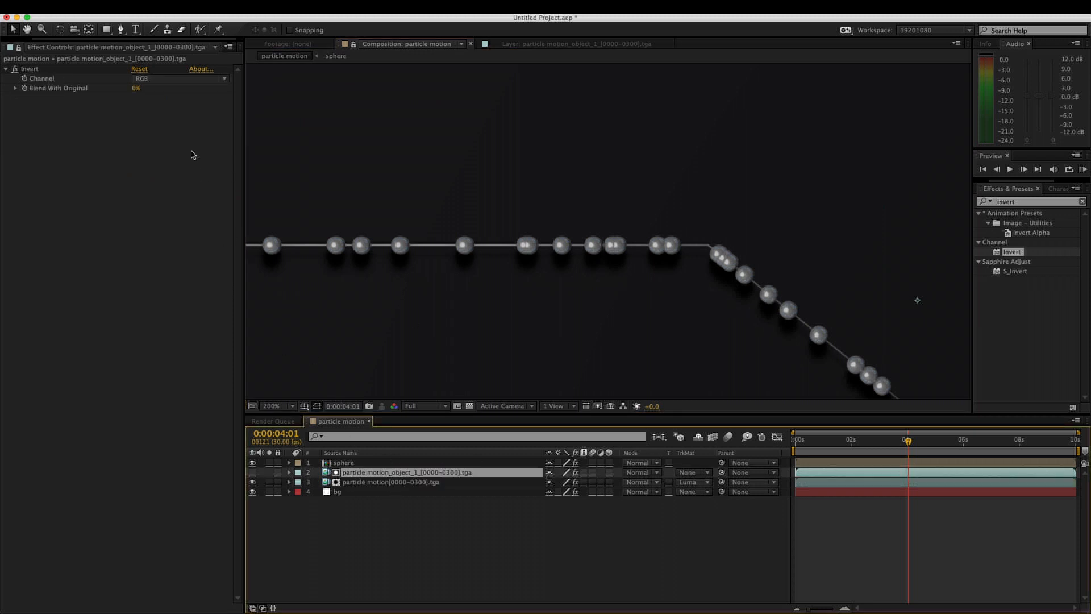
{"action": "left_click", "coordinate": [30, 70]}
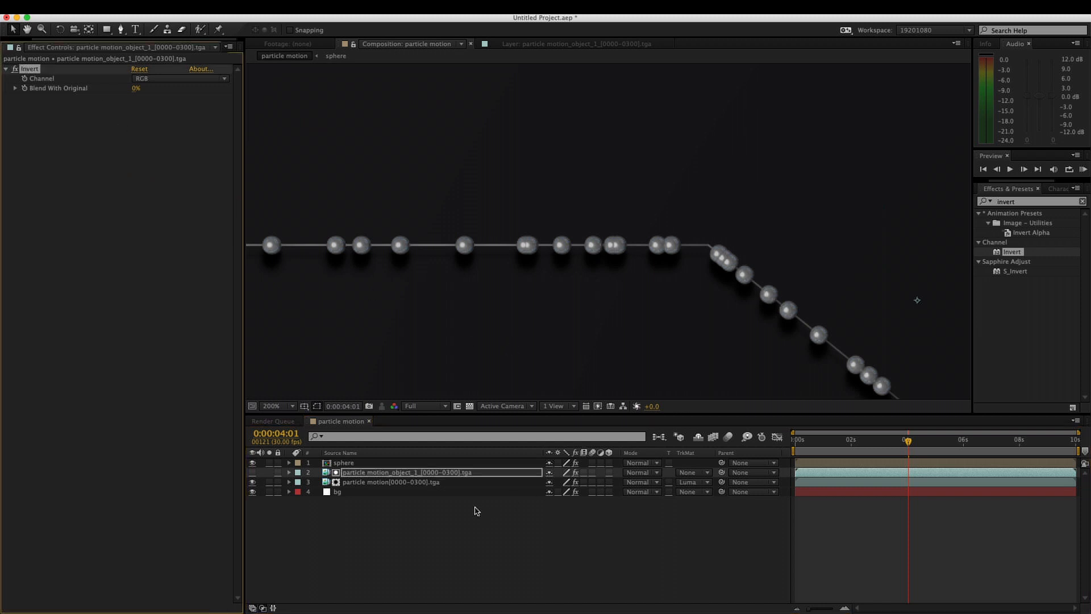
{"action": "left_click", "coordinate": [446, 484]}
{"action": "key", "text": "shift+Down"}
{"action": "key", "text": "shift+Down"}
{"action": "key", "text": "shift+Down"}
{"action": "key", "text": "shift+Down"}
{"action": "key", "text": "shift+Down"}
{"action": "key", "text": "shift+Down"}
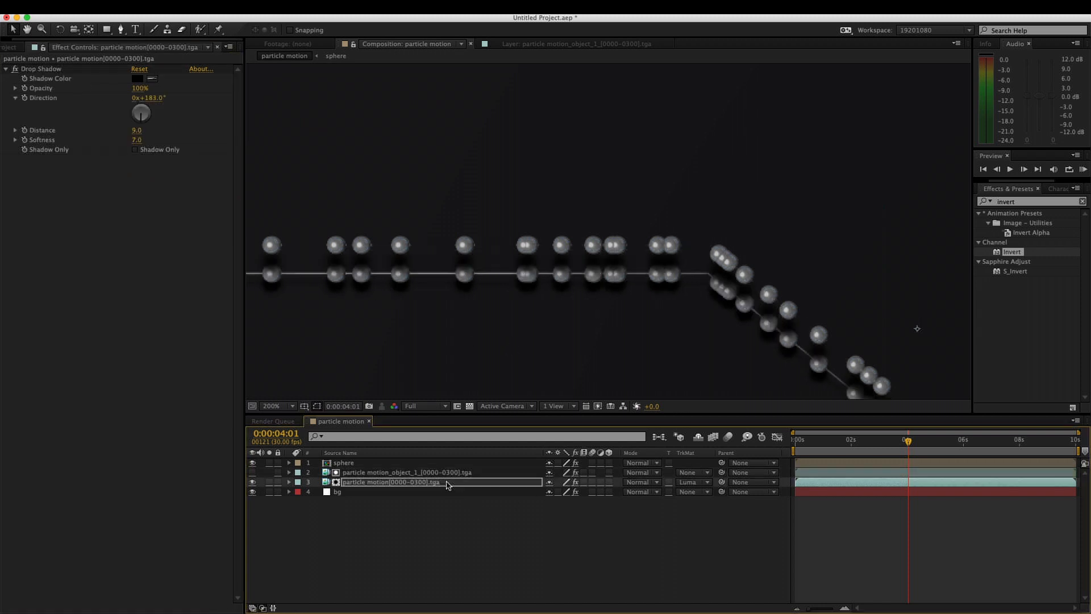
{"action": "key", "text": "shift+Down"}
{"action": "key", "text": "shift+Down"}
{"action": "key", "text": "shift+Down"}
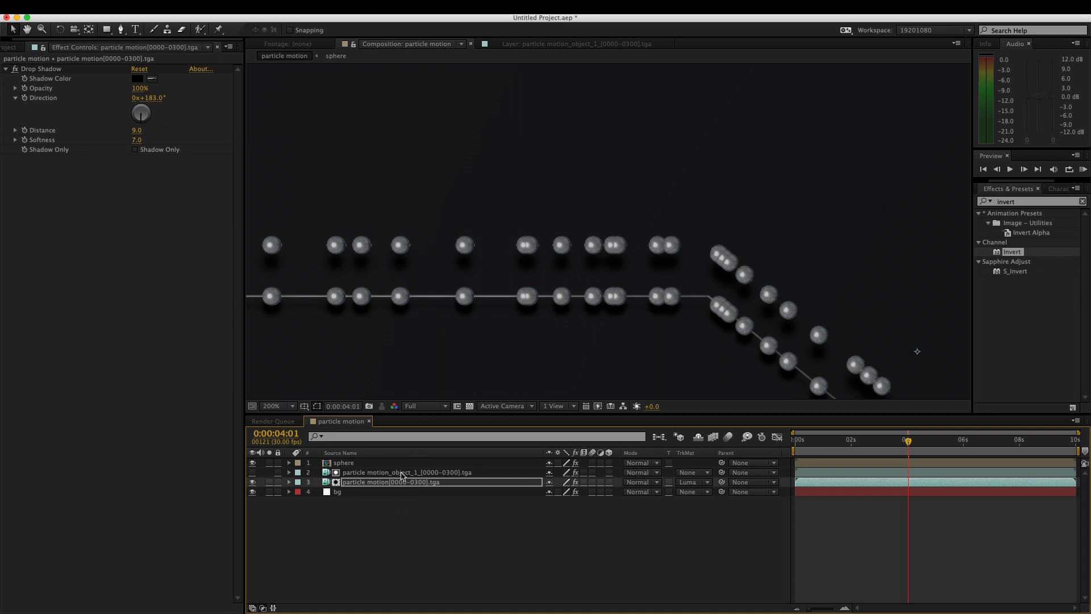
{"action": "key", "text": "shift+Up"}
{"action": "key", "text": "shift+Up"}
{"action": "key", "text": "shift+Up"}
{"action": "key", "text": "shift+Up"}
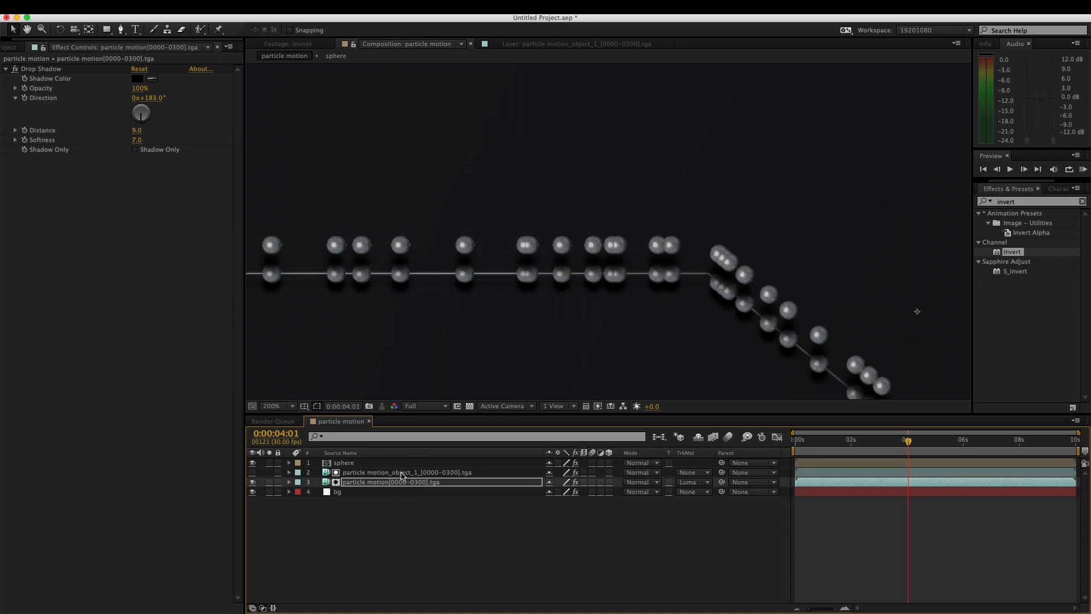
{"action": "key", "text": "super+z"}
{"action": "key", "text": "super+z"}
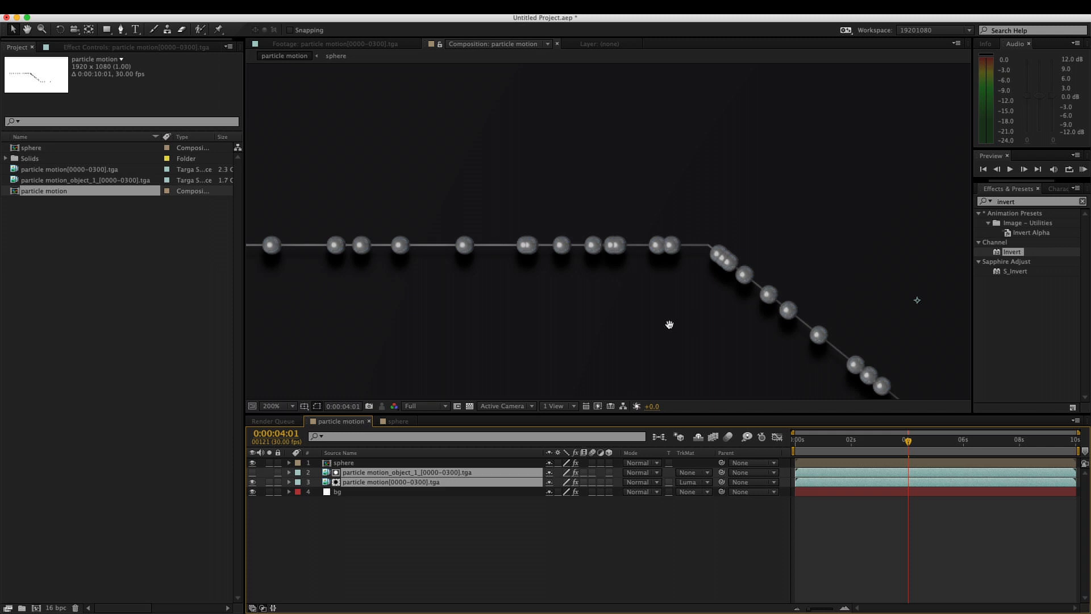
Move the object buffer and the particle motion layer down together, clear of the spheres
{"action": "key", "text": "shift+Down"}
{"action": "key", "text": "shift+Down"}
{"action": "key", "text": "shift+Down"}
{"action": "key", "text": "shift+Down"}
{"action": "key", "text": "shift+Down"}
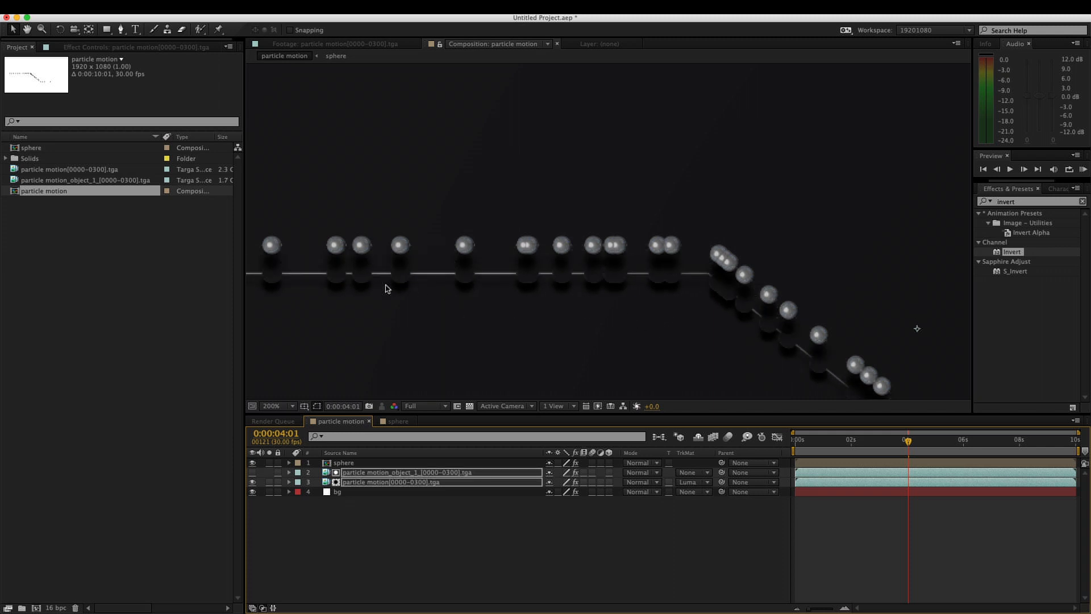
Cut the Drop Shadow effect from the luma-matted particle motion layer
{"action": "left_click", "coordinate": [382, 569]}
{"action": "left_click", "coordinate": [115, 49]}
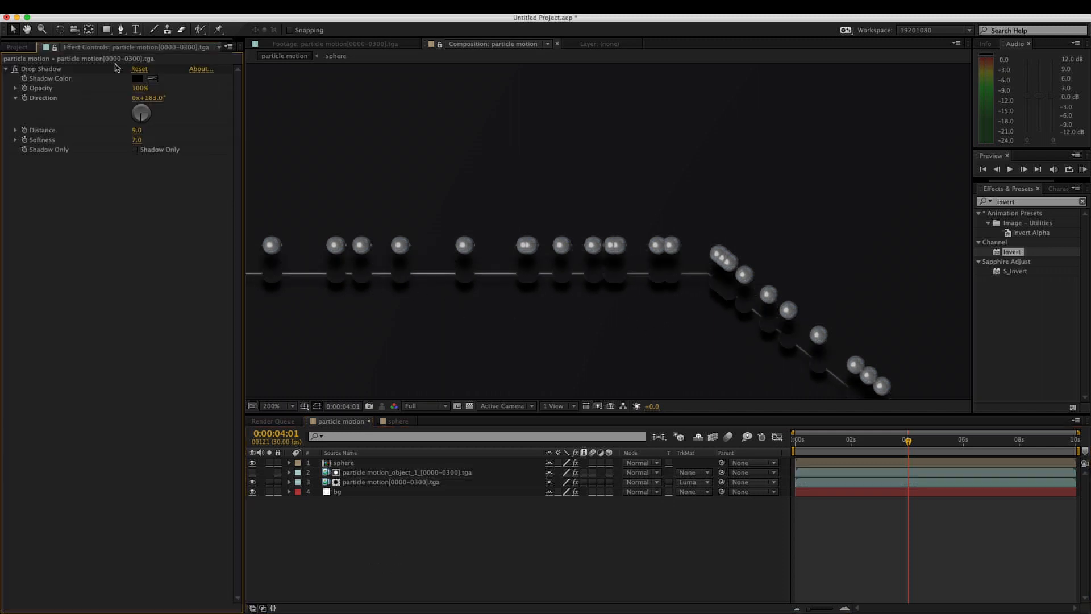
{"action": "left_click", "coordinate": [50, 68]}
{"action": "key", "text": "Delete"}
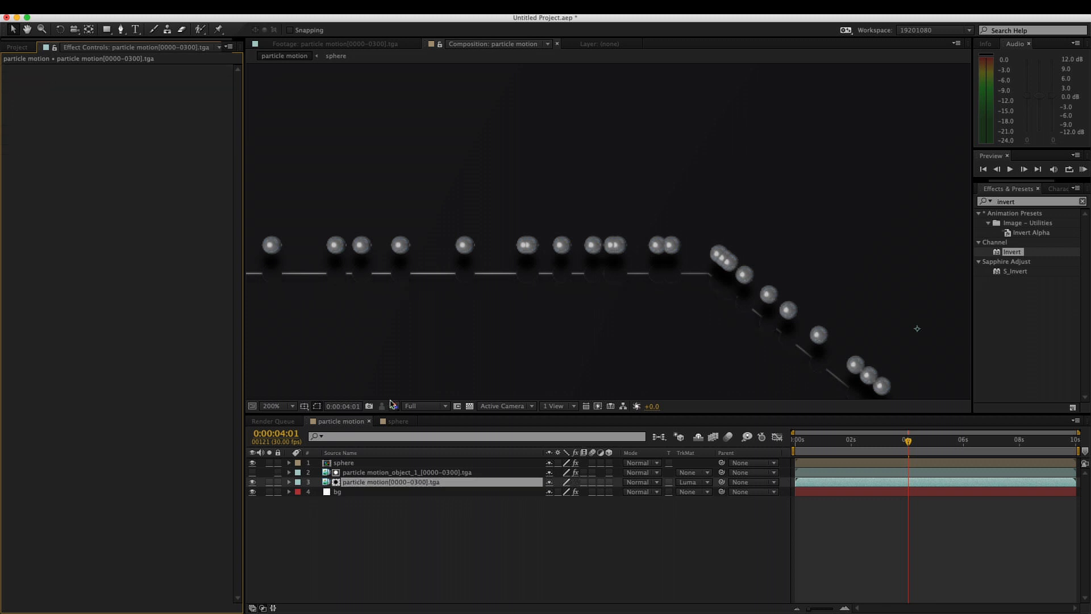
Pre-compose the object buffer and its luma-matted particle layer as "line" and paste the Drop Shadow onto the pre-comp
{"action": "left_click", "coordinate": [407, 476], "text": "shift"}
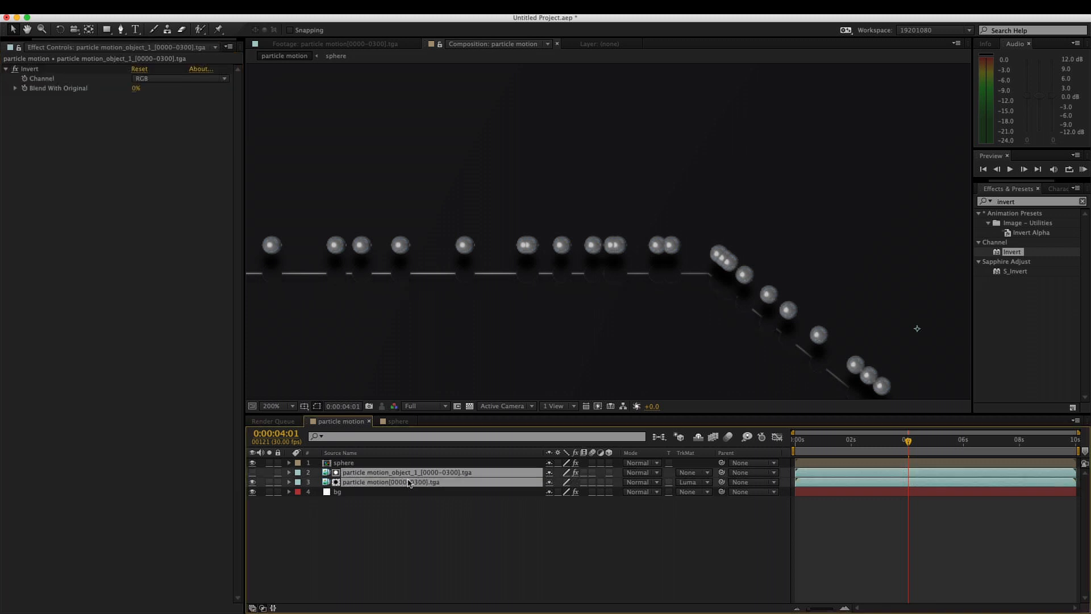
{"action": "key", "text": "super+shift+c"}
{"action": "type", "text": "line"}
{"action": "key", "text": "Return"}
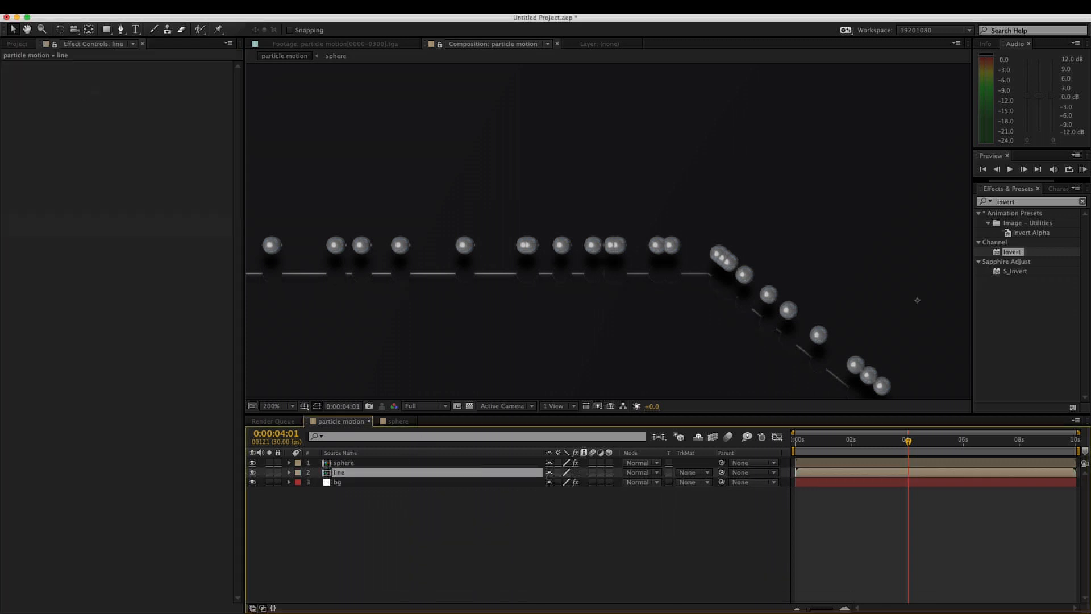
{"action": "key", "text": "super+v"}
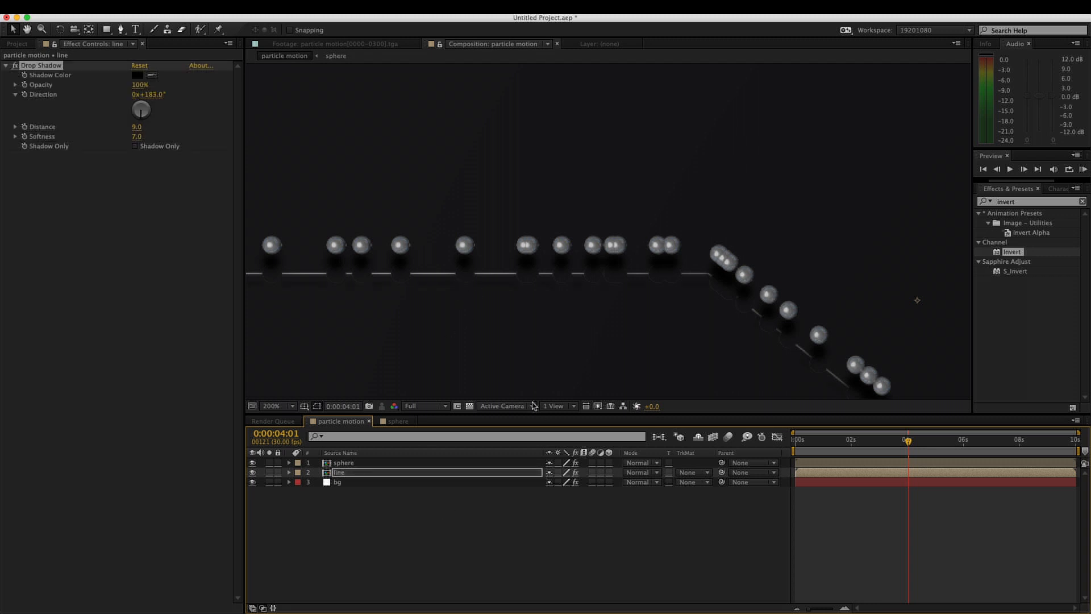
Move the line layer back up so that it runs through the centres of the spheres
{"action": "key", "text": "shift+Up"}
{"action": "key", "text": "shift+Up"}
{"action": "key", "text": "shift+Up"}
{"action": "key", "text": "shift+Up"}
{"action": "key", "text": "shift+Up"}
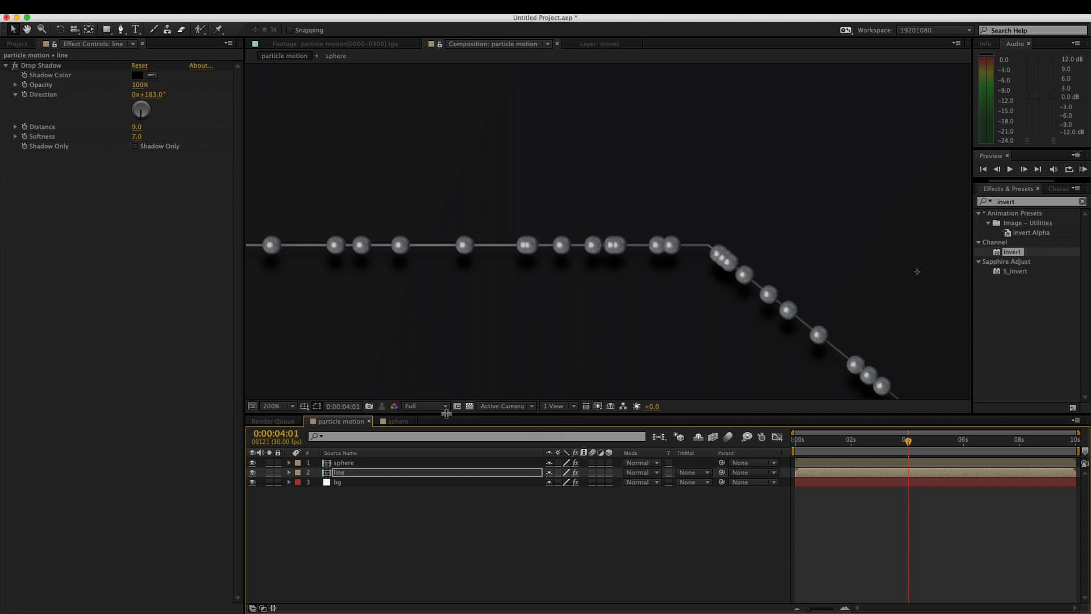
Set the line layer's Drop Shadow distance to 7.0 and softness to 4.0
{"action": "left_click_drag", "start_coordinate": [461, 301], "coordinate": [517, 303]}
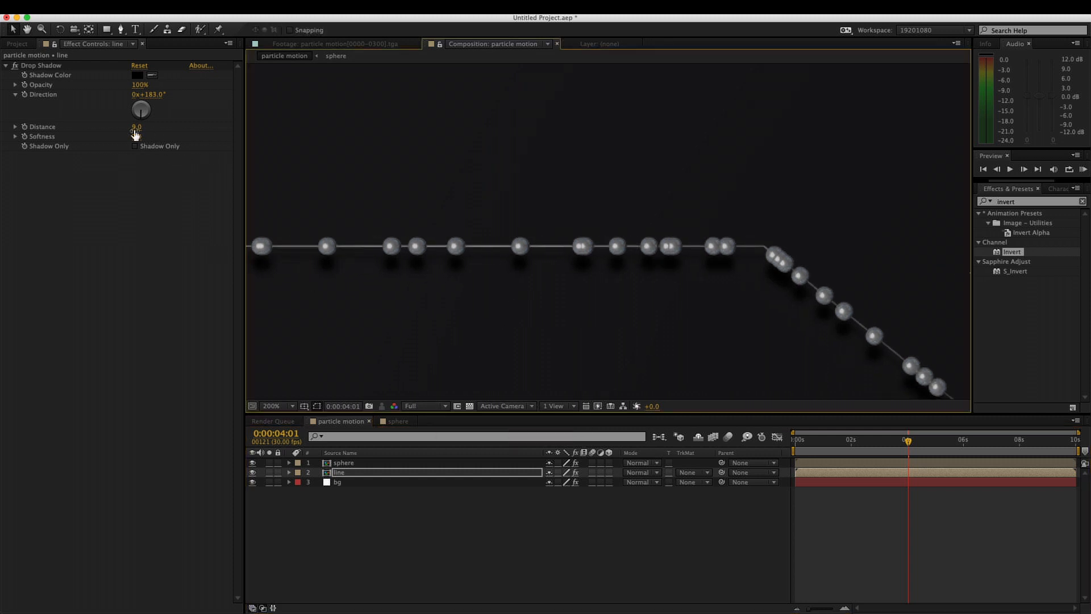
{"action": "left_click_drag", "start_coordinate": [136, 129], "coordinate": [140, 127]}
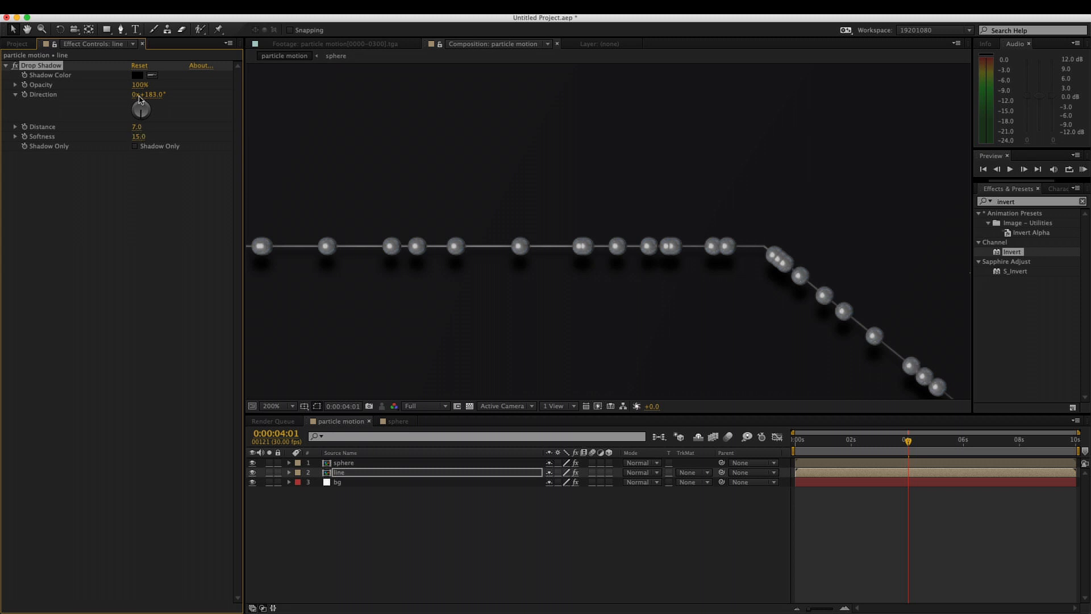
{"action": "left_click_drag", "start_coordinate": [135, 137], "coordinate": [138, 136]}
{"action": "left_click", "coordinate": [376, 503]}
{"action": "scroll", "coordinate": [516, 357], "scroll_direction": "down", "scroll_amount": 3}
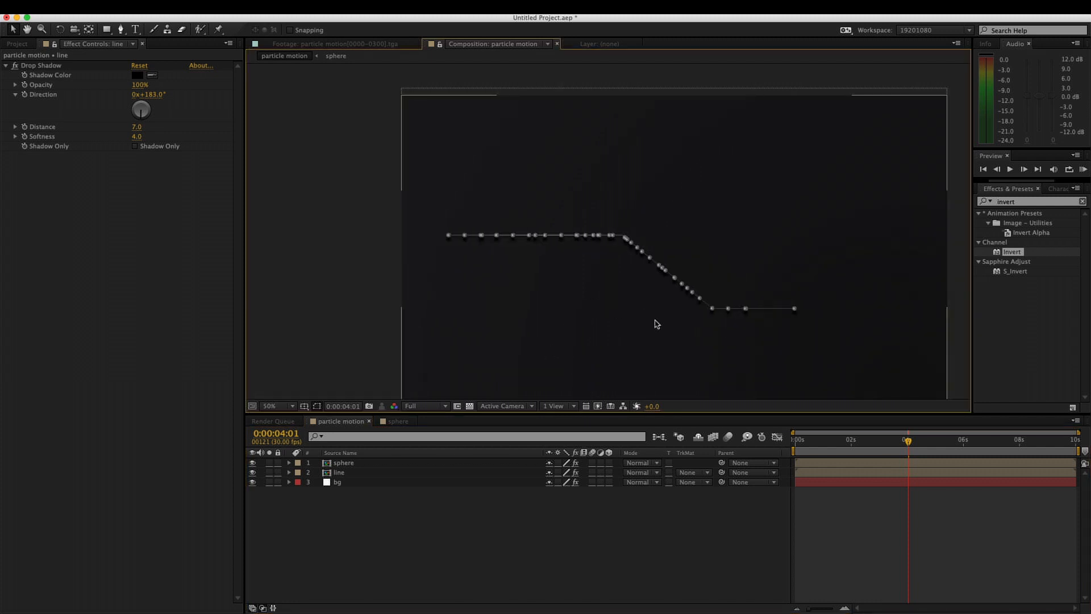
Compare the composite with the Mercedes-Benz reference video and check the particle animation up to 0:00:07:28
{"action": "key", "text": "super+Tab"}
{"action": "key", "text": "super+Tab"}
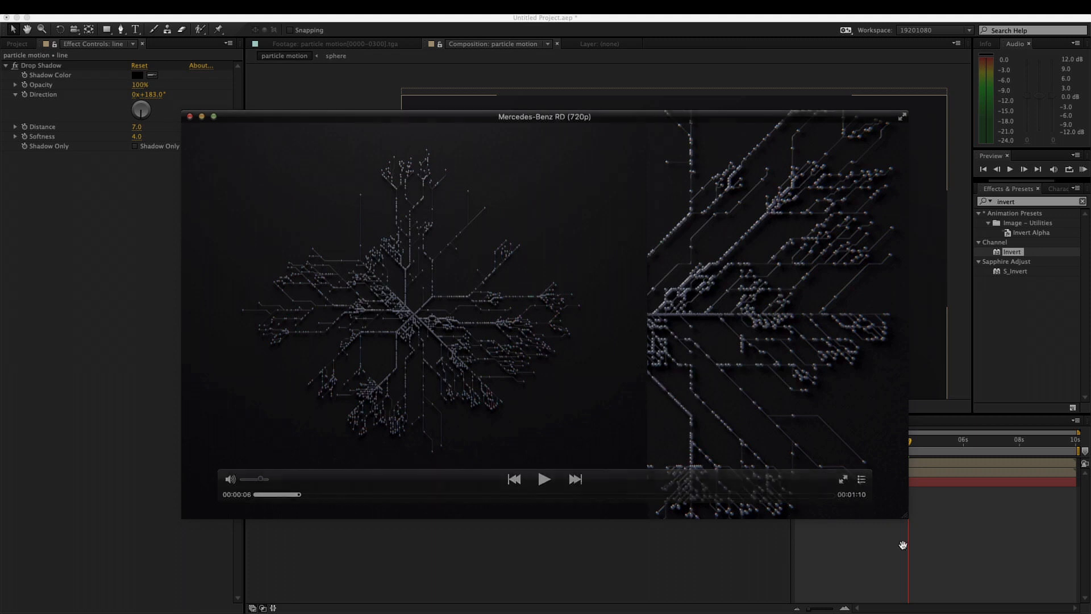
{"action": "left_click", "coordinate": [929, 547]}
{"action": "left_click_drag", "start_coordinate": [715, 298], "coordinate": [669, 289]}
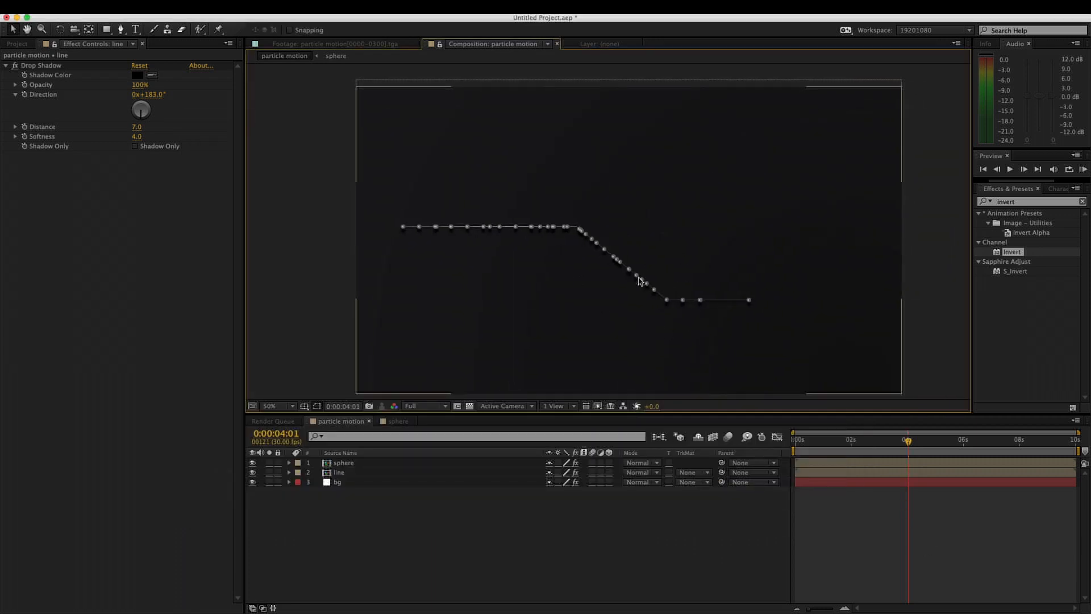
{"action": "left_click_drag", "start_coordinate": [831, 441], "coordinate": [1018, 455]}
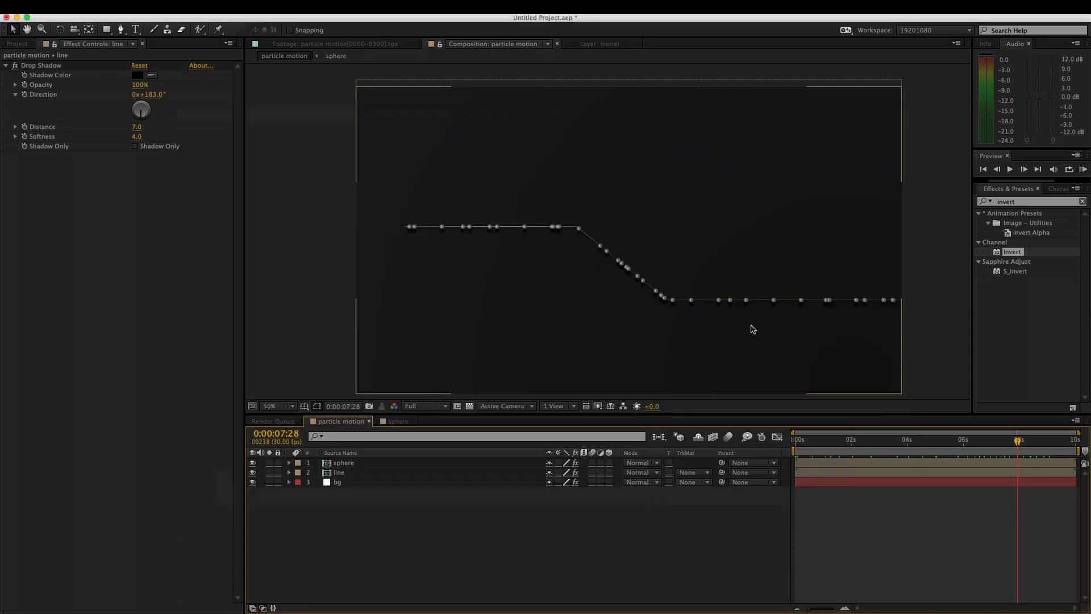
Pre-compose the sphere and line layers together as "all"
{"action": "left_click", "coordinate": [374, 472]}
{"action": "left_click", "coordinate": [375, 463], "text": "shift"}
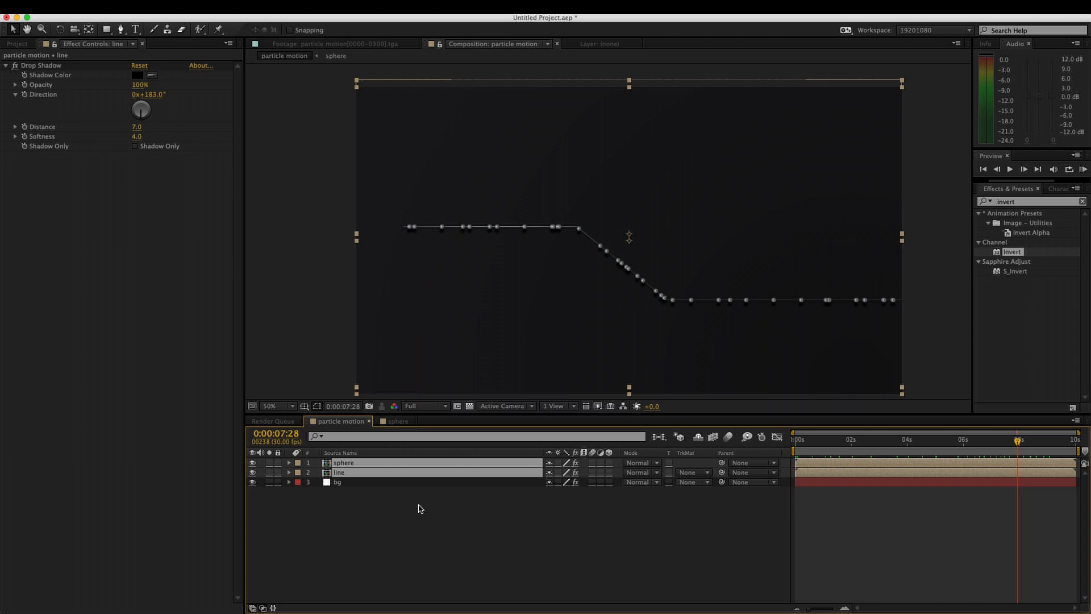
{"action": "key", "text": "super+shift+c"}
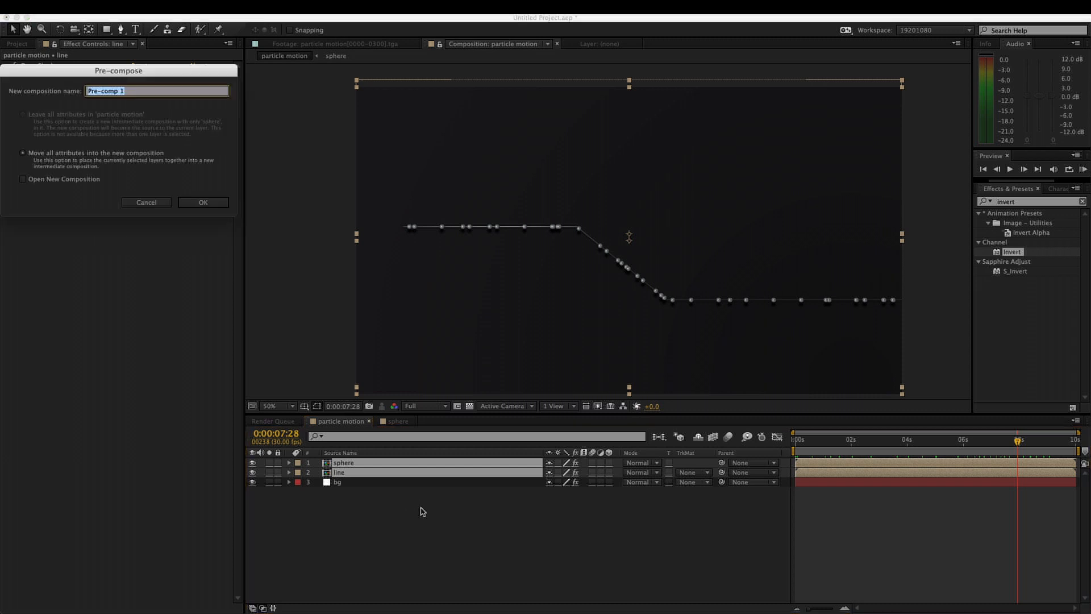
{"action": "type", "text": "all"}
{"action": "key", "text": "Return"}
Try the Gamma/Pedestal/Gain effect on the "all" pre-comp and undo the Blue Gamma change
{"action": "left_click", "coordinate": [1017, 202]}
{"action": "type", "text": "gamma"}
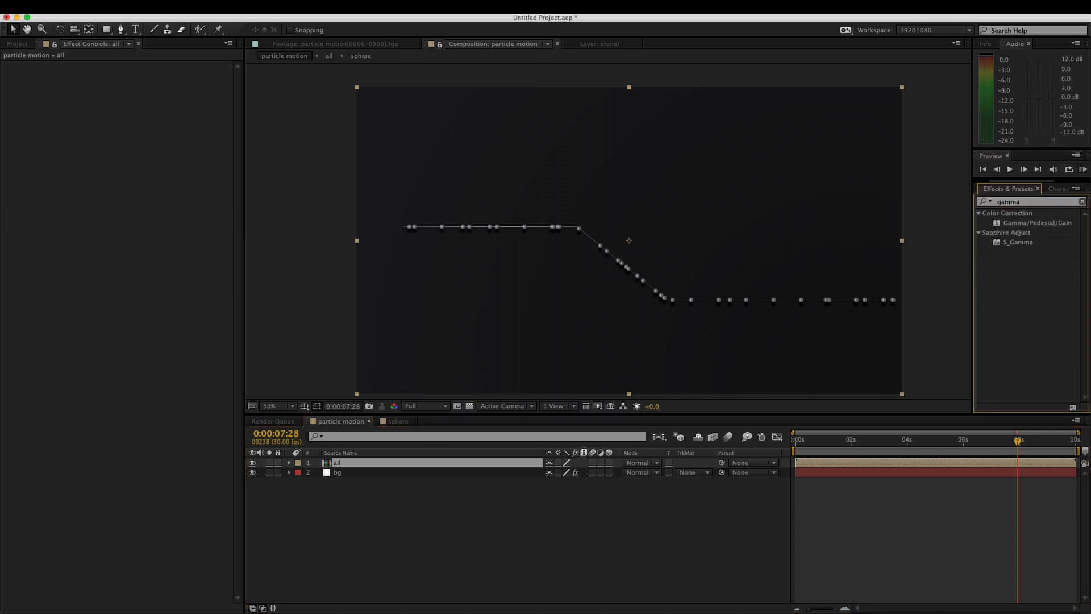
{"action": "double_click", "coordinate": [1043, 224]}
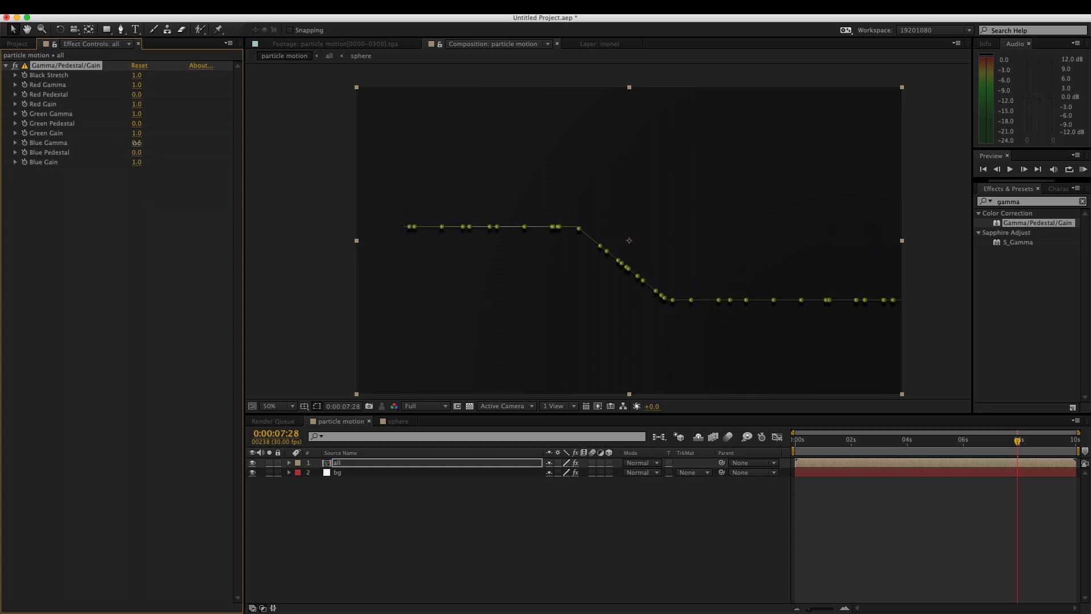
{"action": "key", "text": "super+z"}
{"action": "scroll", "coordinate": [350, 226], "scroll_direction": "up", "scroll_amount": 1}
Try tinting the "all" pre-comp by raising Blue Pedestal against the Mercedes-Benz reference, and remove its Gamma/Pedestal/Gain effect
{"action": "key", "text": "super+Tab"}
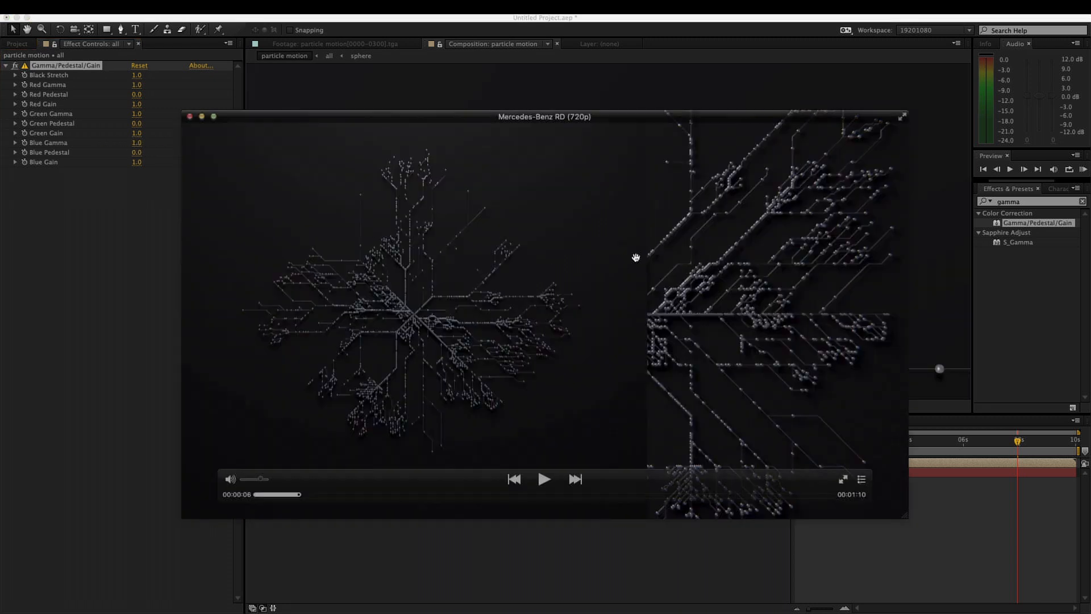
{"action": "key", "text": "super+Tab"}
{"action": "scroll", "coordinate": [587, 266], "scroll_direction": "up", "scroll_amount": 2}
{"action": "key", "text": "super+Tab"}
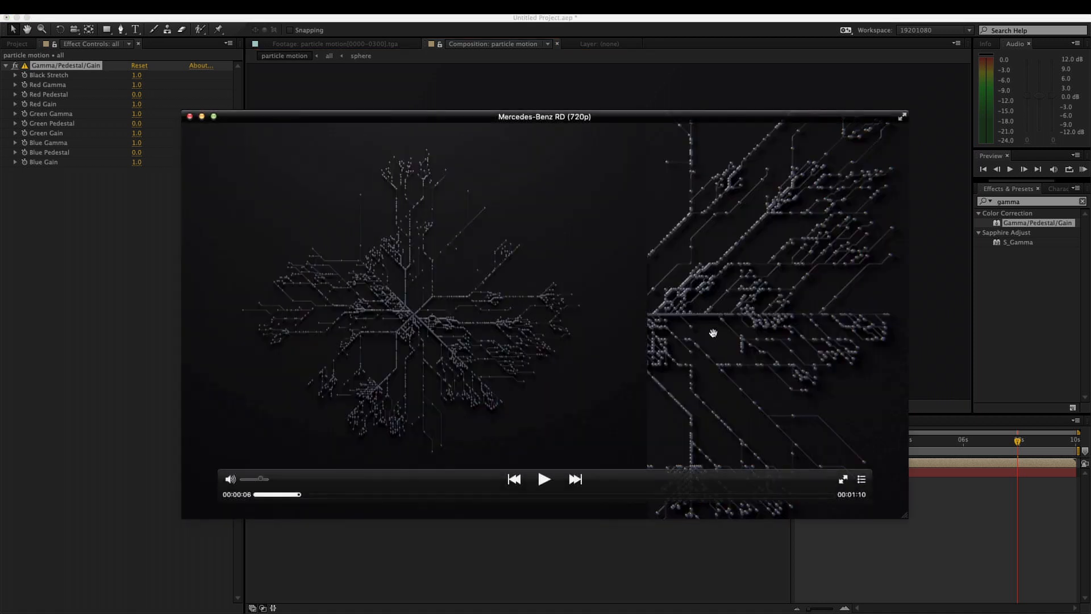
{"action": "key", "text": "super+Tab"}
{"action": "left_click_drag", "start_coordinate": [136, 153], "coordinate": [138, 153]}
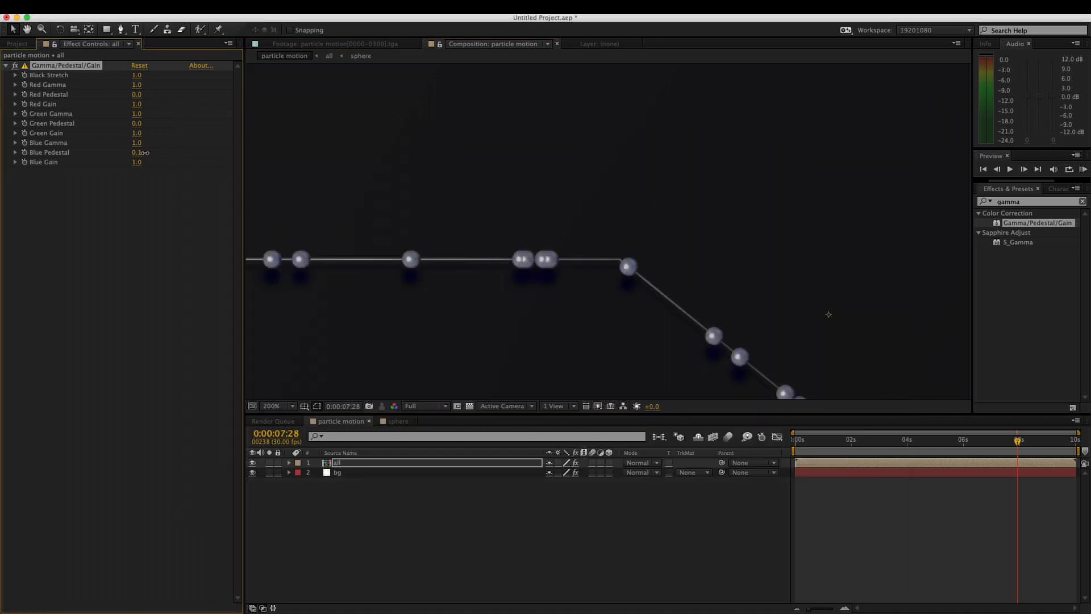
{"action": "left_click_drag", "start_coordinate": [139, 153], "coordinate": [142, 153]}
{"action": "key", "text": "Delete"}
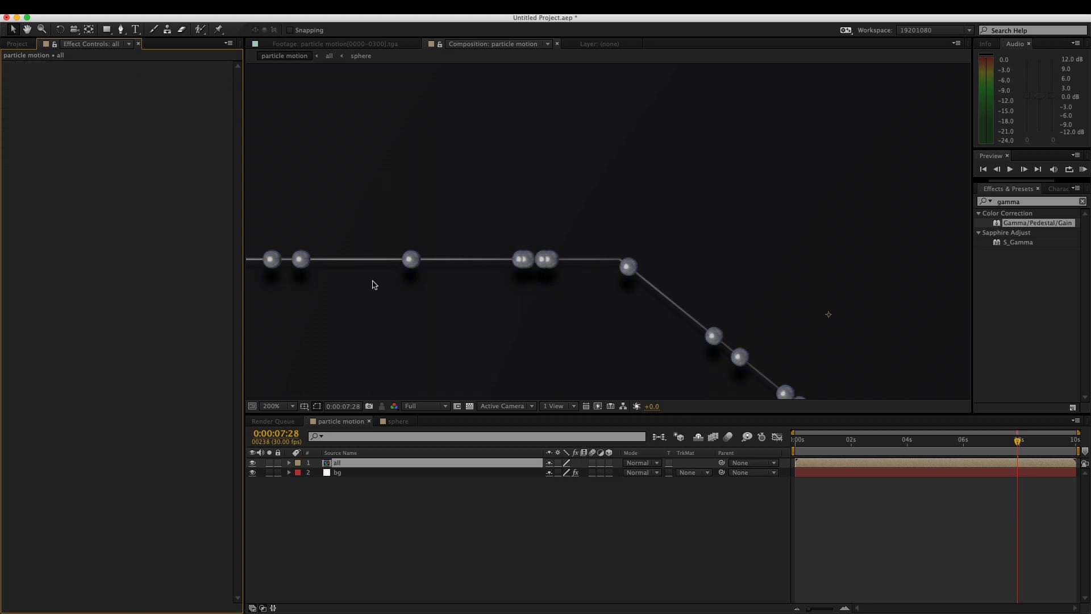
In the sphere comp, apply Gamma/Pedestal/Gain to the luma-matted particle motion layer with Blue Gamma 1.2, Blue Pedestal 0.2 and Blue Gain 0.8
{"action": "double_click", "coordinate": [413, 466]}
{"action": "left_click", "coordinate": [375, 465]}
{"action": "double_click", "coordinate": [368, 468]}
{"action": "left_click", "coordinate": [377, 473]}
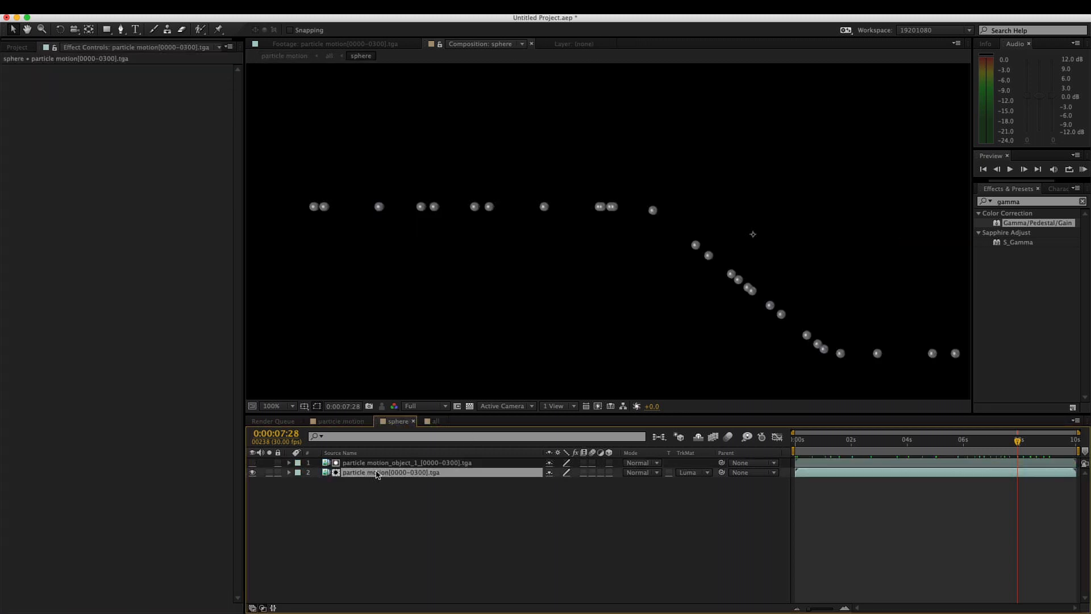
{"action": "key", "text": "super+alt+shift+e"}
{"action": "left_click", "coordinate": [138, 155]}
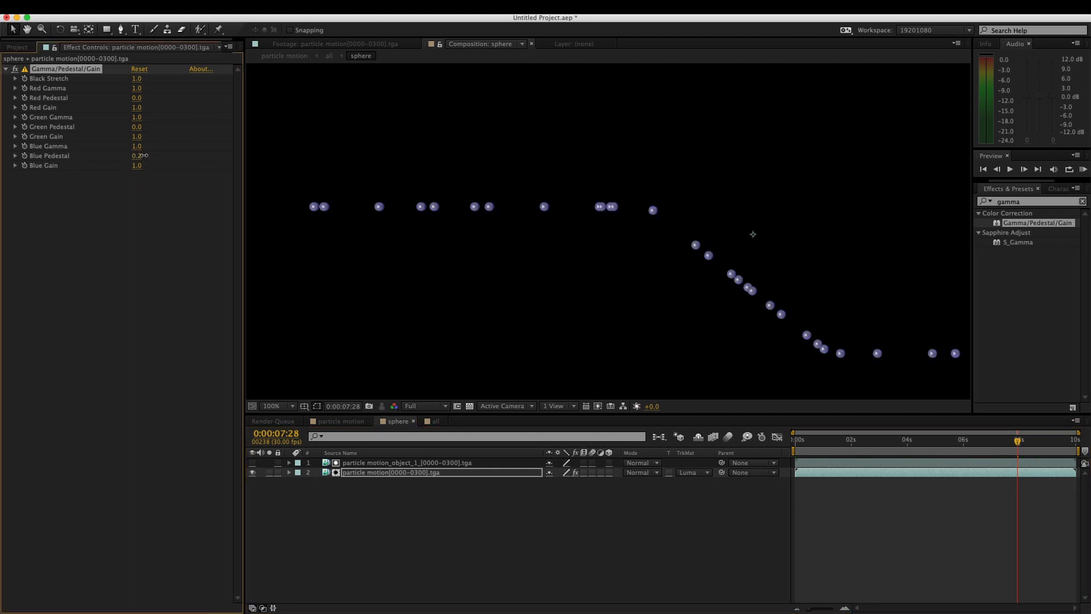
{"action": "mouse_move", "coordinate": [137, 146]}
{"action": "left_mouse_down"}
{"action": "mouse_move", "coordinate": [150, 147]}
{"action": "mouse_move", "coordinate": [117, 165]}
{"action": "mouse_move", "coordinate": [130, 165]}
{"action": "left_mouse_up"}
{"action": "key", "text": "super+Tab"}
{"action": "key", "text": "super+Tab"}
Copy the sphere tint effect onto the particle motion layer in the line comp, with Blue Gamma 1.5 and Blue Gain 0.9
{"action": "key", "text": "Delete"}
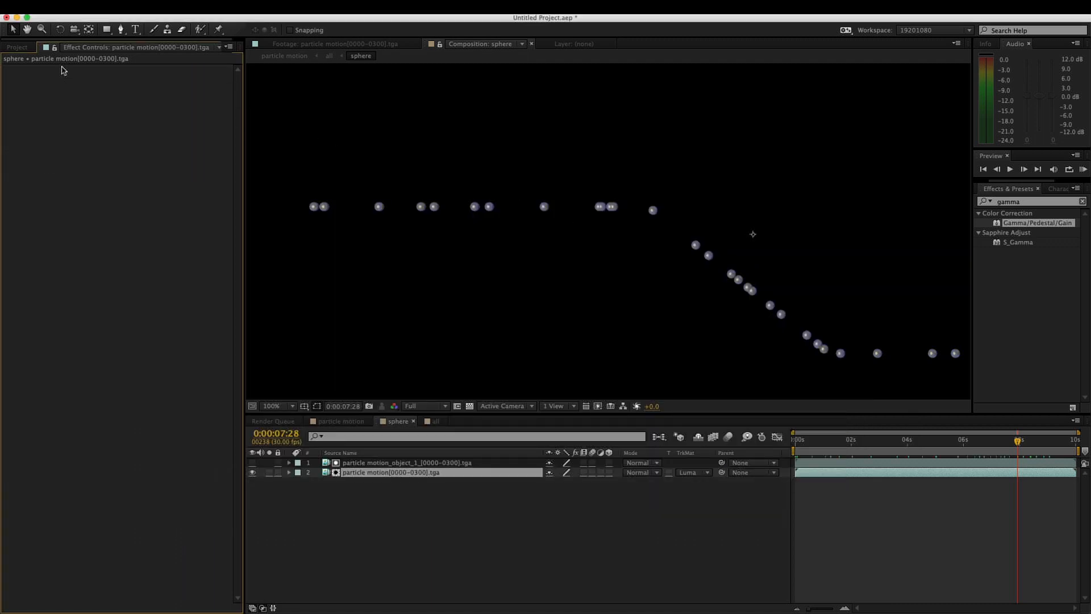
{"action": "key", "text": "super+z"}
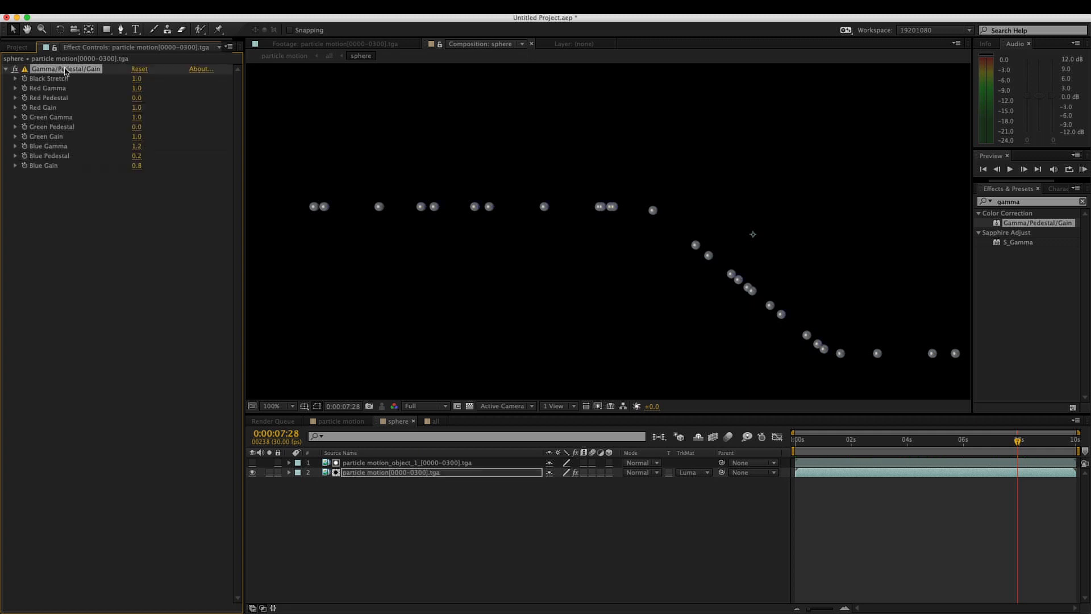
{"action": "left_click", "coordinate": [433, 421]}
{"action": "left_click", "coordinate": [358, 473]}
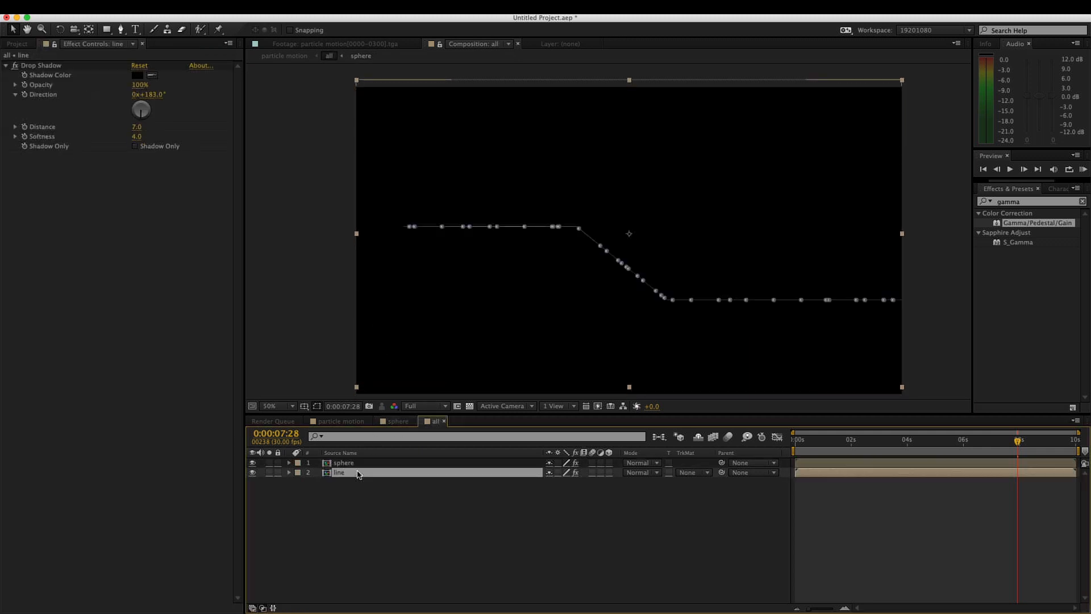
{"action": "double_click", "coordinate": [358, 473]}
{"action": "left_click", "coordinate": [363, 473]}
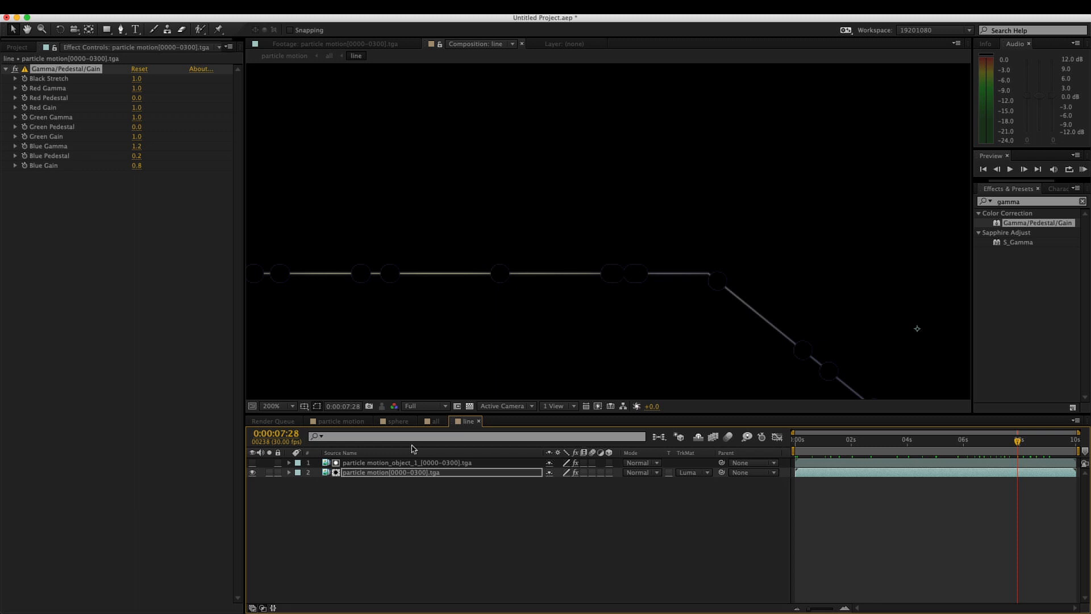
{"action": "left_click_drag", "start_coordinate": [137, 166], "coordinate": [154, 146]}
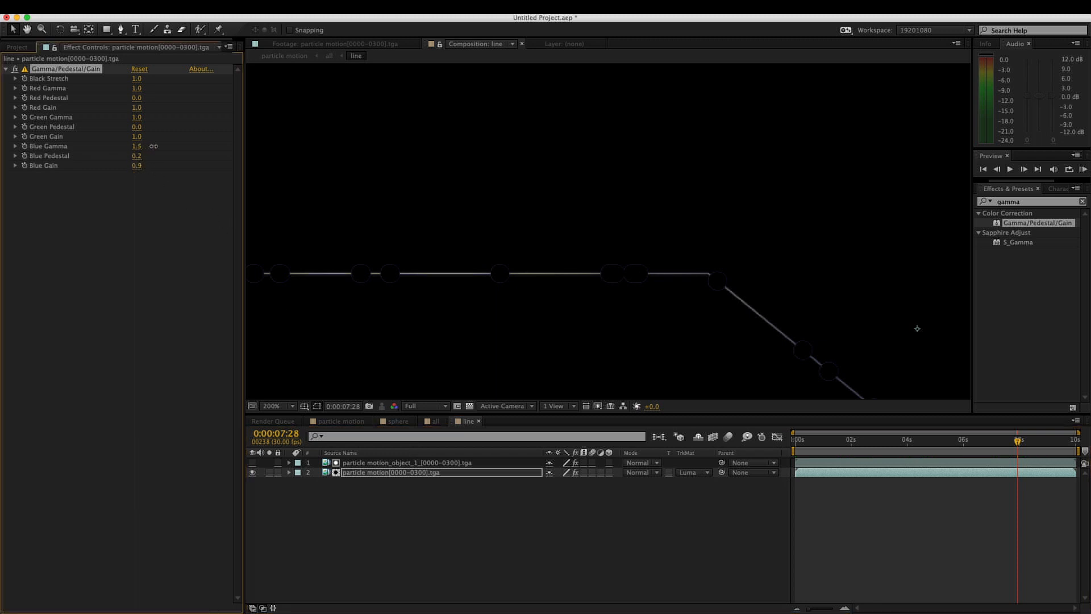
In the particle motion comp, apply Hue/Saturation to the "all" layer with Master Saturation -46 and Master Hue -19°
{"action": "left_click", "coordinate": [342, 422]}
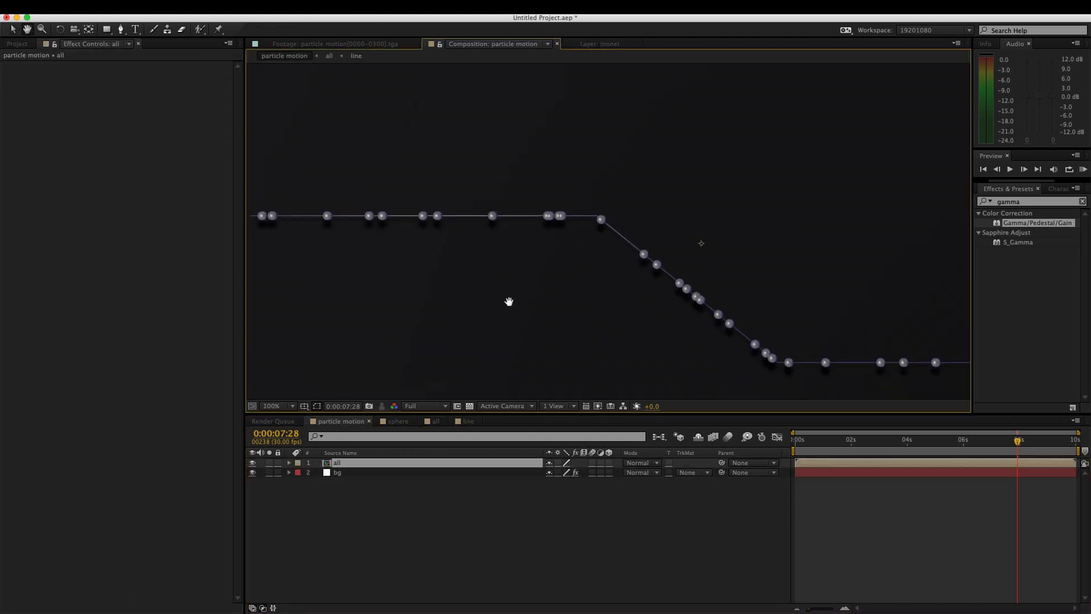
{"action": "key", "text": "period"}
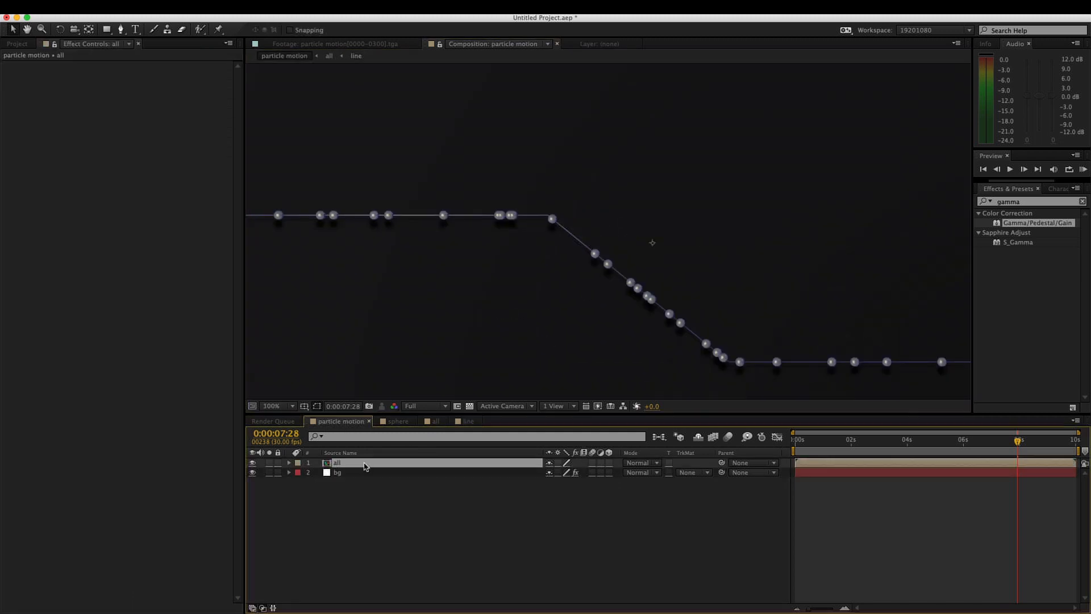
{"action": "double_click", "coordinate": [1025, 203]}
{"action": "type", "text": "hue"}
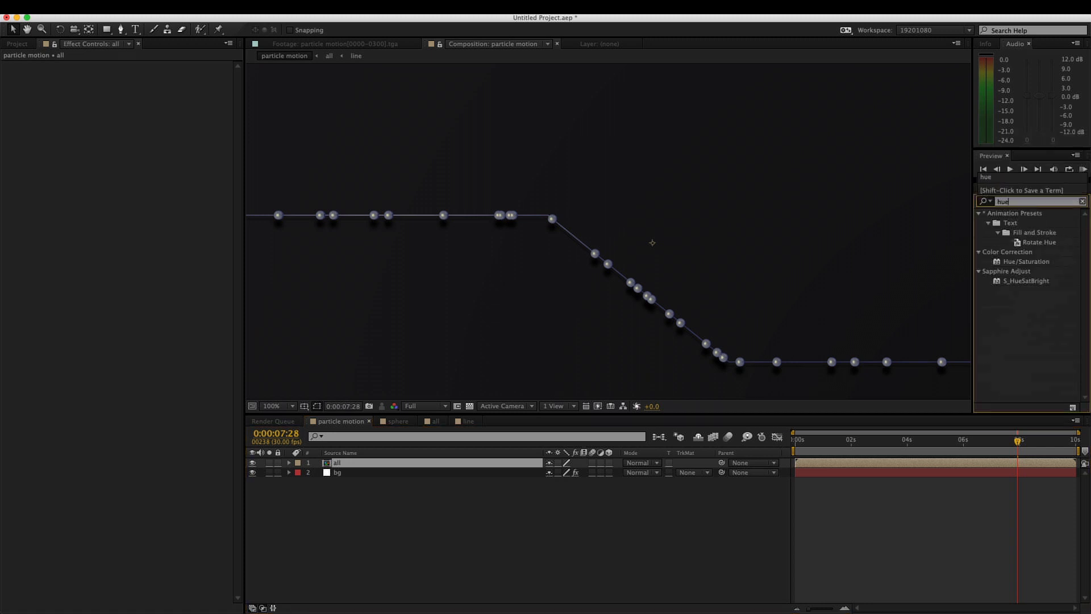
{"action": "left_click_drag", "start_coordinate": [1027, 262], "coordinate": [670, 206]}
{"action": "mouse_move", "coordinate": [105, 169]}
{"action": "left_mouse_down"}
{"action": "mouse_move", "coordinate": [33, 170]}
{"action": "mouse_move", "coordinate": [84, 170]}
{"action": "left_mouse_up"}
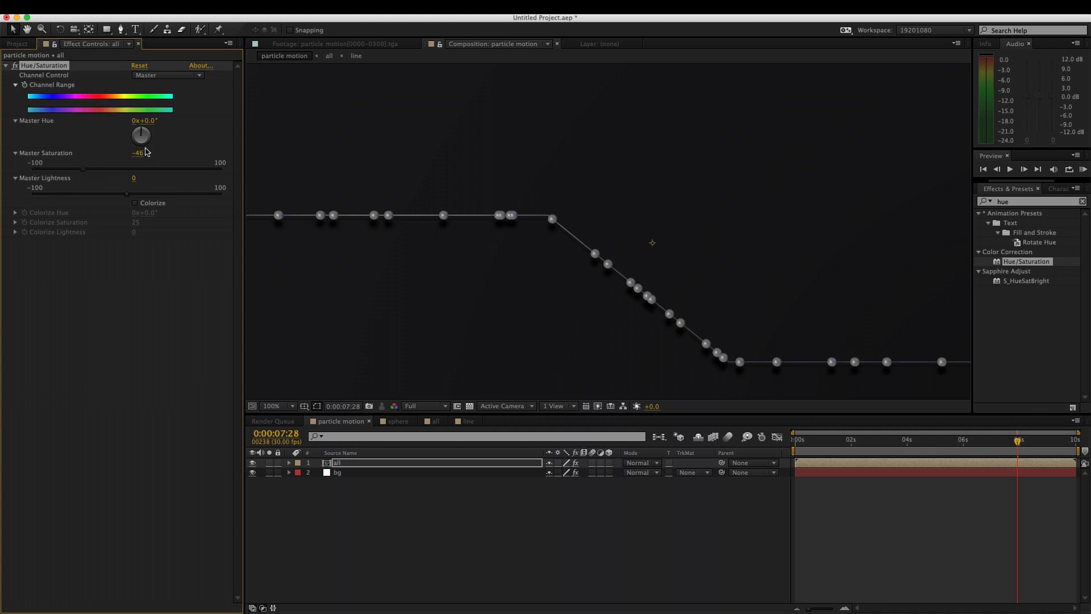
{"action": "left_click_drag", "start_coordinate": [143, 131], "coordinate": [141, 132]}
Compare the colour of the tinted spheres and line with the Mercedes-Benz reference video
{"action": "key", "text": "super+Tab"}
{"action": "key", "text": "super+Tab"}
{"action": "key", "text": "super+Tab"}
{"action": "key", "text": "super+Tab"}
{"action": "key", "text": "super+Tab"}
{"action": "key", "text": "super+Tab"}
{"action": "left_click_drag", "start_coordinate": [668, 290], "coordinate": [616, 279]}
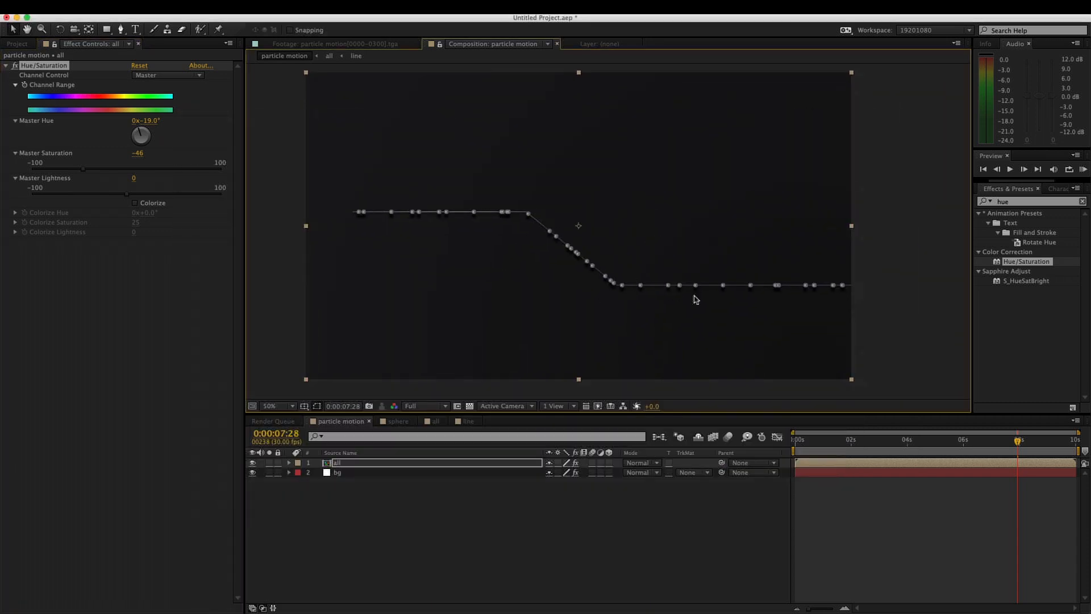
Examine the branching lines, sphere spacing and shadows in the Mercedes-Benz reference video
{"action": "key", "text": "super+Tab"}
{"action": "key", "text": "super+Tab"}
{"action": "key", "text": "super+Tab"}
{"action": "key", "text": "super+Tab"}
{"action": "key", "text": "super+Tab"}
{"action": "left_click_drag", "start_coordinate": [614, 297], "coordinate": [636, 178]}
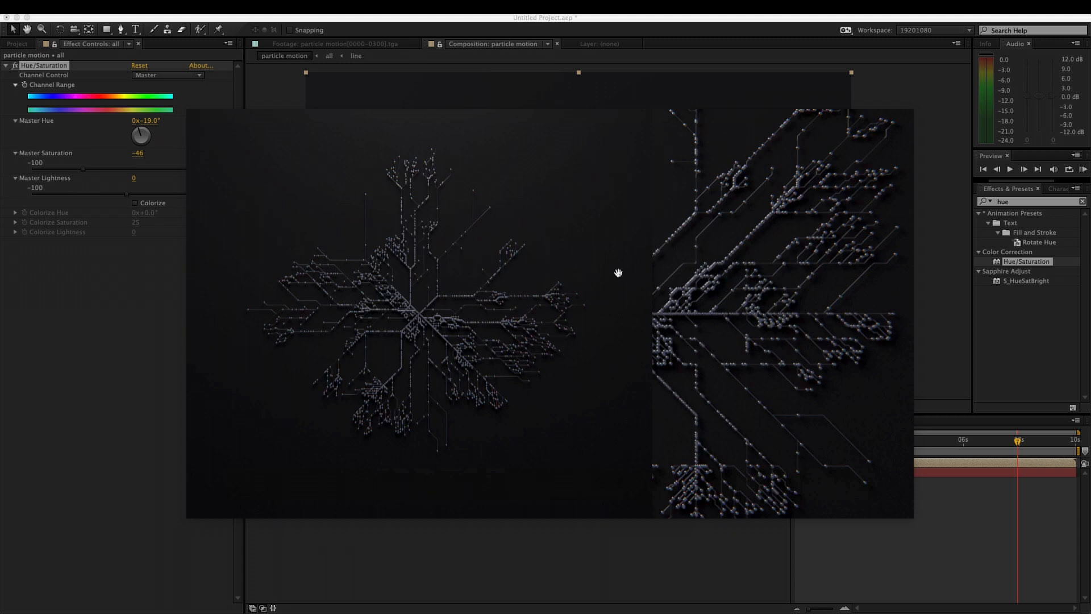
{"action": "mouse_move", "coordinate": [341, 151]}
{"action": "mouse_move", "coordinate": [237, 348]}
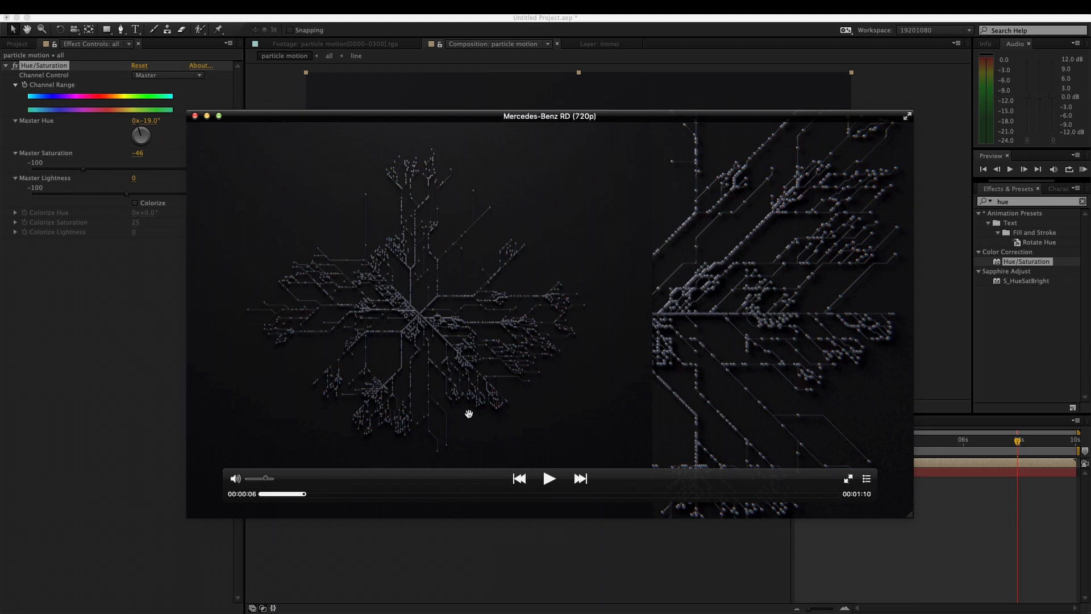
{"action": "mouse_move", "coordinate": [472, 414]}
{"action": "mouse_move", "coordinate": [831, 219]}
{"action": "left_mouse_down"}
{"action": "mouse_move", "coordinate": [796, 212]}
{"action": "mouse_move", "coordinate": [829, 200]}
{"action": "left_mouse_up"}
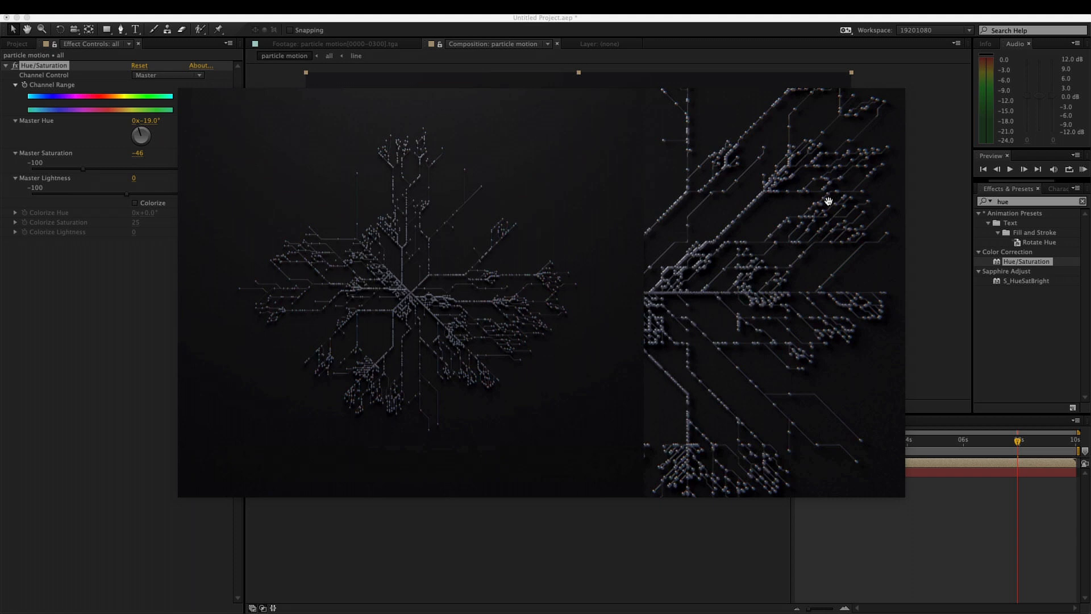
{"action": "left_click_drag", "start_coordinate": [662, 201], "coordinate": [682, 216]}
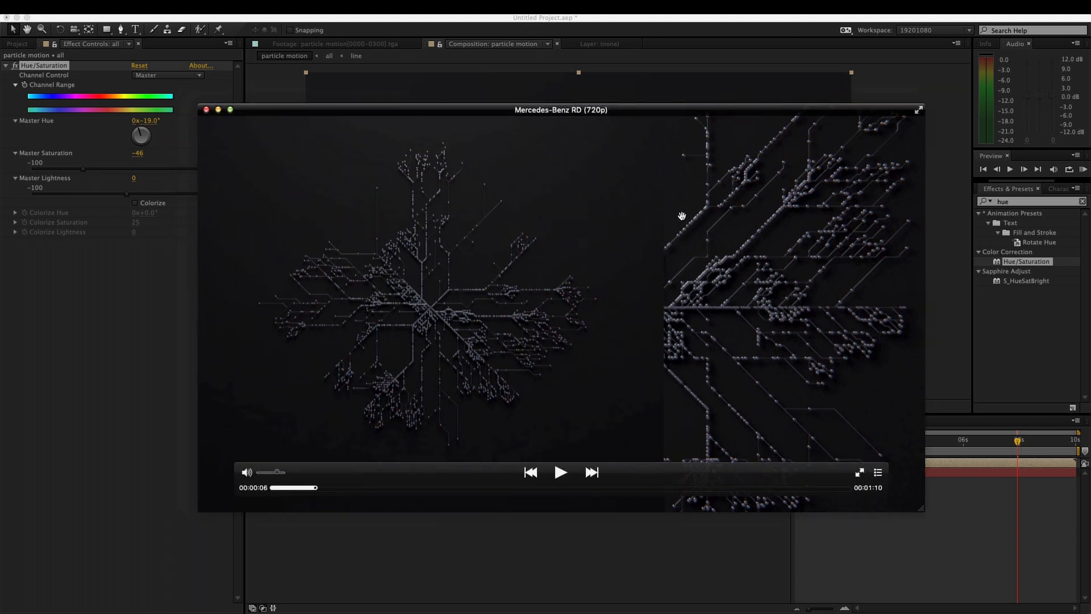